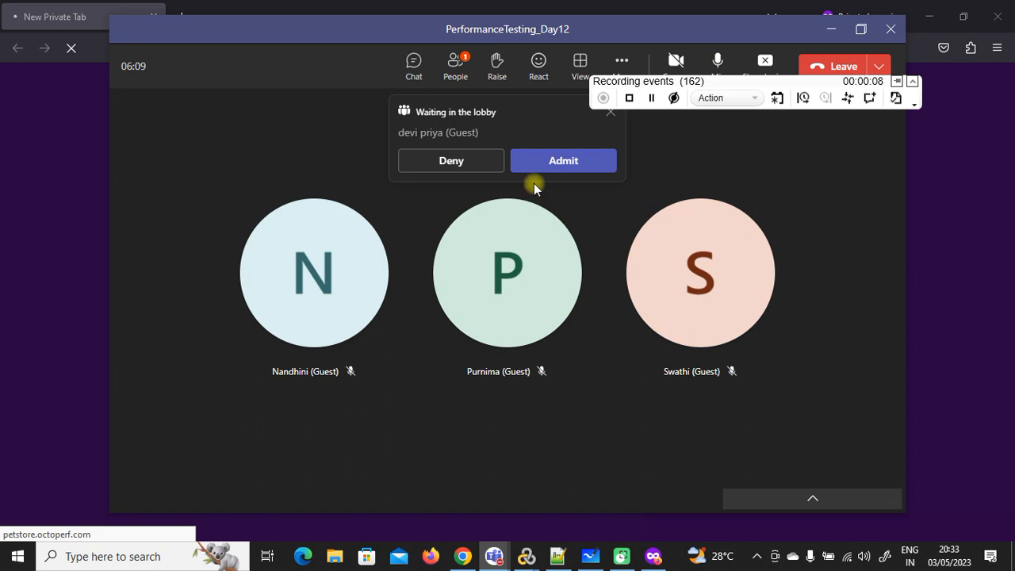
Step: Admit the waiting meeting guest and start the T01_Login transaction on the JPetStore sign-in page
click(558, 166)
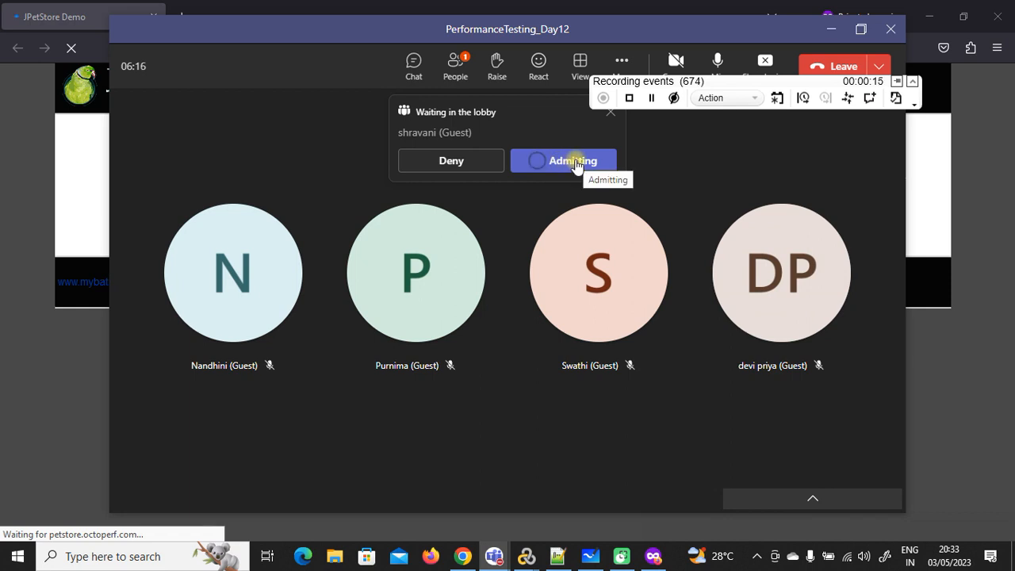
click(936, 531)
click(497, 190)
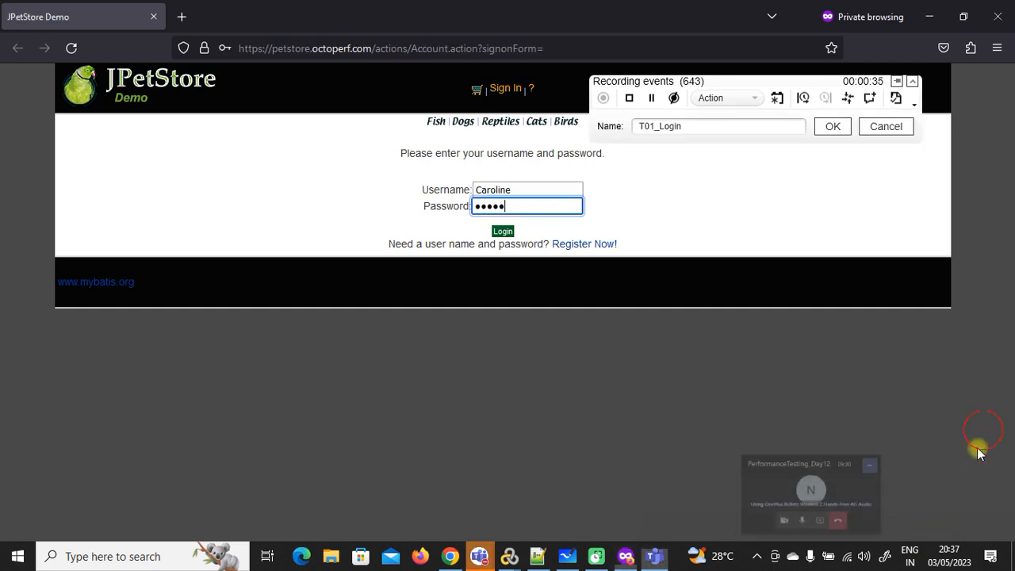
click(826, 129)
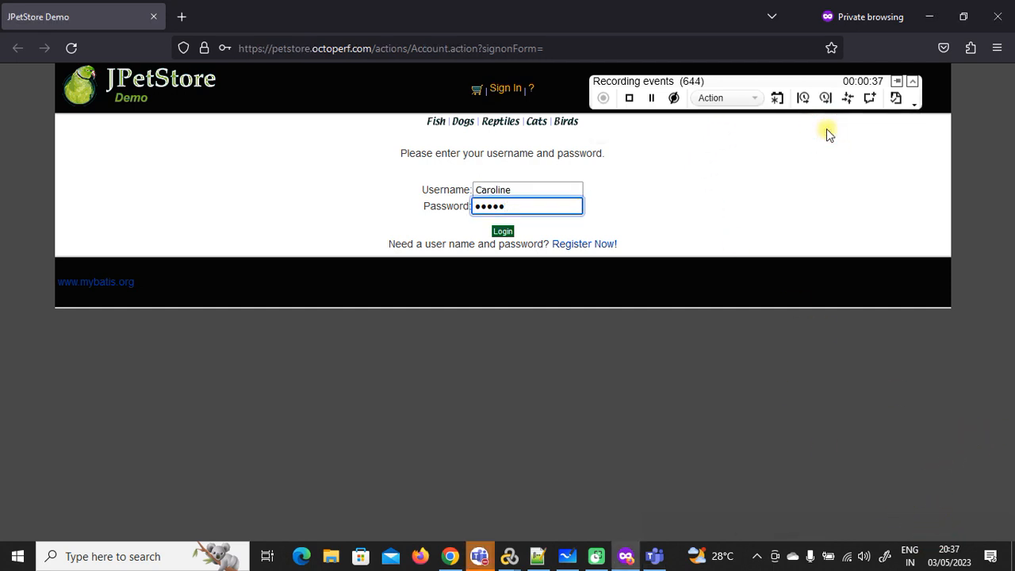
Step: Add a text check on the 'Please enter your username and password' prompt and submit the login
click(896, 98)
drag(401, 153, 602, 153)
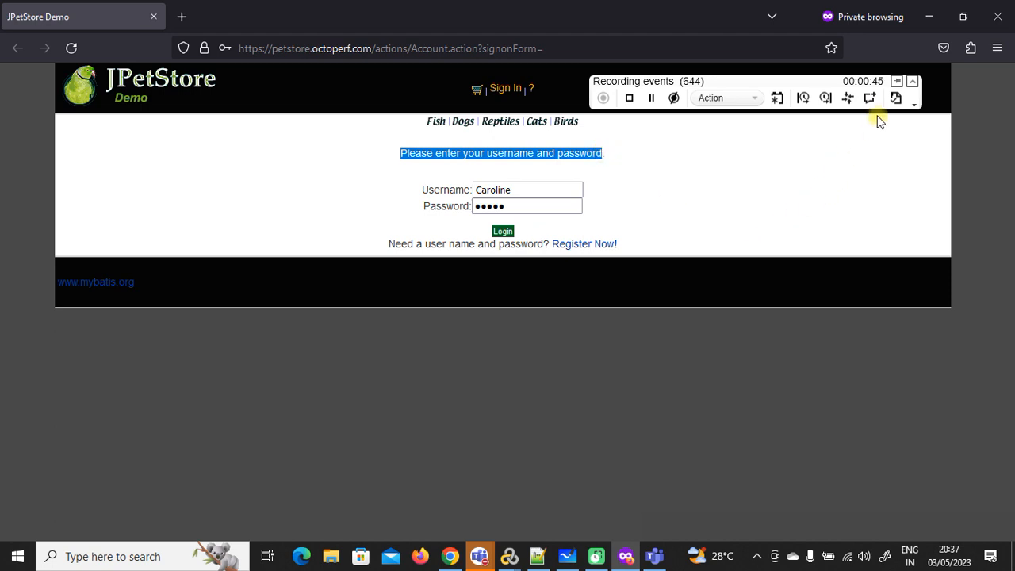
click(895, 98)
click(503, 231)
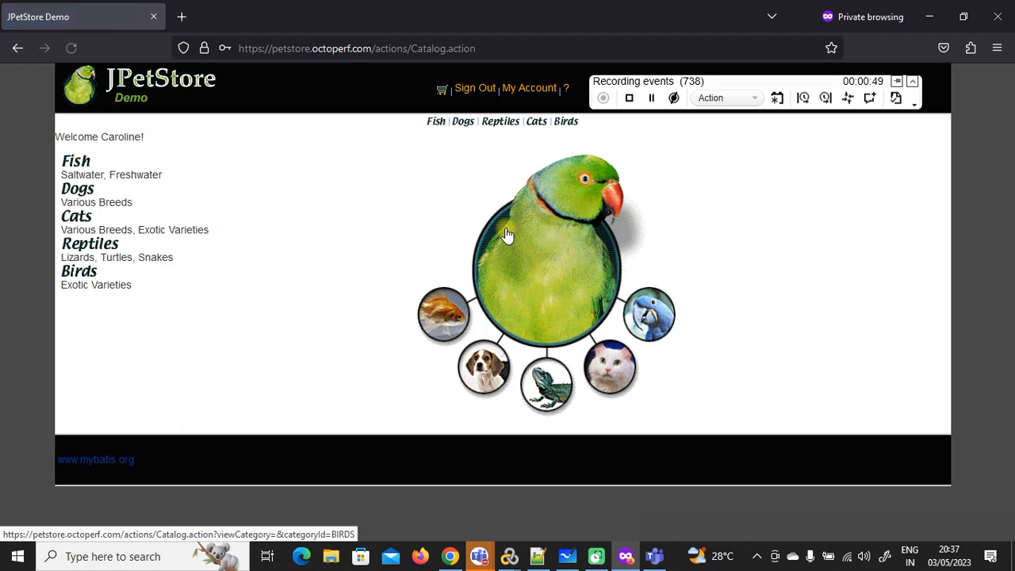
Step: End T01_Login and start a new transaction named T02_ClickOnFish
click(825, 98)
click(840, 128)
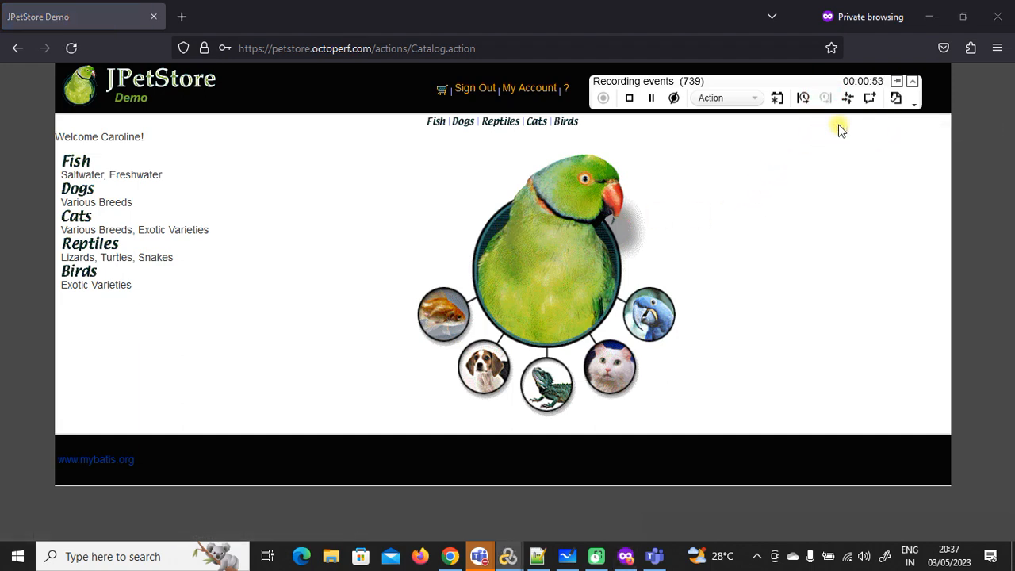
click(802, 98)
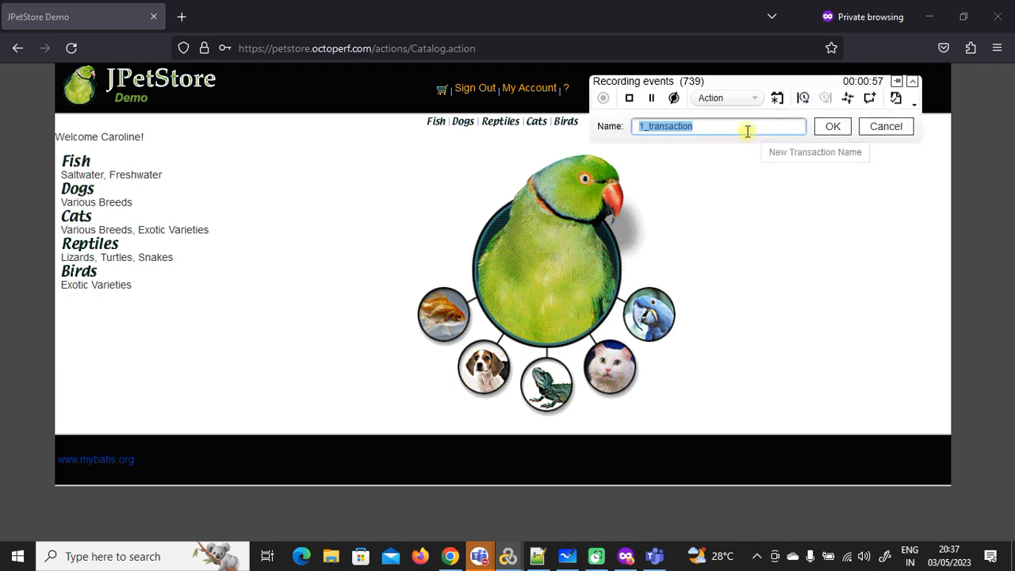
text(T02_)
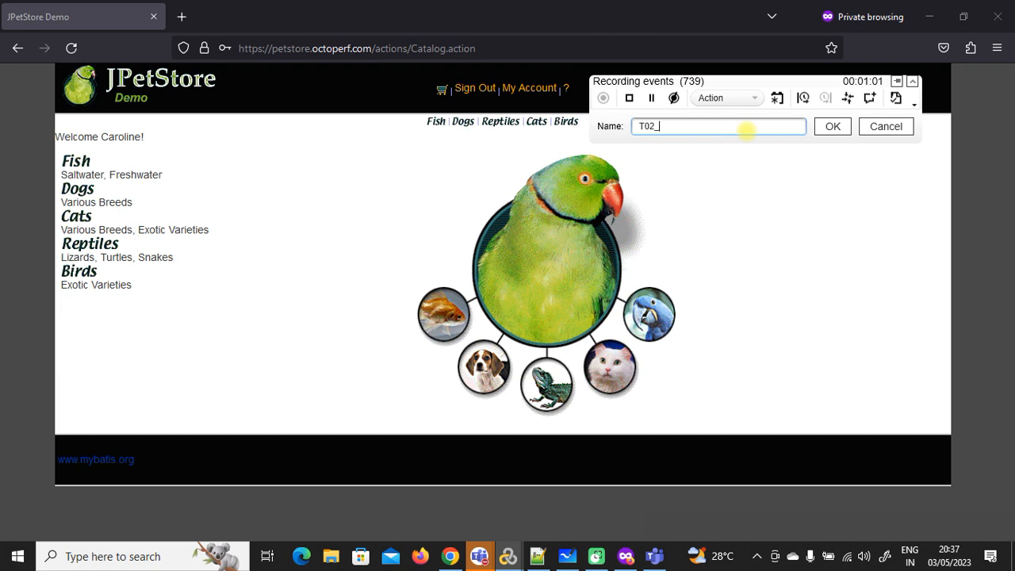
text(ClickOnFish)
click(834, 126)
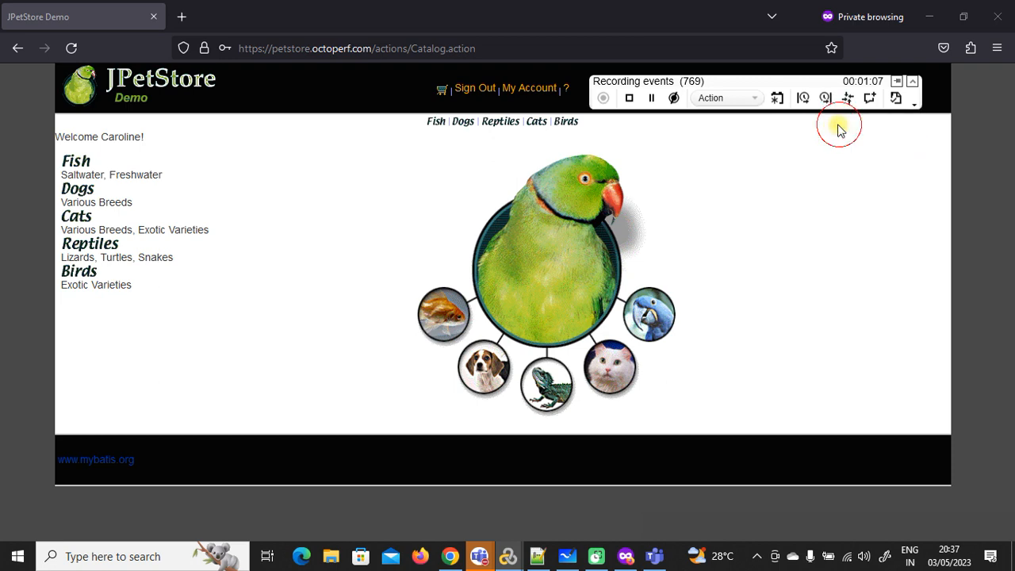
Step: Open the Fish category, end T02_ClickOnFish, and start T03_SelectProduct
click(73, 163)
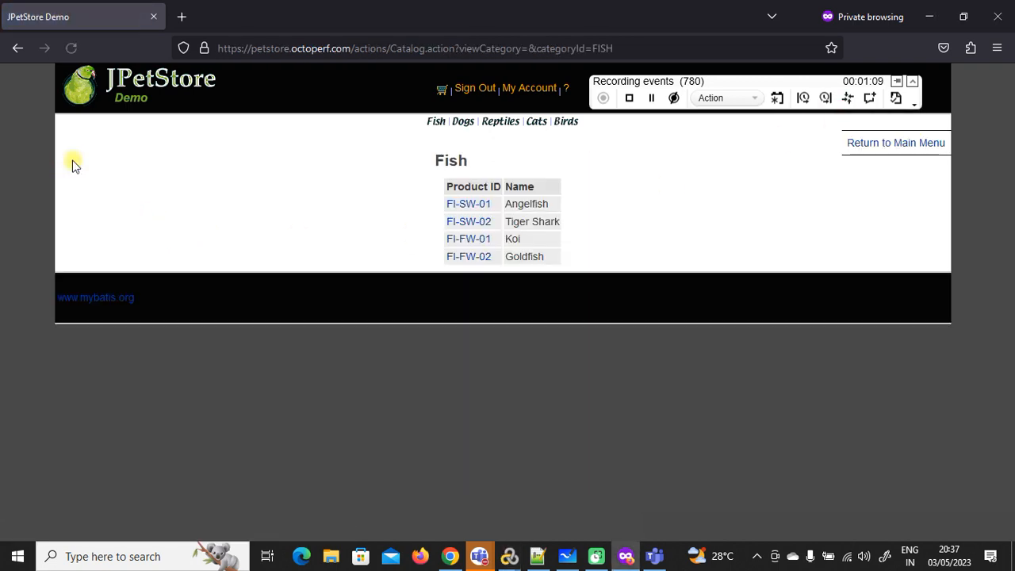
click(825, 98)
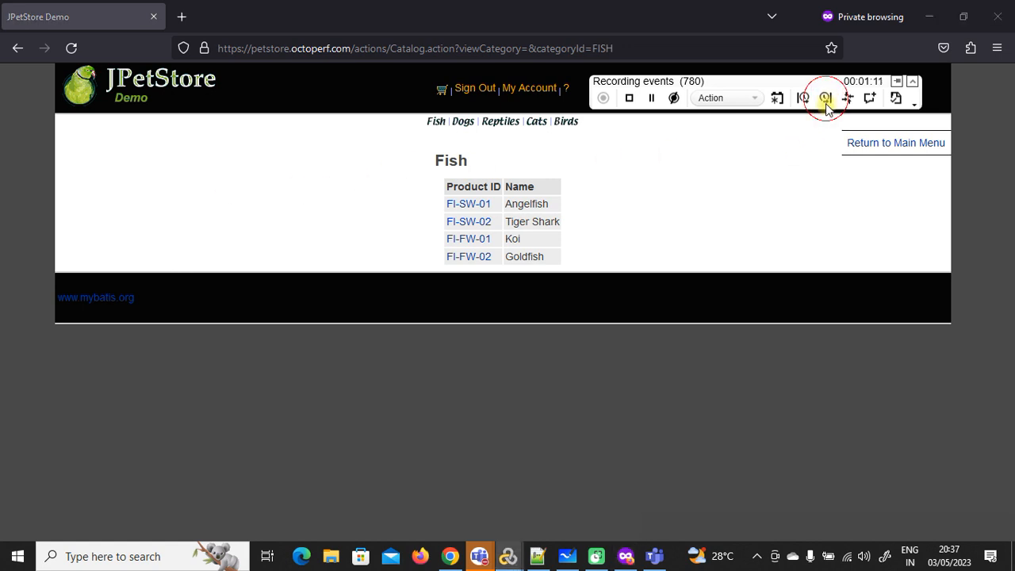
click(834, 129)
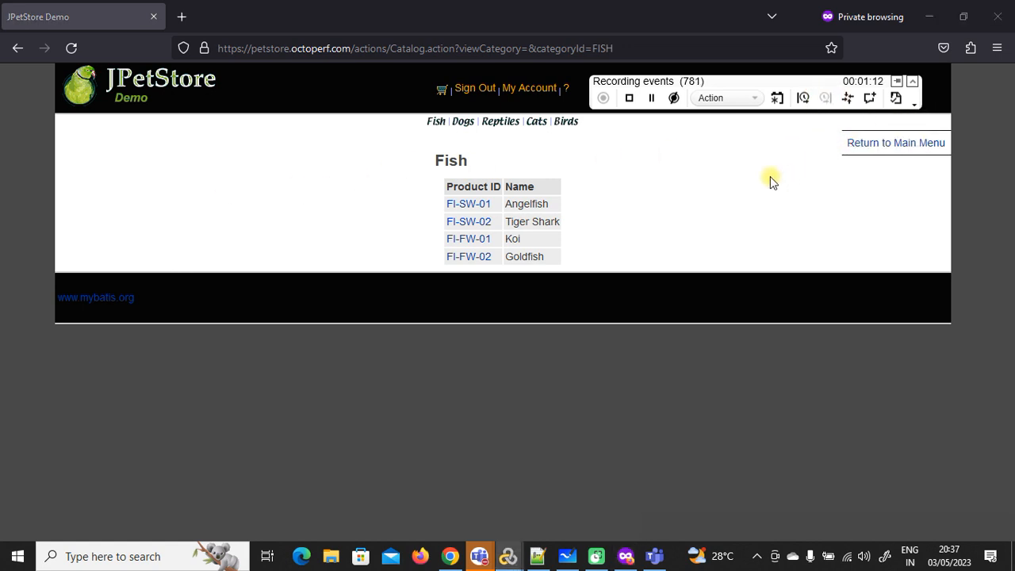
click(801, 98)
text(T03_SelectProduct)
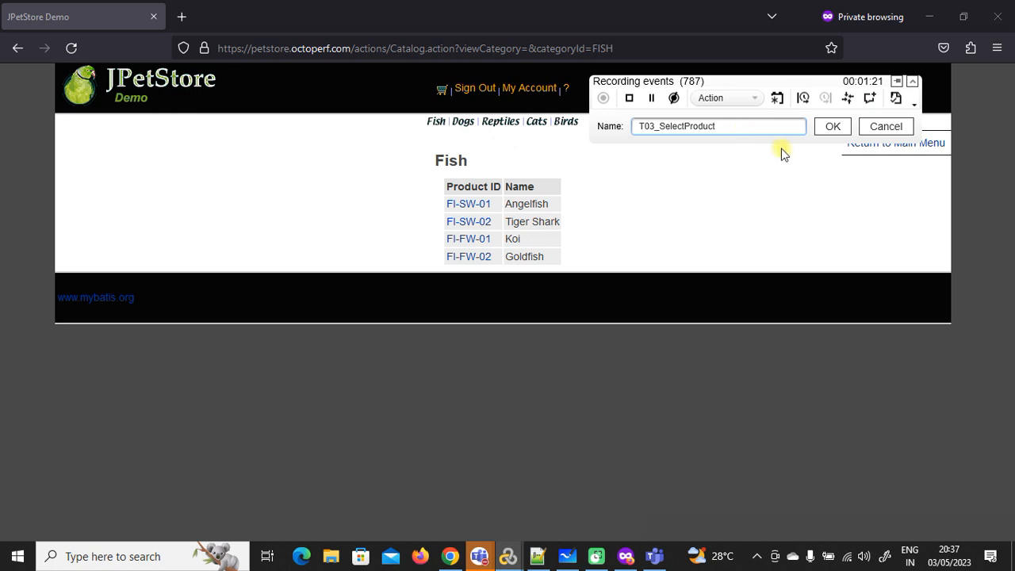
click(833, 127)
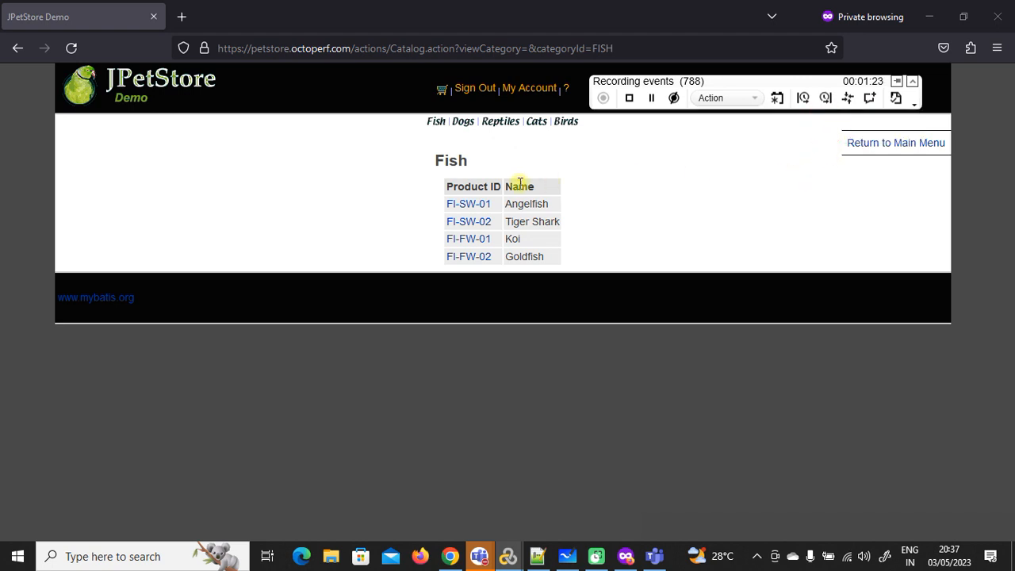
Step: Open Angelfish FI-SW-01, end T03_SelectProduct, and add Large Angelfish under T04_AddToCart
click(474, 205)
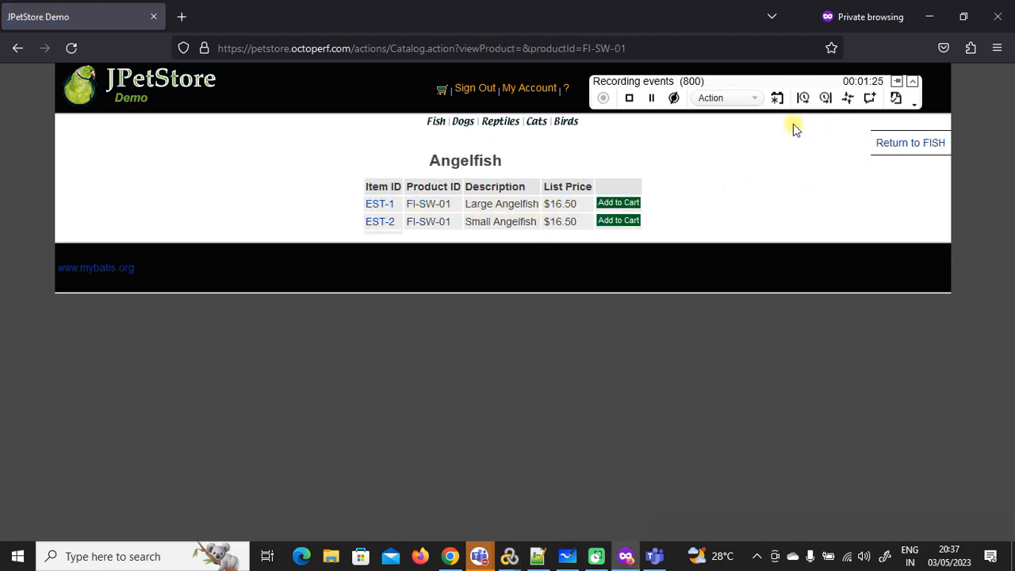
click(825, 98)
click(837, 129)
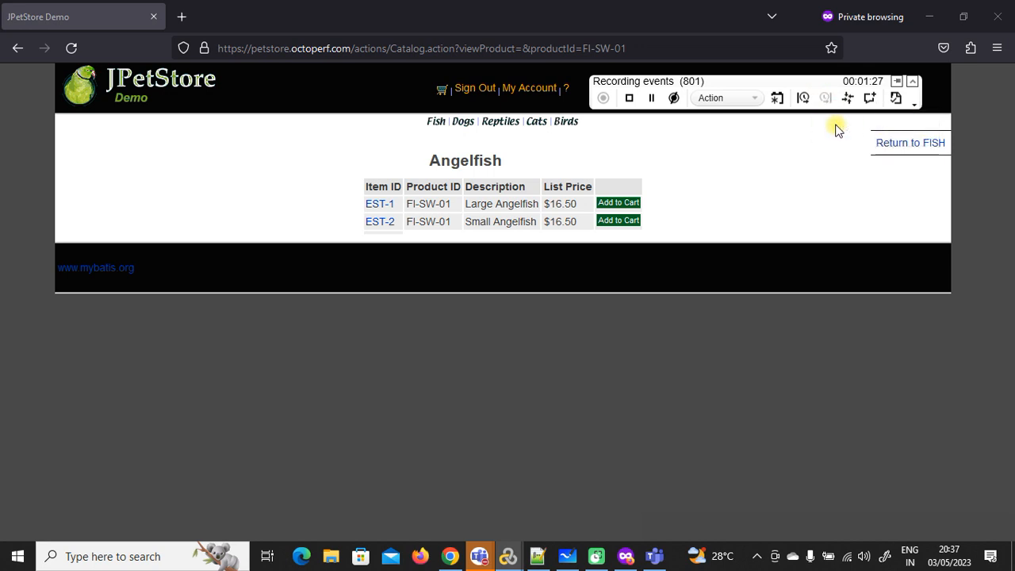
click(802, 98)
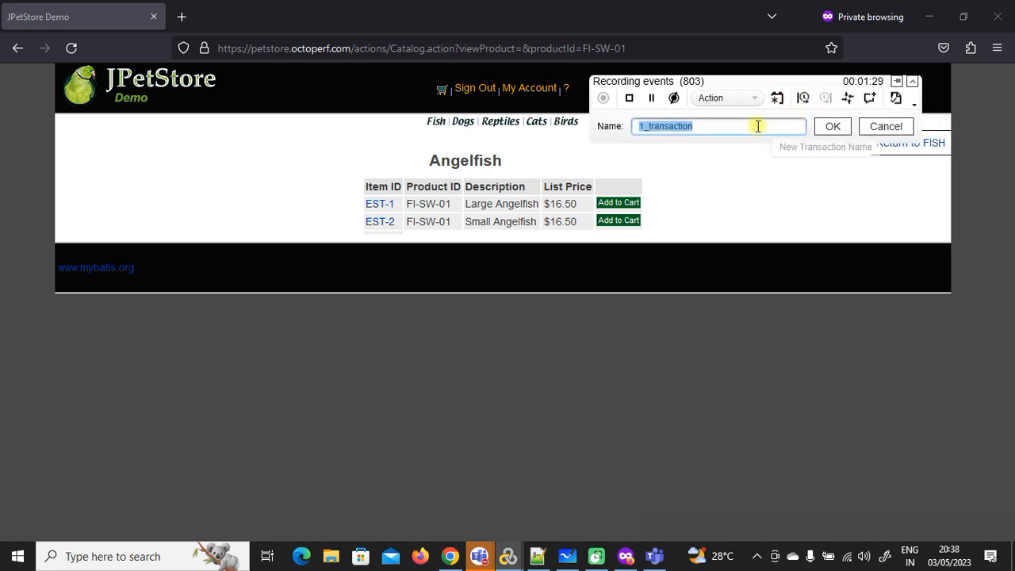
text(T04_AddToCart)
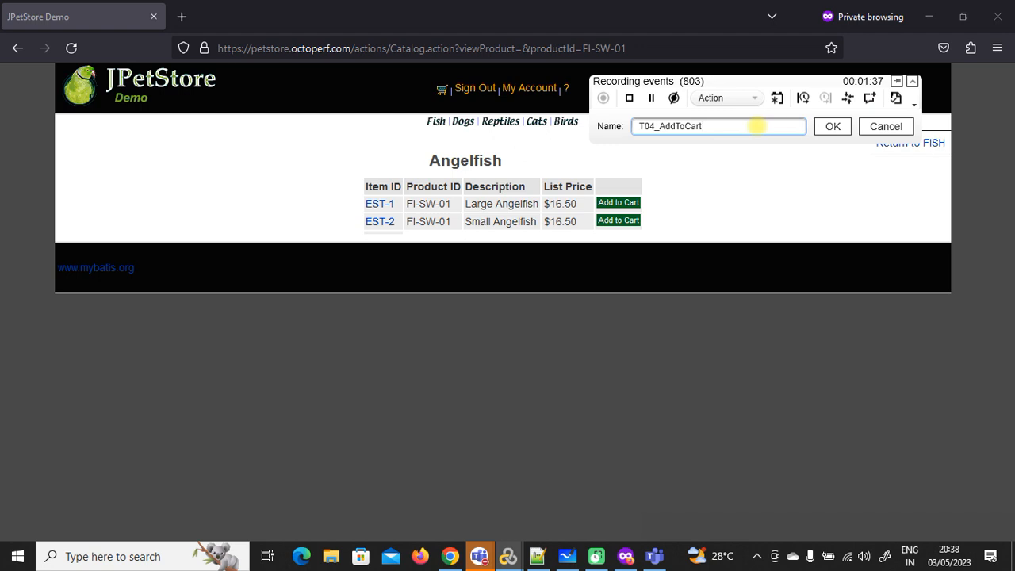
click(832, 126)
click(631, 205)
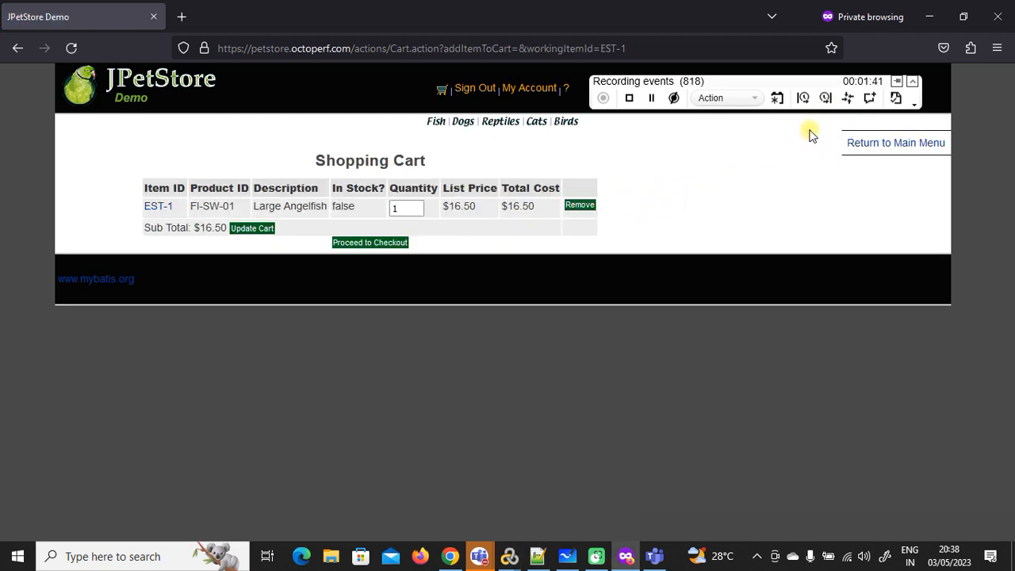
Step: End T04_AddToCart and add a text check on the 'Shopping Cart' heading
click(823, 98)
click(827, 127)
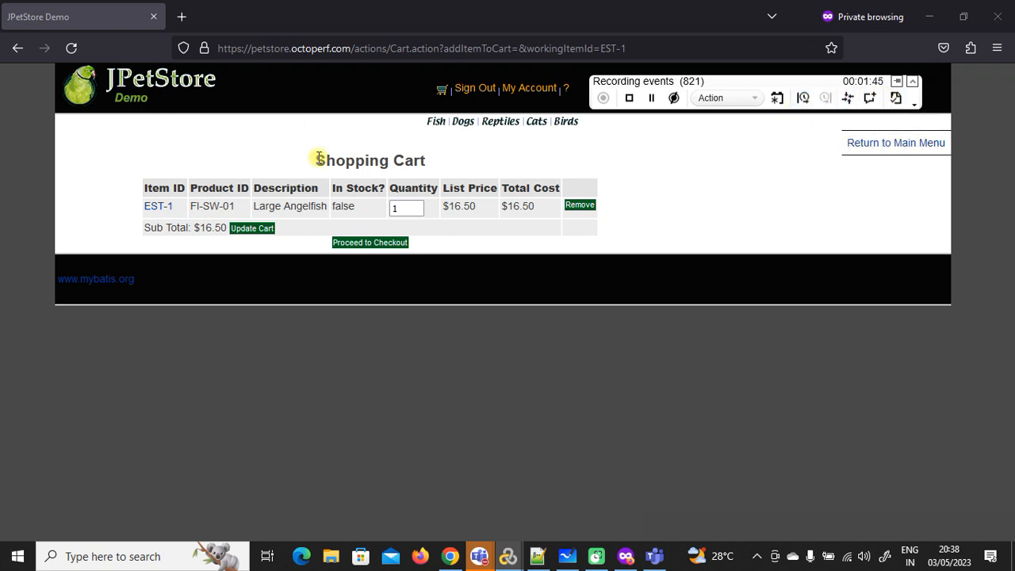
drag(318, 158, 444, 159)
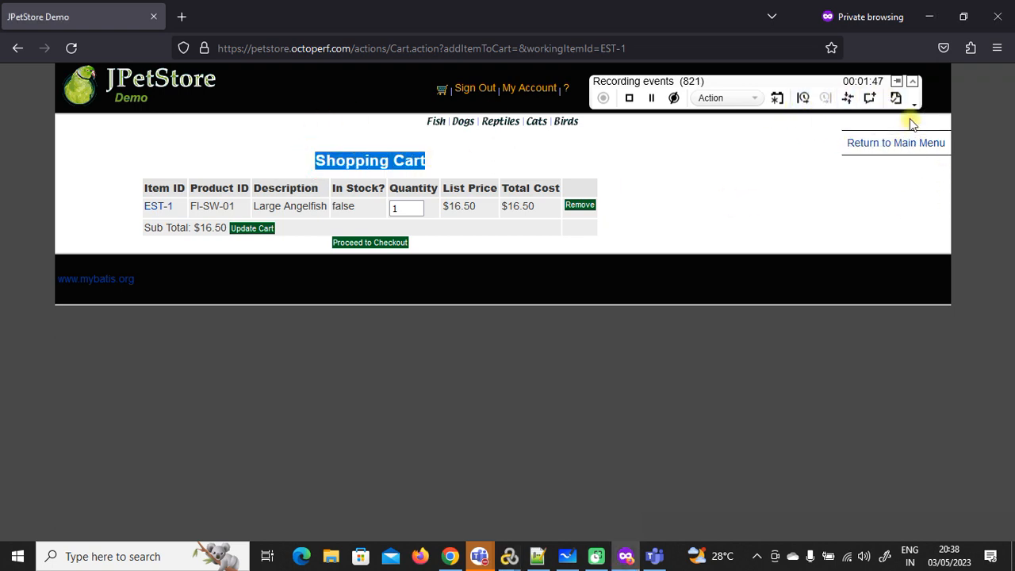
click(895, 98)
Step: Start the T05_ProceedToCheckOut transaction and proceed from the cart to checkout
click(802, 98)
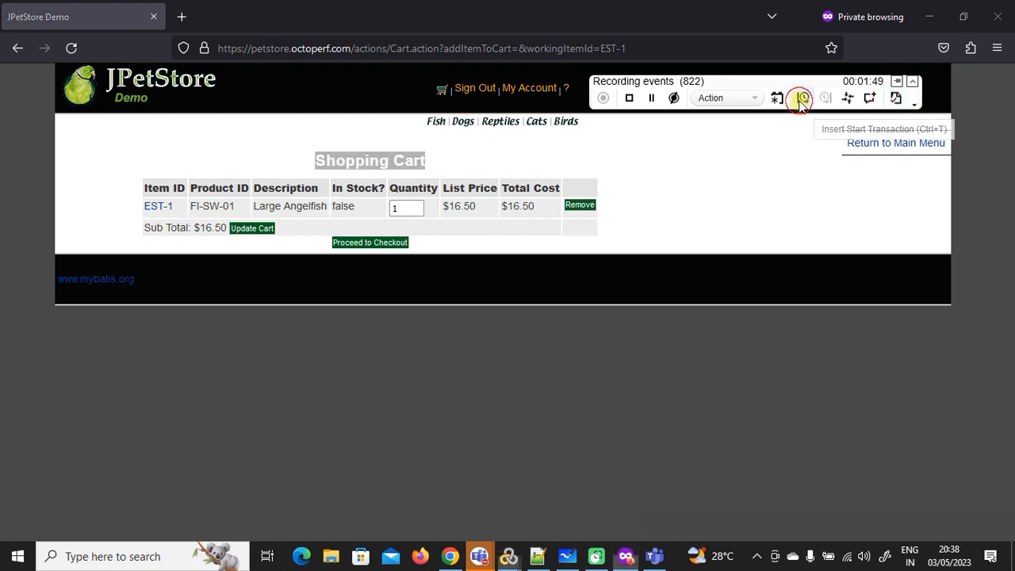
text(T05_Procee)
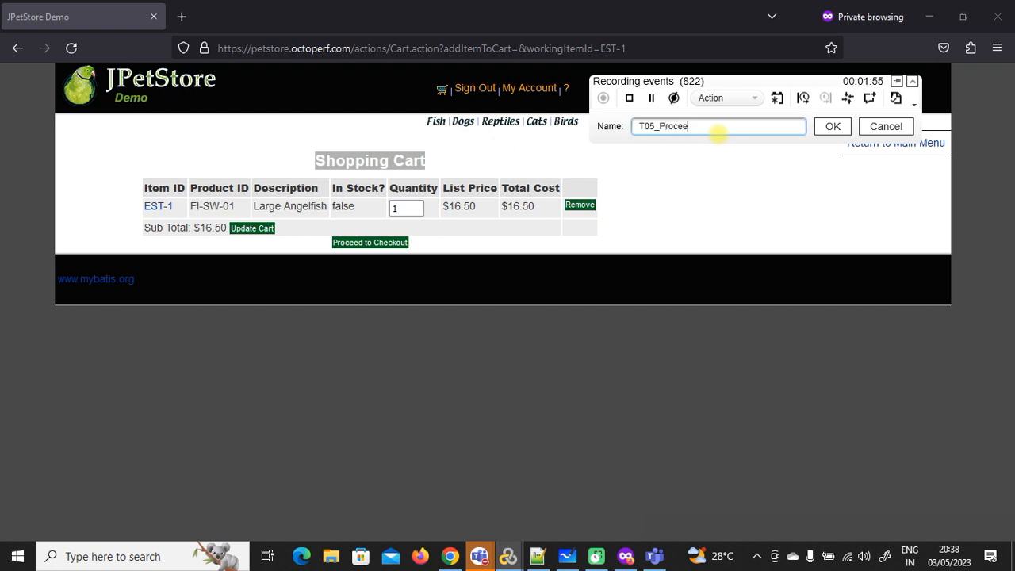
text(dToCheckOut)
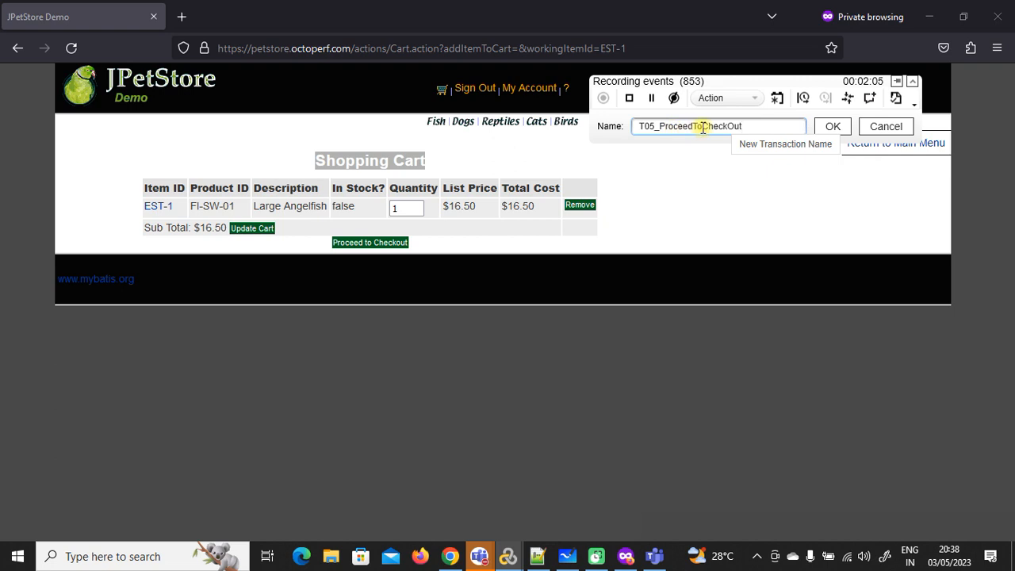
click(830, 127)
click(397, 249)
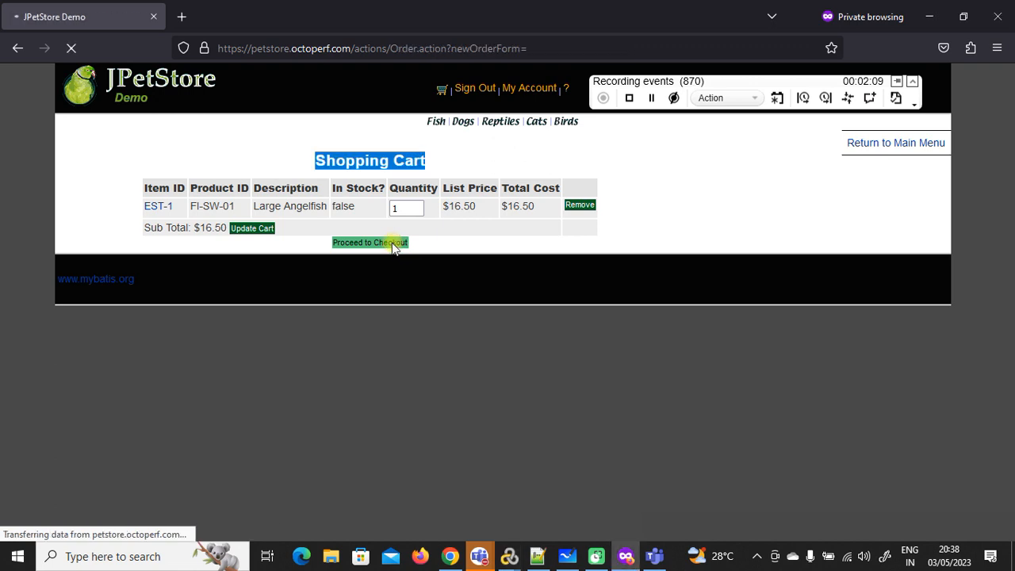
Step: End T05_ProceedToCheckOut, start a T06_PaymentContin… transaction, and submit the payment details
click(826, 98)
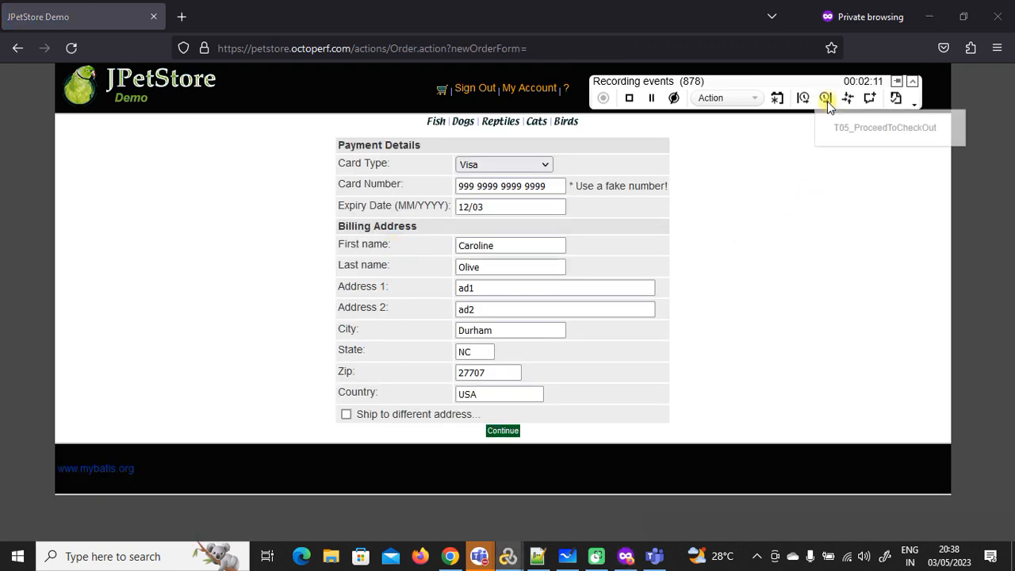
click(804, 99)
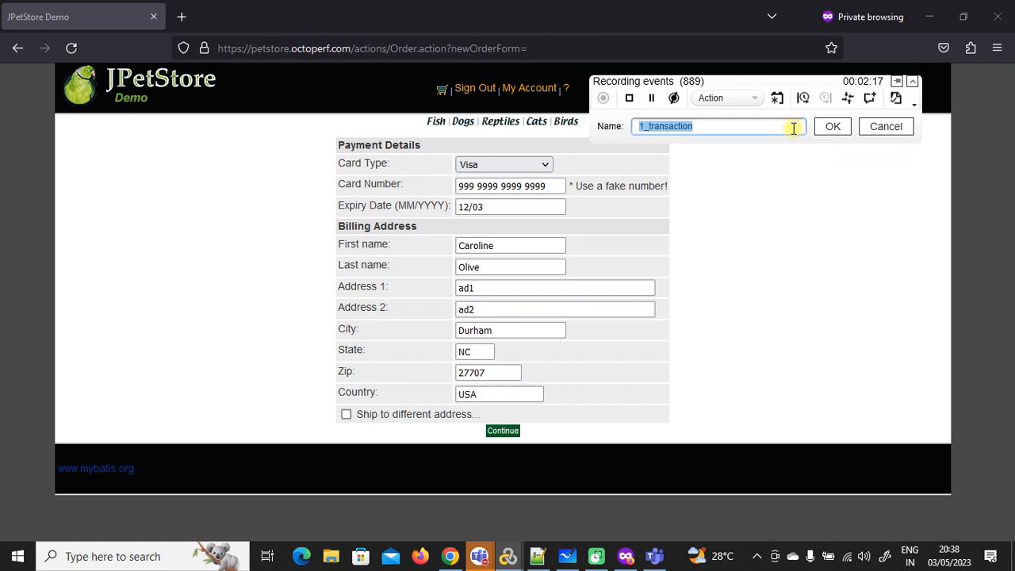
text(T06_Pa)
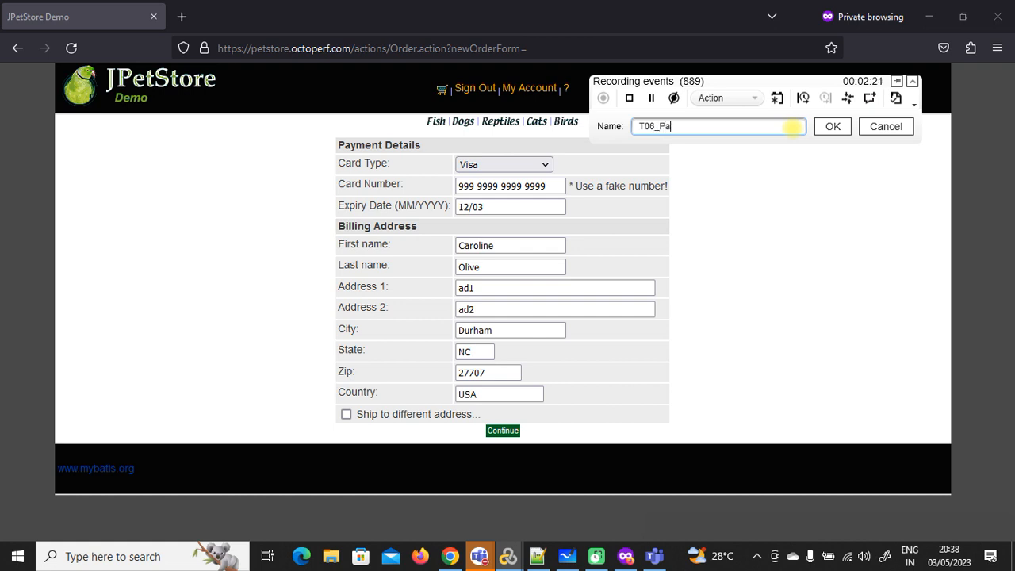
text(ymentContinue)
click(837, 128)
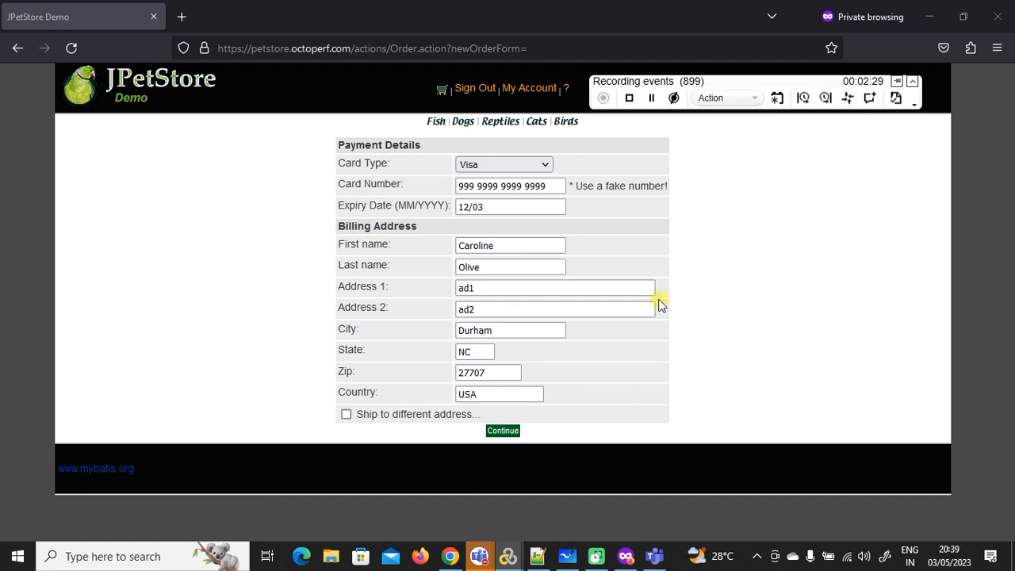
click(504, 436)
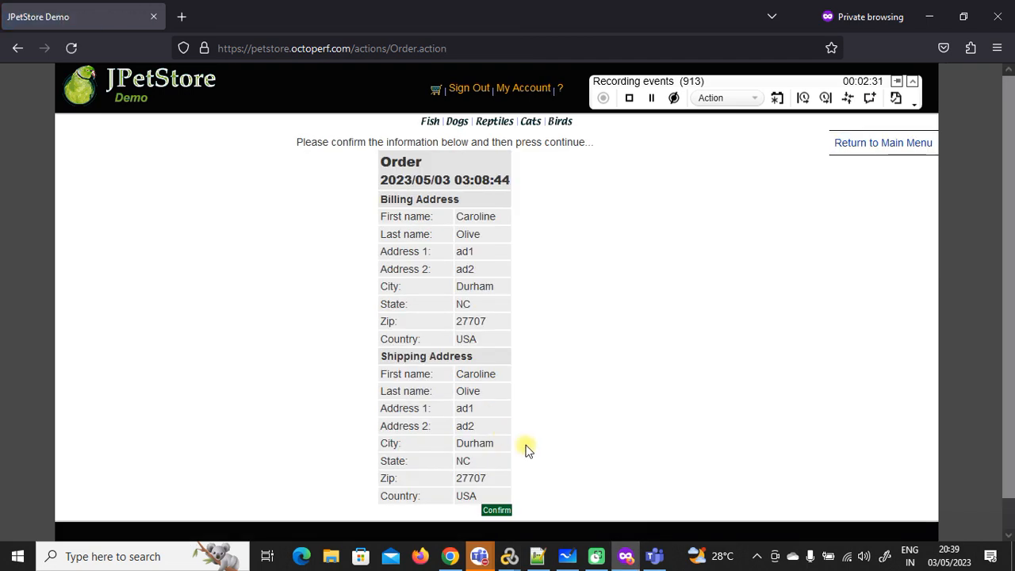
Step: End the payment transaction, start T07_PaymentConfirm, and confirm the order
click(826, 98)
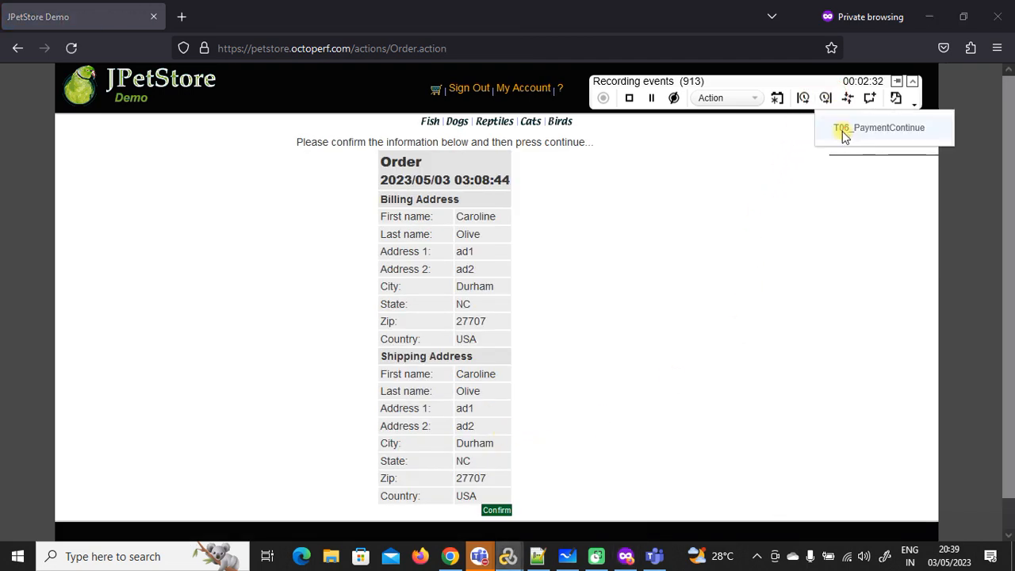
click(803, 97)
text(T07_PaymentConfirm)
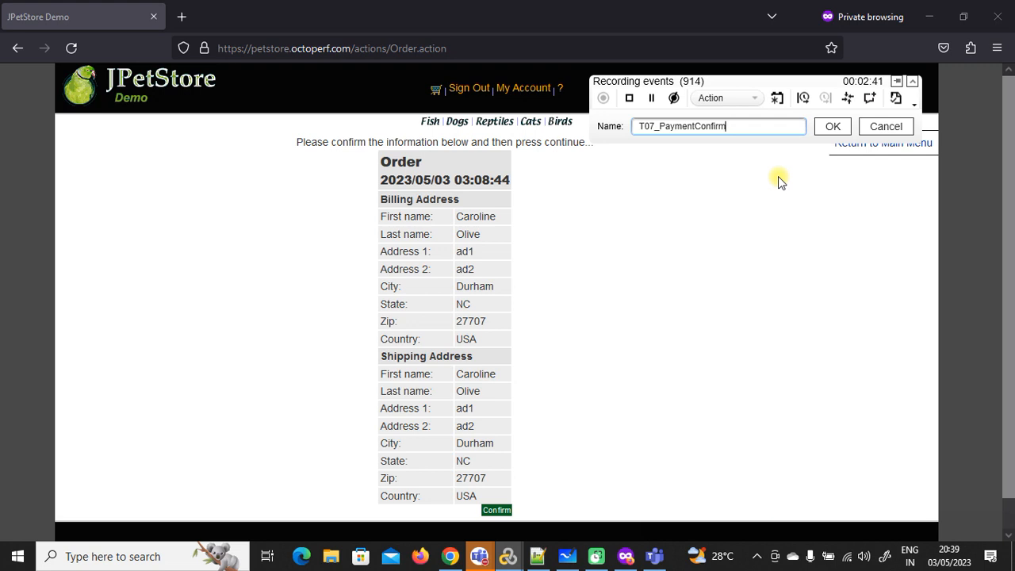
click(833, 126)
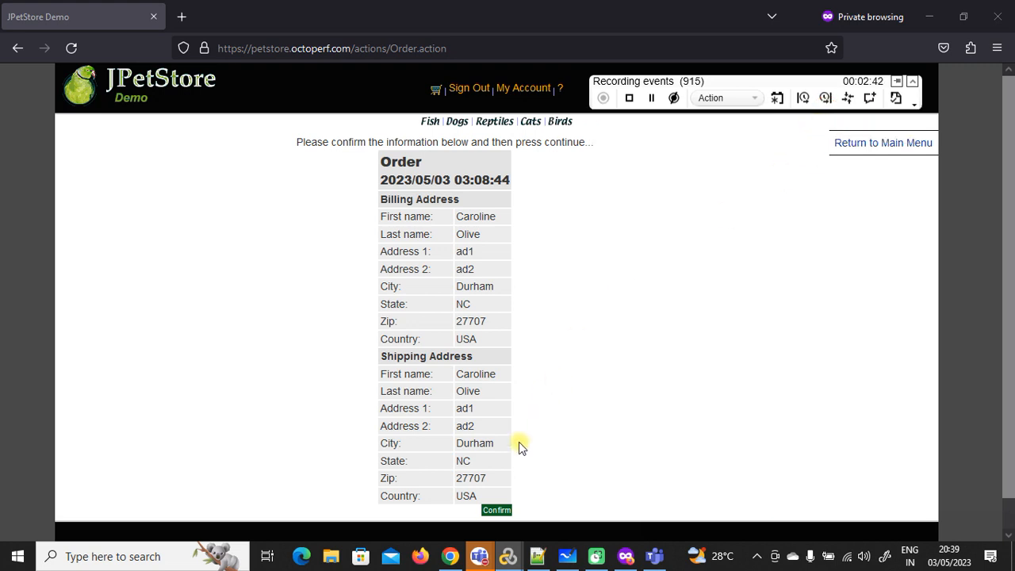
click(497, 510)
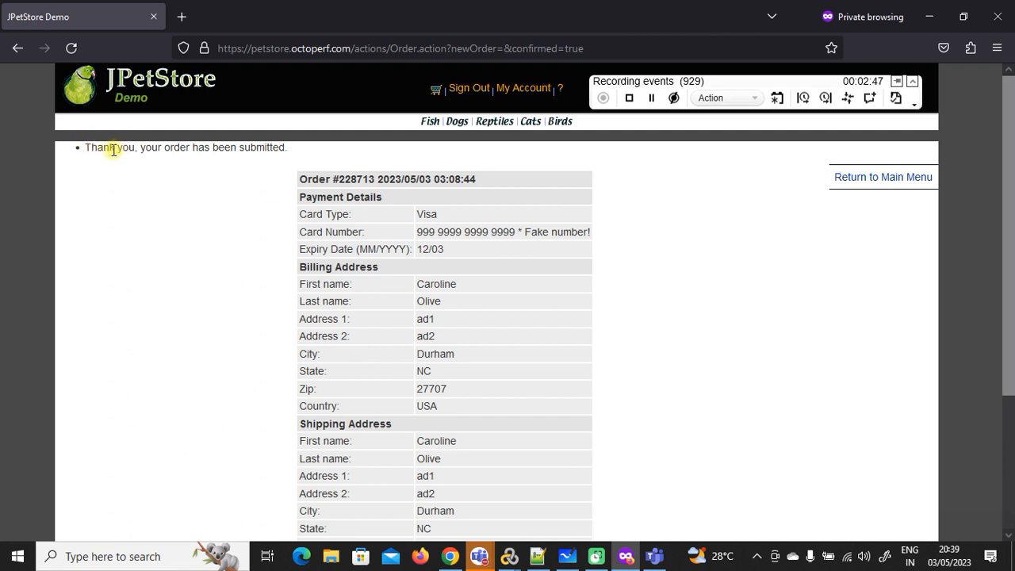
Step: Add a text check on the order-submitted thank-you message
drag(87, 150, 288, 147)
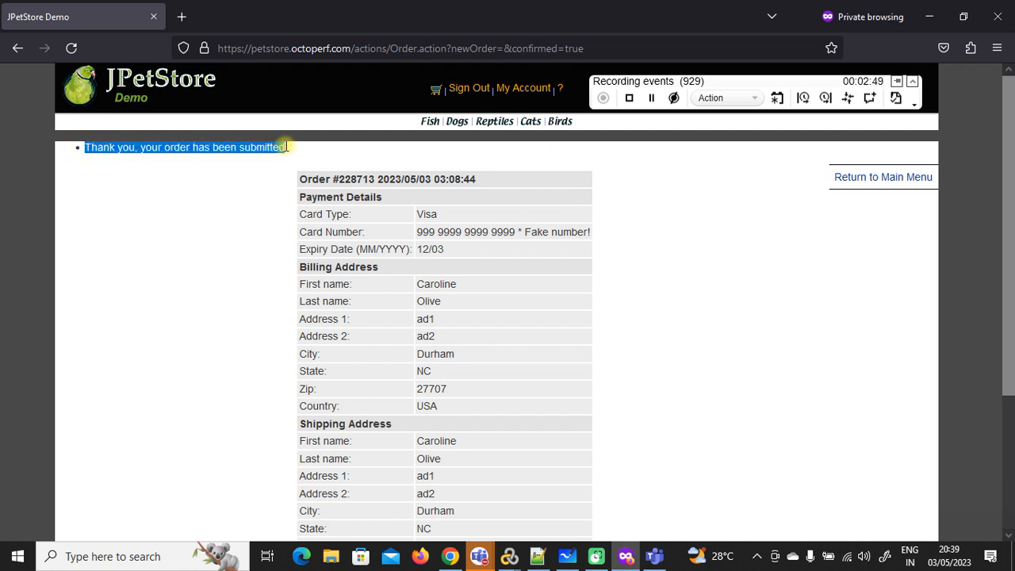
click(895, 97)
scroll(430, 351, down, 3)
scroll(430, 341, up, 3)
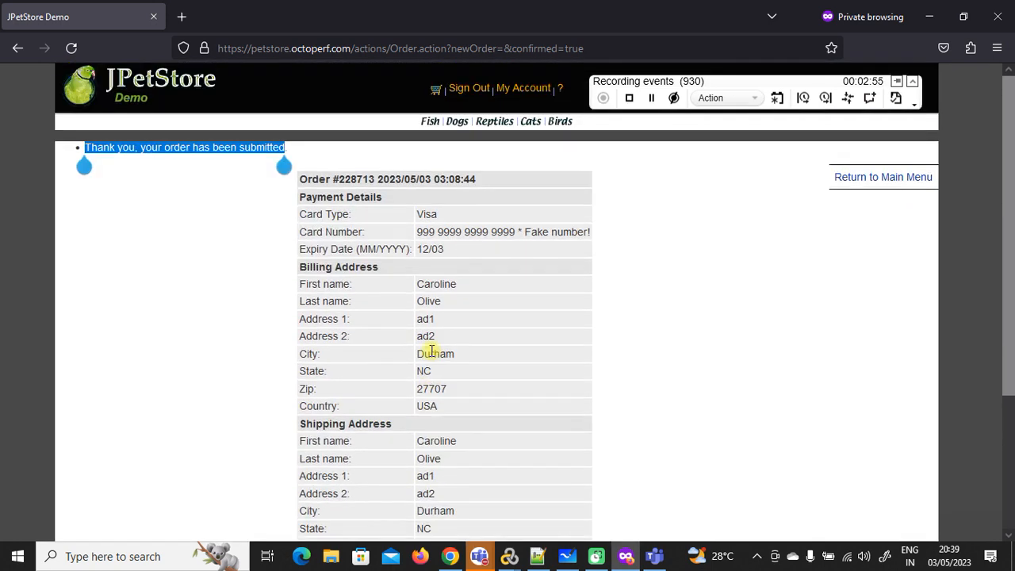
Step: End T07_PaymentConfirm, start To8_SignOut, and sign out of JPetStore
click(825, 97)
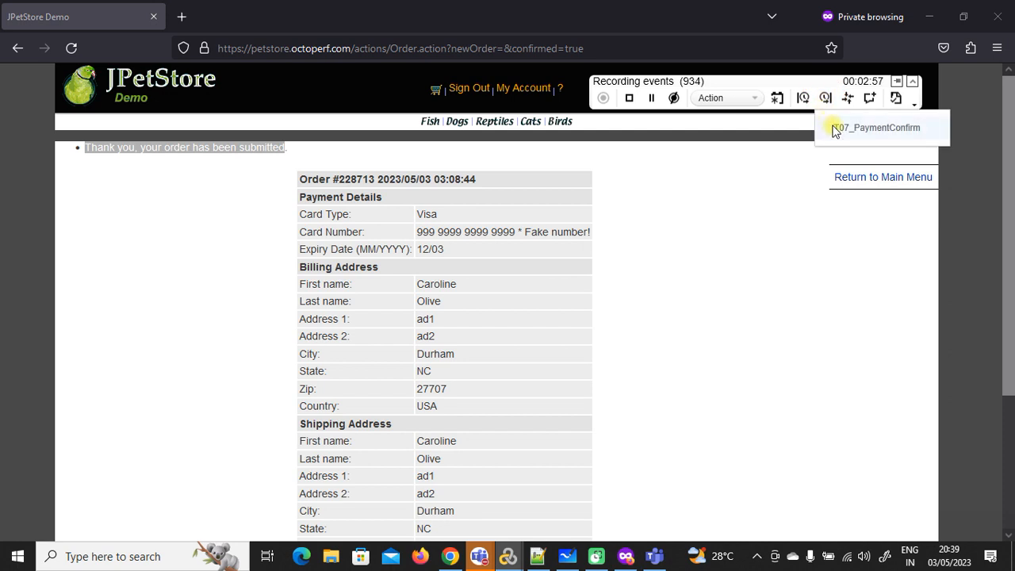
click(835, 127)
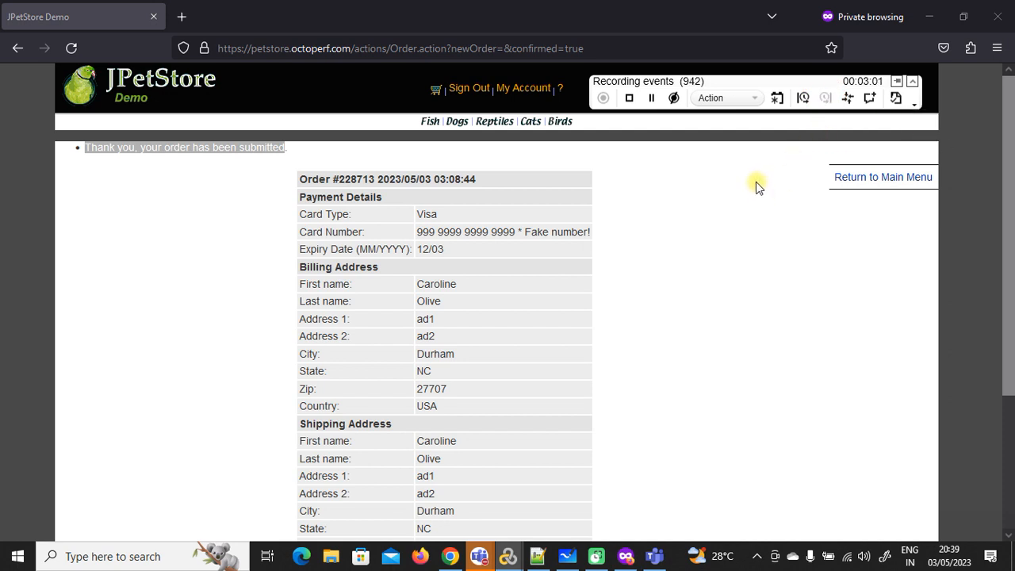
click(803, 97)
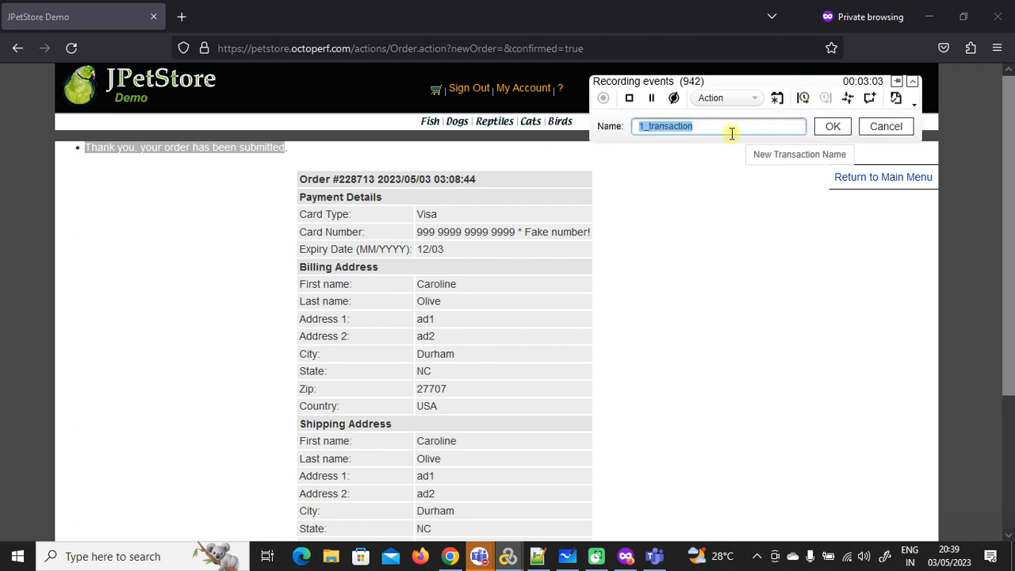
text(To8_SignOut)
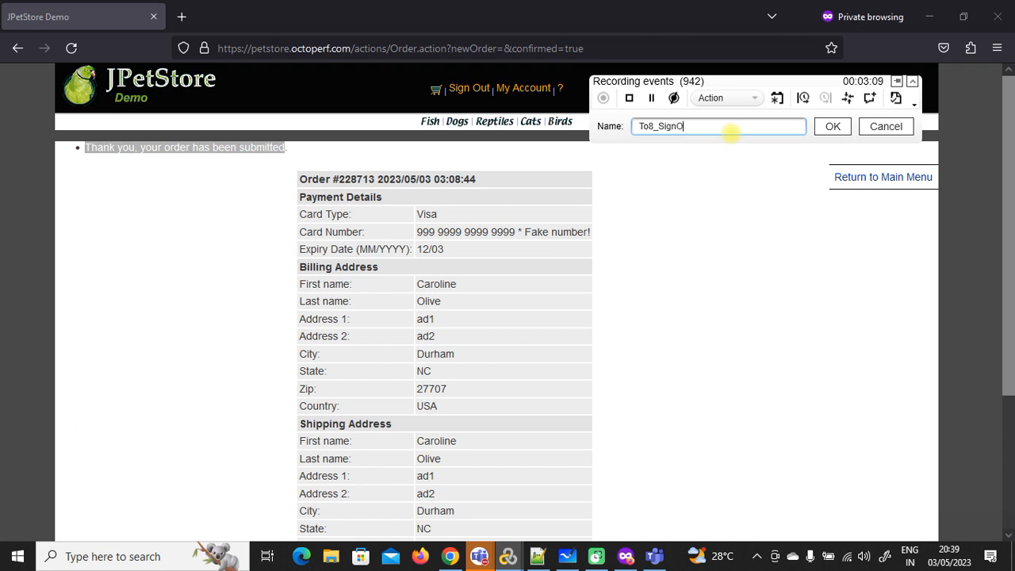
click(831, 127)
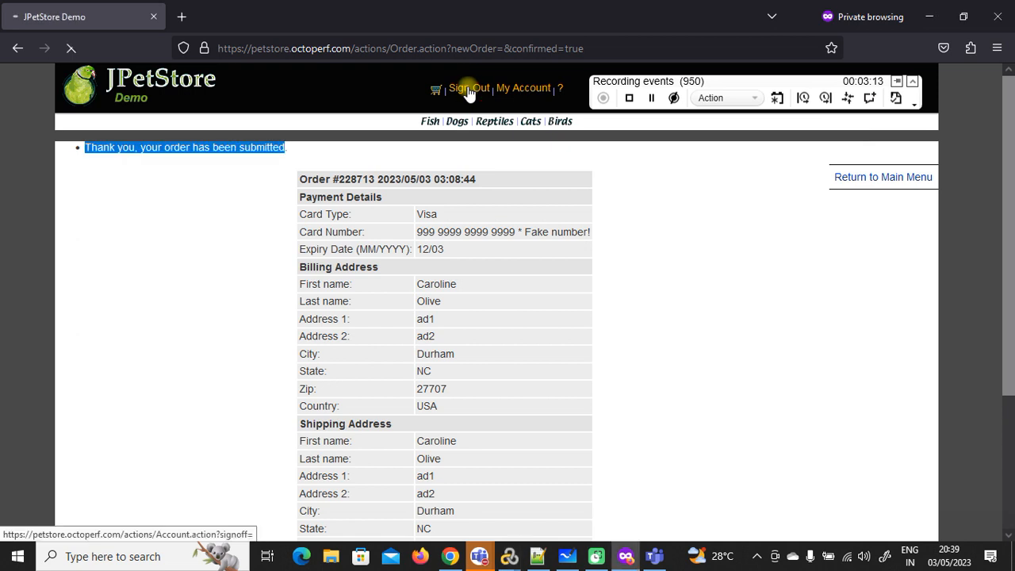
click(469, 88)
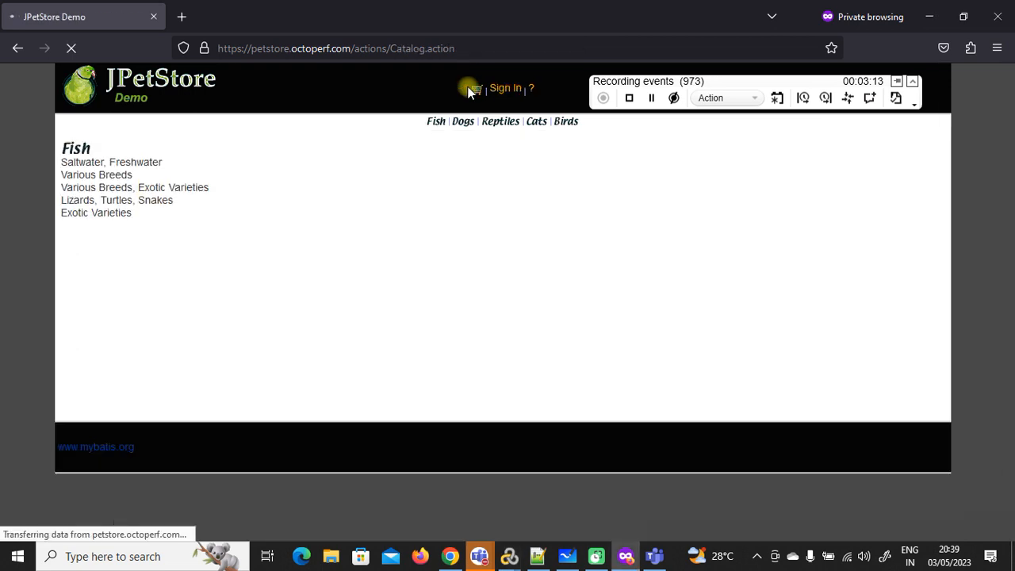
Step: End To8_SignOut and stop recording to generate the jpet_1 script
click(848, 98)
click(856, 145)
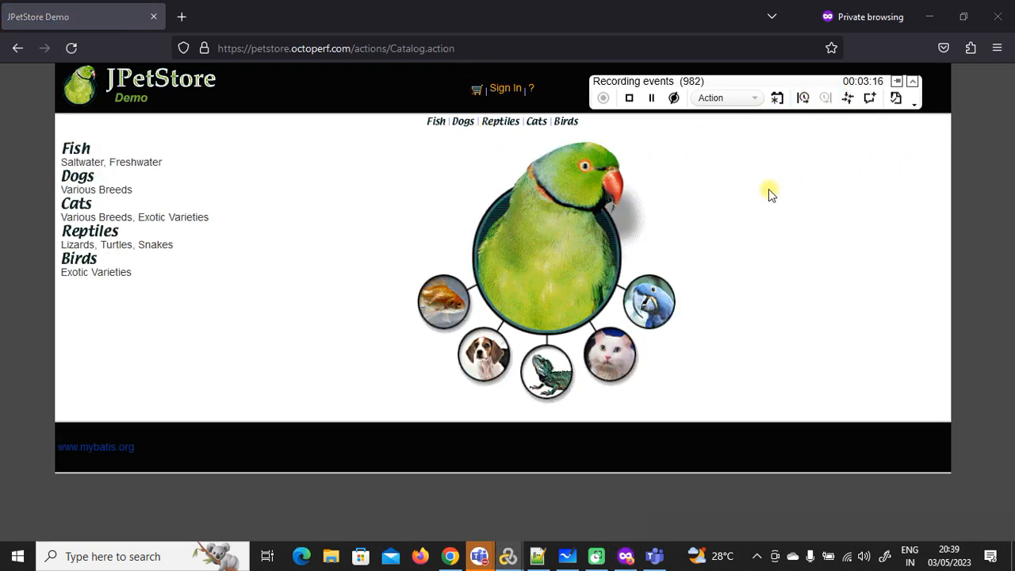
click(629, 98)
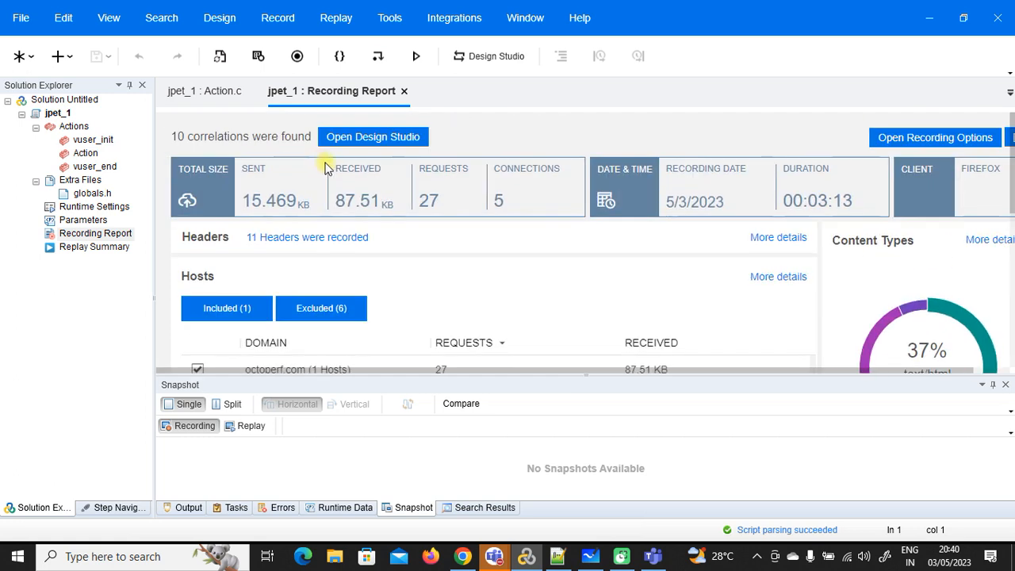
Step: Scroll through the jpet_1 Recording Report's correlations, hosts and response codes, then open its tab menu
scroll(356, 250, down, 3)
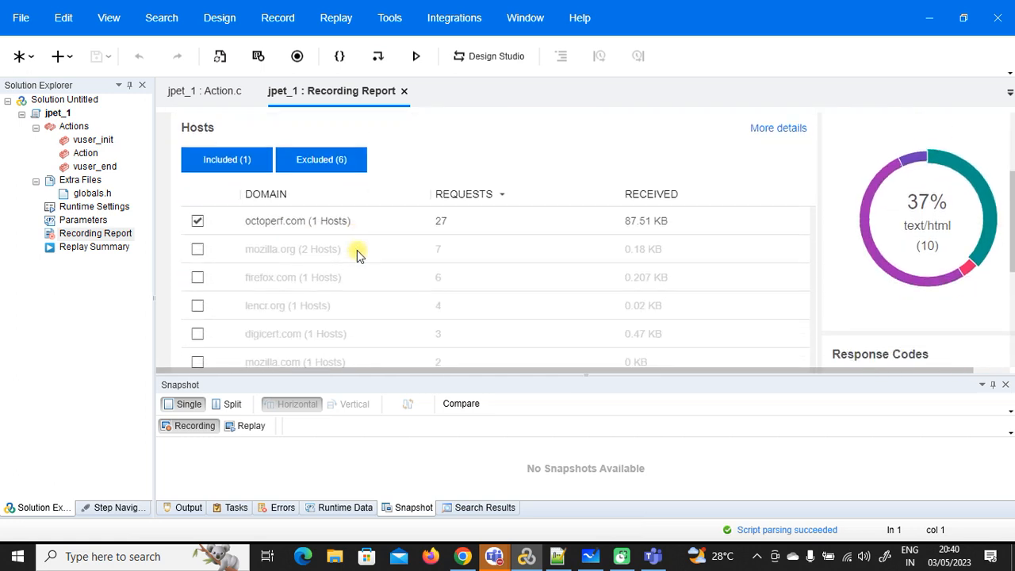
scroll(356, 250, down, 2)
scroll(357, 250, down, 2)
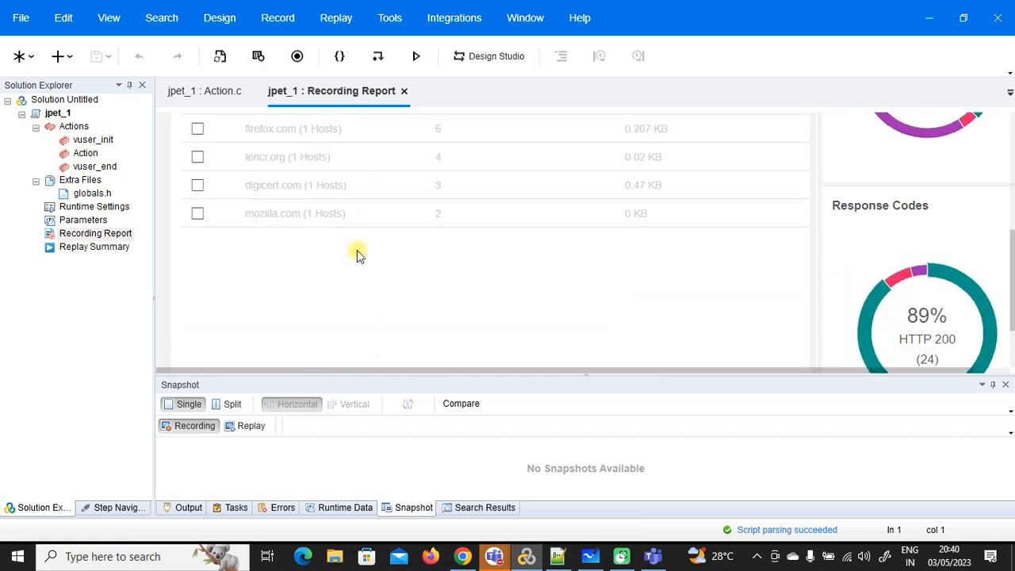
scroll(357, 249, up, 3)
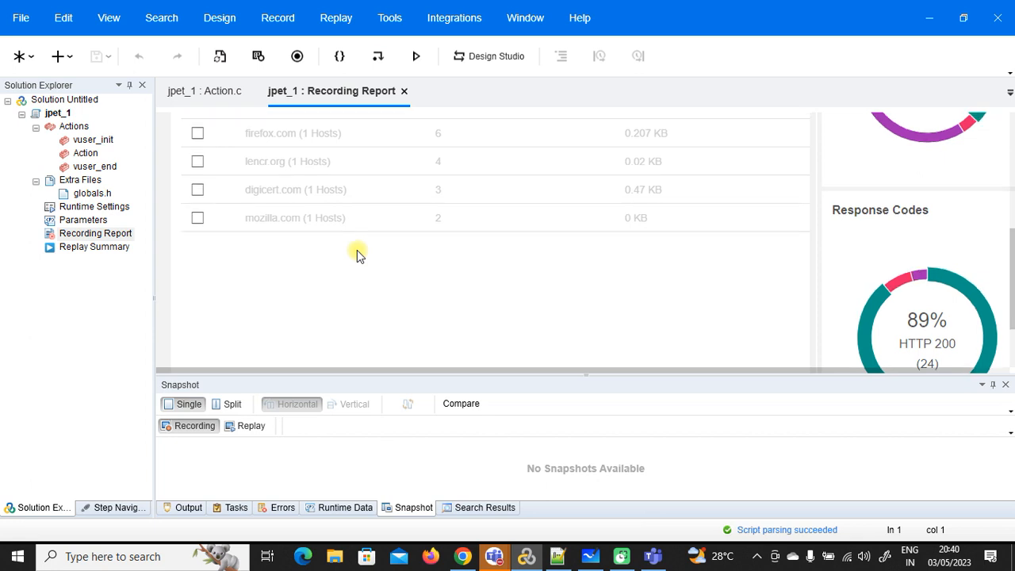
right_click(345, 94)
Step: Close the Recording Report and browse Action.c around the T01_Login transaction
click(370, 107)
scroll(369, 208, down, 2)
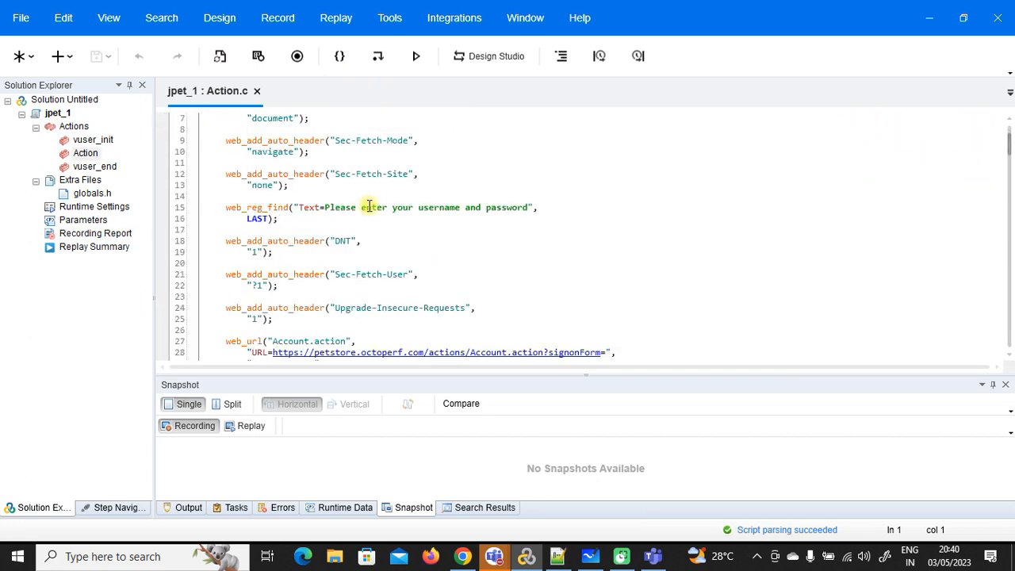
scroll(370, 207, down, 5)
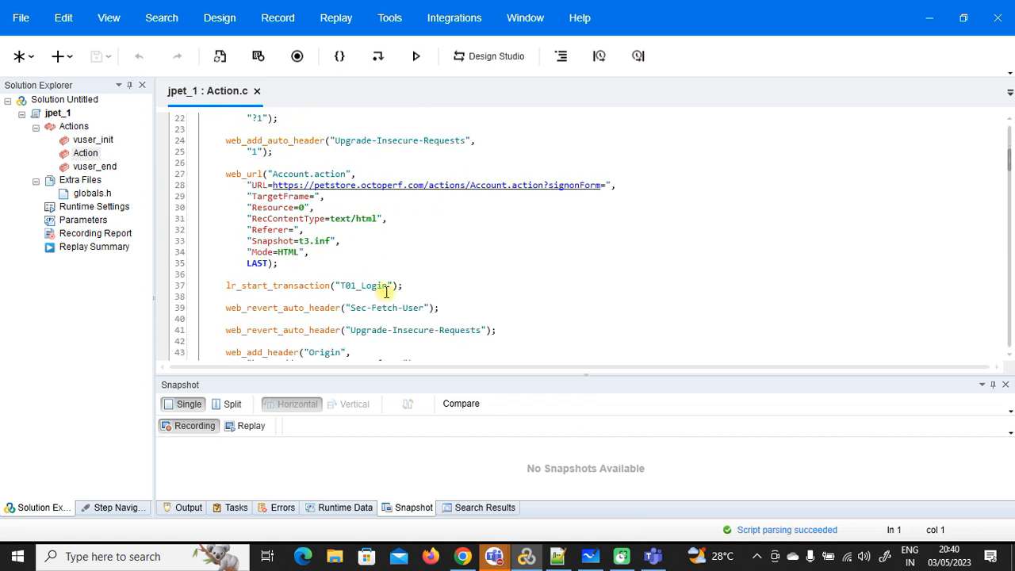
drag(390, 285, 343, 287)
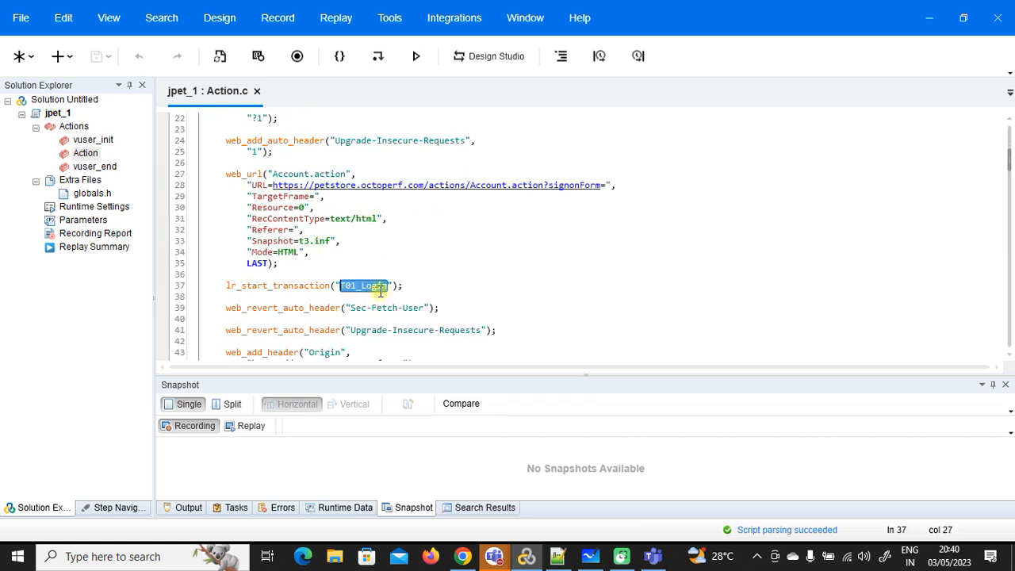
click(381, 277)
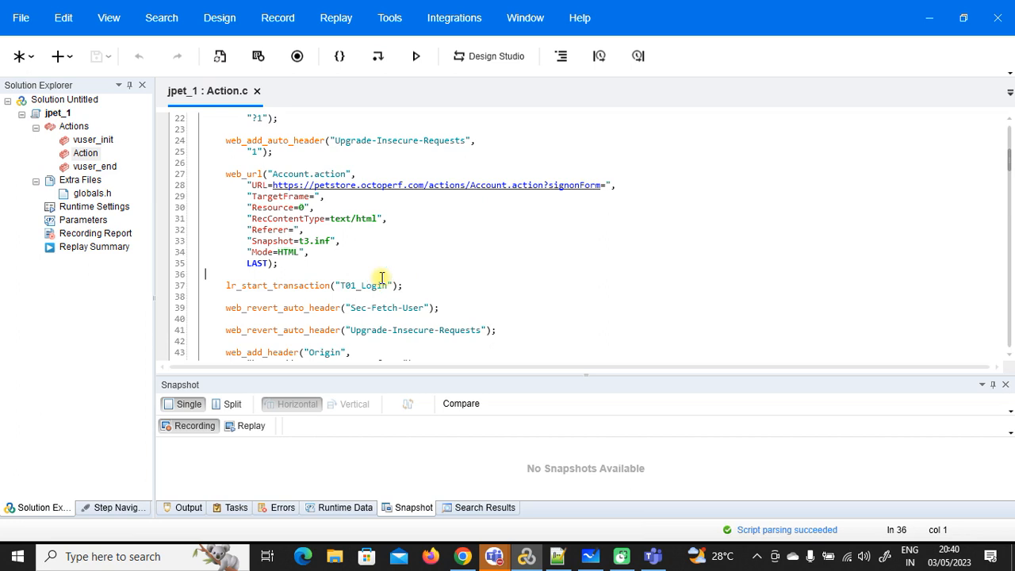
scroll(381, 277, down, 2)
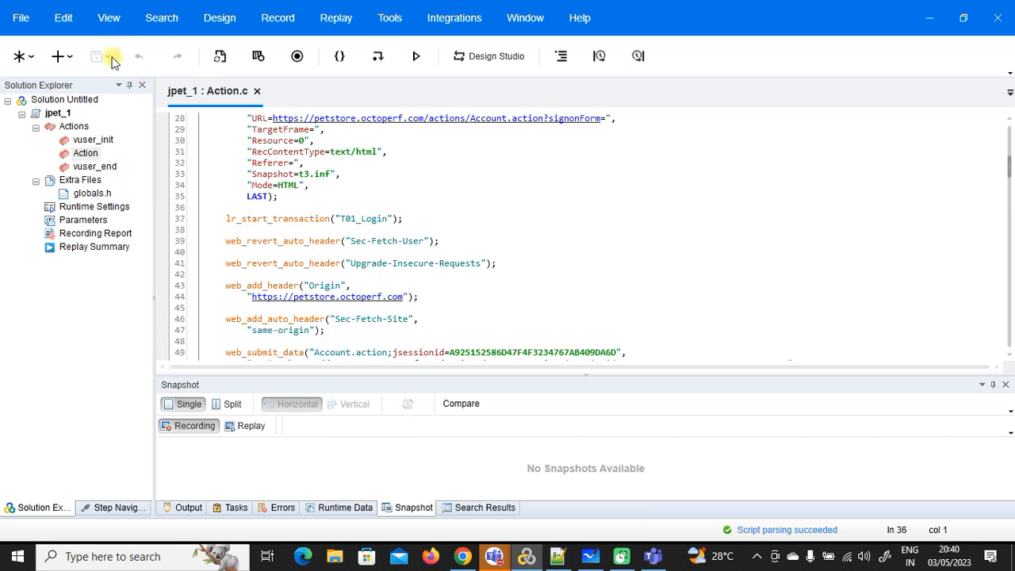
Step: Replay the jpet_1 script and close the passed Replay Summary
click(414, 58)
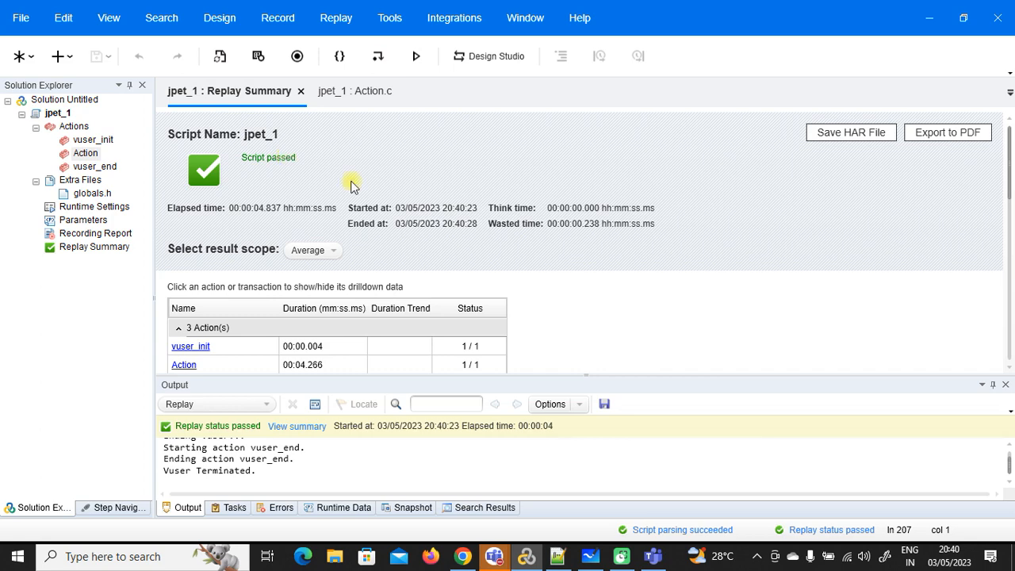
scroll(451, 237, down, 1)
right_click(242, 95)
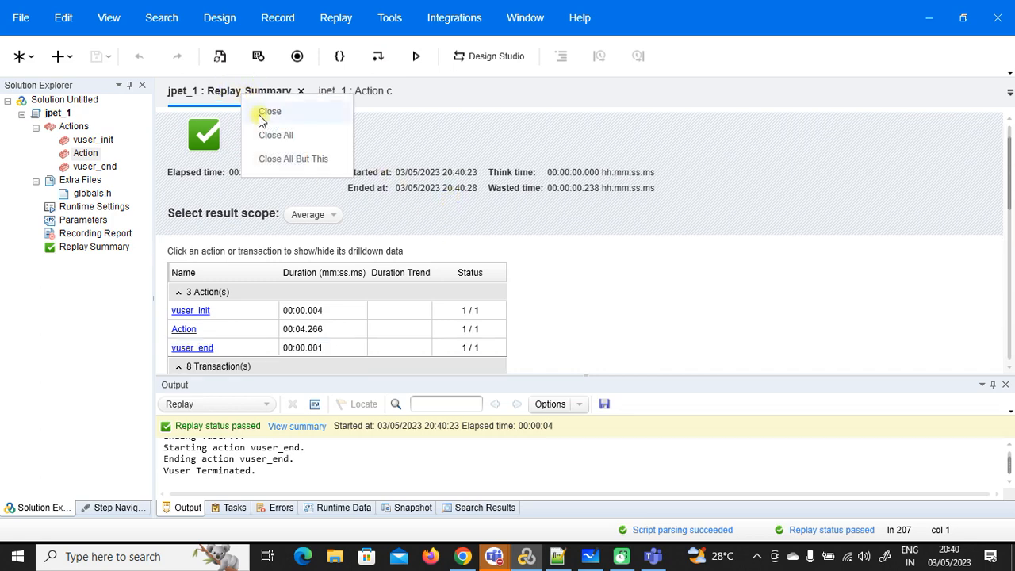
click(260, 112)
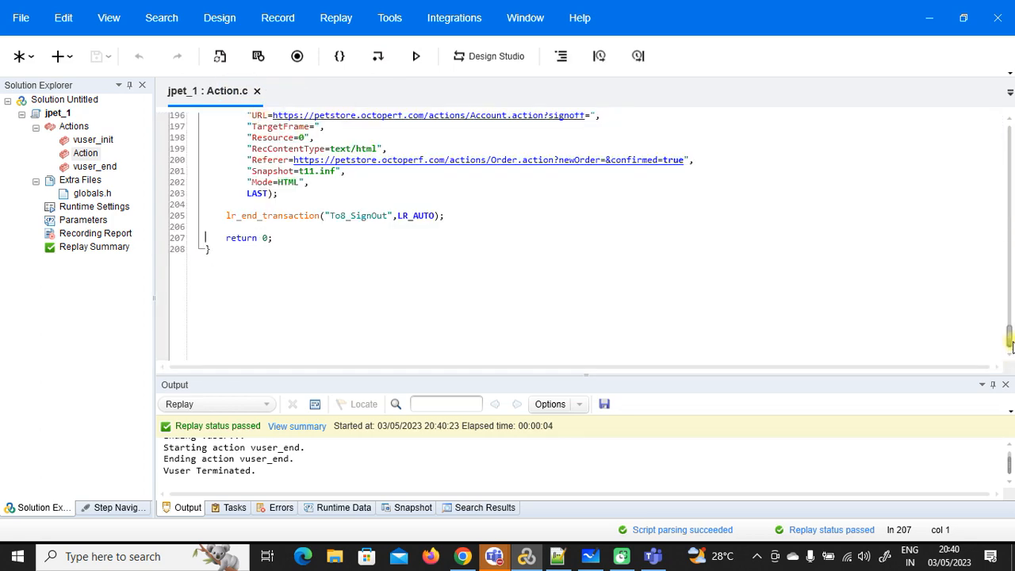
Step: Select the entire Action.c script with Ctrl+A, then switch to the web browser
drag(1010, 343, 1010, 140)
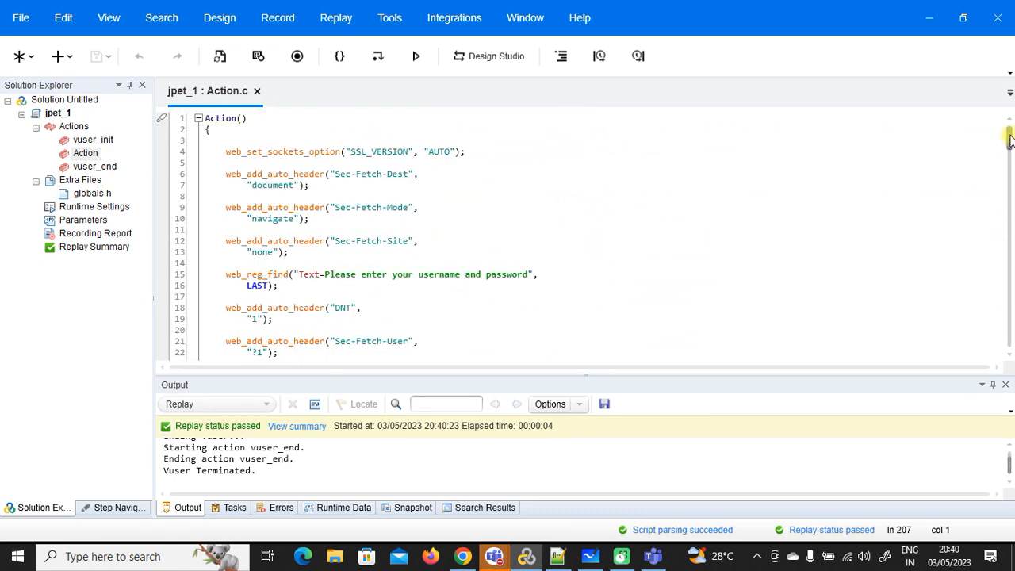
click(337, 261)
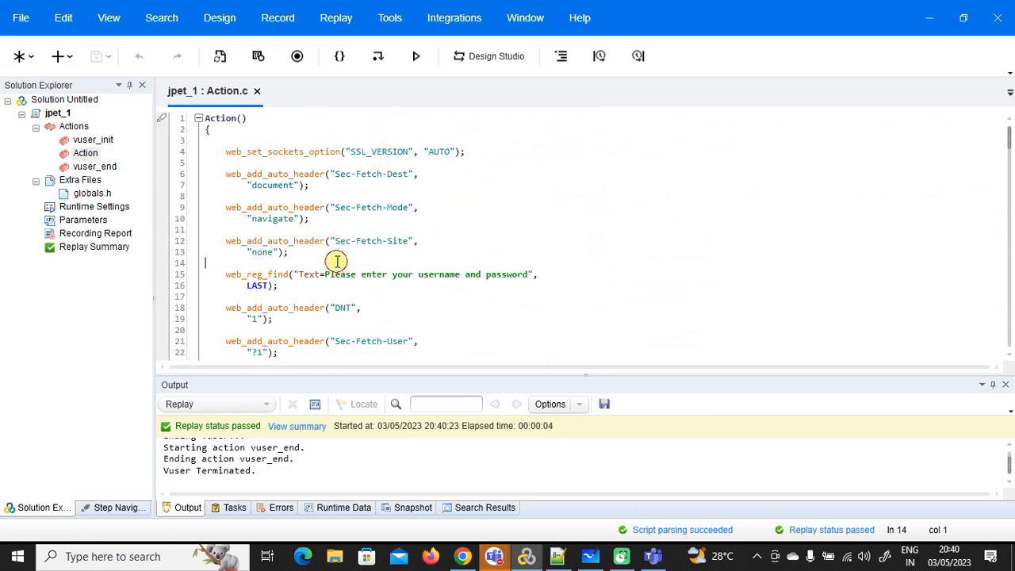
key(ctrl+a)
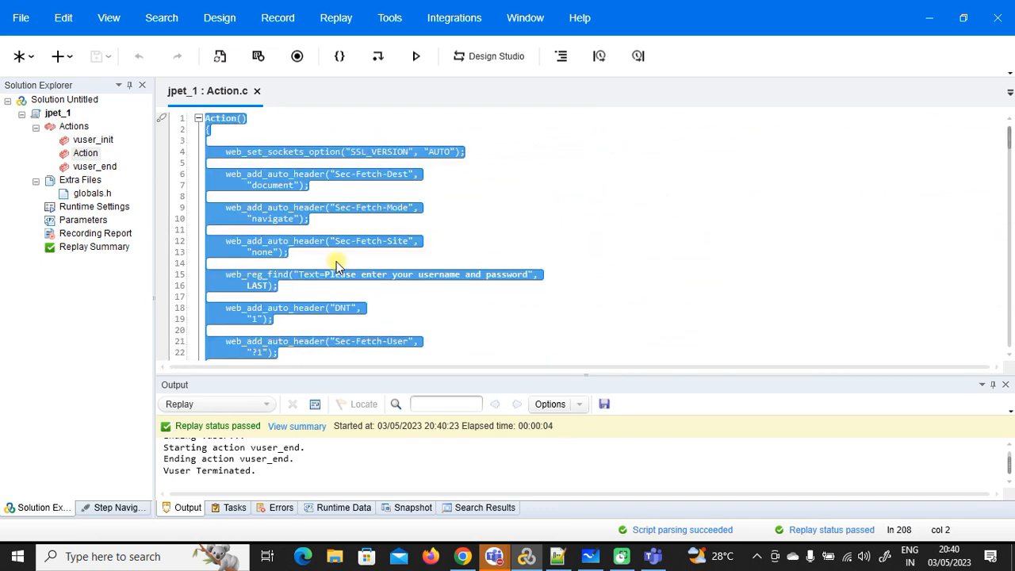
click(462, 556)
Step: Open text-compare.com in a new browser tab
click(378, 12)
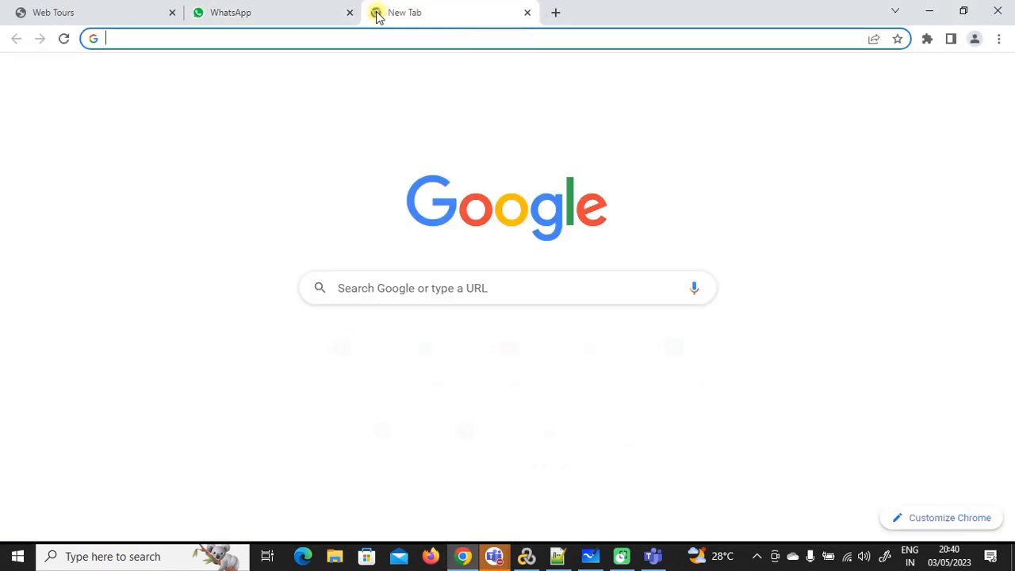
text(text)
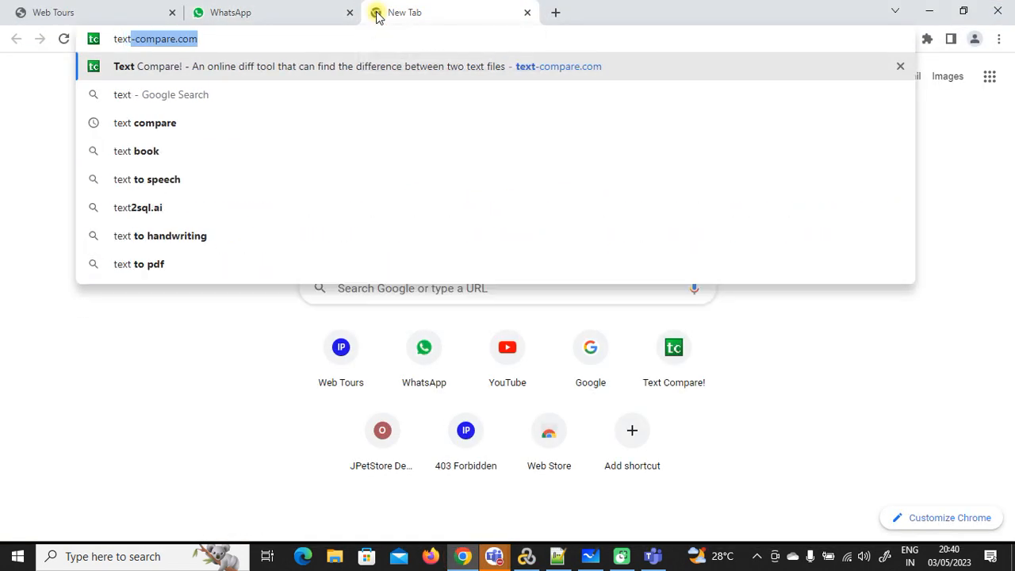
key(Return)
Step: Bring up the meeting window, close its chat panel, and minimize it
mouse_move(494, 555)
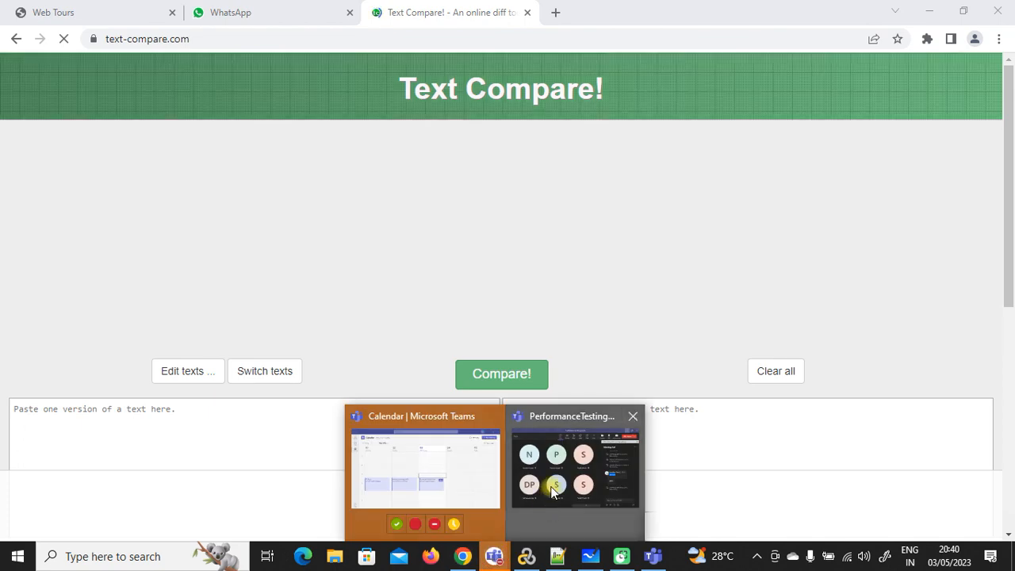
click(553, 491)
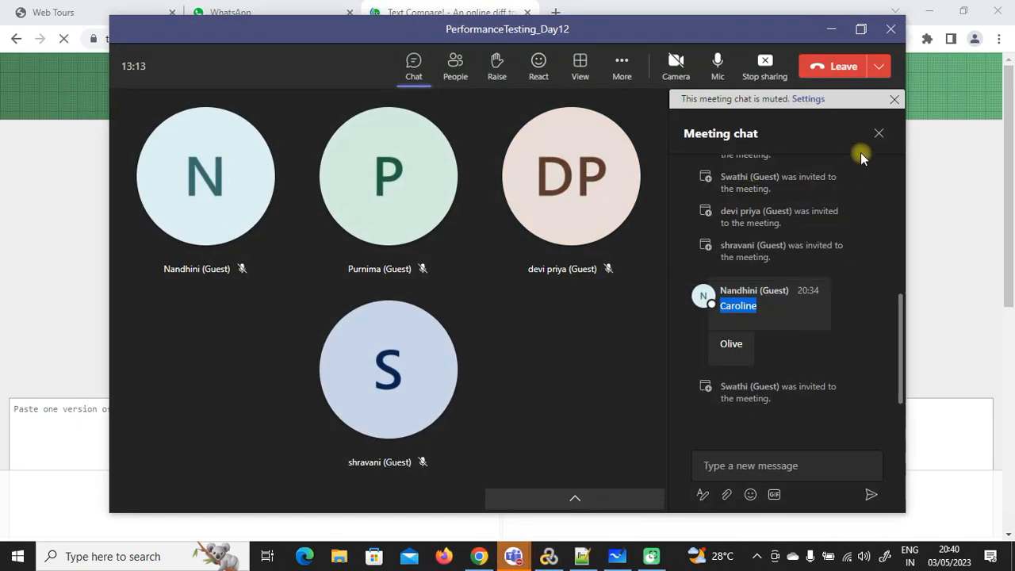
click(877, 133)
click(831, 29)
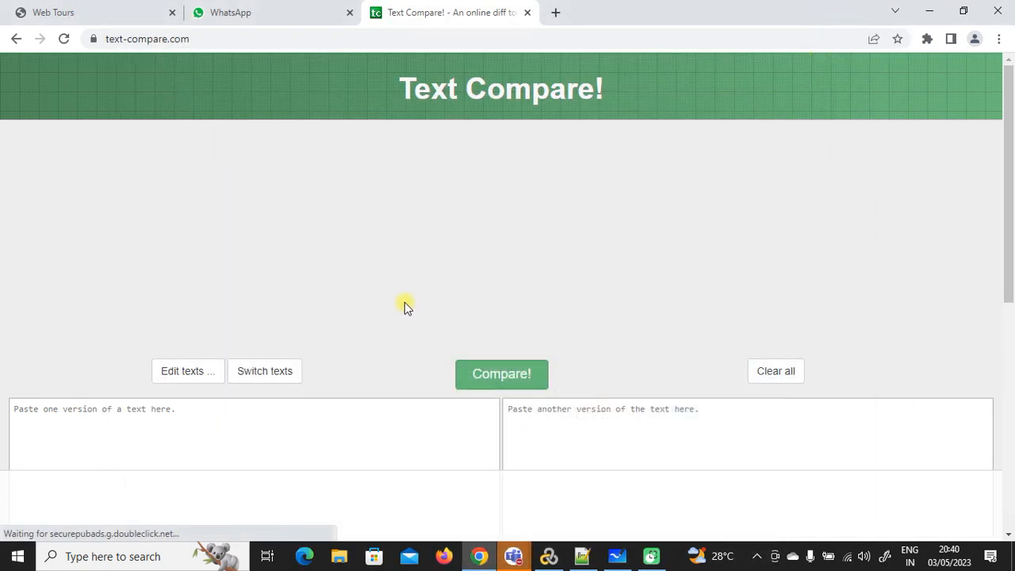
Step: Paste the jpet_1 Action.c script into the left text box and dismiss the video ad
click(249, 426)
key(ctrl+v)
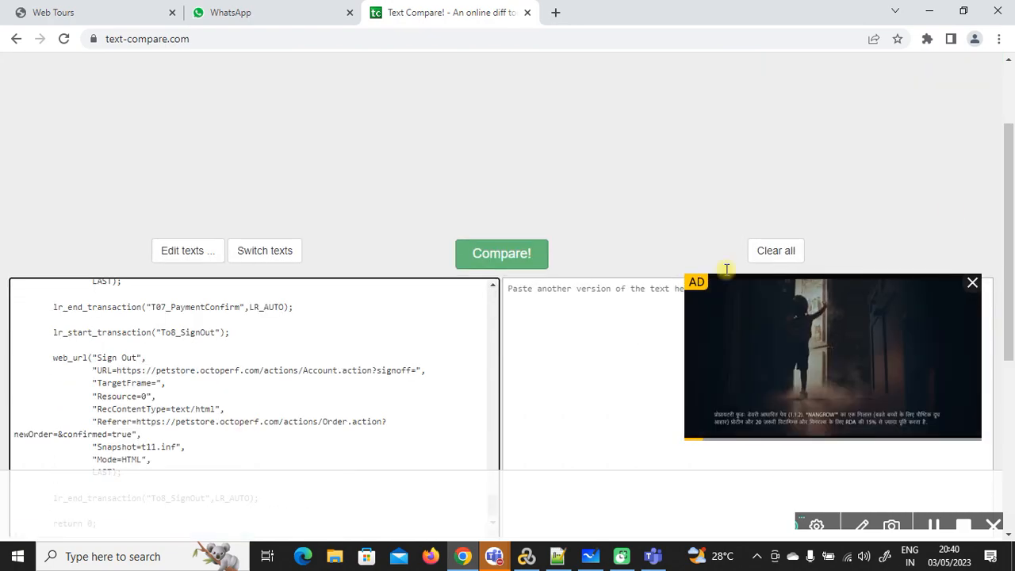
click(973, 284)
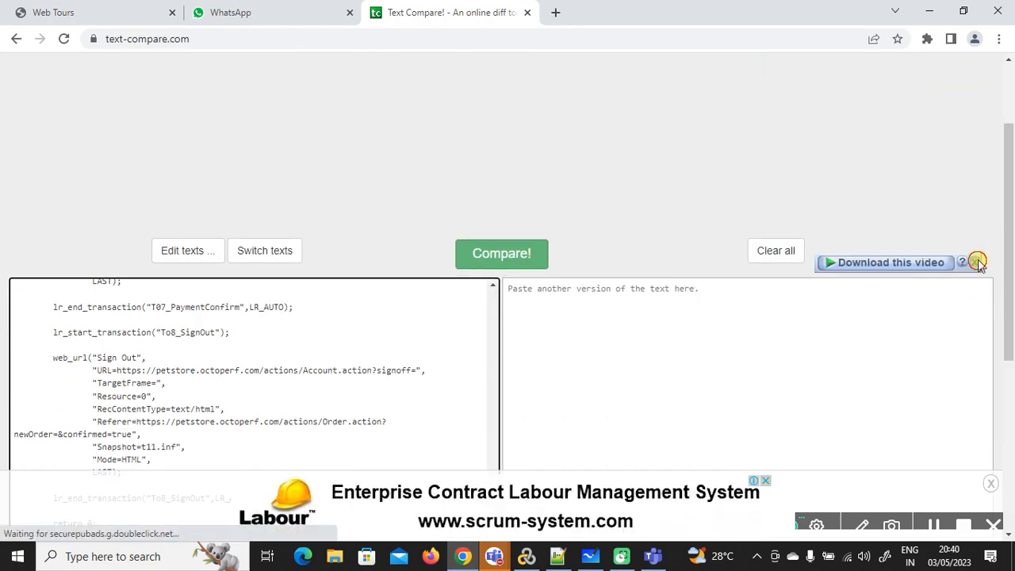
click(929, 11)
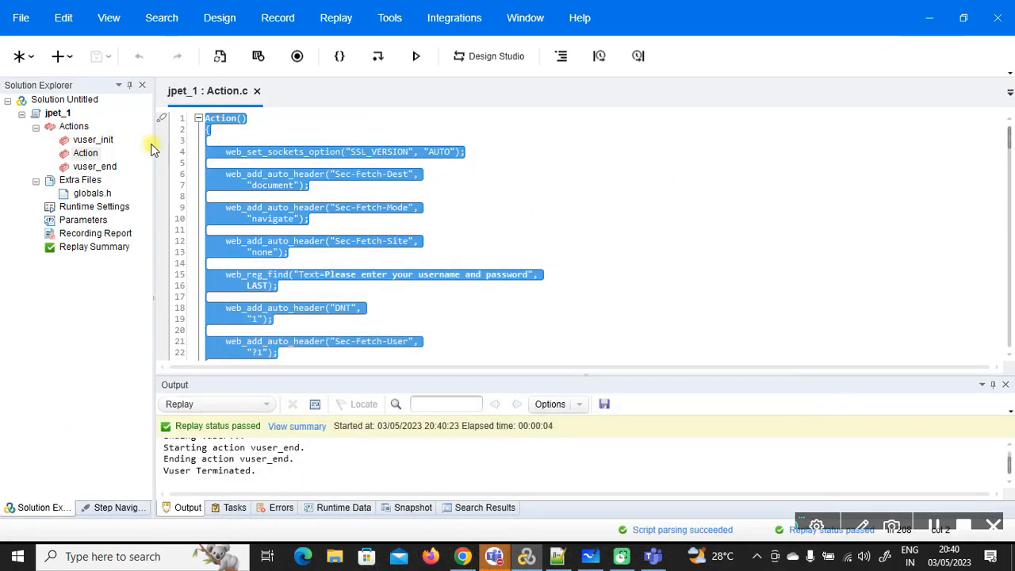
Step: Create a Web - HTTP/HTML script named jpet_2 and launch its Firefox recording of petstore.octoperf.com
click(288, 130)
click(23, 23)
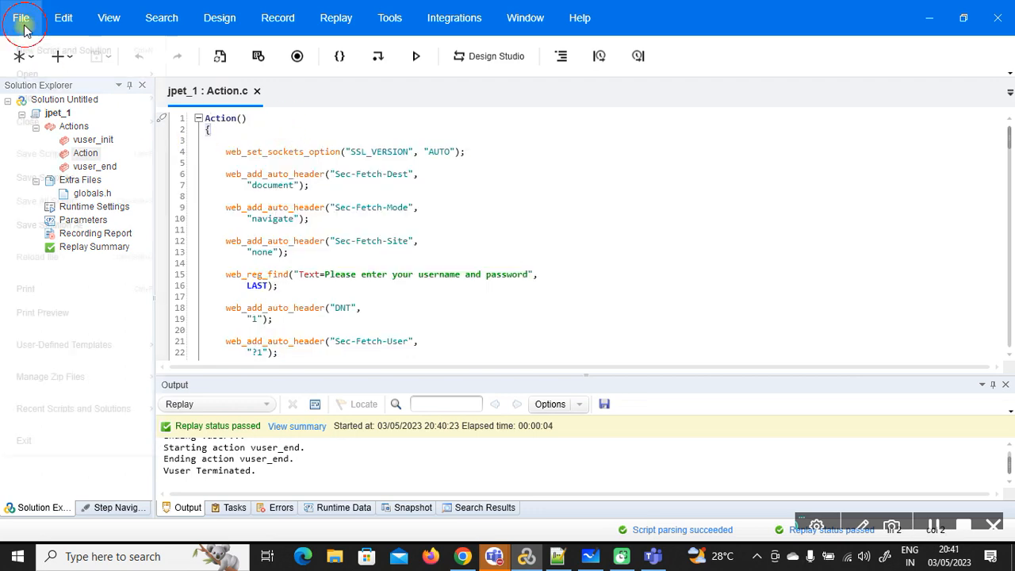
click(191, 92)
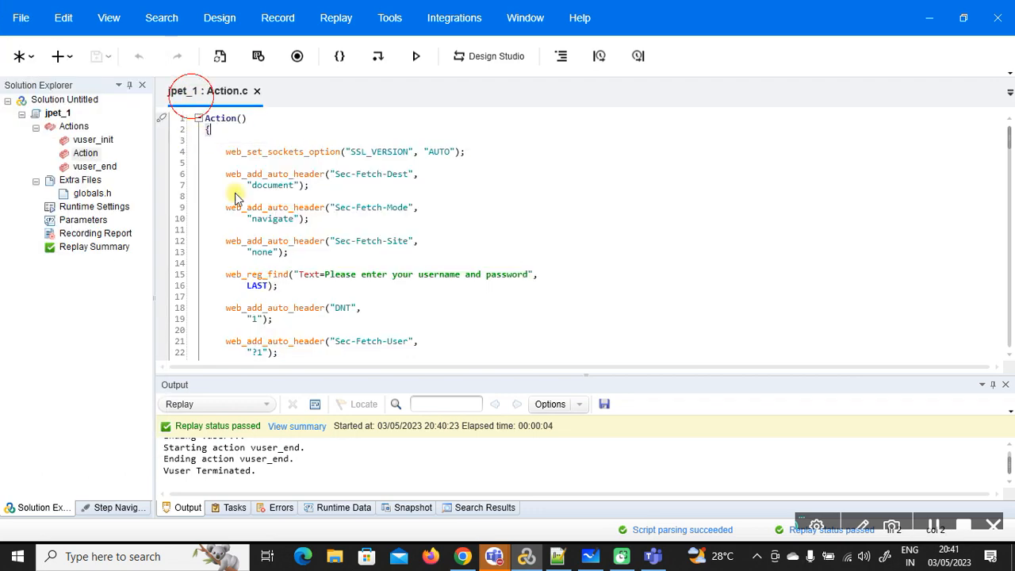
key(ctrl+n)
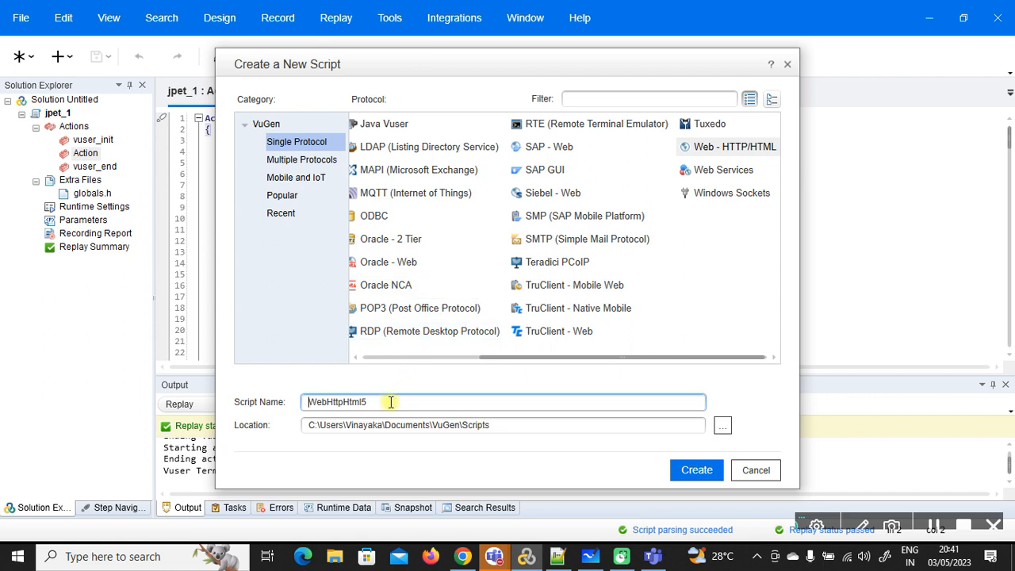
drag(390, 402, 282, 406)
key(BackSpace)
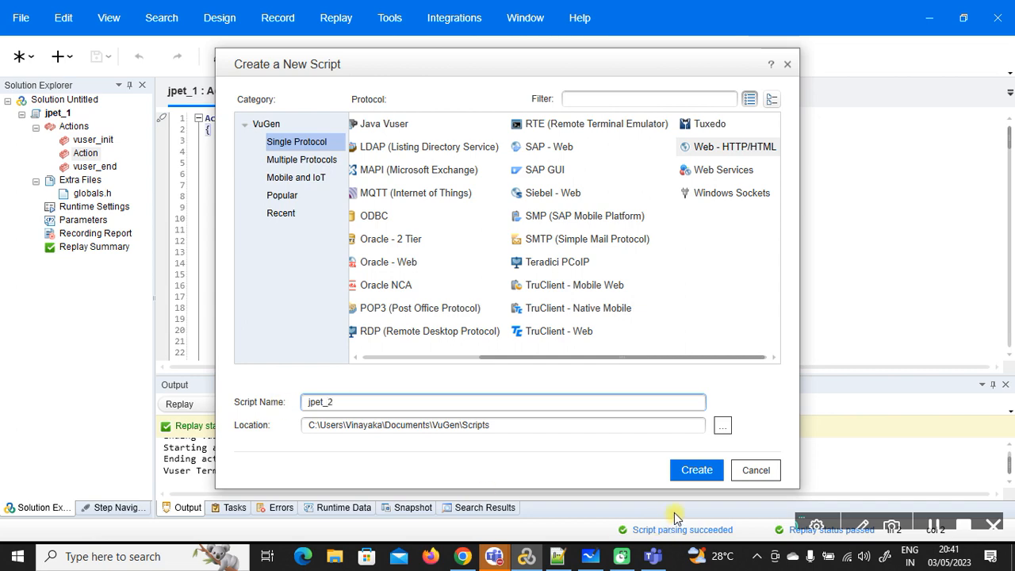
click(686, 472)
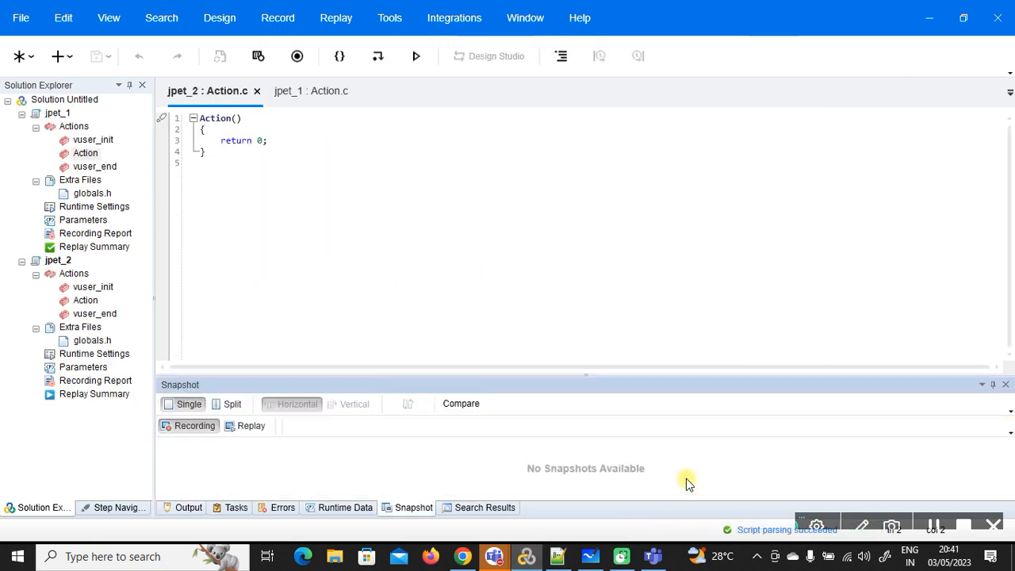
click(298, 56)
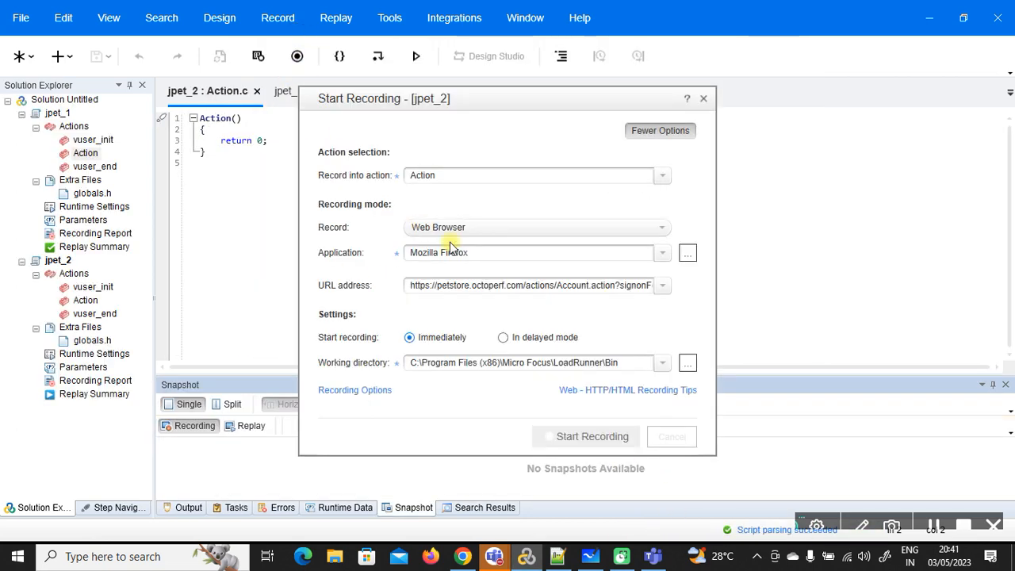
click(573, 436)
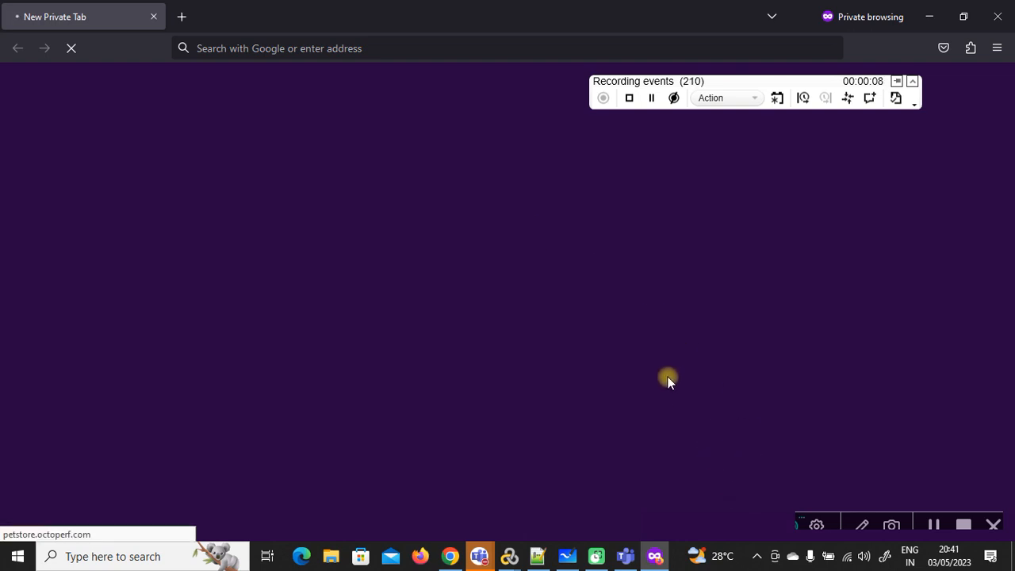
Step: Copy the username from the meeting chat and sign in to JPetStore
mouse_move(480, 555)
click(532, 501)
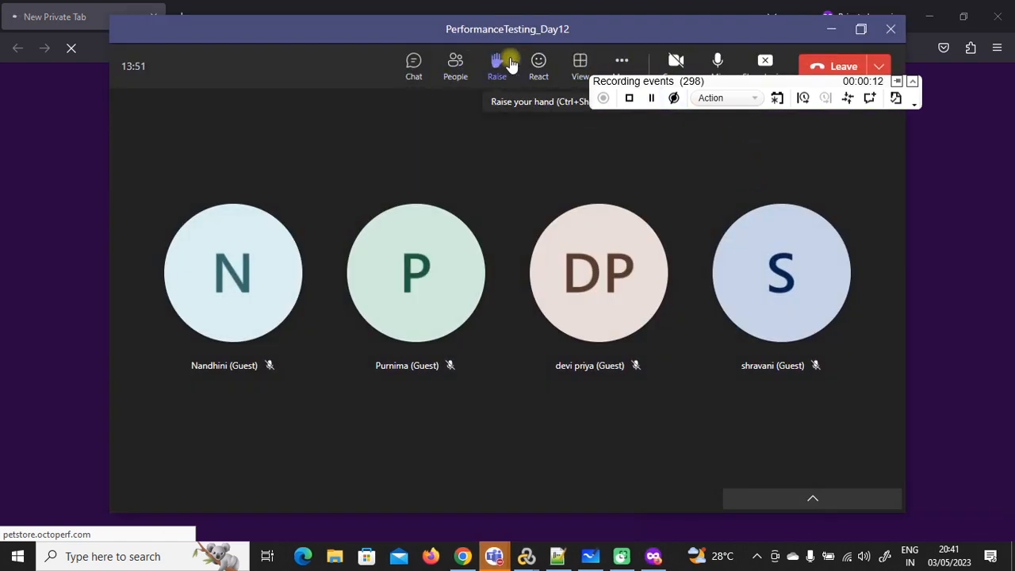
click(414, 67)
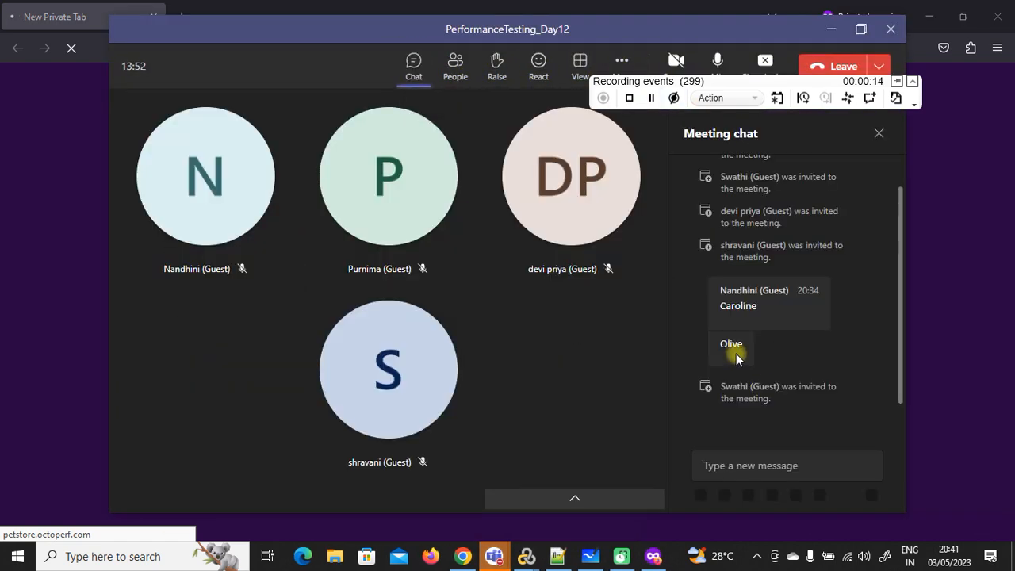
drag(727, 309, 757, 306)
key(ctrl+c)
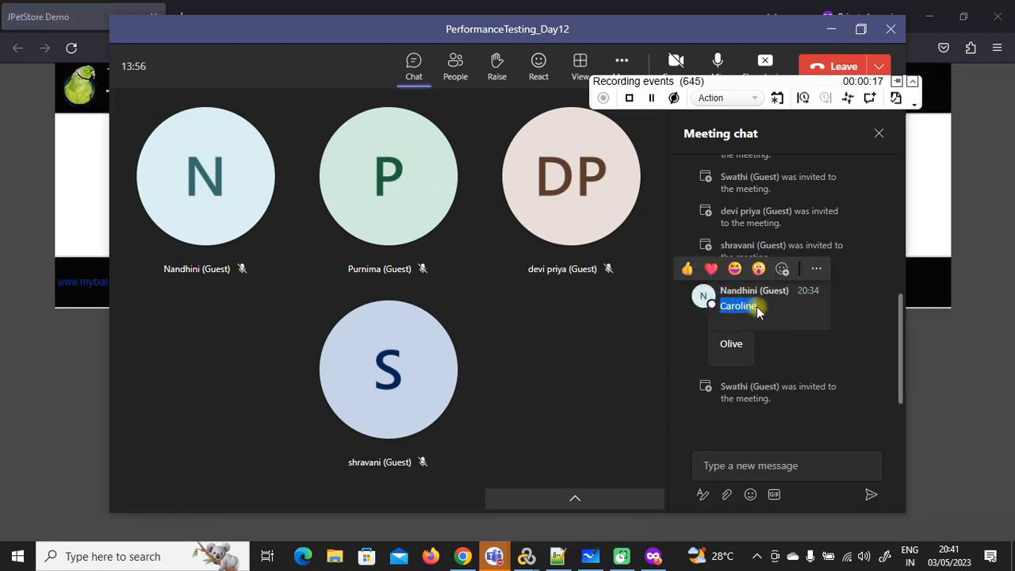
click(831, 29)
key(ctrl+v)
double_click(515, 207)
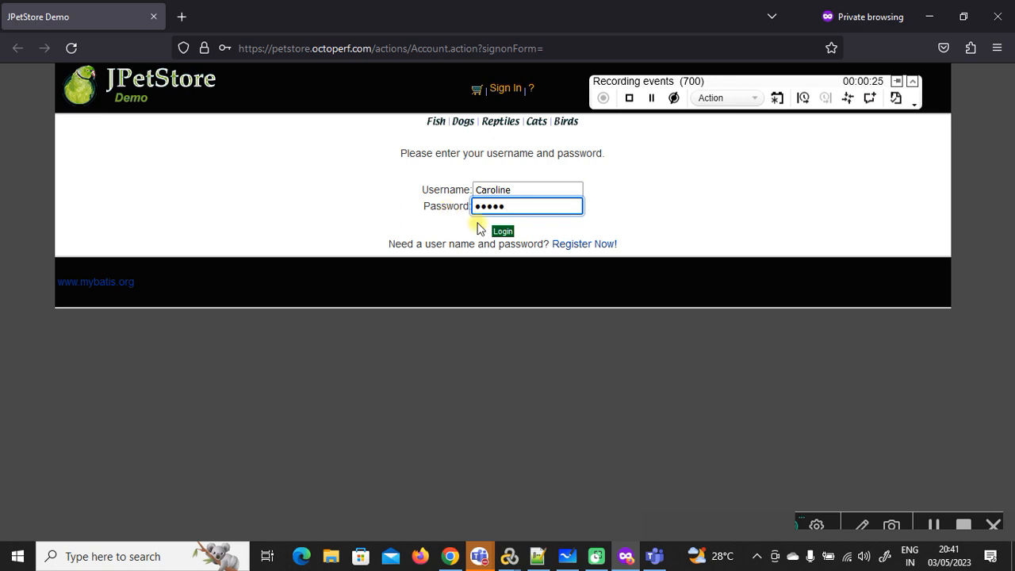
click(503, 231)
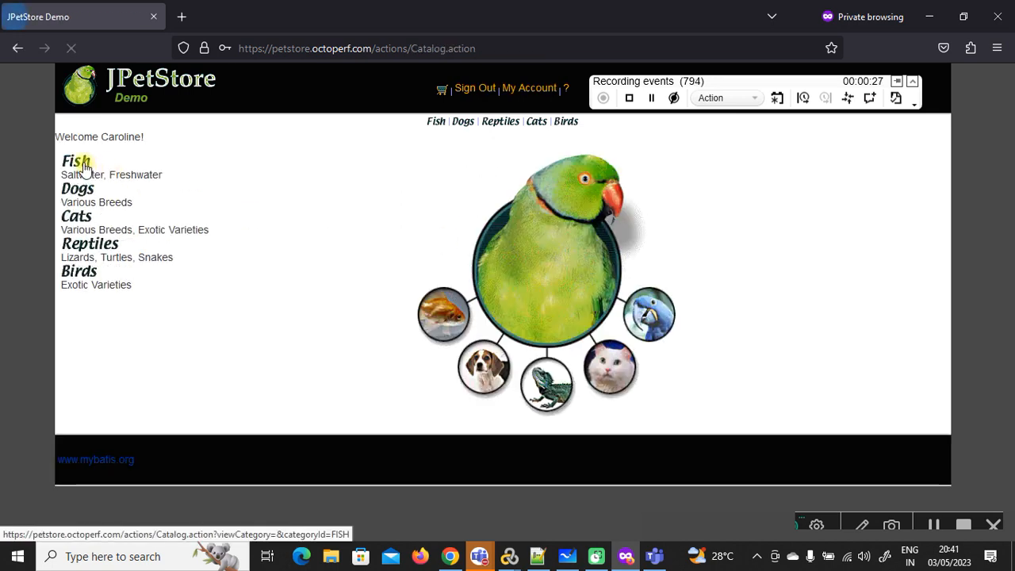
Step: Order a Large Angelfish from the Fish category: add to cart, check out, and confirm
click(79, 163)
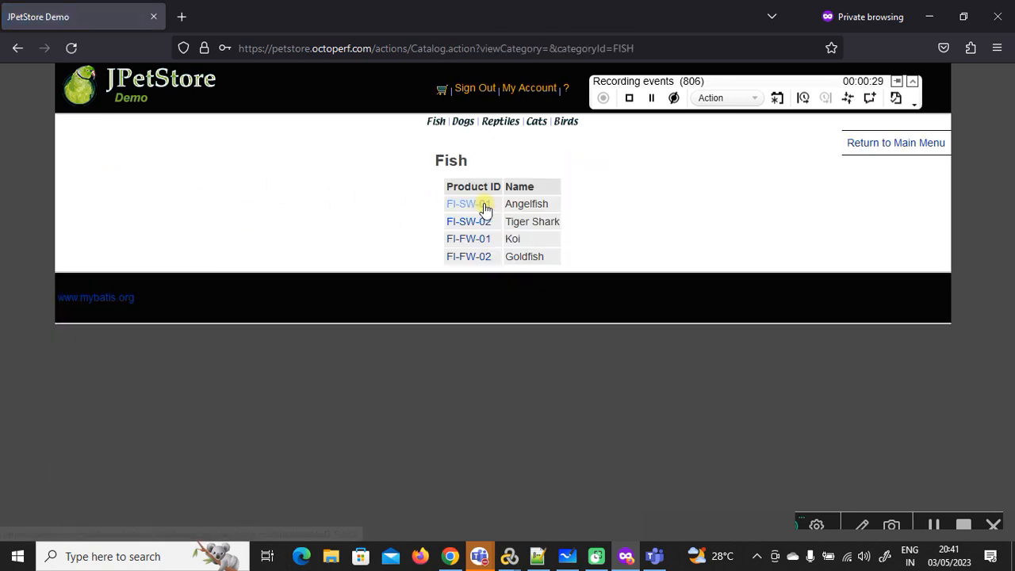
click(478, 205)
click(610, 205)
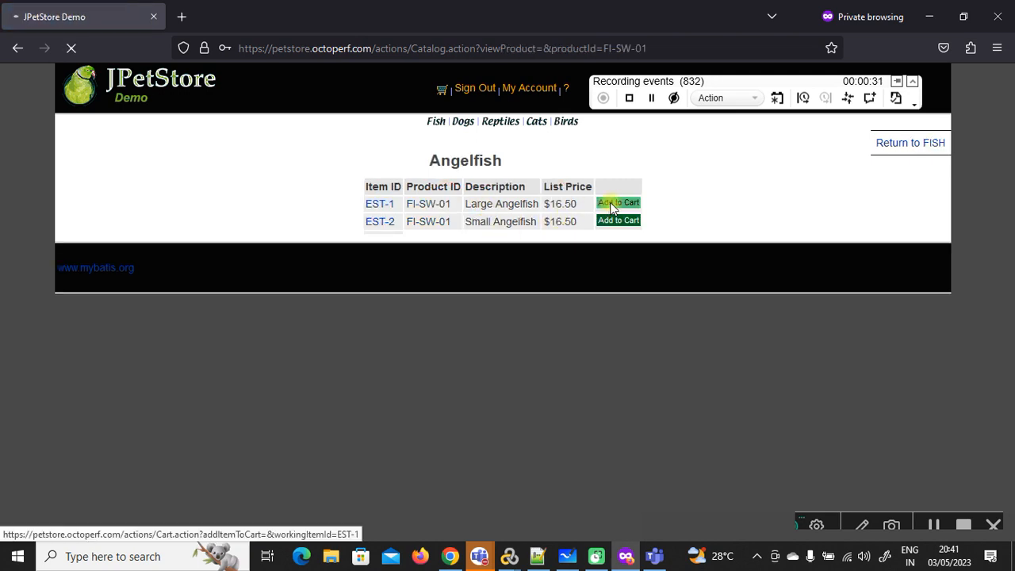
click(373, 241)
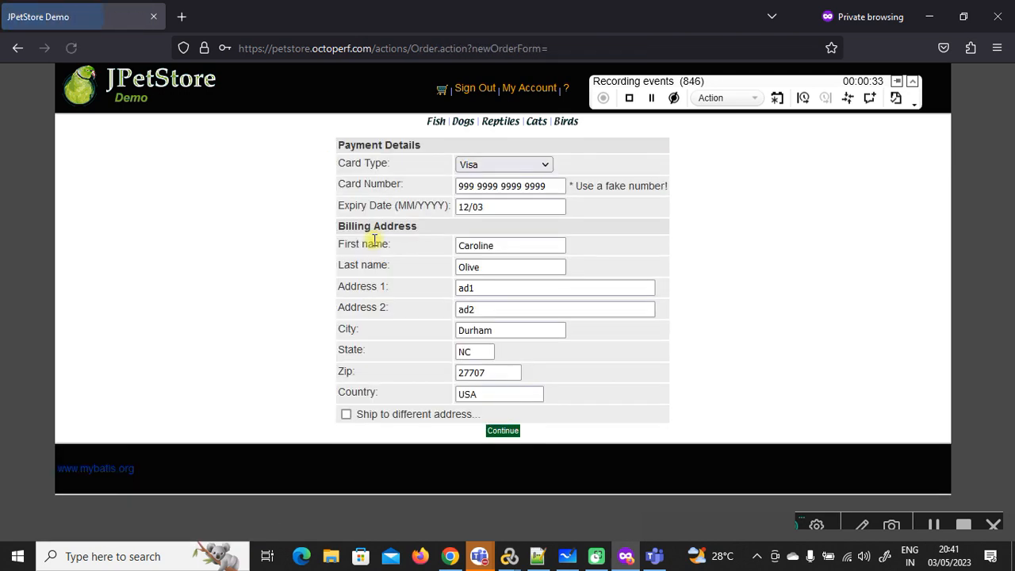
click(508, 434)
click(503, 509)
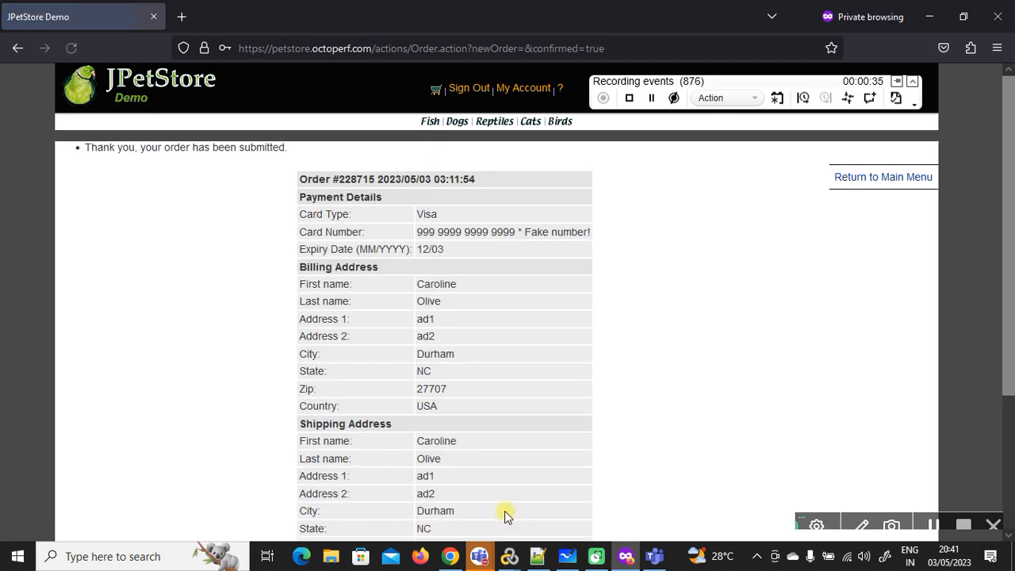
Step: Sign out of JPetStore and stop the recording
scroll(573, 293, down, 3)
scroll(590, 308, up, 3)
click(469, 88)
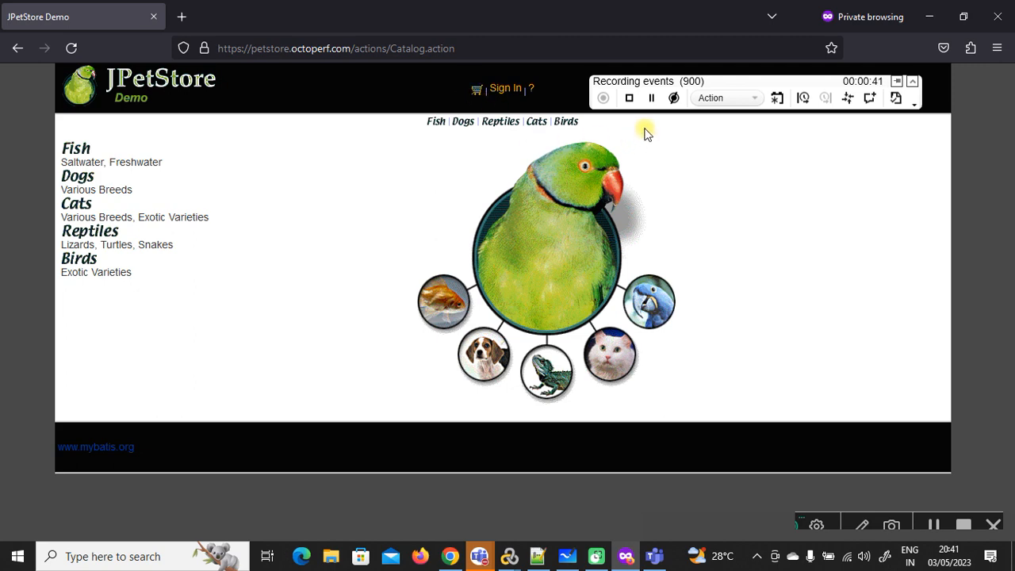
click(629, 97)
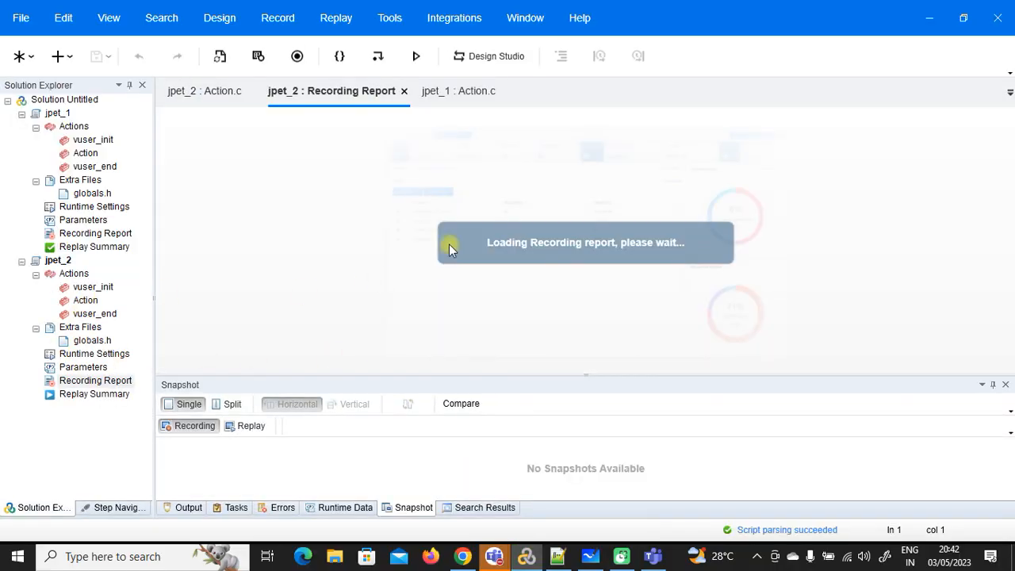
Step: Close the jpet_2 Recording Report, copy its whole Action.c script, and switch to Text Compare
scroll(413, 244, down, 3)
scroll(307, 265, down, 2)
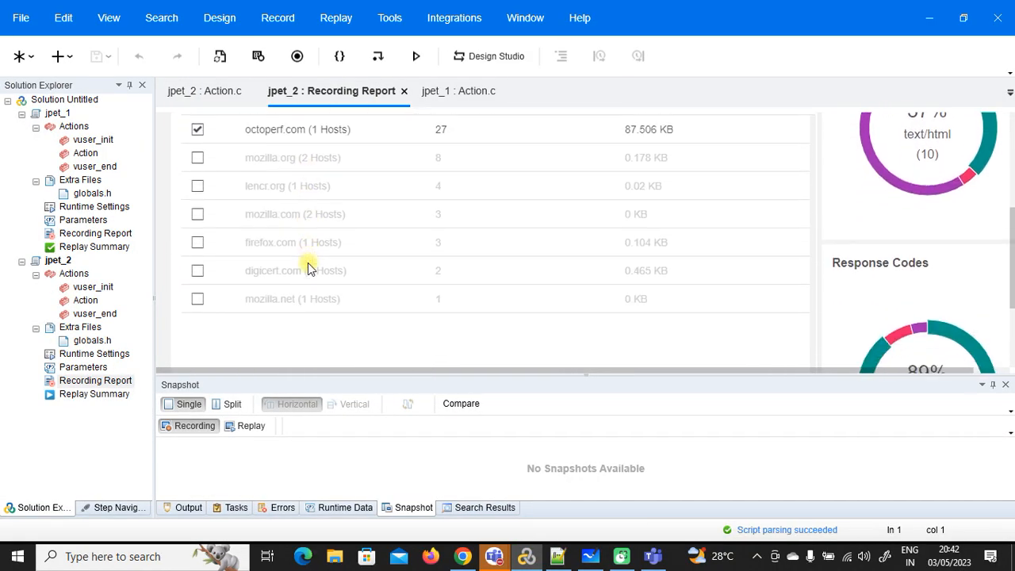
scroll(307, 263, up, 4)
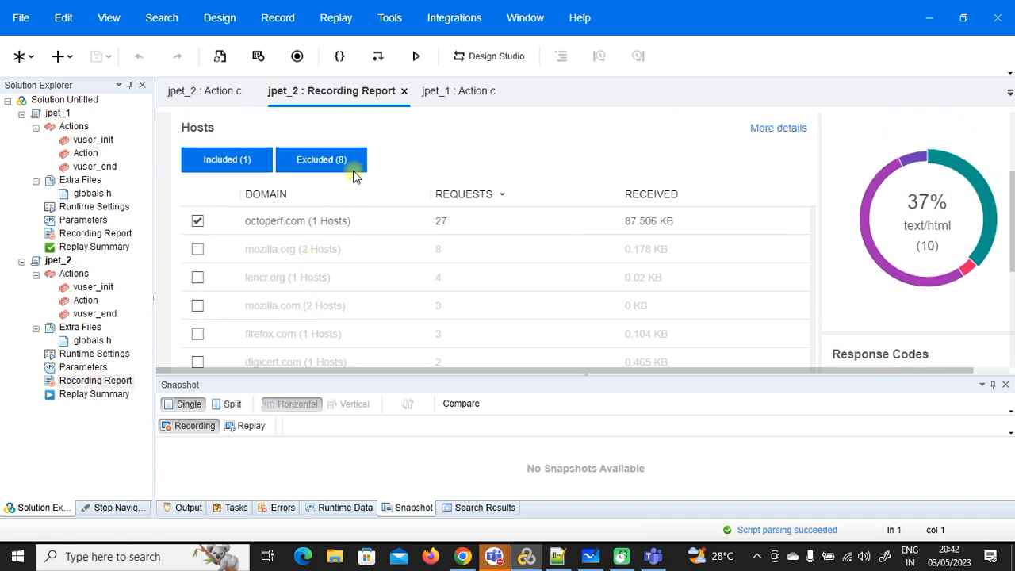
right_click(373, 92)
click(385, 107)
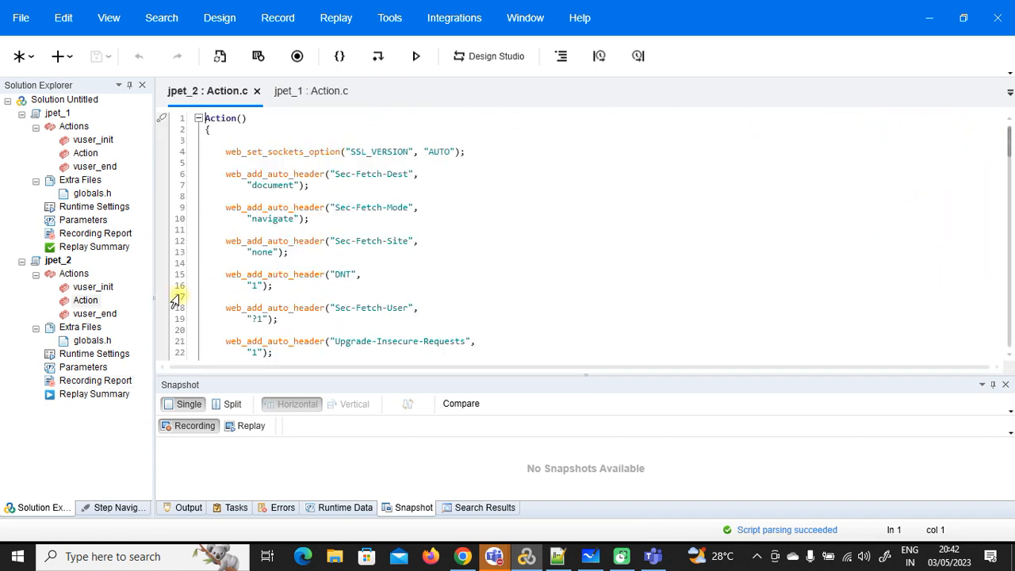
click(88, 303)
click(250, 168)
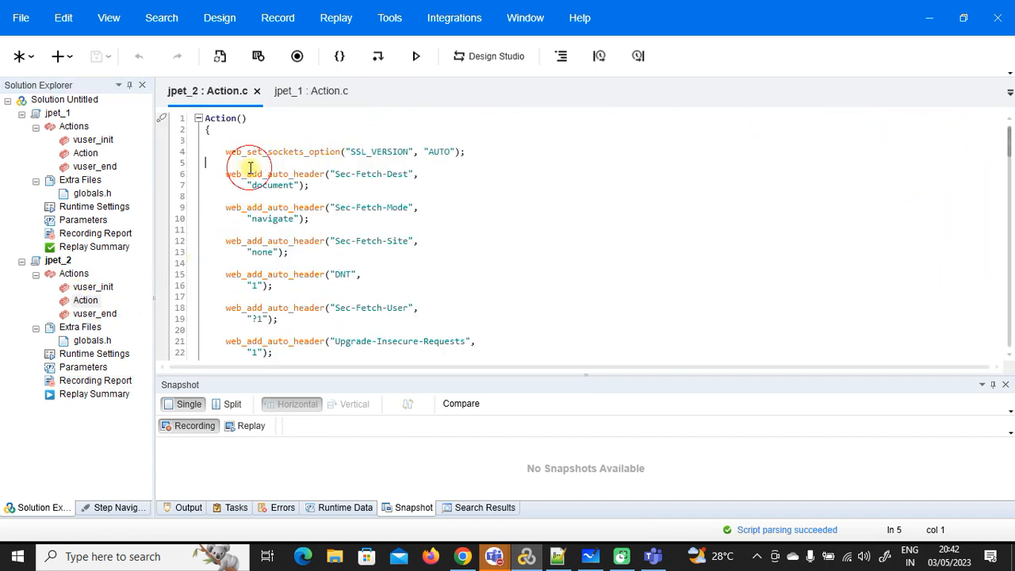
key(ctrl+a)
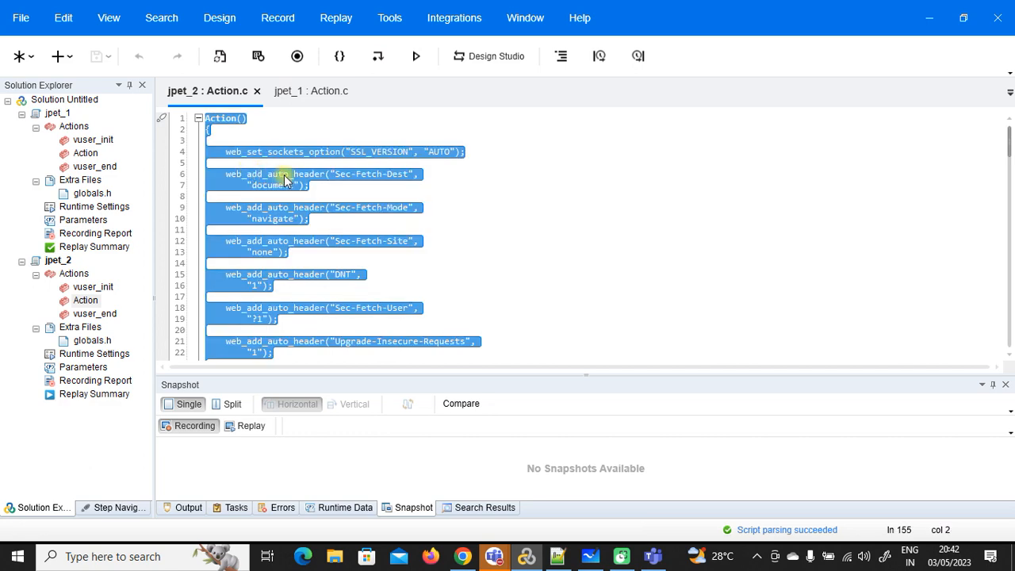
click(462, 556)
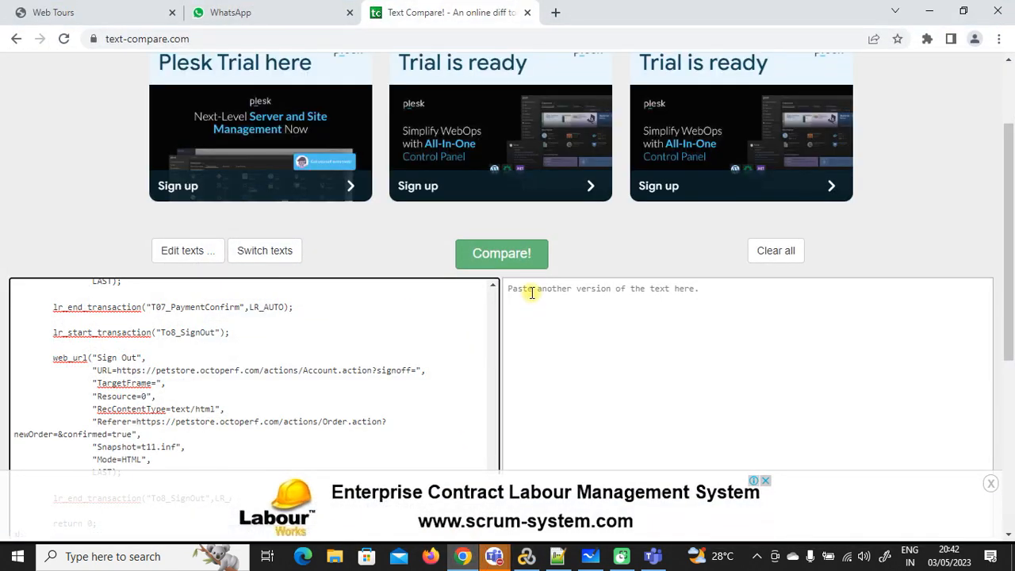
Step: Paste the jpet_2 script into the right box, run Compare!, and check the snapshot difference on line 33
click(531, 291)
key(ctrl+v)
click(502, 262)
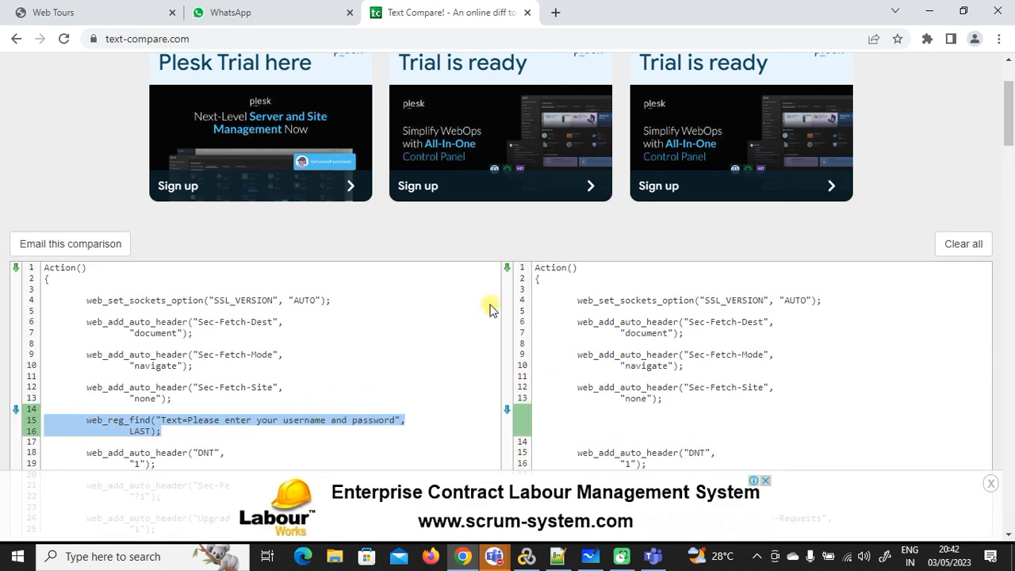
scroll(483, 311, down, 2)
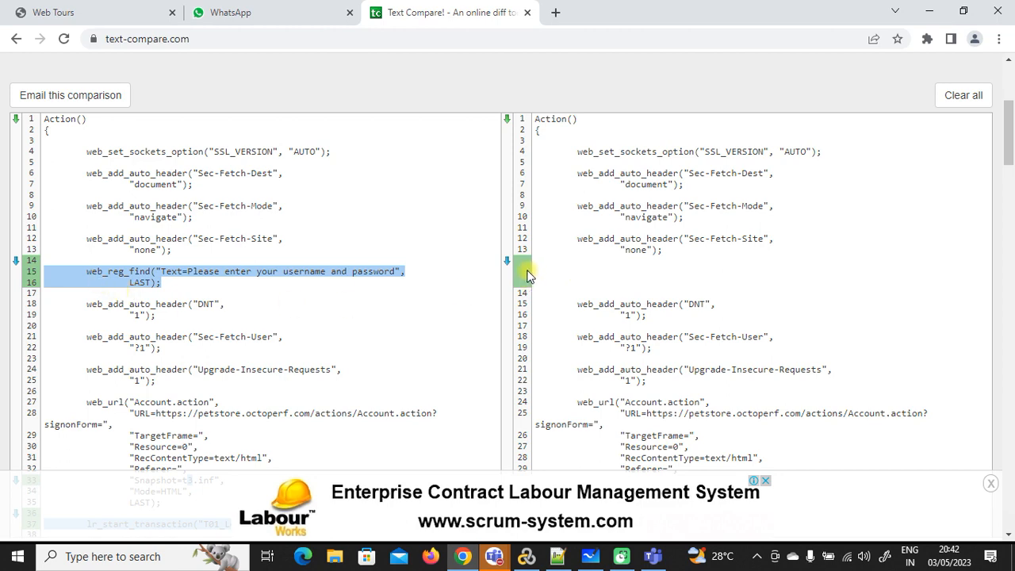
scroll(527, 275, down, 3)
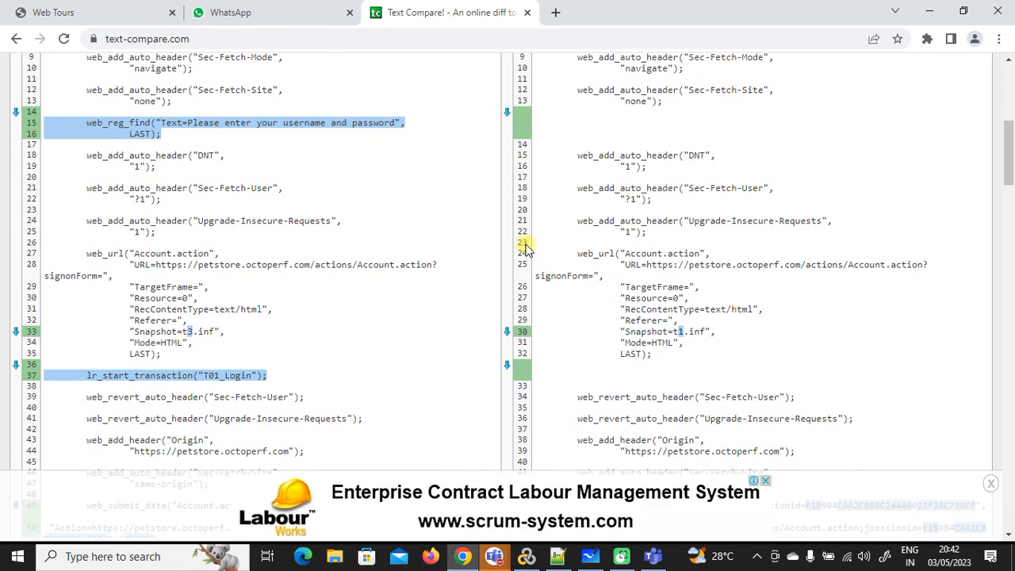
scroll(244, 254, down, 1)
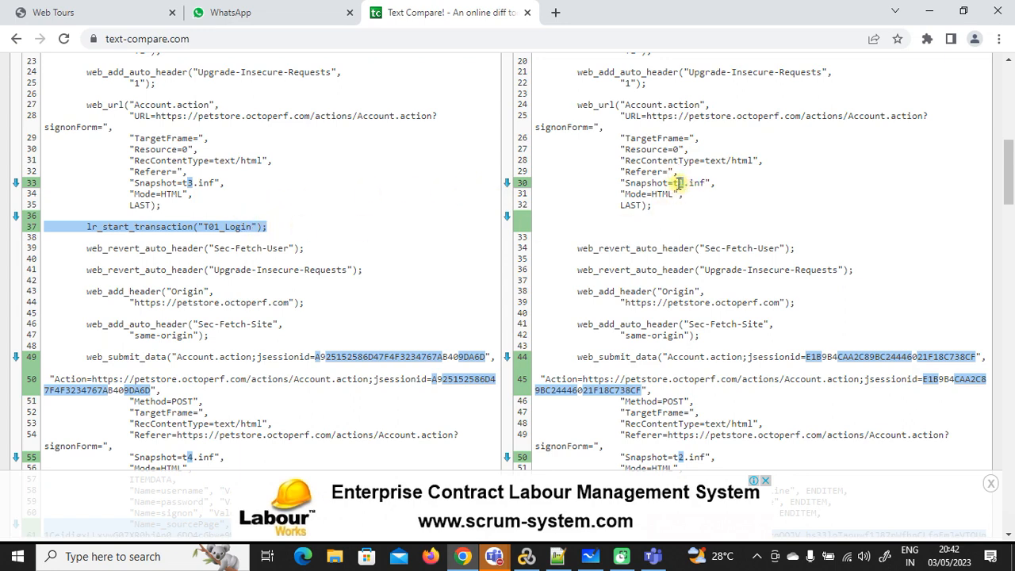
drag(188, 182, 198, 184)
scroll(680, 194, down, 2)
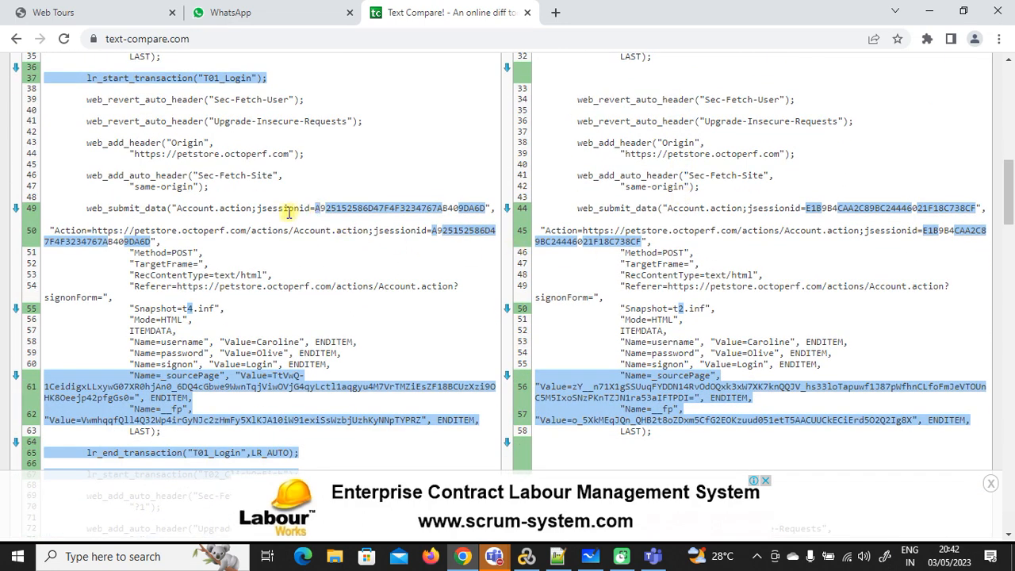
Step: Inspect the differing jsessionid values on line 44 and the _sourcePage entry on line 61
drag(262, 208, 335, 222)
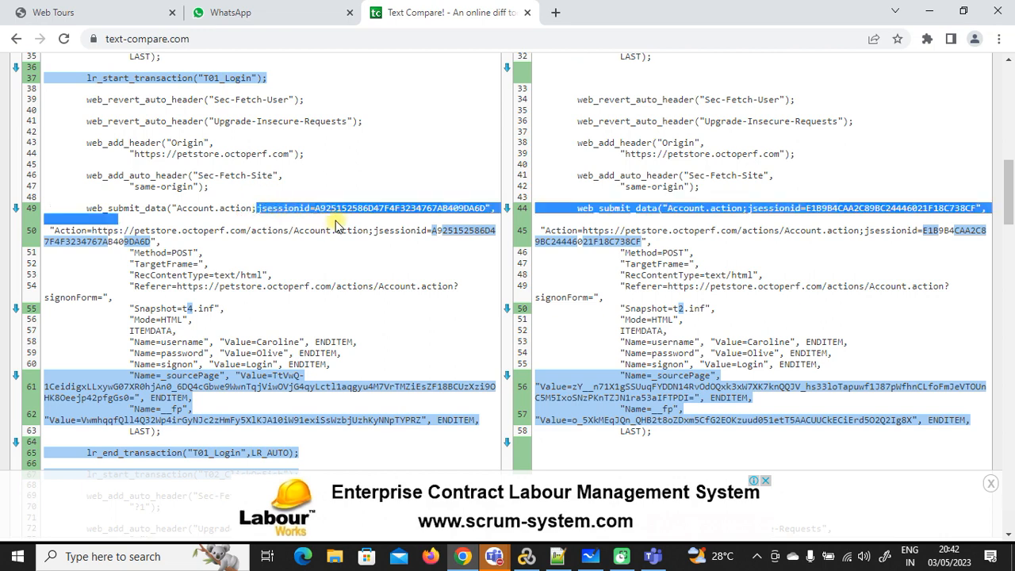
click(378, 212)
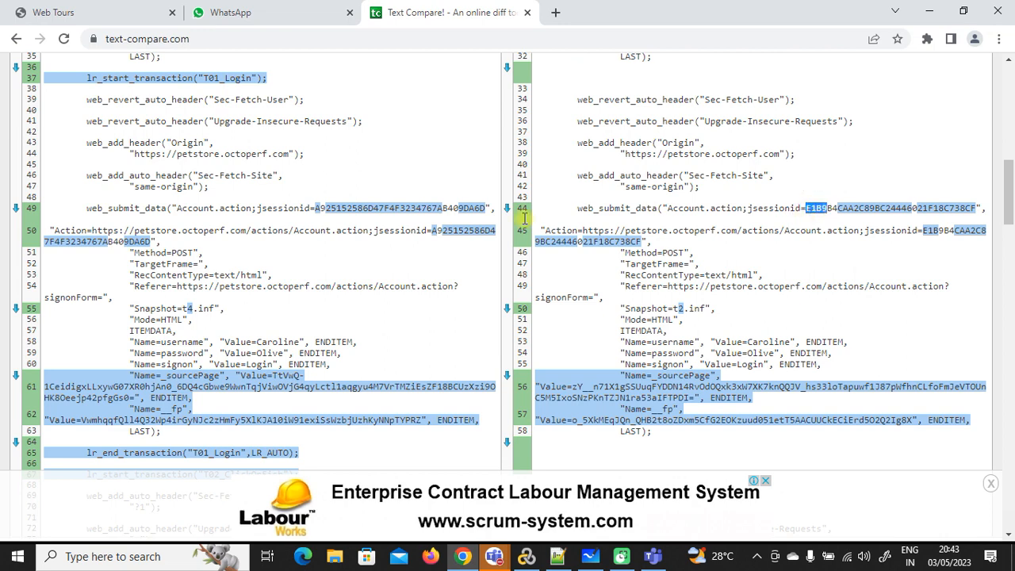
drag(318, 209, 842, 226)
click(829, 210)
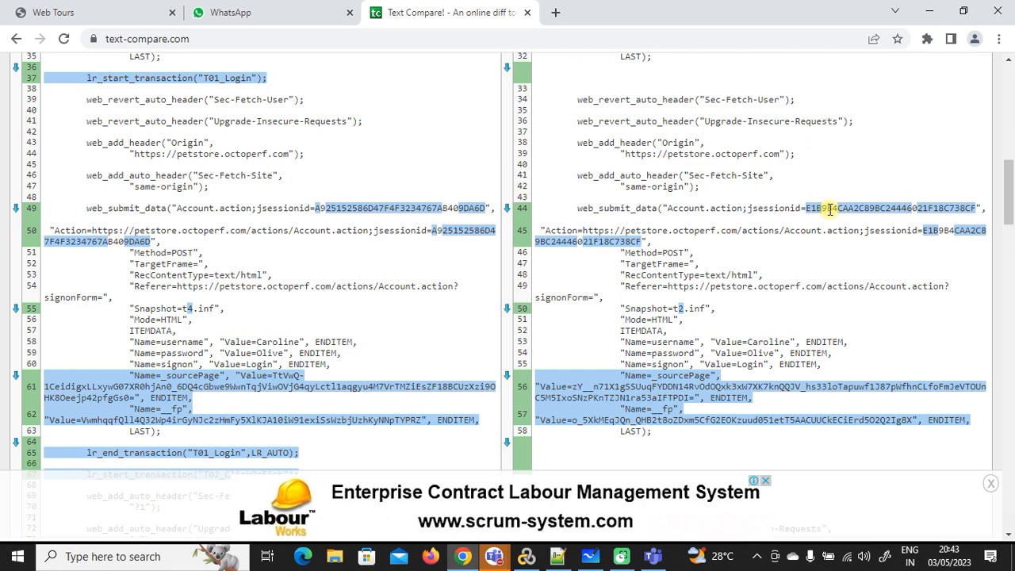
double_click(829, 210)
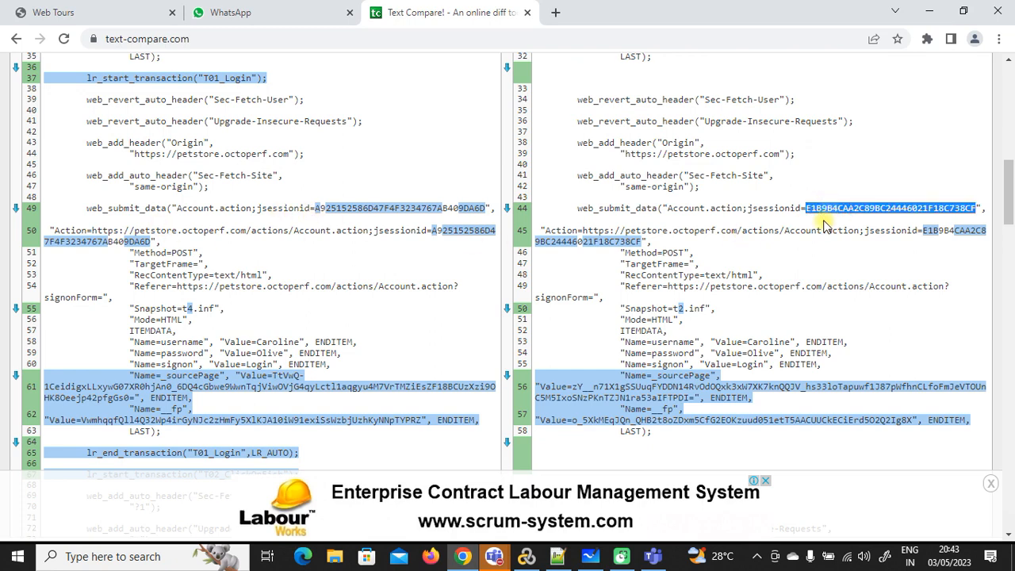
scroll(824, 222, down, 2)
scroll(825, 225, down, 4)
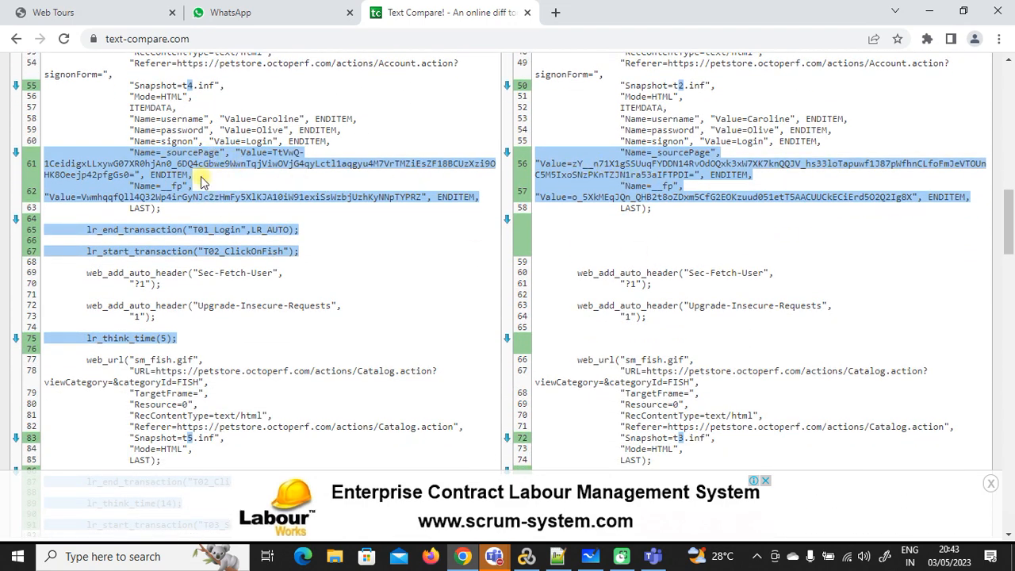
drag(182, 152, 400, 169)
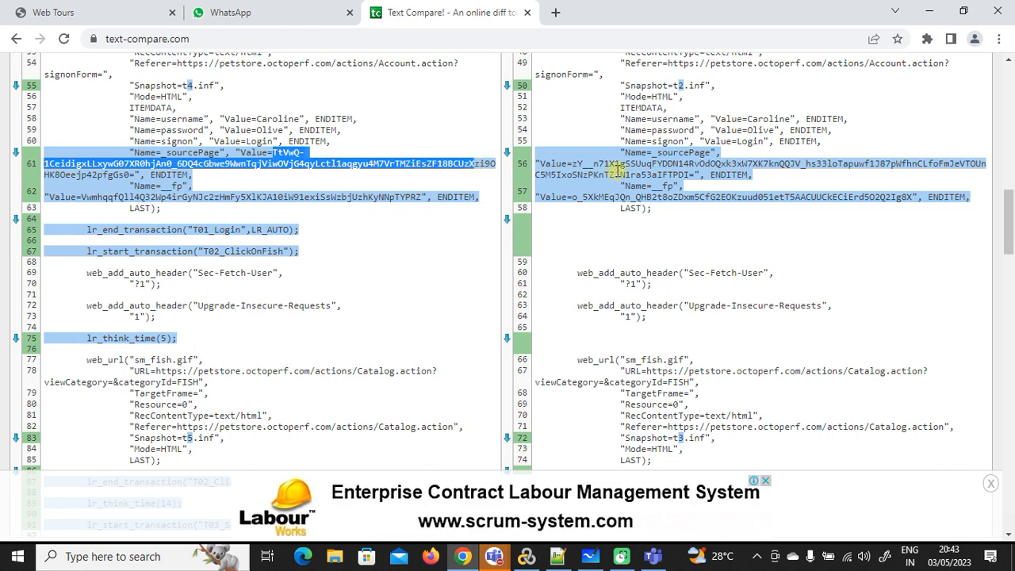
click(666, 168)
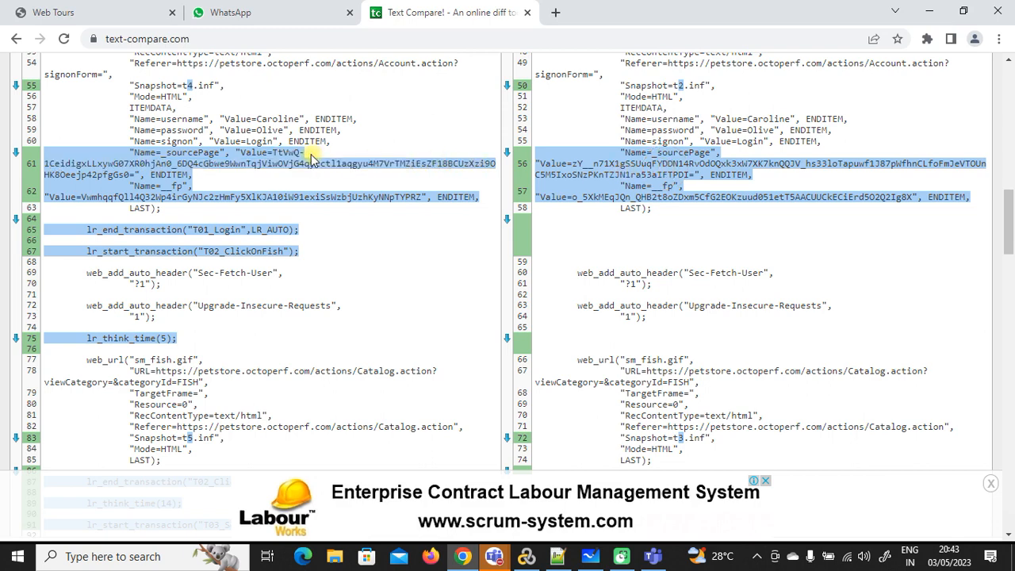
Step: Add JSessionID and the copied sourcePage name on new lines of Running Notes.txt
click(557, 556)
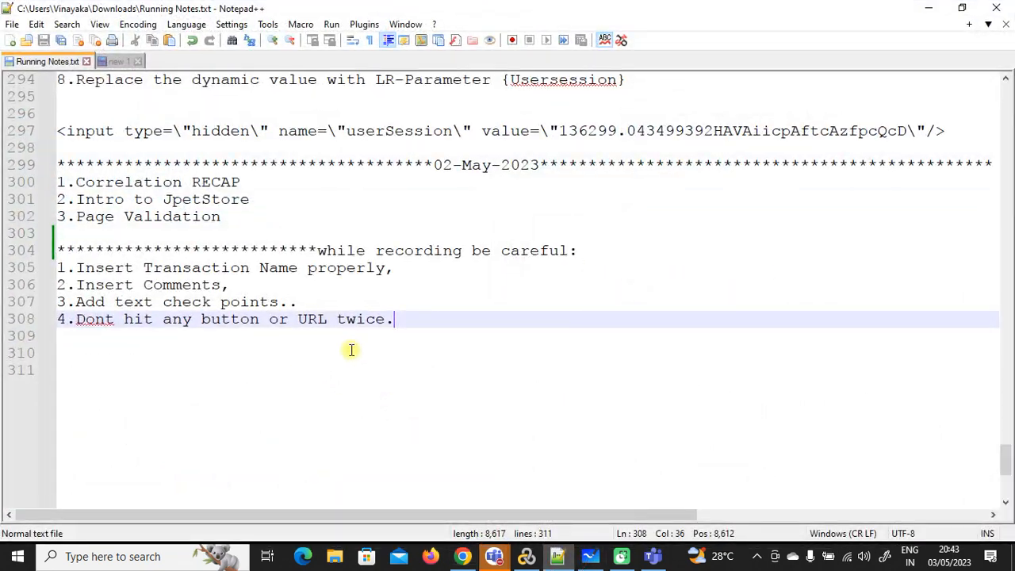
key(Return)
key(Return)
key(Return)
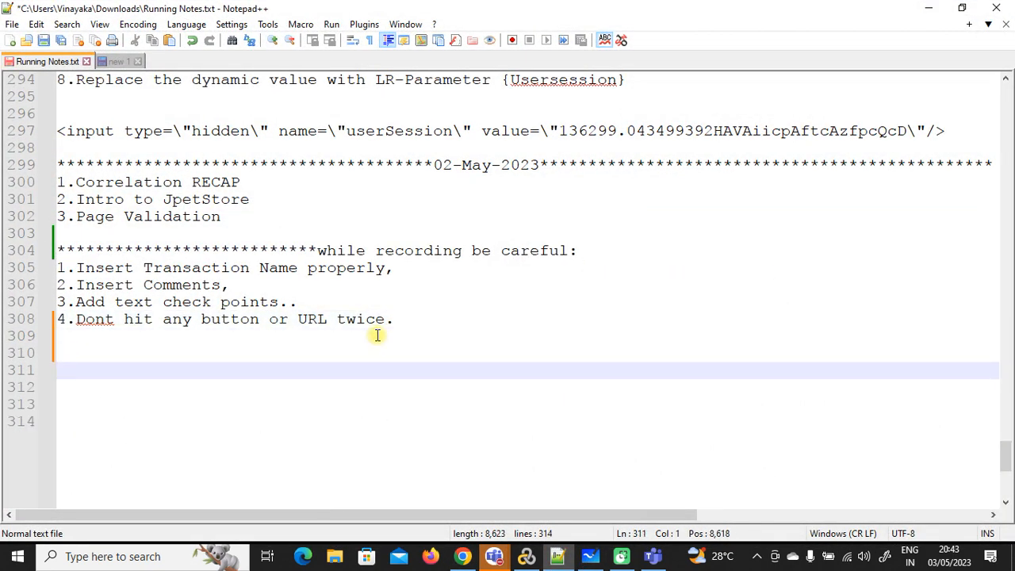
text(J)
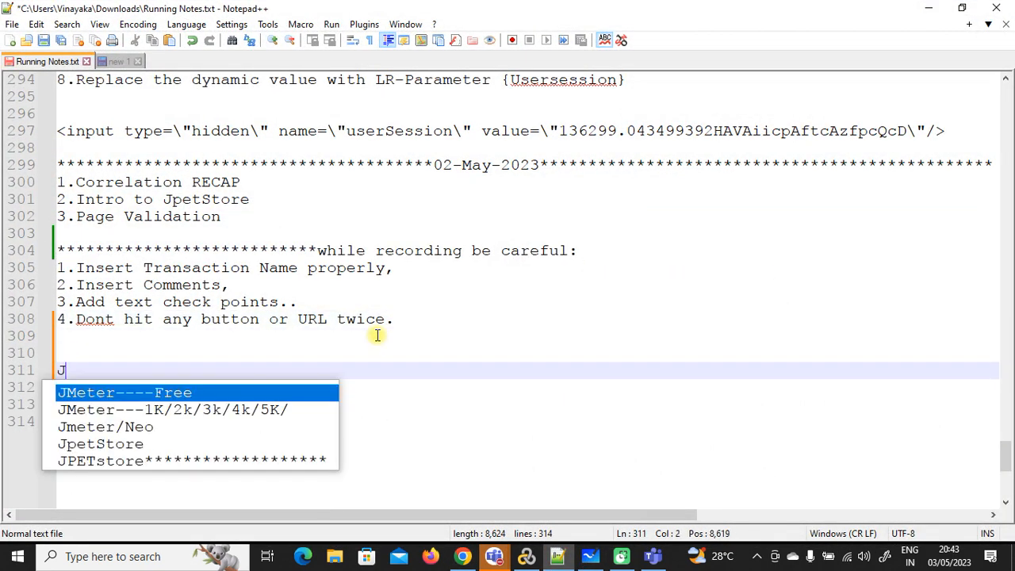
text(Session)
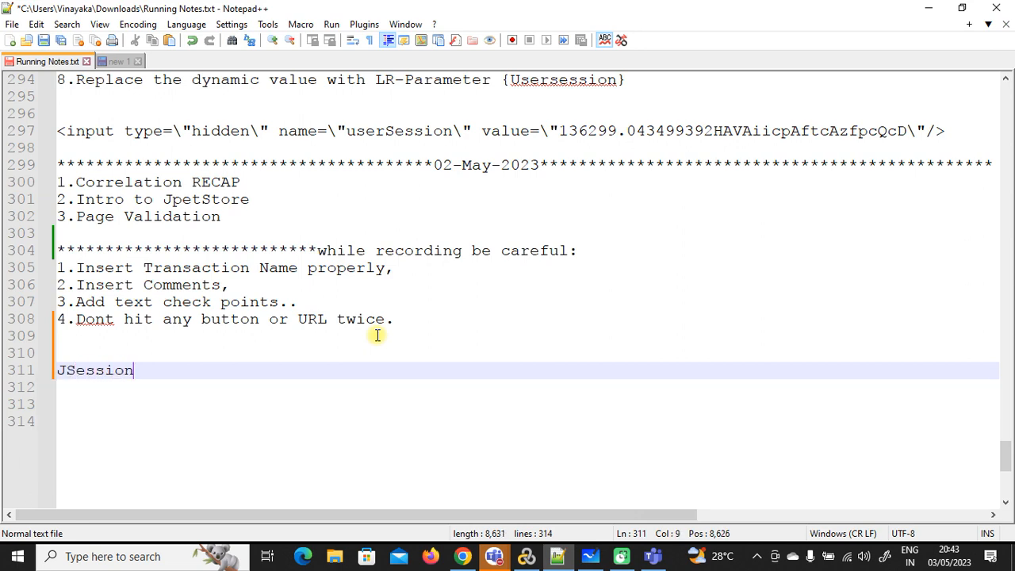
text(ID)
key(alt+Tab)
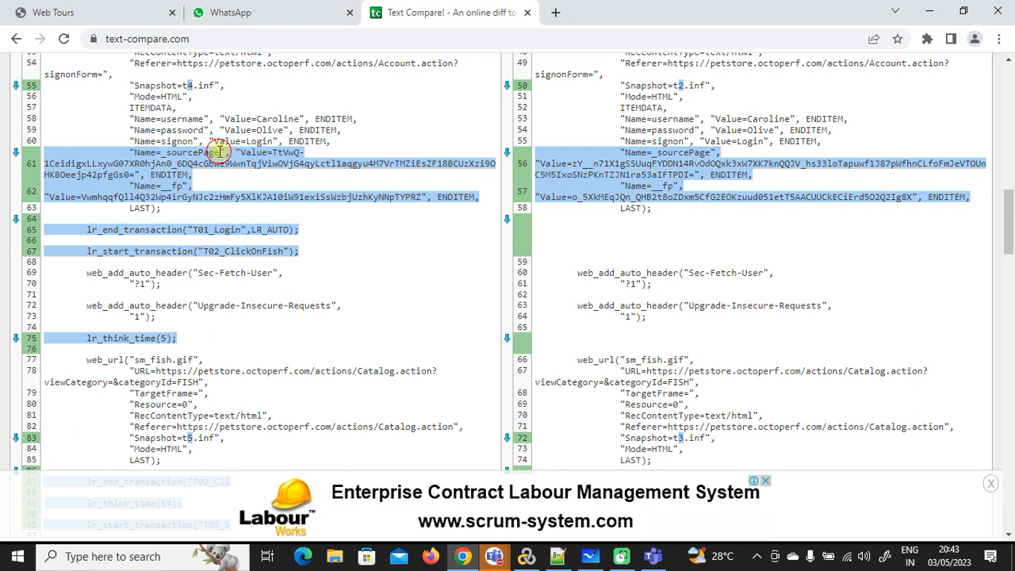
drag(219, 152, 163, 153)
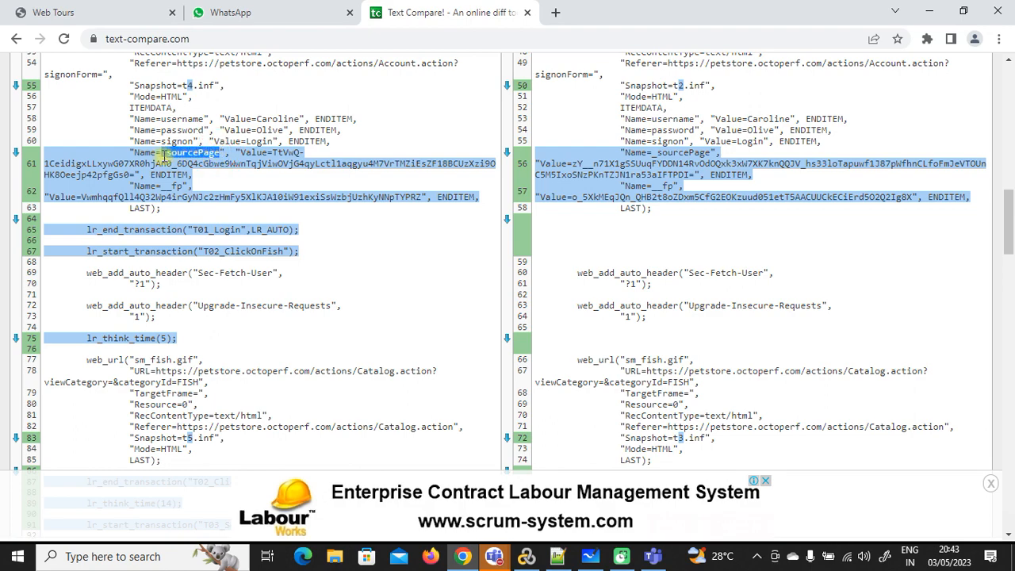
key(ctrl+c)
key(alt+Tab)
key(Return)
key(ctrl+v)
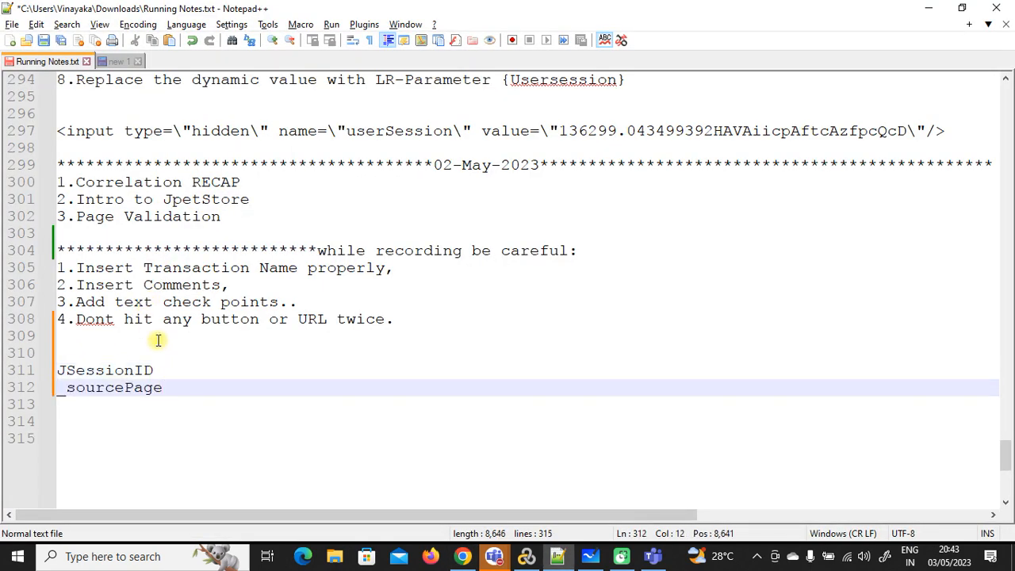
key(alt+Tab)
scroll(343, 290, down, 1)
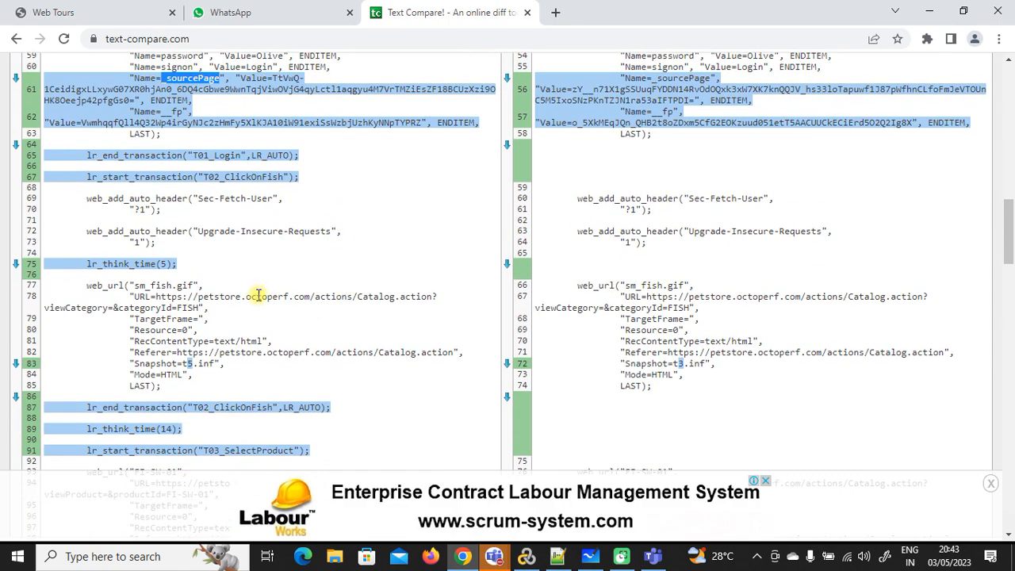
Step: Scroll through the Text Compare diff past the _sourcePage entries
click(158, 265)
scroll(419, 321, down, 1)
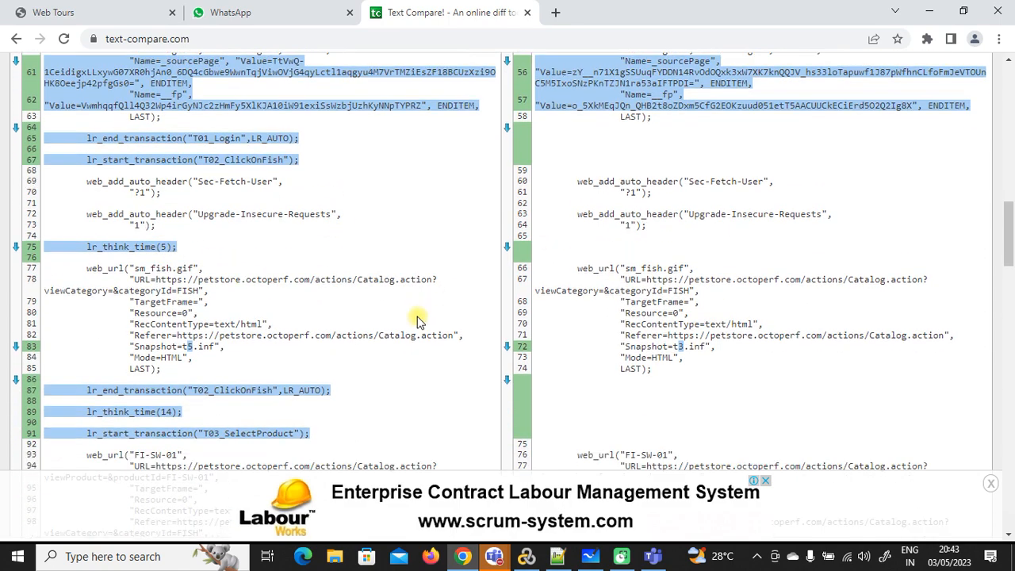
scroll(418, 321, down, 3)
scroll(696, 230, down, 2)
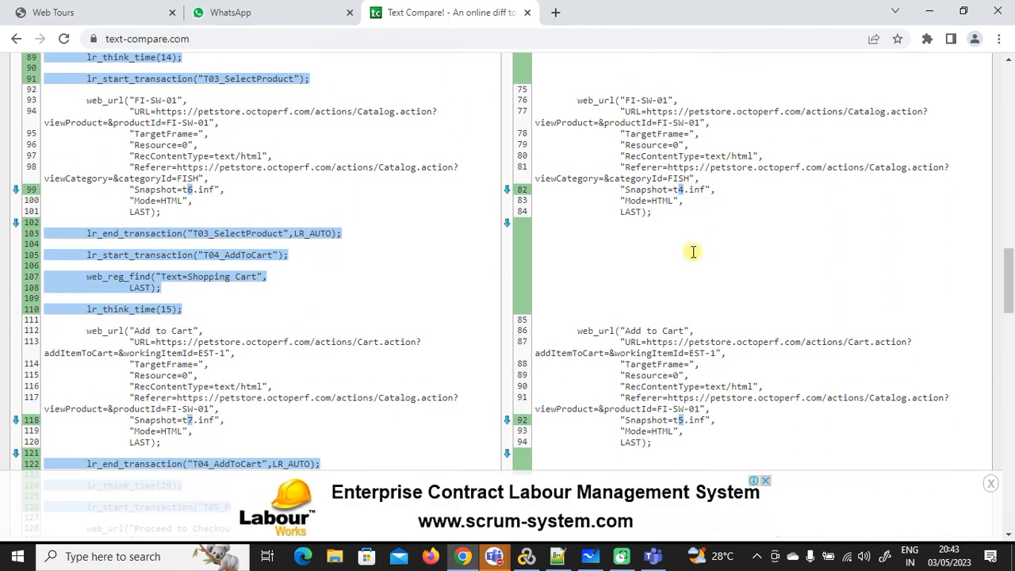
scroll(692, 256, down, 2)
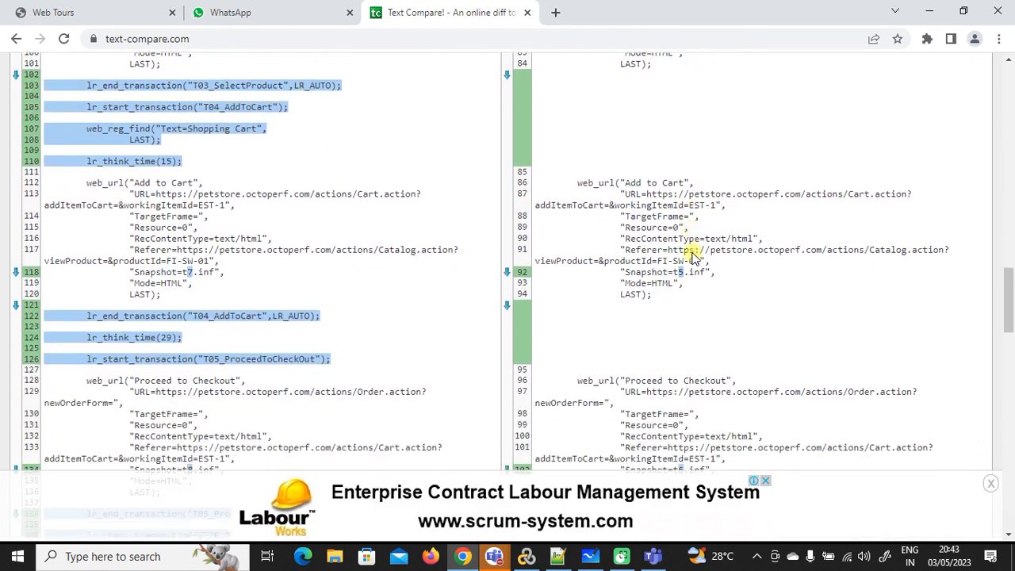
scroll(692, 252, up, 2)
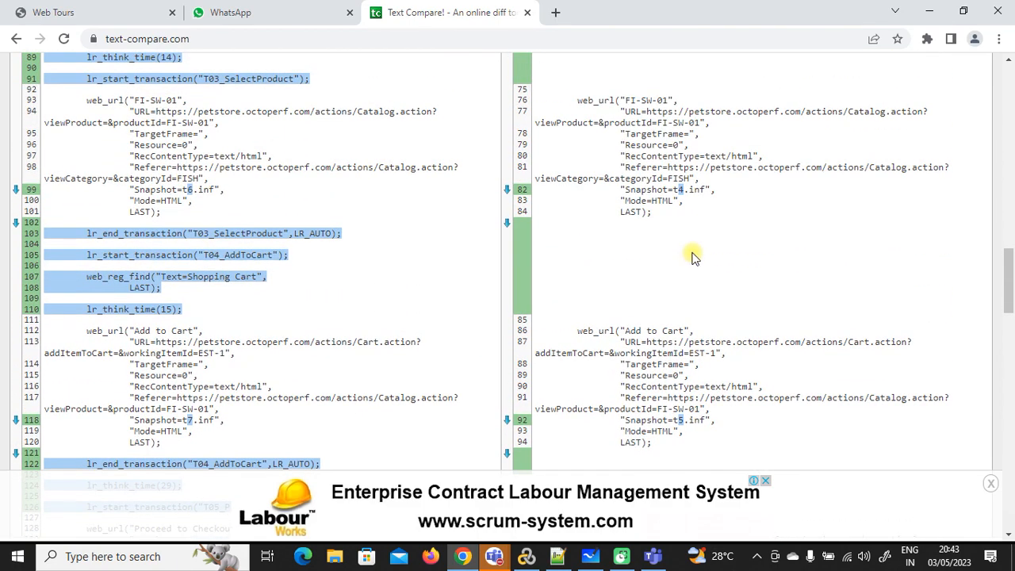
scroll(691, 256, up, 1)
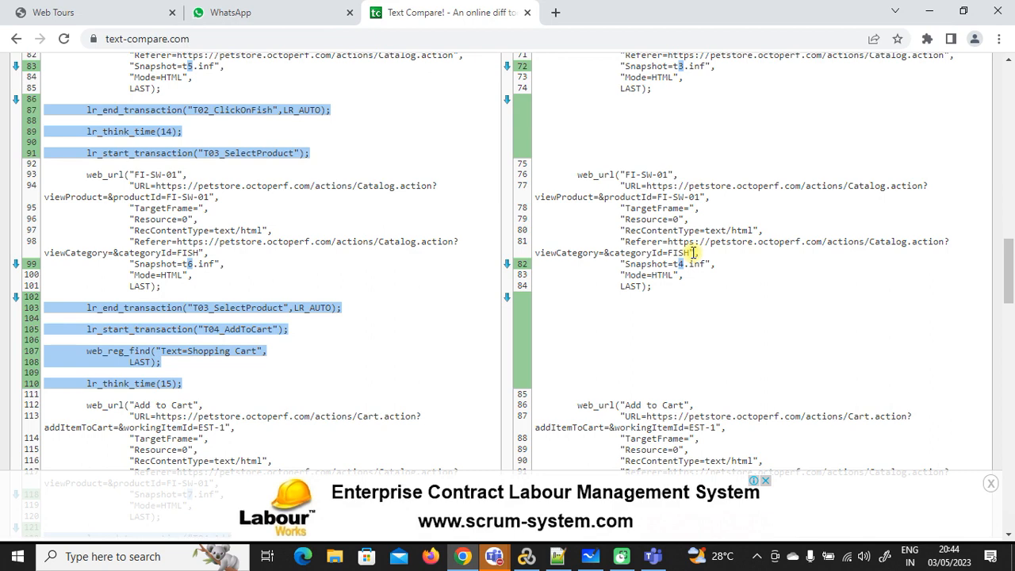
scroll(692, 252, up, 2)
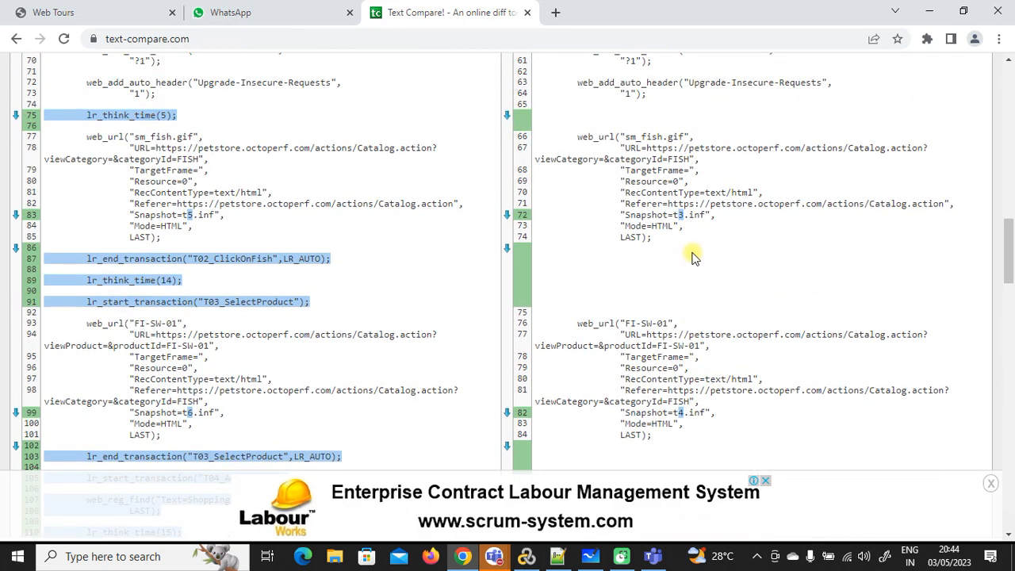
Step: Check the jpet_1 and jpet_2 scripts in VuGen, then review the Order.action block in the diff
click(526, 556)
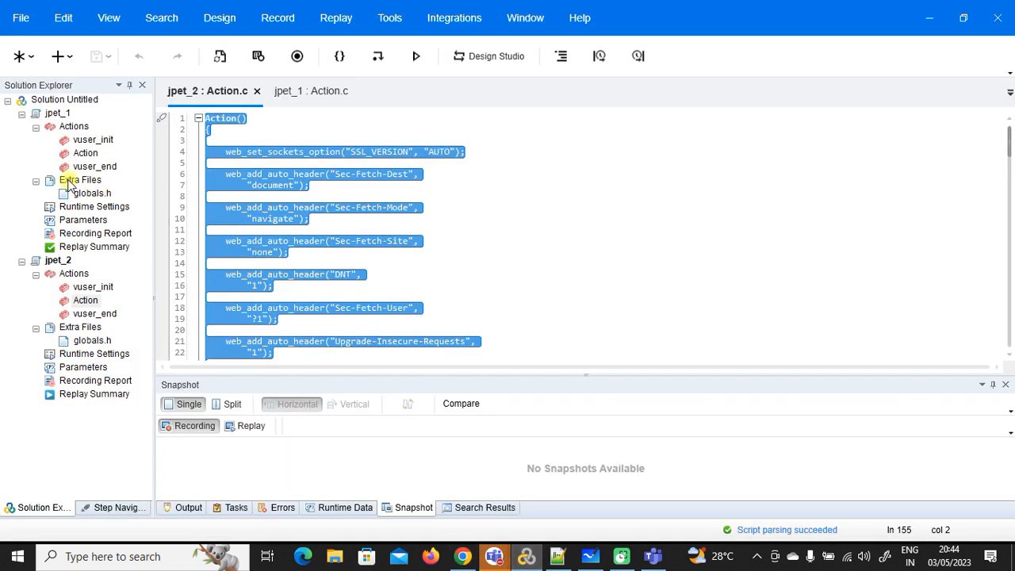
click(57, 113)
click(68, 264)
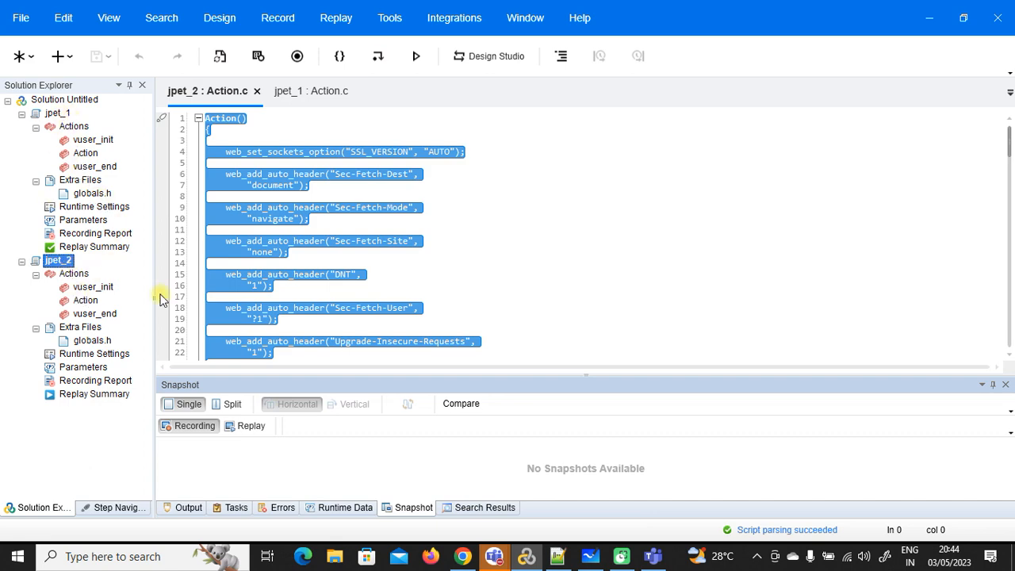
click(462, 556)
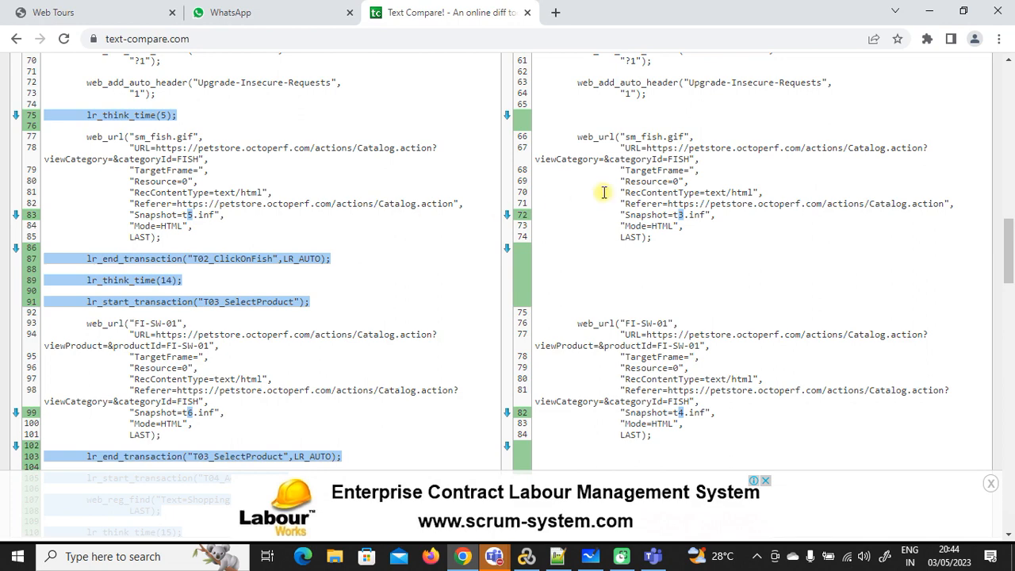
scroll(650, 238, up, 2)
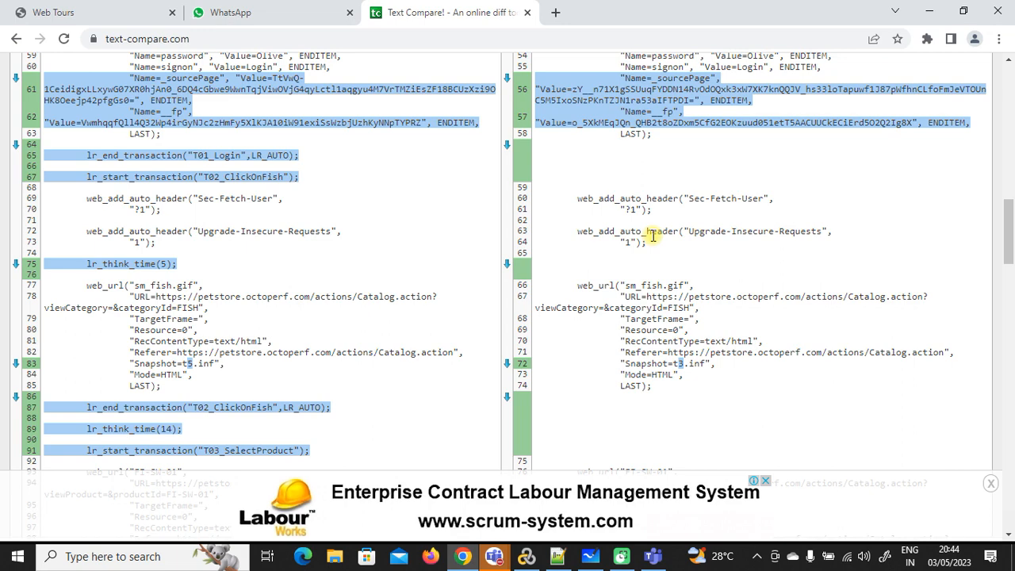
scroll(333, 216, up, 1)
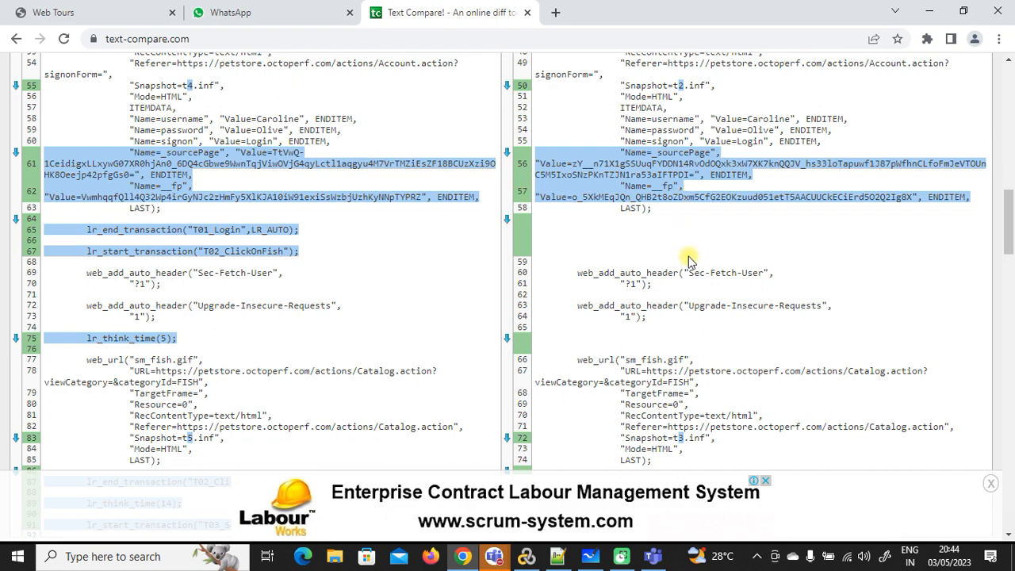
scroll(688, 261, down, 4)
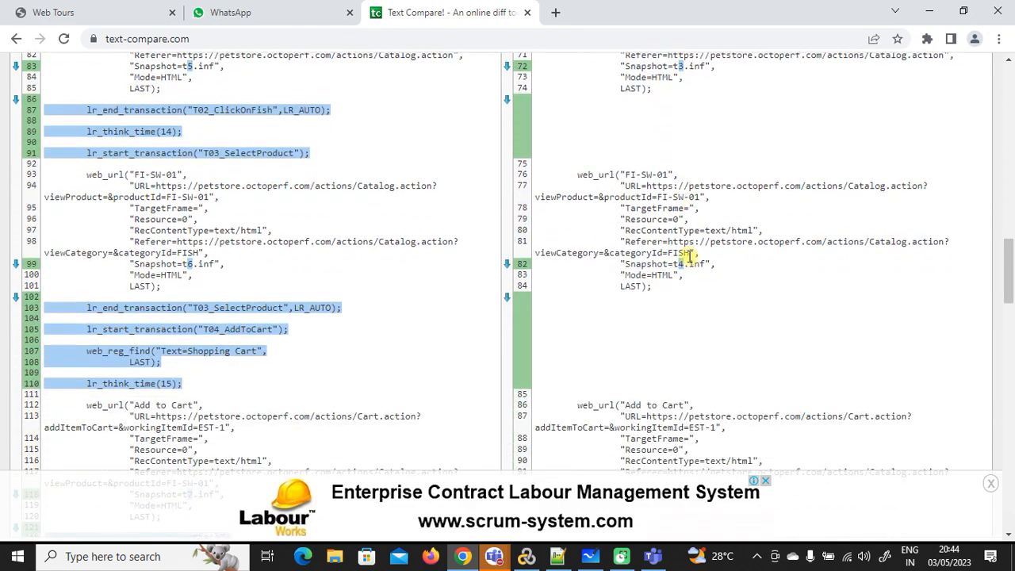
scroll(688, 257, down, 4)
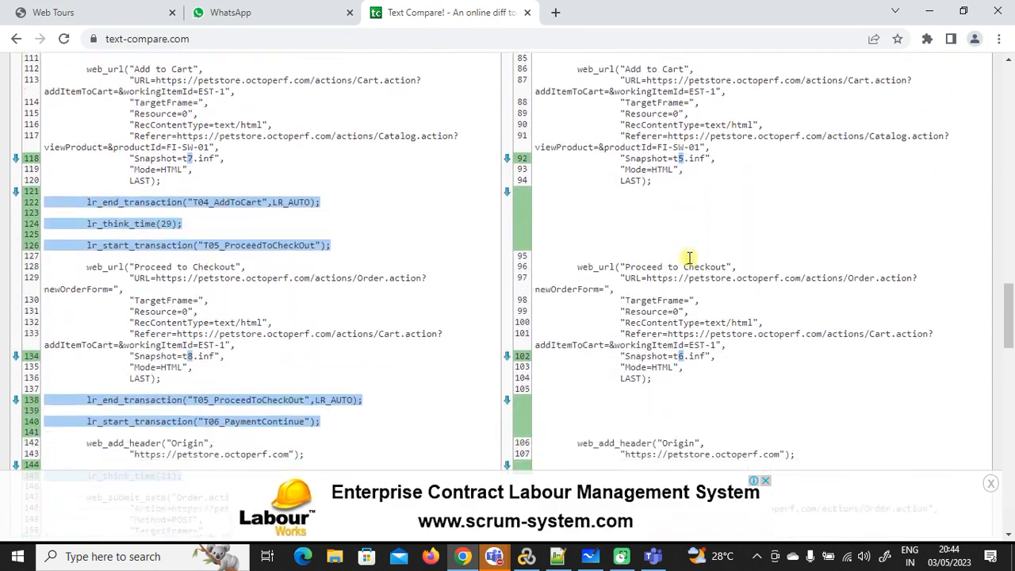
scroll(688, 258, down, 5)
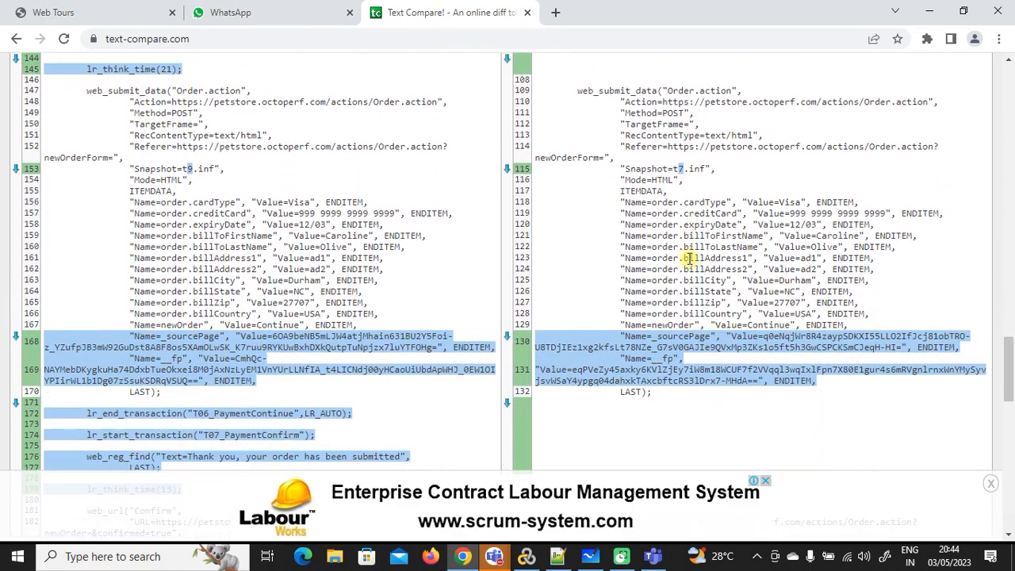
scroll(688, 258, down, 1)
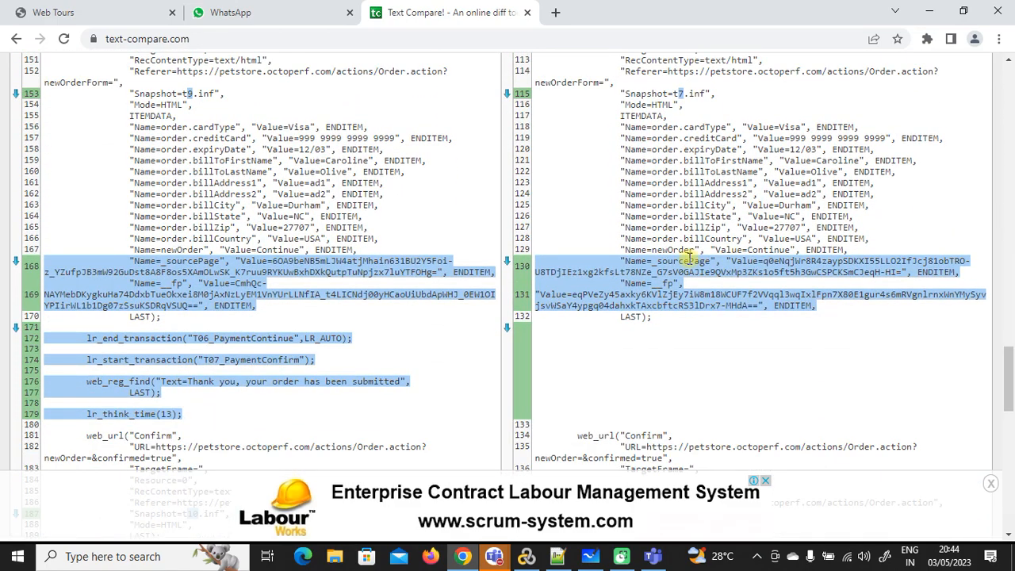
click(526, 555)
Step: Open jpet_1's Action.c and highlight jsessionid on line 49 and _sourcePage/__fp on lines 61–62
click(85, 153)
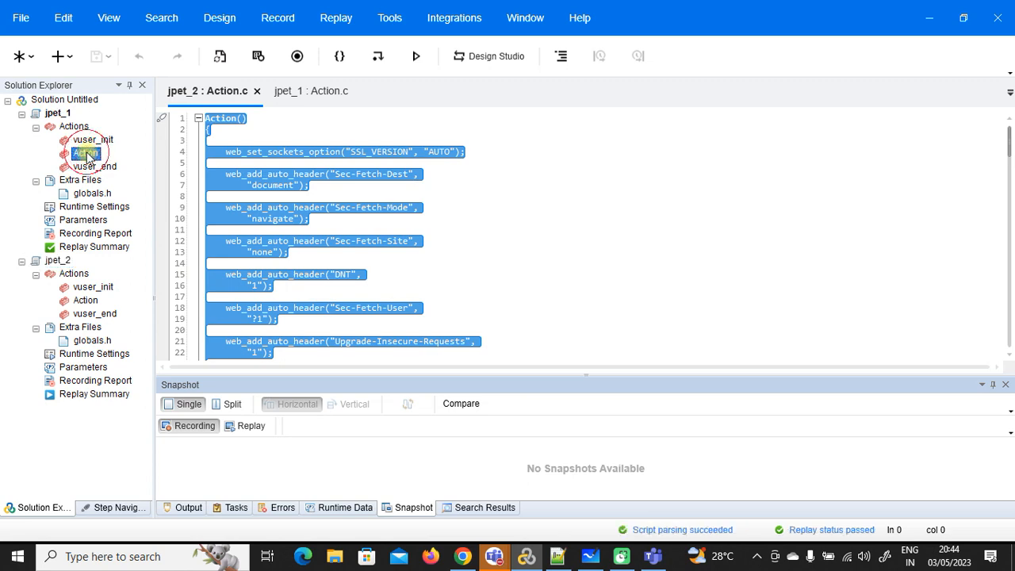
scroll(498, 229, down, 7)
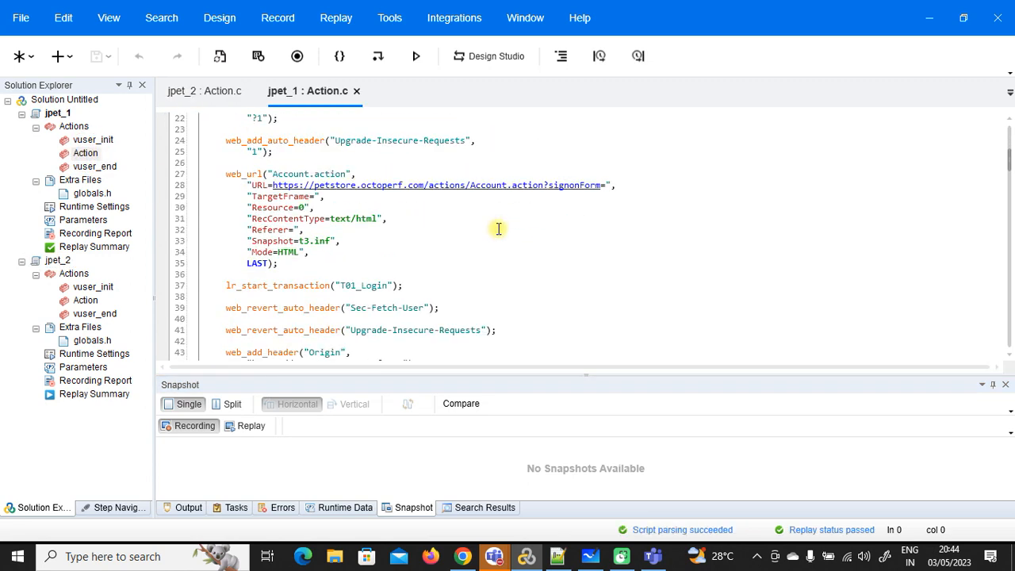
scroll(498, 229, down, 7)
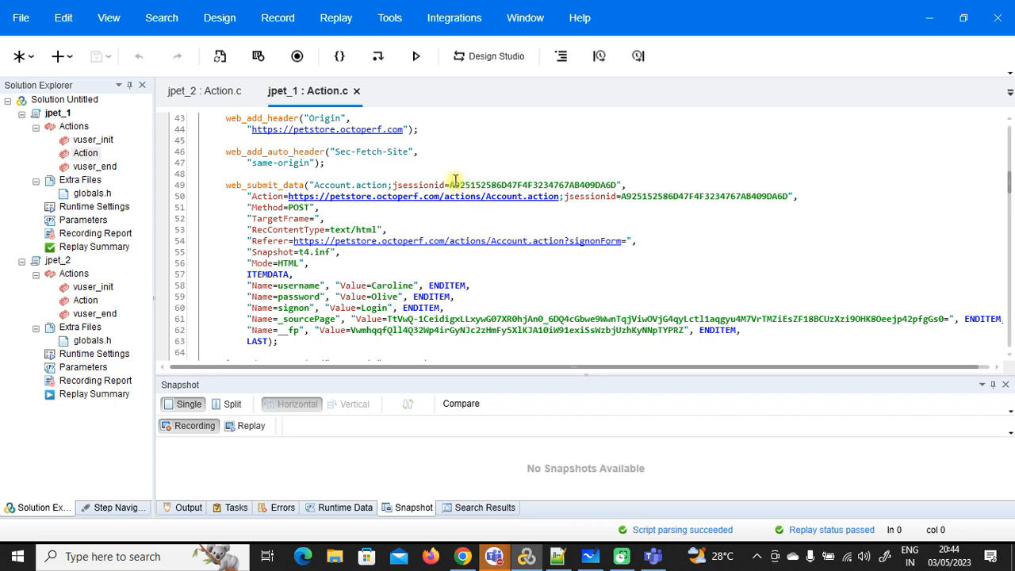
drag(451, 185, 617, 188)
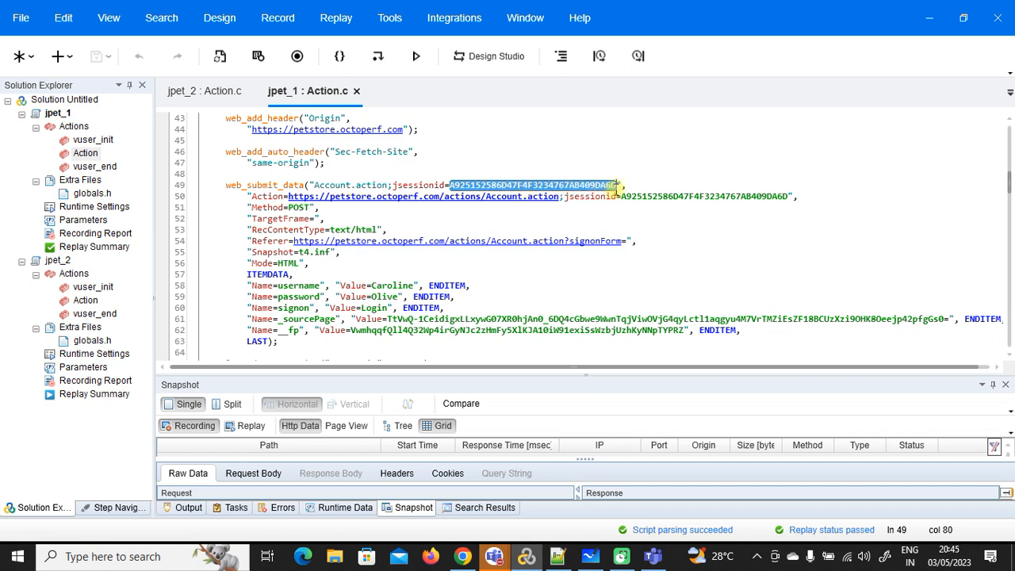
scroll(617, 194, down, 1)
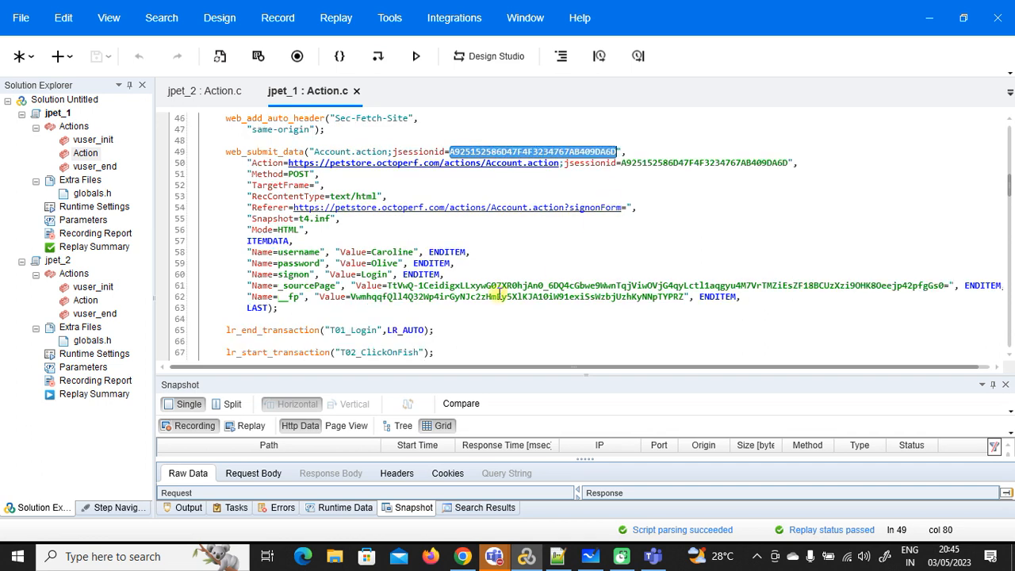
drag(388, 285, 521, 293)
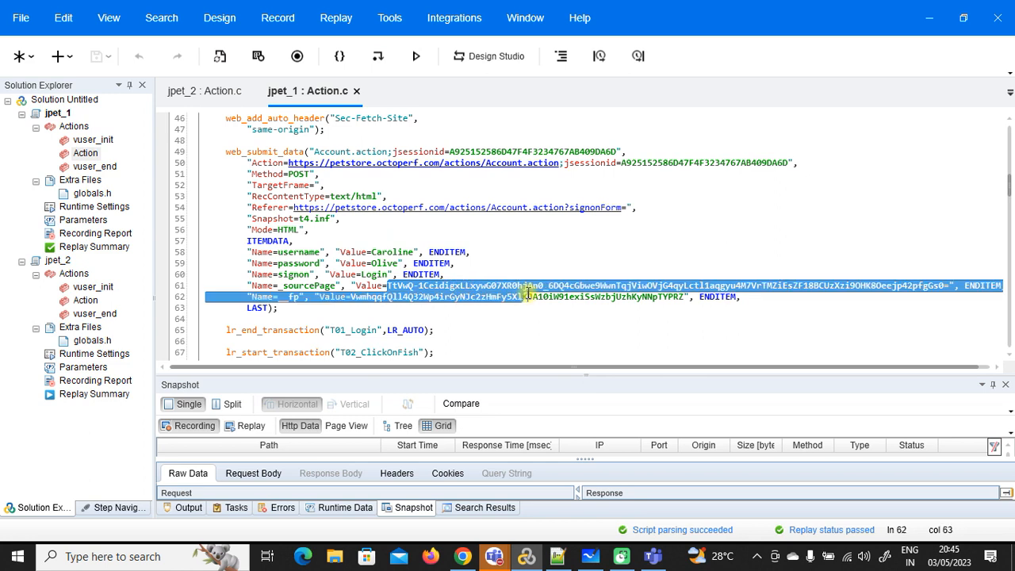
click(401, 252)
Step: Examine the login username, password and _sourcePage values, cross-checking the T06_PaymentContinue step in Text Compare
double_click(401, 252)
double_click(386, 262)
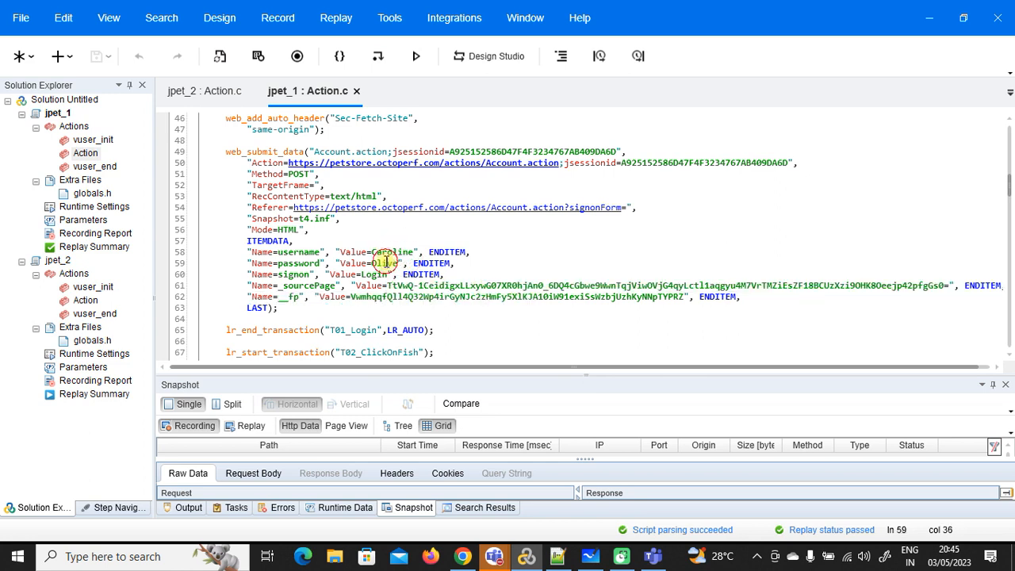
click(388, 264)
drag(388, 285, 942, 285)
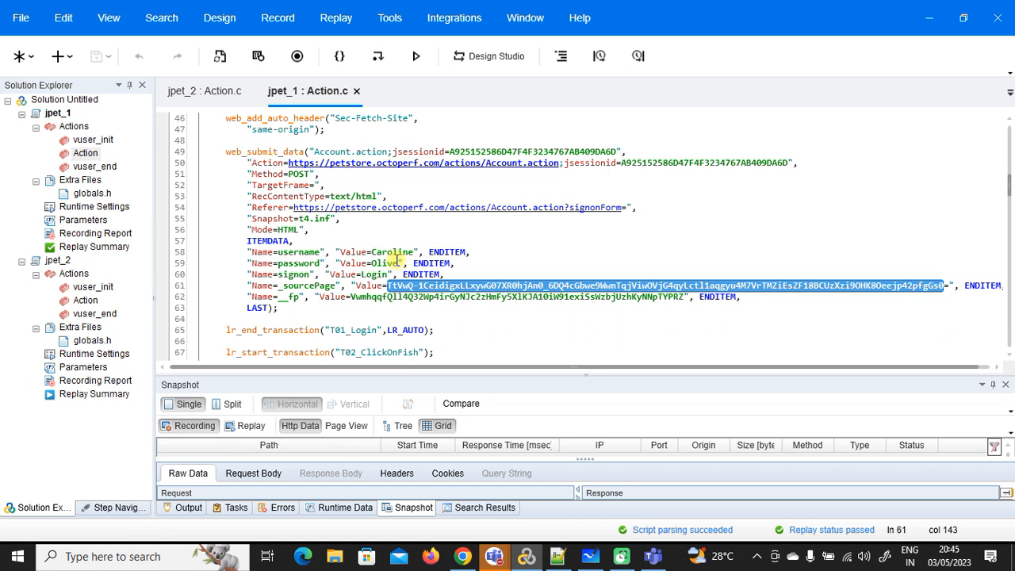
double_click(482, 286)
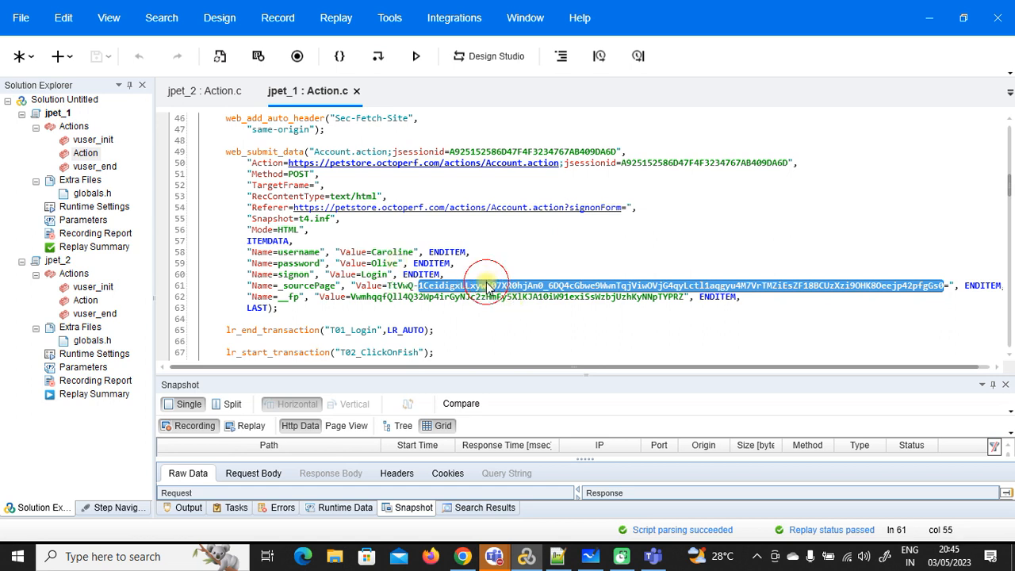
click(487, 285)
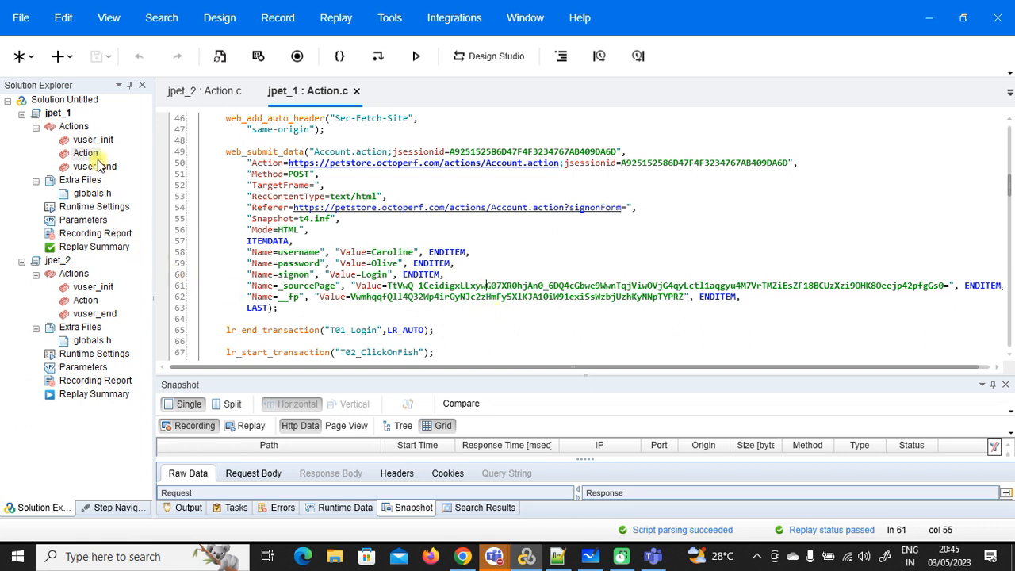
click(462, 556)
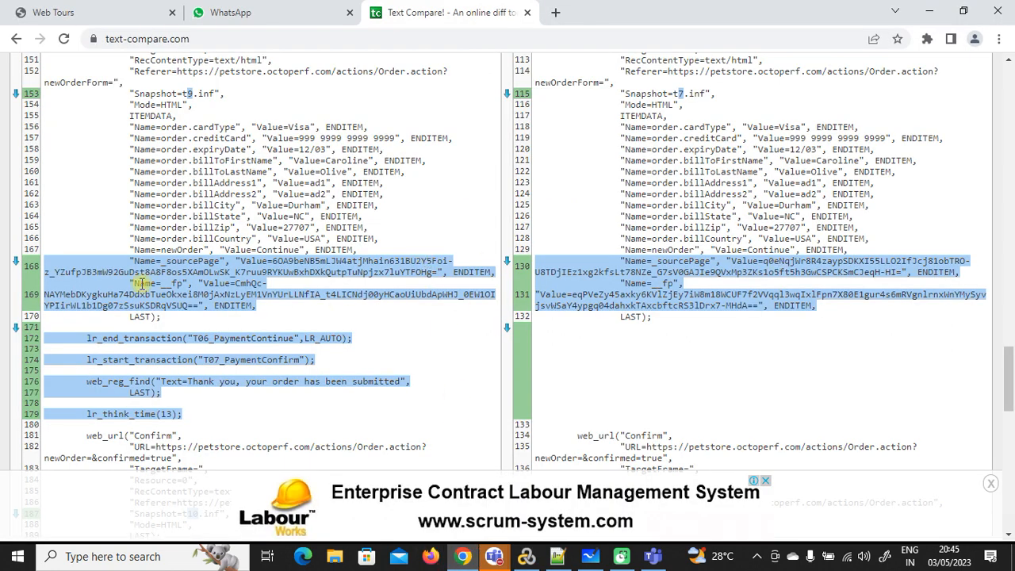
scroll(151, 262, down, 1)
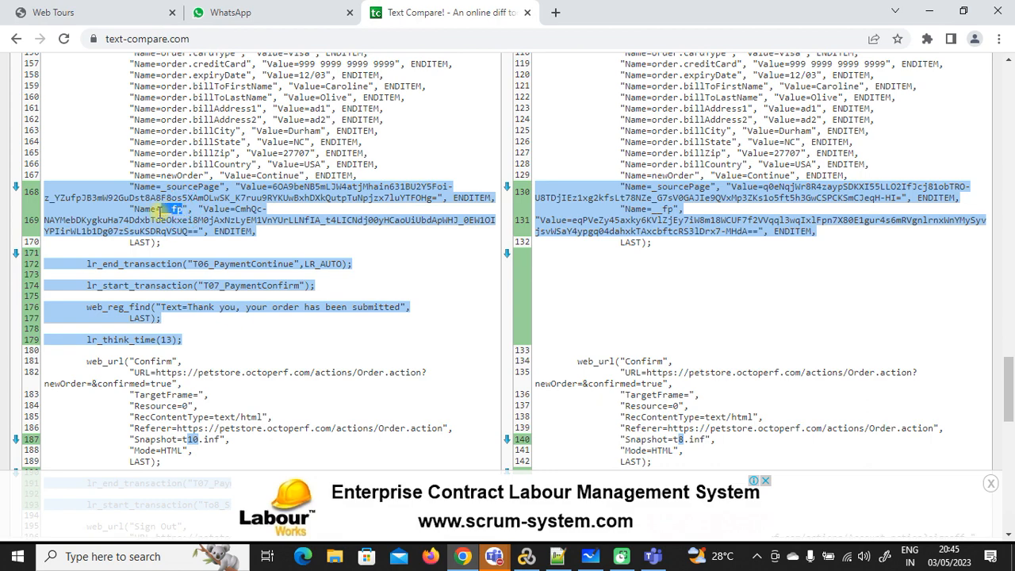
key(alt+Tab)
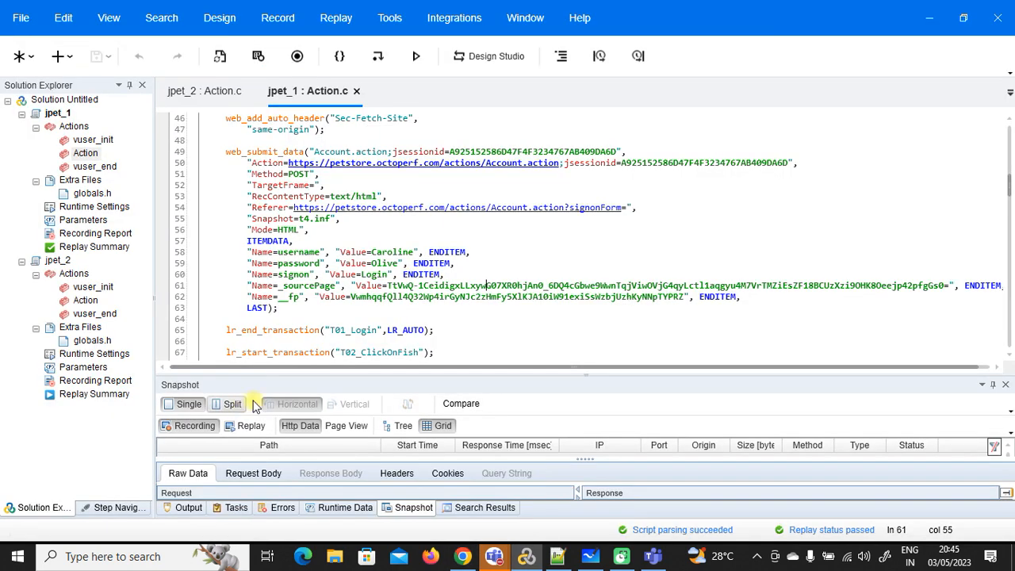
Step: Add __fp on a new line of Running Notes.txt and save it
click(558, 558)
key(Return)
text(__fp)
key(ctrl+s)
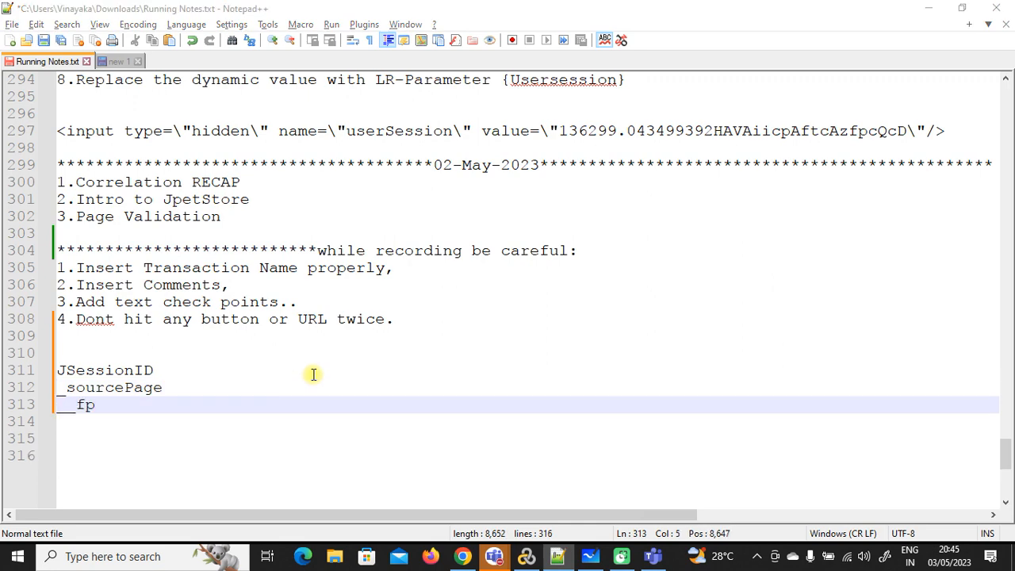
key(alt+Tab)
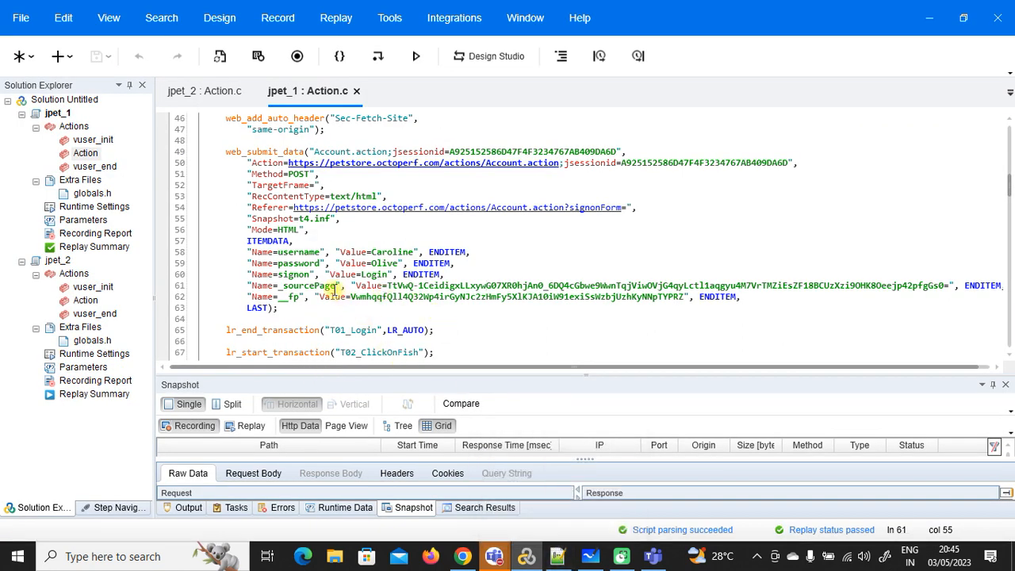
Step: Compare the _sourcePage parameter on VuGen line 61 with the JSessionID, _sourcePage and __fp notes
drag(336, 285, 279, 286)
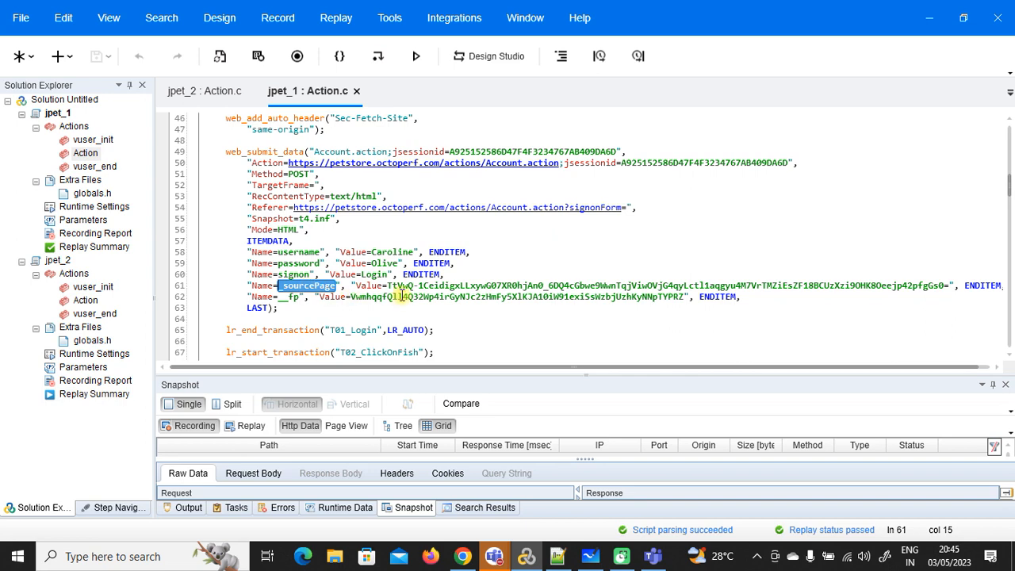
drag(387, 286, 947, 283)
click(557, 555)
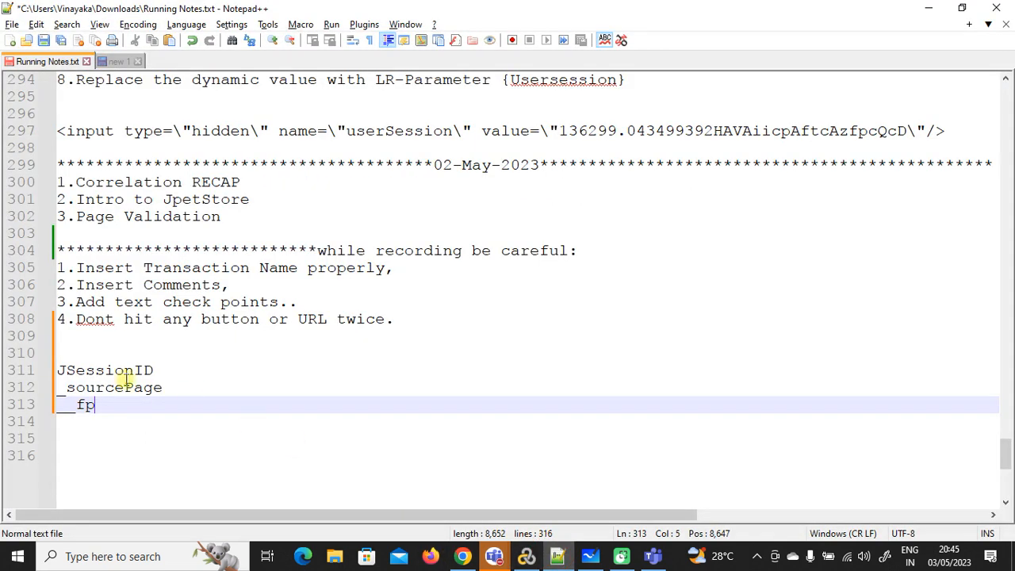
double_click(77, 370)
double_click(96, 388)
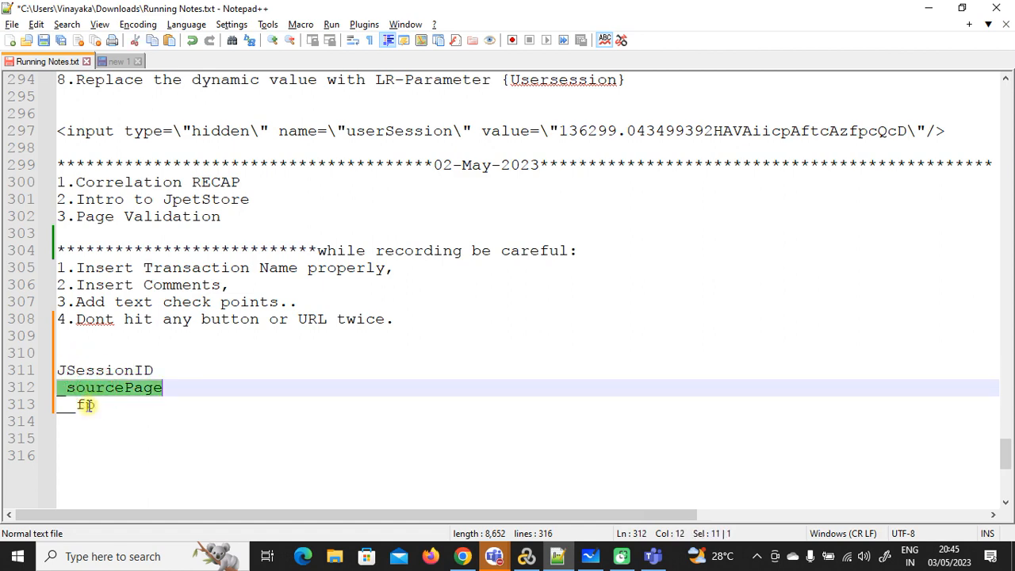
double_click(86, 405)
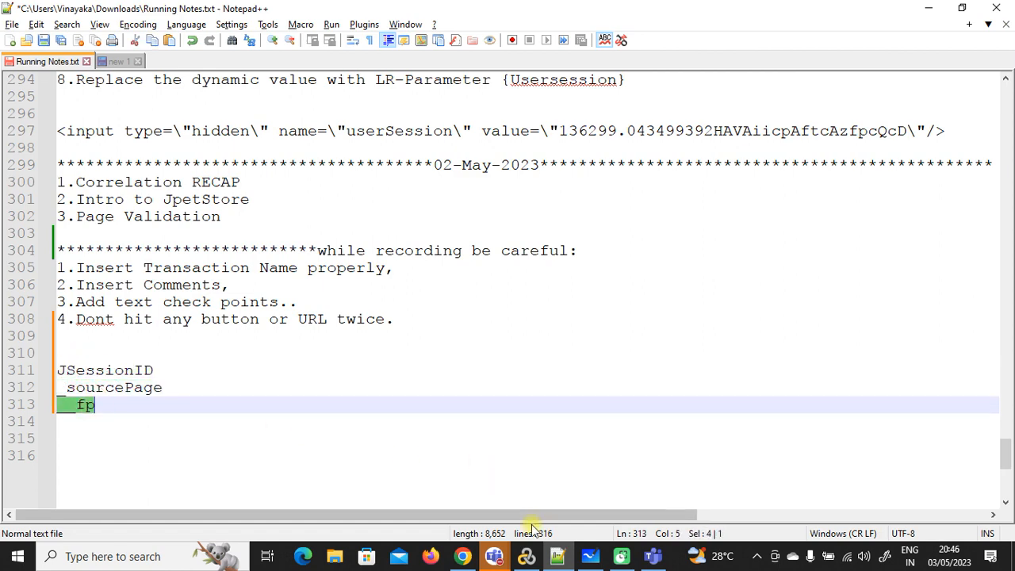
click(462, 556)
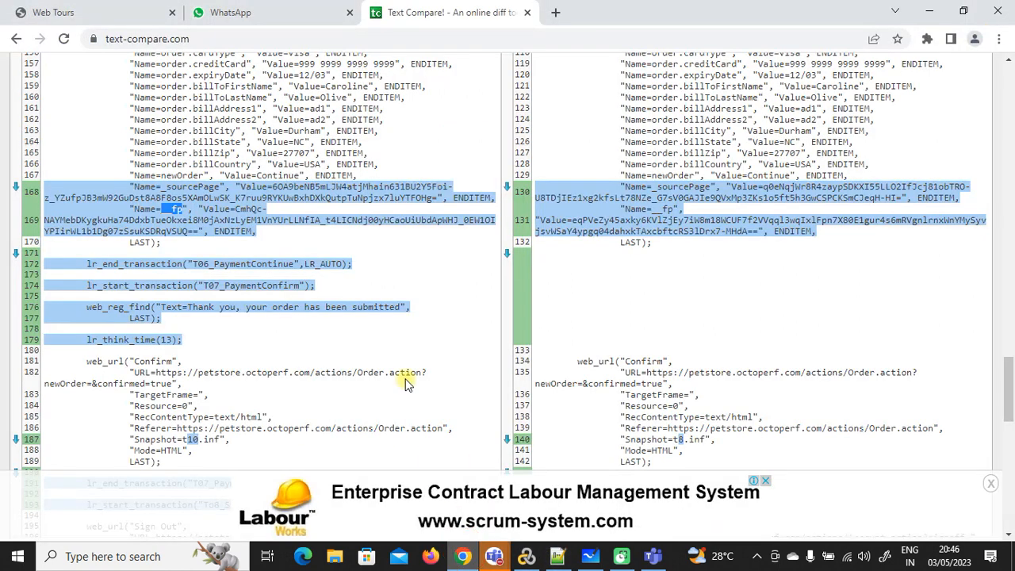
Step: Examine the differing _sourcePage value on right line 130 of the diff
drag(745, 187, 855, 194)
double_click(854, 189)
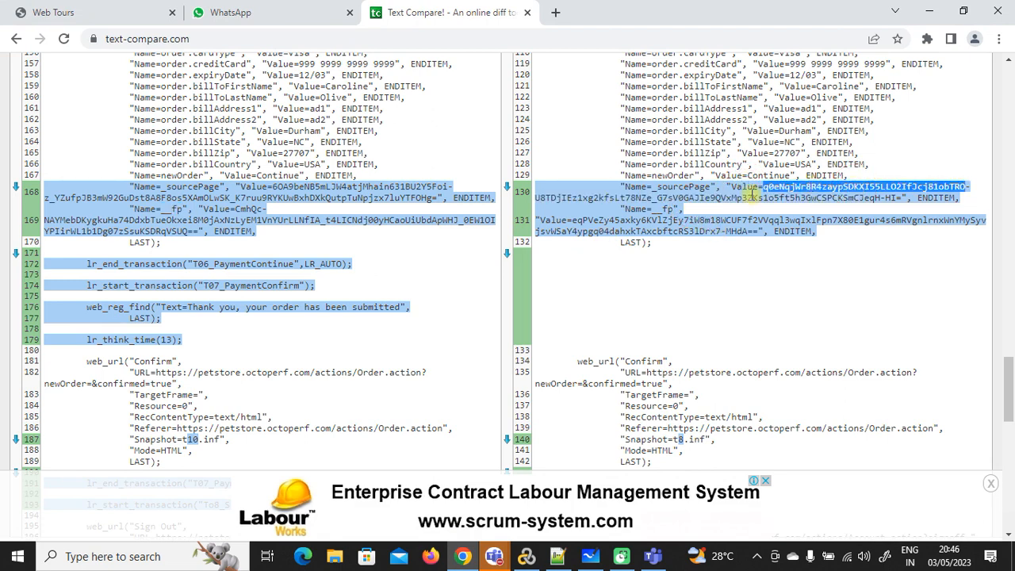
click(707, 188)
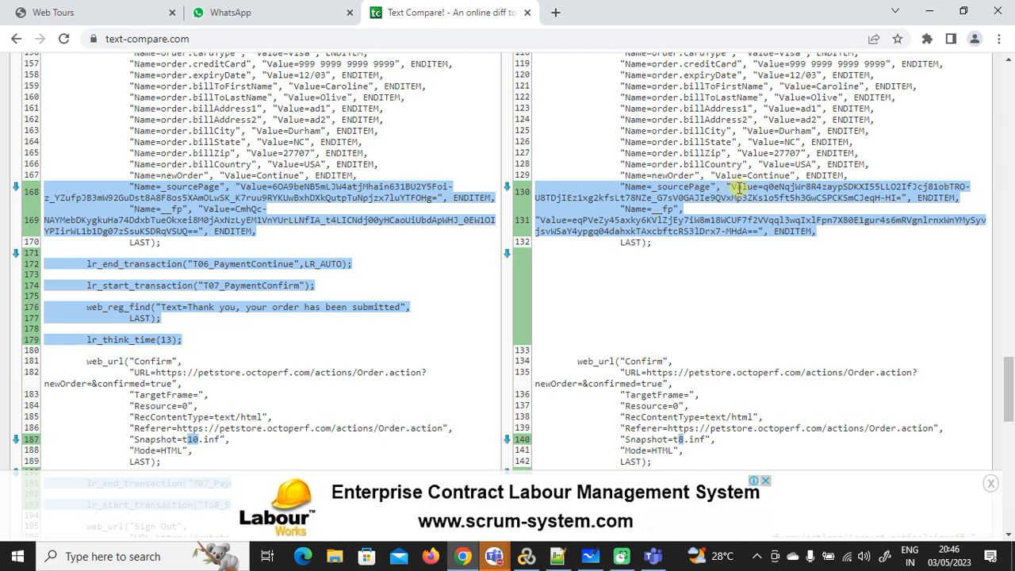
drag(769, 187, 816, 187)
drag(712, 187, 646, 208)
scroll(672, 339, down, 4)
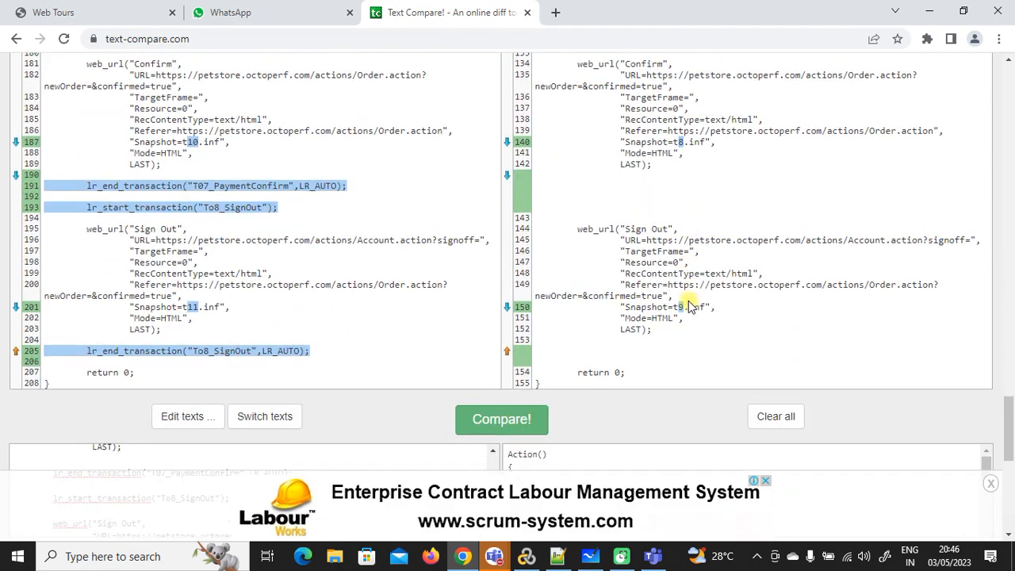
scroll(688, 307, up, 5)
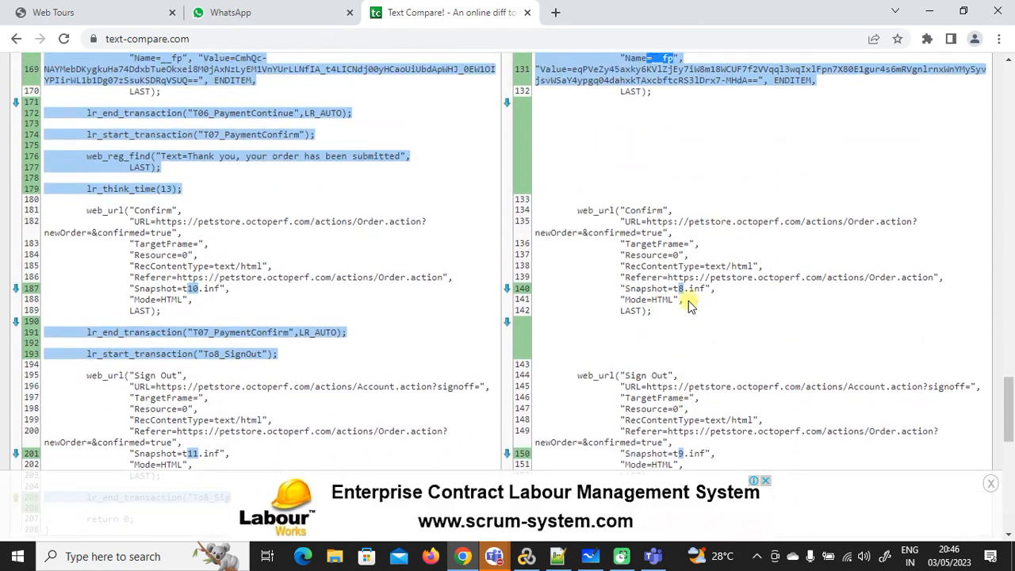
Step: Review the JSessionID and _sourcePage notes, then close the Text Compare tab
click(555, 559)
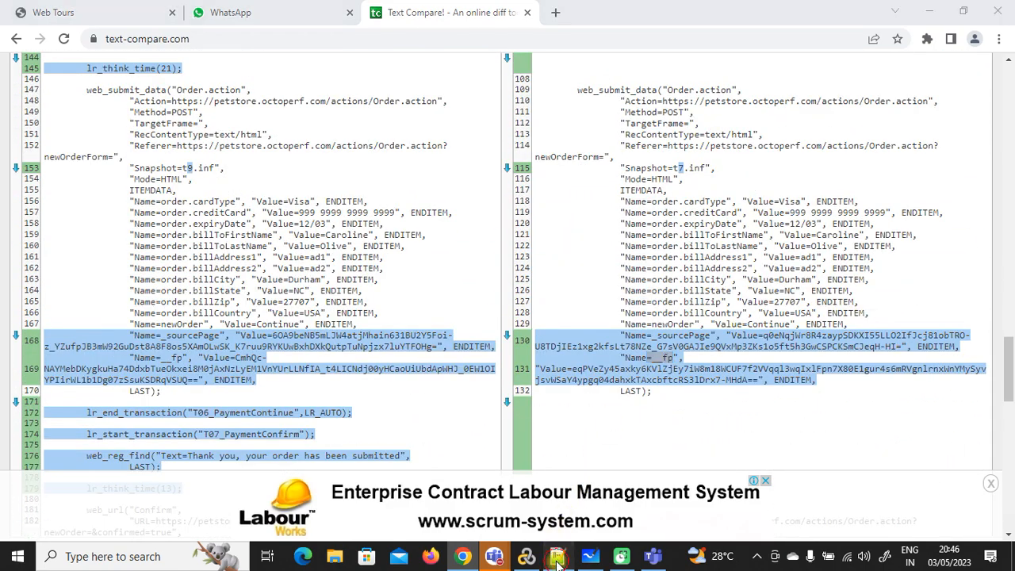
drag(157, 370, 57, 371)
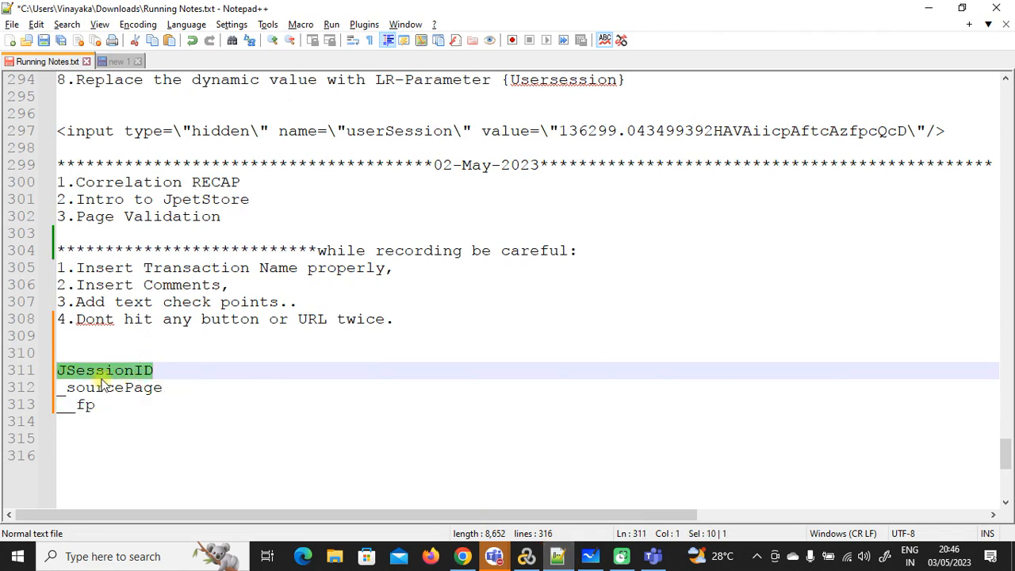
drag(169, 386, 59, 406)
click(929, 8)
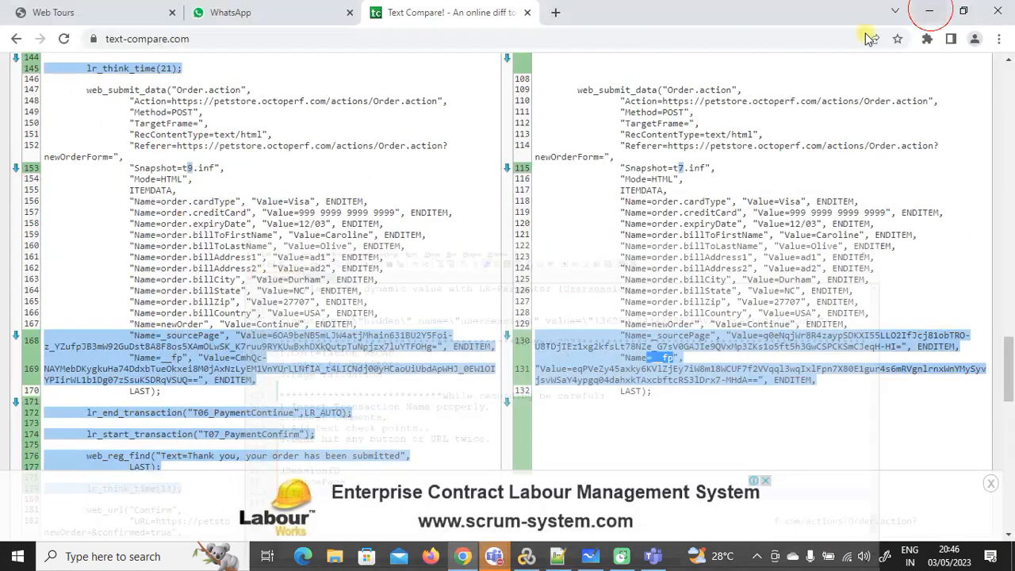
click(527, 13)
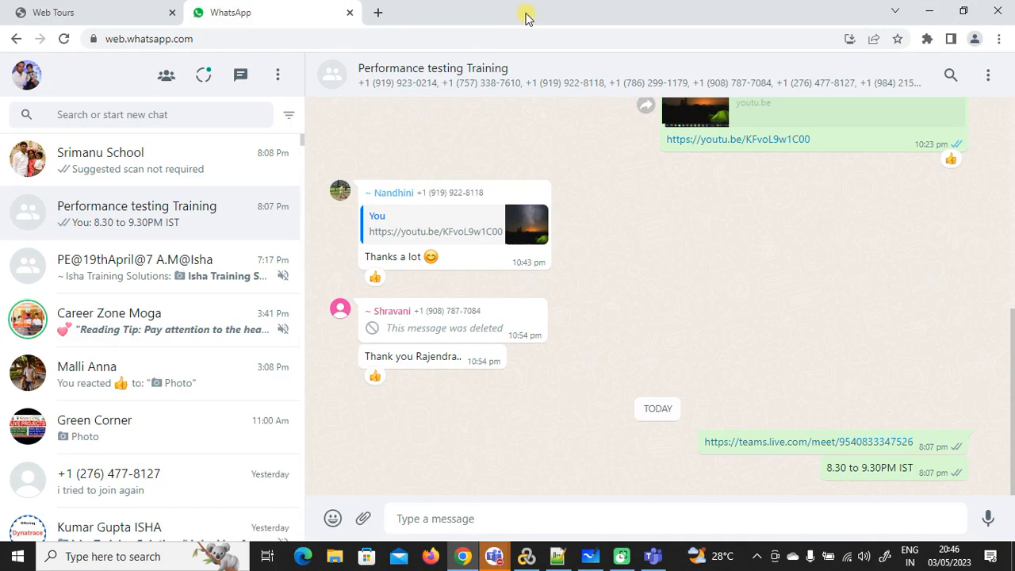
Step: Remove the jpet_2 script from the solution and delete it from disk
click(927, 13)
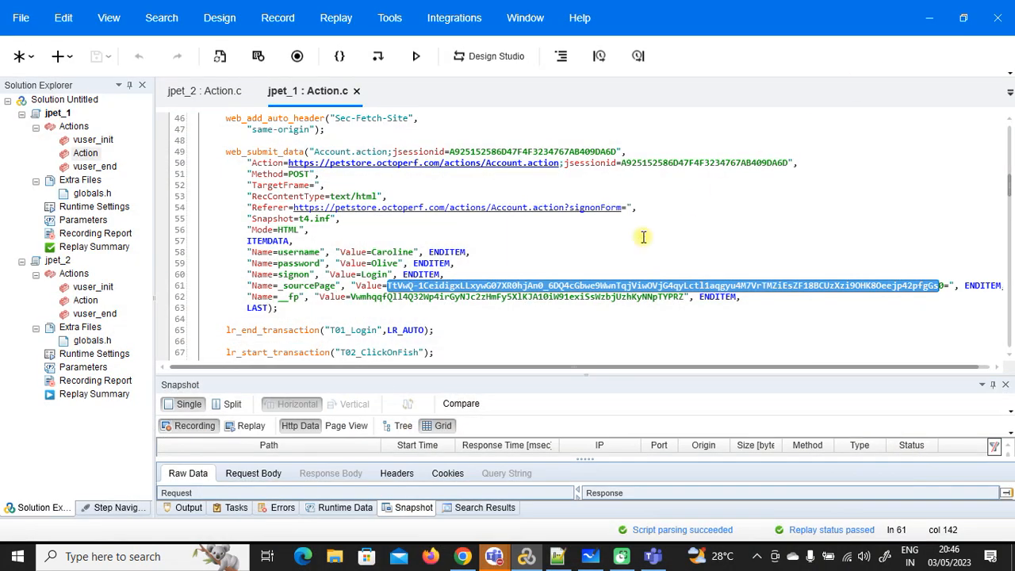
drag(1009, 191, 1008, 155)
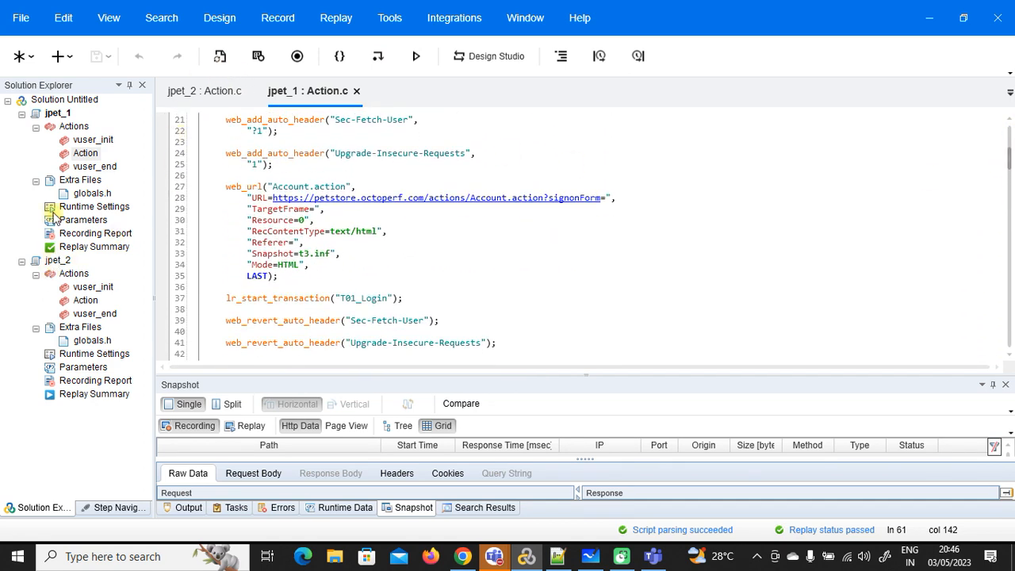
right_click(57, 263)
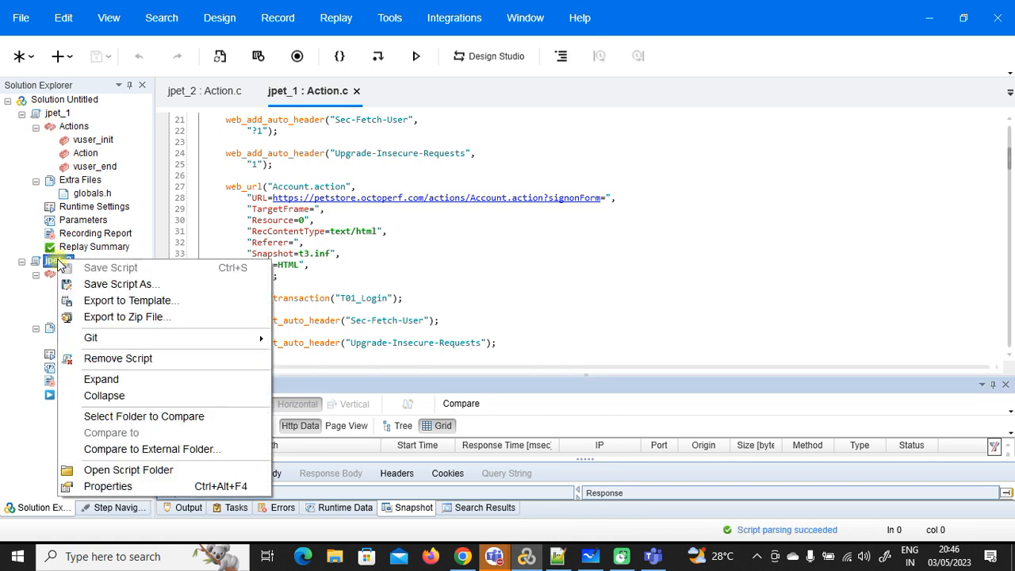
click(117, 358)
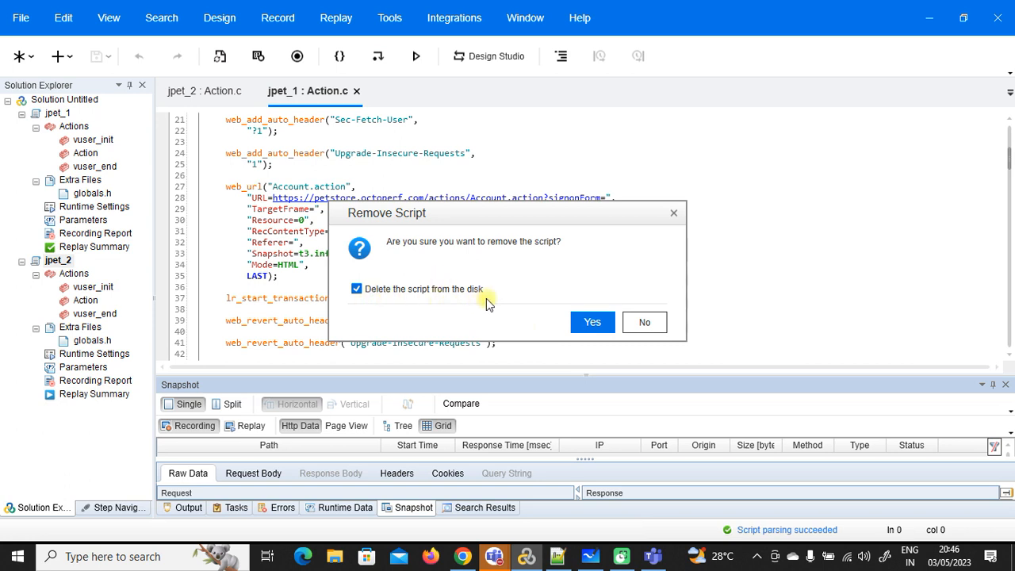
click(604, 323)
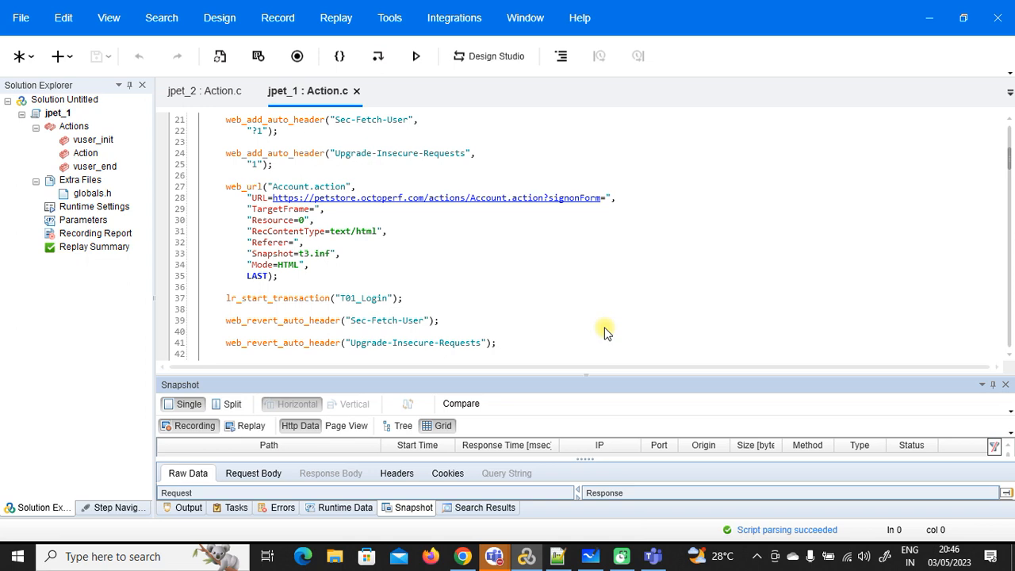
Step: In jpet_1's Action, select the jsessionid value on line 49 and check the JSessionID note
click(86, 154)
scroll(593, 256, down, 5)
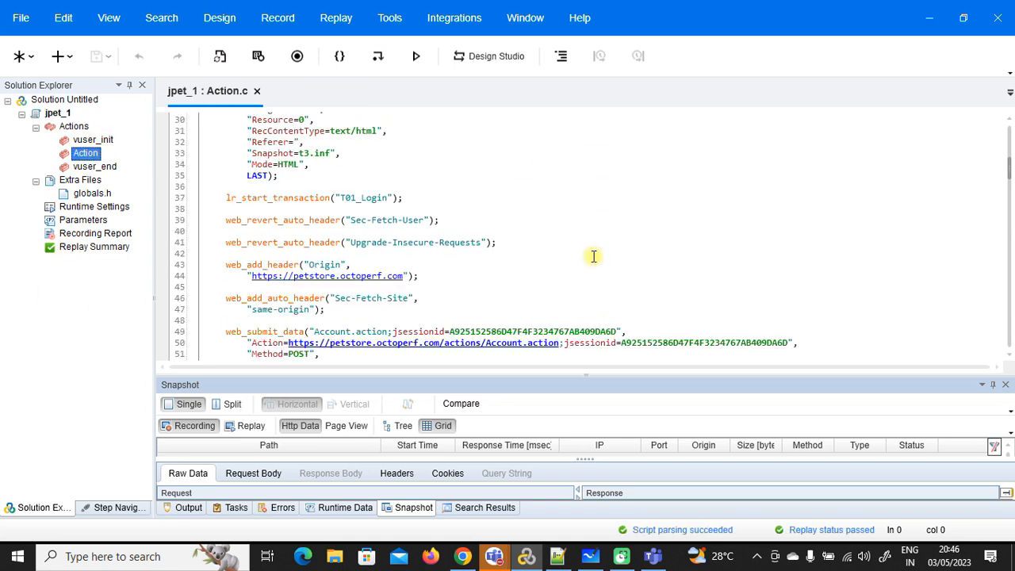
scroll(596, 268, down, 2)
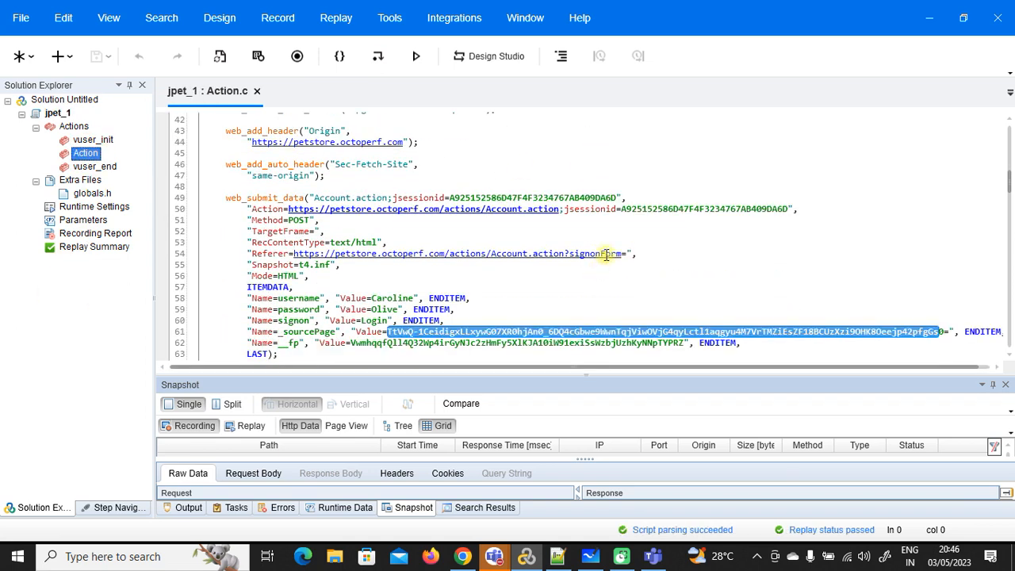
drag(618, 198, 450, 197)
click(557, 556)
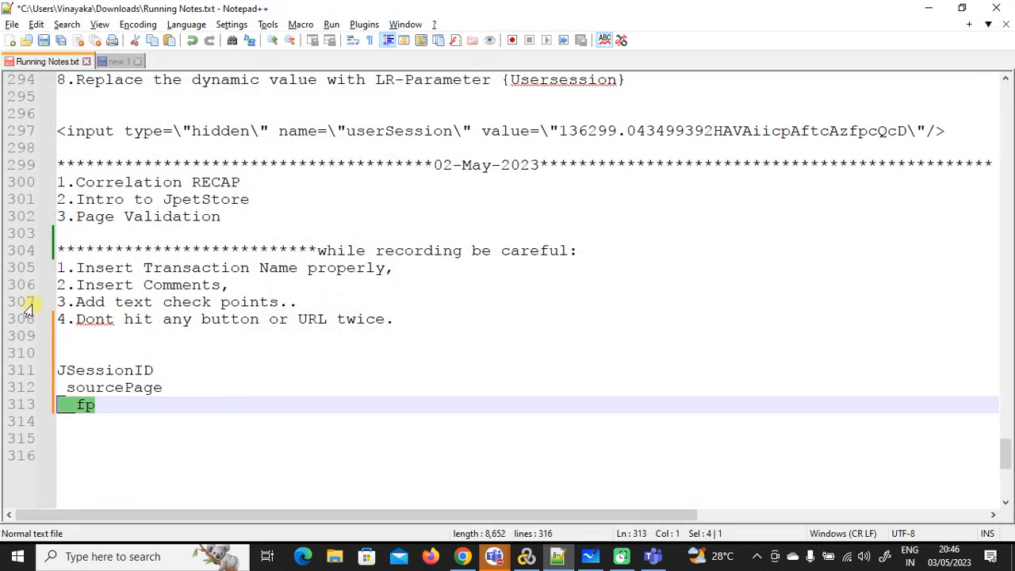
click(114, 369)
double_click(114, 369)
click(114, 369)
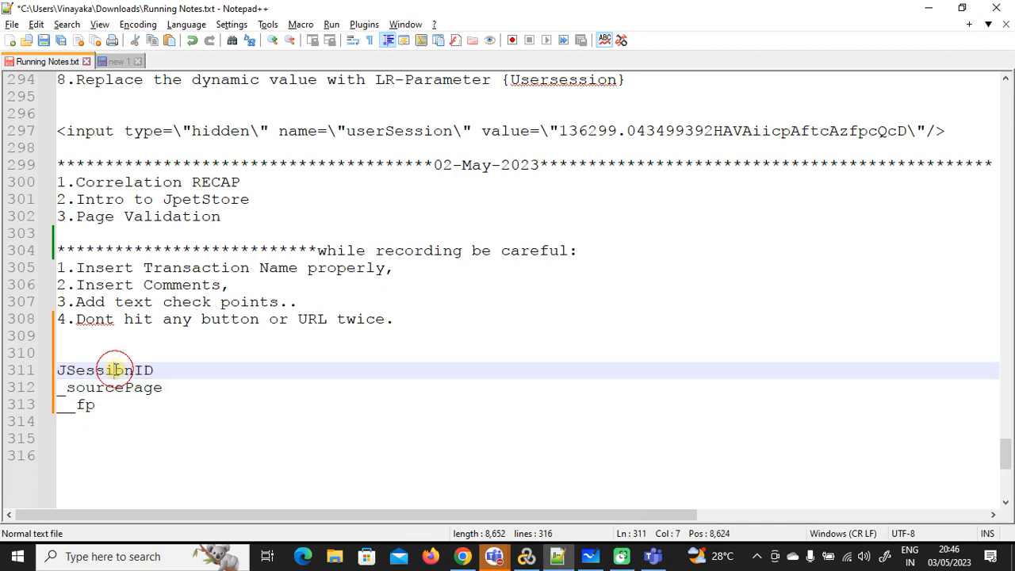
click(526, 556)
Step: Search the selected session ID in snapshots and logs only, dismissing the not-found message
click(564, 198)
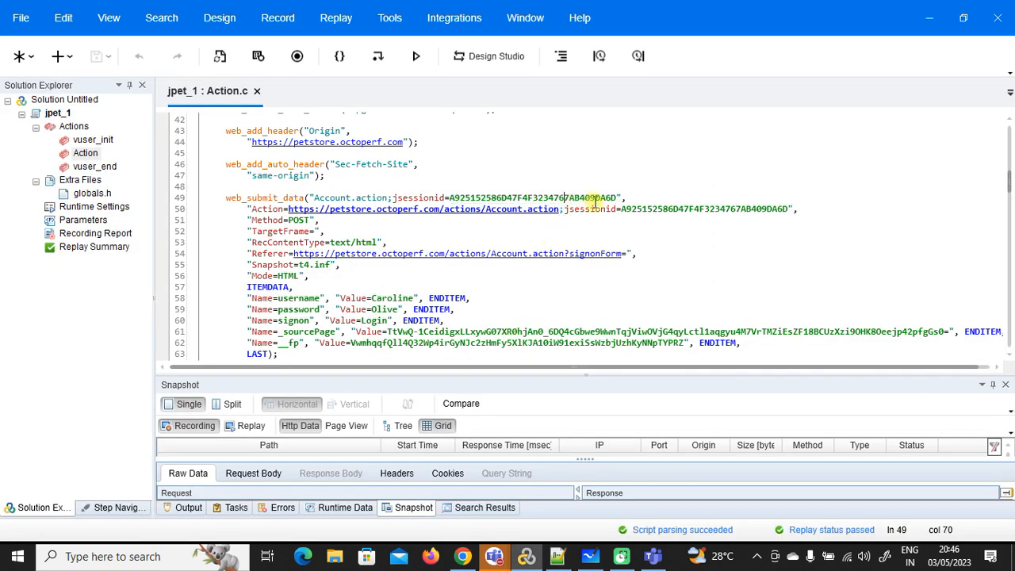
drag(617, 197, 450, 198)
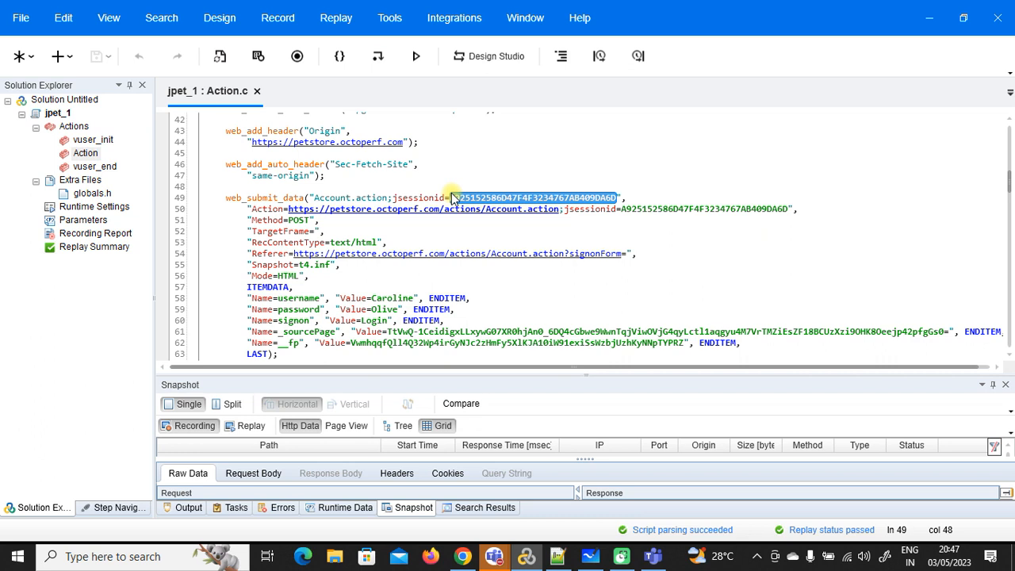
key(ctrl+f)
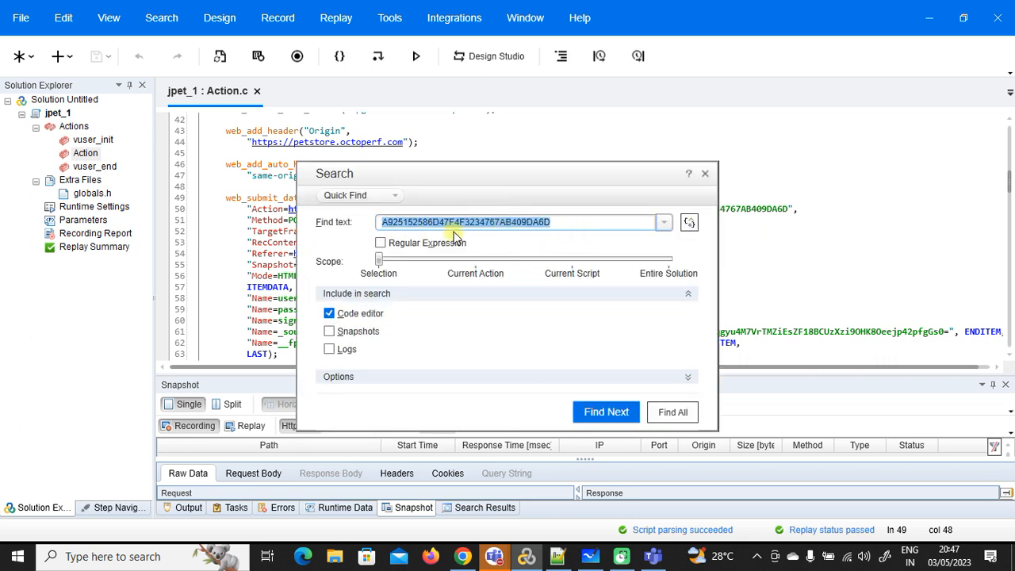
click(329, 313)
click(329, 331)
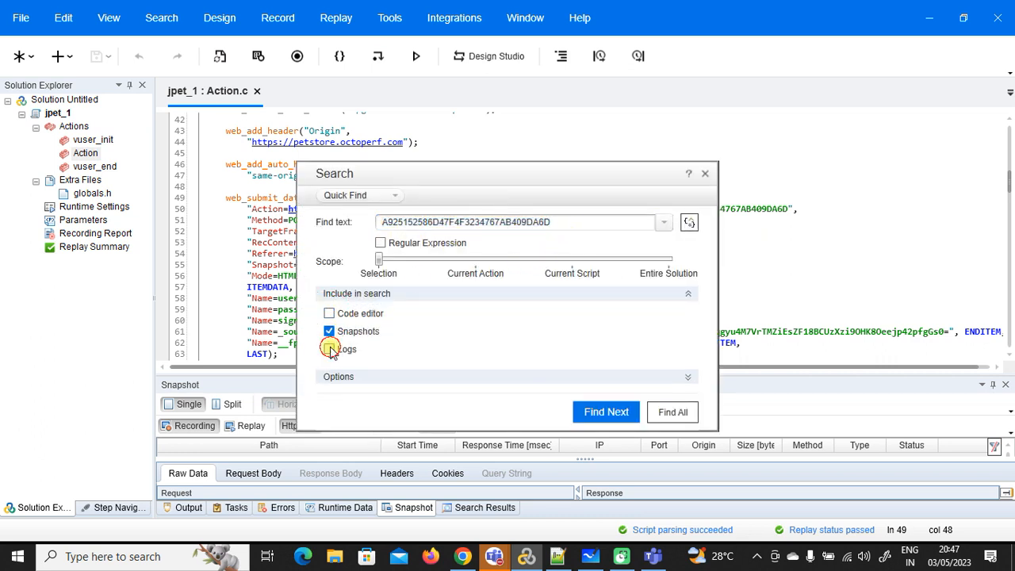
click(329, 349)
drag(528, 163, 556, 86)
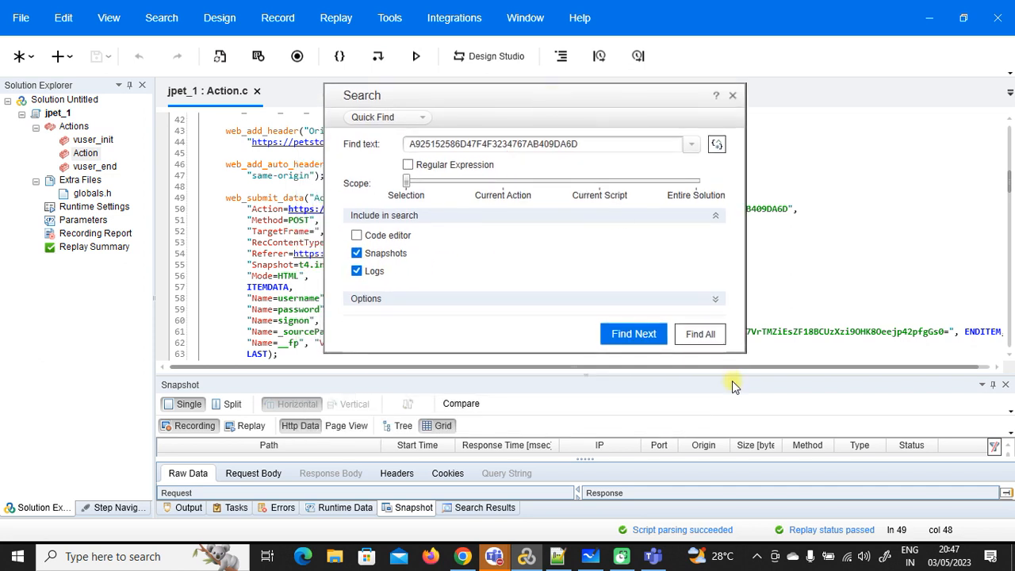
click(696, 336)
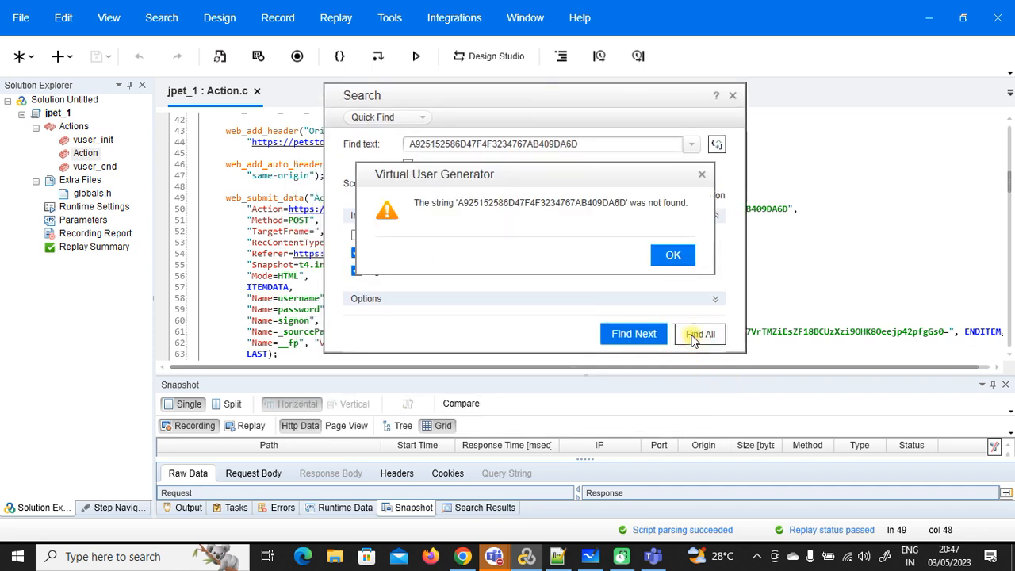
click(676, 256)
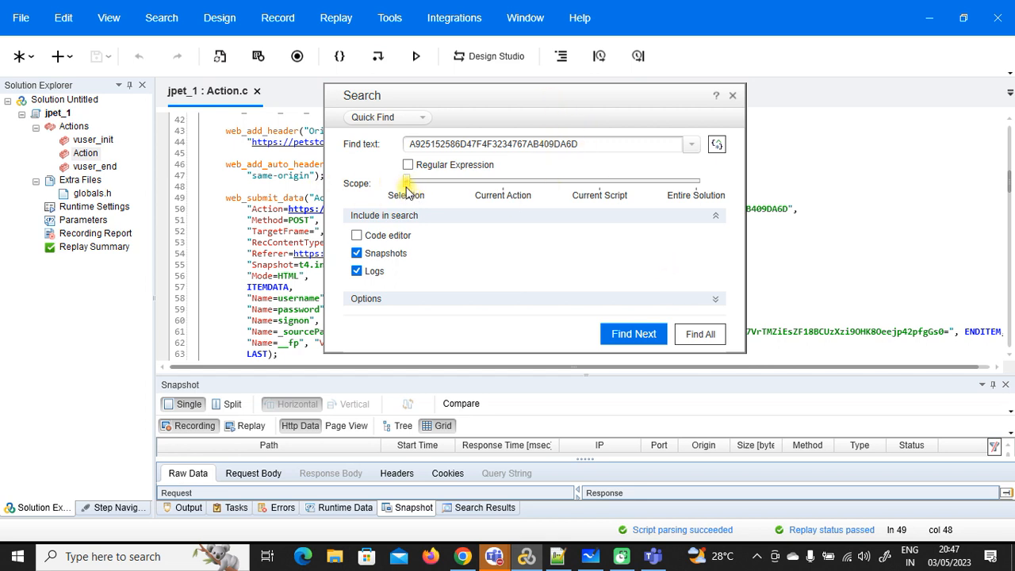
Step: Set the search scope to Current Script and find all 175 occurrences
click(600, 187)
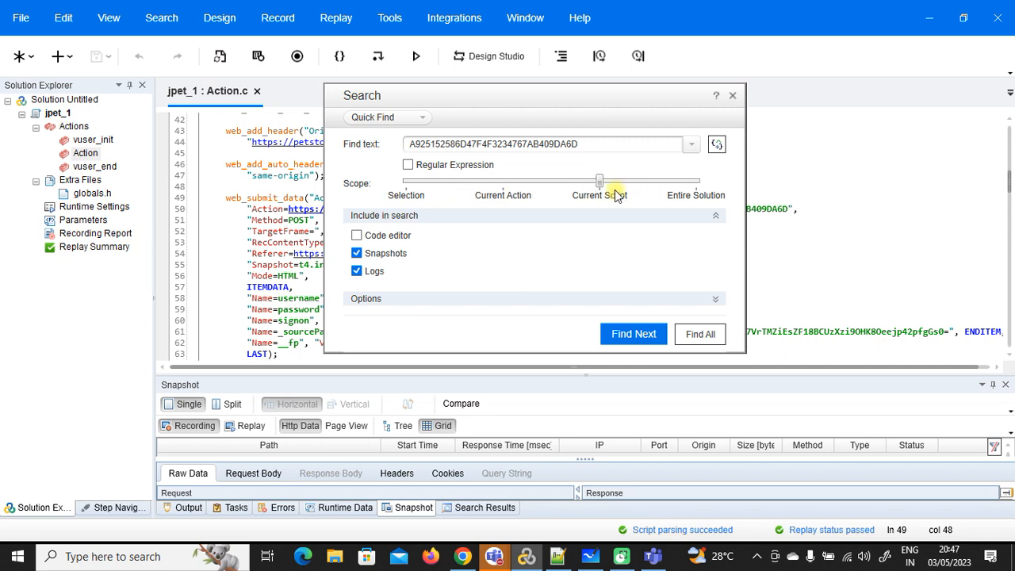
click(497, 183)
click(691, 183)
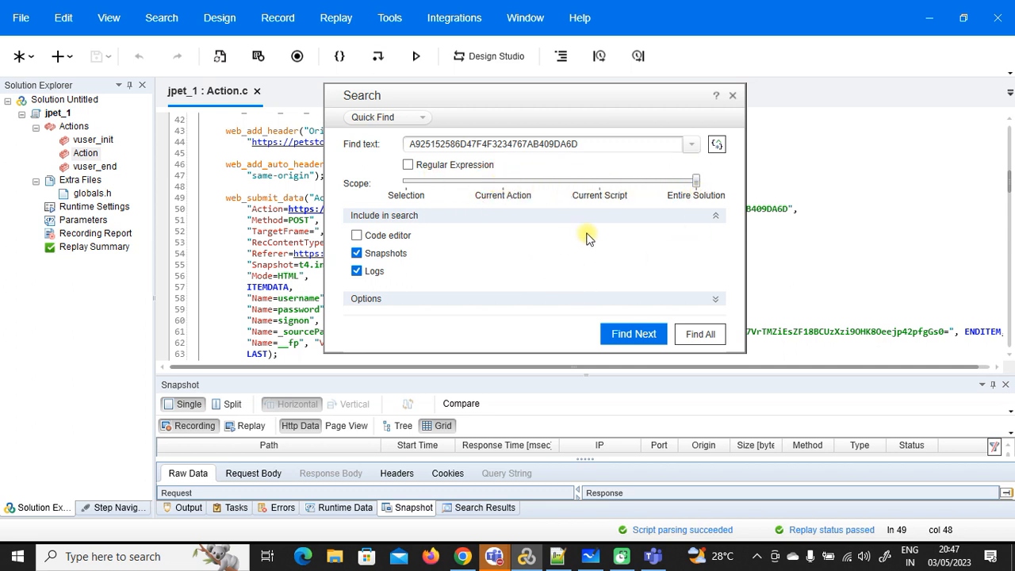
click(502, 182)
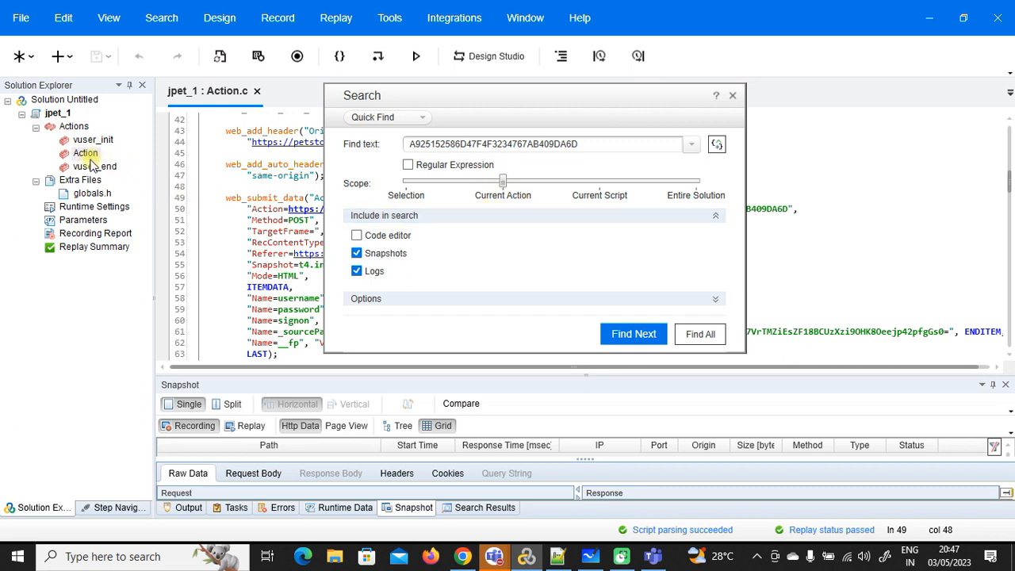
click(599, 182)
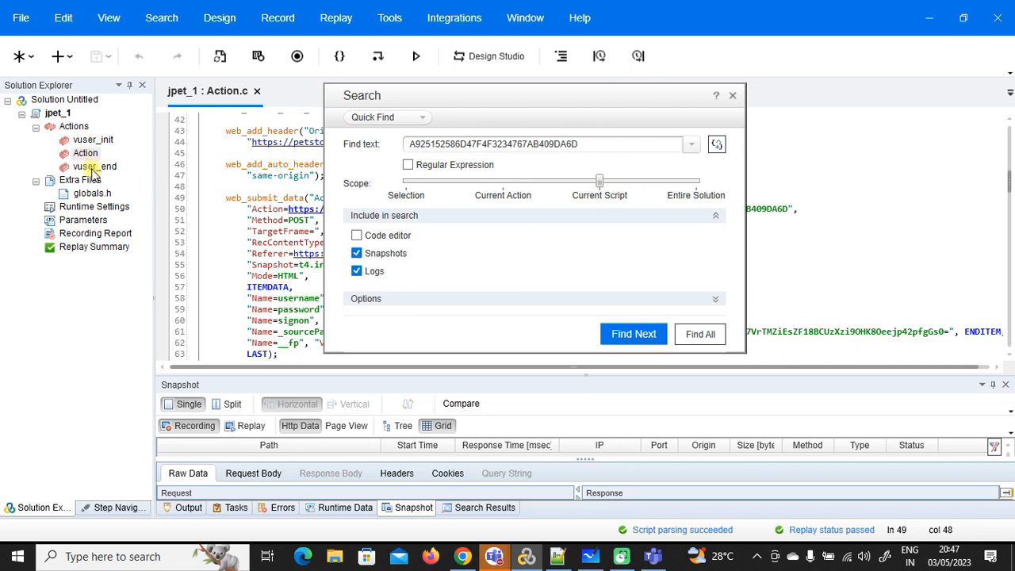
double_click(578, 148)
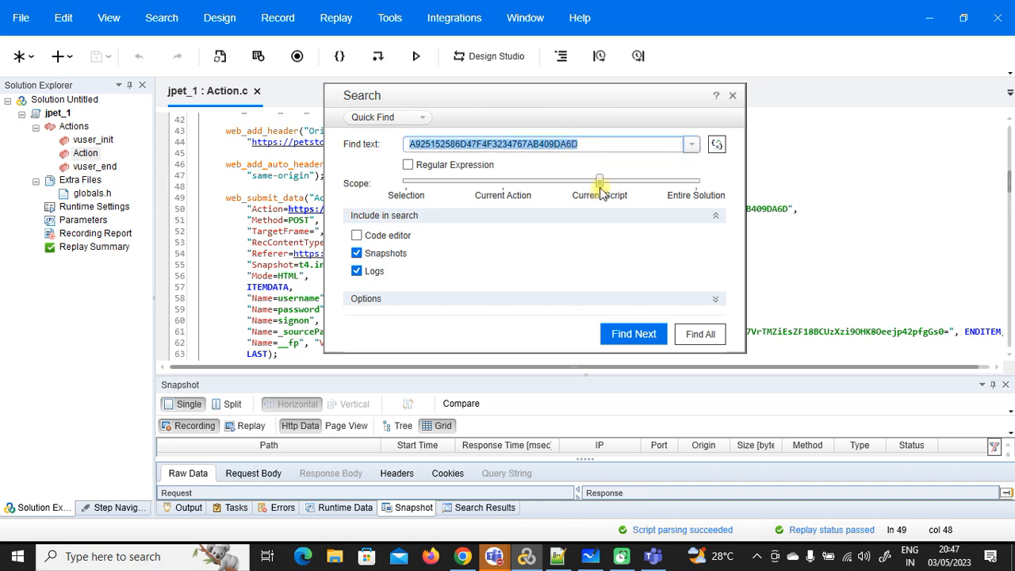
click(697, 335)
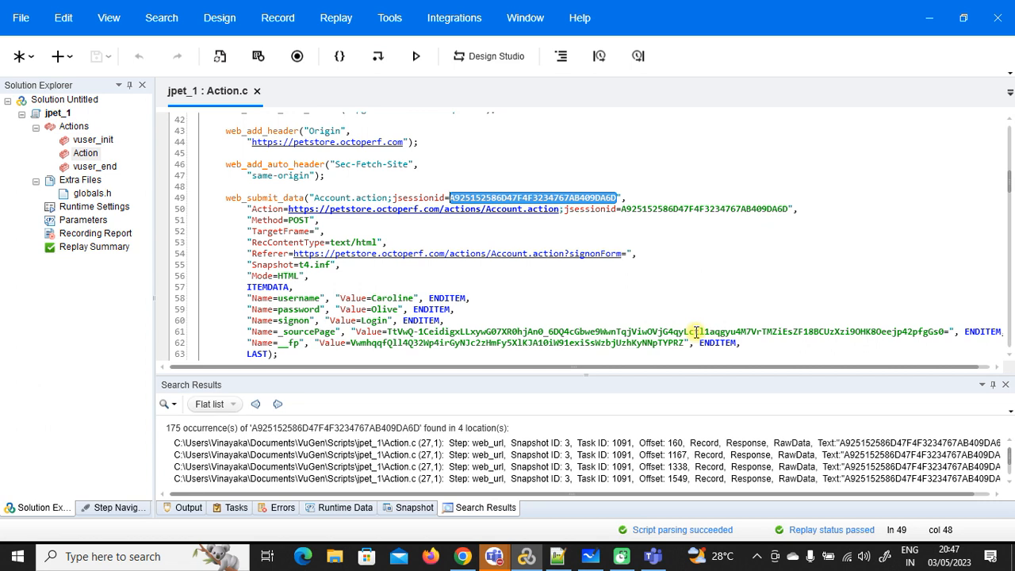
Step: Search the selected session ID within the selection only
key(ctrl+f)
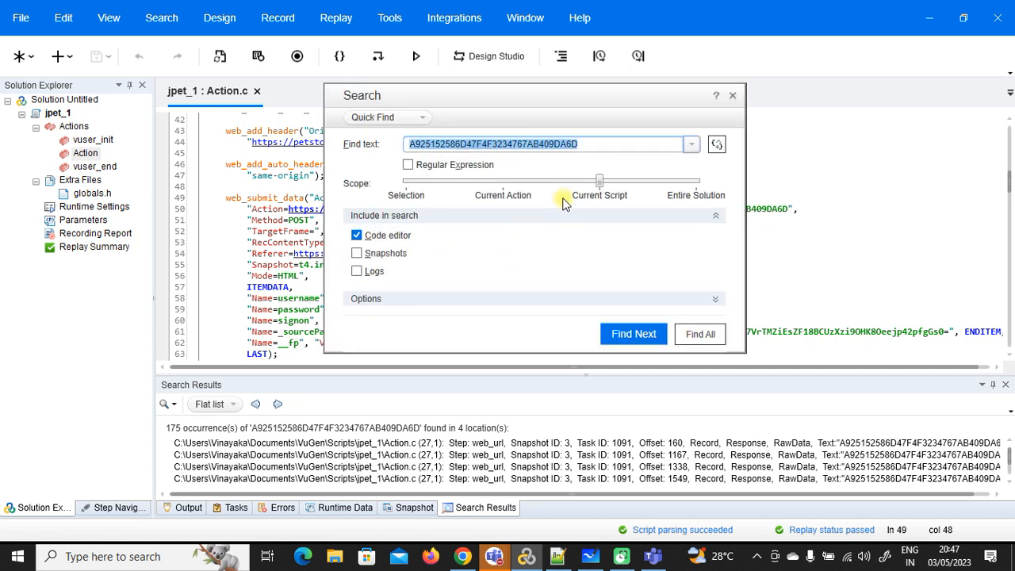
drag(598, 184, 406, 182)
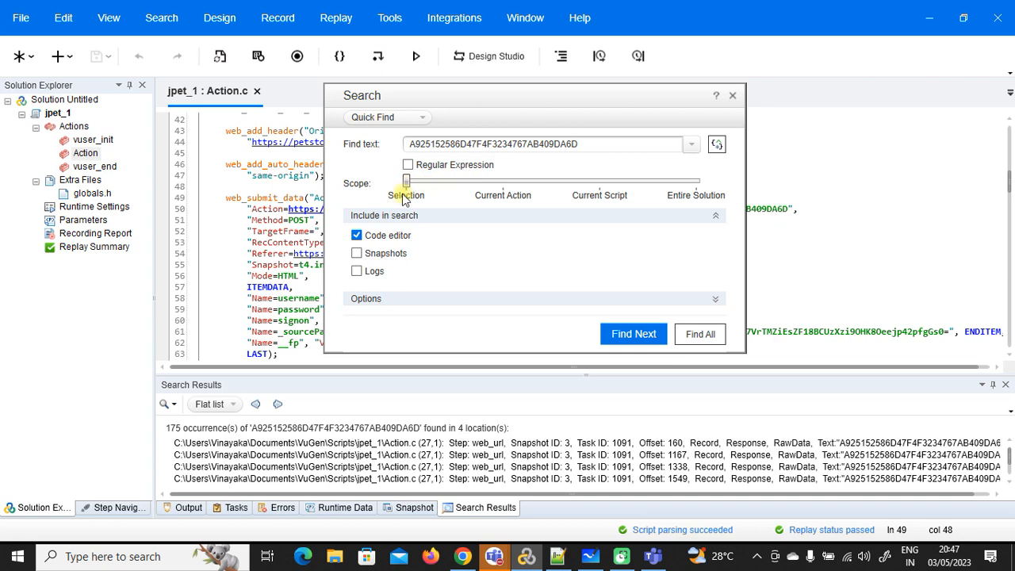
click(702, 333)
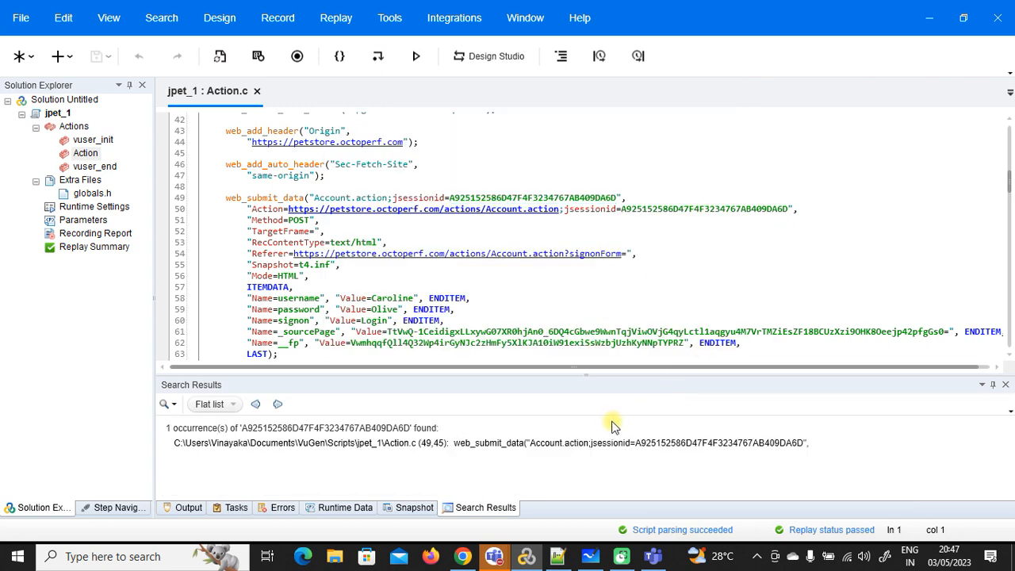
drag(618, 198, 452, 196)
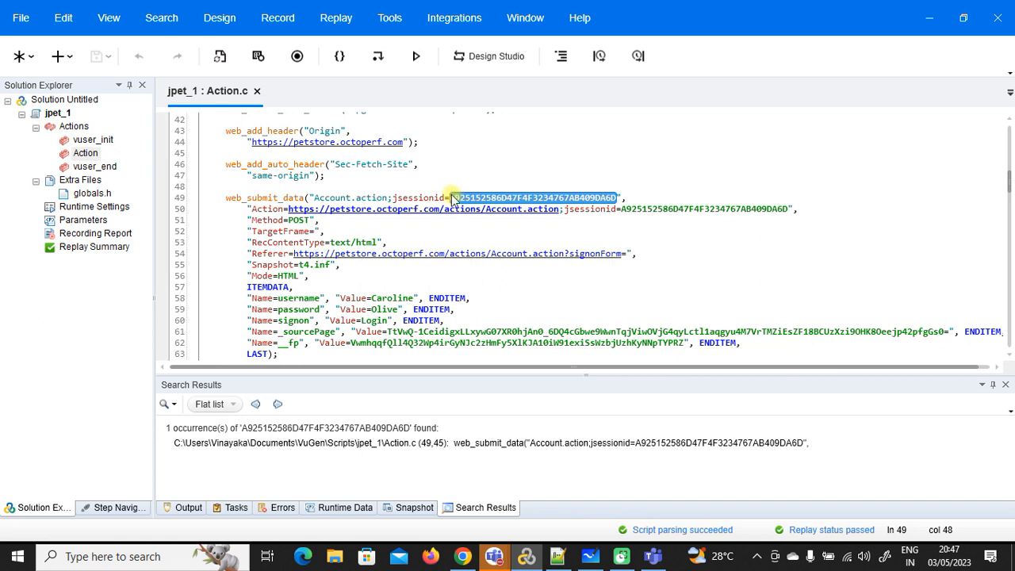
key(ctrl+h)
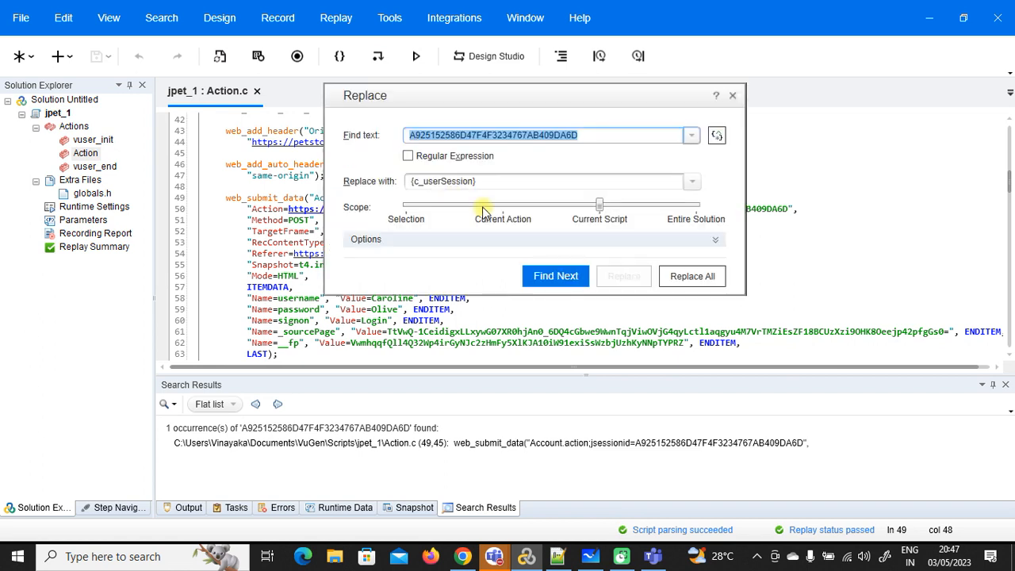
click(734, 95)
Step: Search the whole script code and inspect the two matches on lines 49 and 50
key(ctrl+f)
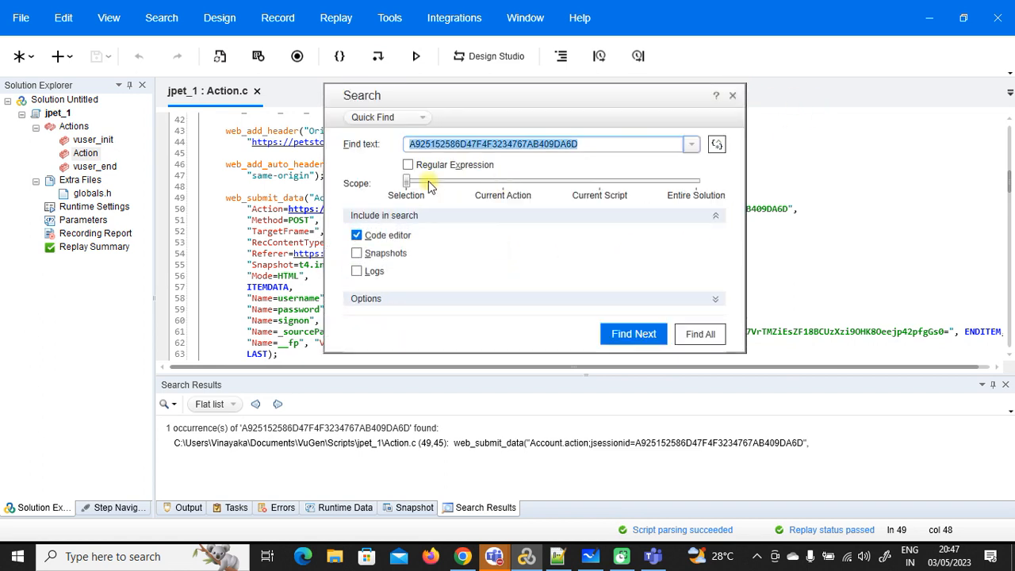
drag(406, 184, 458, 194)
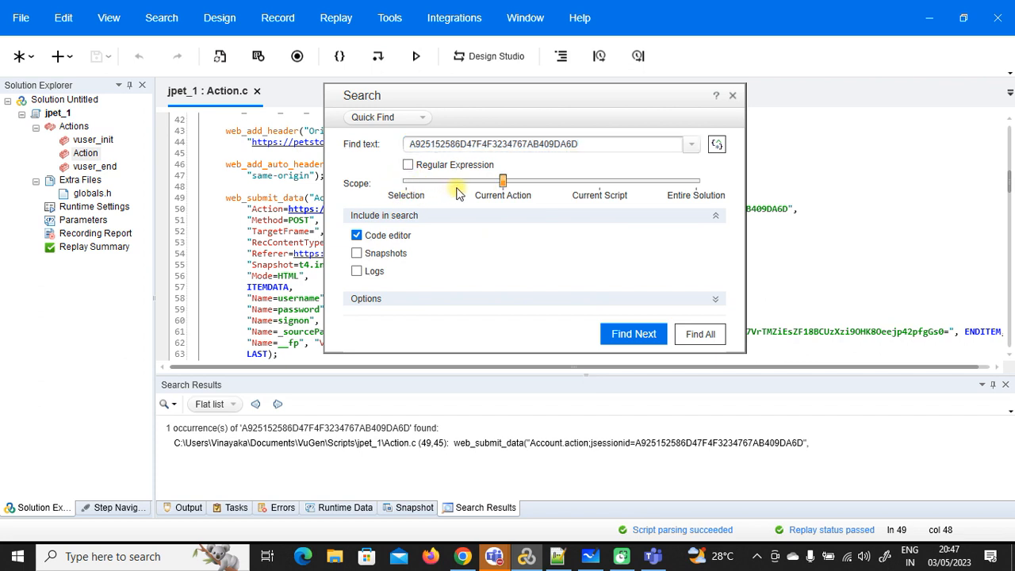
click(598, 184)
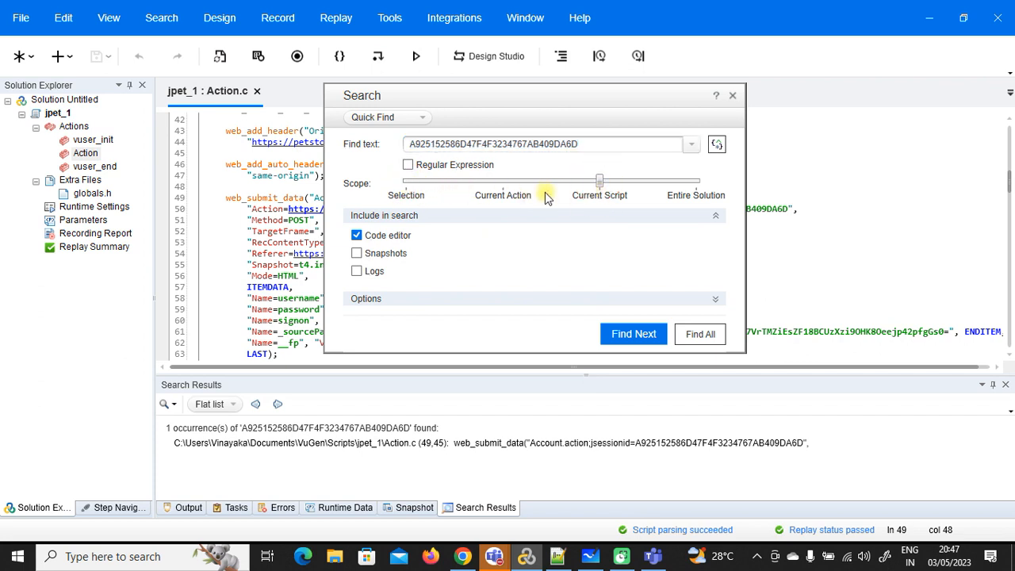
click(700, 335)
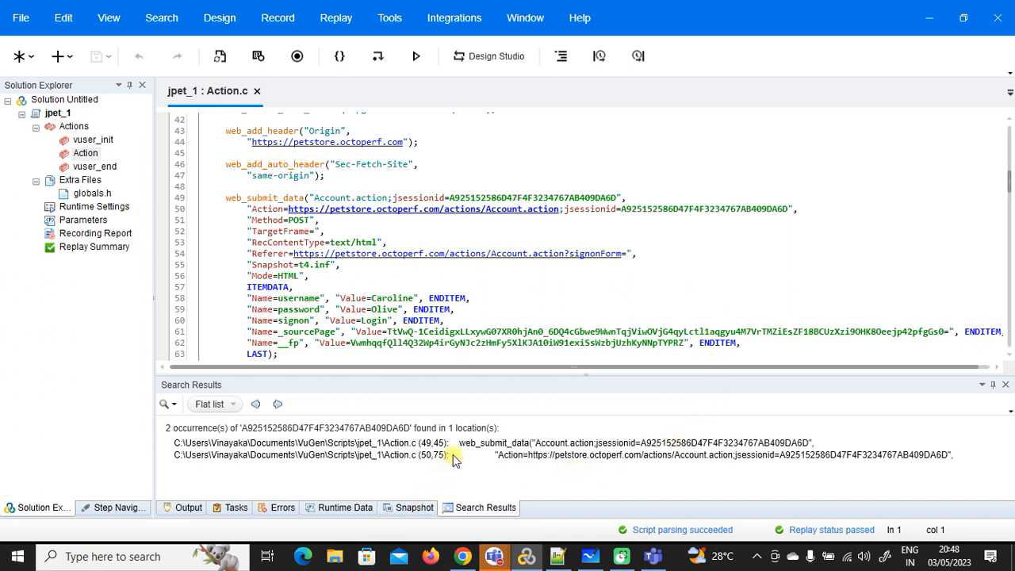
click(617, 444)
click(623, 455)
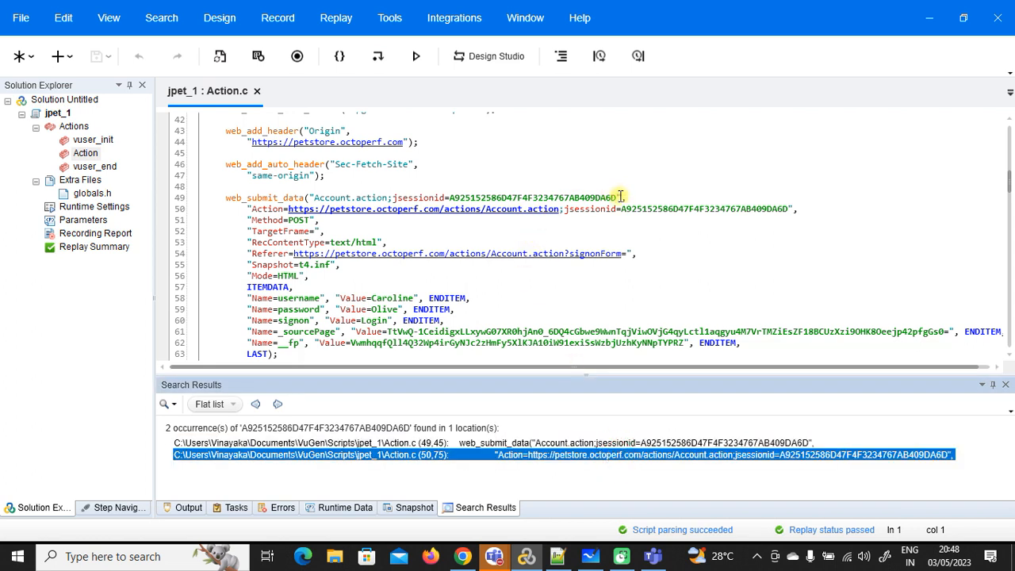
Step: Reselect the session ID and start a new search excluding the script code
drag(616, 197, 452, 199)
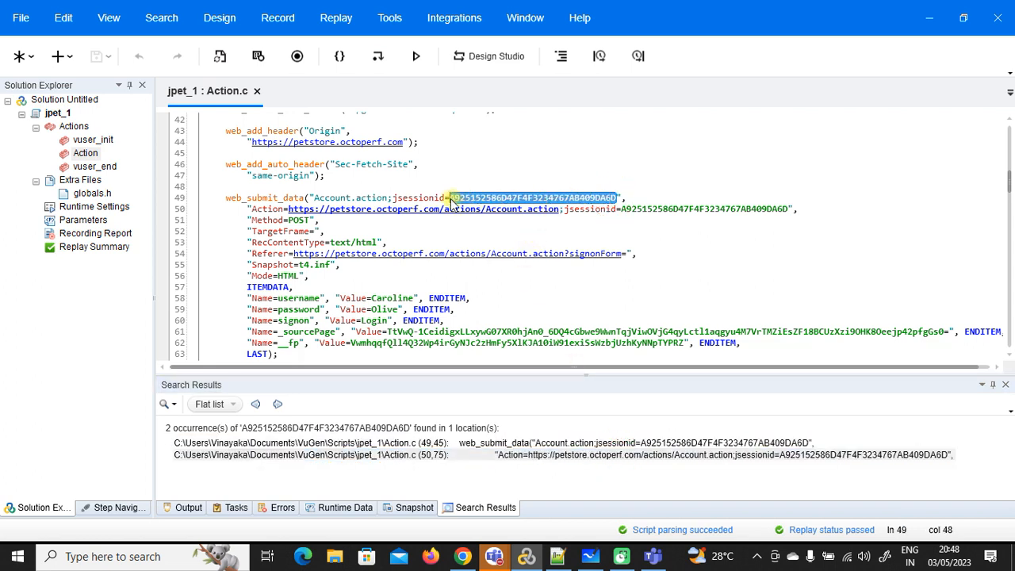
key(ctrl+f)
click(356, 235)
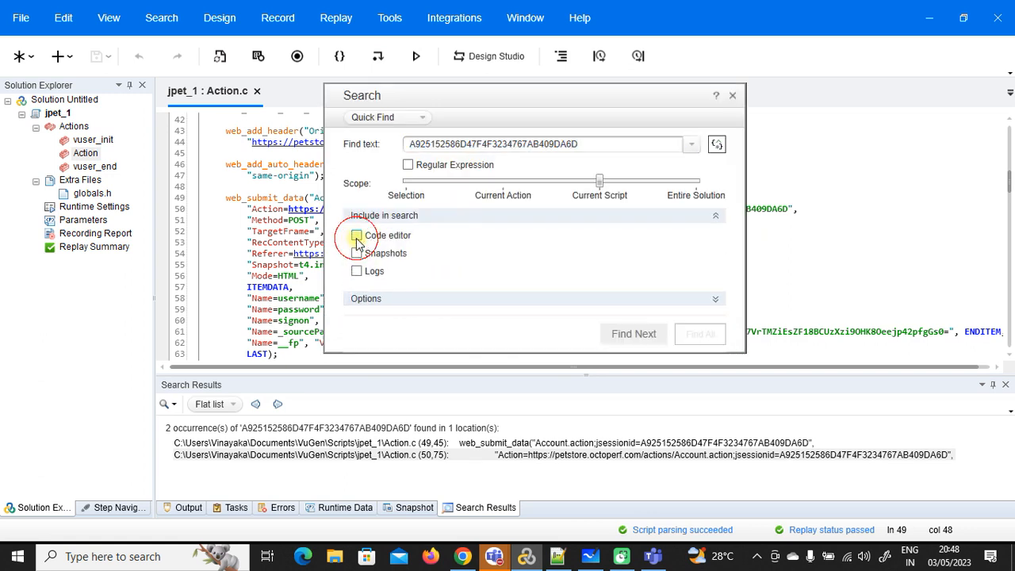
Step: Find the session ID in snapshots and logs, then open the Offset 867 Response Body match
click(357, 254)
click(357, 271)
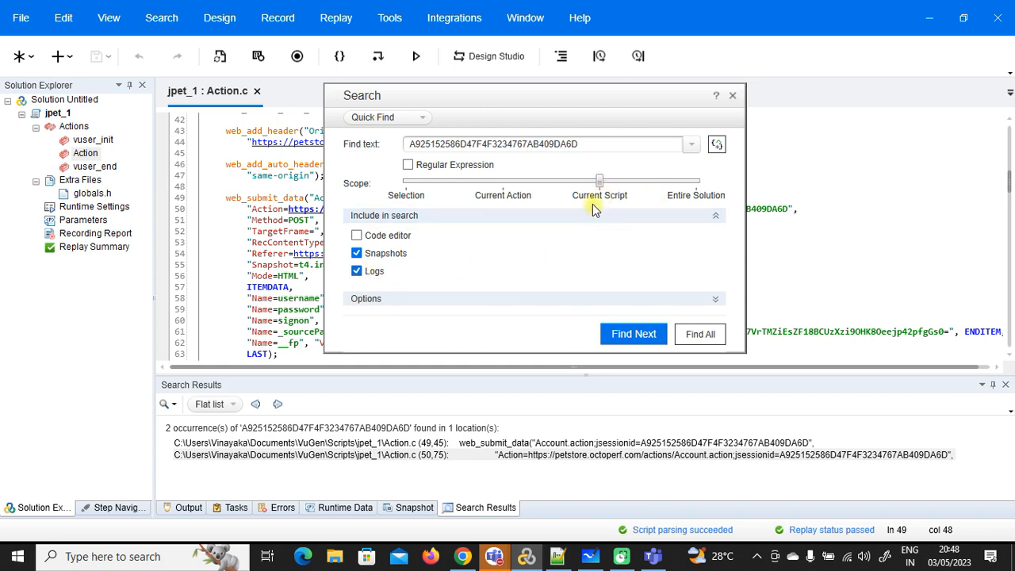
click(700, 335)
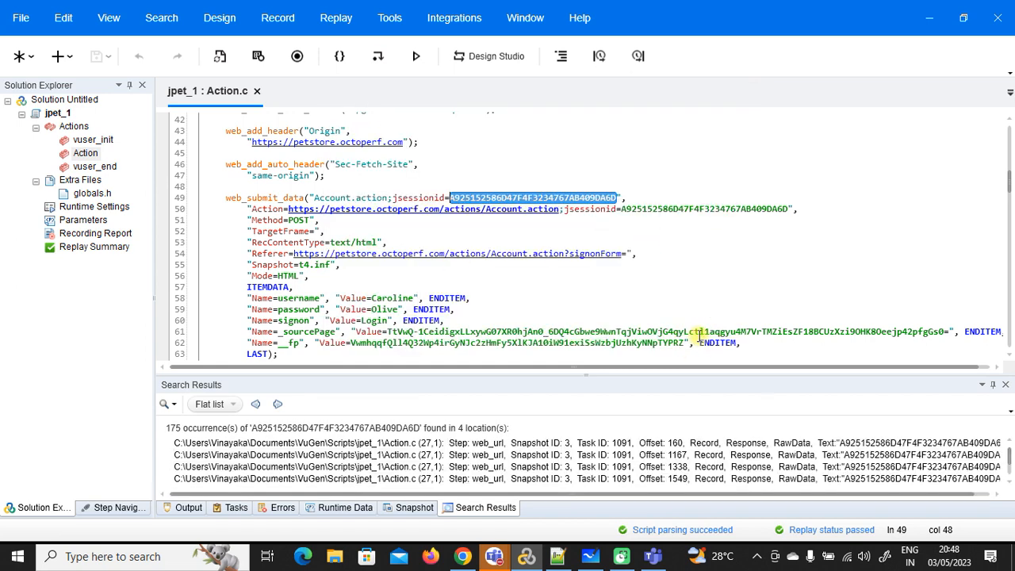
drag(591, 377, 591, 307)
scroll(681, 177, down, 2)
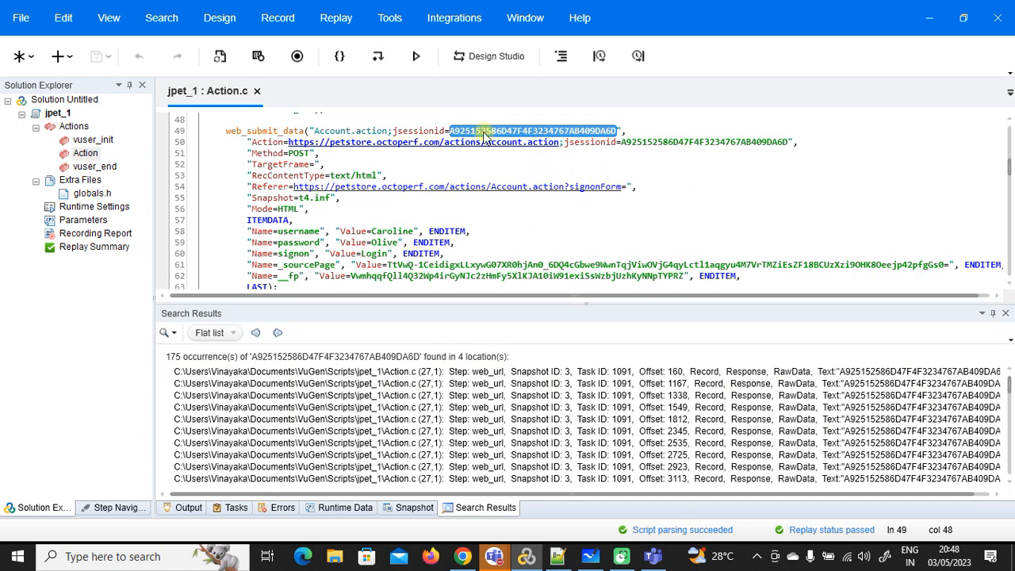
scroll(578, 408, down, 5)
scroll(587, 409, down, 5)
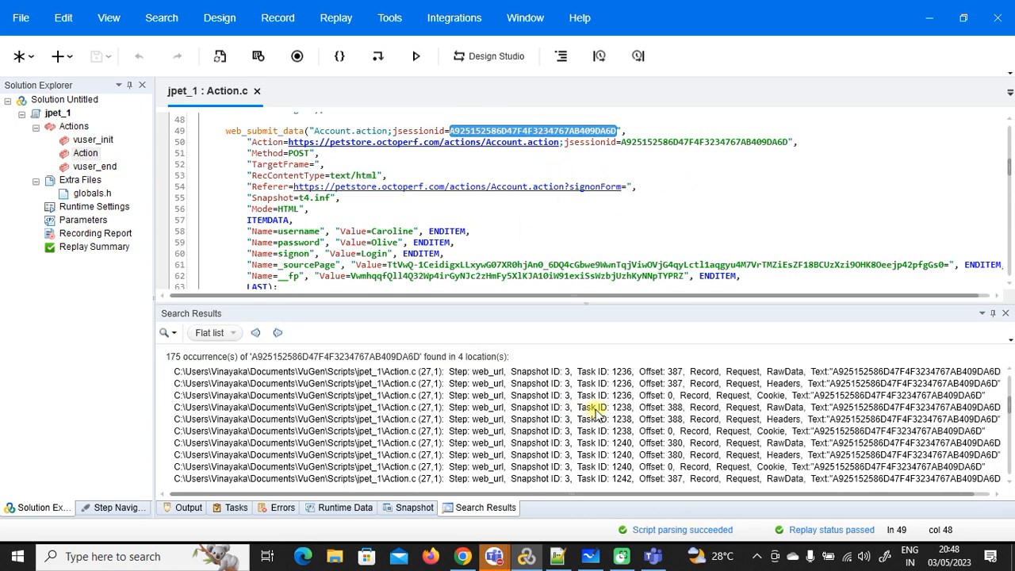
drag(1009, 418, 1011, 379)
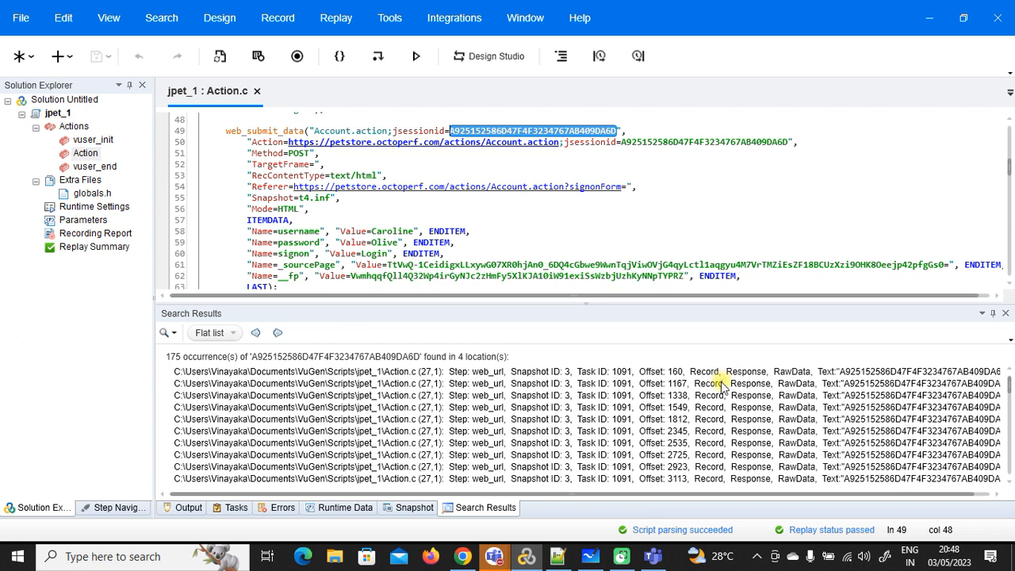
scroll(723, 386, down, 2)
click(732, 443)
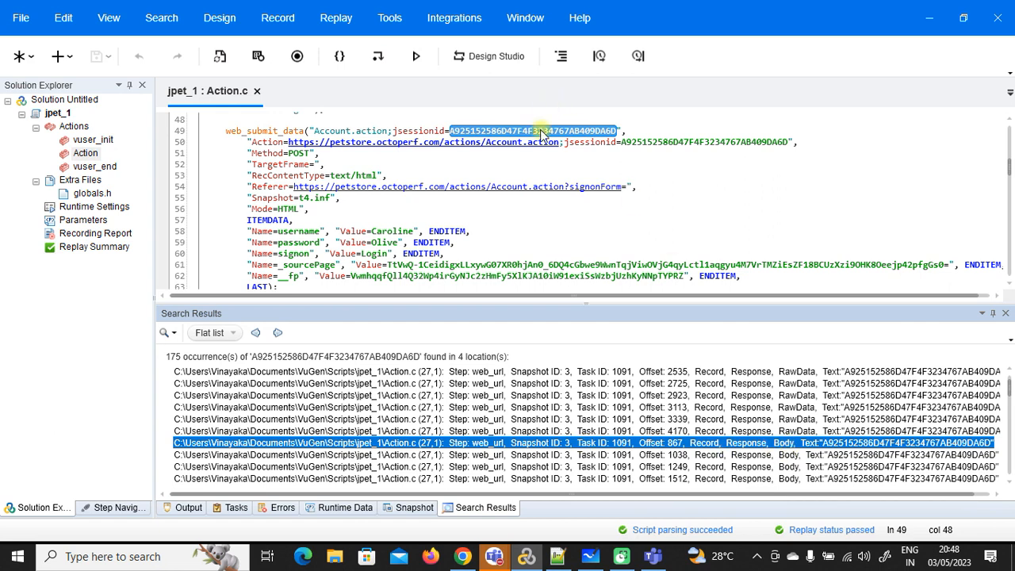
double_click(781, 443)
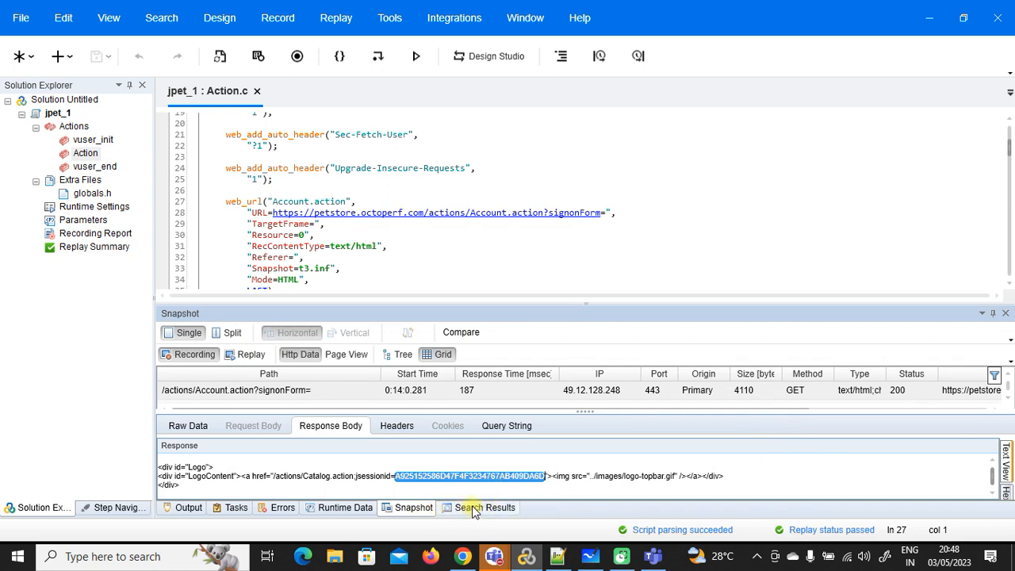
Step: Review the matched response body and insert a new line above the web_url step on line 27
click(473, 510)
double_click(739, 441)
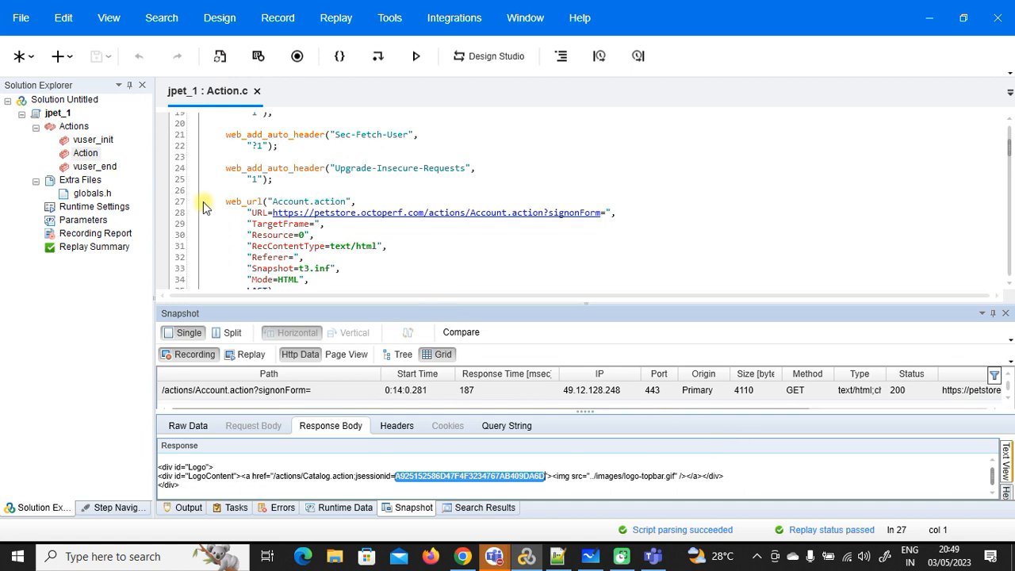
click(473, 508)
double_click(718, 444)
click(205, 202)
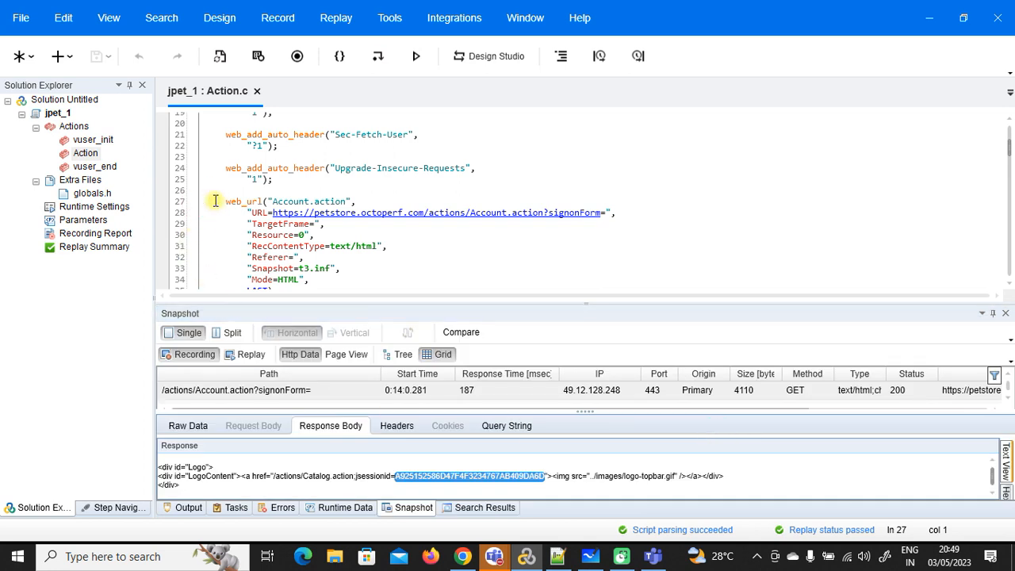
key(Return)
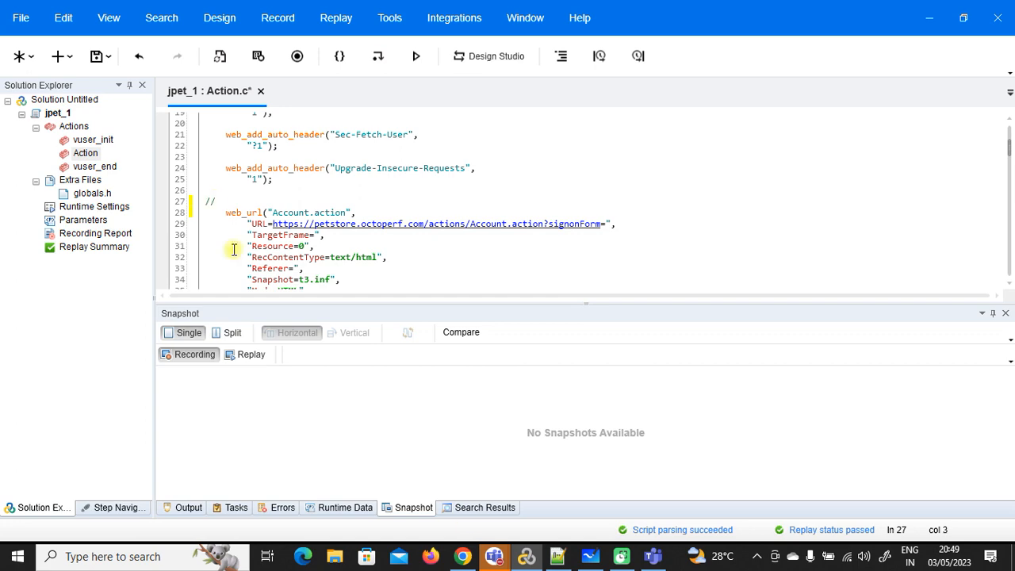
Step: Copy the LogoContent response line and paste it into the comment on line 27
click(480, 507)
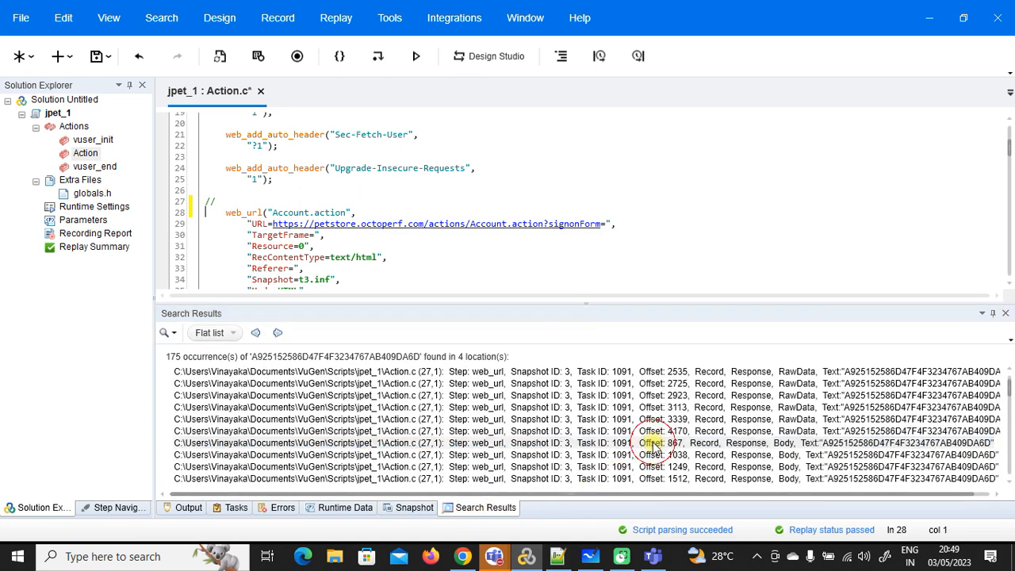
double_click(651, 444)
click(723, 476)
drag(723, 476, 153, 475)
key(ctrl+c)
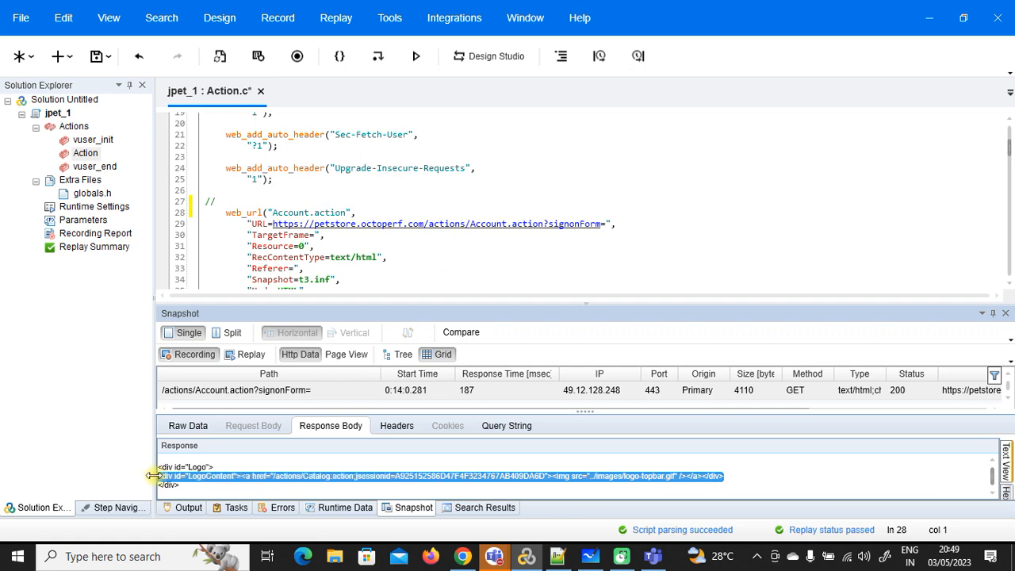
click(256, 198)
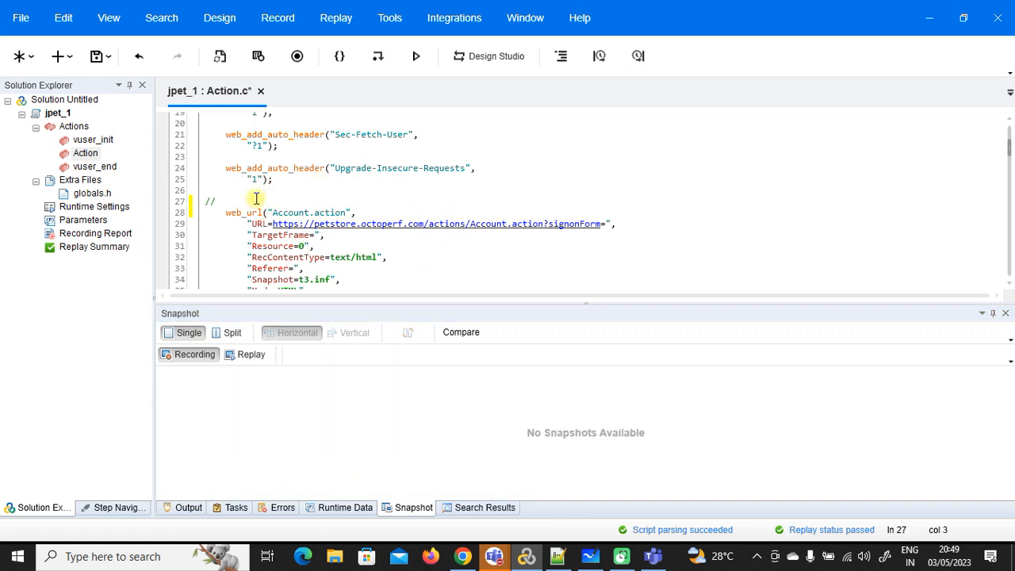
key(ctrl+v)
Step: Select the pasted LogoContent comment on line 27 for copying
click(485, 507)
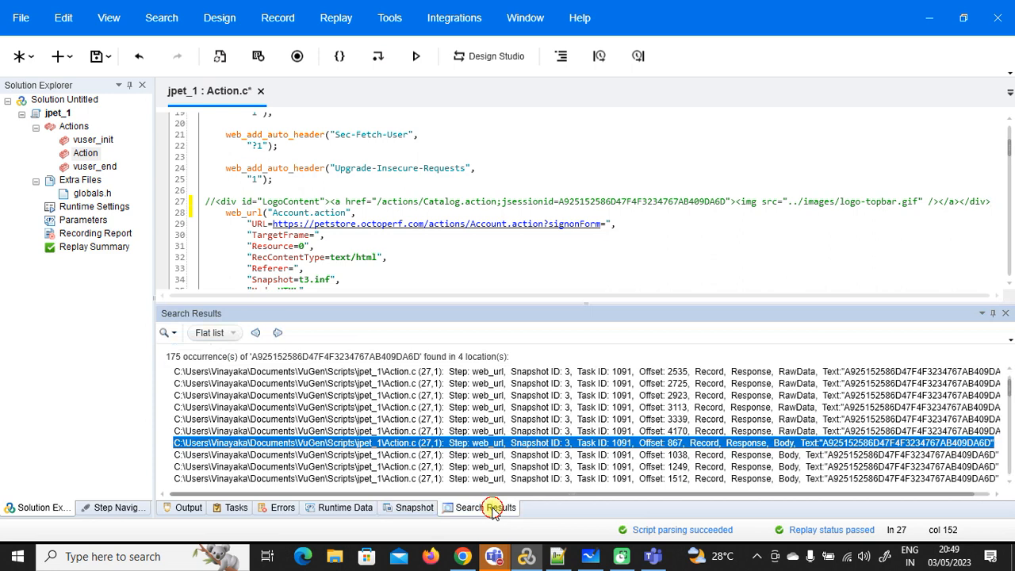
double_click(556, 446)
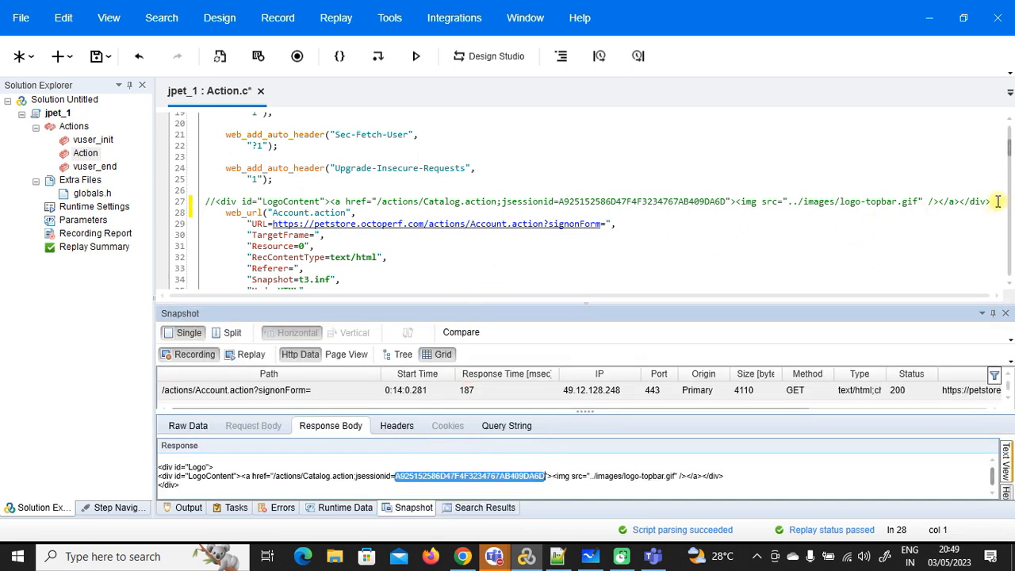
drag(997, 202, 208, 198)
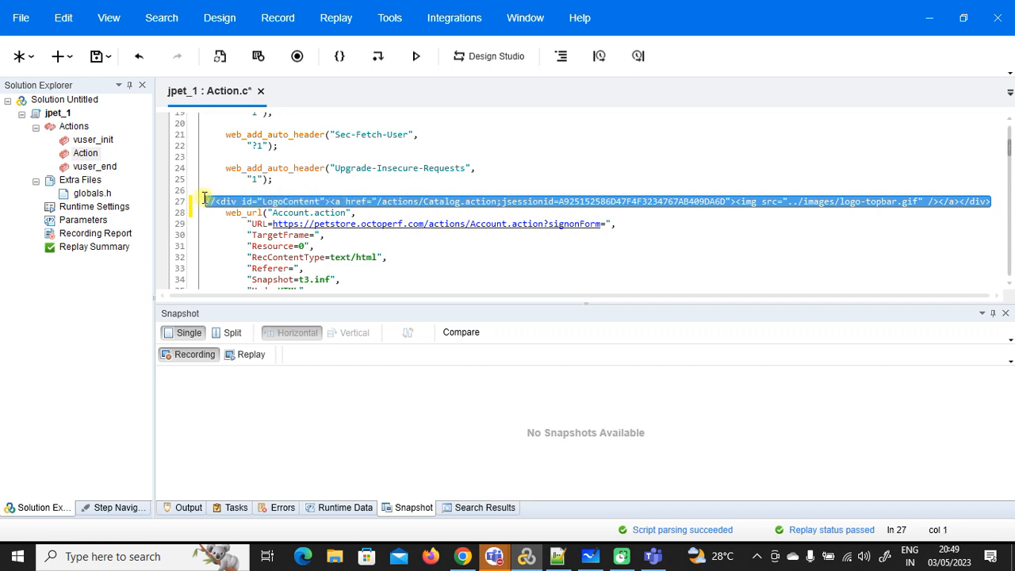
click(558, 556)
Step: Paste the copied LogoContent HTML line into the new 1 tab below the notes
click(117, 62)
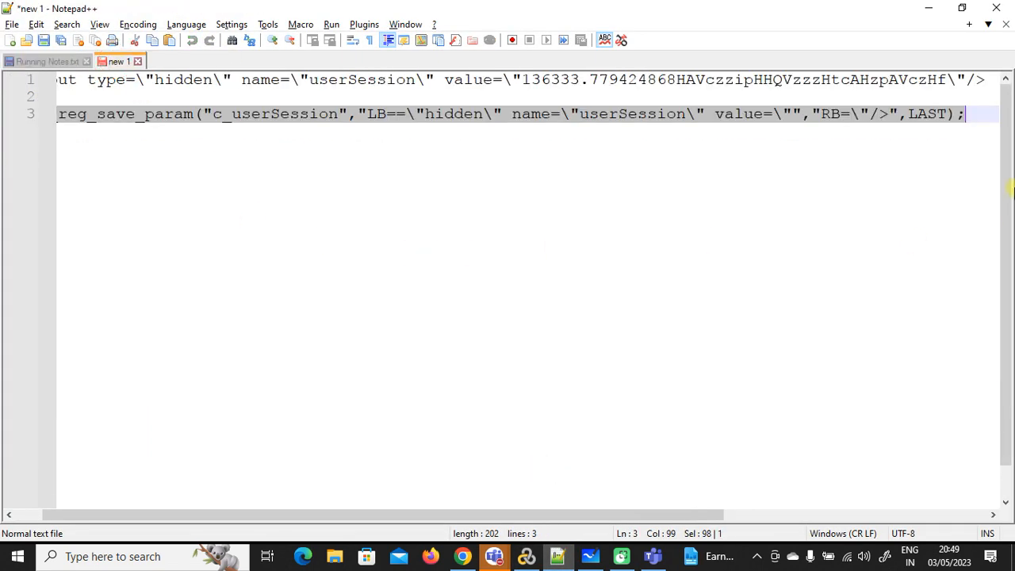
click(980, 117)
key(ctrl+v)
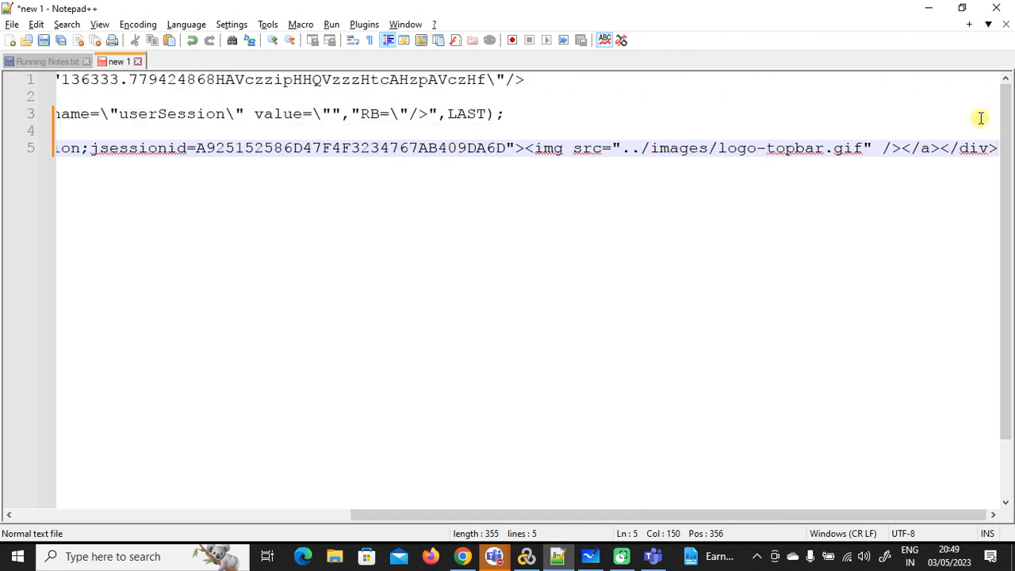
Step: Select the left-boundary text ending just before the session value on line 5
drag(504, 148, 196, 147)
drag(545, 516, 356, 521)
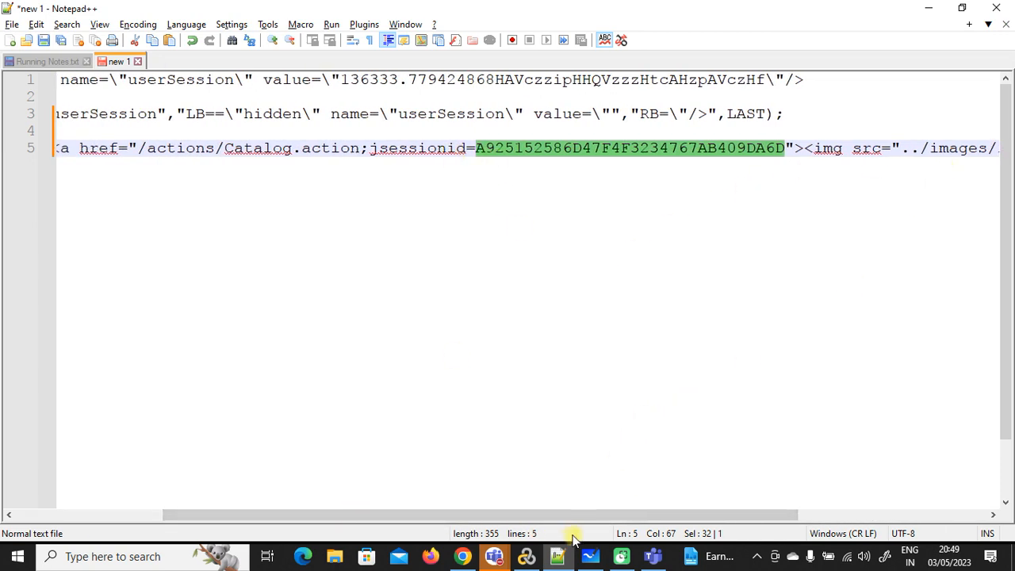
drag(571, 515, 399, 500)
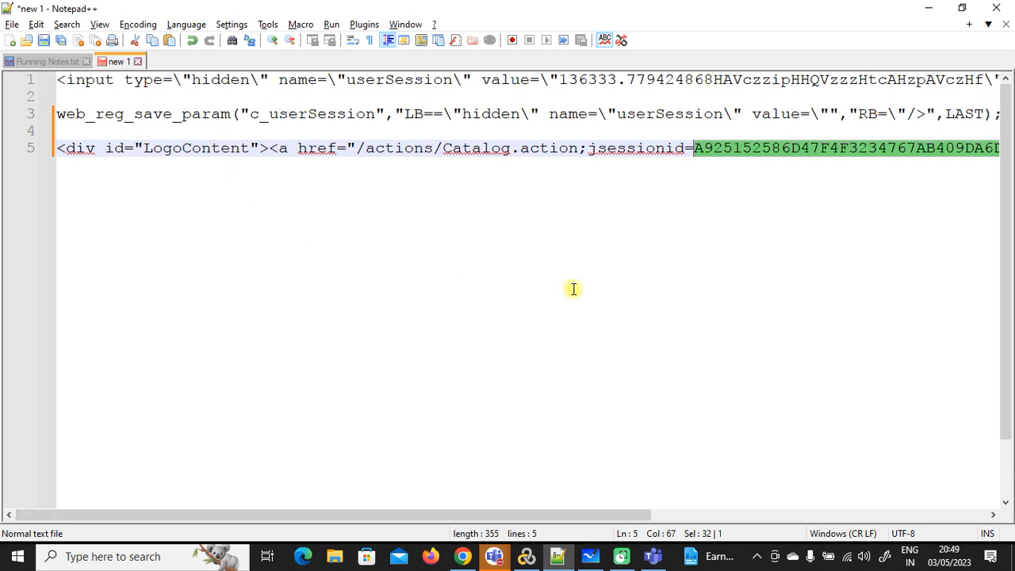
click(691, 147)
drag(692, 147, 346, 156)
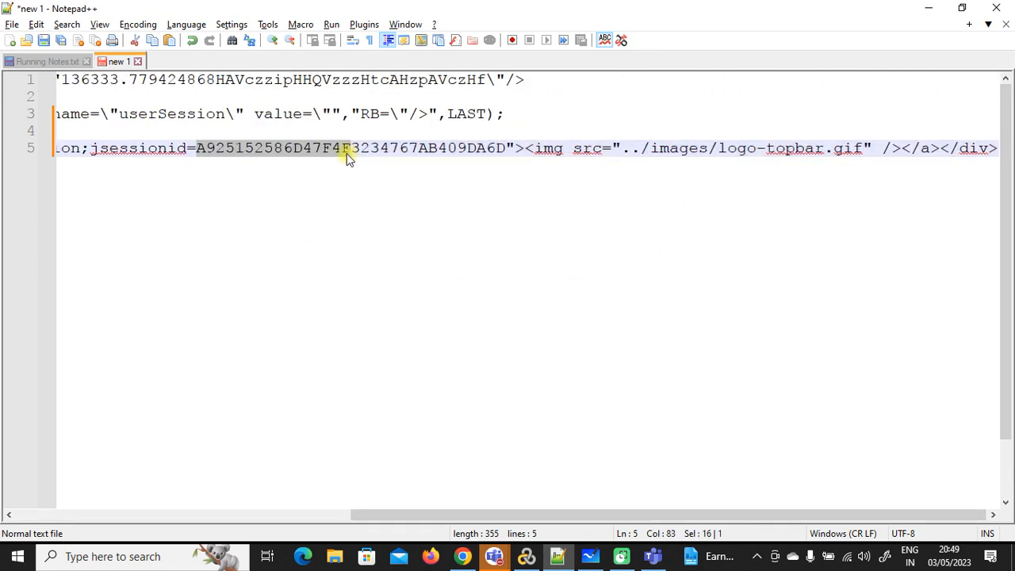
drag(468, 514, 98, 487)
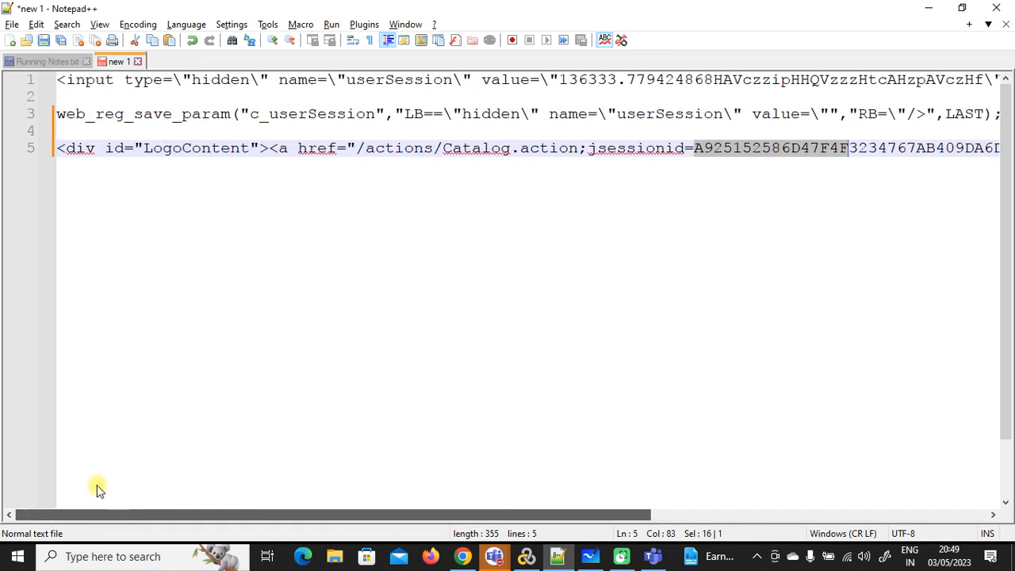
click(694, 149)
drag(694, 149, 147, 148)
key(ctrl+c)
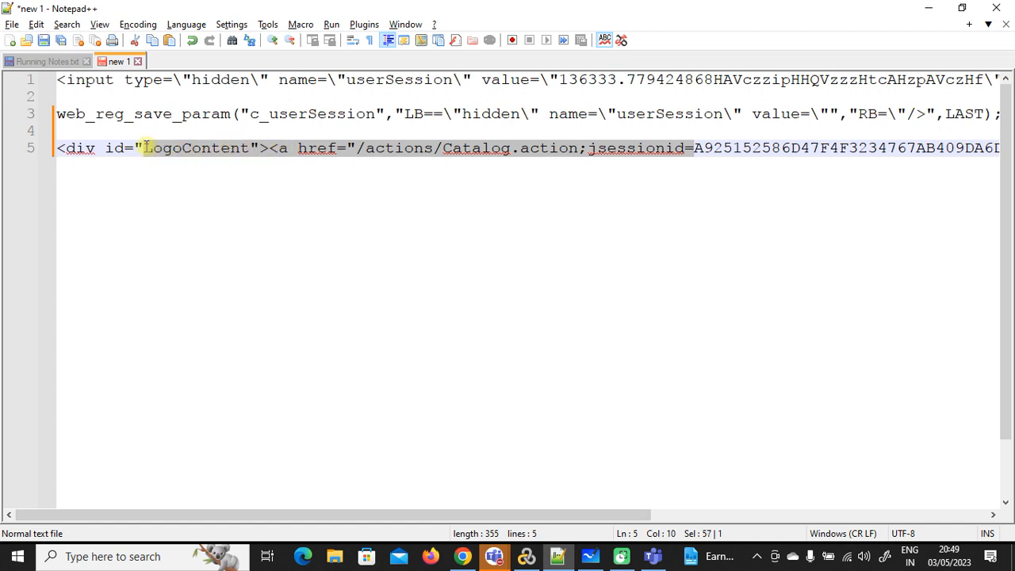
click(205, 212)
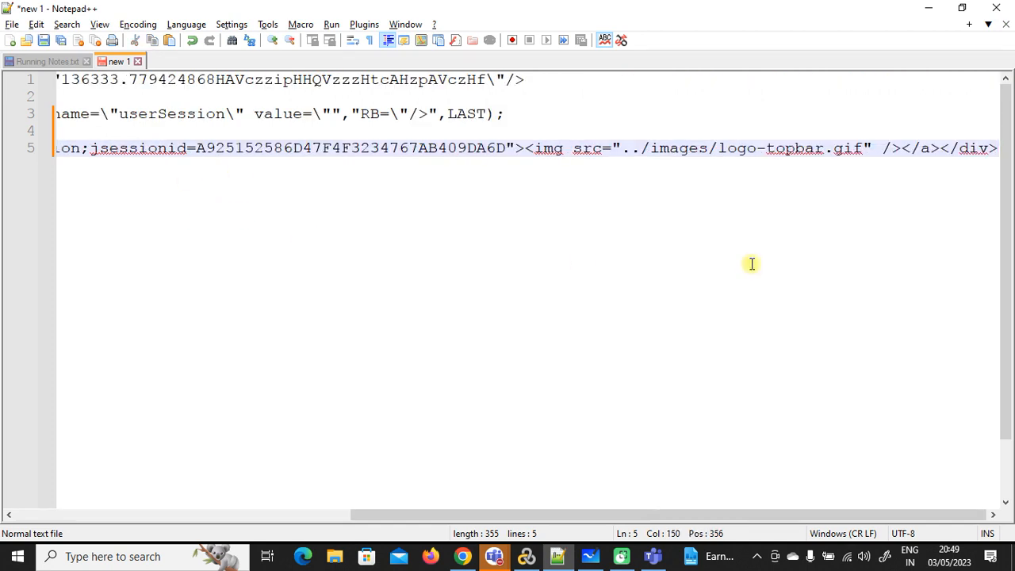
Step: Add the left-boundary line LB=LogoContent"><a href="/actions/Catalog.action;jsessionid=
key(Return)
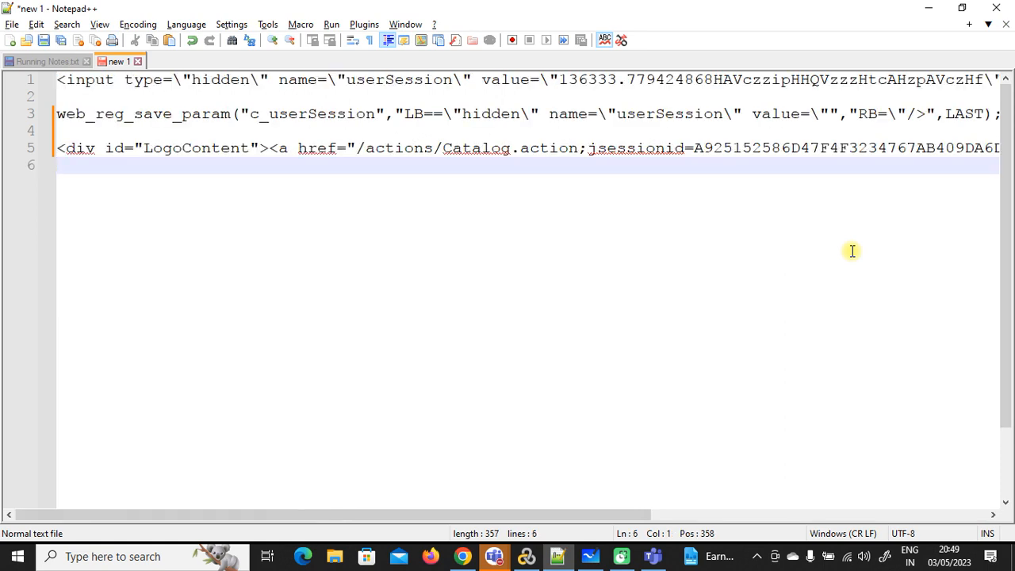
key(Return)
key(Return)
text(LB=)
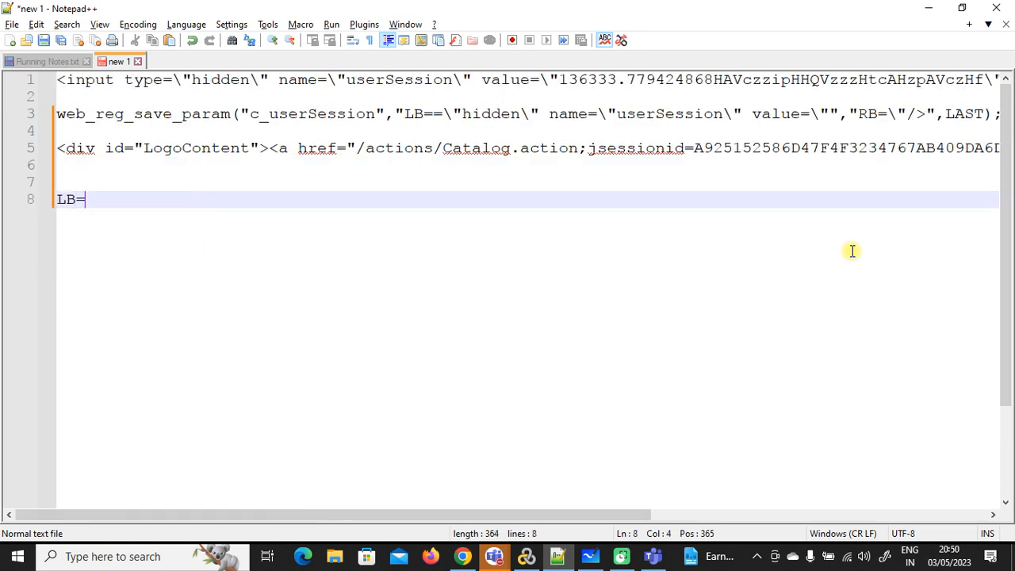
key(ctrl+v)
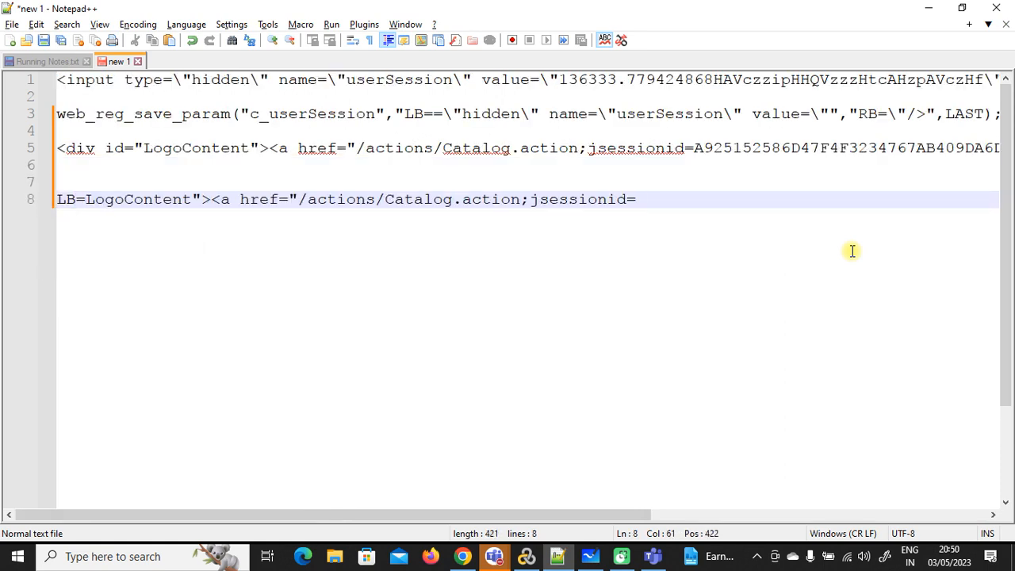
Step: Add the right-boundary line RB="><img src=" below it
key(Return)
text(RB=)
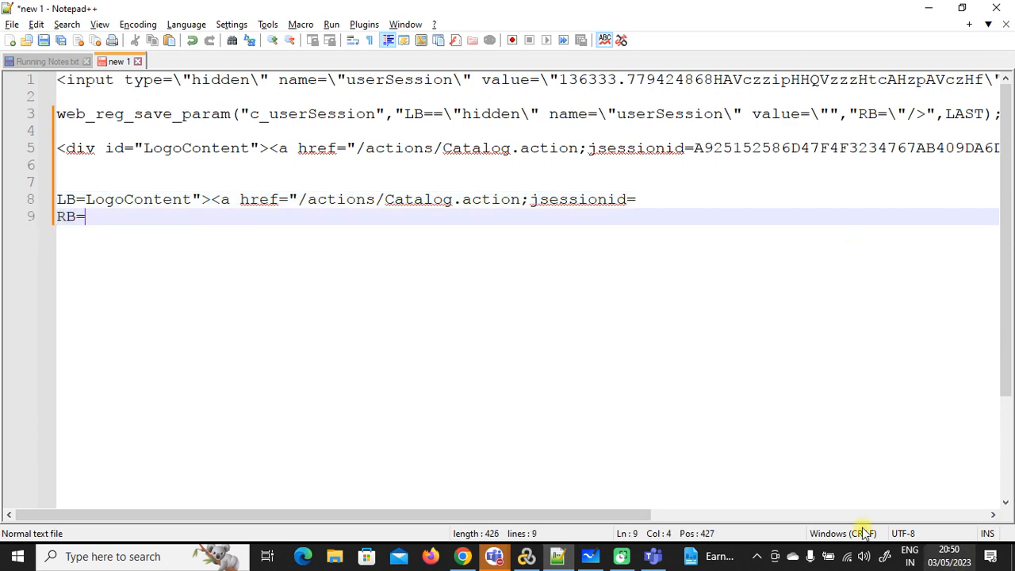
drag(605, 516, 711, 517)
drag(825, 514, 821, 513)
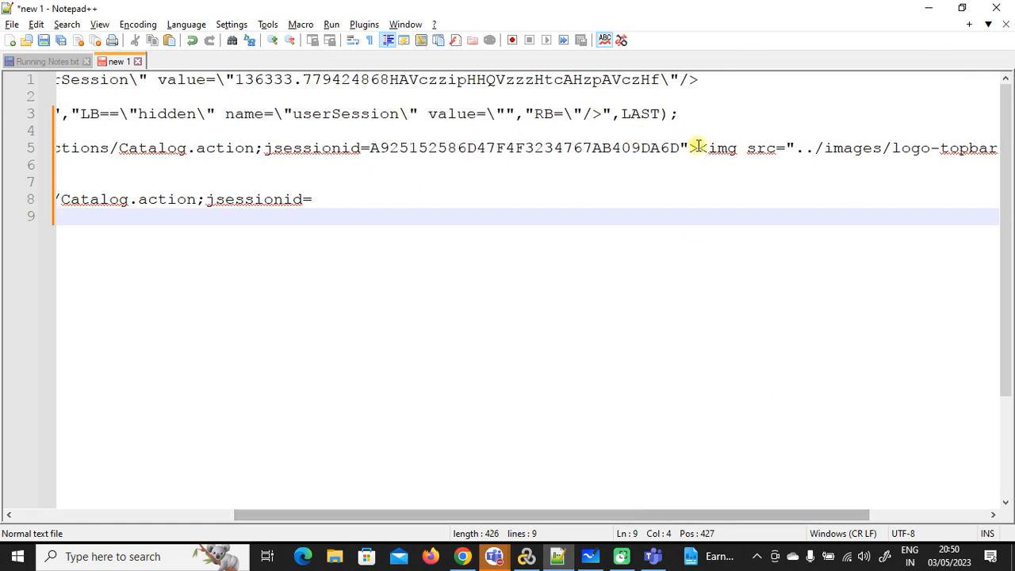
drag(680, 147, 795, 148)
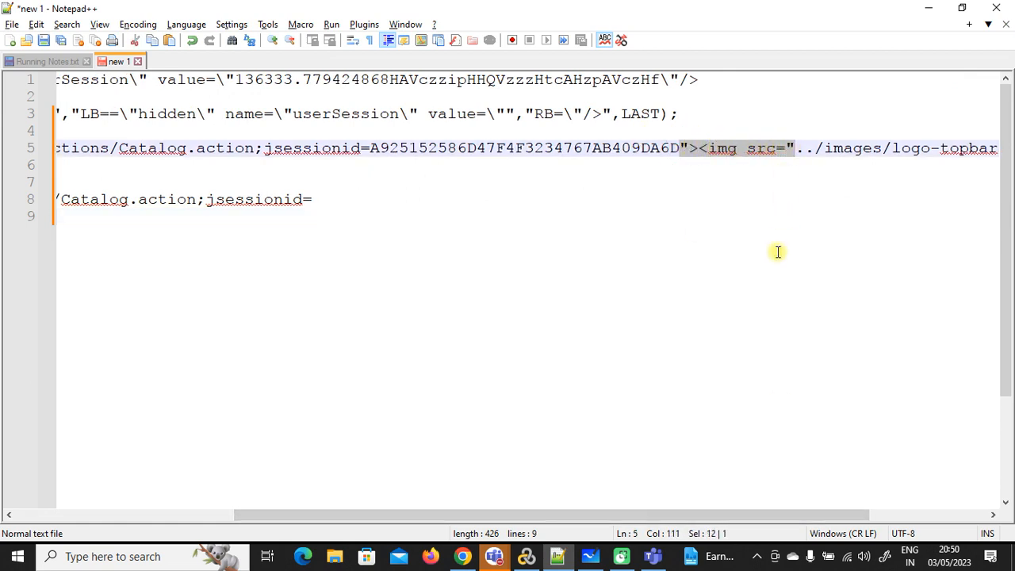
drag(577, 513, 264, 513)
click(105, 210)
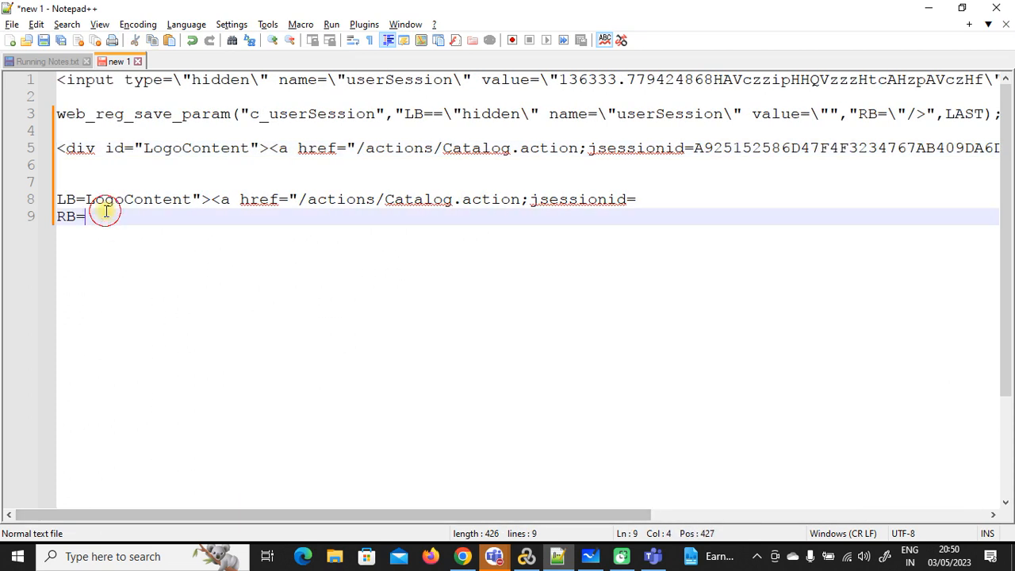
text("><img src=")
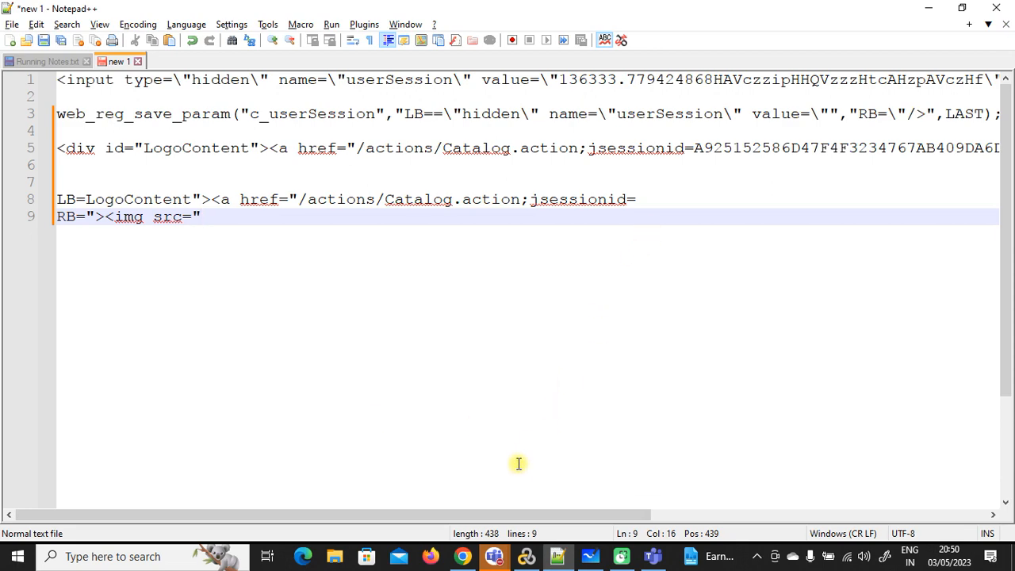
drag(507, 517, 524, 516)
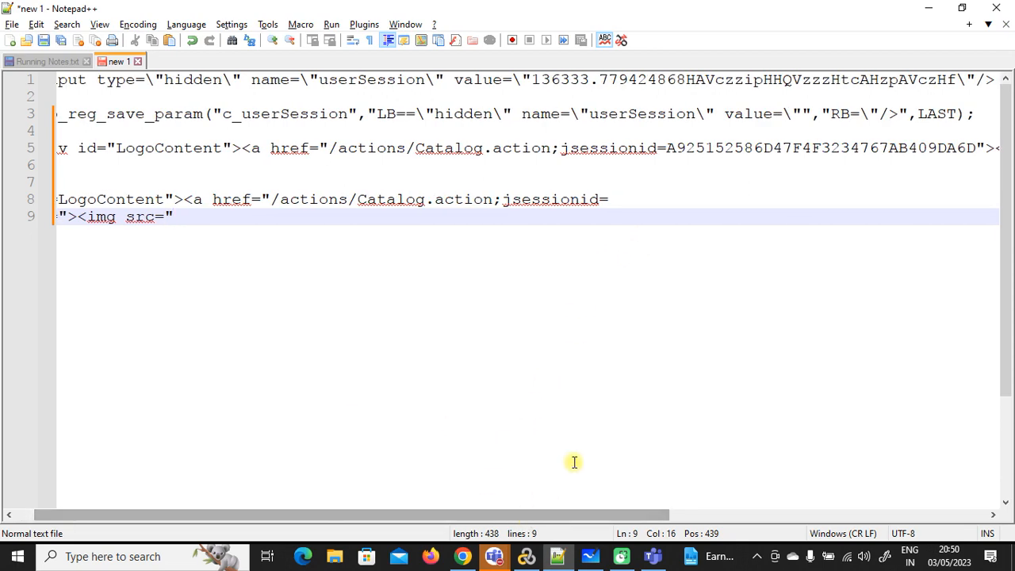
click(525, 556)
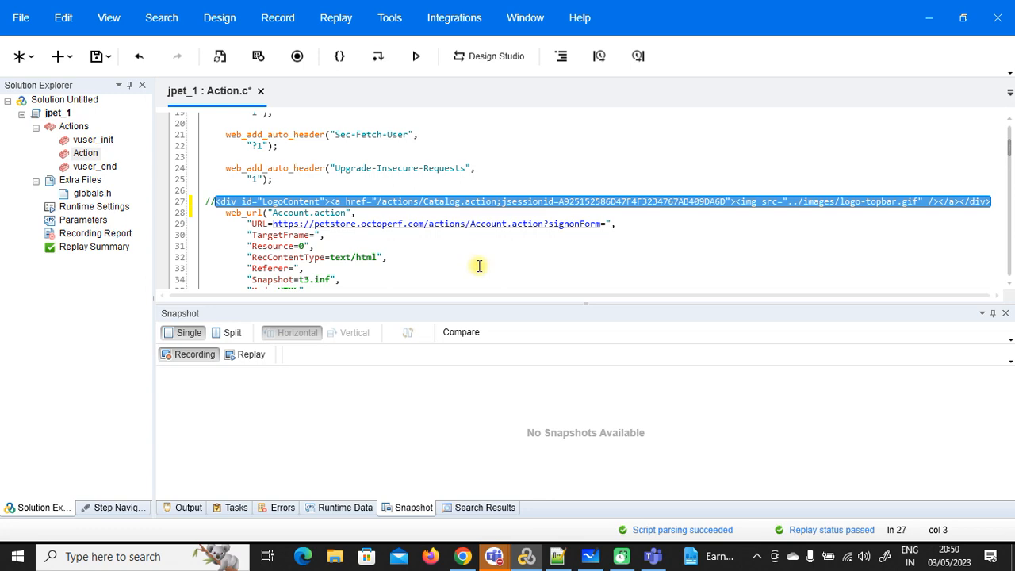
Step: Copy the LogoContent HTML line on line 5 and paste a duplicate onto line 6
click(928, 17)
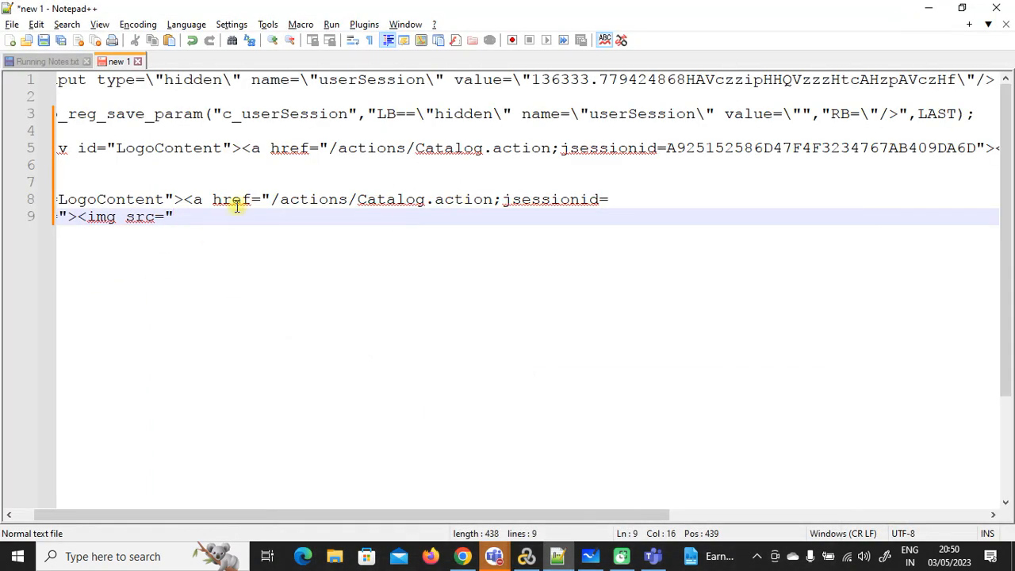
drag(302, 516, 227, 514)
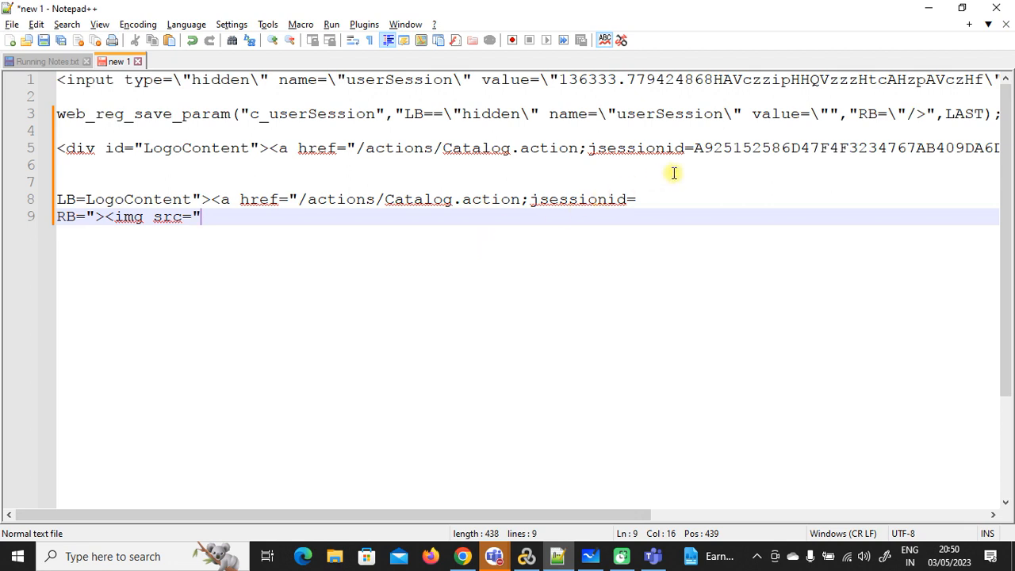
click(692, 149)
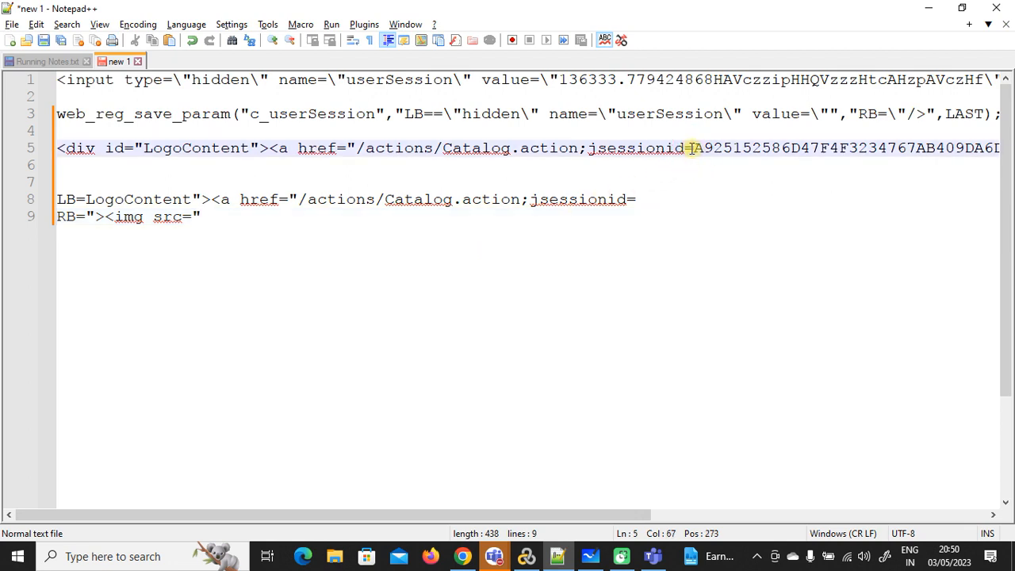
drag(692, 148, 137, 148)
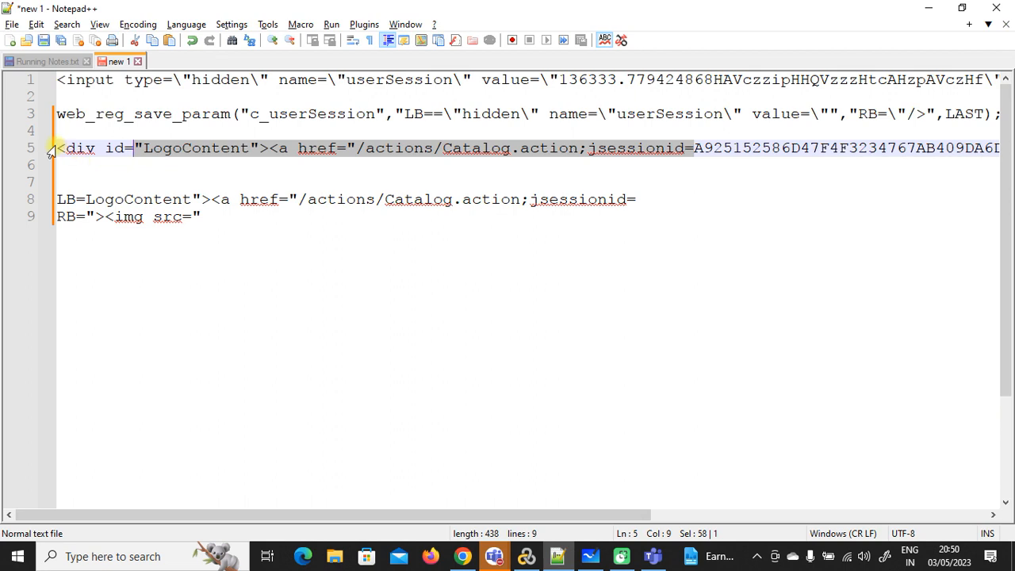
drag(59, 148, 69, 160)
key(ctrl+c)
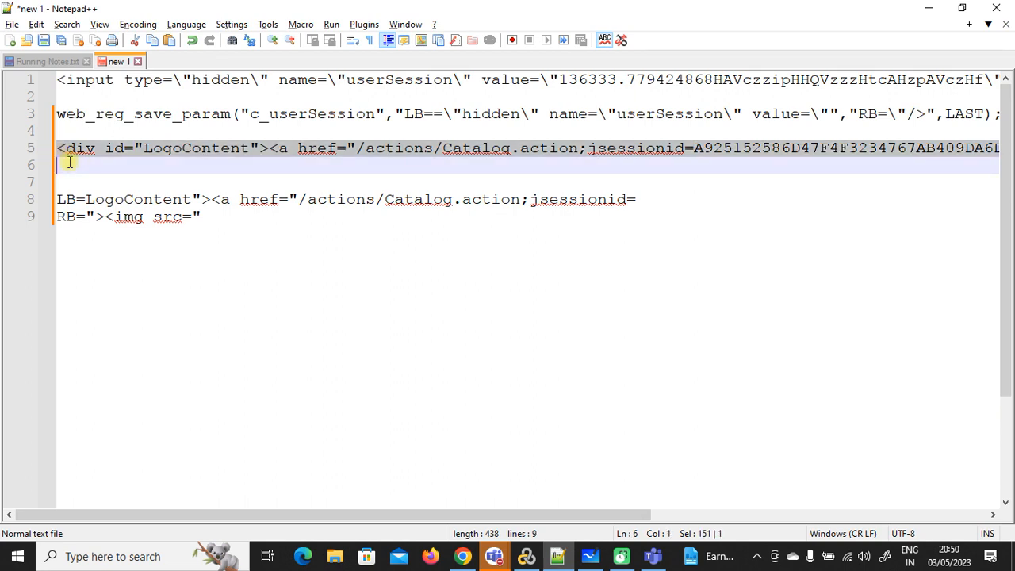
click(69, 161)
key(ctrl+v)
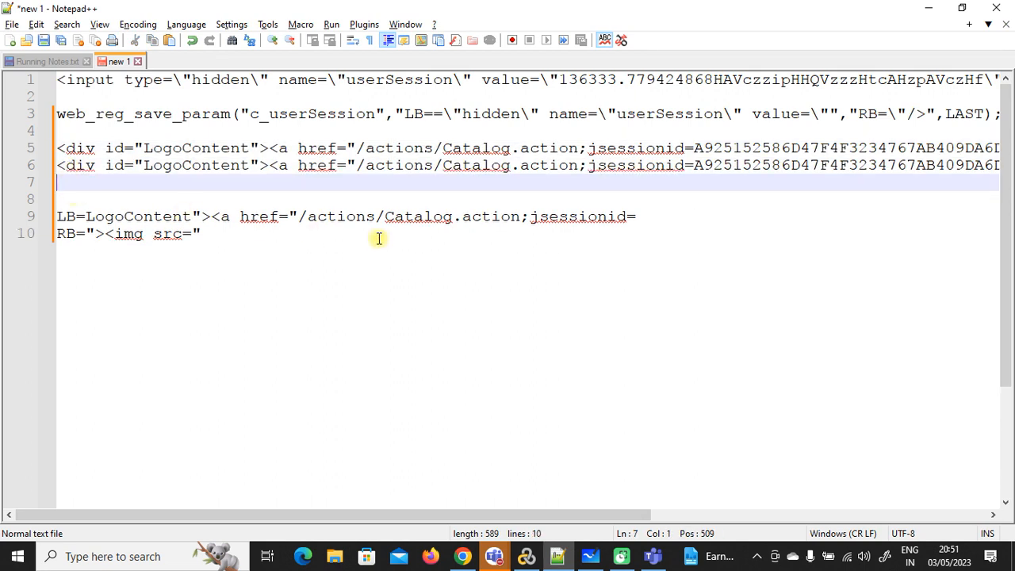
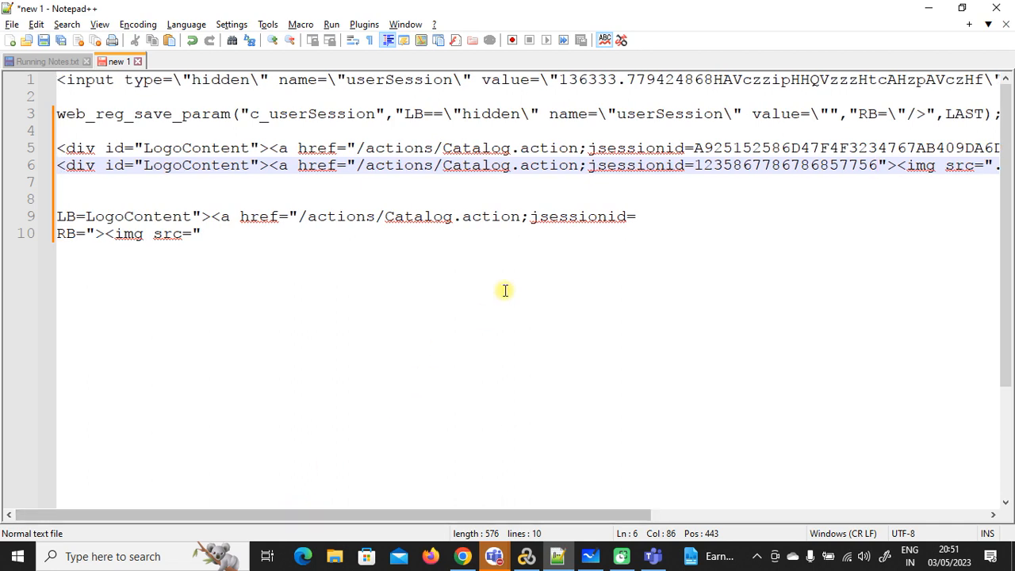
Step: Replace 'actions' with 'HOME' in line 6's link so the path reads /HOME/Catalog.action
drag(433, 165, 369, 166)
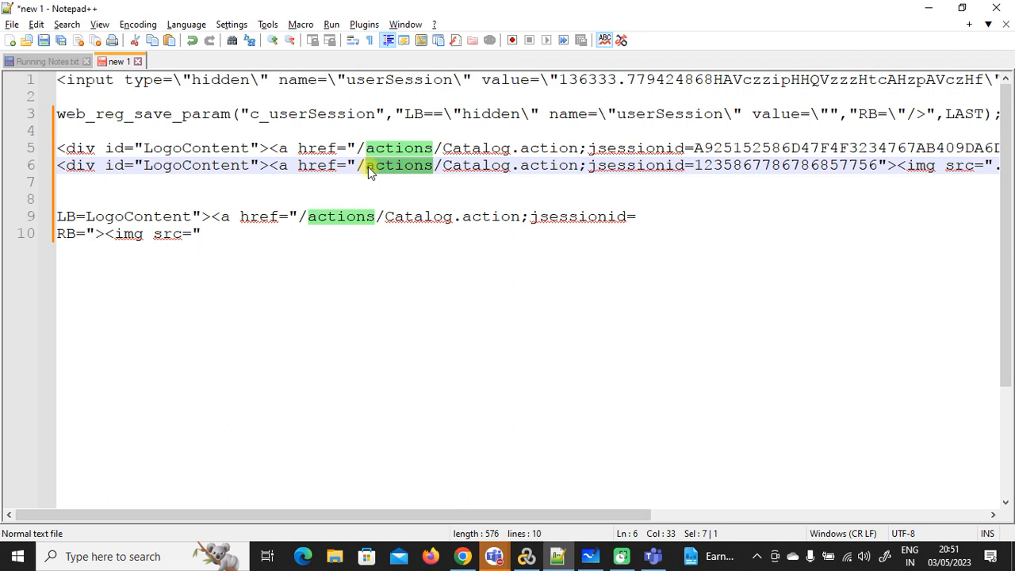
text(HOMe)
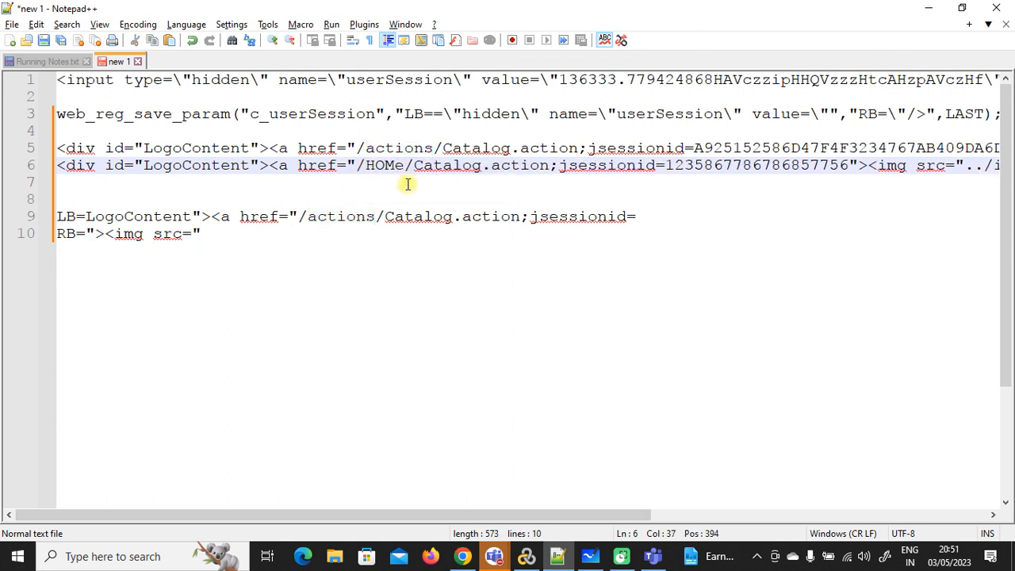
key(BackSpace)
text(E)
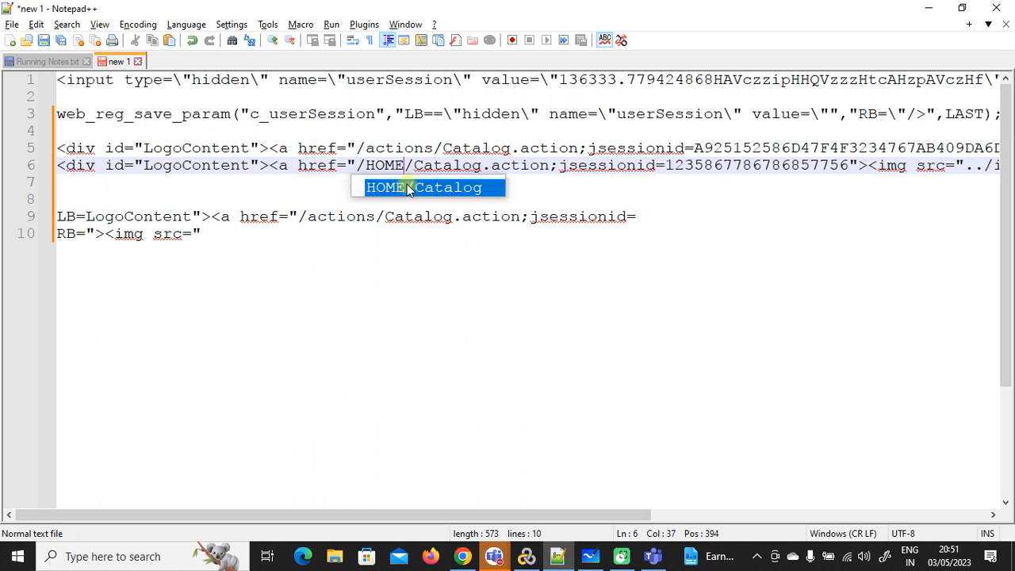
click(537, 194)
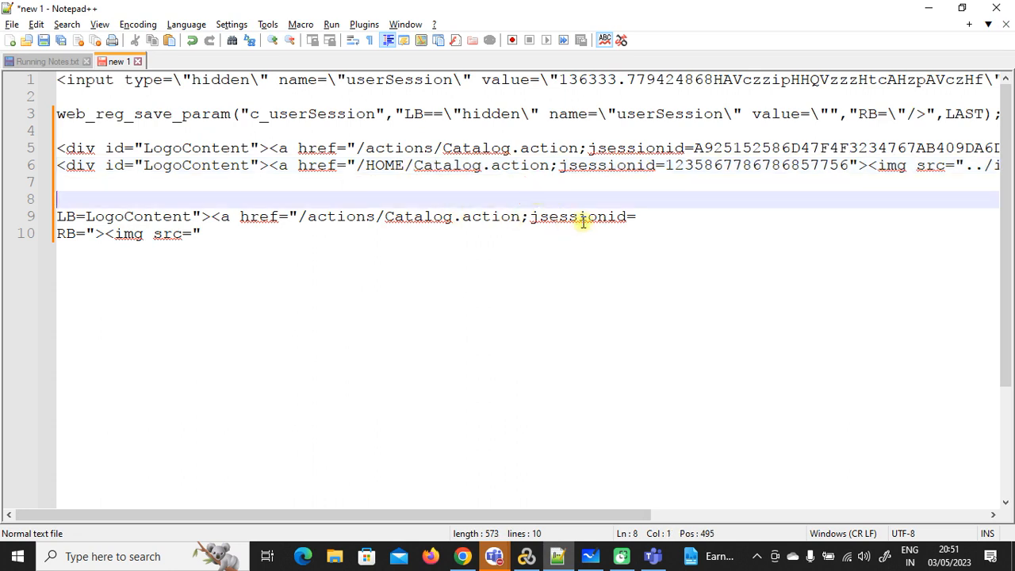
drag(452, 520, 538, 521)
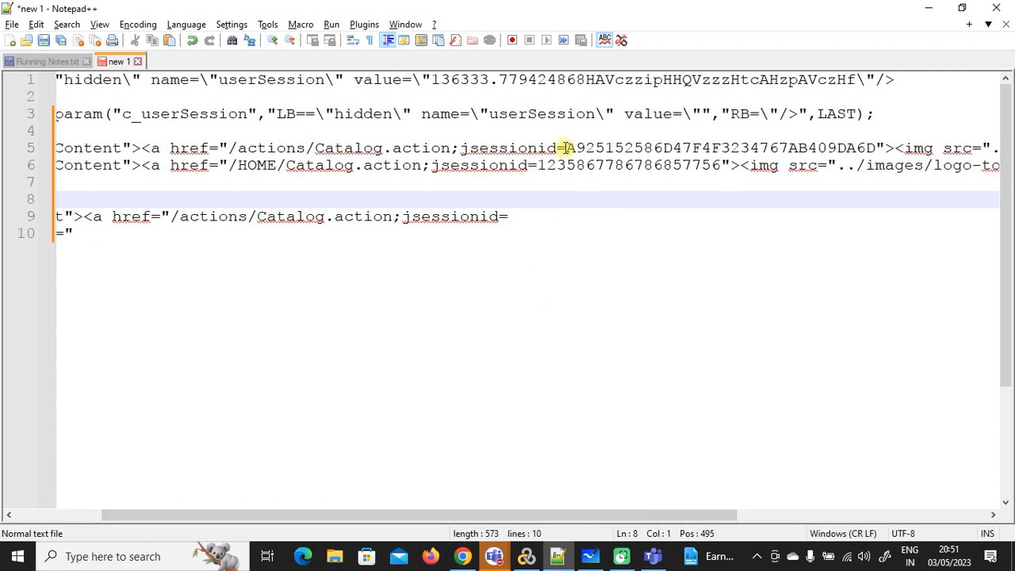
drag(566, 148, 306, 148)
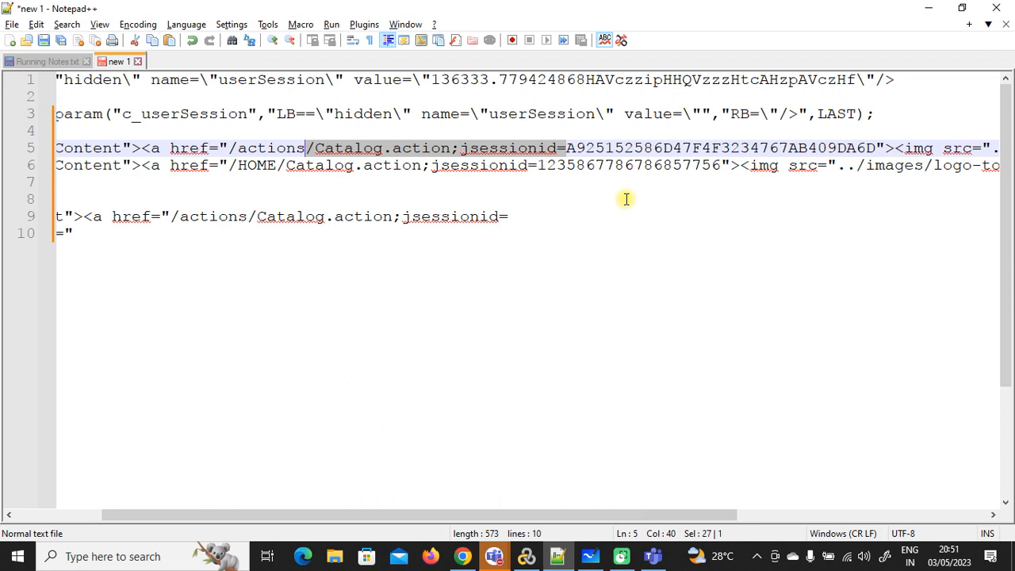
click(544, 204)
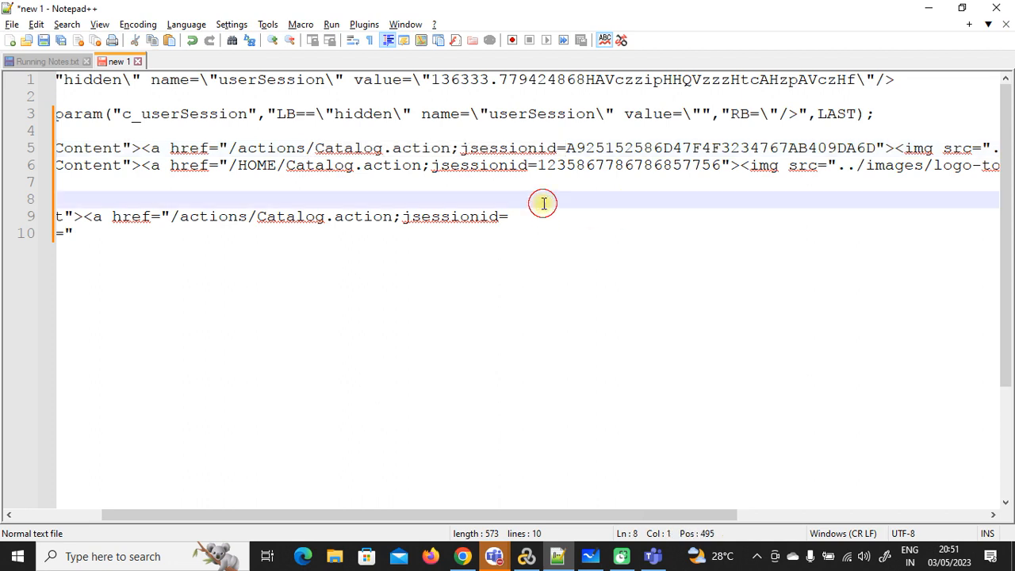
Step: Paste /Catalog.action;jsessionid= onto new lines 13 and 14
click(419, 305)
key(Return)
key(Return)
key(Return)
text(v)
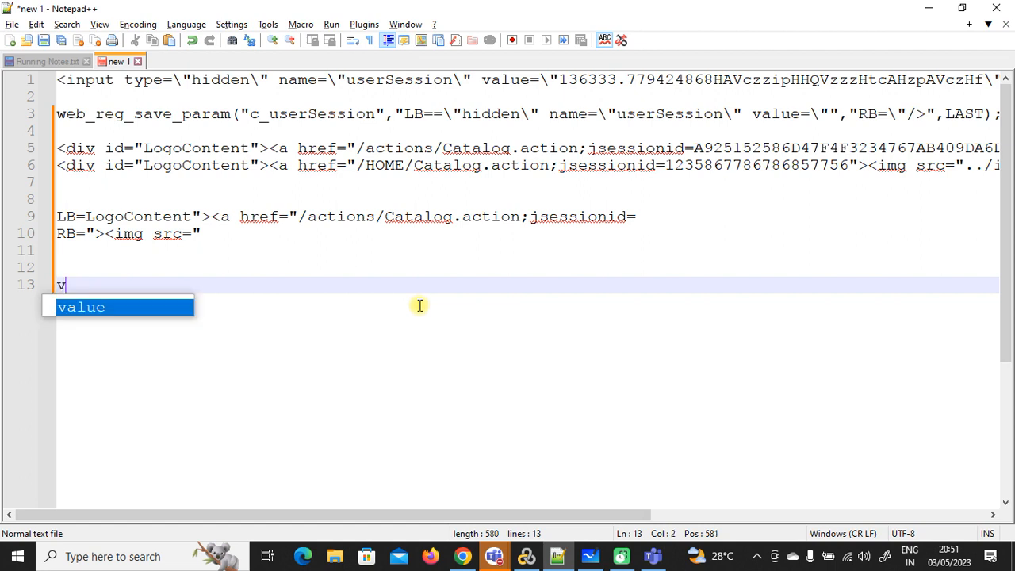
key(BackSpace)
text(/Catalog.action;jsessionid=)
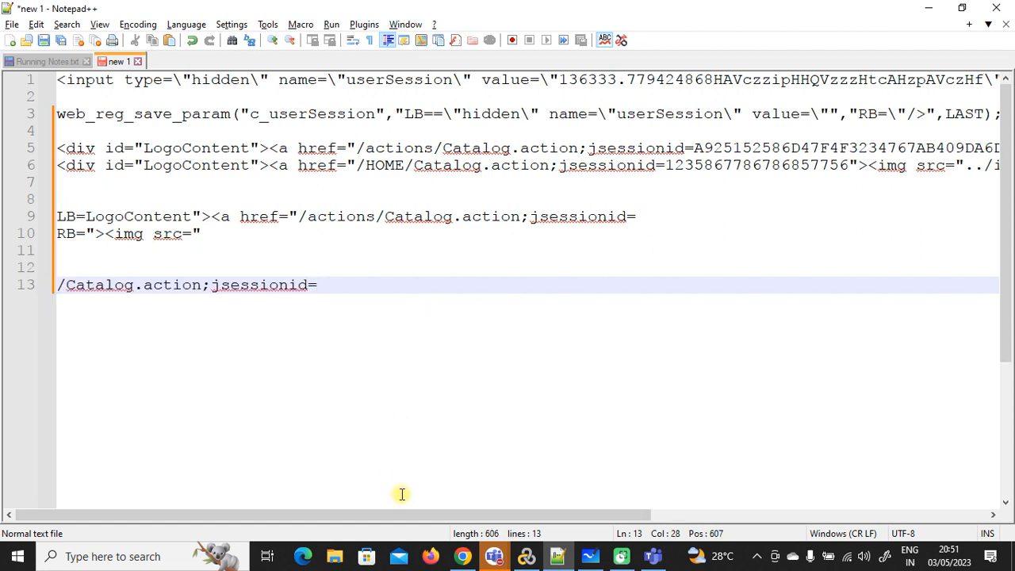
drag(665, 165, 406, 162)
key(ctrl+c)
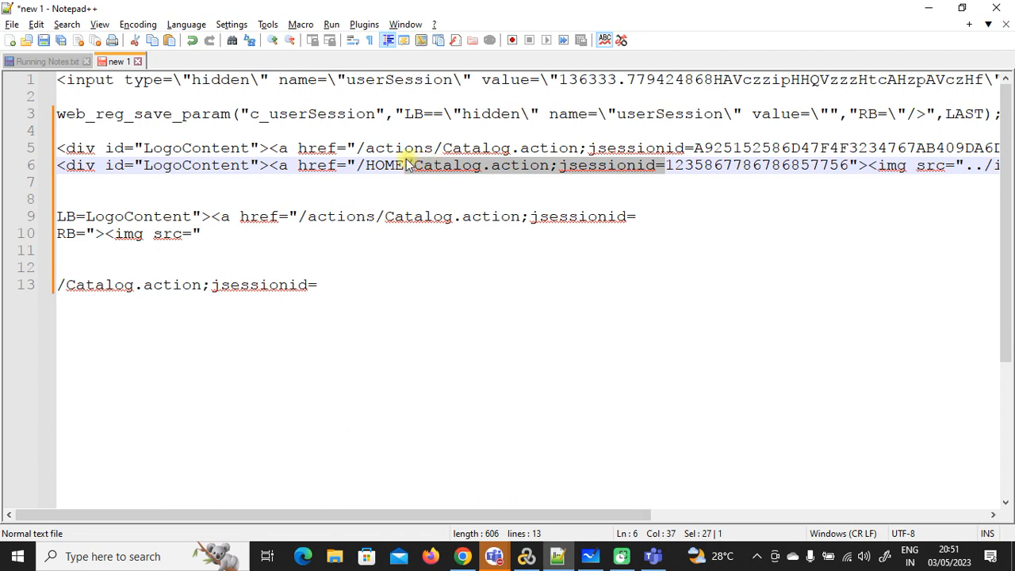
click(338, 285)
key(Return)
key(ctrl+v)
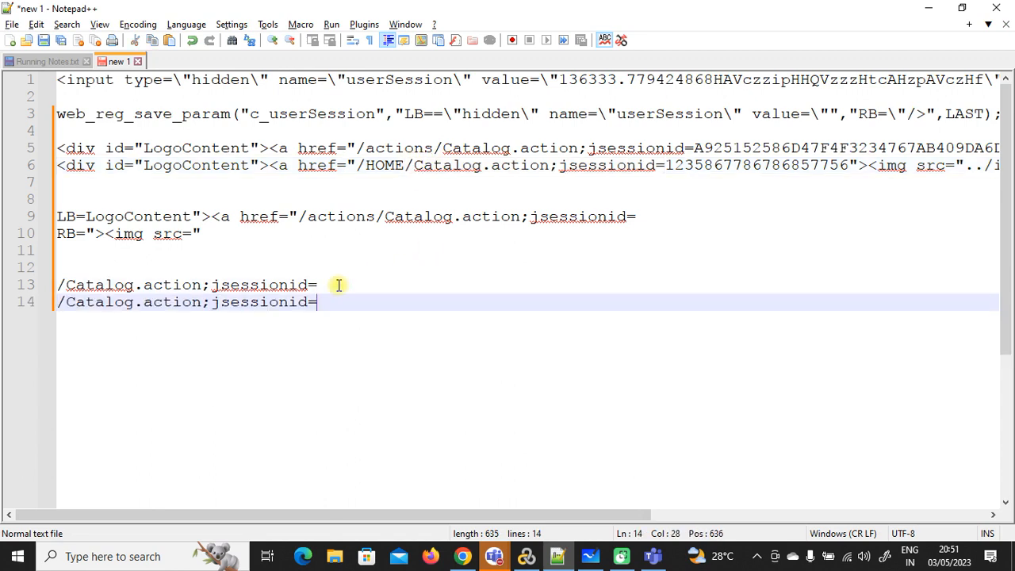
click(723, 148)
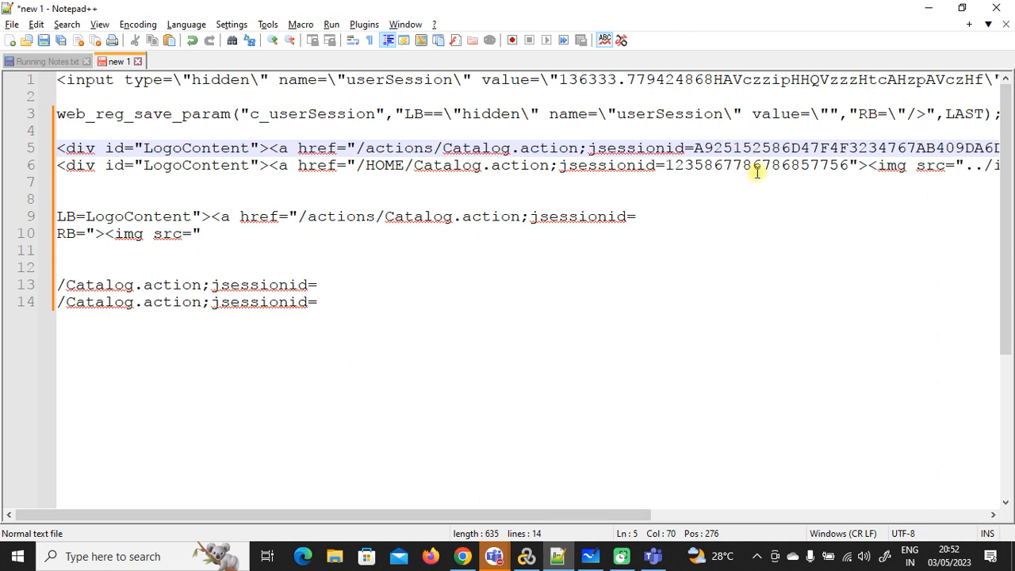
click(753, 165)
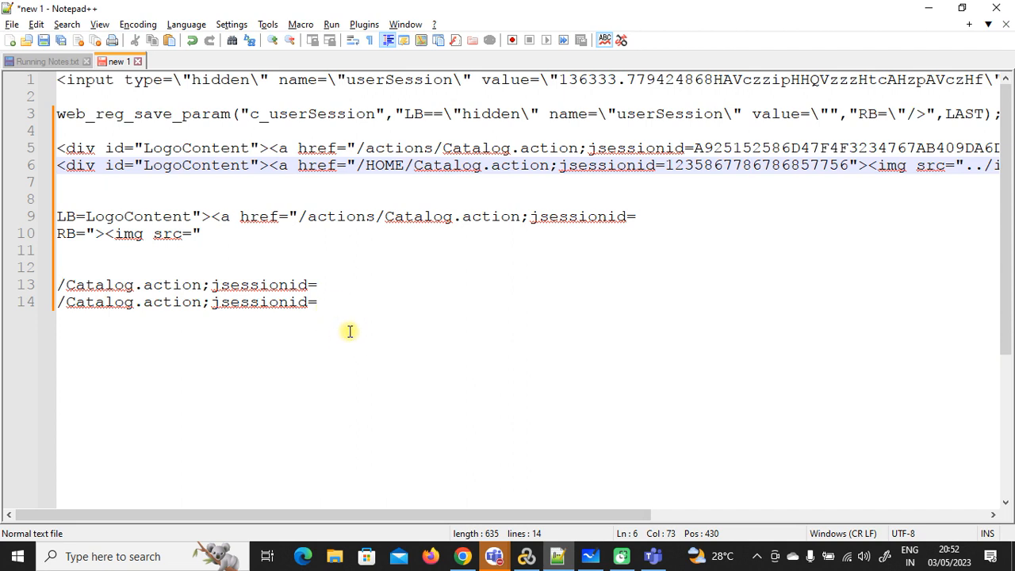
Step: Prefix both lines 13 and 14 with LB= to draft the left boundary
click(61, 284)
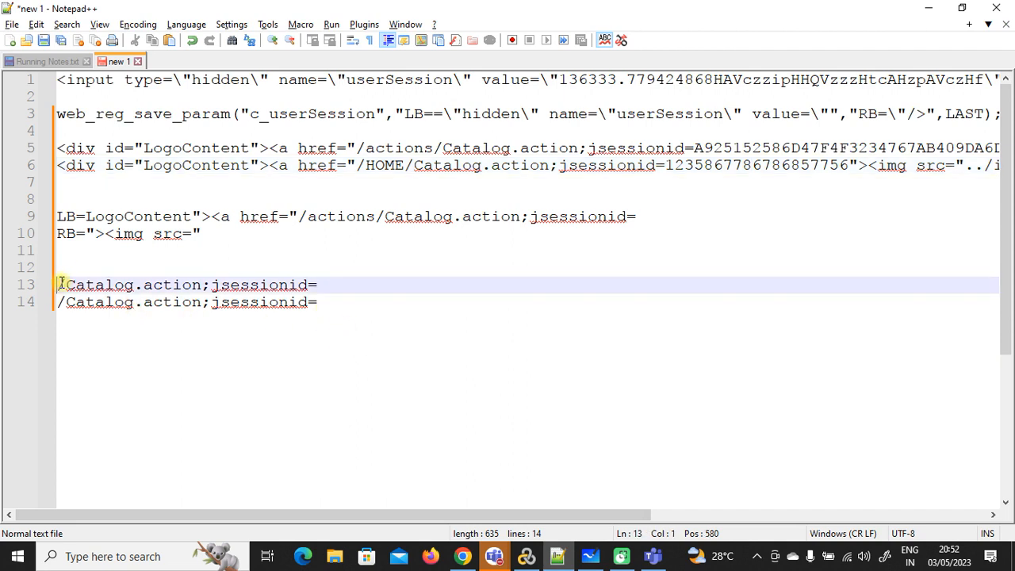
text(LB=)
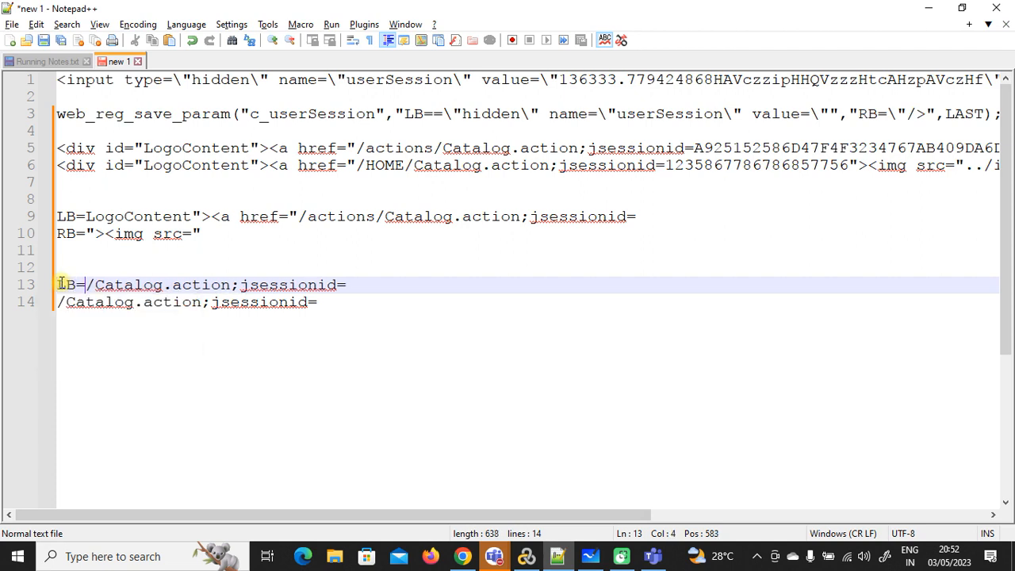
click(62, 302)
text(RB=)
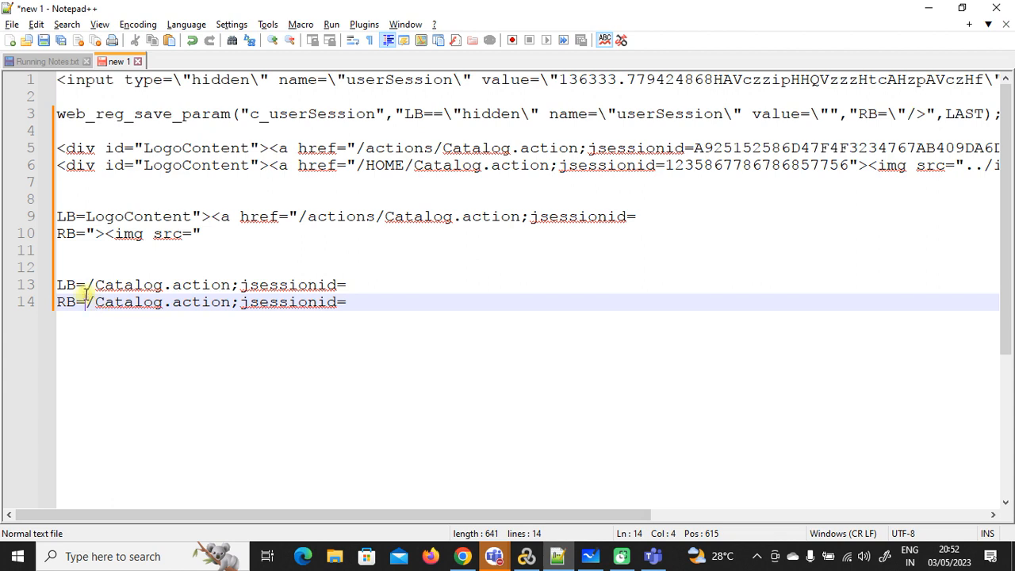
click(63, 302)
key(BackSpace)
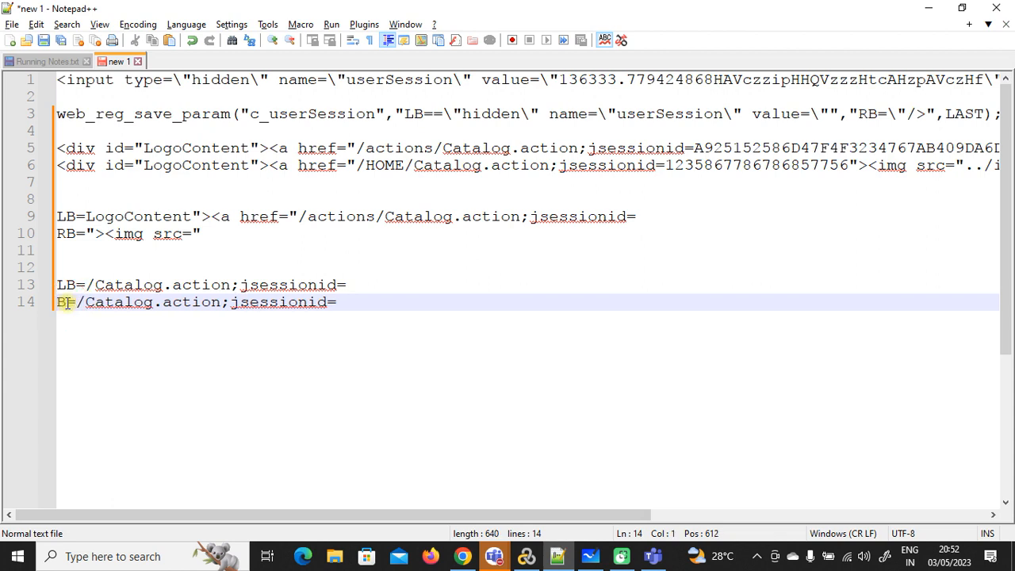
text(L)
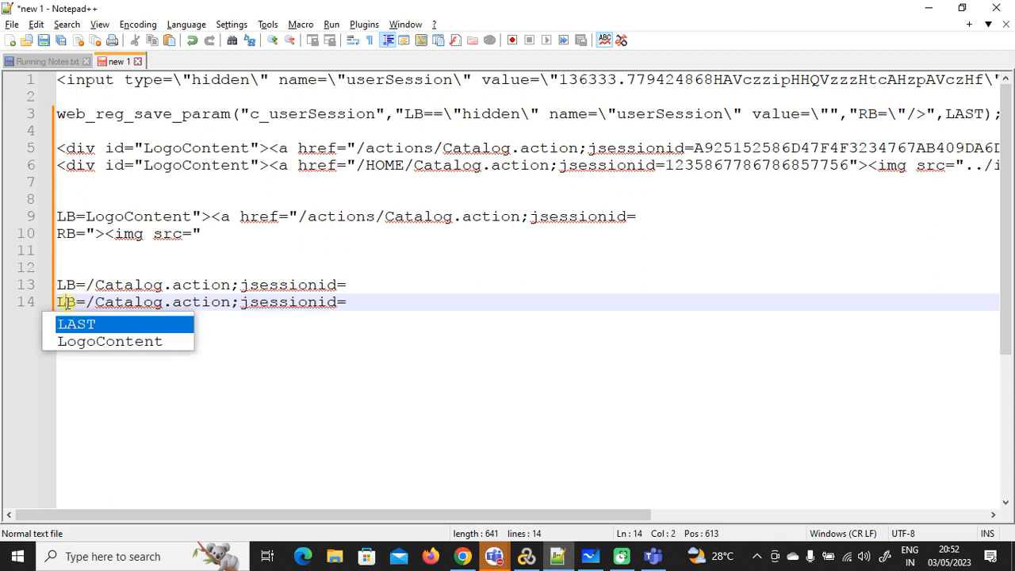
click(106, 287)
click(124, 303)
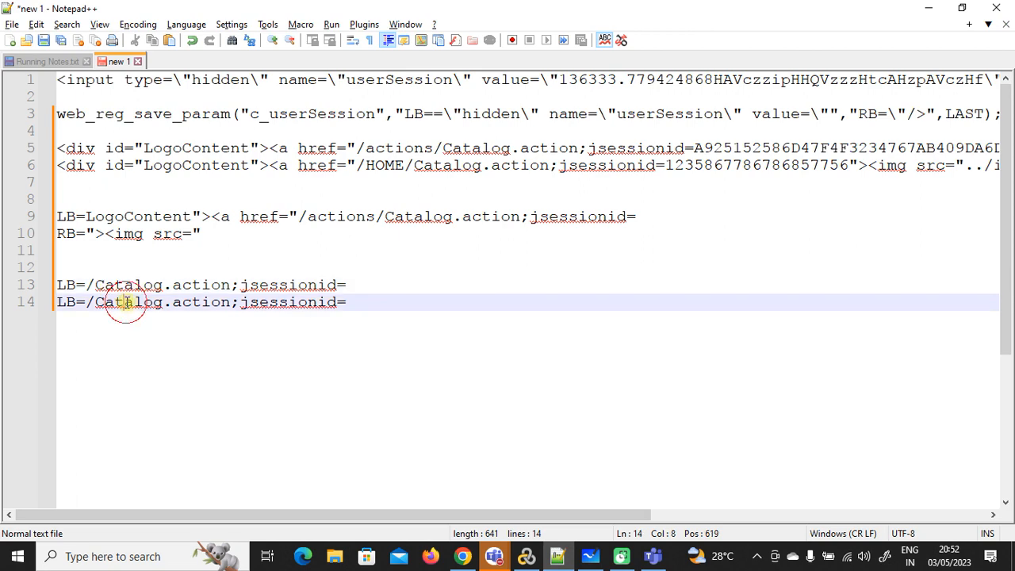
drag(294, 520, 363, 519)
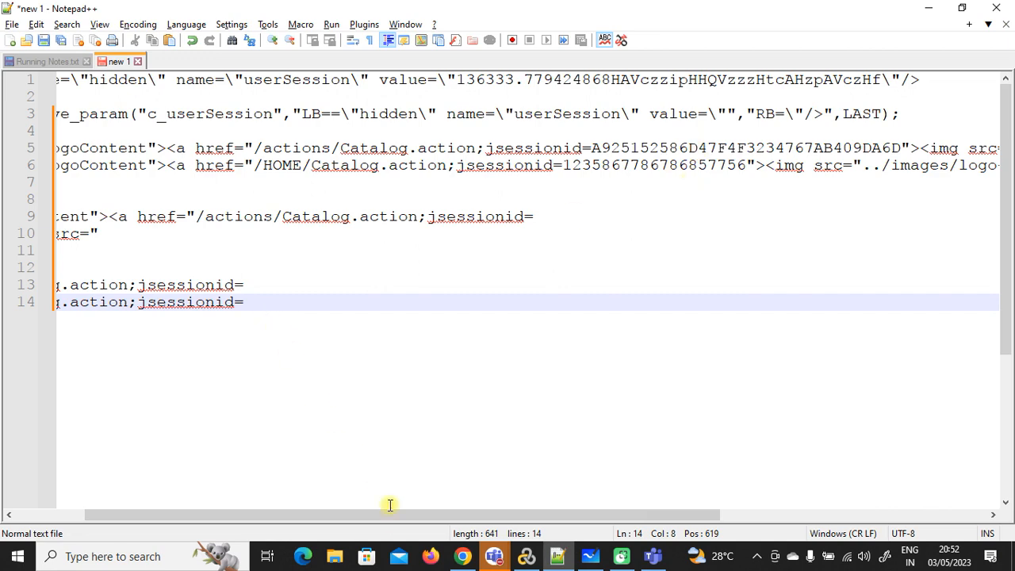
drag(389, 519, 300, 520)
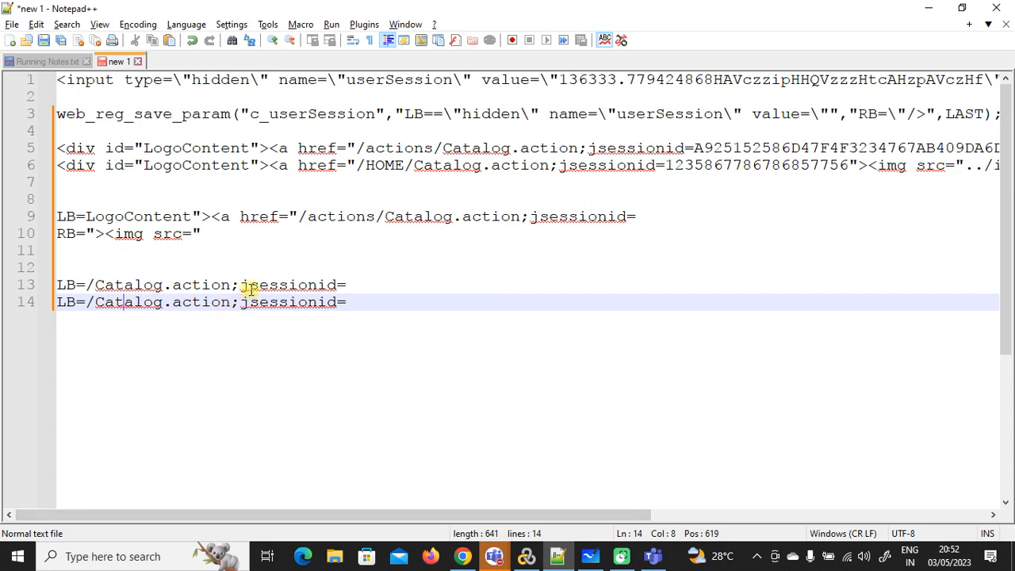
click(741, 147)
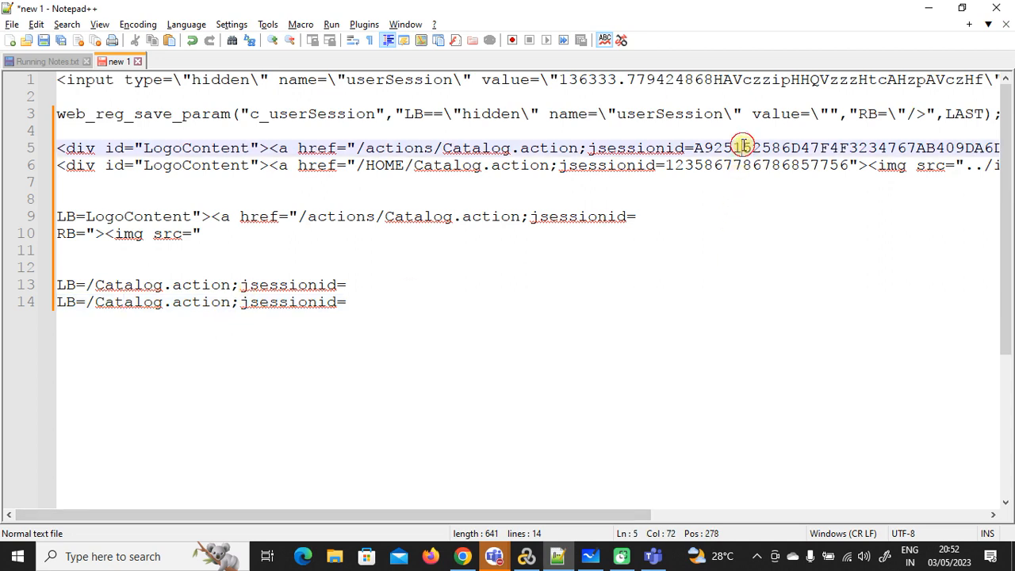
click(748, 164)
click(749, 147)
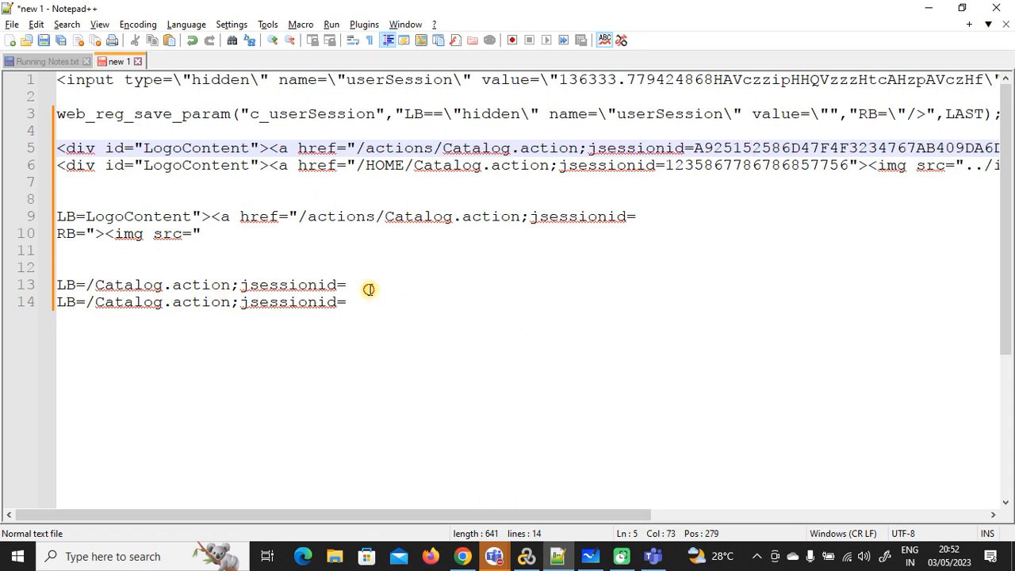
Step: Clear the path text after LB= on lines 13 and 14
drag(367, 286, 89, 285)
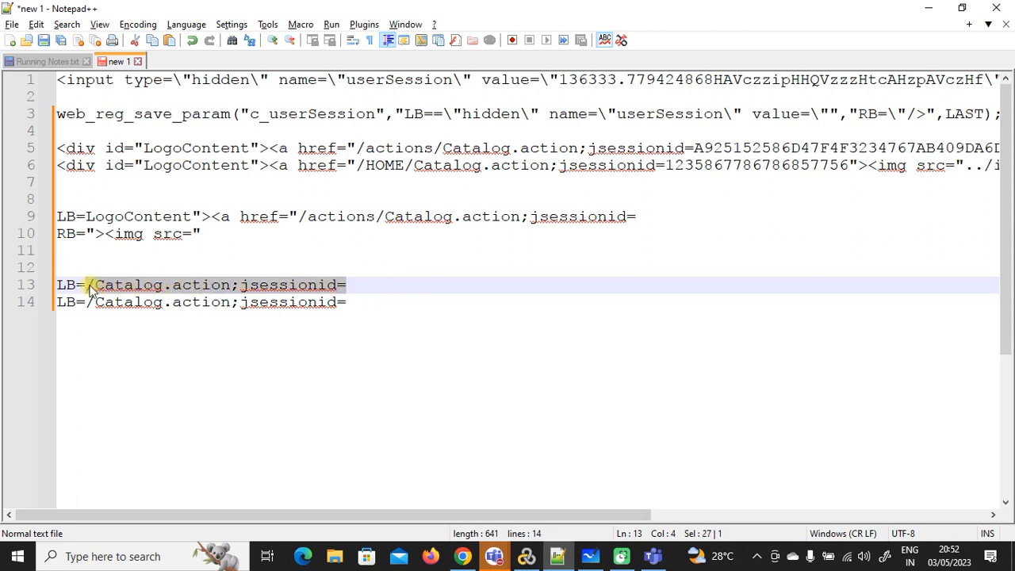
key(Delete)
drag(364, 304, 81, 308)
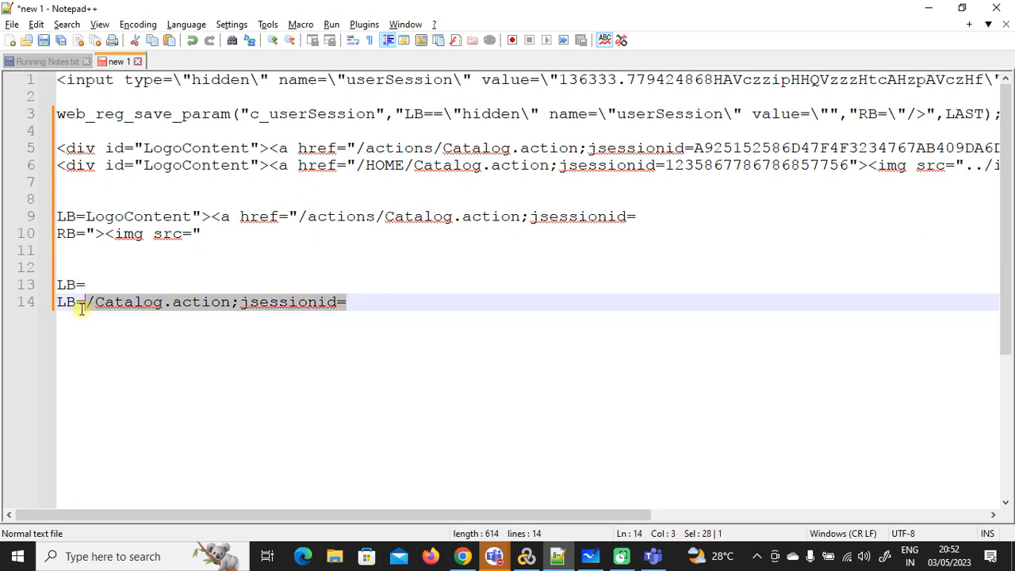
key(End)
shift+click(81, 308)
shift+click(93, 307)
key(Delete)
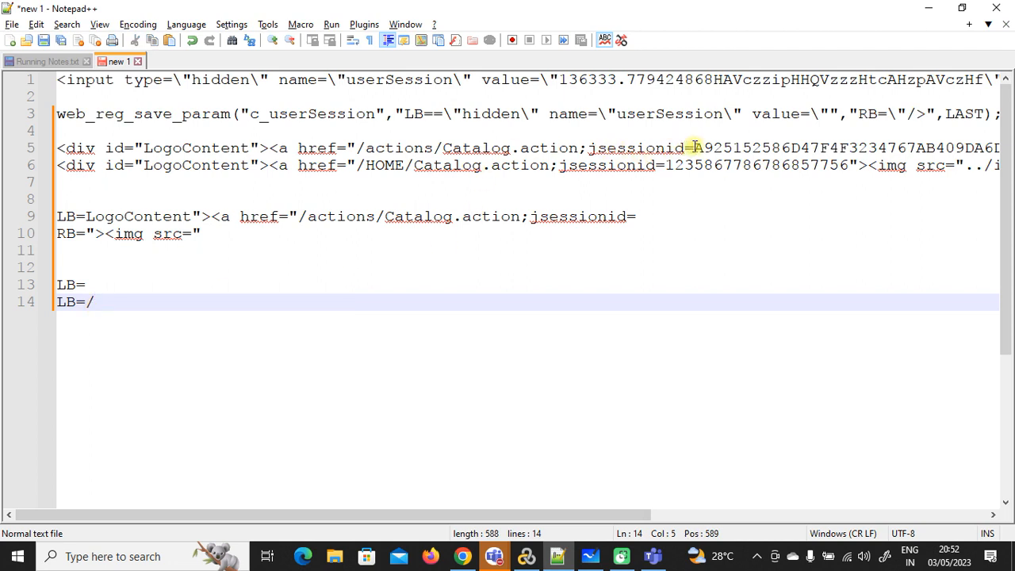
Step: Fill in /actions/Catalog.action;jsessionid= on line 13 and /HOME/Catalog.action;jsessionid= on line 14 after LB=
drag(692, 147, 359, 152)
key(ctrl+c)
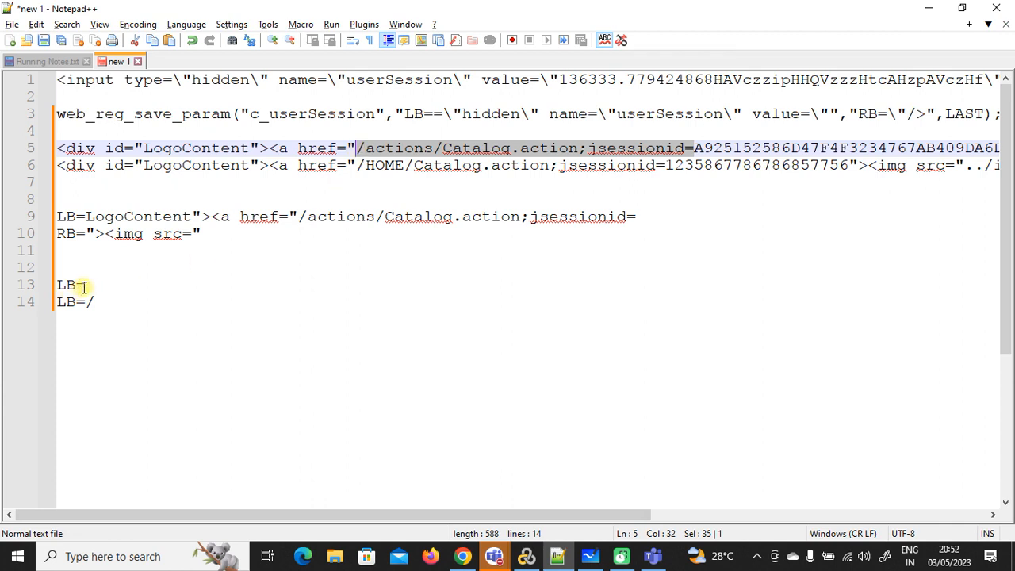
click(84, 284)
key(ctrl+v)
key(BackSpace)
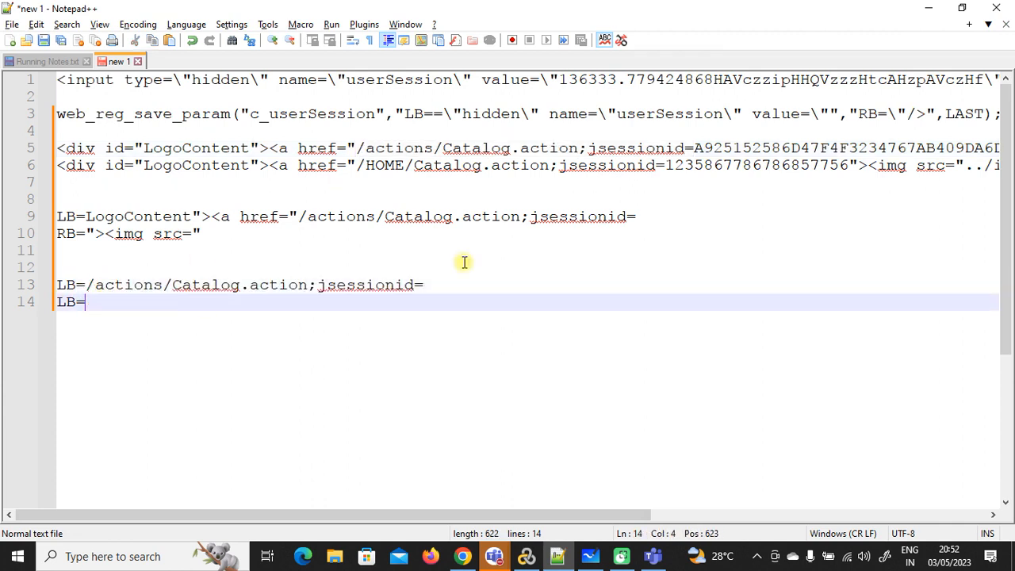
drag(666, 166, 361, 168)
key(ctrl+c)
click(163, 301)
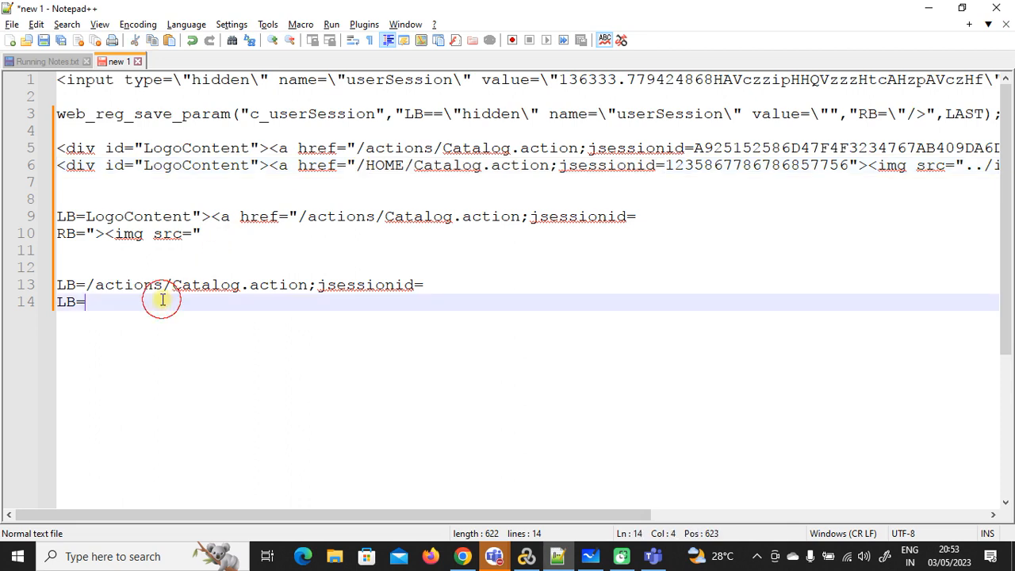
key(ctrl+v)
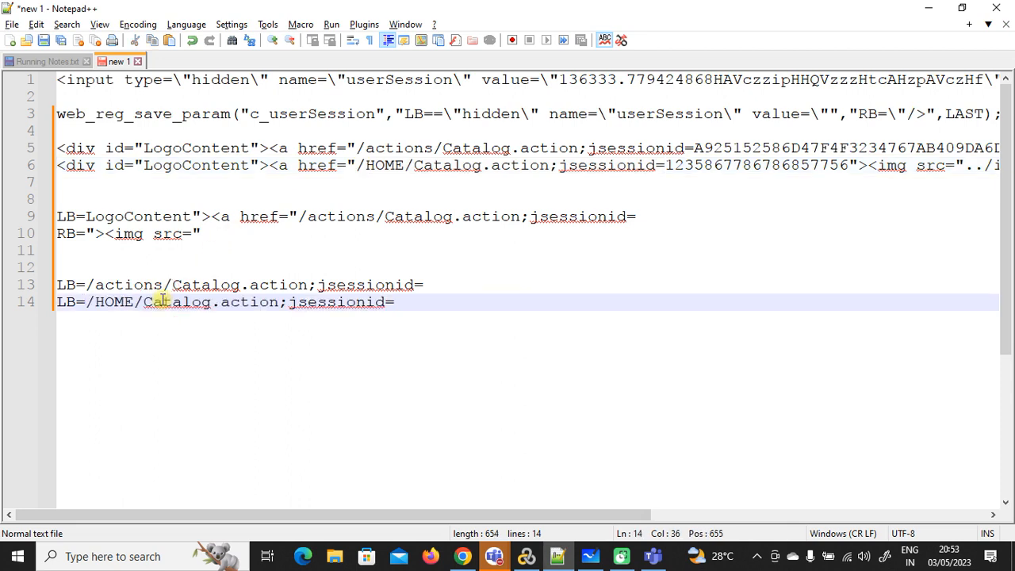
Step: Append 'DYNAMIC Value-1' to line 13 and 'DYNAMIC Value-2' to line 14
click(442, 283)
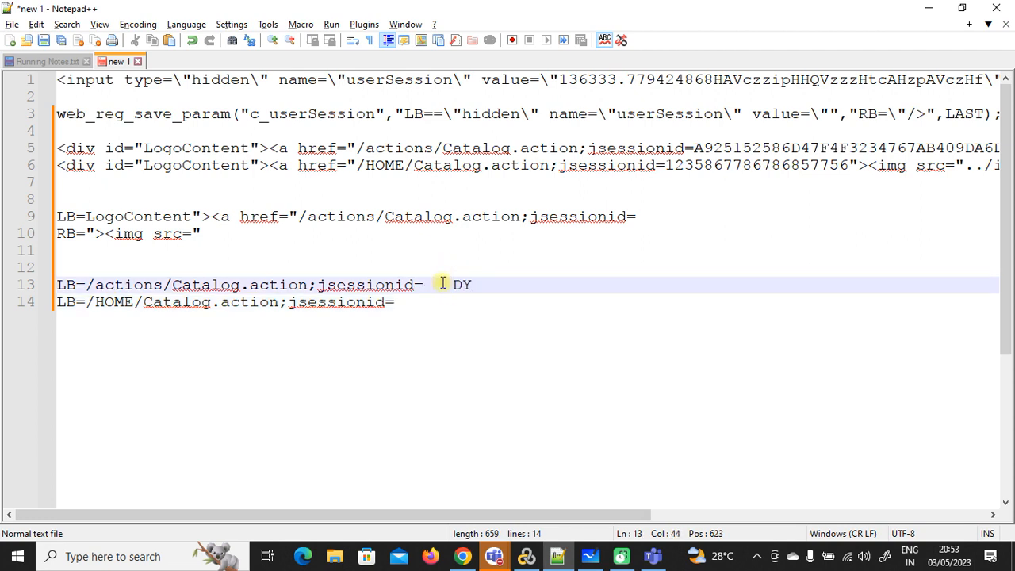
text(DYNAMIC Valu2)
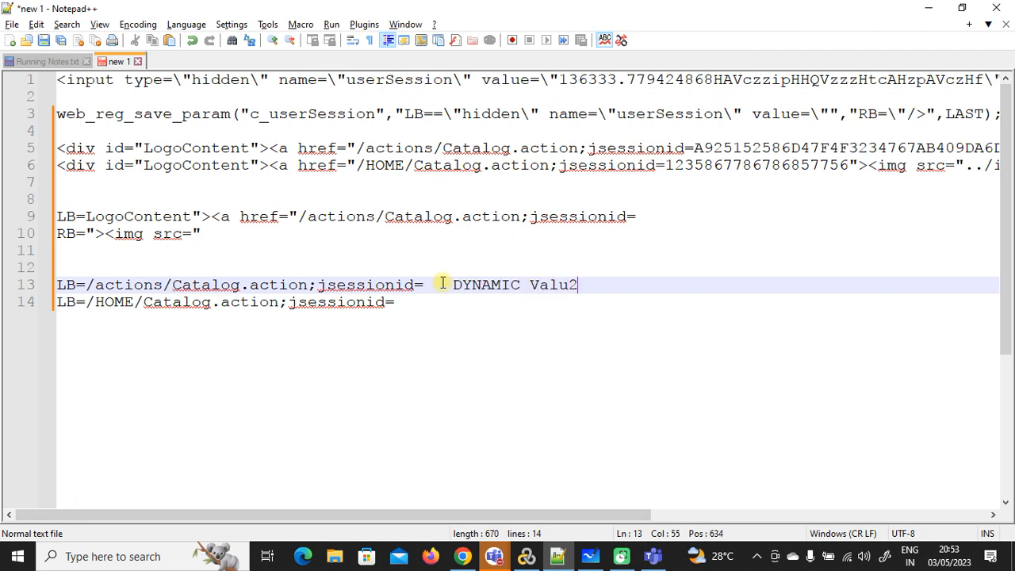
key(BackSpace)
text(e-1)
click(441, 308)
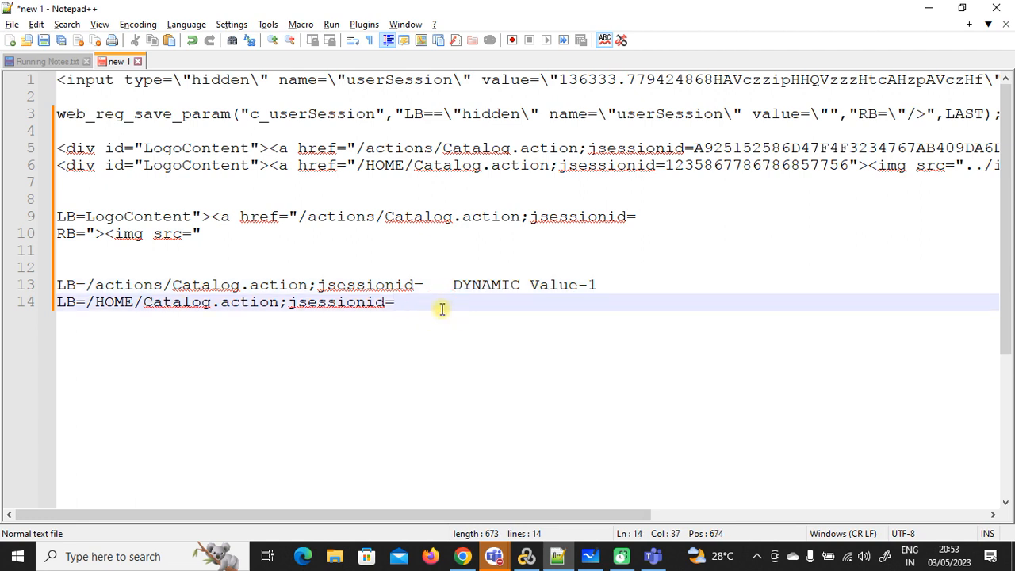
drag(596, 285, 454, 292)
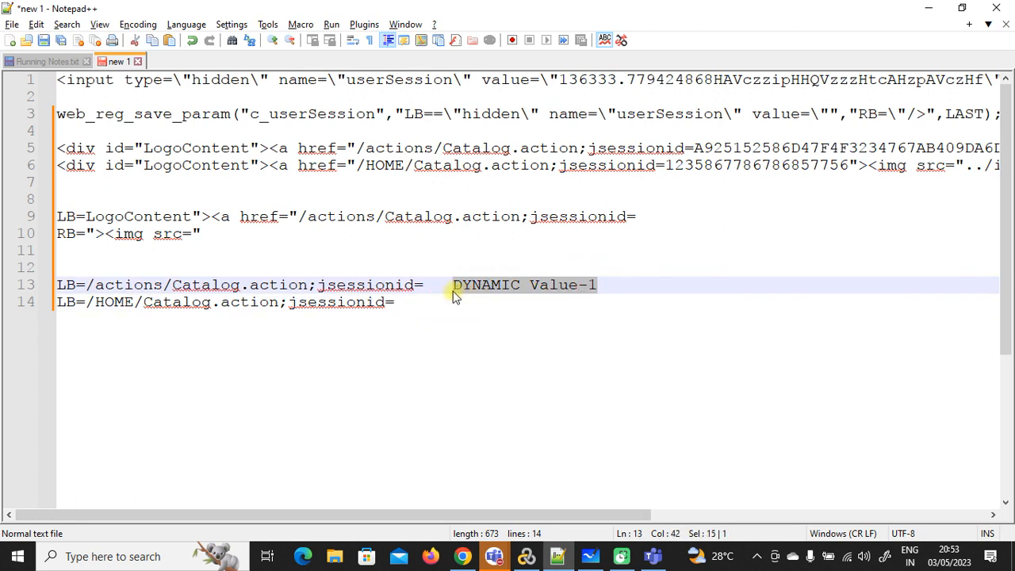
key(ctrl+c)
click(429, 304)
key(ctrl+v)
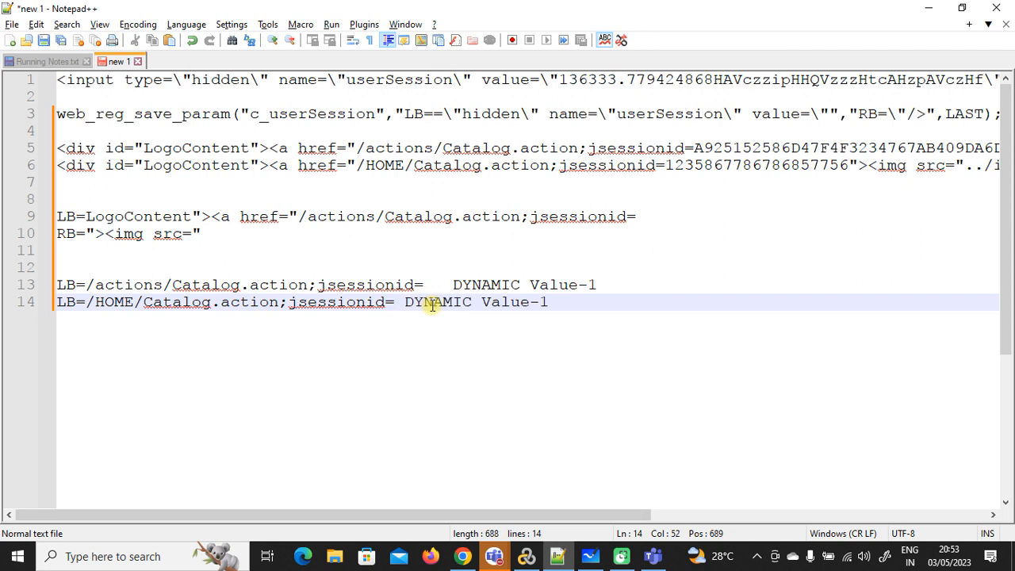
key(BackSpace)
text(2)
Step: Remove the extra spaces before DYNAMIC on lines 13 and 14
drag(694, 147, 132, 151)
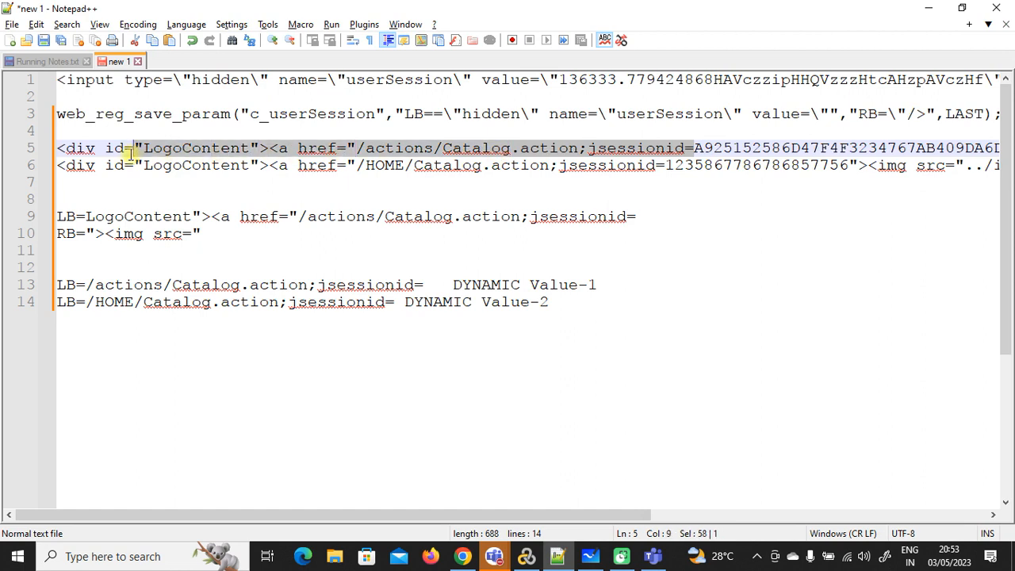
click(455, 287)
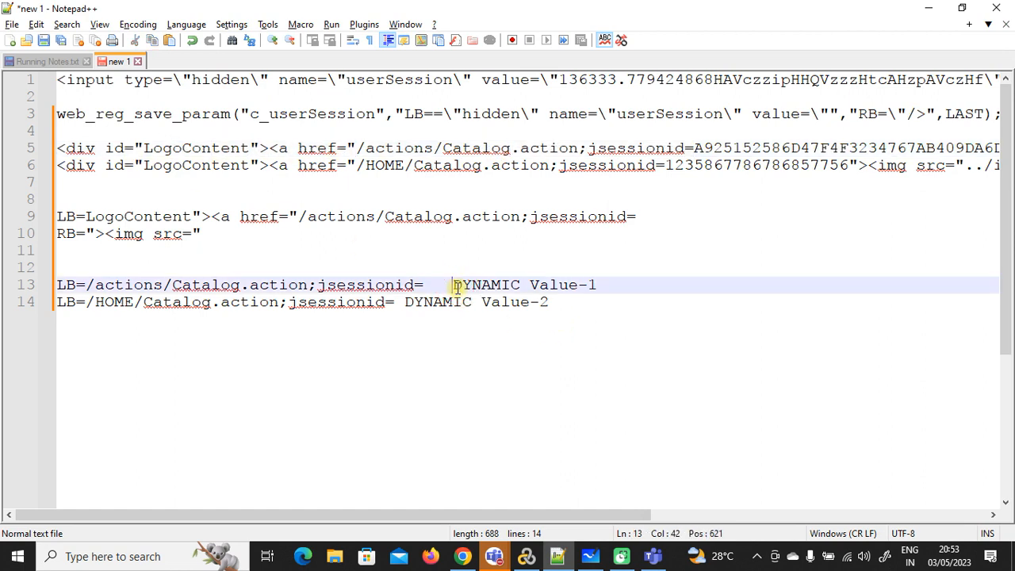
key(BackSpace)
key(BackSpace)
key(BackSpace)
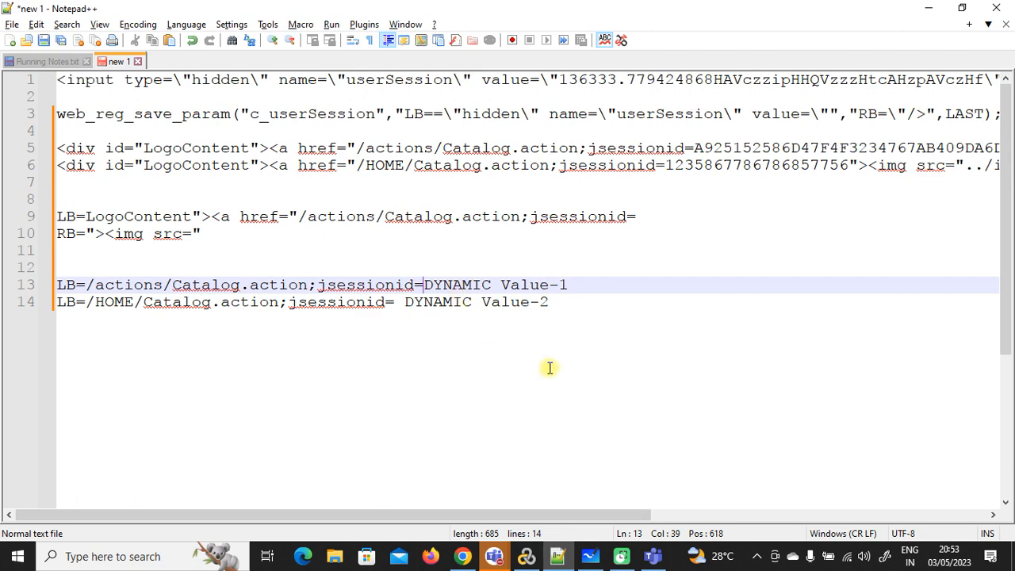
click(405, 302)
key(BackSpace)
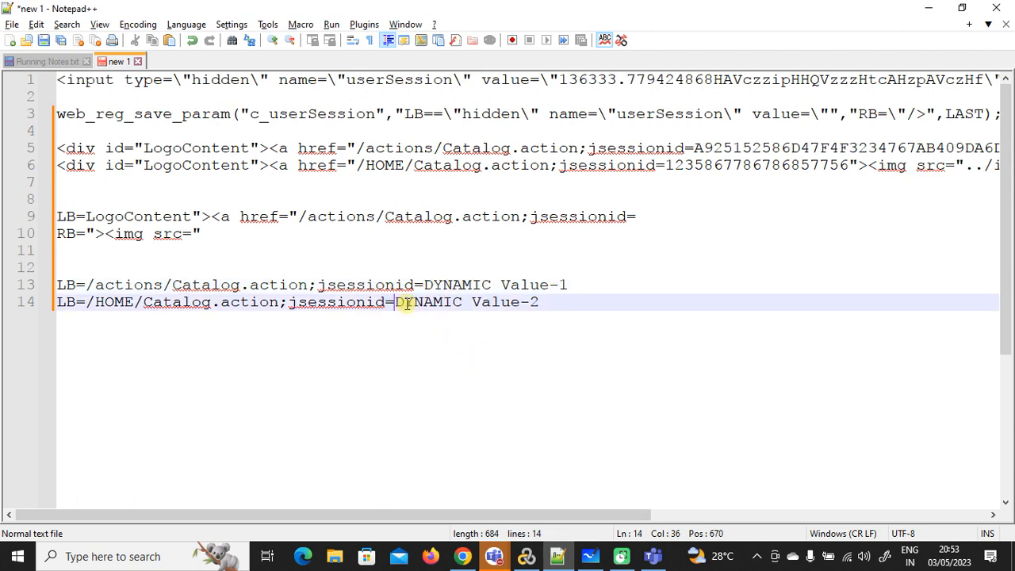
Step: Insert line 12 with a web_reg_save_param skeleton of empty quoted arguments ending in LAST
click(527, 556)
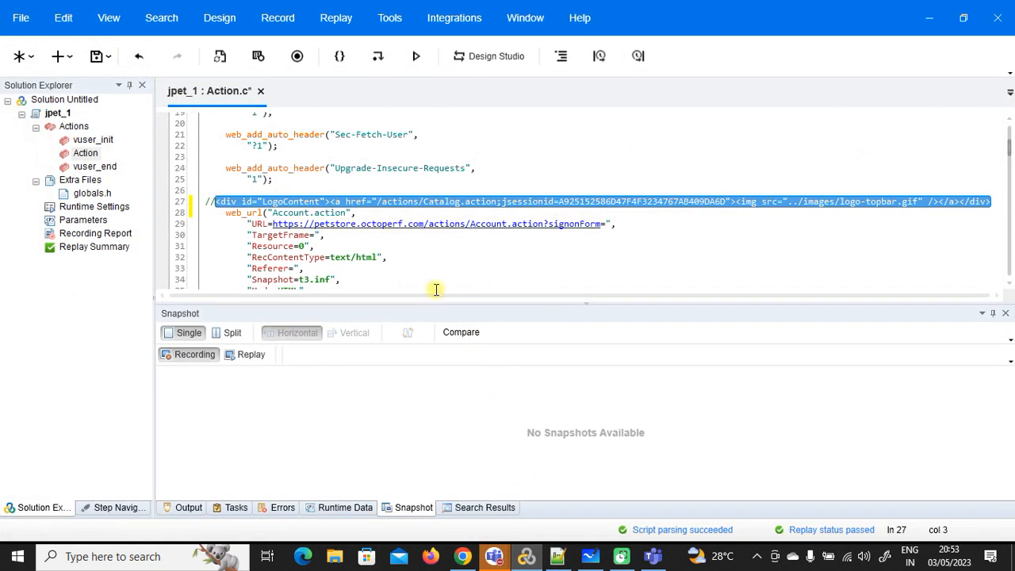
click(560, 555)
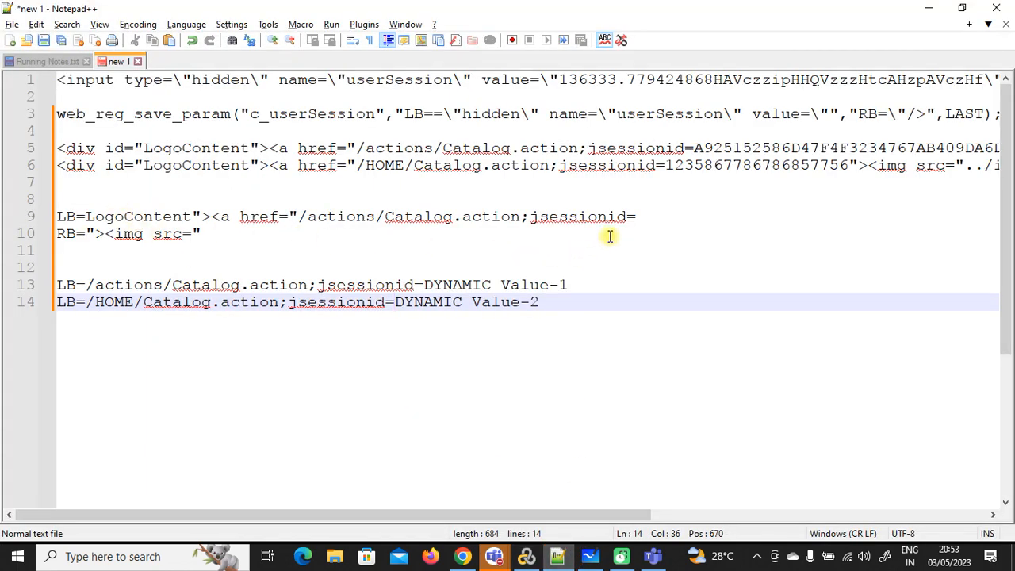
click(179, 256)
key(Return)
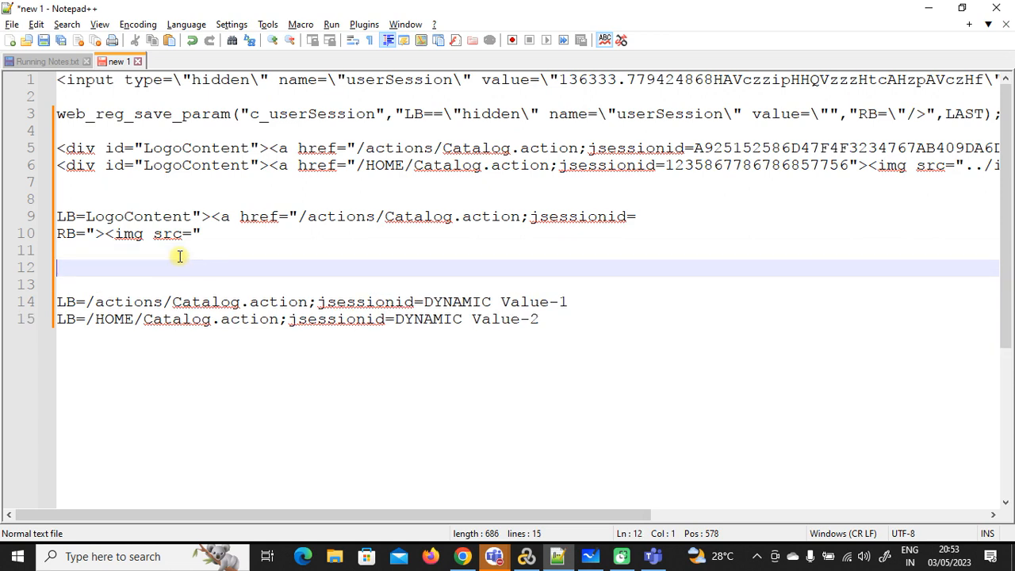
text(web_)
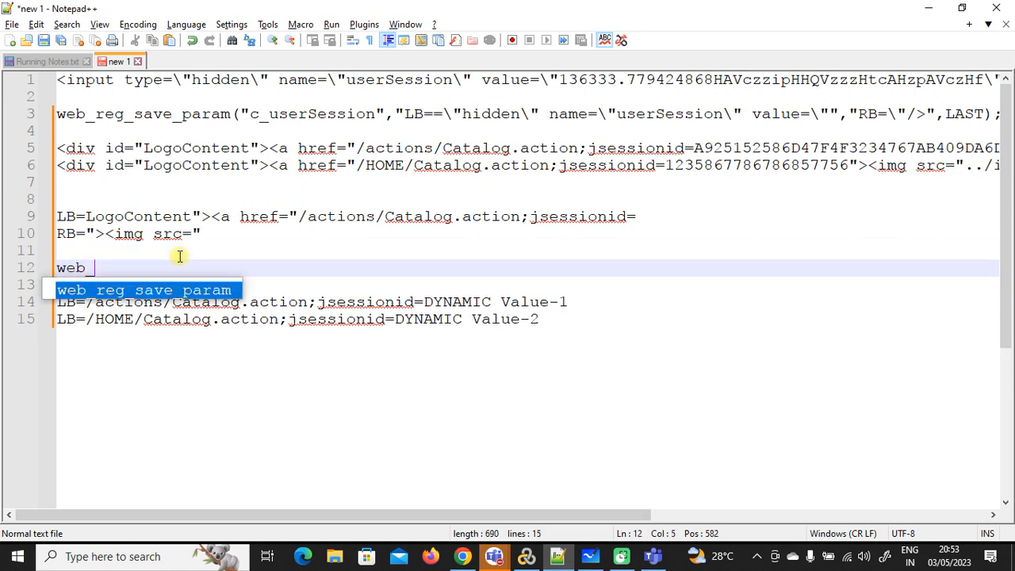
text(ref)
text(g_)
text(sav)
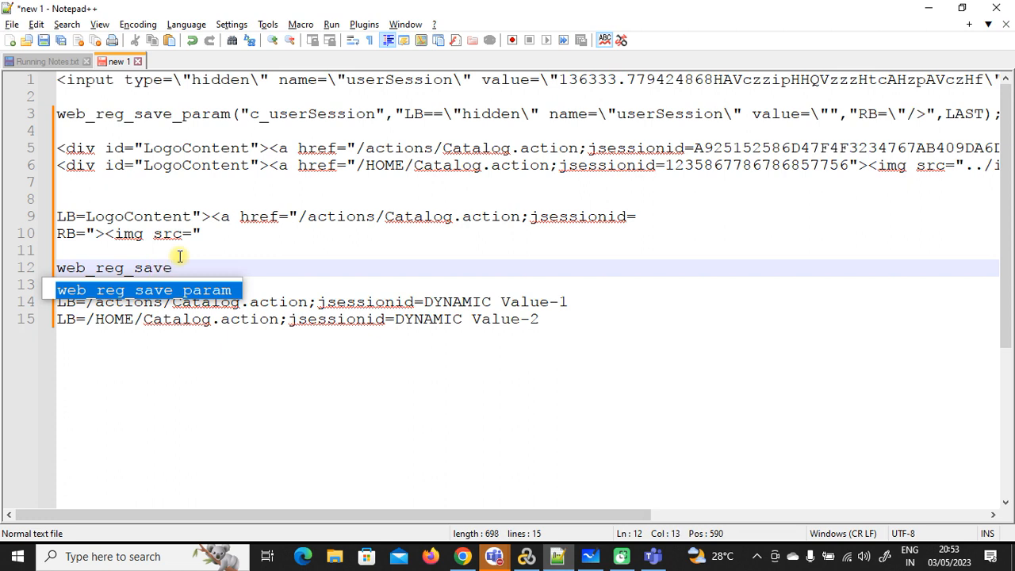
text(e)
key(Return)
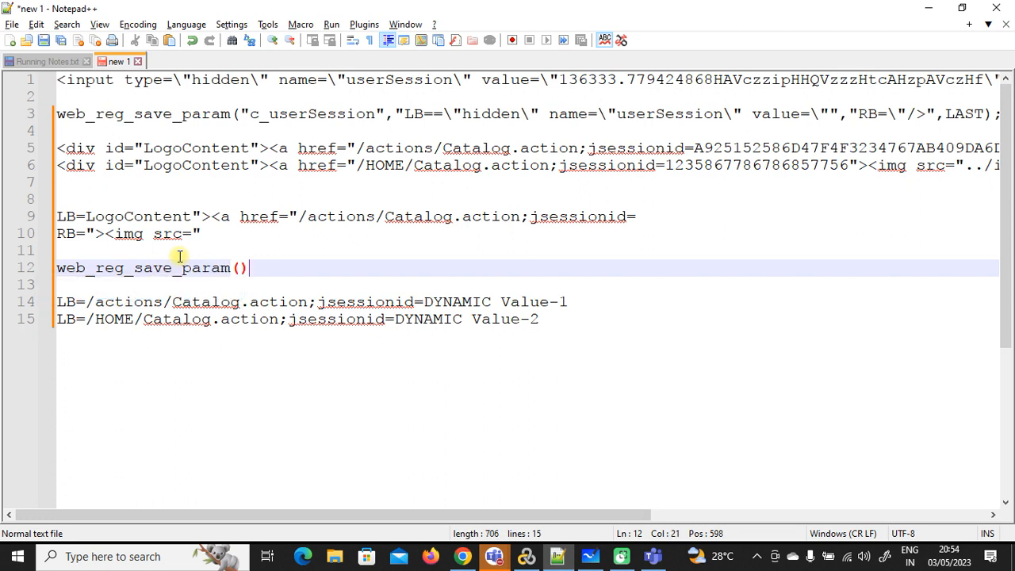
text(;)
text("","")
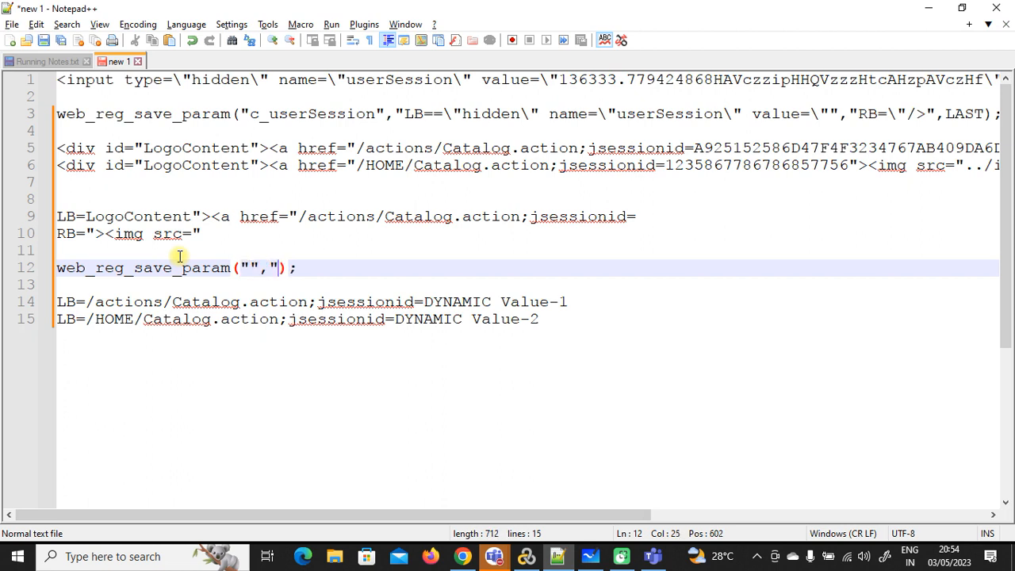
text(m)
key(BackSpace)
text(,"",)
key(BackSpace)
key(BackSpace)
text("",LAST)
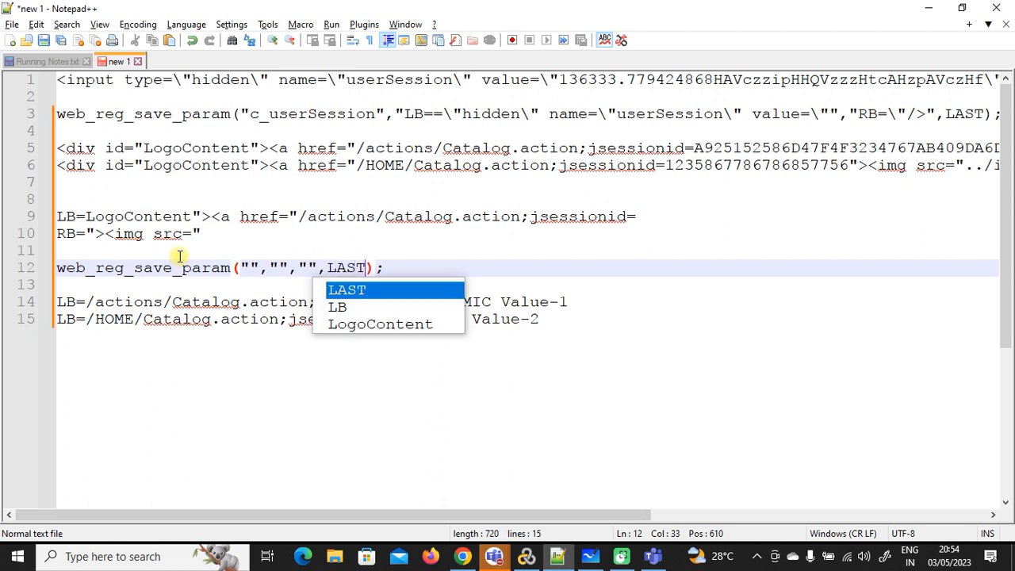
Step: Fill the arguments as "c_jsessionid", "LB=" and "RB="
click(248, 266)
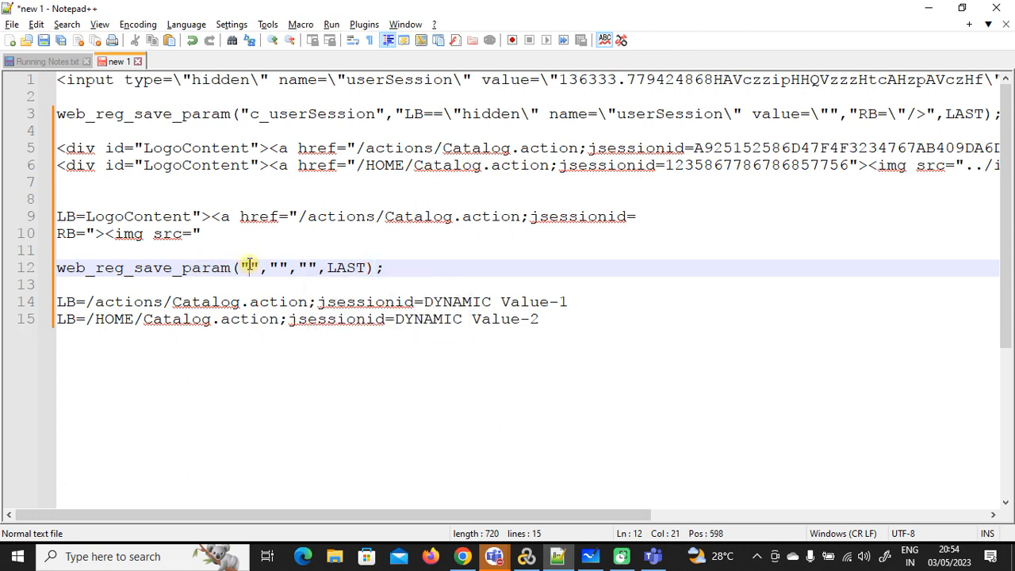
text(c_)
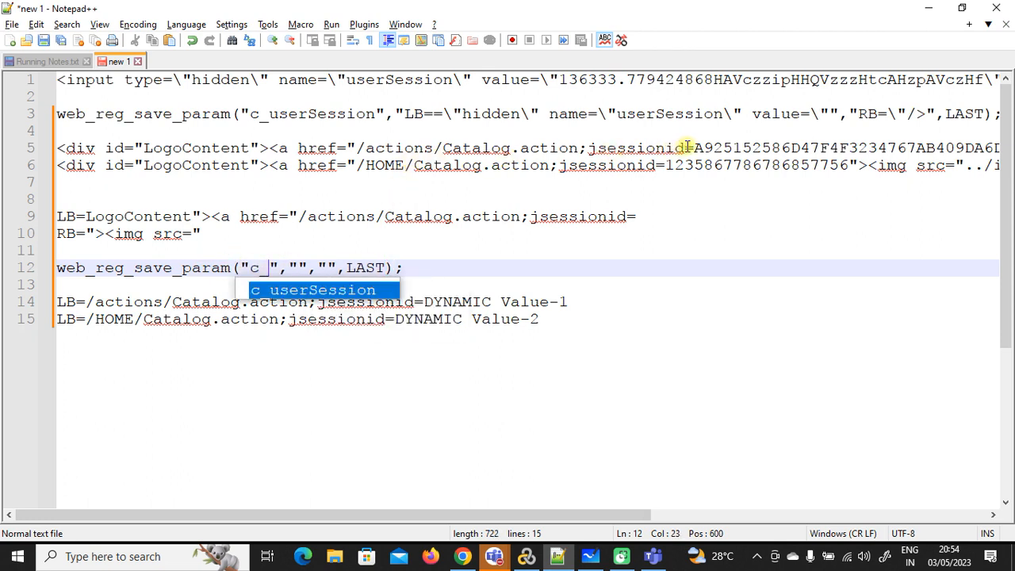
drag(686, 149, 589, 151)
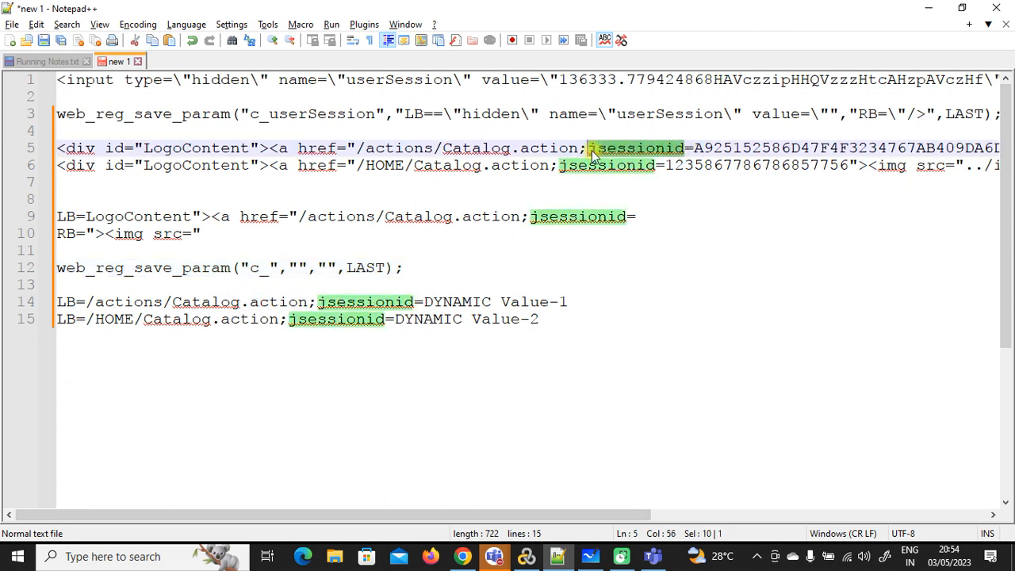
key(ctrl+c)
click(270, 268)
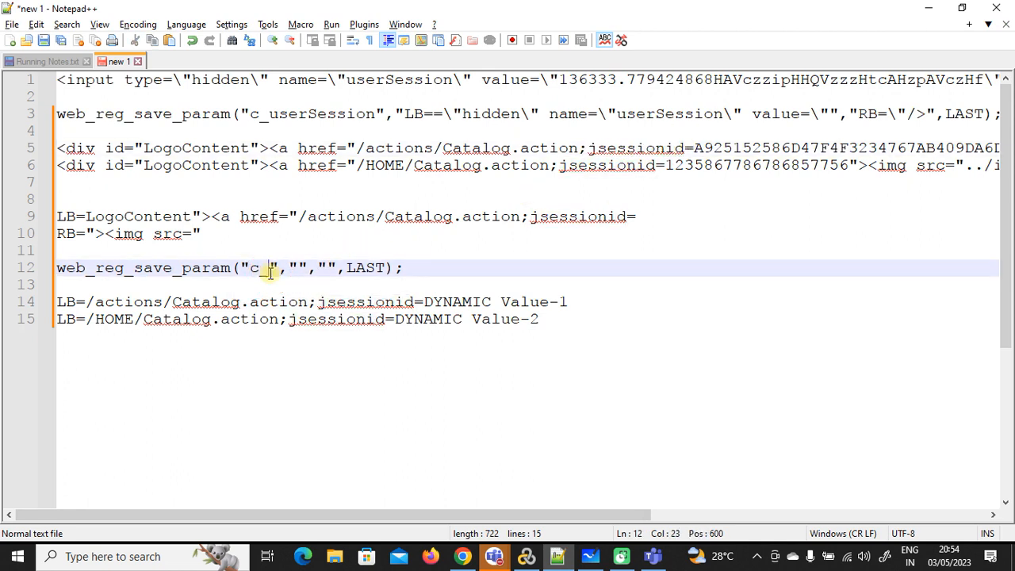
key(ctrl+v)
drag(694, 149, 838, 148)
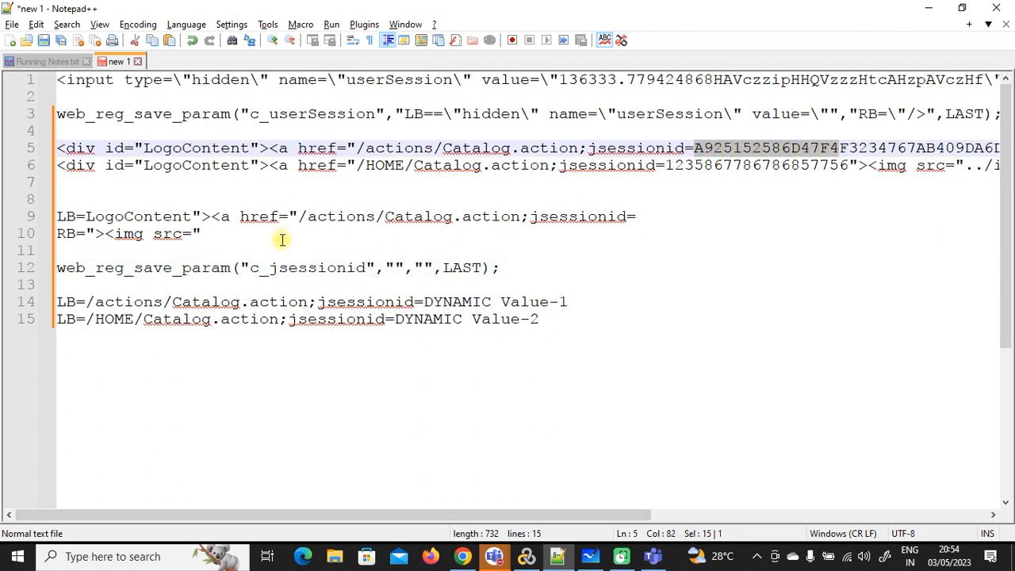
click(395, 268)
text(L)
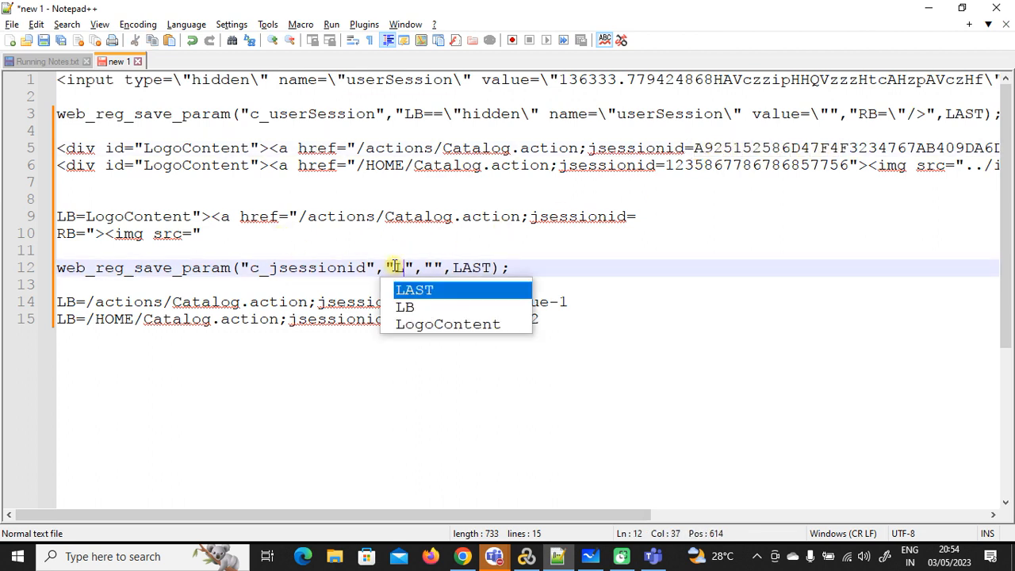
text(B)
key(Escape)
text(-)
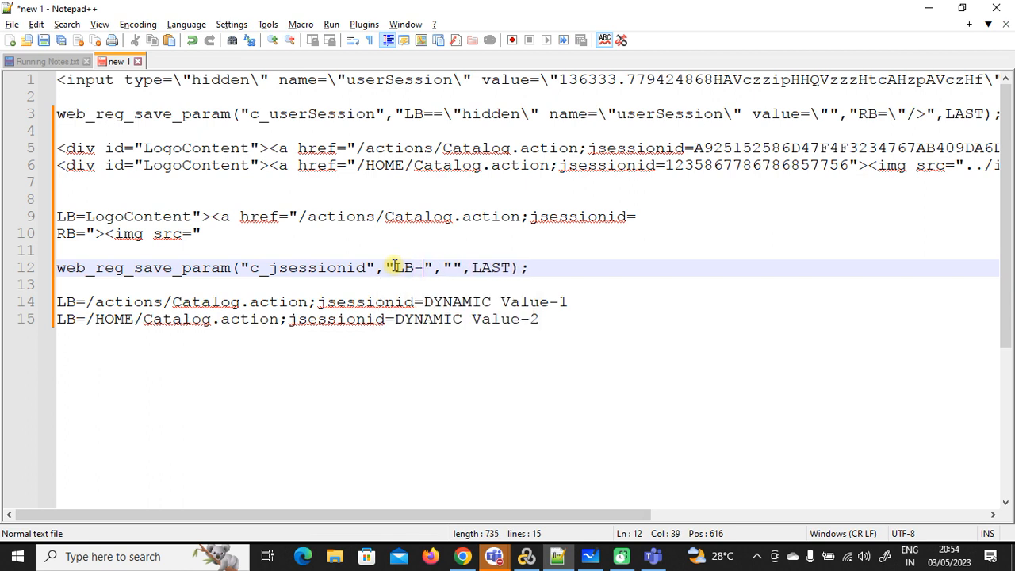
key(BackSpace)
text(=","RB=)
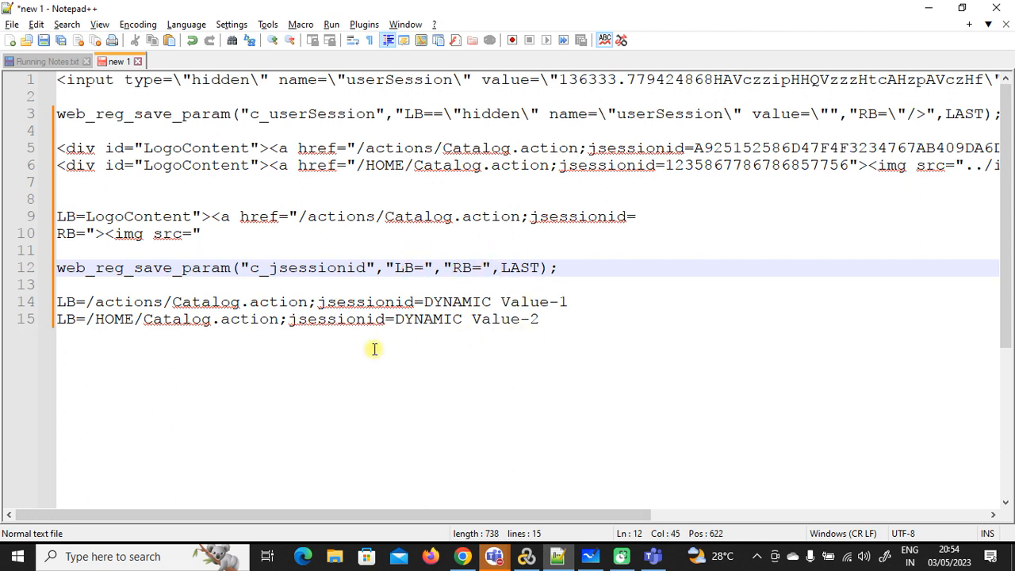
Step: Escape the quotes in the LB and RB boundary lines 9 and 10 with backslashes
click(193, 216)
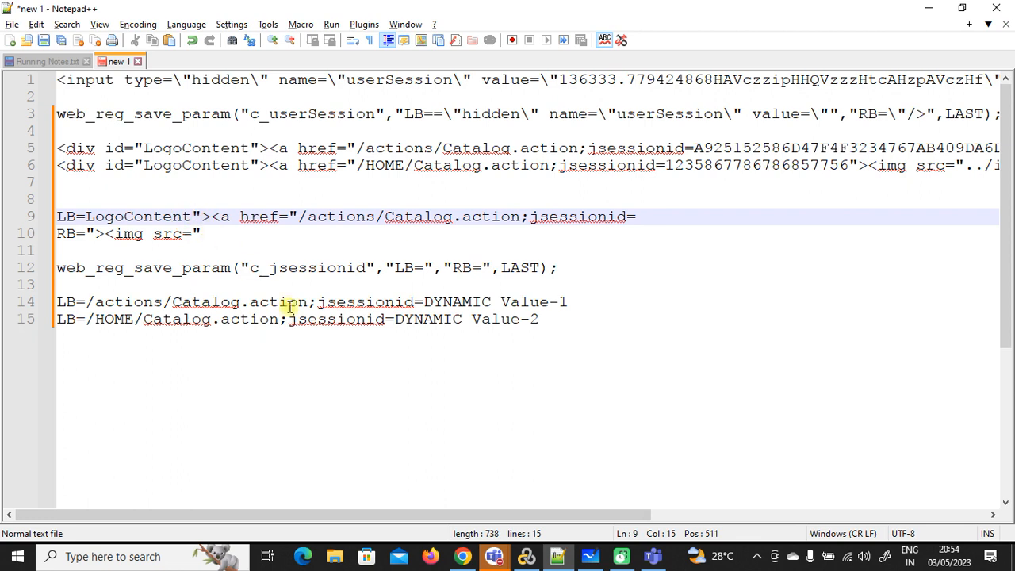
text(\)
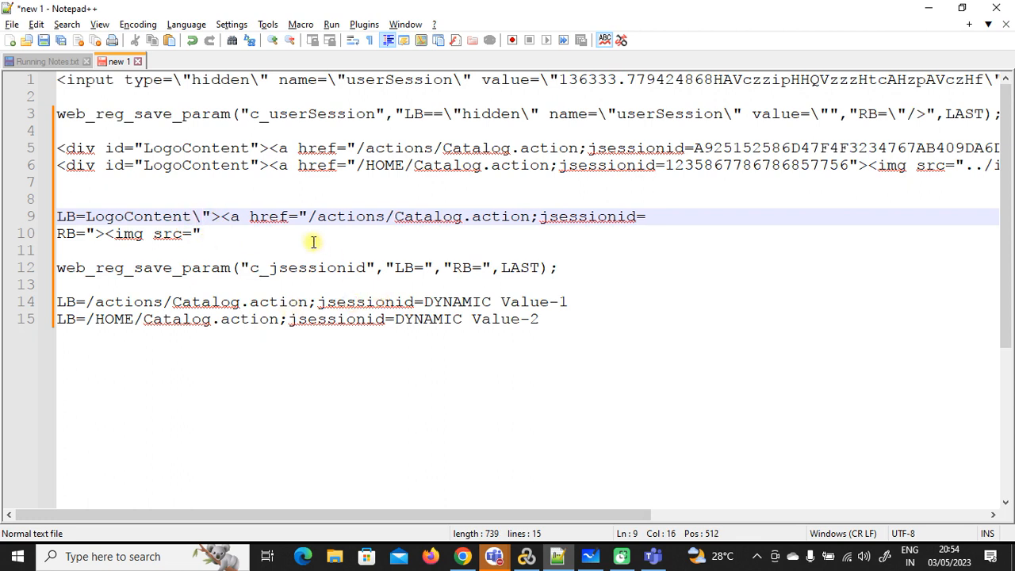
text(\)
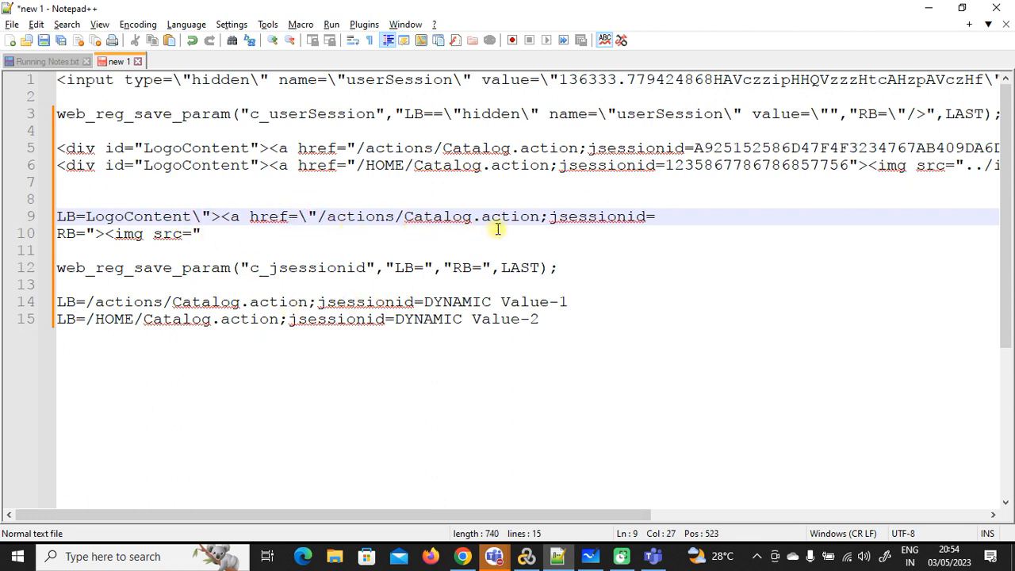
click(86, 234)
text(\)
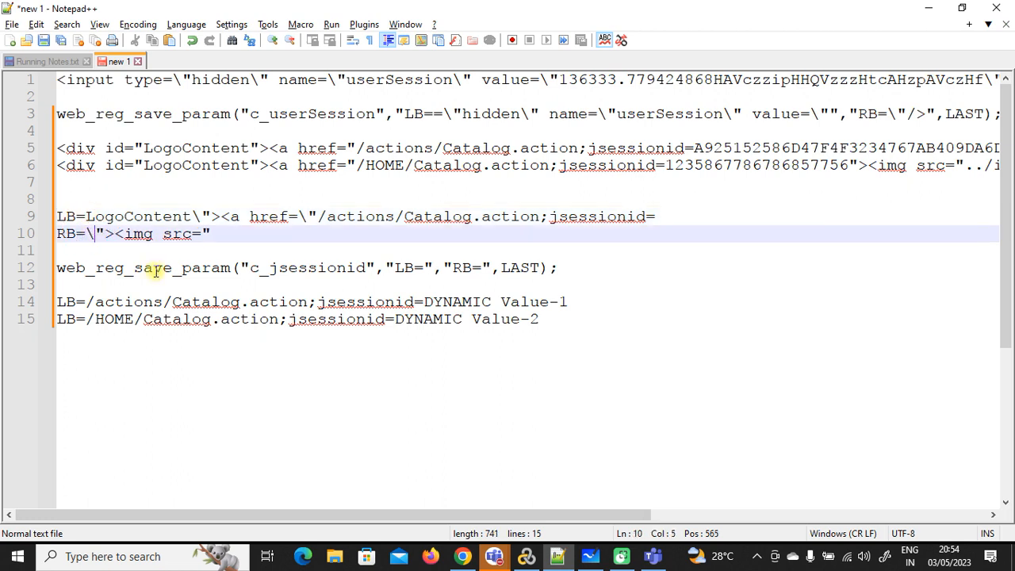
click(205, 235)
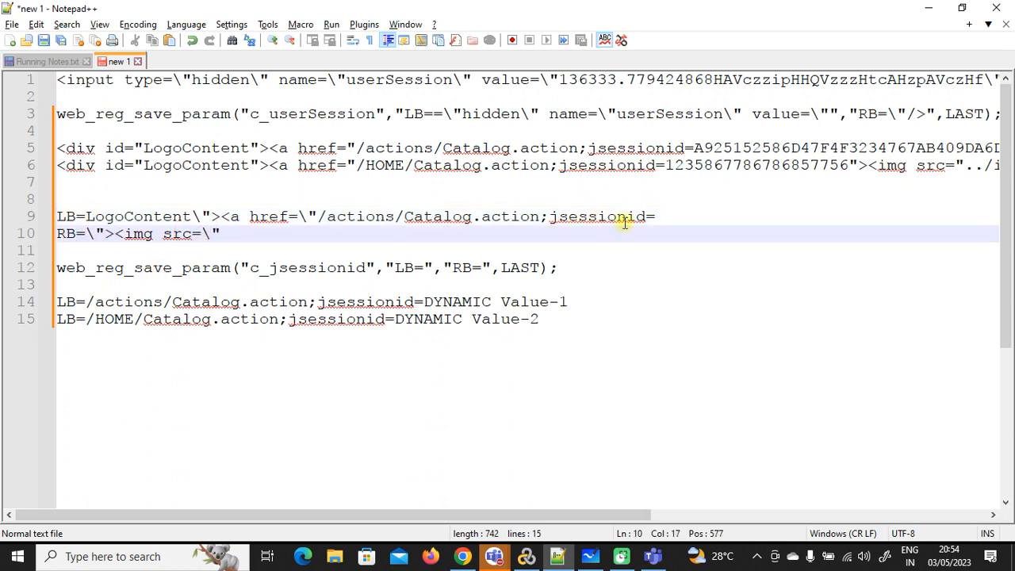
Step: Copy line 9's LogoContent left boundary and line 10's img-tag right boundary into line 12's LB= and RB=
drag(662, 216, 90, 217)
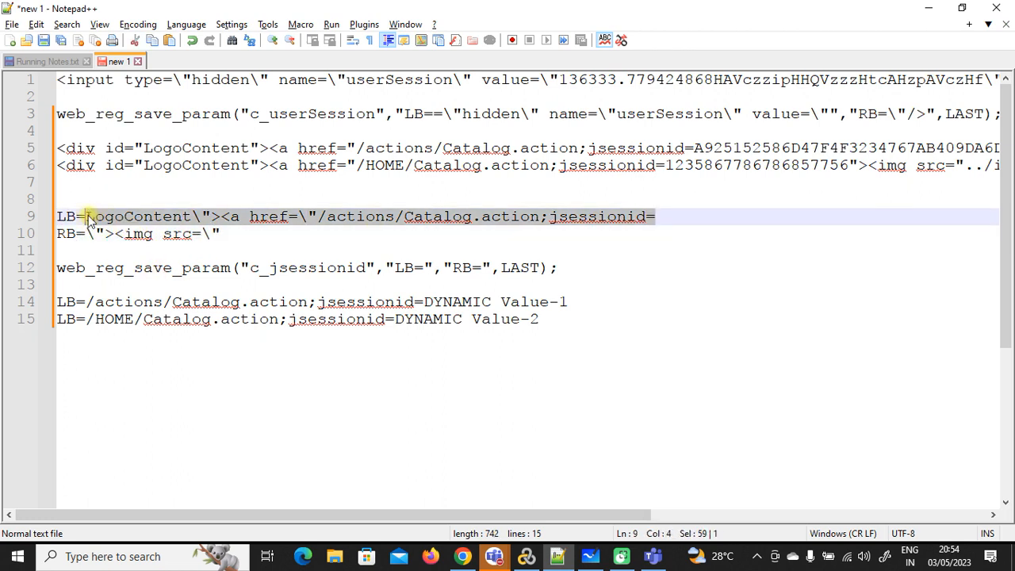
click(427, 268)
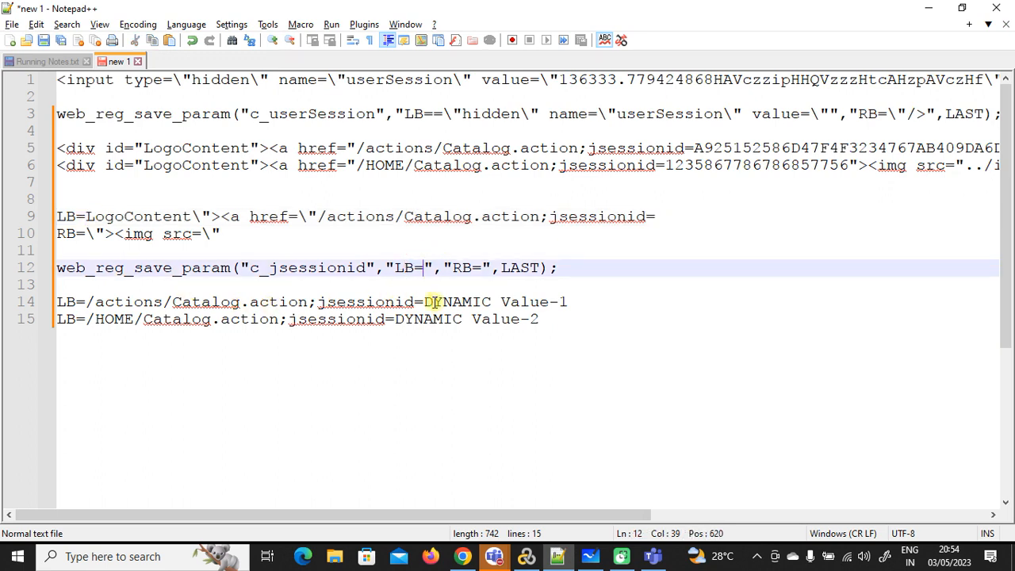
key(ctrl+v)
drag(229, 235, 88, 235)
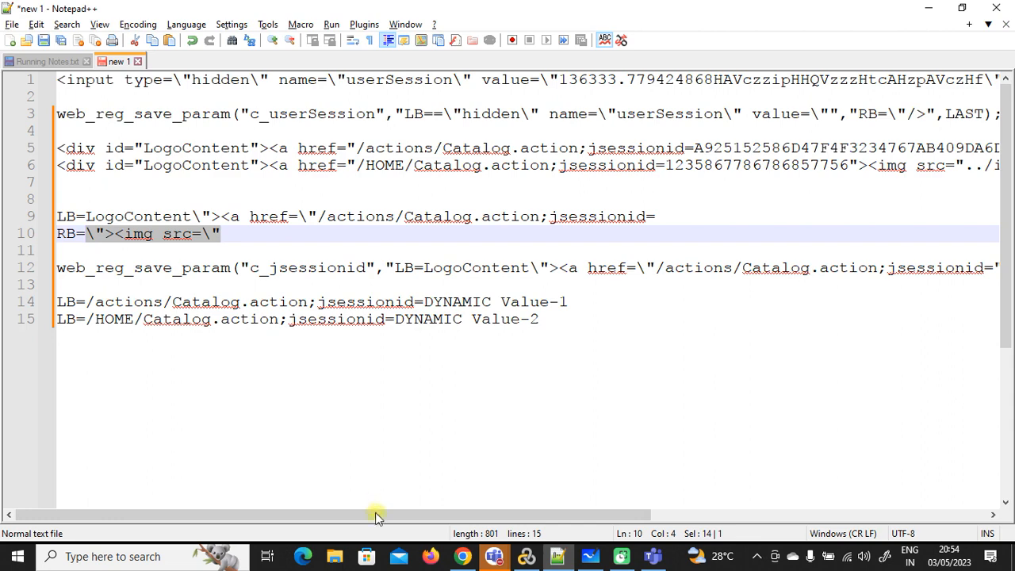
drag(376, 516, 561, 523)
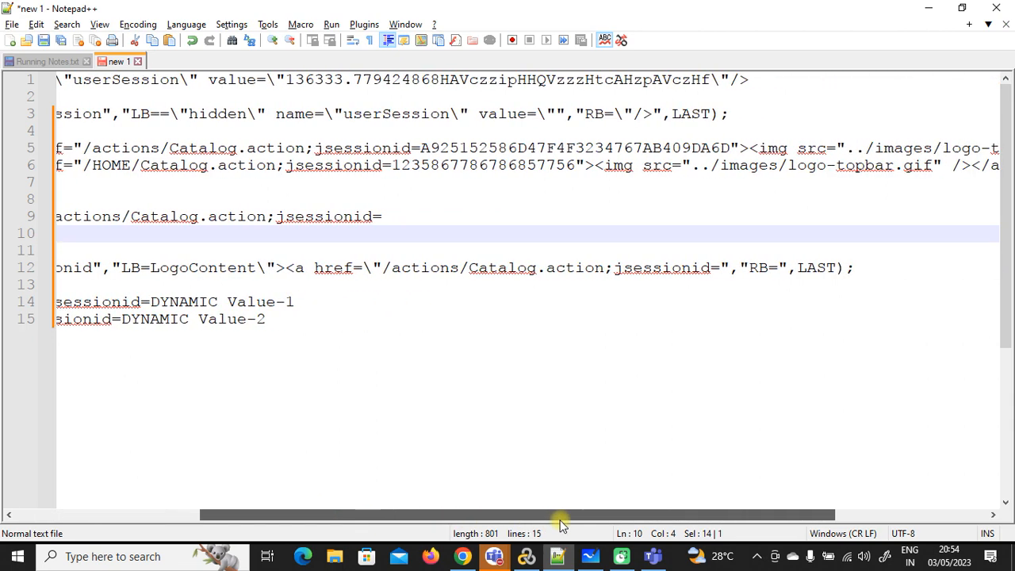
click(778, 268)
key(ctrl+v)
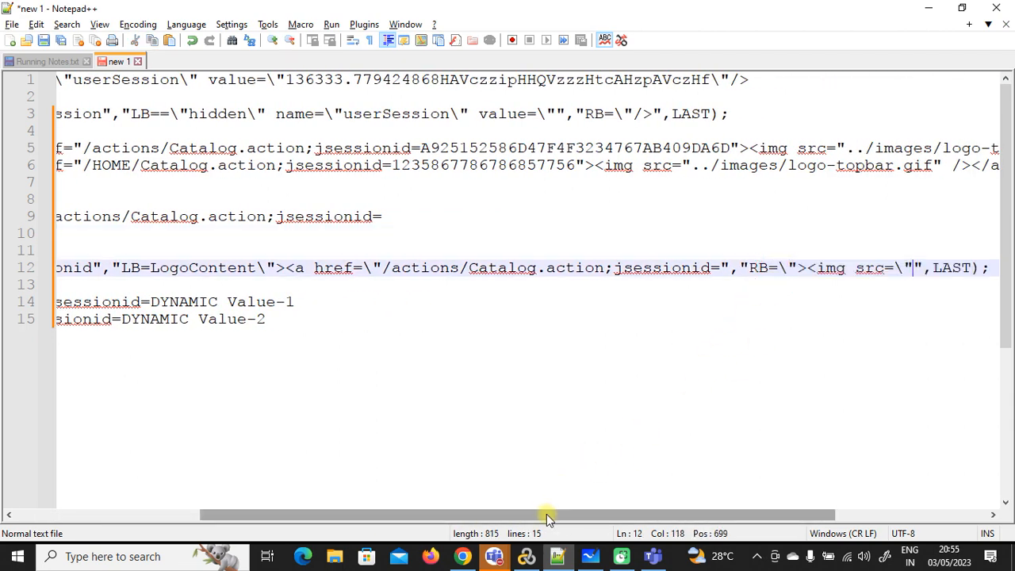
drag(544, 514, 603, 516)
drag(917, 269, 54, 269)
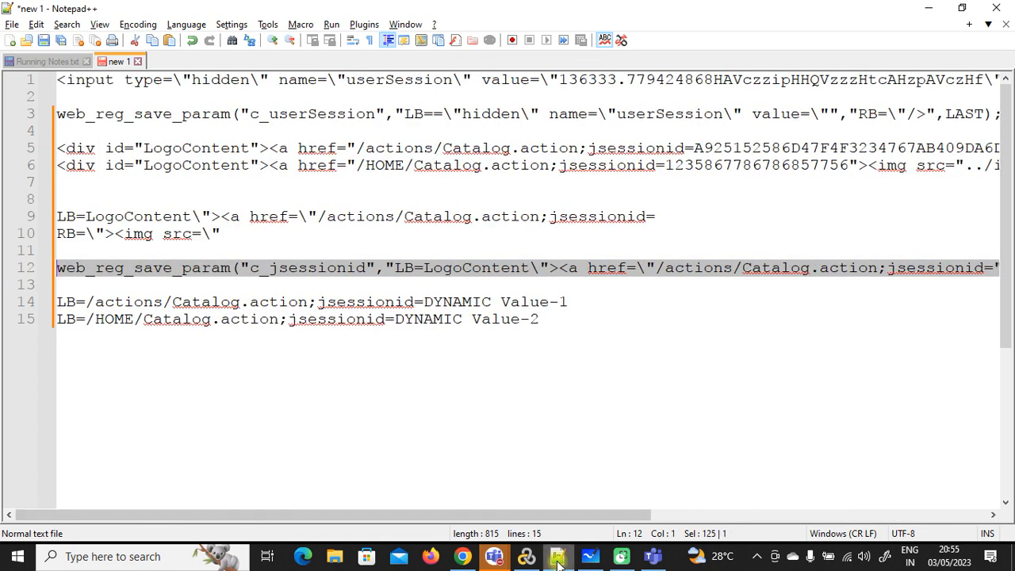
Step: Paste the c_jsessionid web_reg_save_param statement onto line 29 of Action.c, above the Account.action request
click(526, 556)
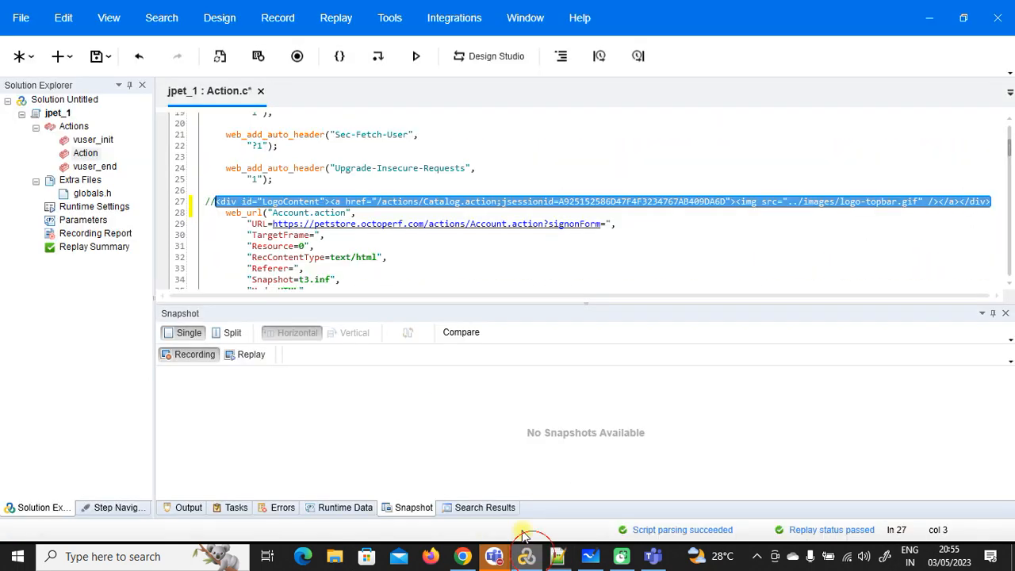
click(994, 201)
key(Return)
key(Return)
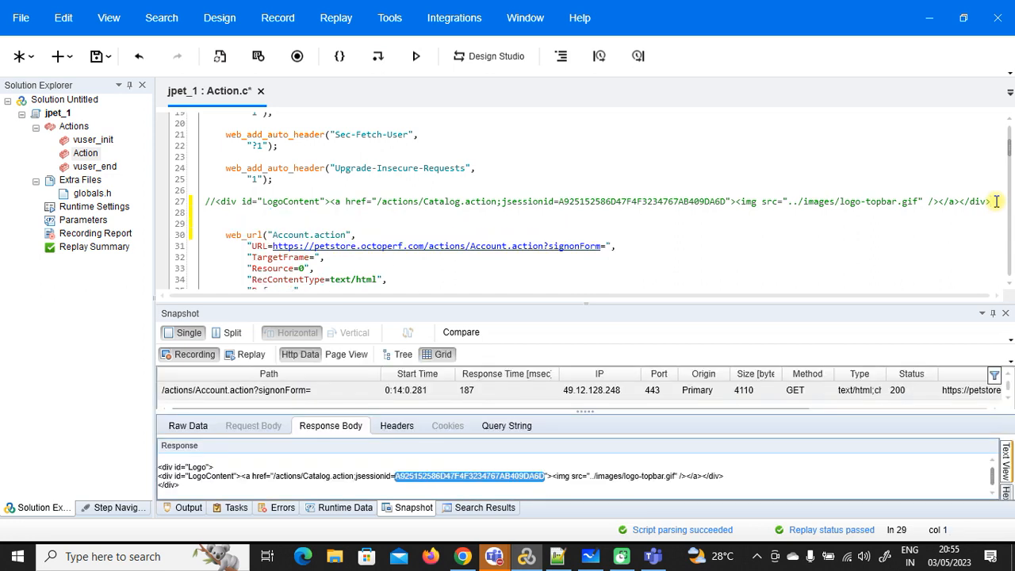
key(ctrl+v)
key(Return)
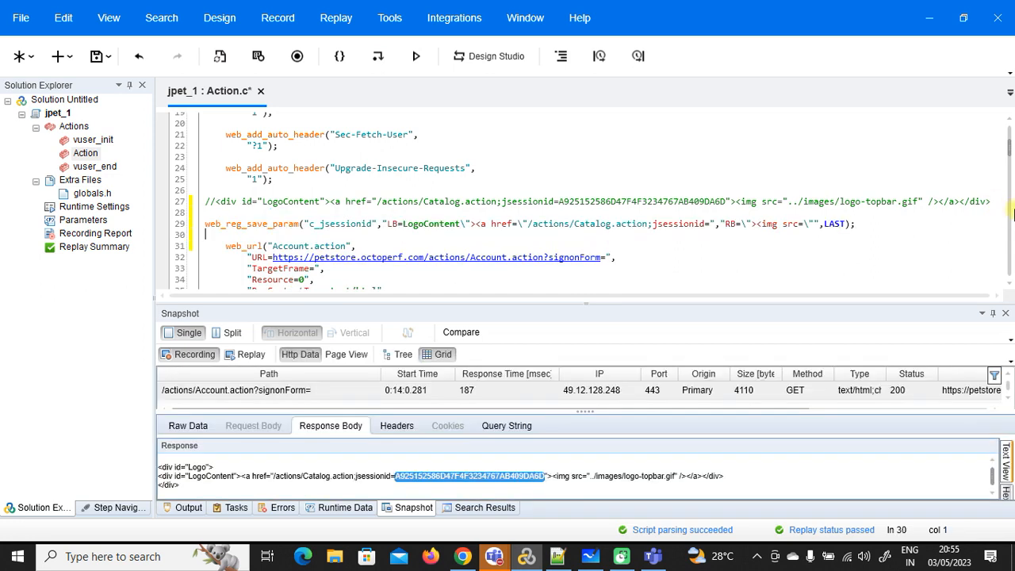
Step: Enlarge the code area and select the recorded jsessionid value on line 53
scroll(652, 163, down, 1)
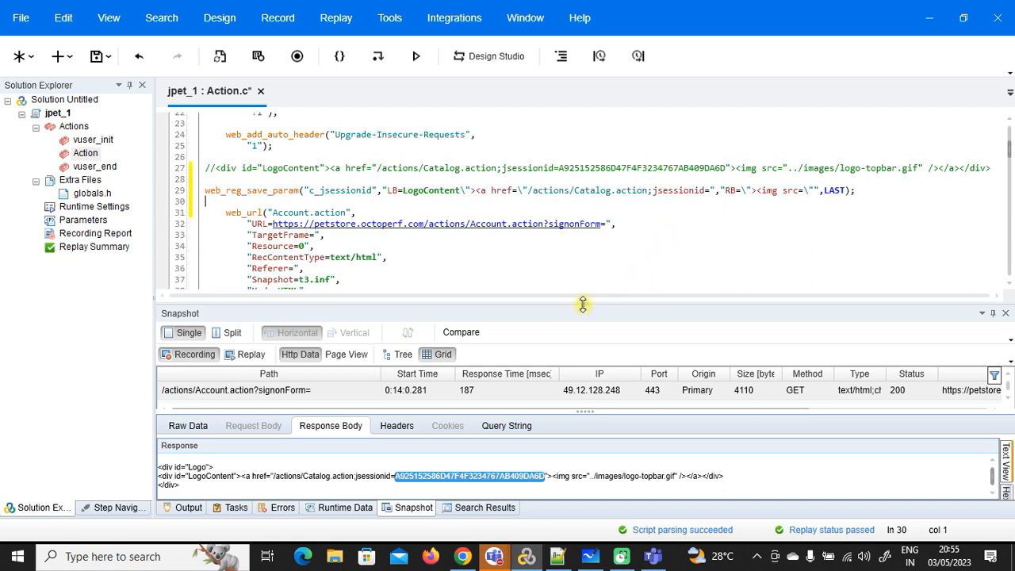
drag(583, 304, 590, 374)
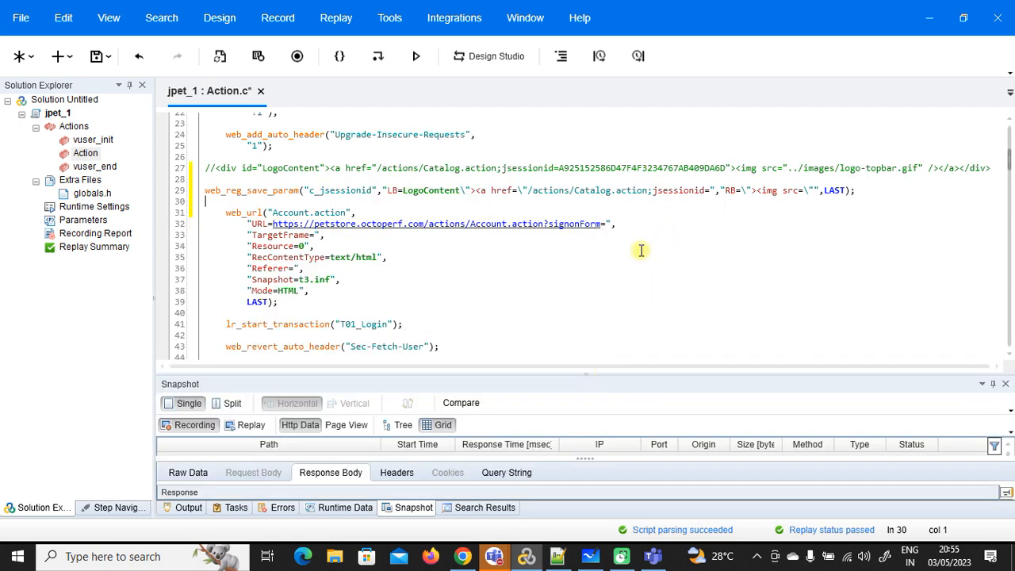
scroll(641, 250, down, 5)
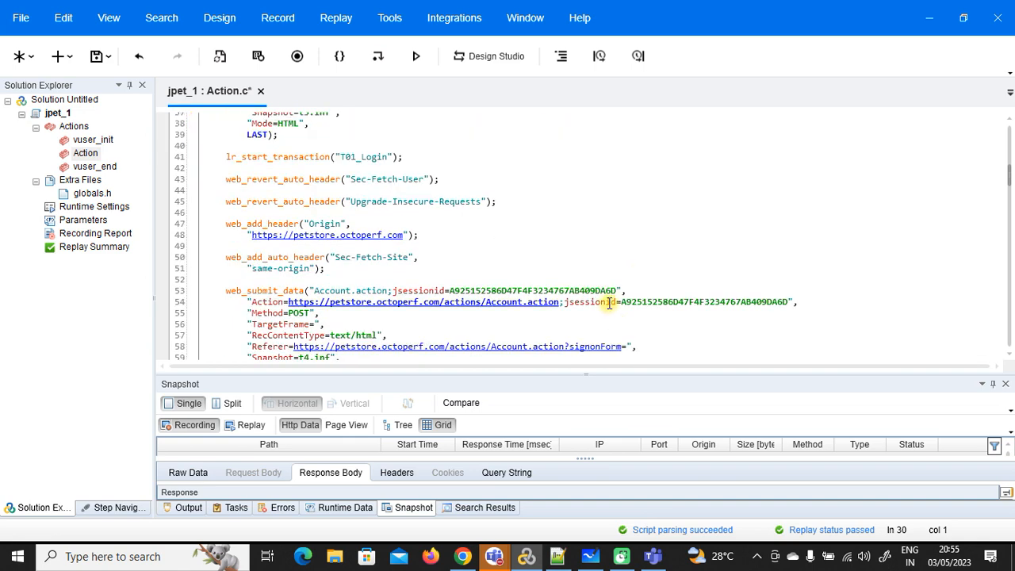
drag(616, 292, 448, 290)
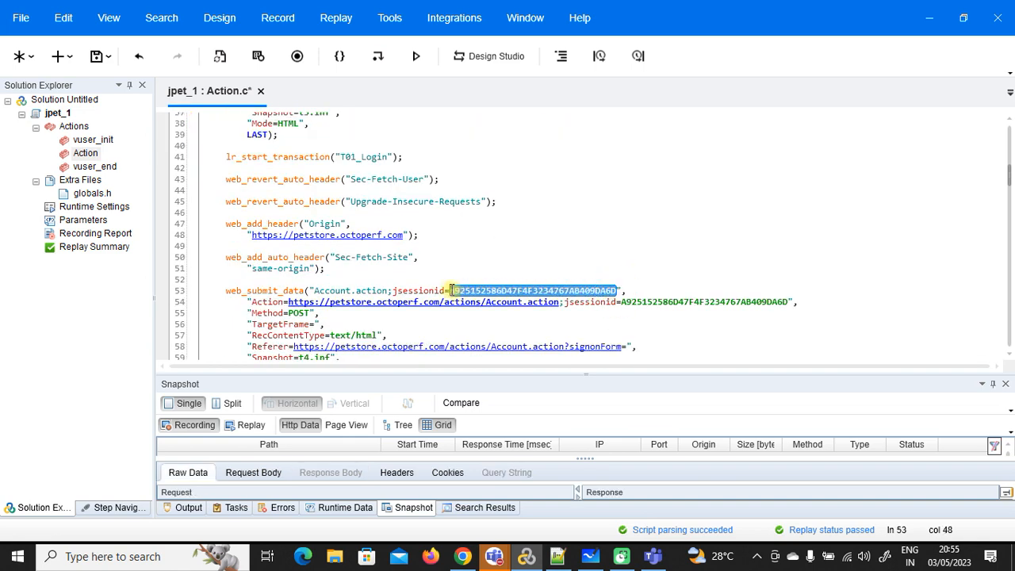
scroll(513, 232, up, 3)
scroll(512, 232, up, 4)
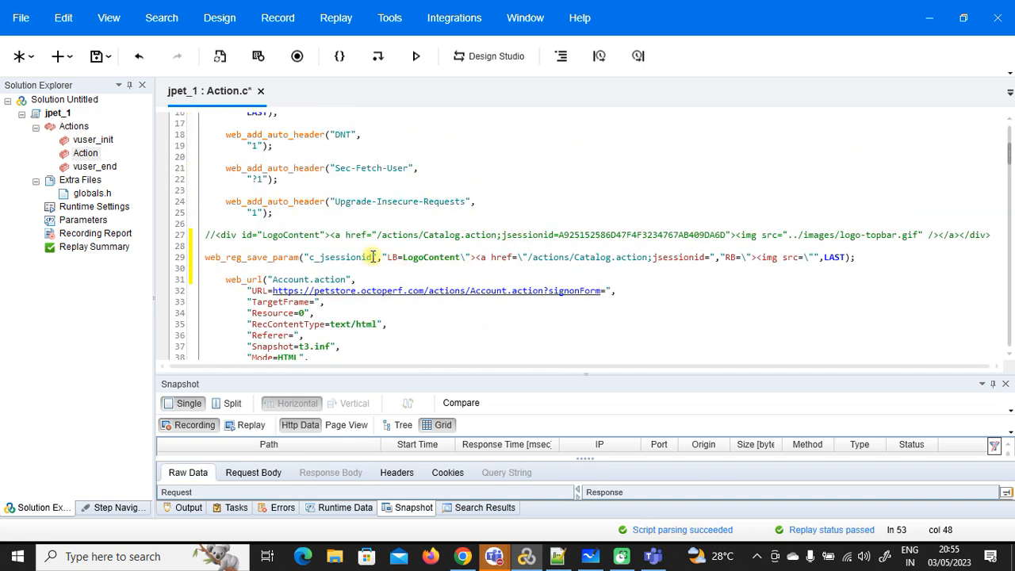
drag(372, 256, 316, 257)
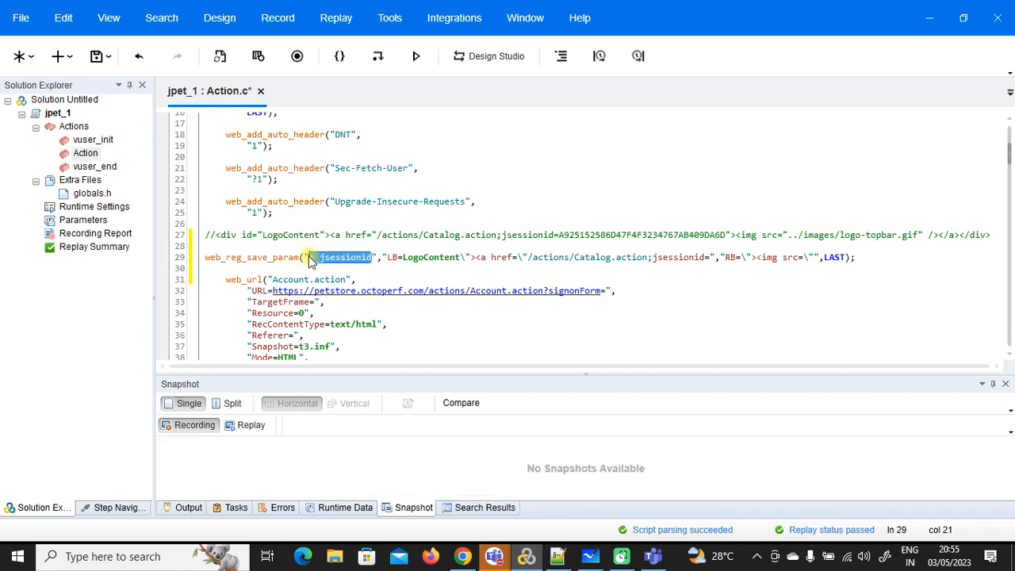
scroll(580, 190, down, 7)
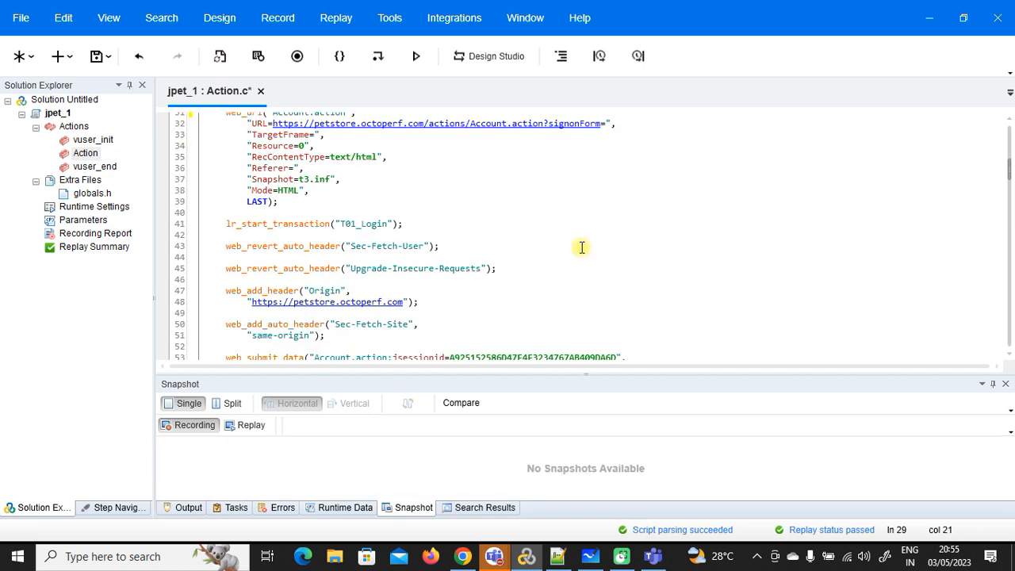
drag(618, 290, 456, 290)
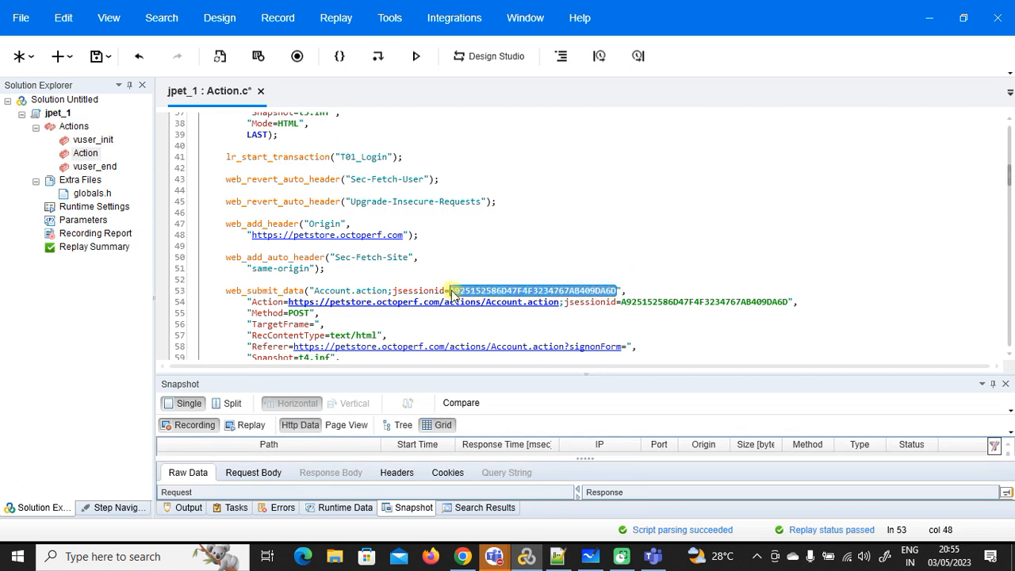
Step: Replace all 3 occurrences of the recorded session id with {c_jsessionid}
key(ctrl+h)
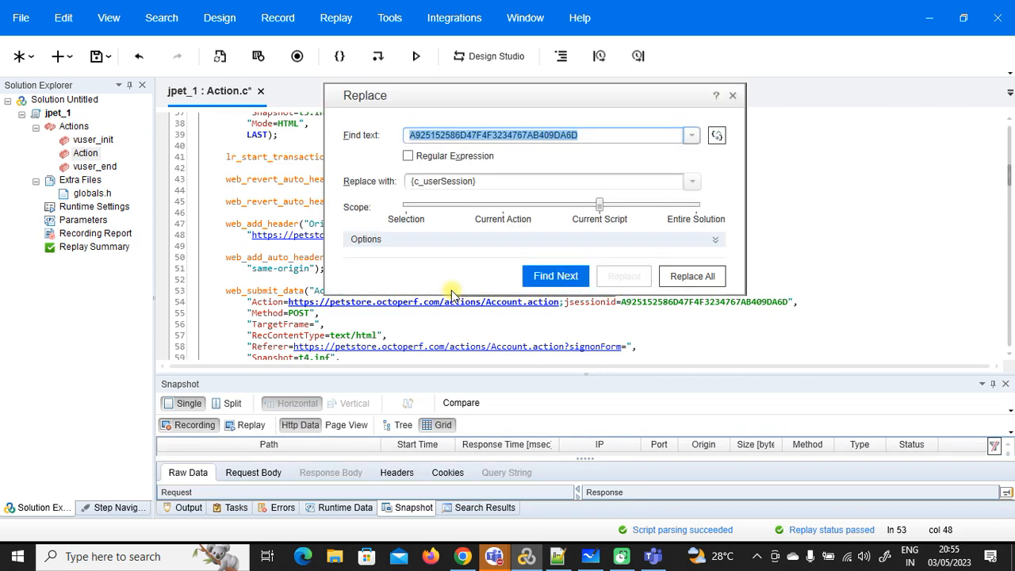
click(491, 180)
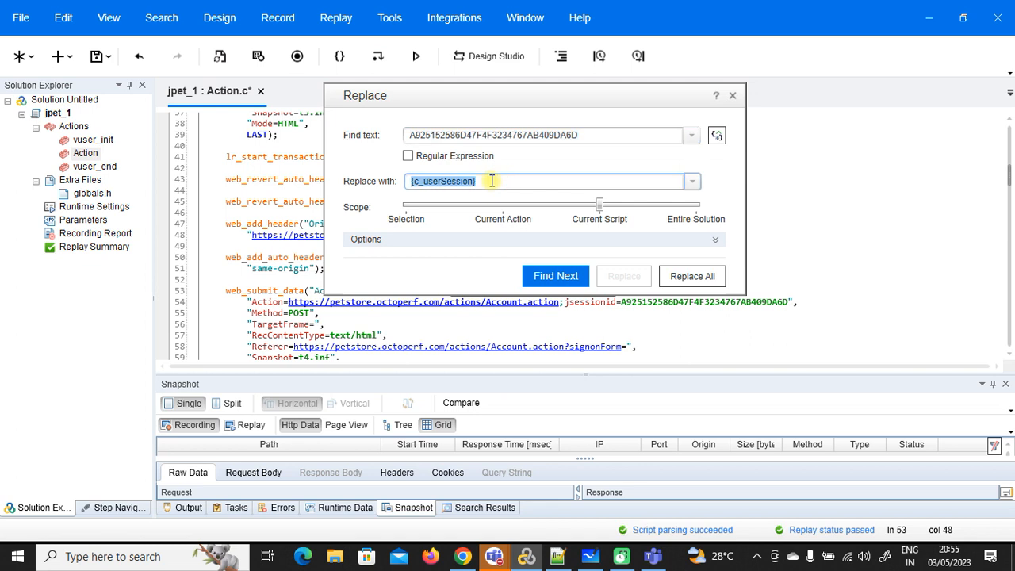
text({})
text(c_jsessionid)
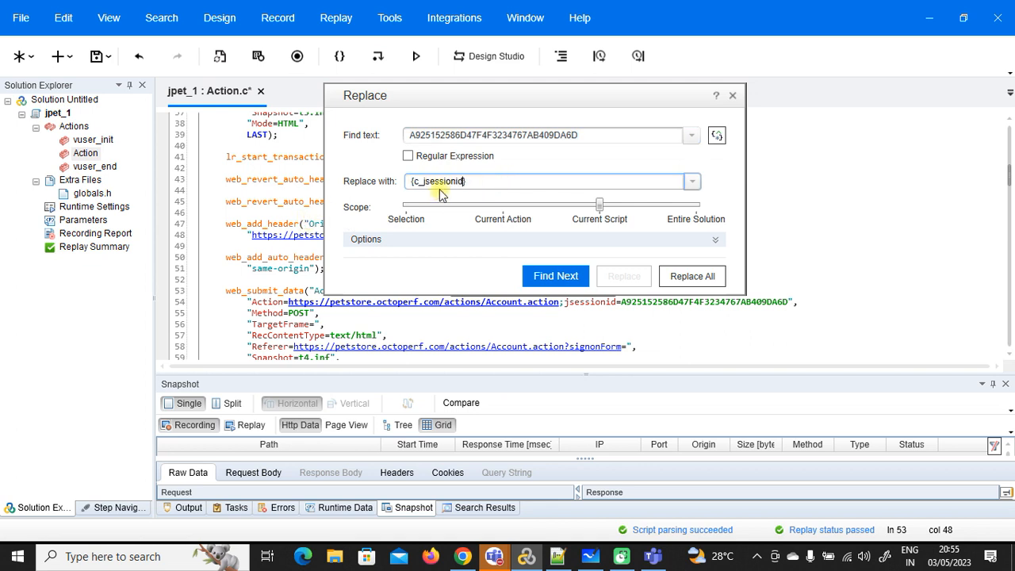
drag(600, 101, 320, 99)
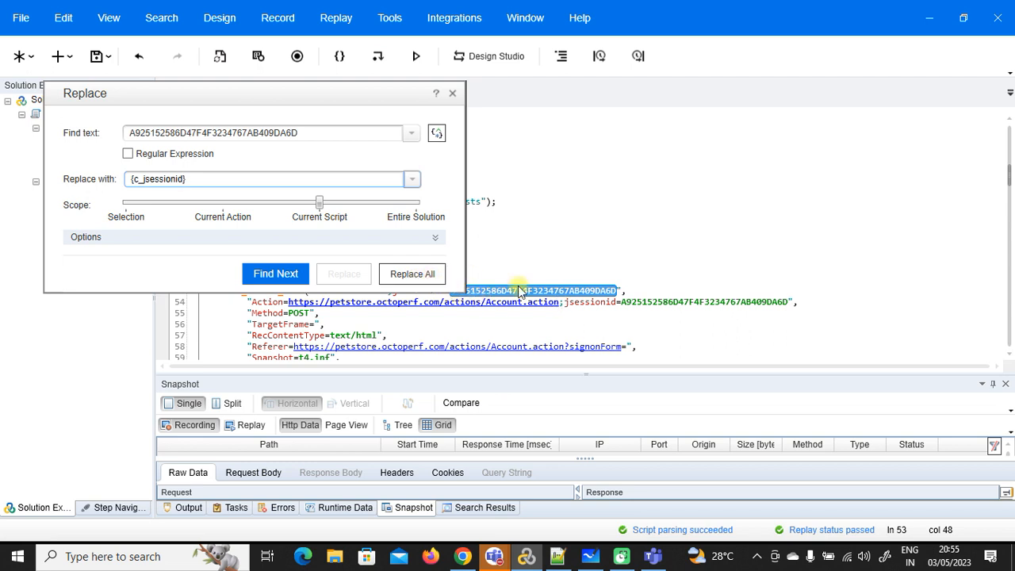
click(591, 291)
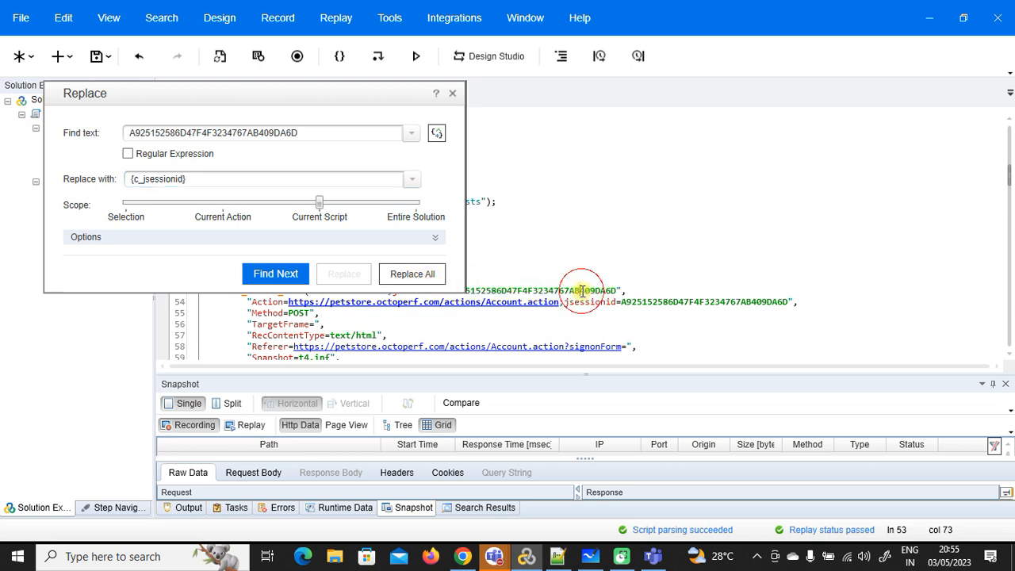
click(634, 301)
drag(366, 94, 290, 93)
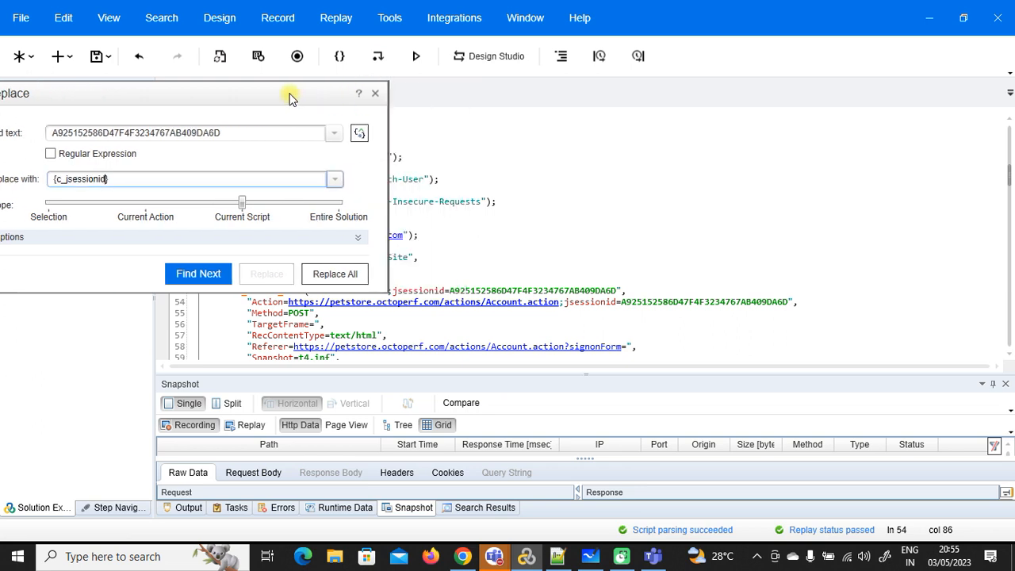
click(354, 276)
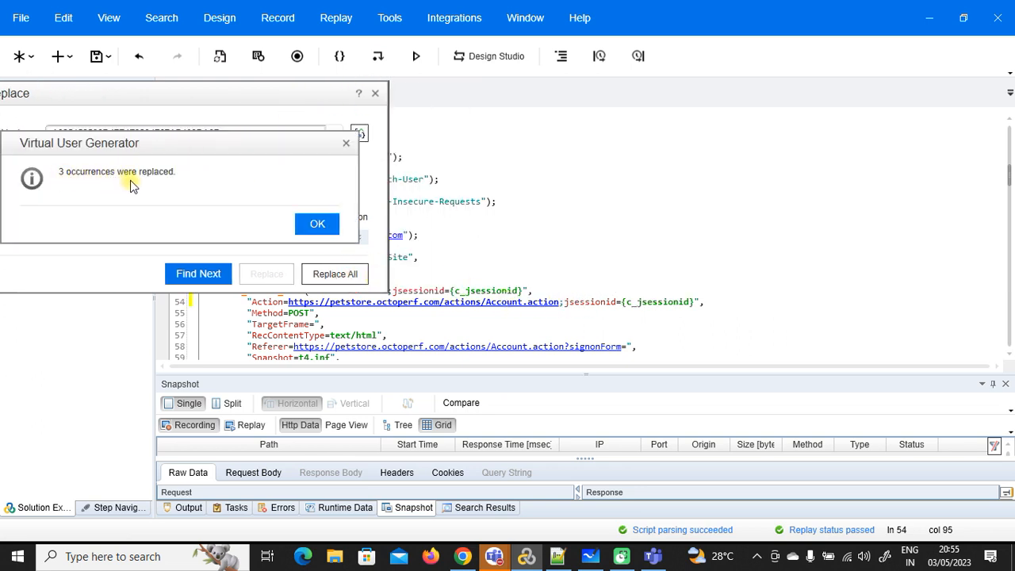
click(313, 224)
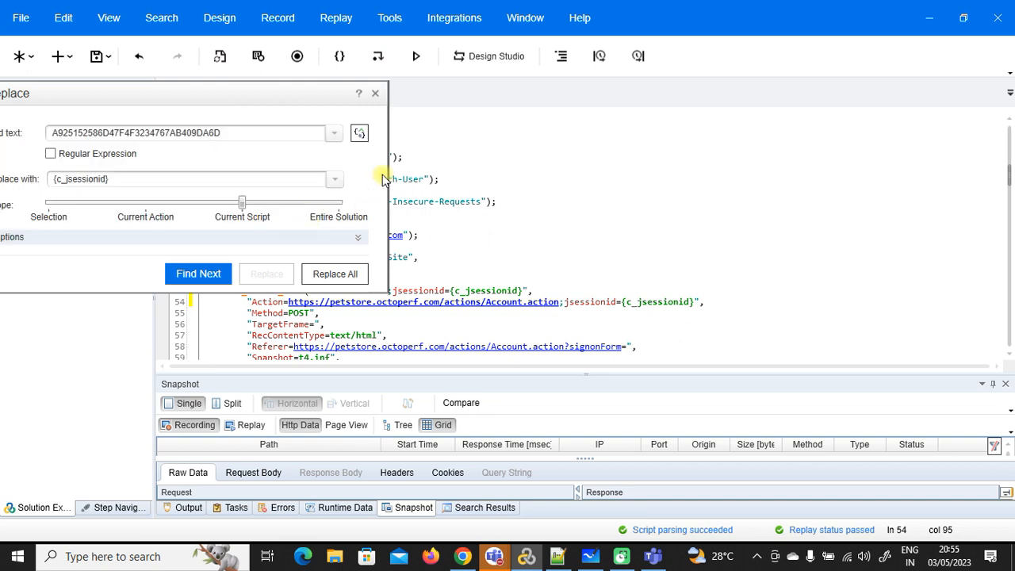
click(376, 97)
Step: Verify lines 53 and 54 of web_submit_data now use c_jsessionid
double_click(482, 290)
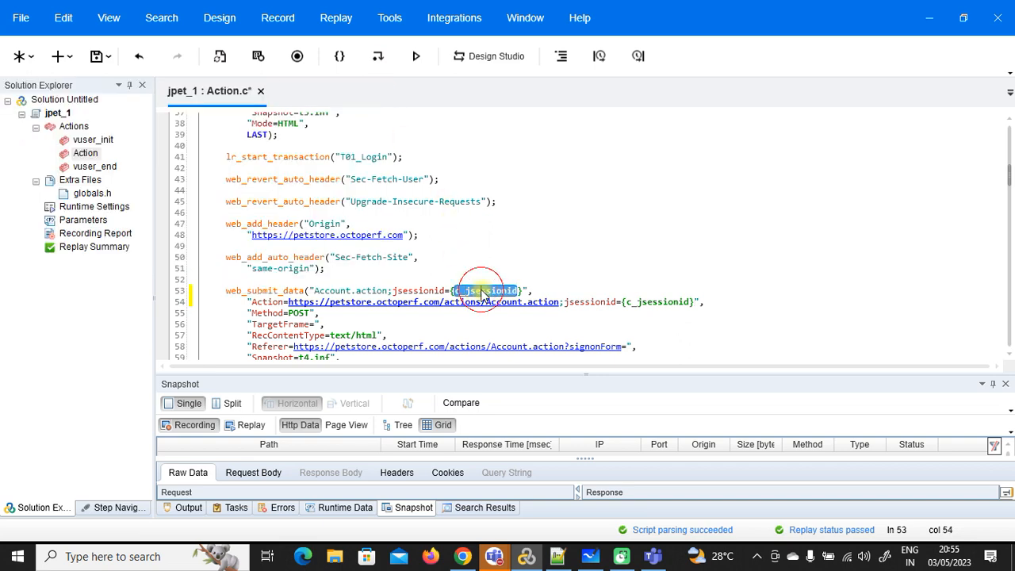
double_click(650, 302)
scroll(658, 313, down, 4)
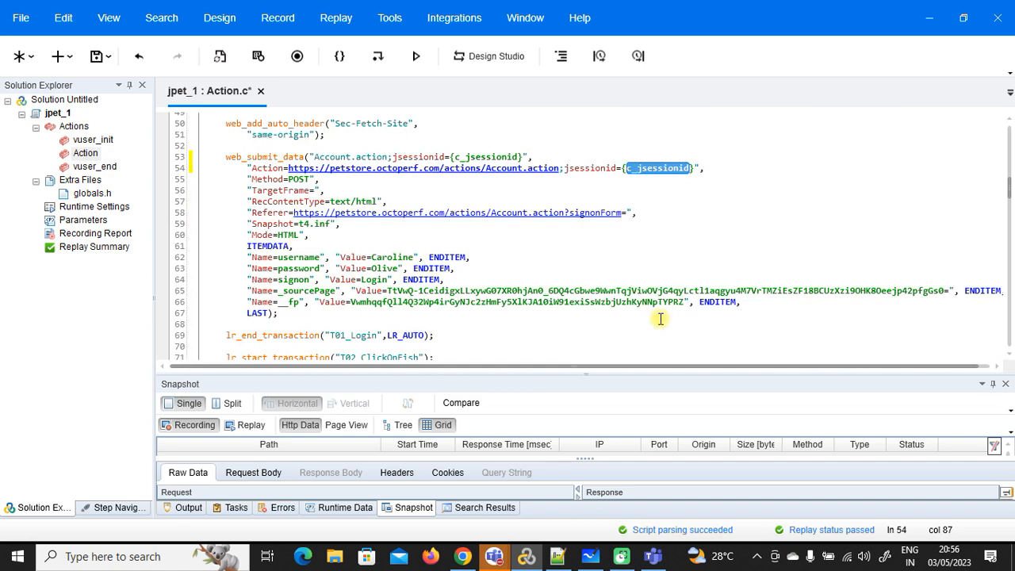
scroll(659, 319, down, 15)
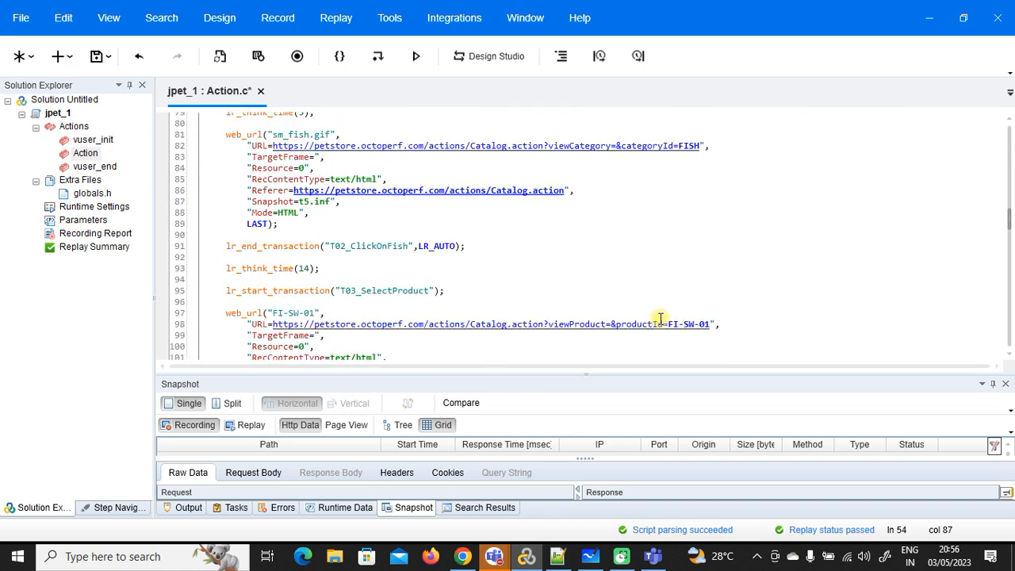
Step: Search Action.c for c_jsessionid and step through its matches
scroll(659, 318, down, 20)
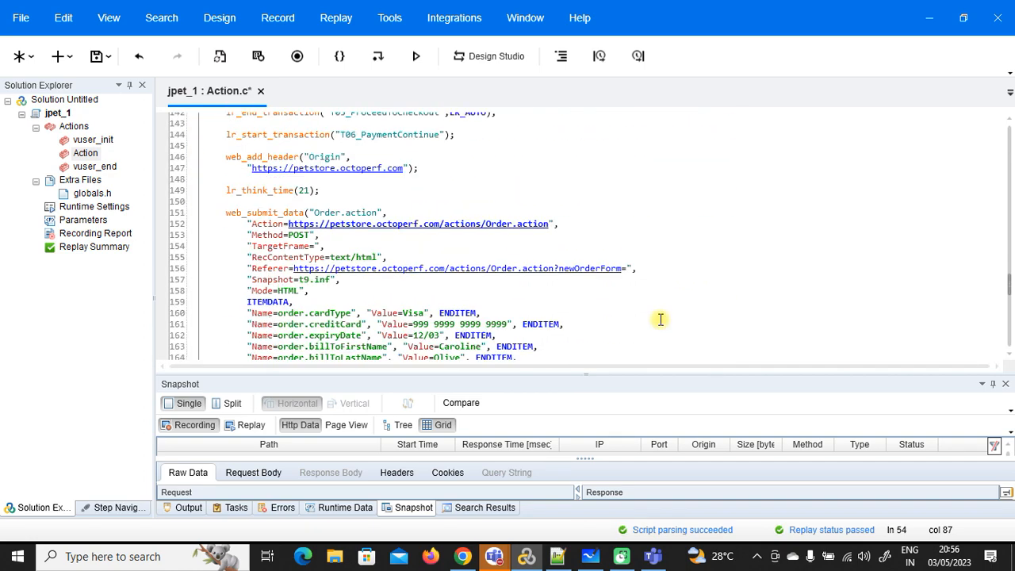
scroll(660, 319, down, 3)
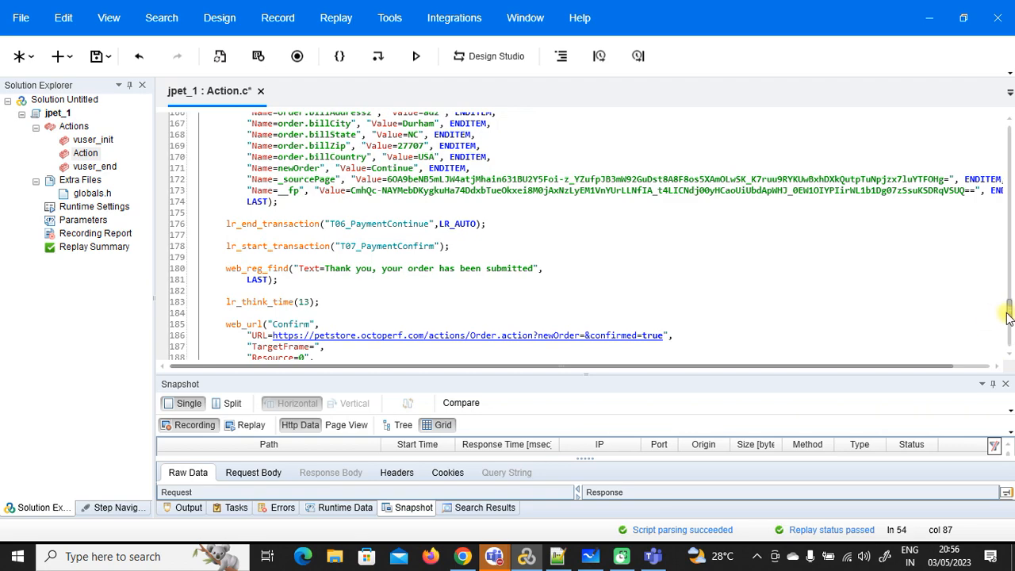
drag(1009, 315, 1011, 146)
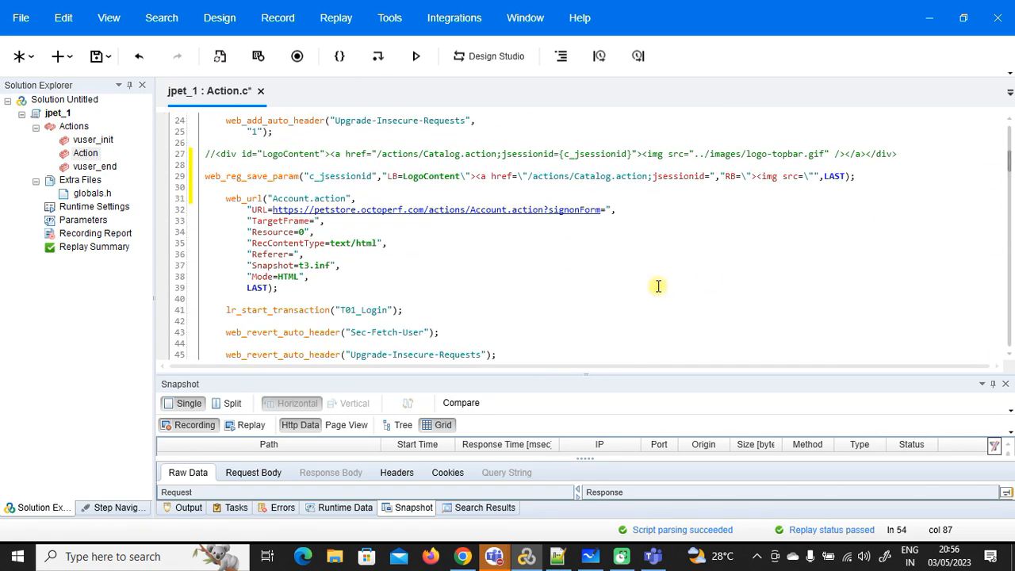
scroll(577, 283, down, 2)
scroll(577, 283, up, 2)
scroll(578, 283, down, 6)
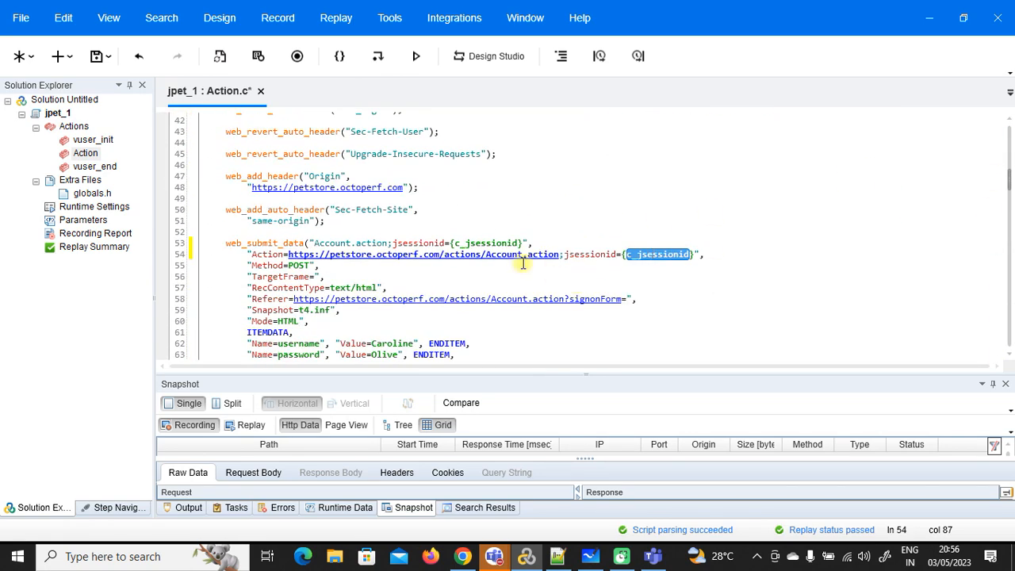
double_click(504, 243)
key(ctrl+f)
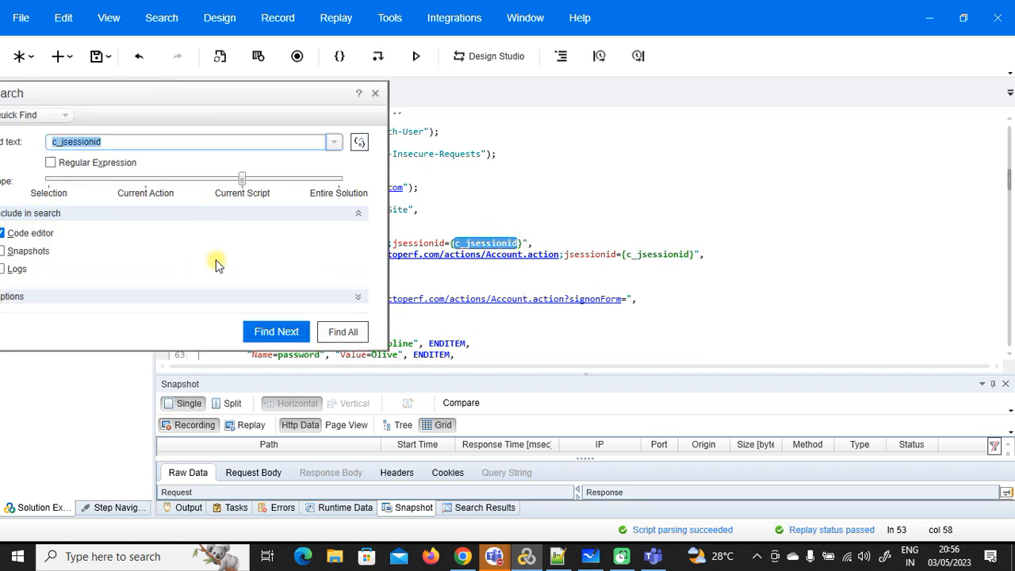
click(268, 337)
click(268, 337)
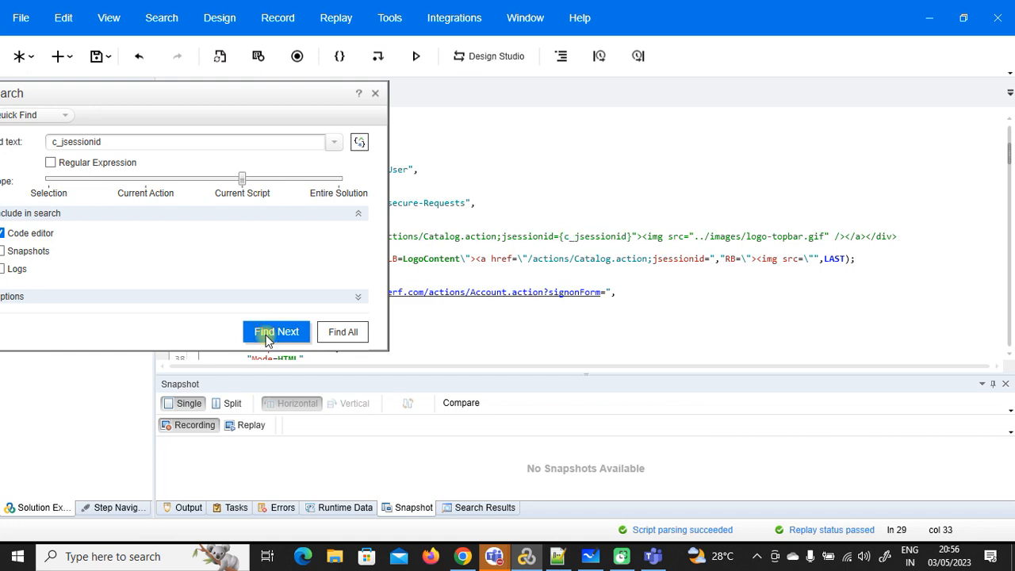
click(373, 93)
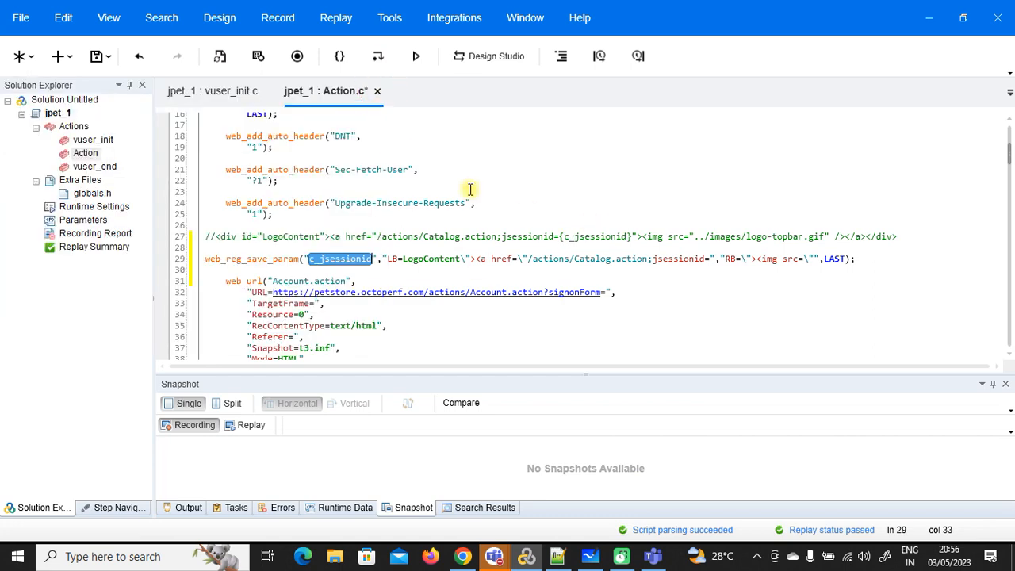
Step: Check c_jsessionid in the capture rule and login request lines 53–54, then save Action.c
double_click(593, 237)
scroll(591, 235, down, 8)
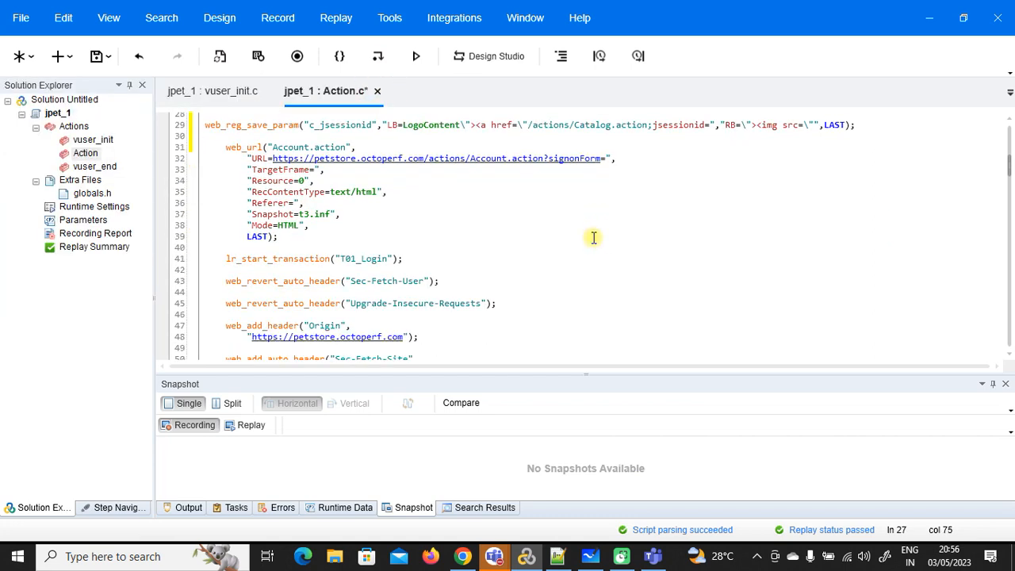
click(495, 257)
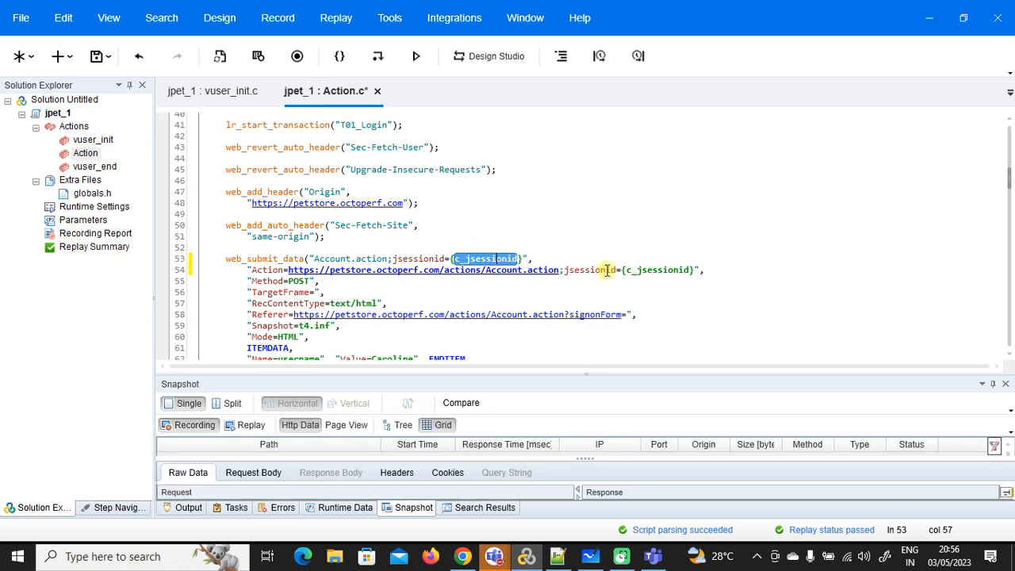
double_click(650, 269)
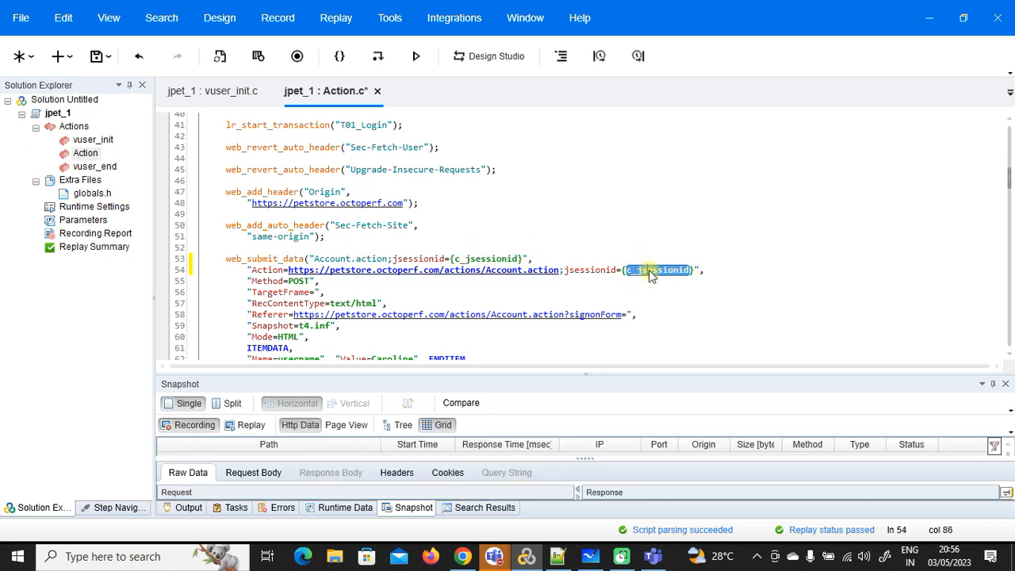
scroll(486, 236, down, 2)
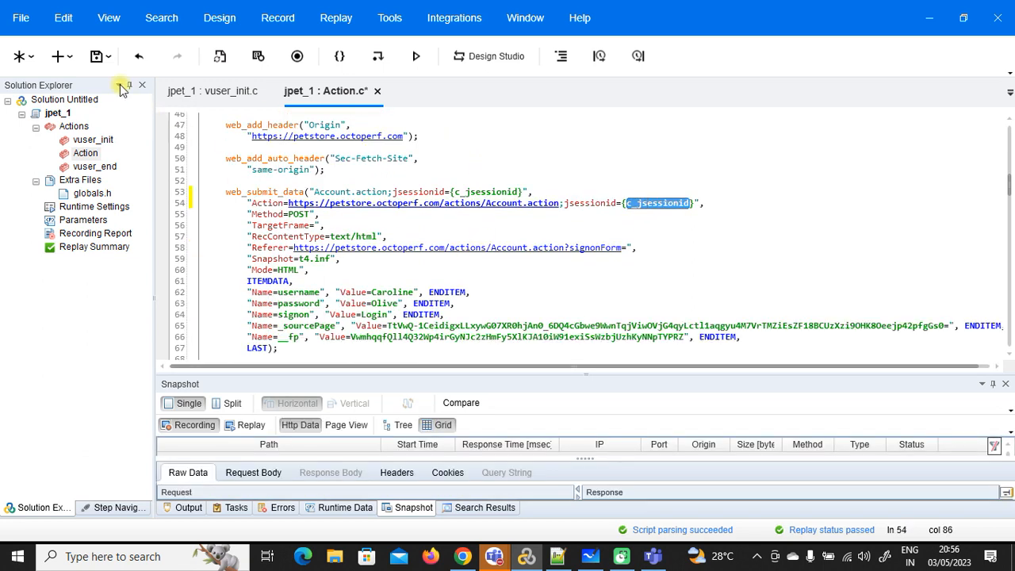
click(96, 55)
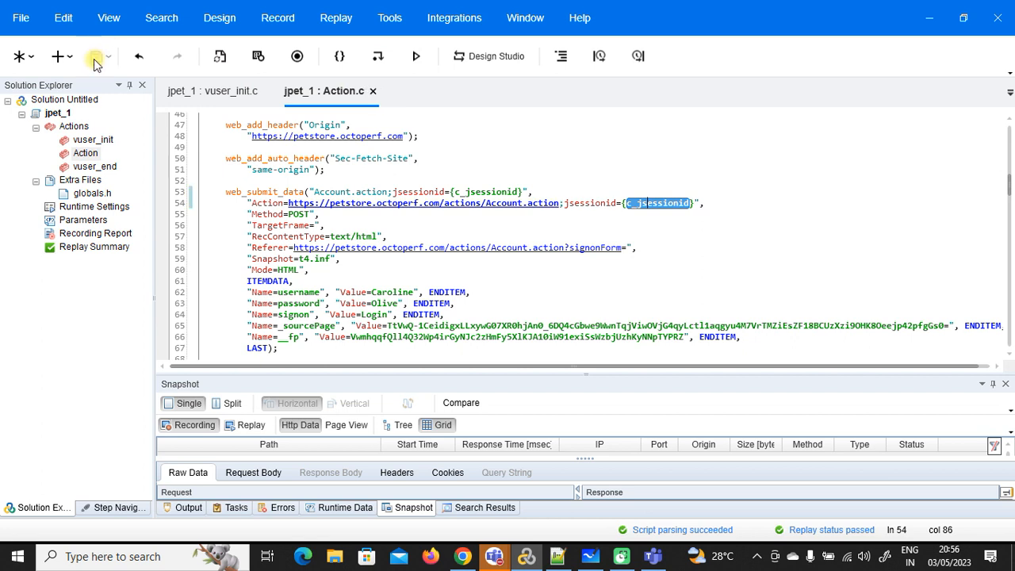
double_click(92, 207)
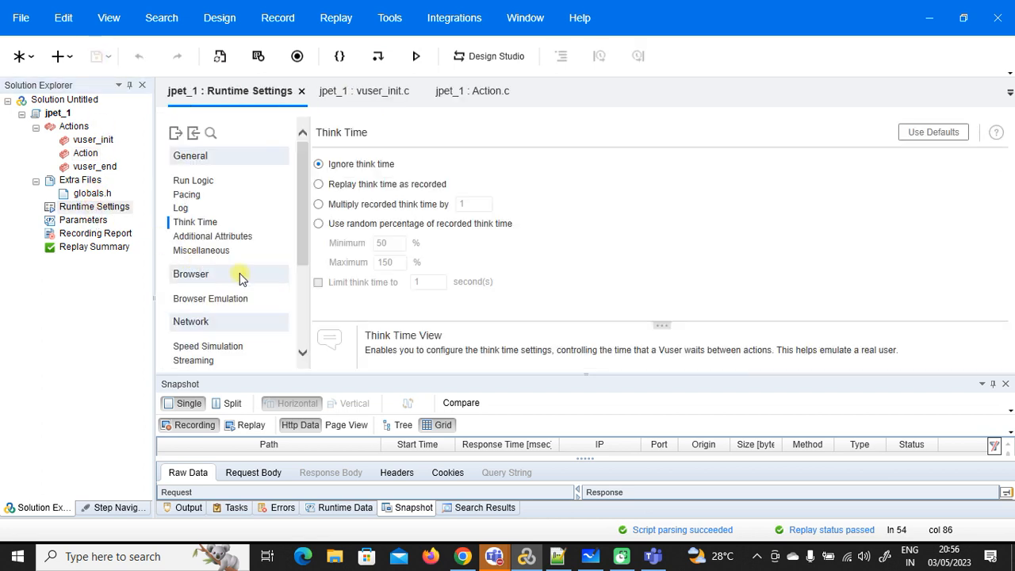
Step: Set logging to Extended log with Parameter substitution and save
click(180, 209)
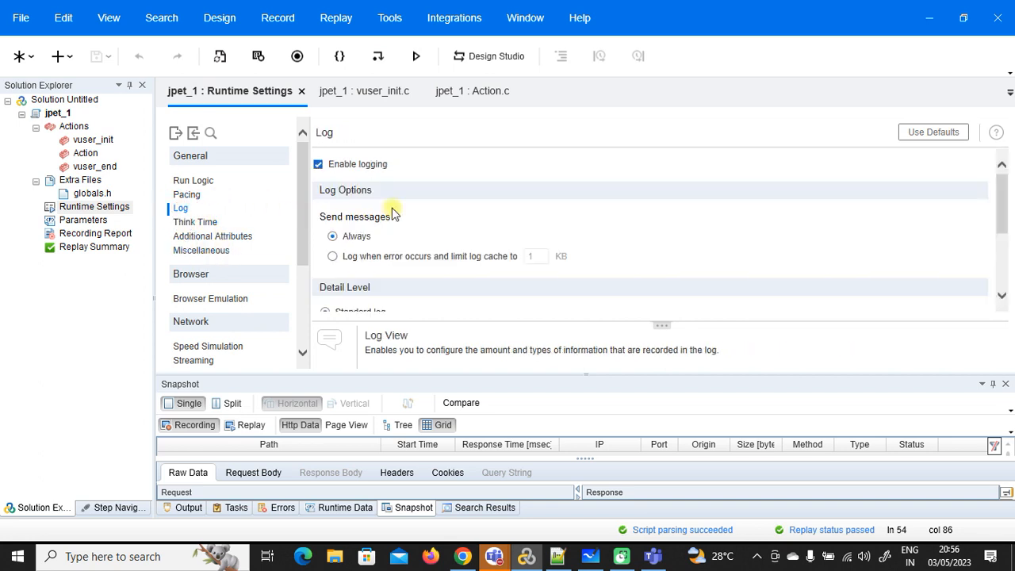
scroll(528, 199, down, 3)
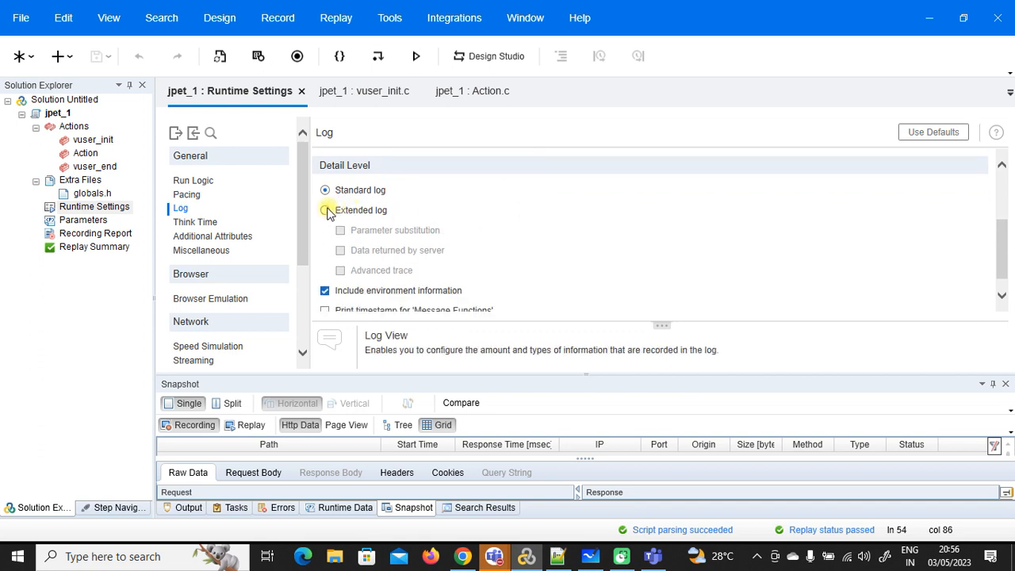
click(325, 209)
click(340, 230)
click(97, 56)
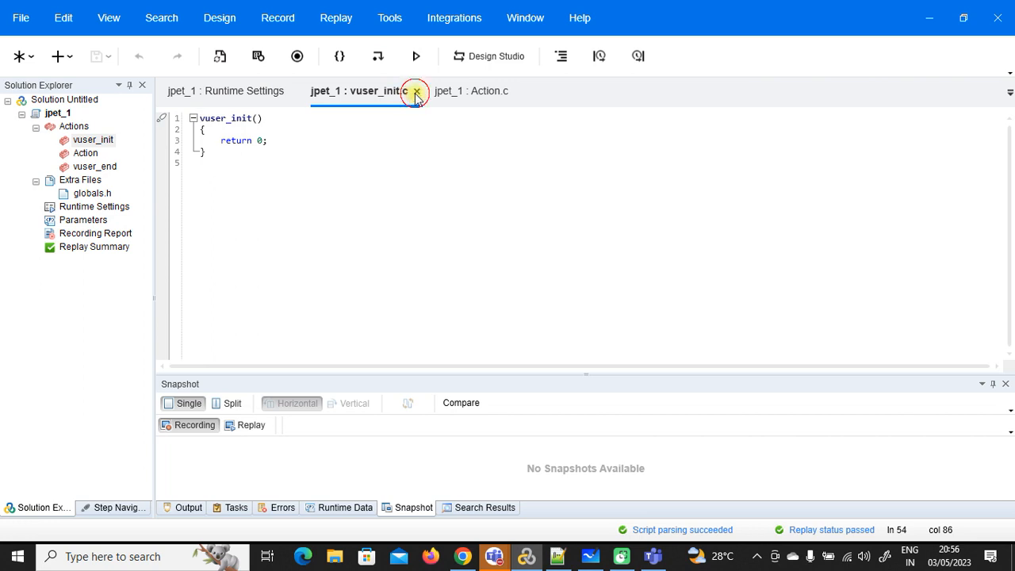
Step: Close vuser_init.c, try Standard log, then restore Extended log with parameter substitution and save
click(416, 91)
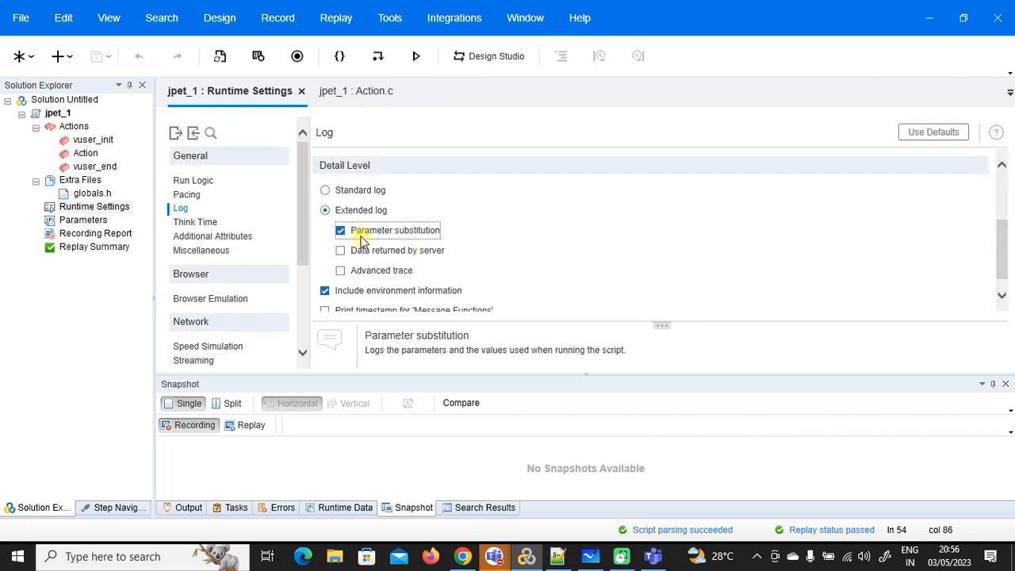
scroll(702, 245, up, 1)
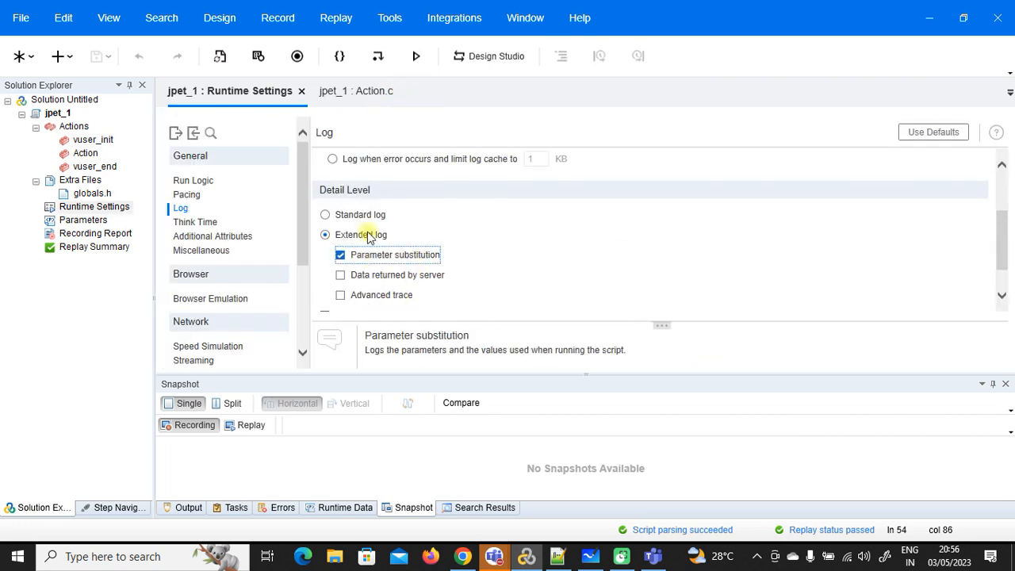
click(325, 215)
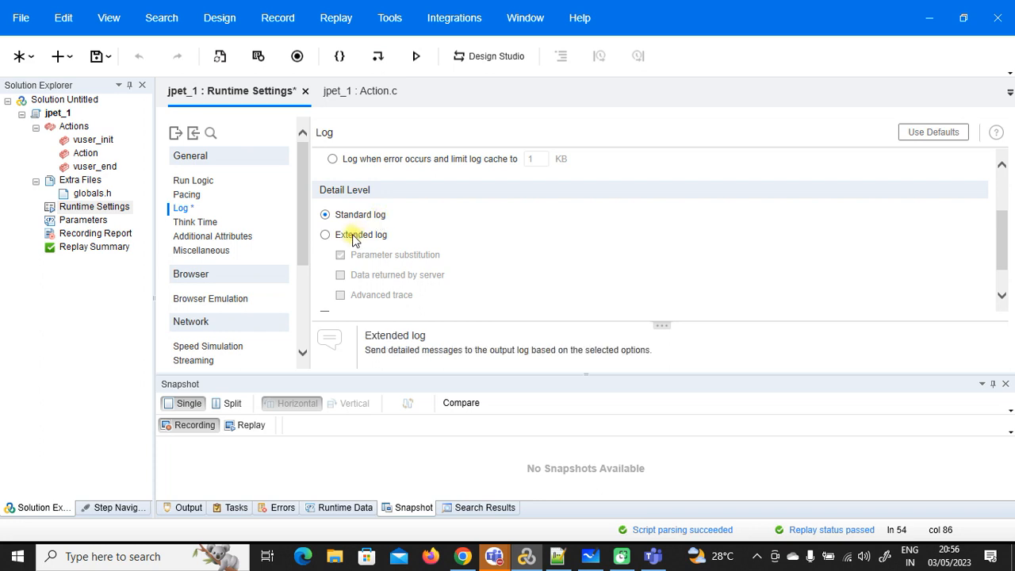
click(96, 56)
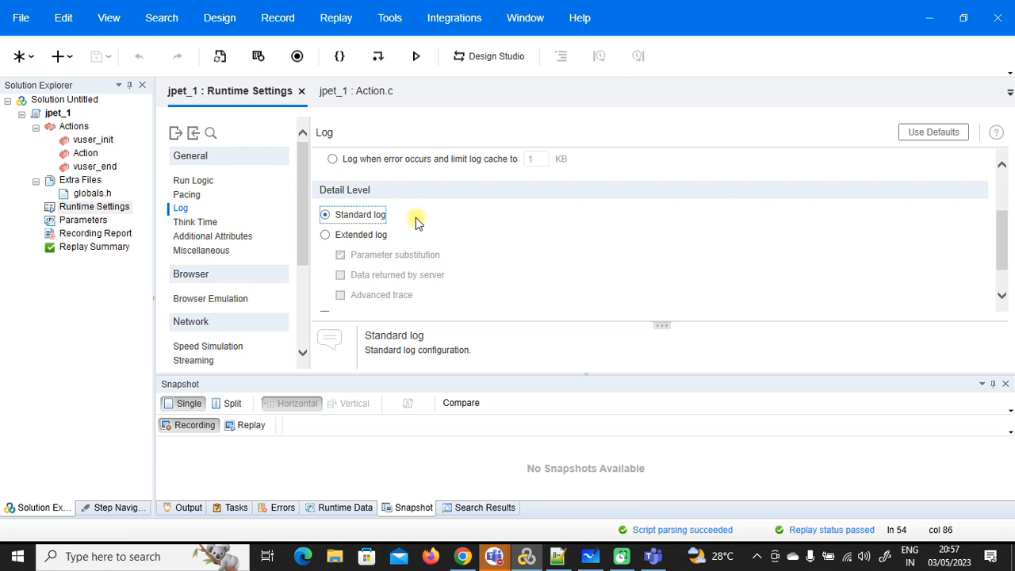
click(326, 235)
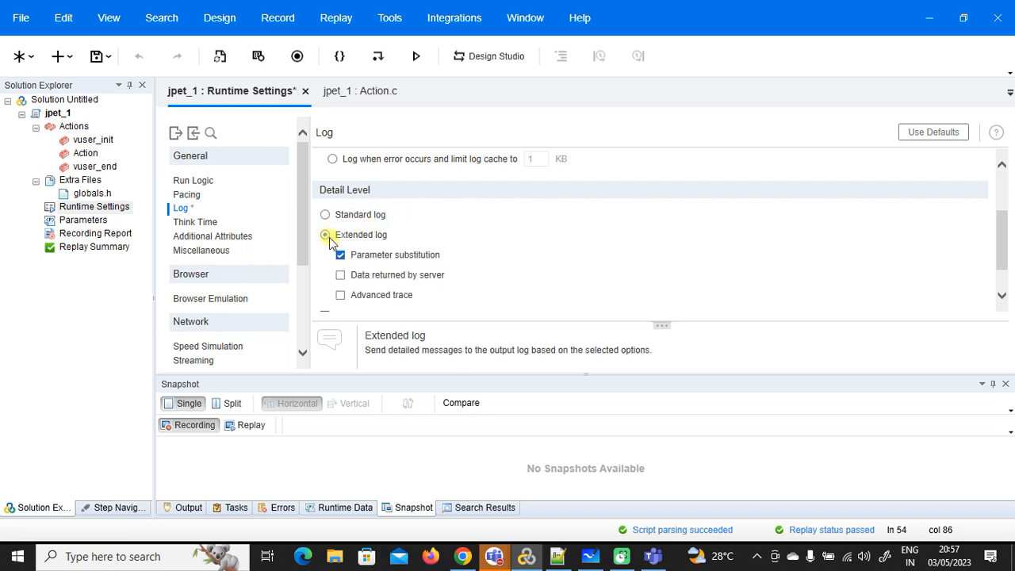
click(104, 78)
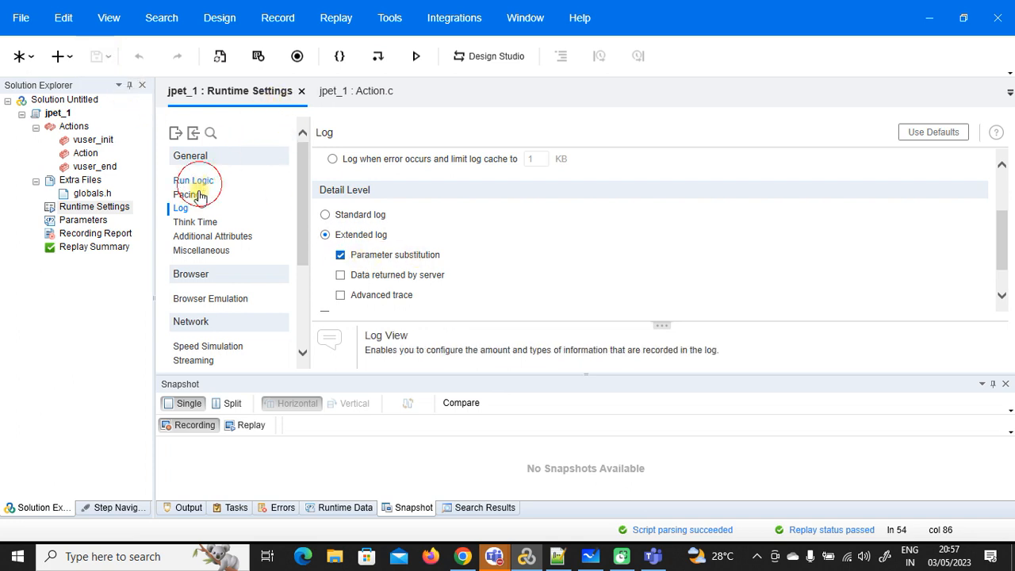
Step: Close the runtime settings and replay the jpet_1 script
click(193, 182)
click(190, 196)
right_click(260, 95)
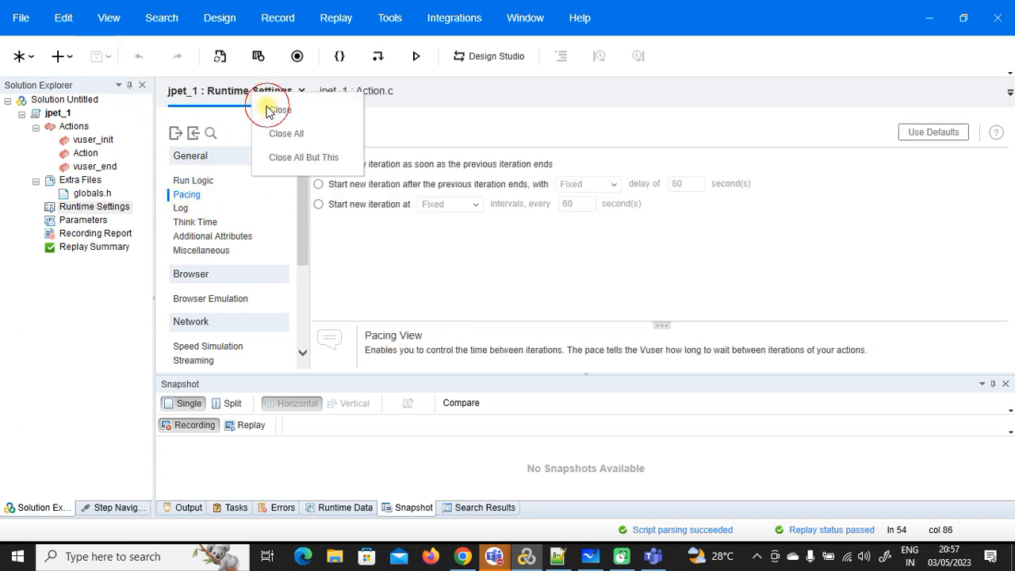
click(267, 109)
click(416, 55)
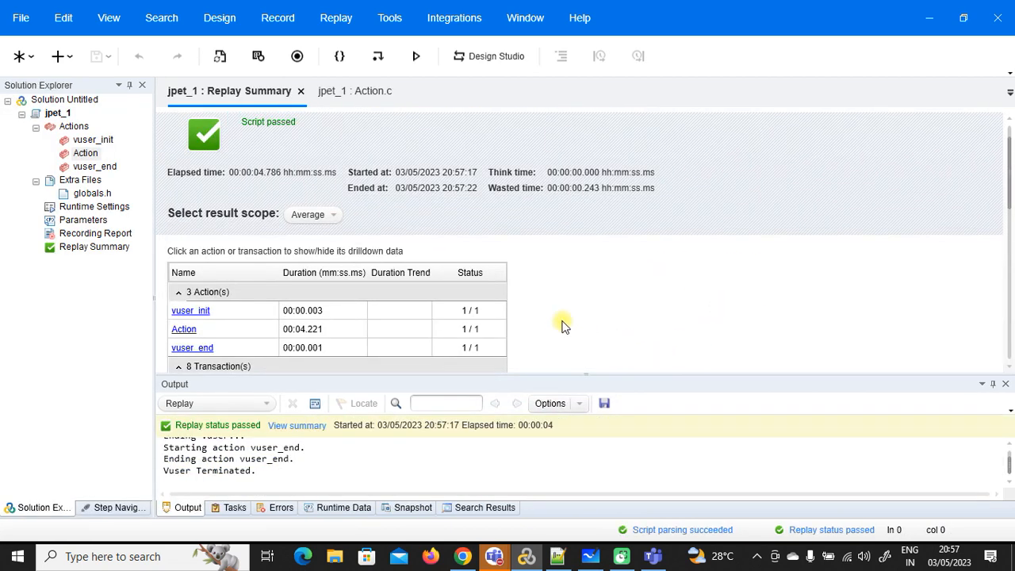
Step: Close the replay summary and enlarge the replay output log
right_click(283, 92)
click(287, 108)
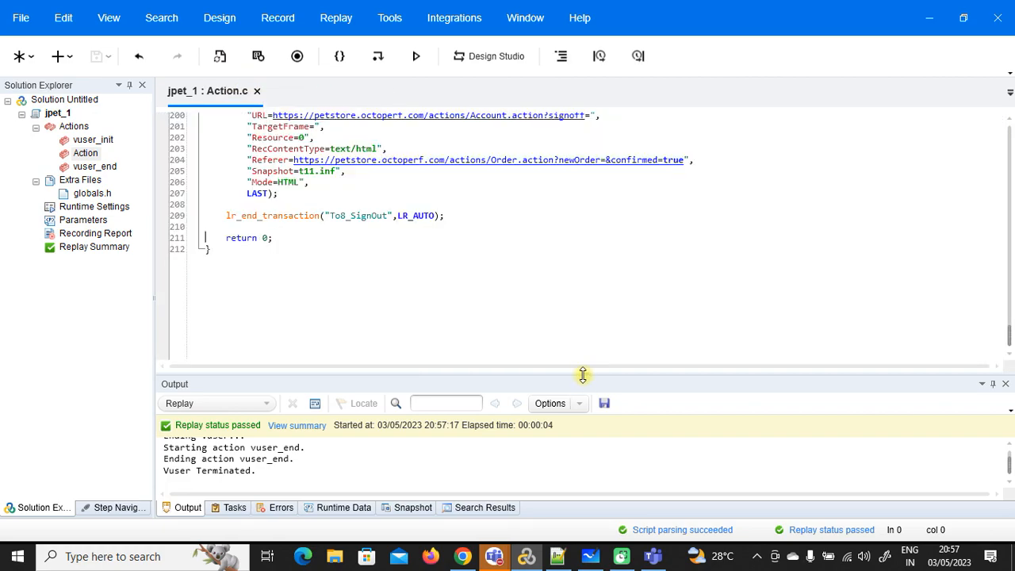
drag(582, 373, 587, 203)
scroll(459, 371, up, 7)
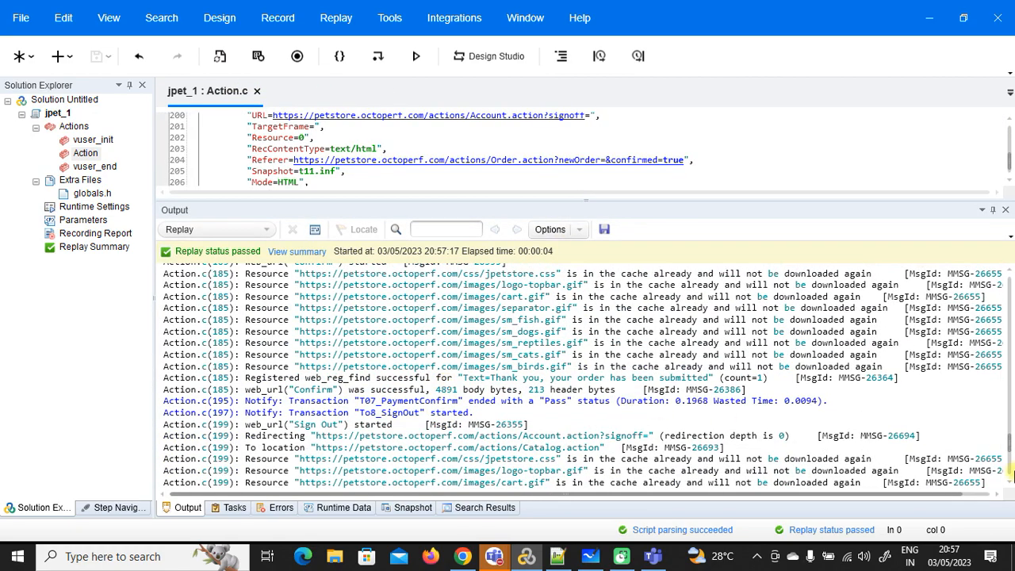
drag(1009, 464, 1008, 320)
Step: Select and copy the saved c_jsessionid value from the Action.c(31) notify line
click(410, 366)
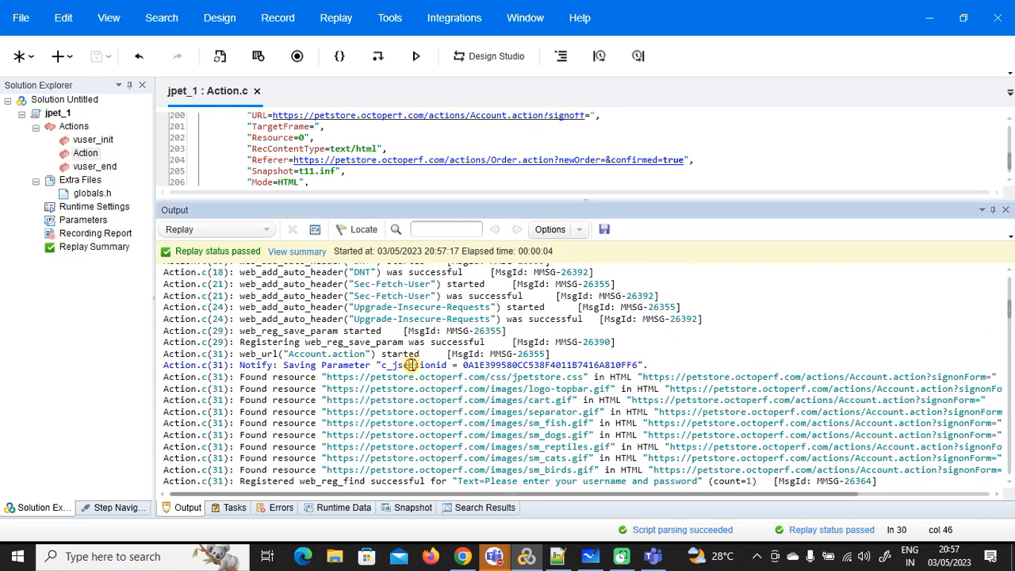
double_click(427, 365)
click(447, 365)
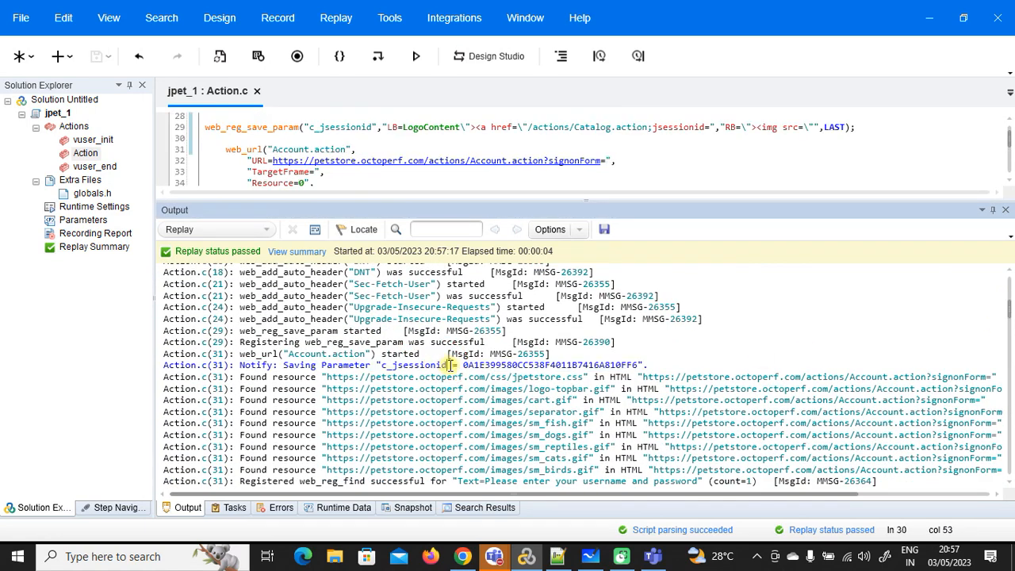
drag(447, 365, 384, 366)
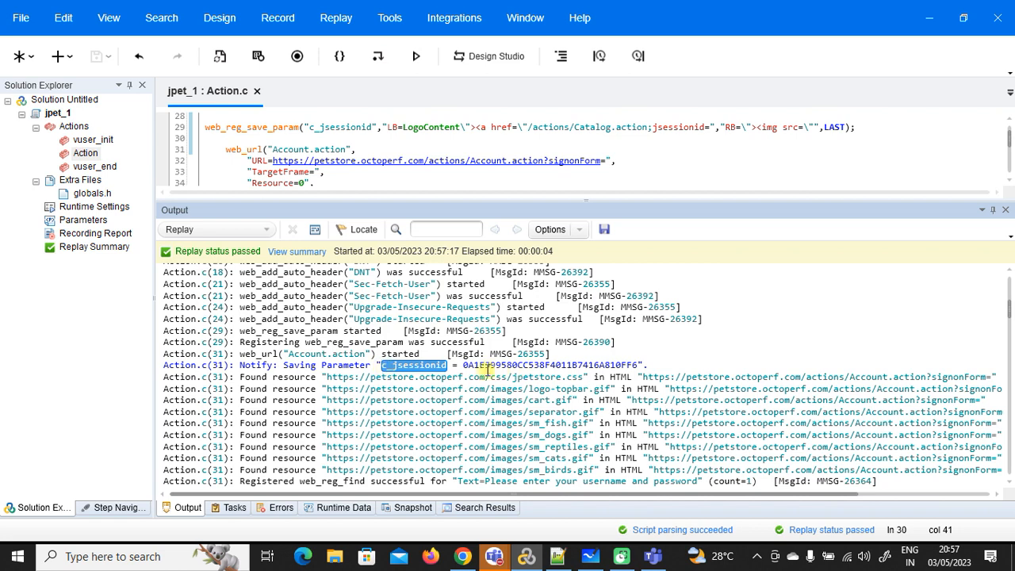
drag(464, 364, 383, 363)
key(ctrl+c)
double_click(403, 365)
click(656, 358)
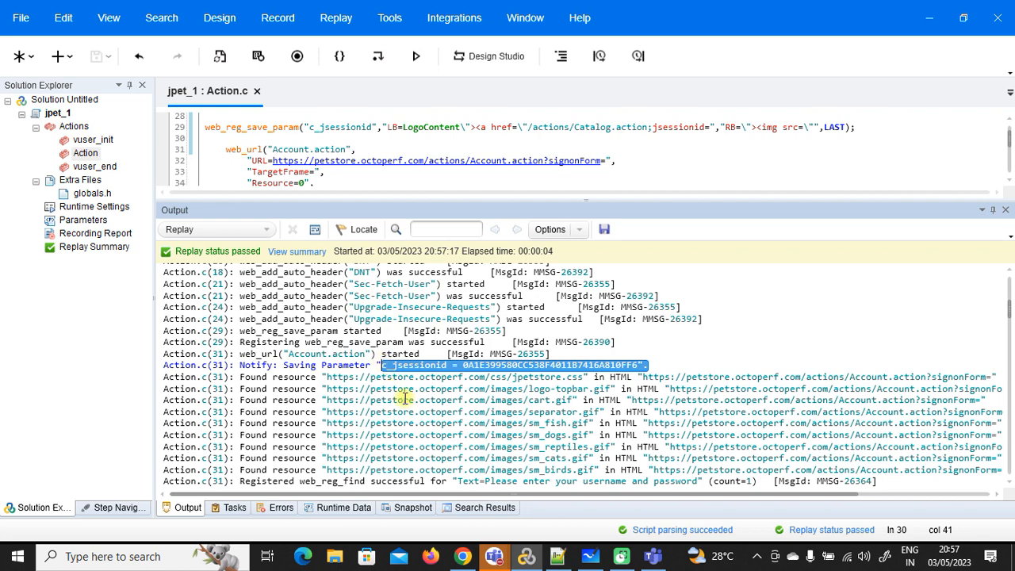
Step: Check the c_jsessionid parameter substitution note, then bring up the Notepad++ notes at line 15
scroll(449, 394, down, 10)
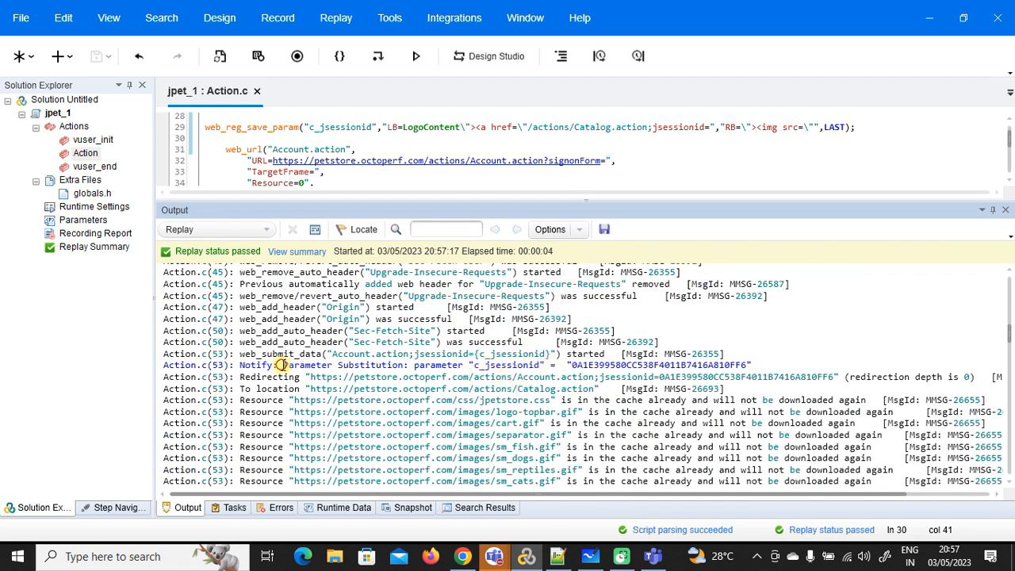
drag(283, 364, 448, 367)
scroll(618, 373, down, 10)
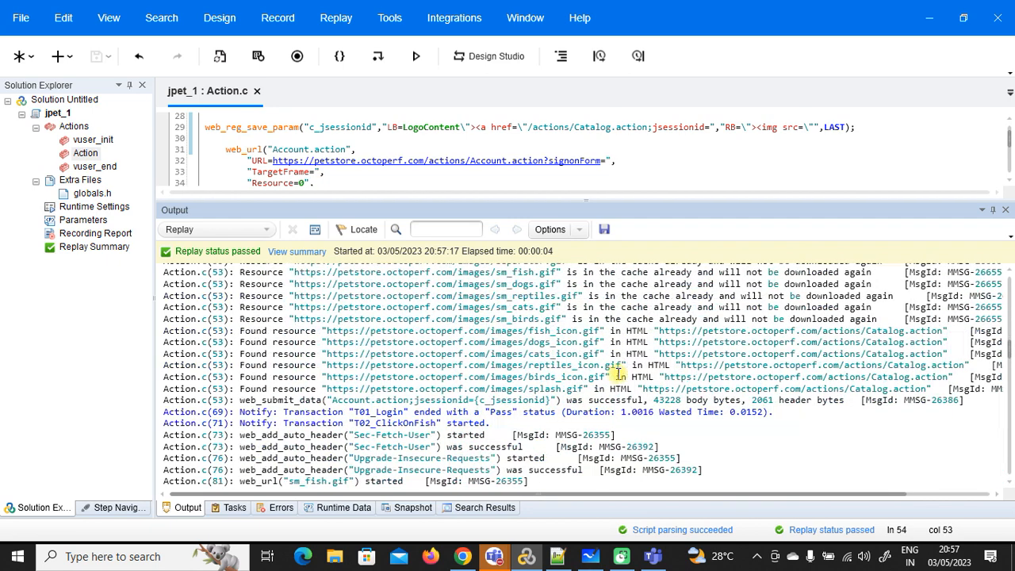
scroll(569, 382, down, 4)
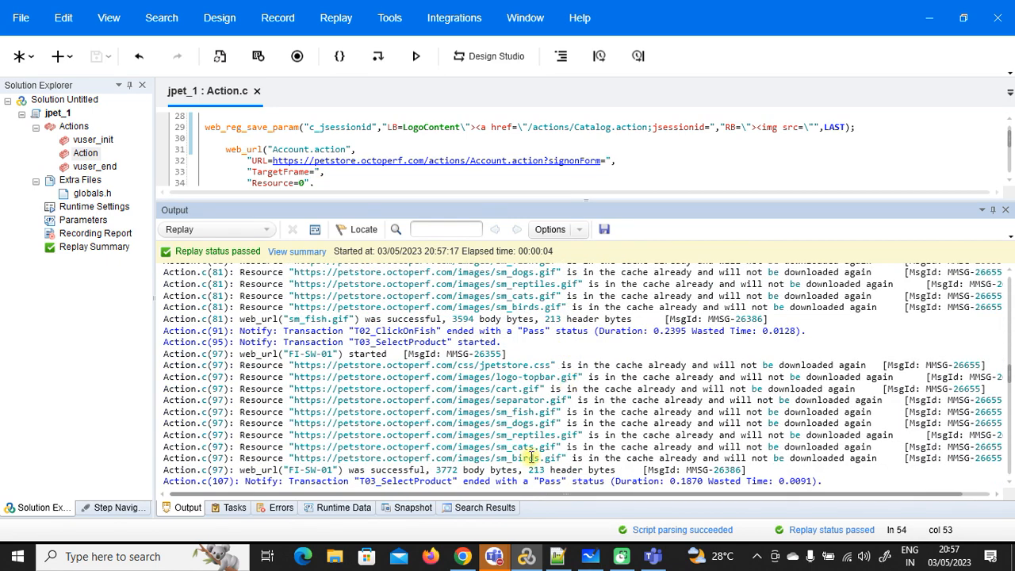
click(557, 556)
click(553, 316)
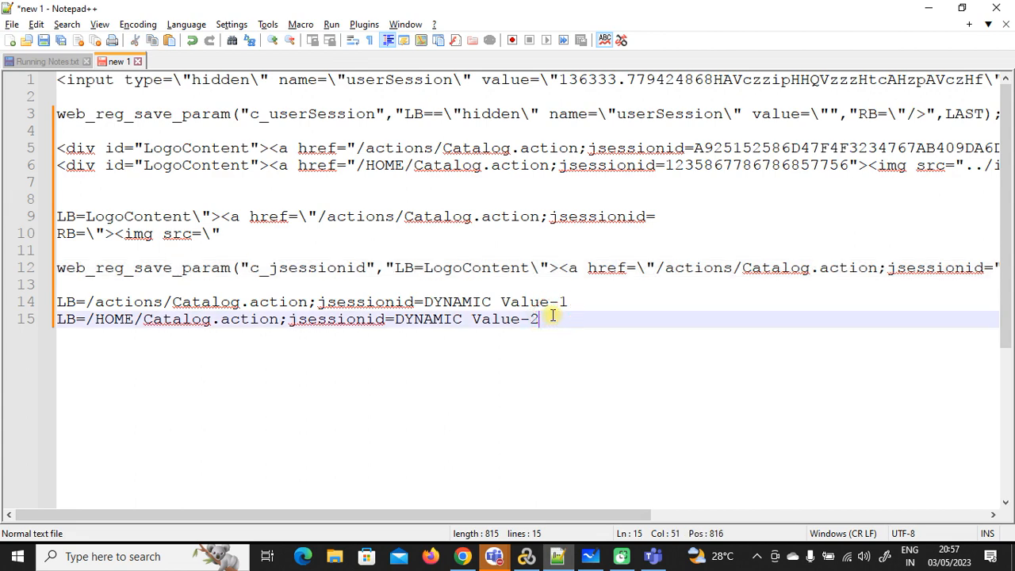
Step: Paste the first c_jsessionid value on line 17 of the notes and replay jpet_1 again
key(Return)
key(Return)
key(ctrl+v)
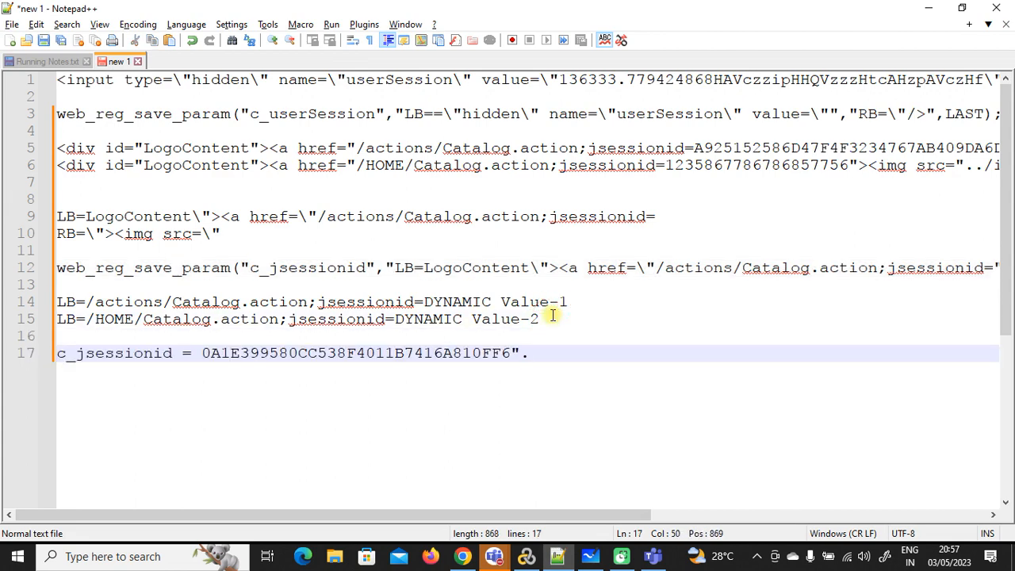
click(558, 556)
click(412, 57)
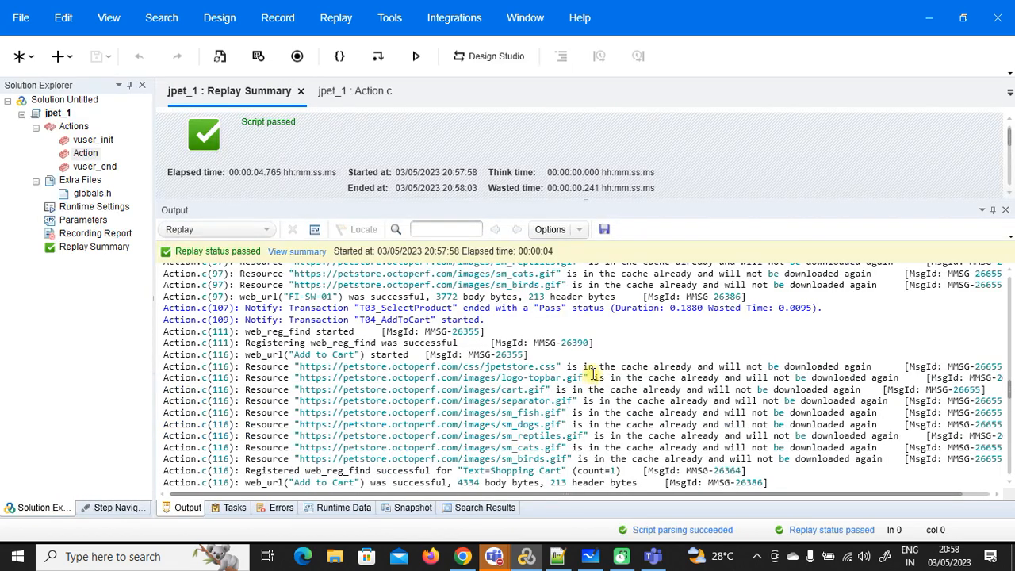
Step: Copy the new run's saved c_jsessionid value from the Output log onto notes line 18
right_click(256, 90)
click(274, 102)
scroll(444, 365, up, 6)
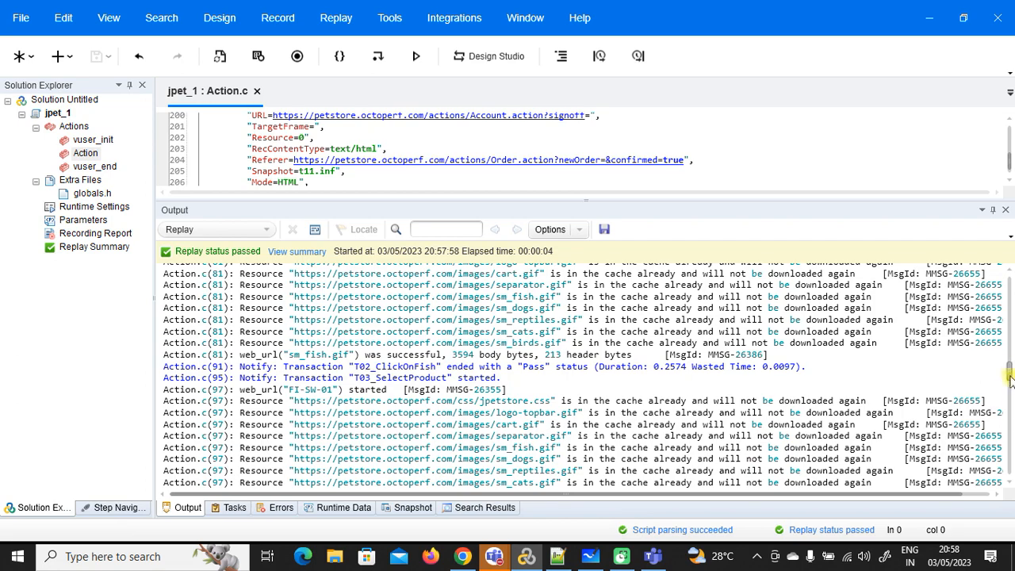
drag(1010, 379, 1009, 304)
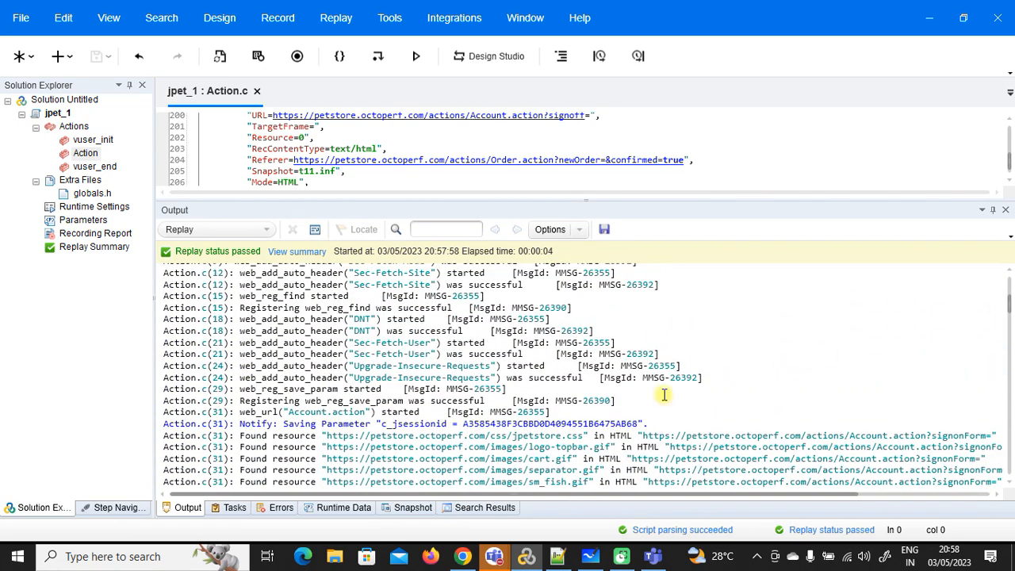
drag(645, 423, 384, 424)
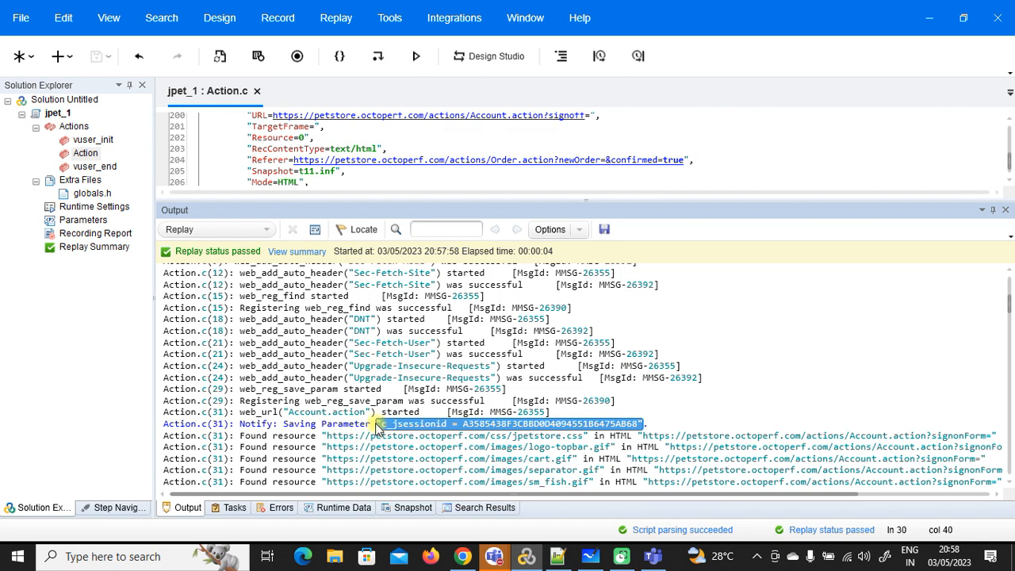
key(alt+Tab)
key(Return)
text("c_jsessionid = A3585438F3CBBD0D4094551B6475AB68")
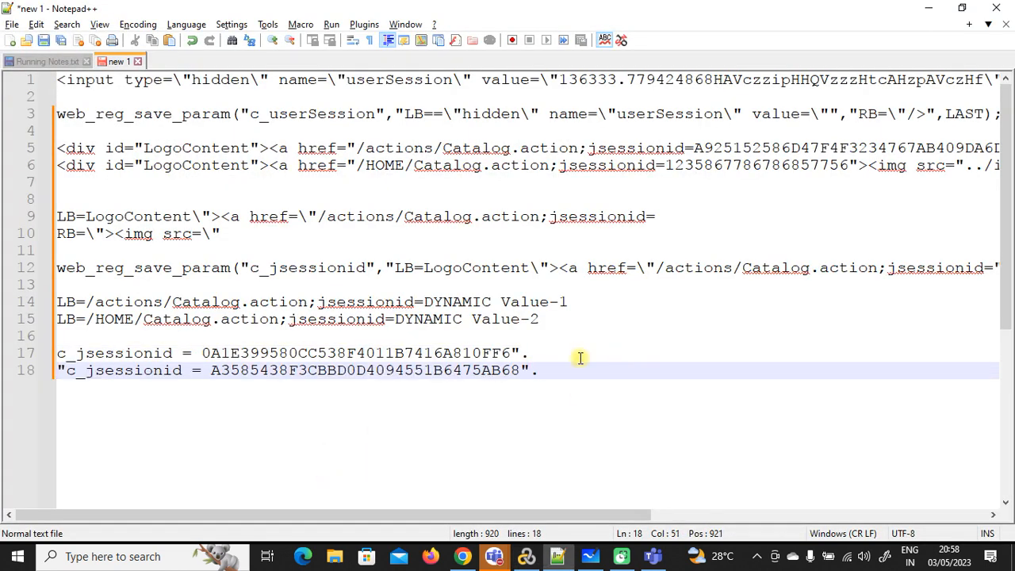
Step: Delete the stray quote on line 18 and compare the two c_jsessionid values before returning to VuGen
click(69, 367)
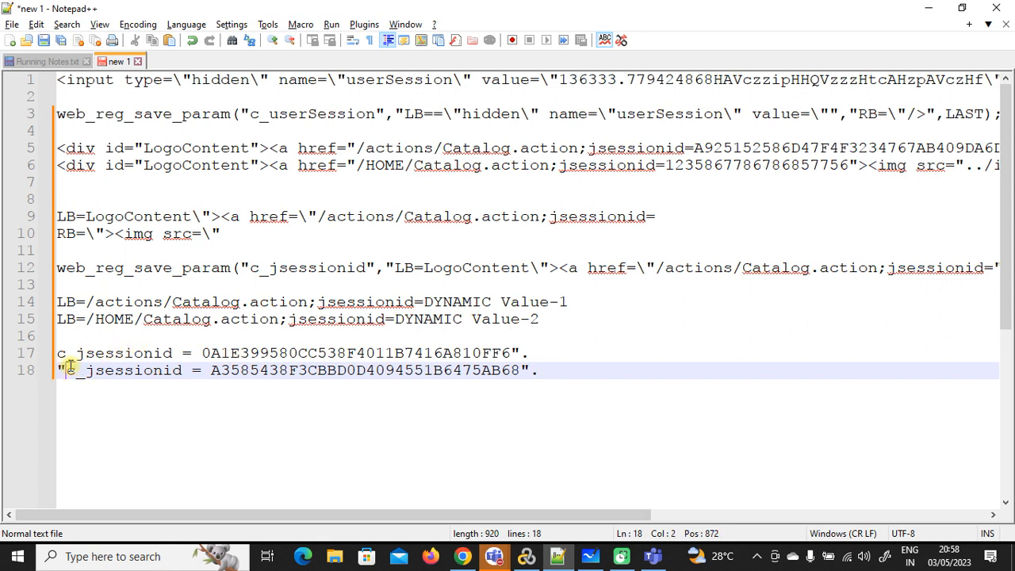
key(BackSpace)
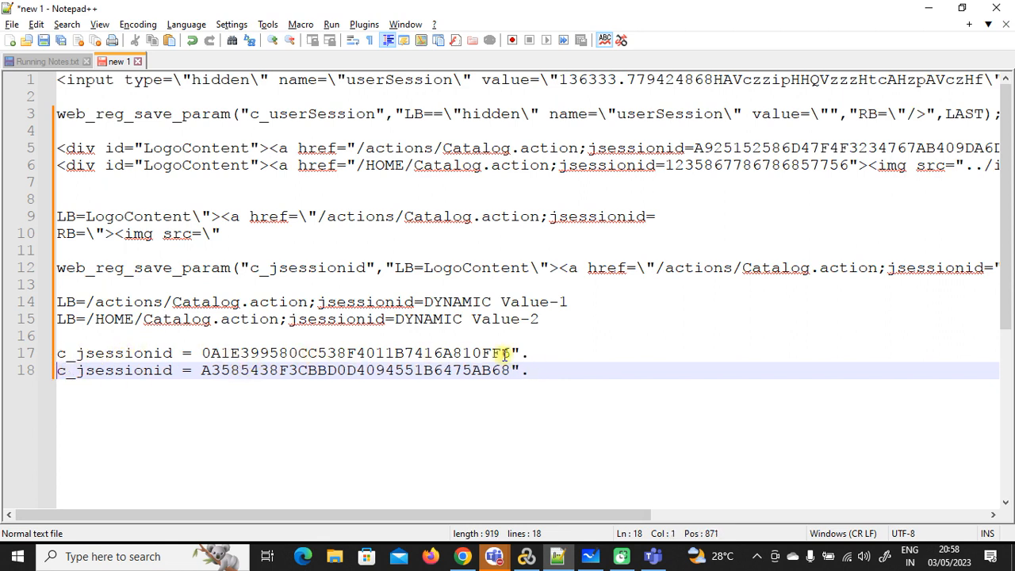
drag(510, 352, 207, 353)
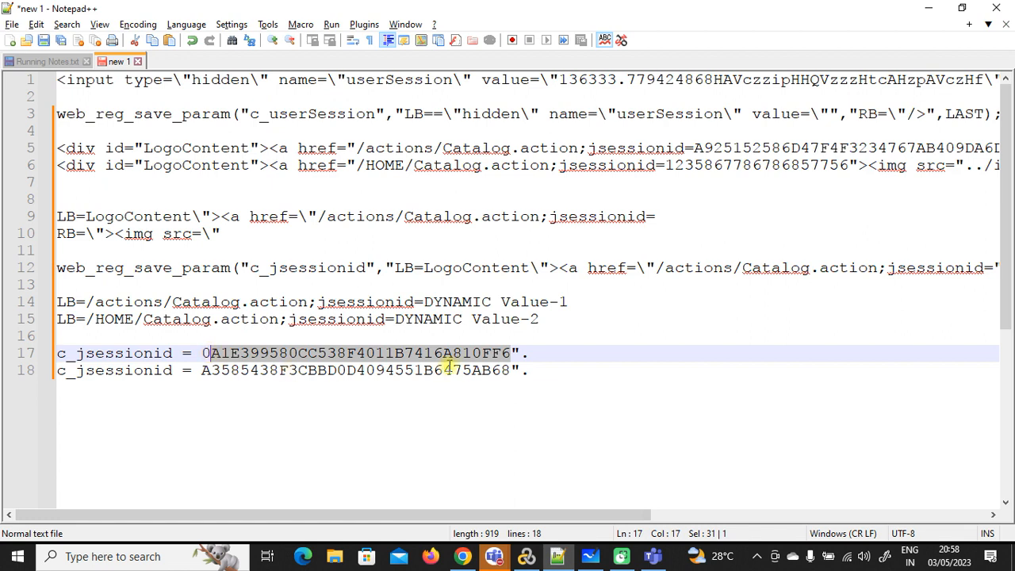
drag(513, 370, 201, 370)
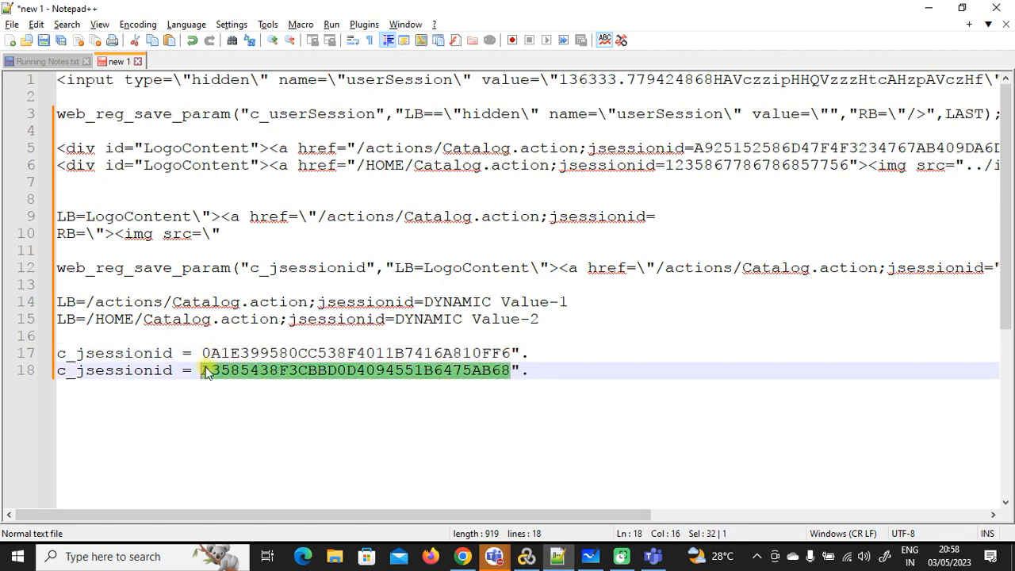
click(357, 342)
double_click(363, 353)
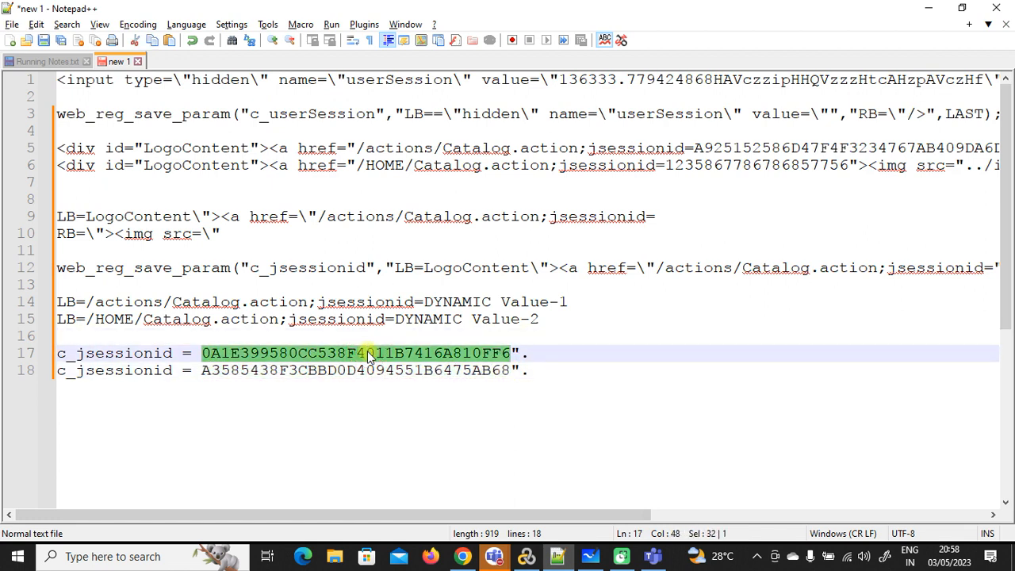
click(381, 355)
drag(510, 353, 60, 357)
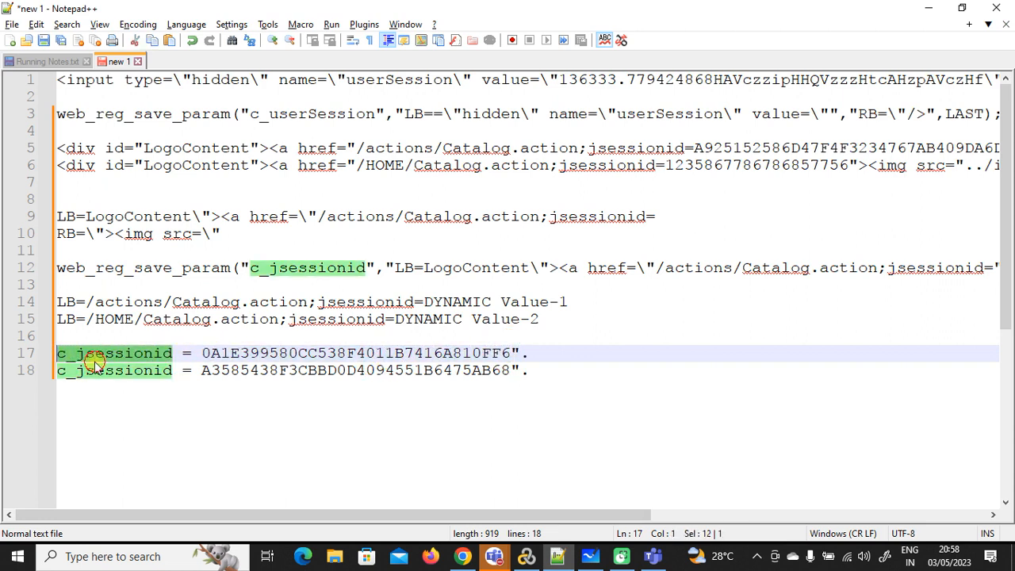
click(93, 361)
click(525, 556)
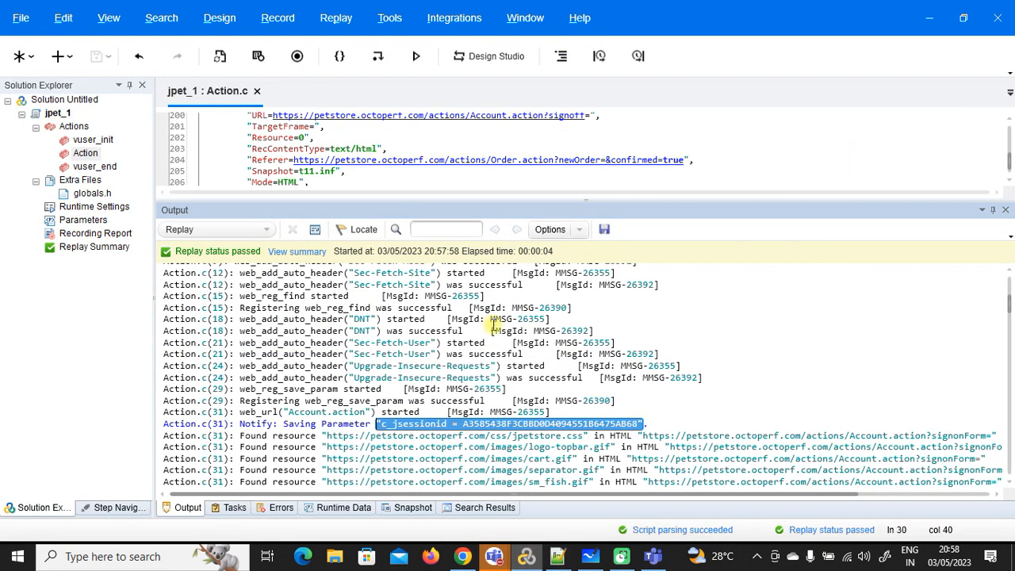
Step: Shrink the replay log and check {c_jsessionid} in the login request on lines 53 and 54
drag(595, 198, 586, 450)
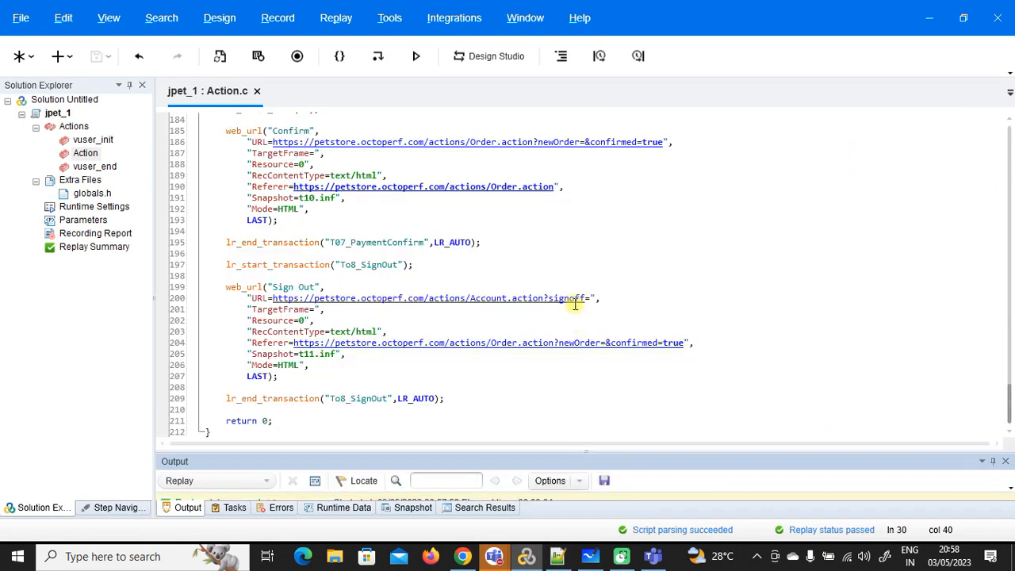
scroll(571, 294, up, 20)
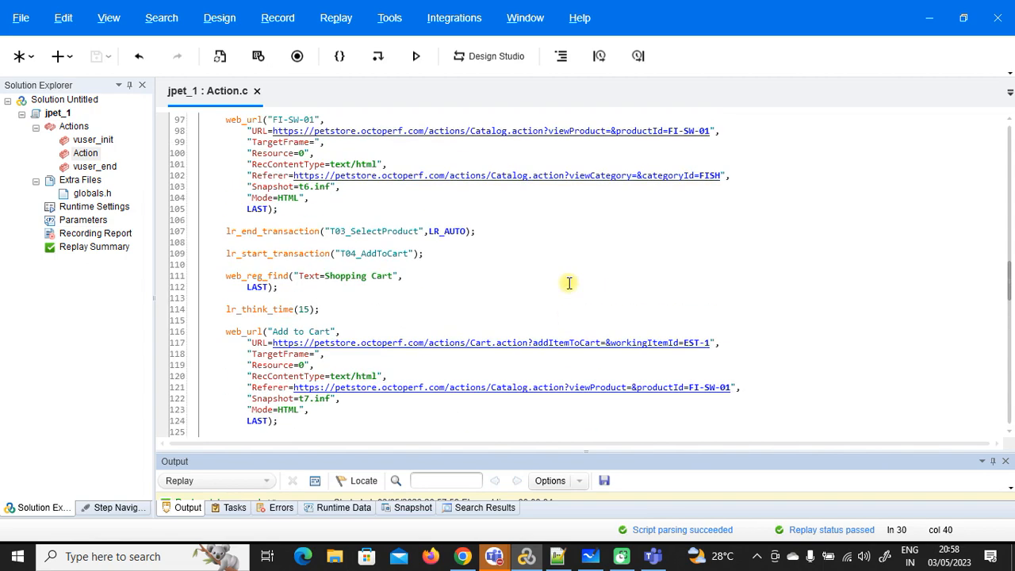
scroll(569, 283, up, 20)
click(498, 332)
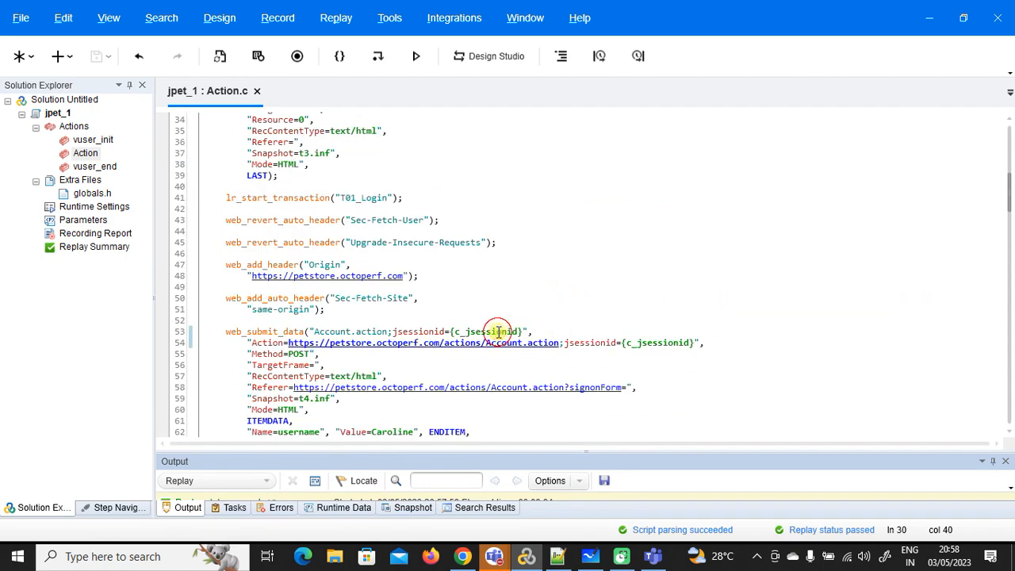
double_click(498, 332)
double_click(657, 343)
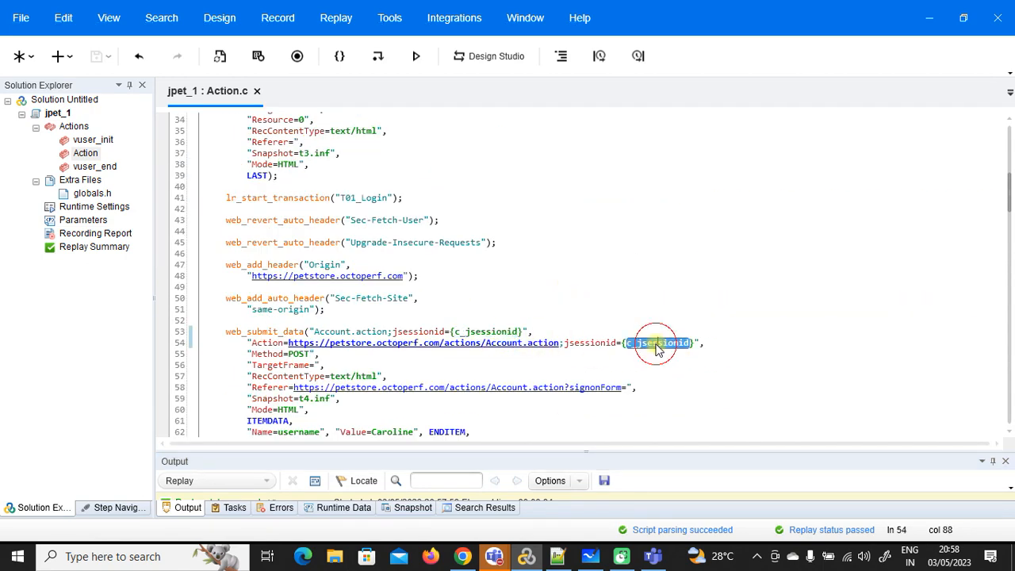
scroll(656, 346, down, 2)
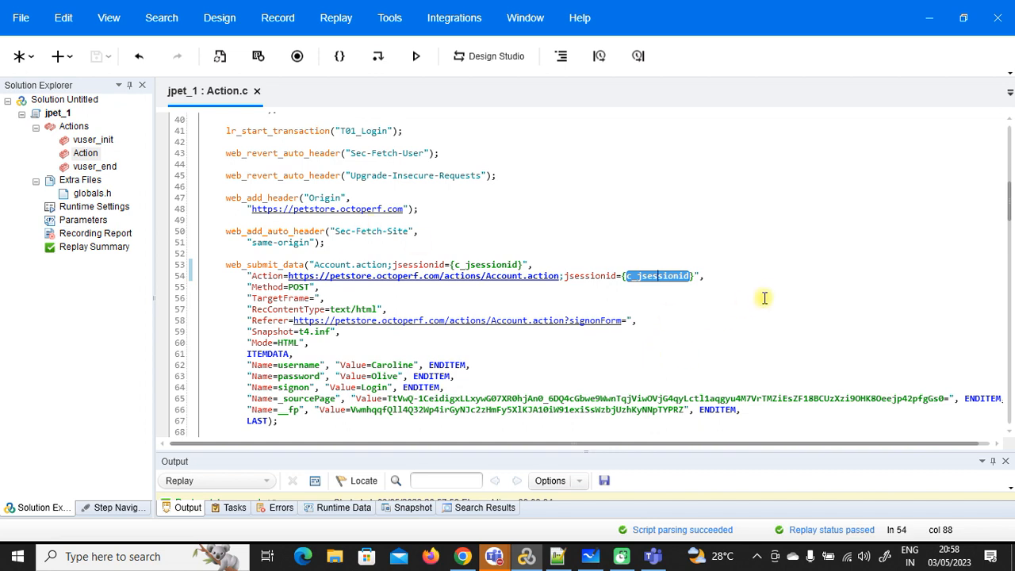
scroll(765, 296, down, 1)
scroll(765, 296, down, 1)
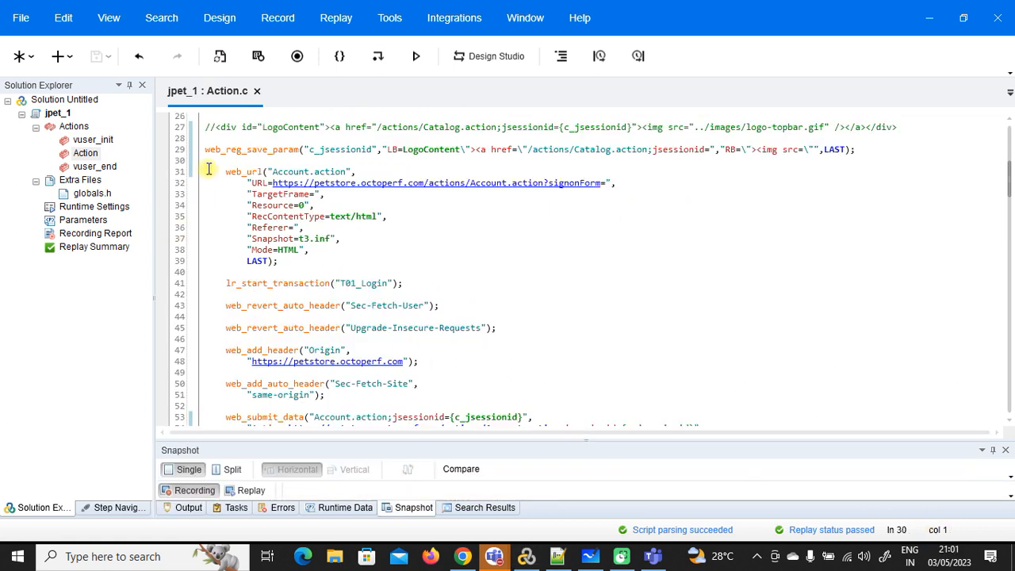
Step: Find web_reg_save_param in the Steps Toolbox via a 'web_reg' search and start adding it
right_click(208, 165)
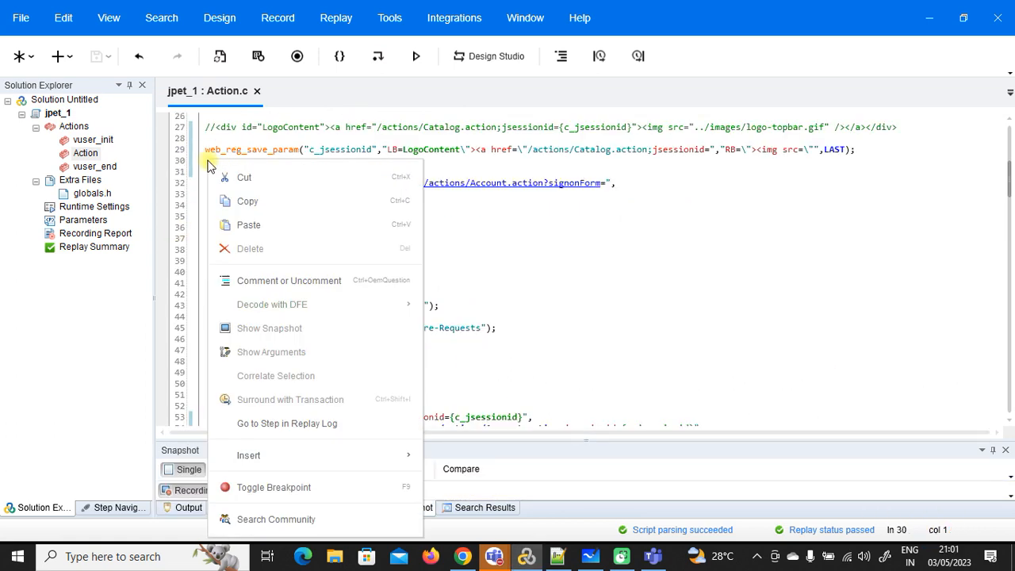
mouse_move(387, 468)
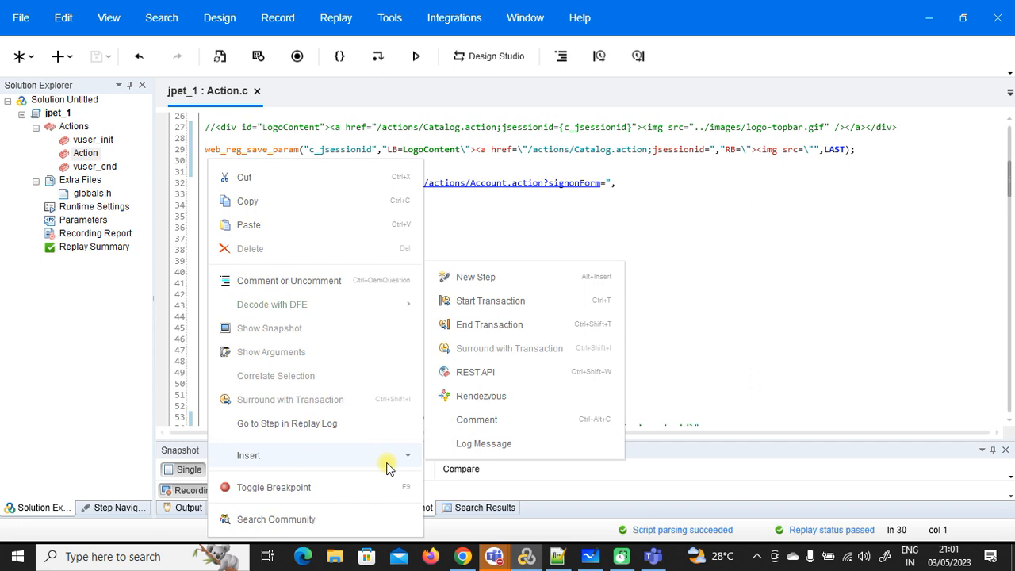
click(486, 277)
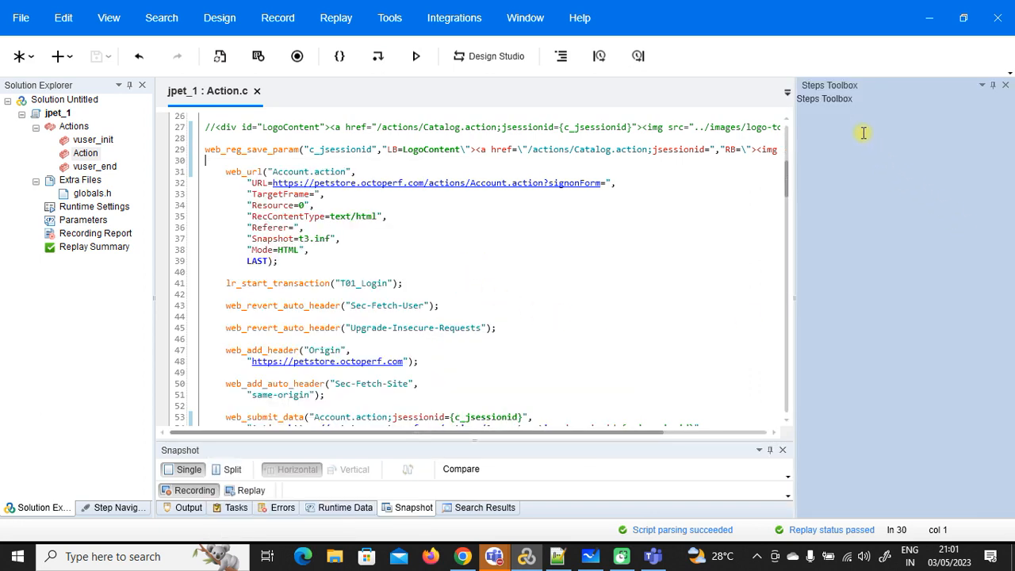
click(843, 100)
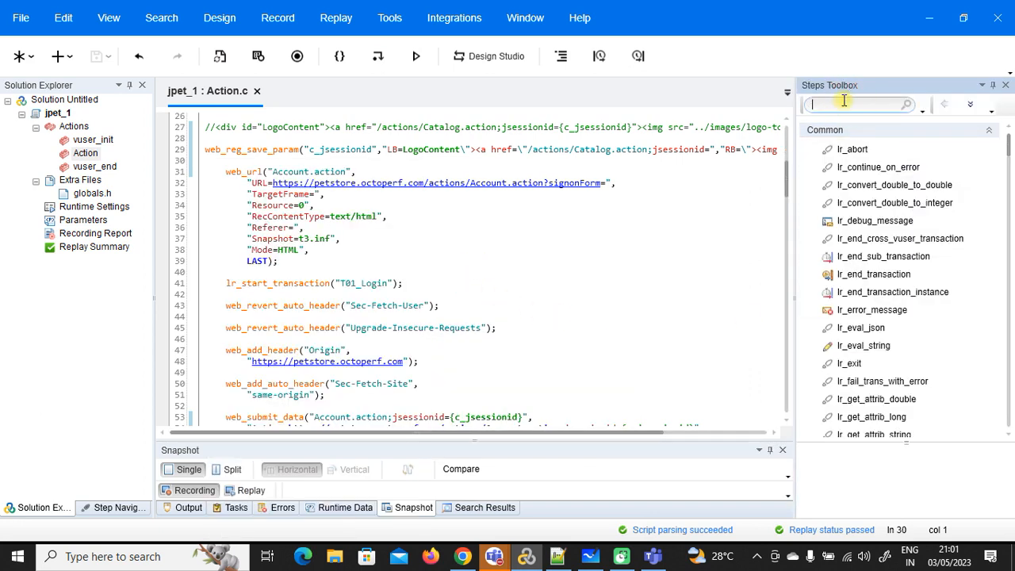
text(web_reg)
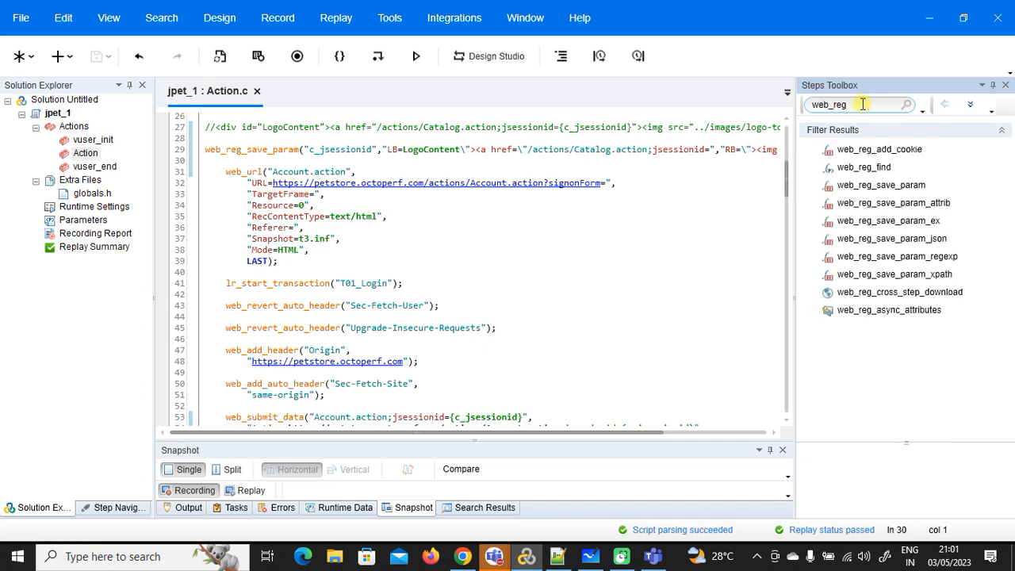
click(902, 187)
double_click(904, 187)
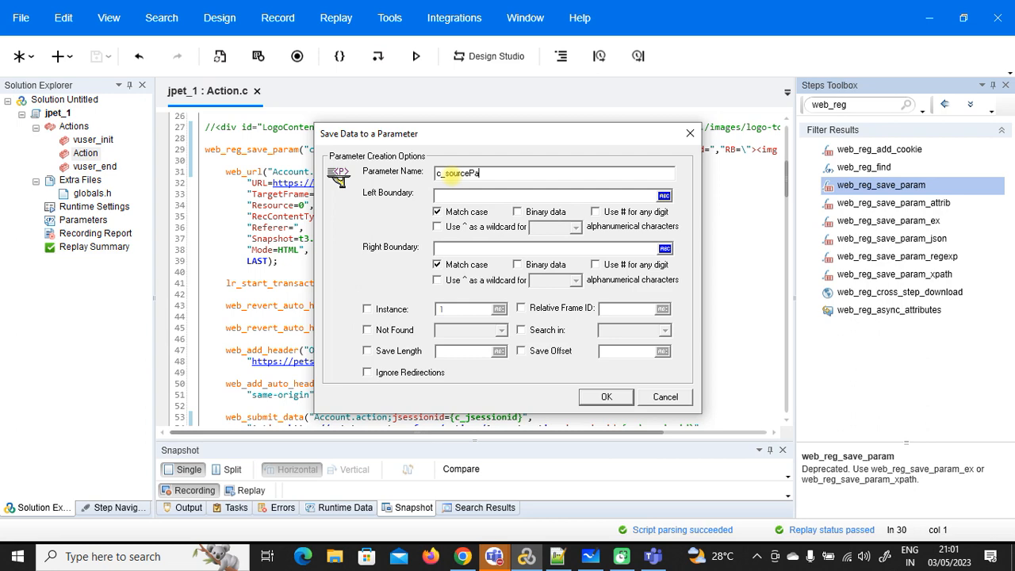
Step: Paste the _sourcePage hidden-input left and right boundaries from the notes and insert the c_sourcePage capture
click(558, 555)
drag(588, 302, 96, 302)
key(ctrl+c)
key(alt+Tab)
key(ctrl+v)
key(alt+Tab)
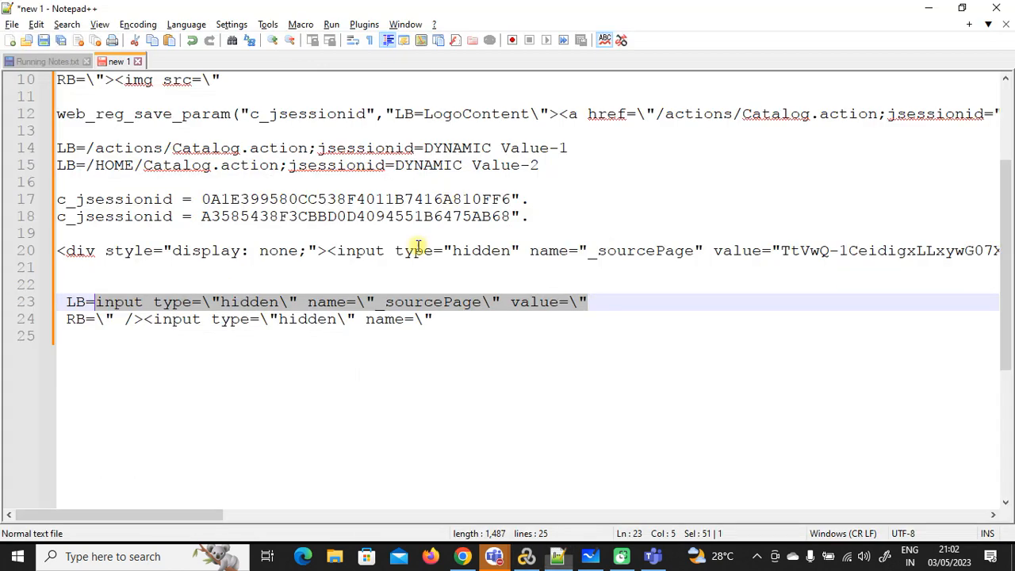
drag(432, 319, 99, 319)
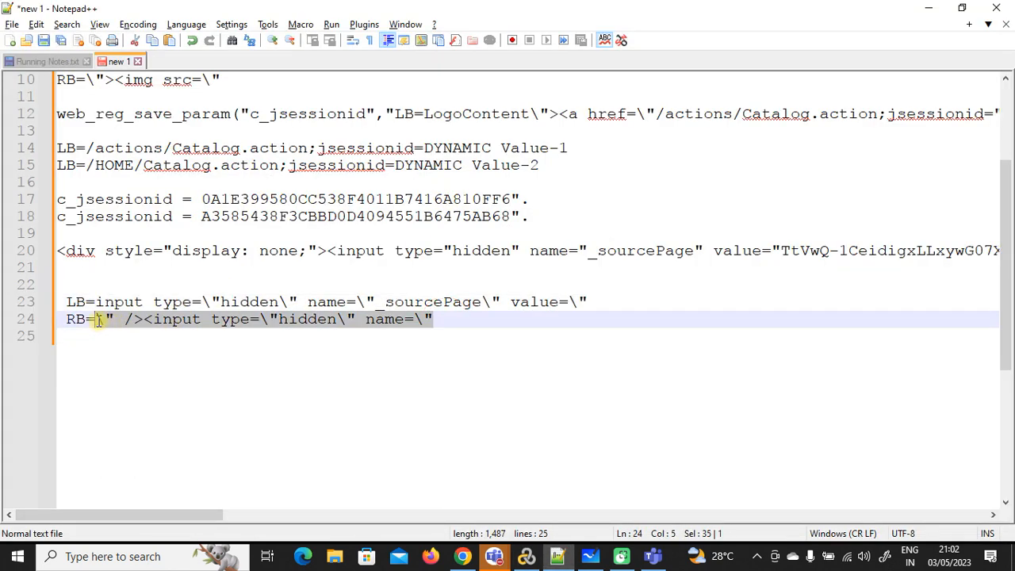
key(alt+Tab)
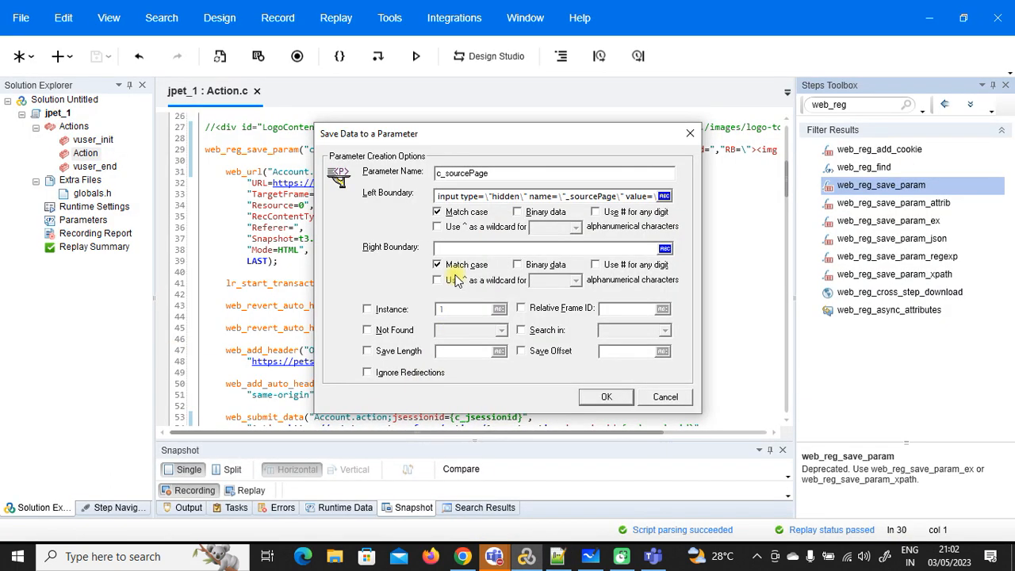
text(\" /><input type=\"hidden\" name=\")
click(606, 397)
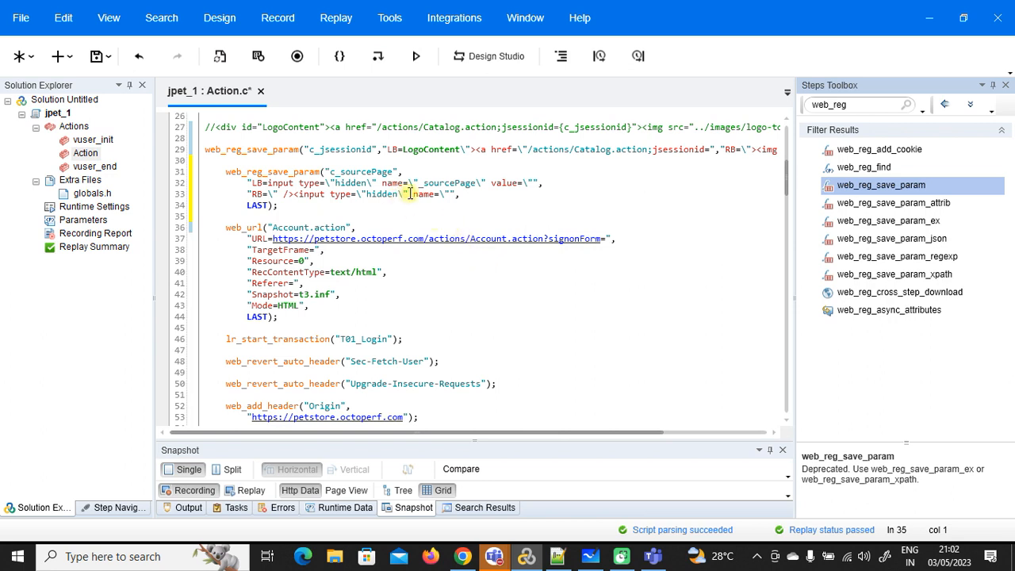
Step: Replace the recorded _sourcePage value on line 70 with {c_sourcePage} using Replace All
click(1006, 86)
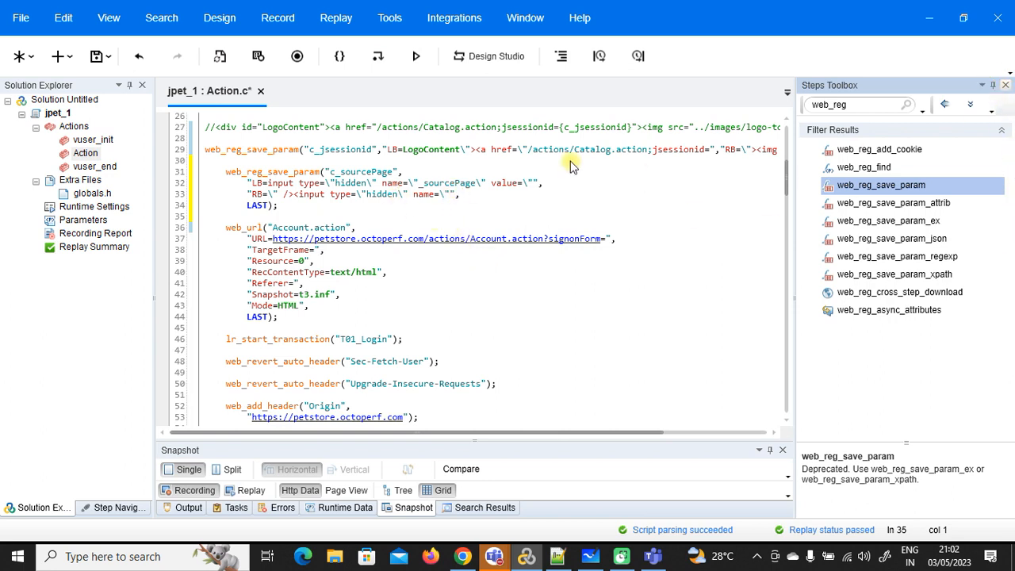
double_click(374, 171)
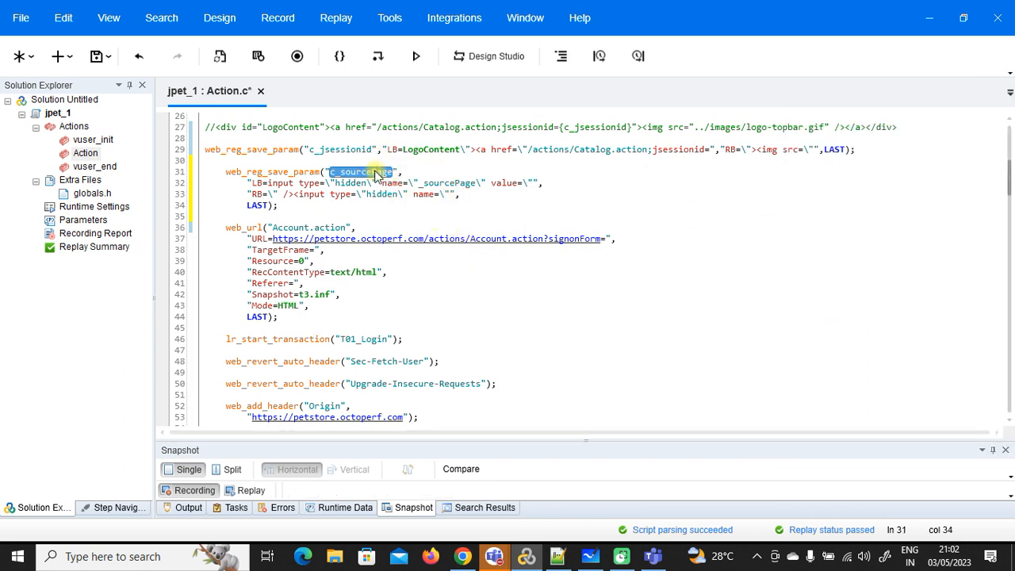
scroll(607, 274, down, 9)
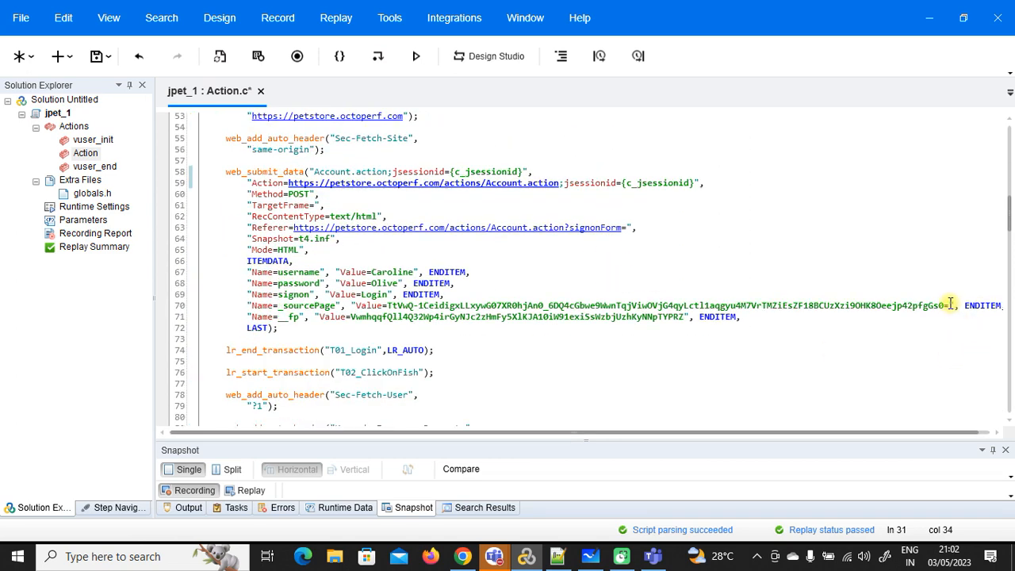
drag(949, 304, 390, 309)
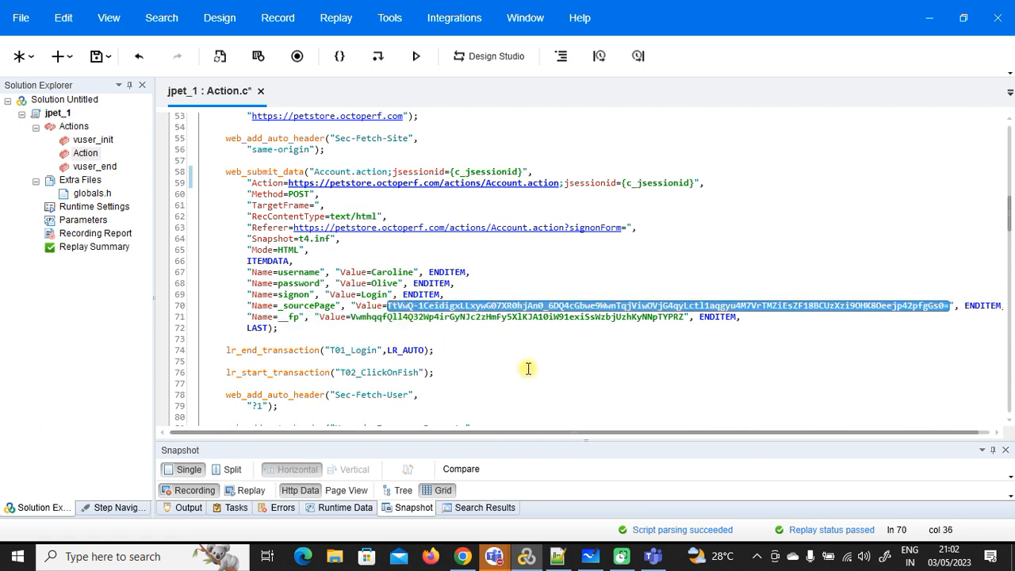
key(ctrl+h)
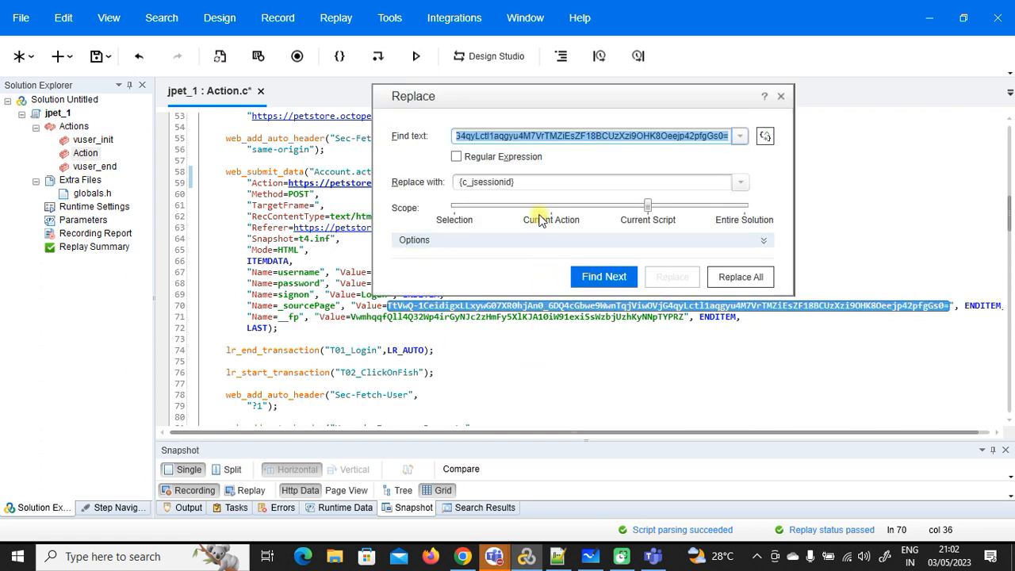
click(539, 184)
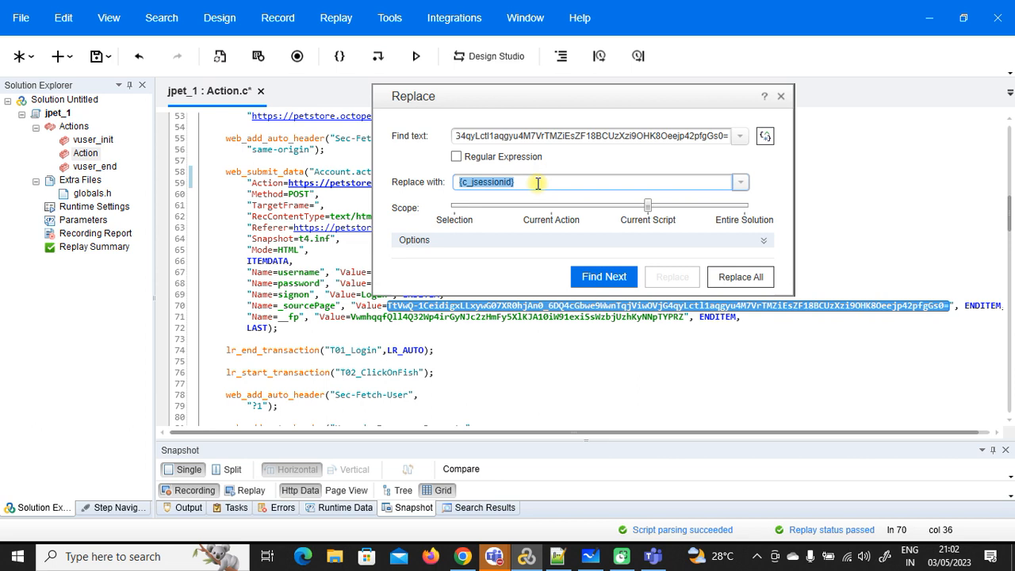
text({c_sourcePage)
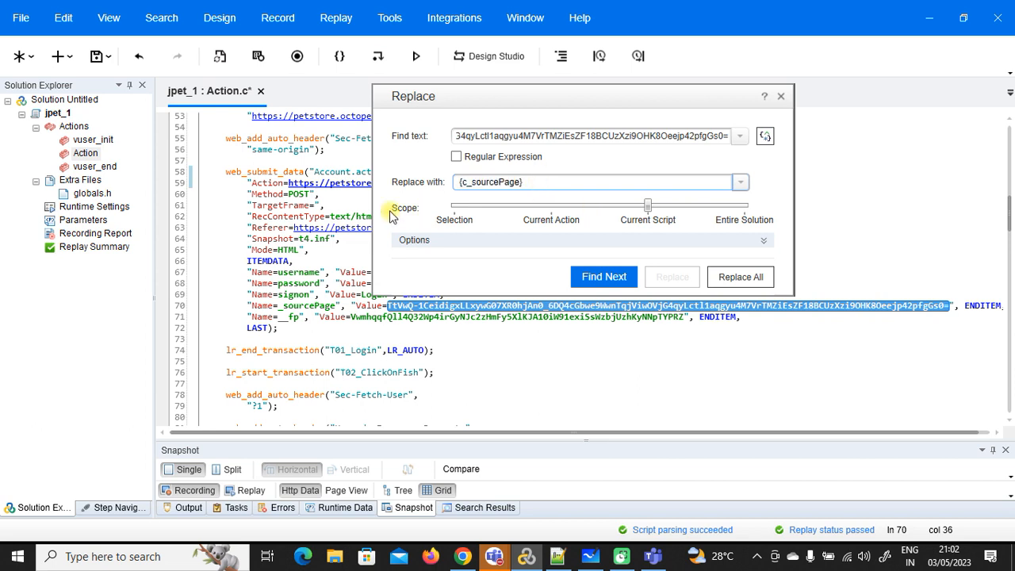
click(739, 277)
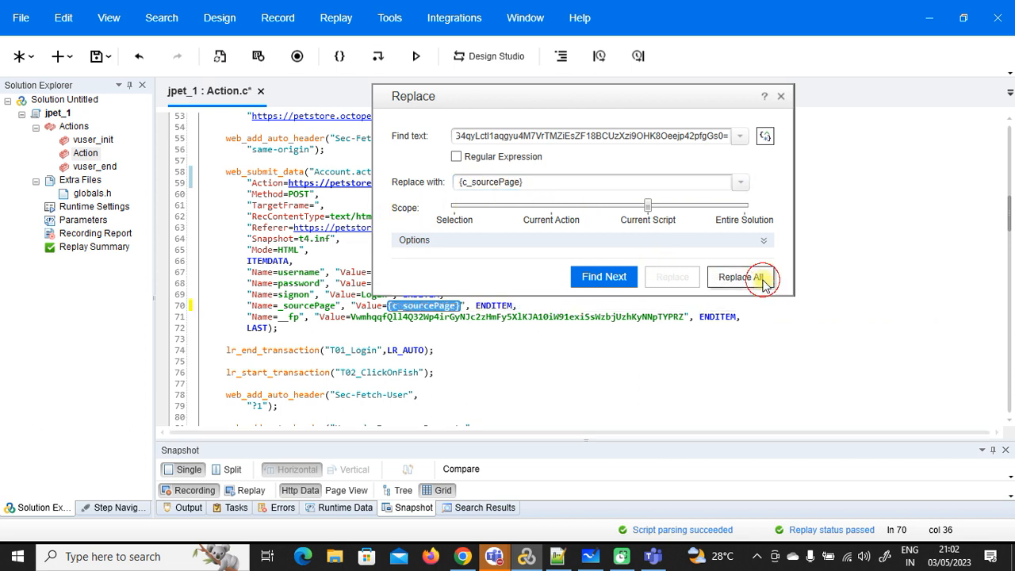
click(750, 236)
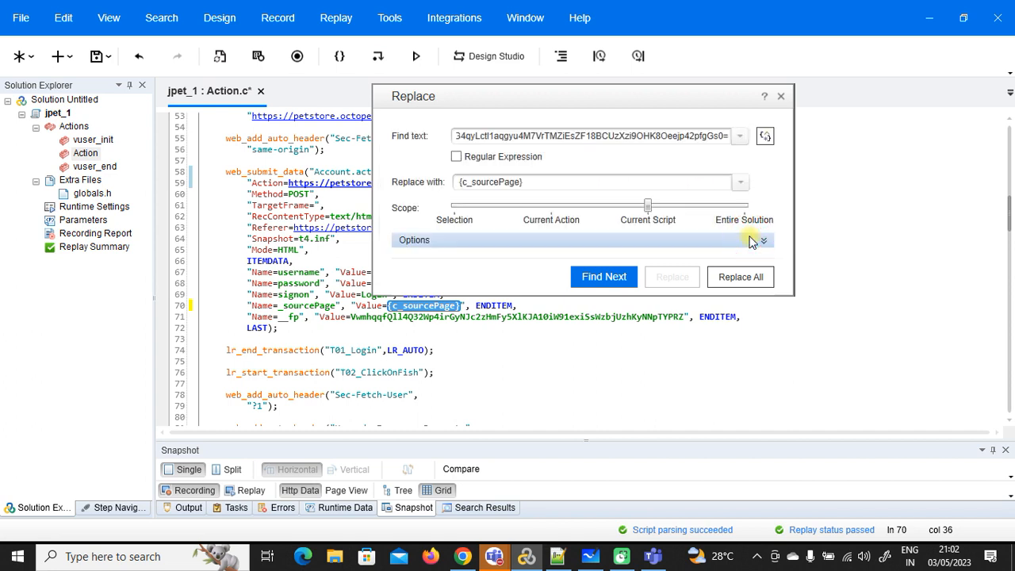
click(781, 98)
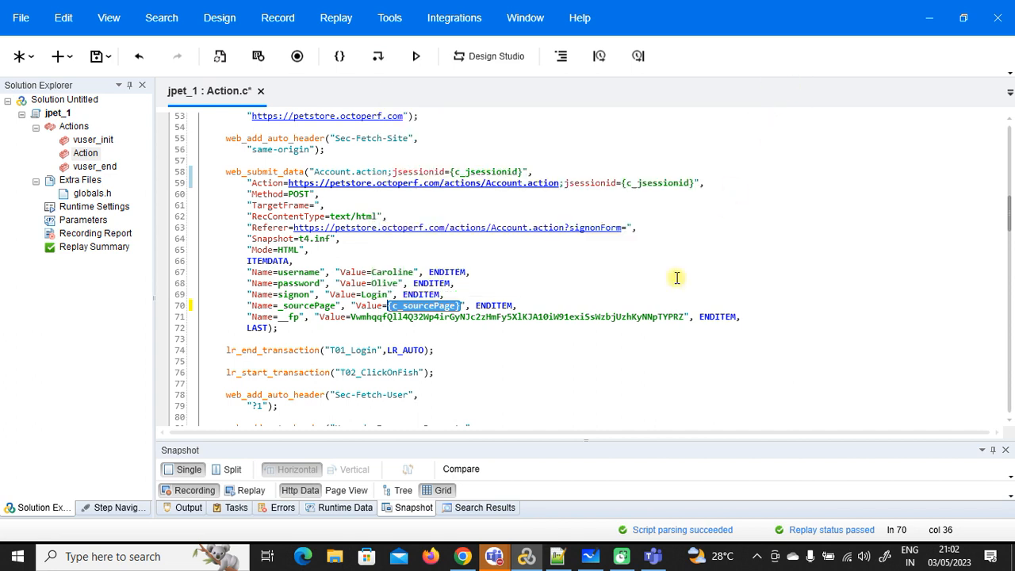
click(452, 305)
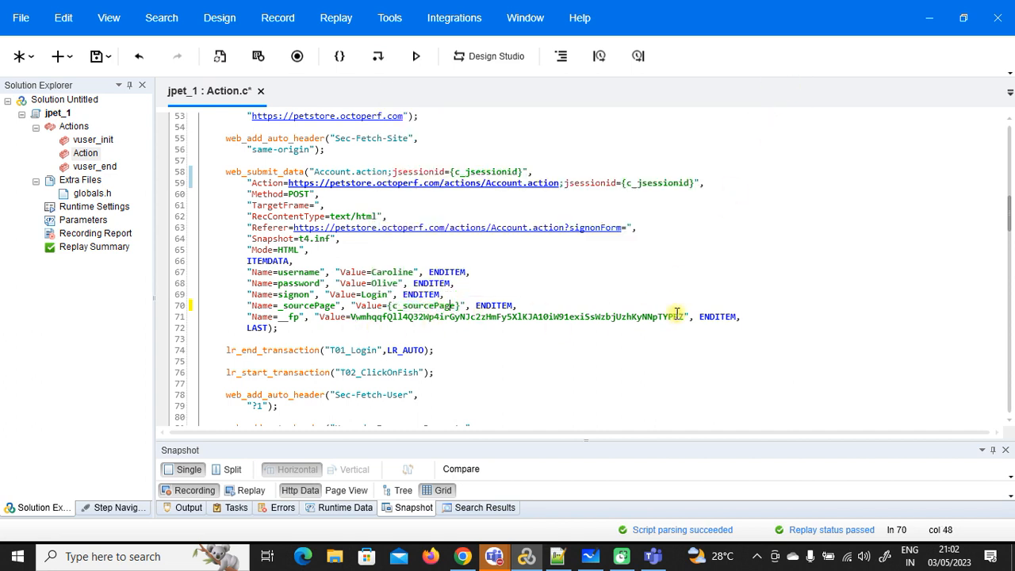
Step: Search snapshots and logs for the recorded __fp value from line 71 and open its first response
drag(685, 316, 367, 316)
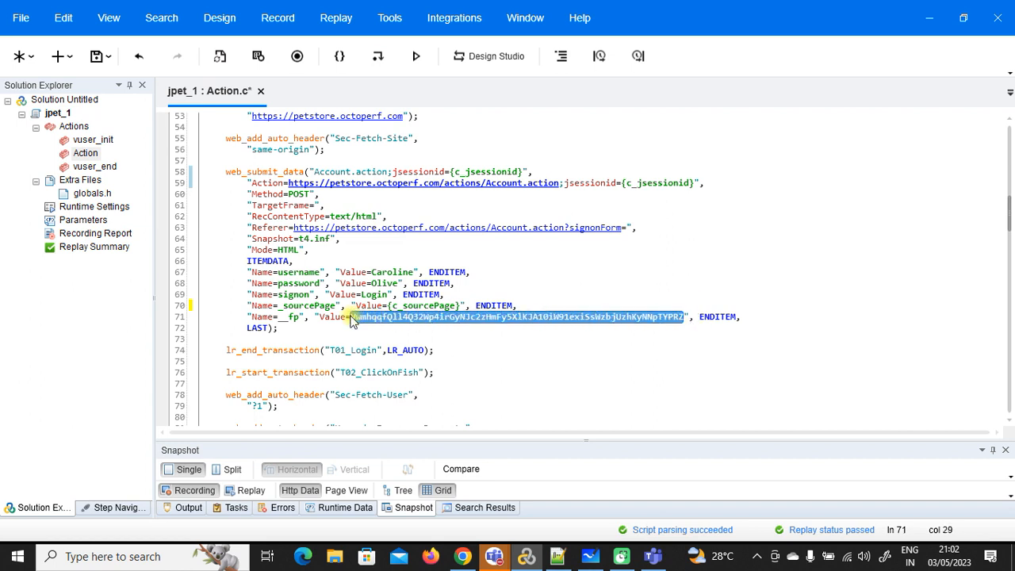
key(ctrl+f)
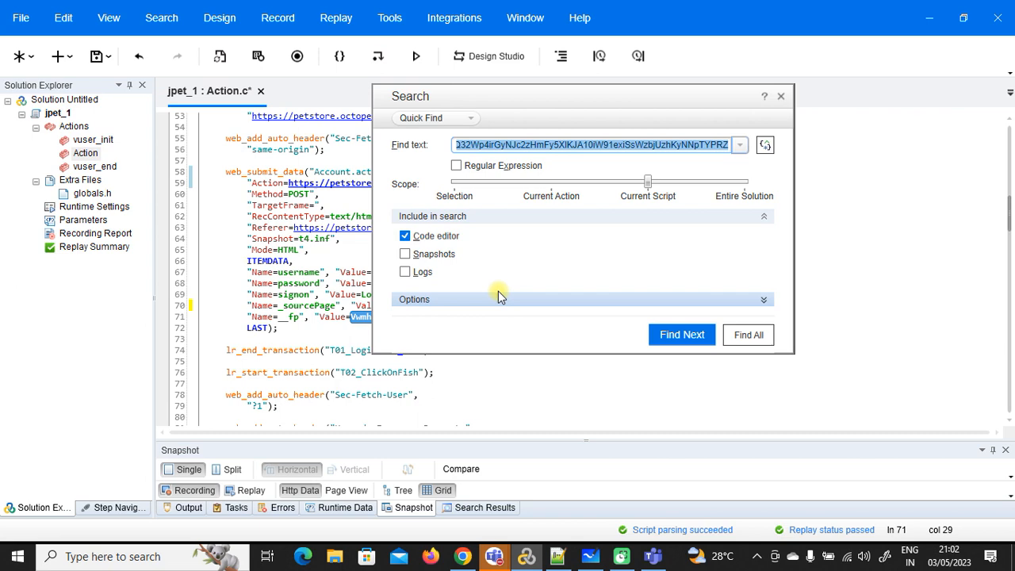
click(405, 254)
click(405, 272)
click(748, 335)
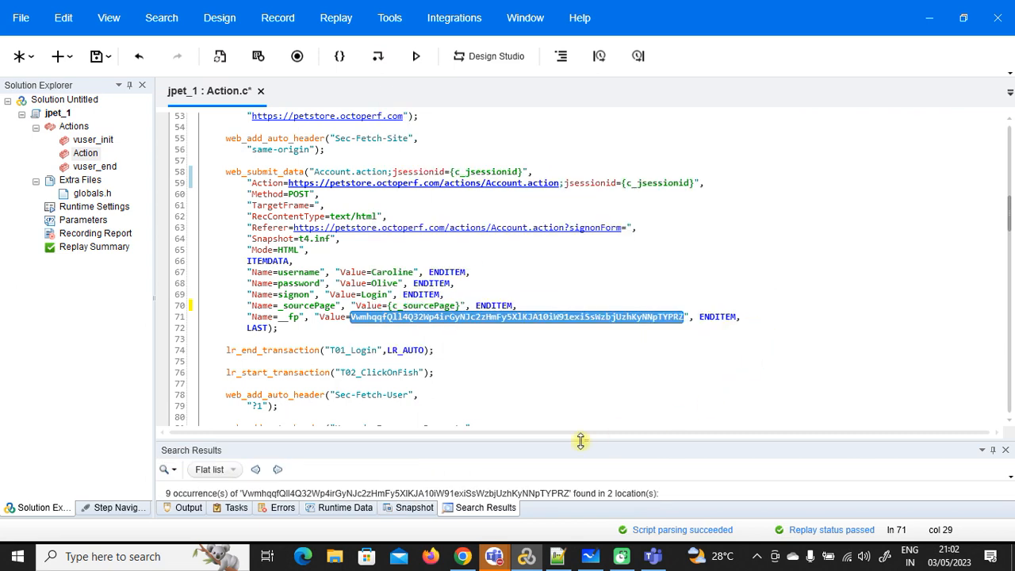
drag(583, 436, 578, 269)
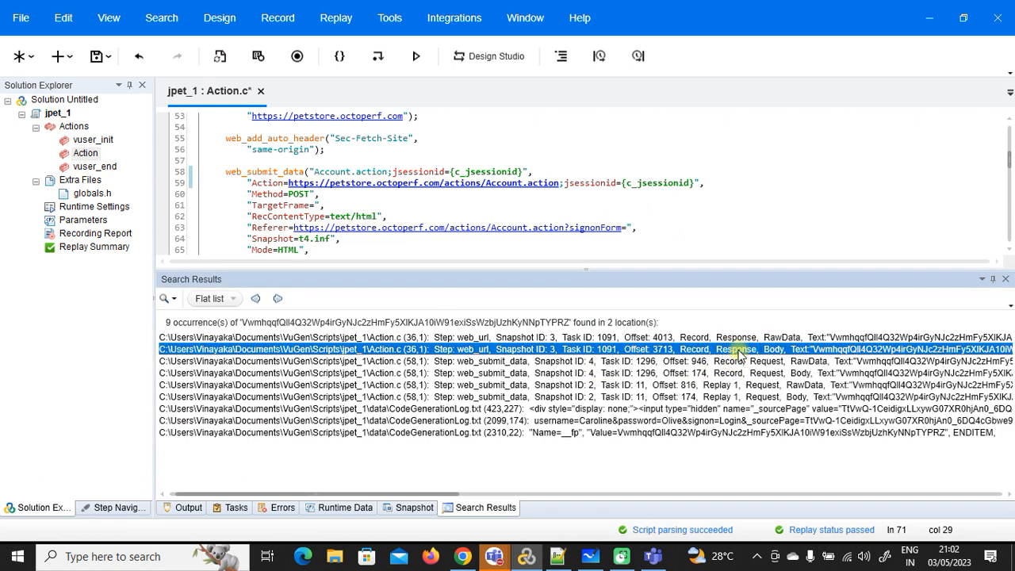
double_click(737, 351)
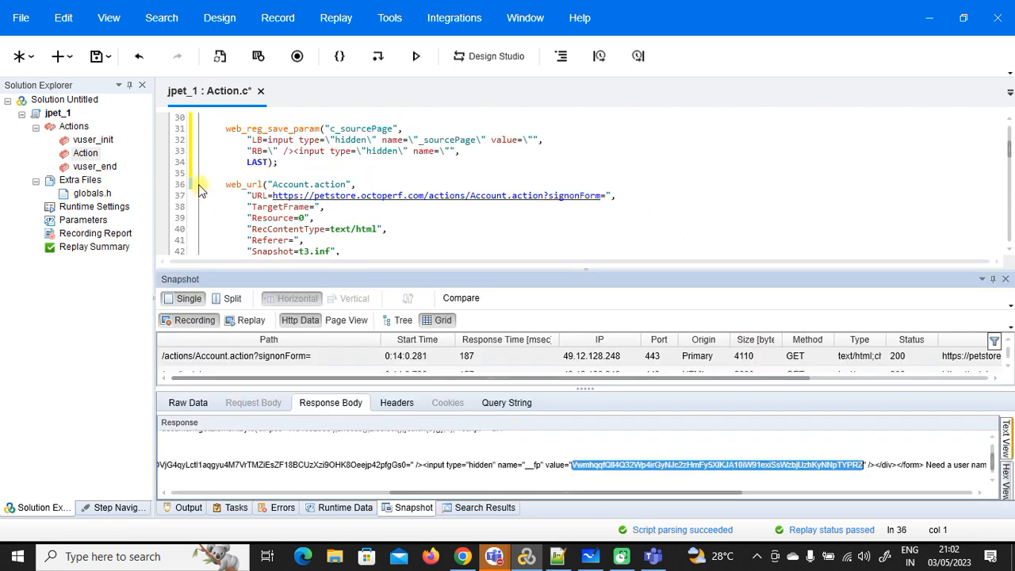
Step: Inspect the __fp hidden input and its preceding text in the snapshot response body
click(923, 464)
drag(923, 464, 119, 465)
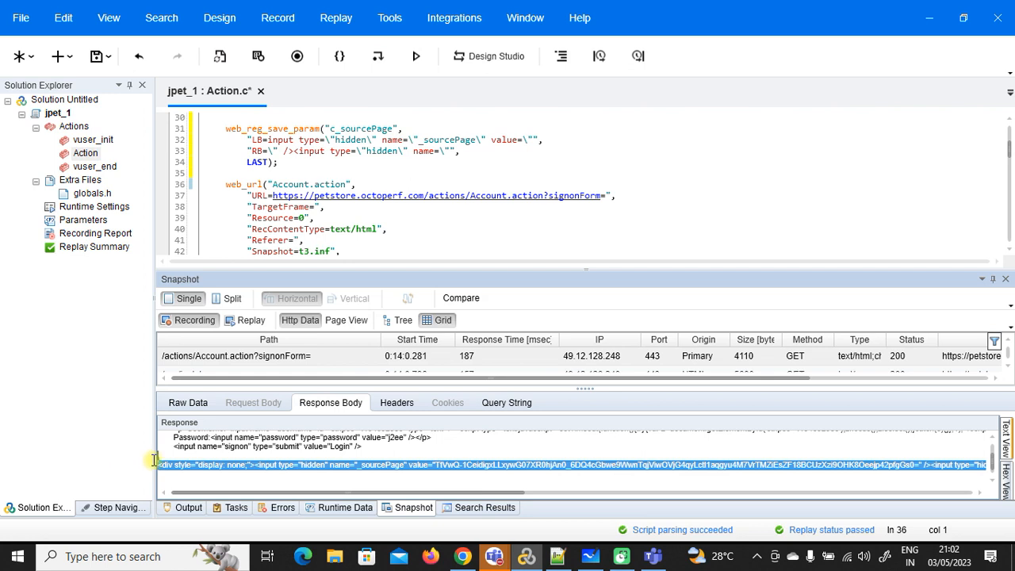
drag(229, 460, 512, 489)
click(475, 493)
click(482, 507)
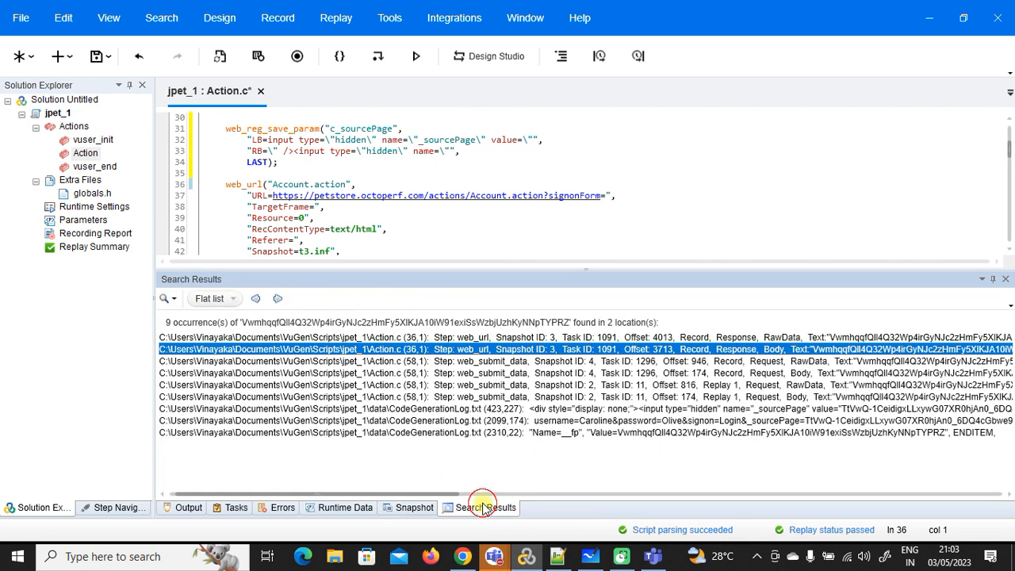
double_click(811, 356)
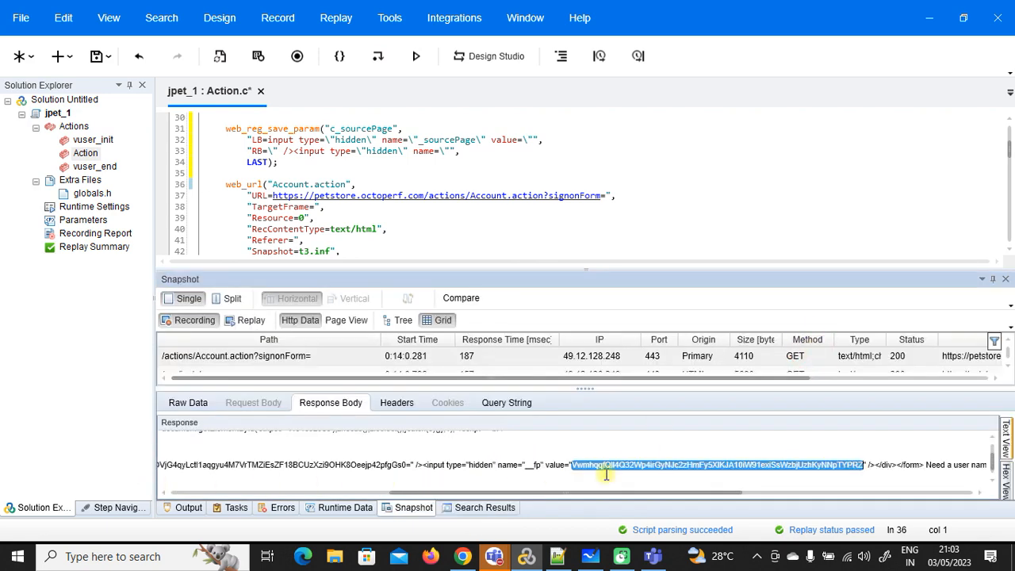
drag(529, 492, 555, 493)
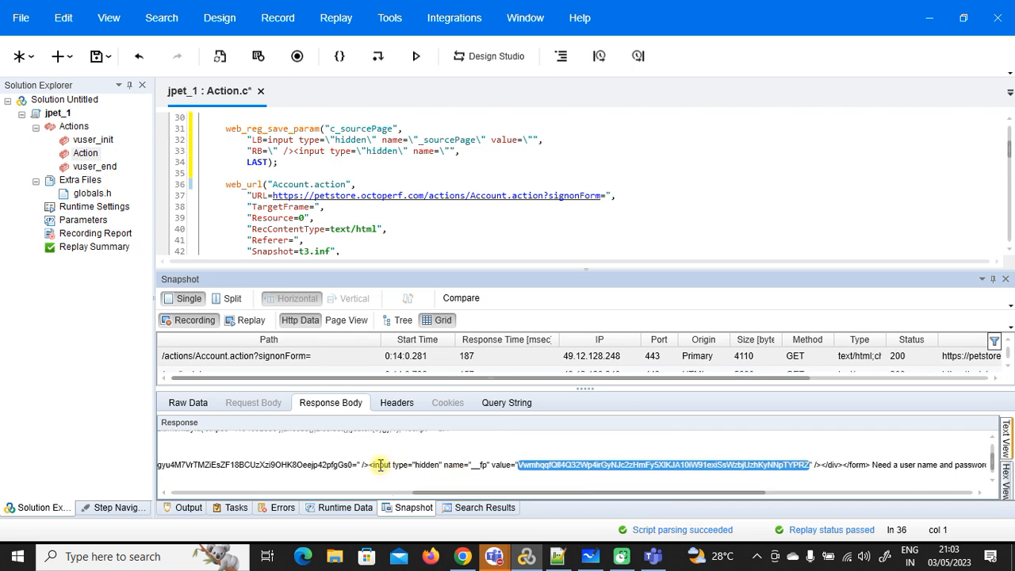
drag(369, 465, 759, 465)
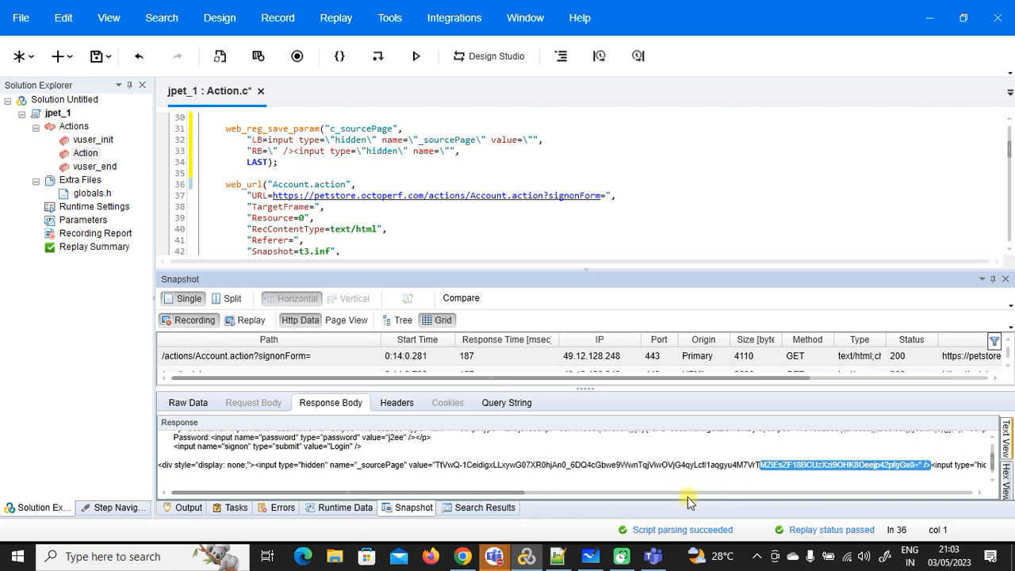
Step: Select the whole response line containing __fp and bring up the notes at line 24
click(484, 507)
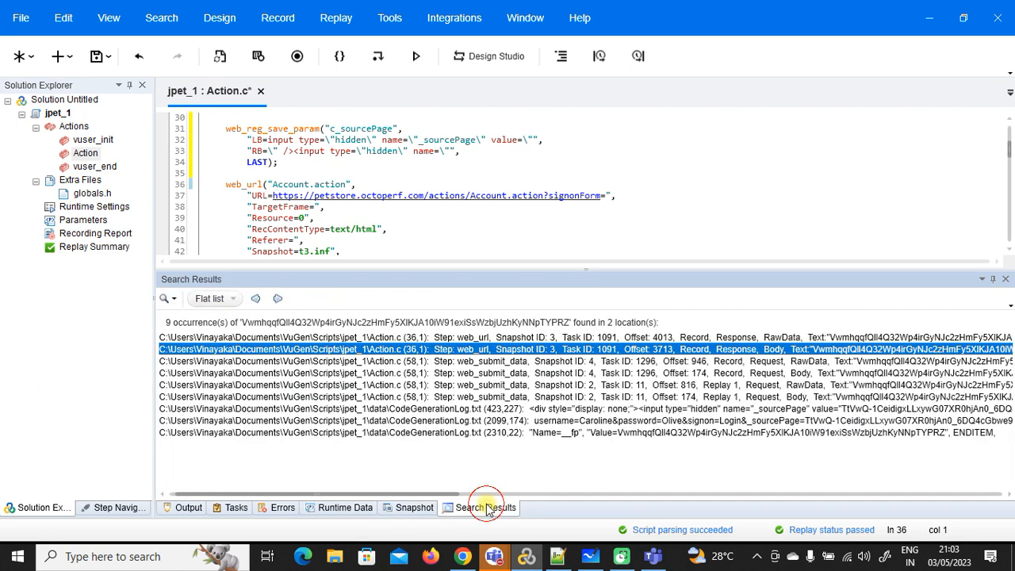
double_click(580, 349)
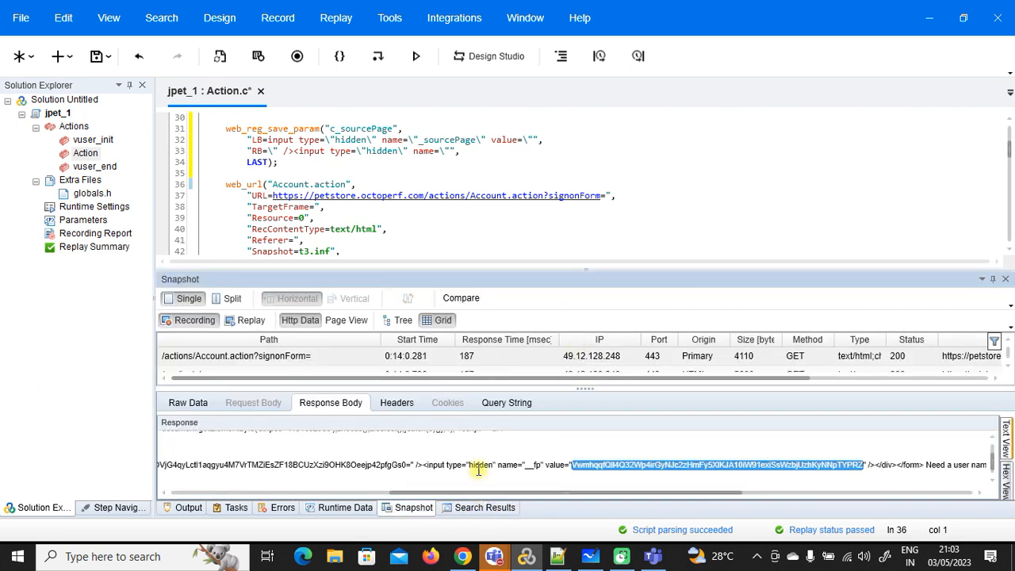
triple_click(478, 469)
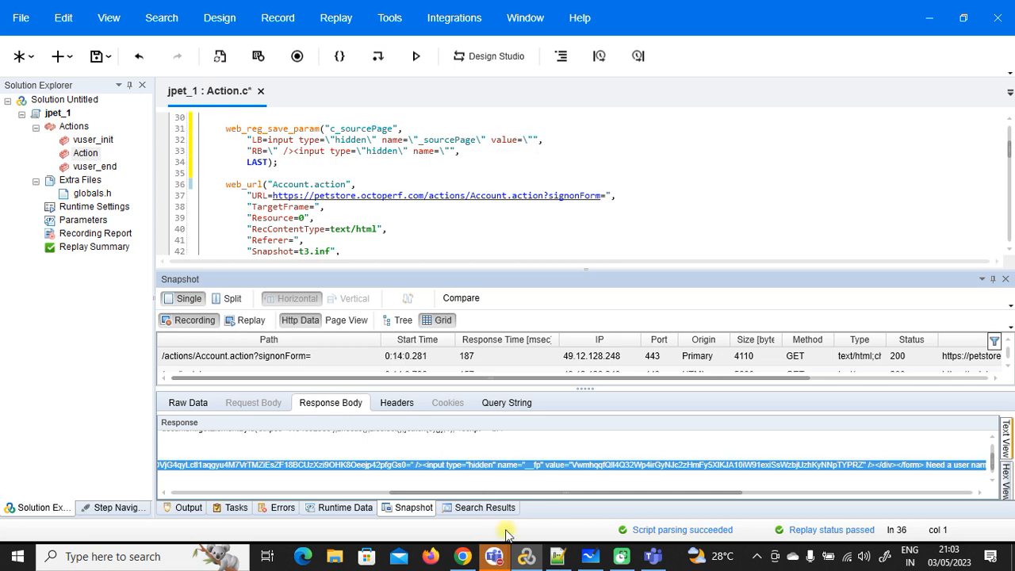
click(557, 556)
click(482, 323)
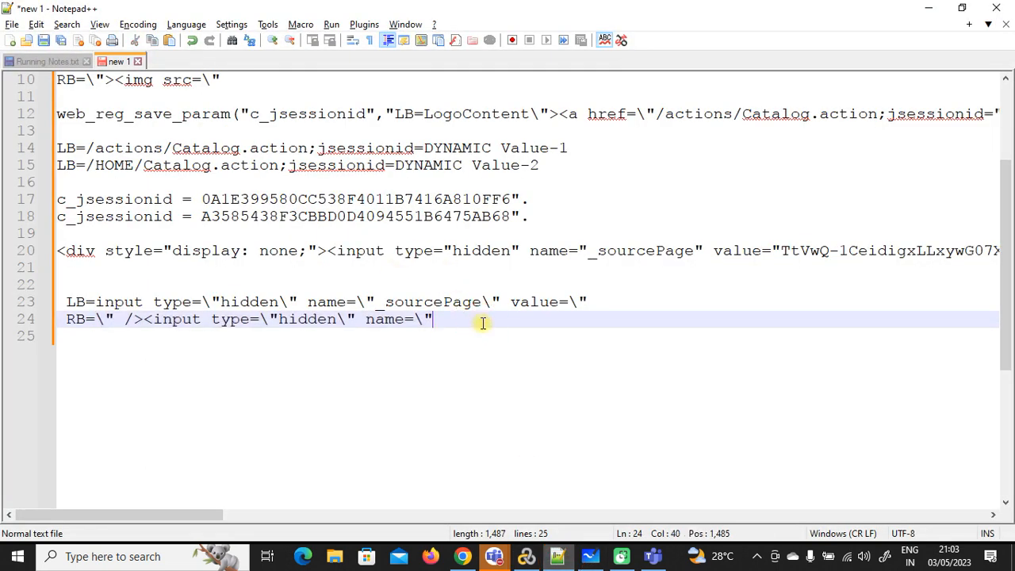
Step: Paste the response line holding the hidden _sourcePage and __fp inputs onto line 27 of the notes
key(Return)
key(Return)
key(Return)
key(ctrl+v)
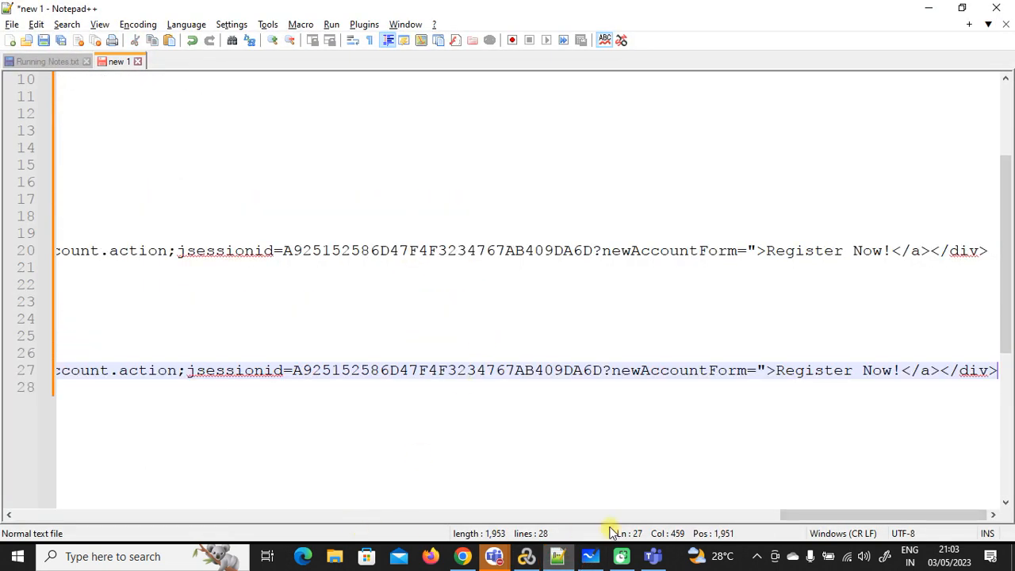
click(236, 517)
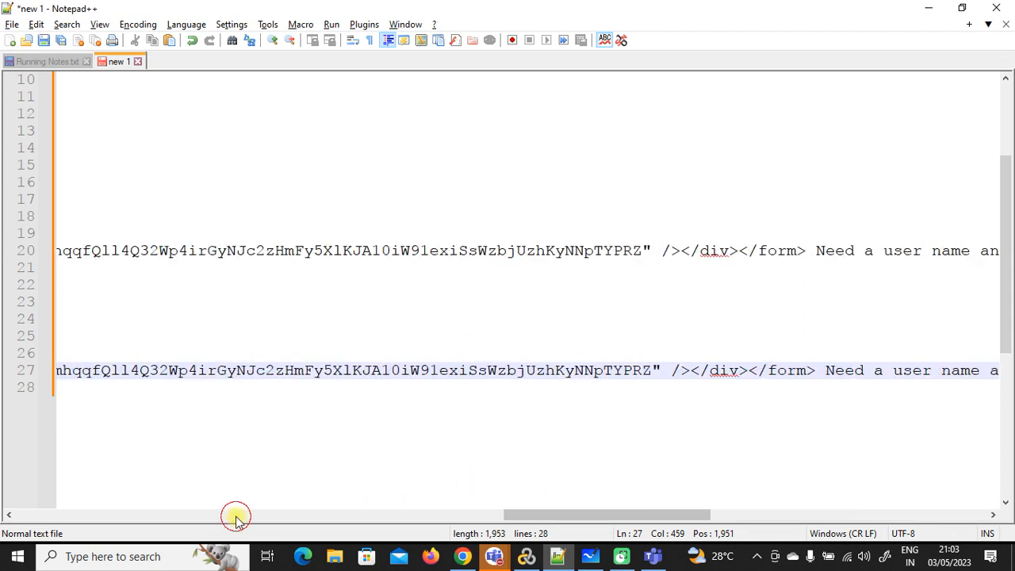
click(329, 516)
drag(389, 517, 190, 517)
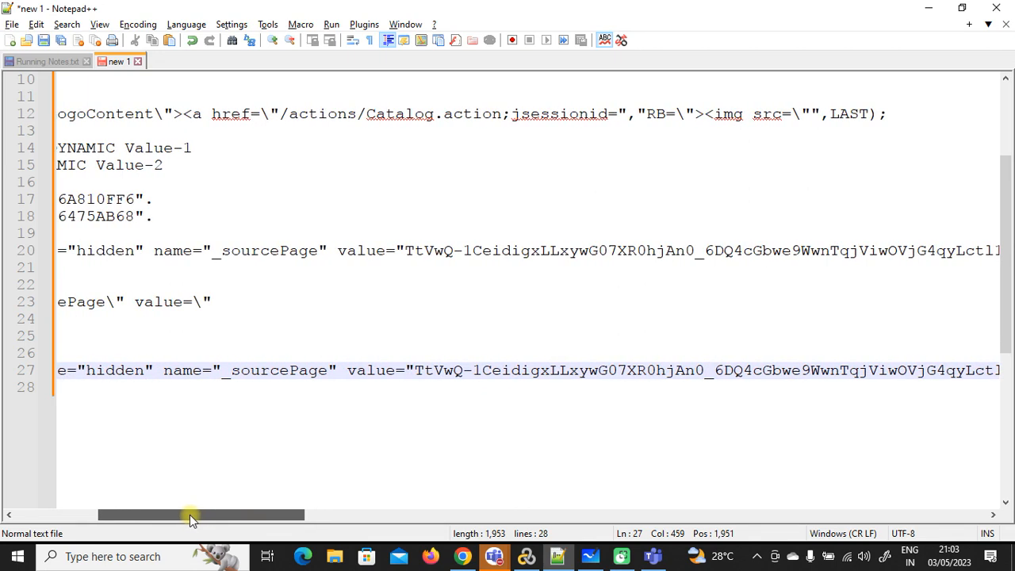
drag(190, 515, 438, 500)
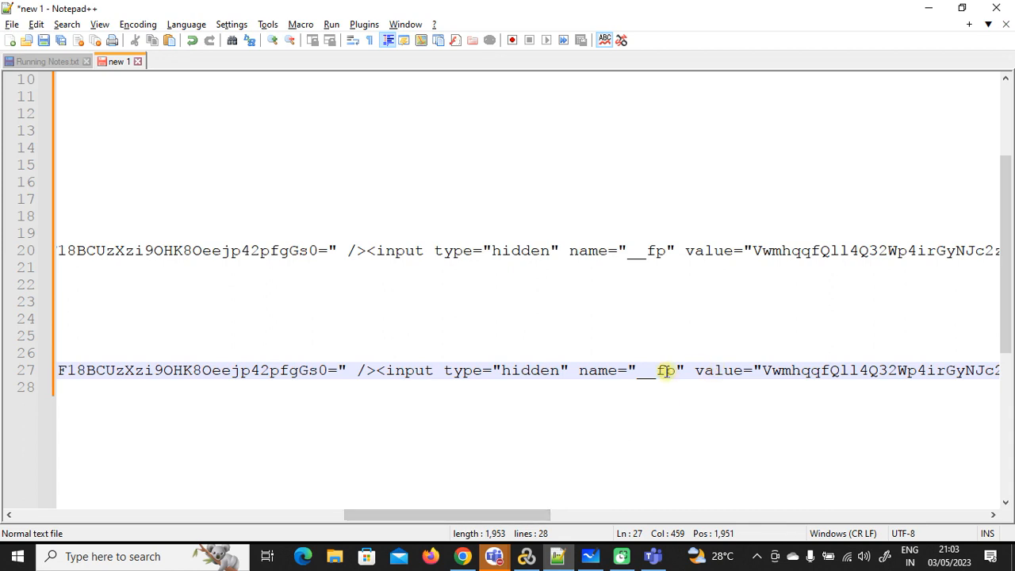
drag(667, 370, 382, 371)
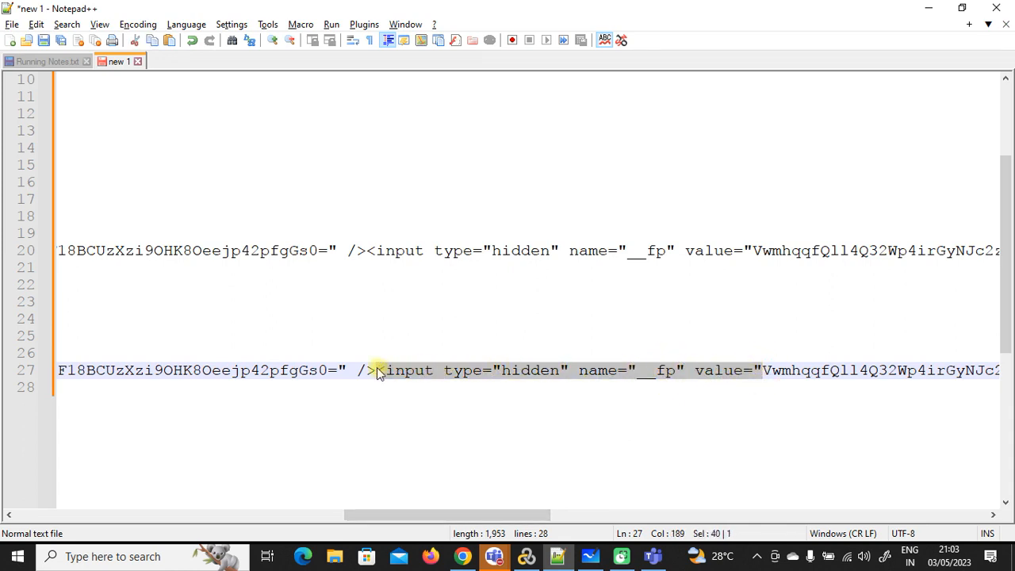
drag(446, 516, 90, 527)
click(214, 433)
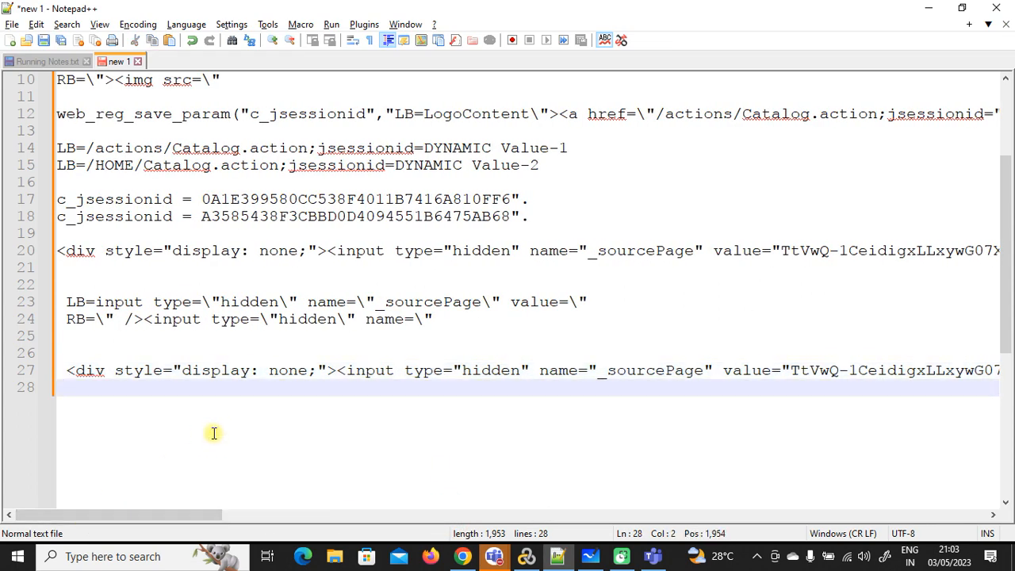
Step: Draft LB=<input type="hidden" name="__fp" value=" and RB=" /></div></form> on lines 30–31
key(Return)
key(Return)
text(LB=)
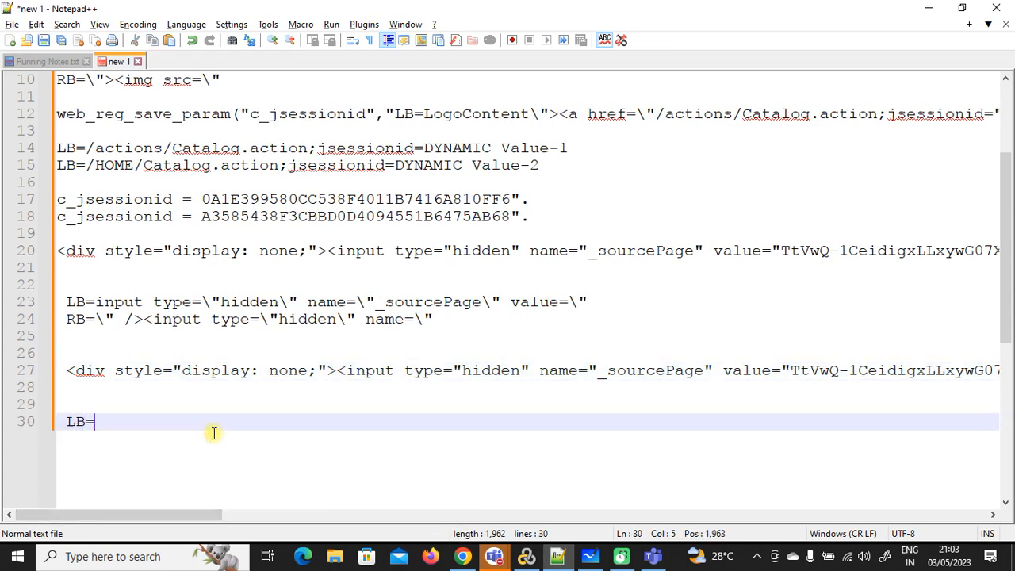
text(<input type="hidden" name="__fp" value=")
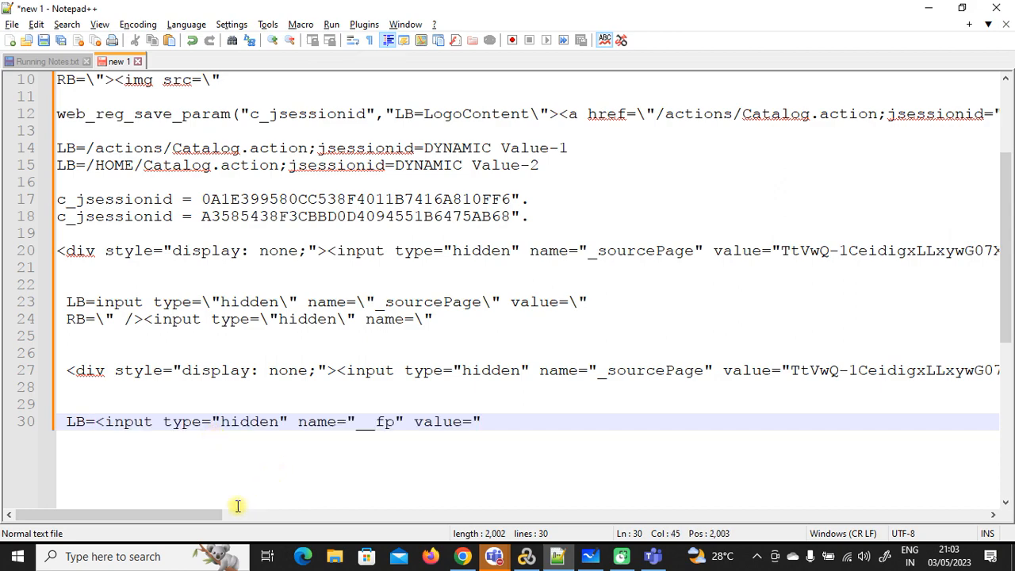
drag(211, 514, 659, 531)
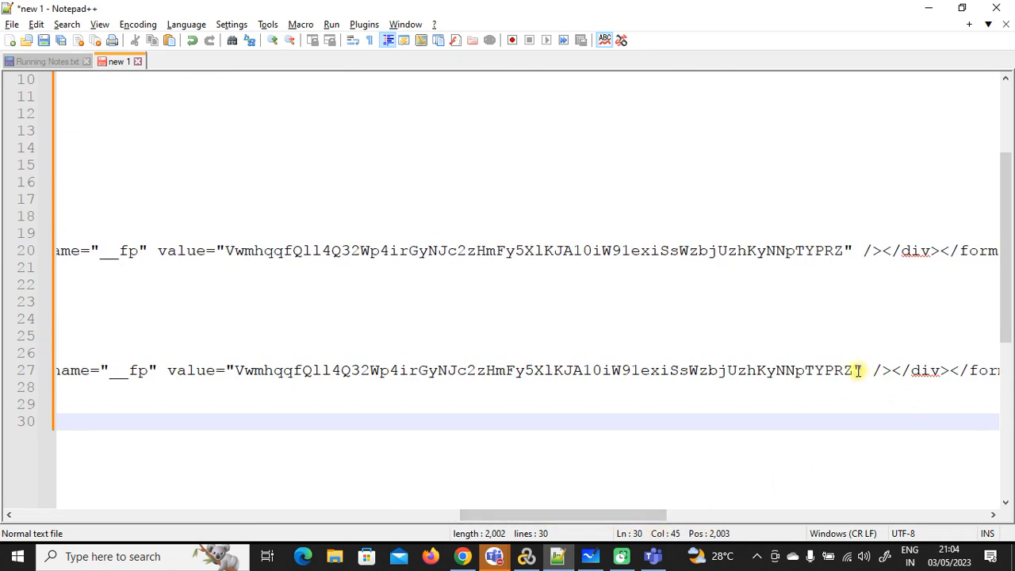
drag(858, 370, 832, 379)
key(ctrl+c)
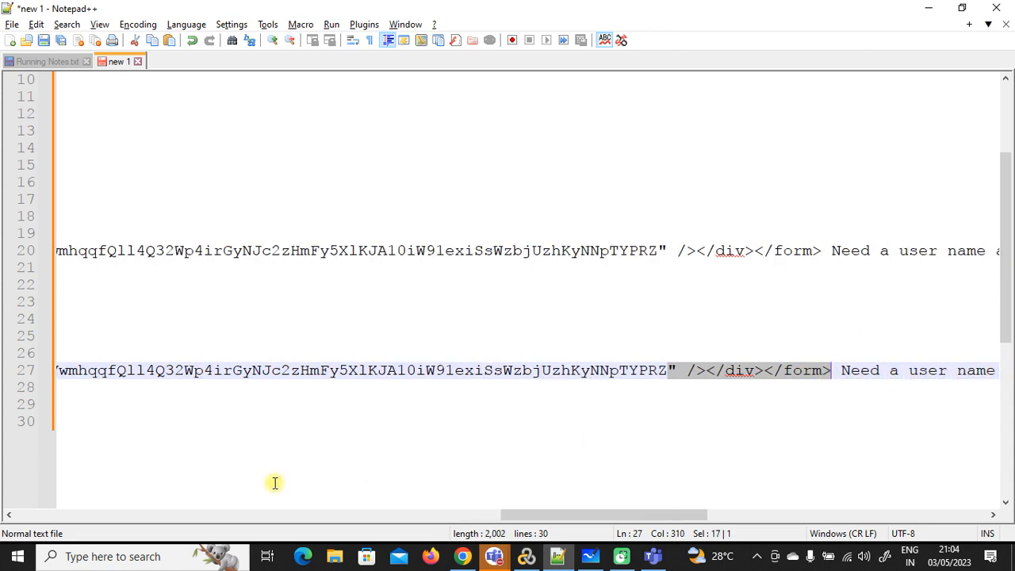
drag(544, 516, 37, 516)
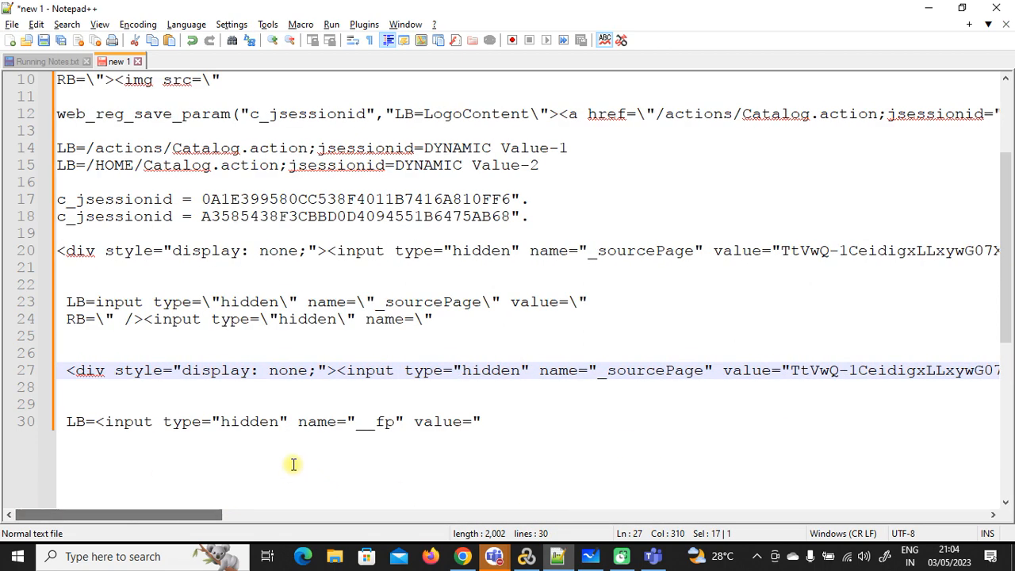
click(489, 421)
key(Return)
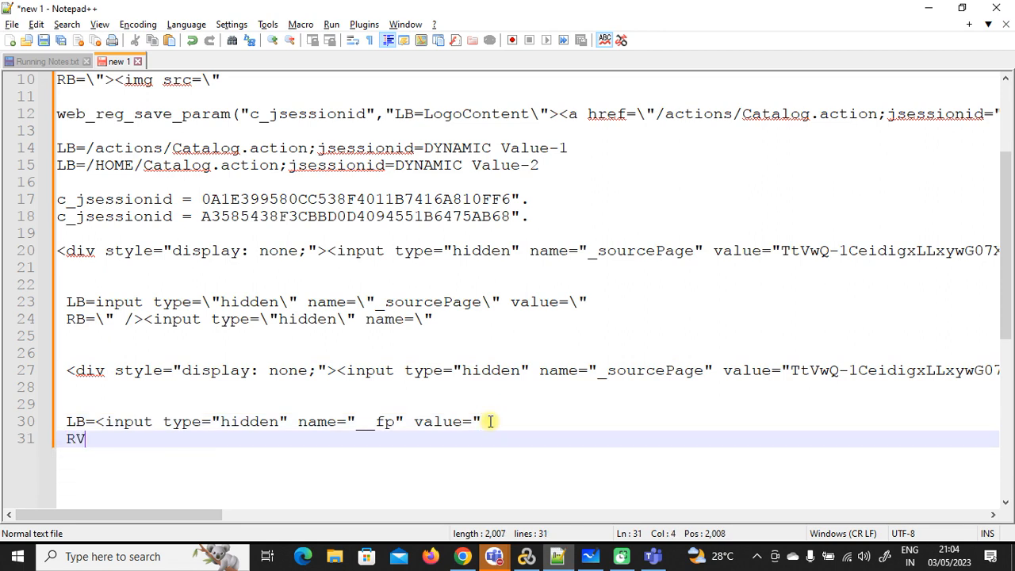
text(RB=)
key(ctrl+v)
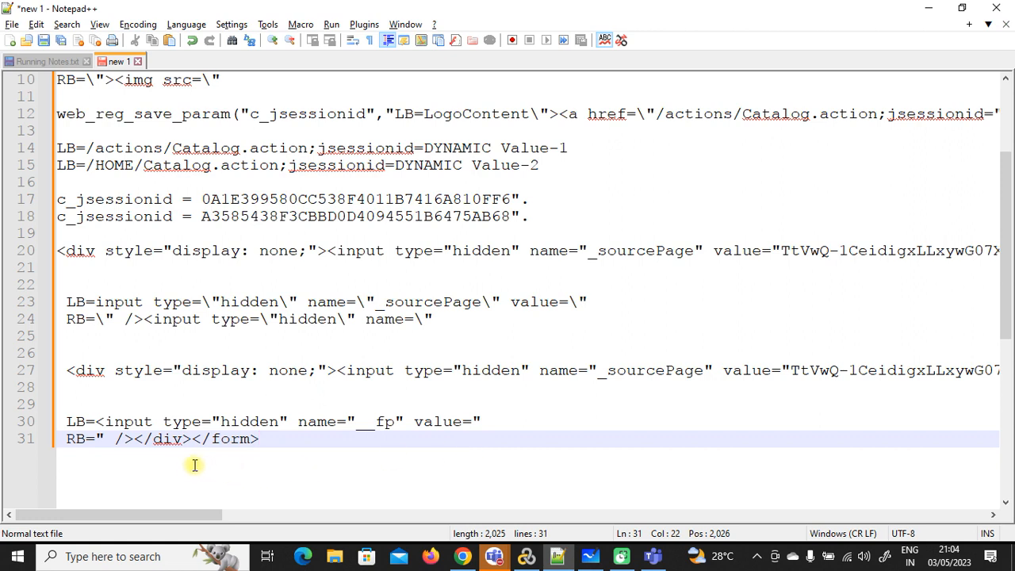
Step: Escape every quote in the __fp left and right boundaries with a backslash
click(135, 441)
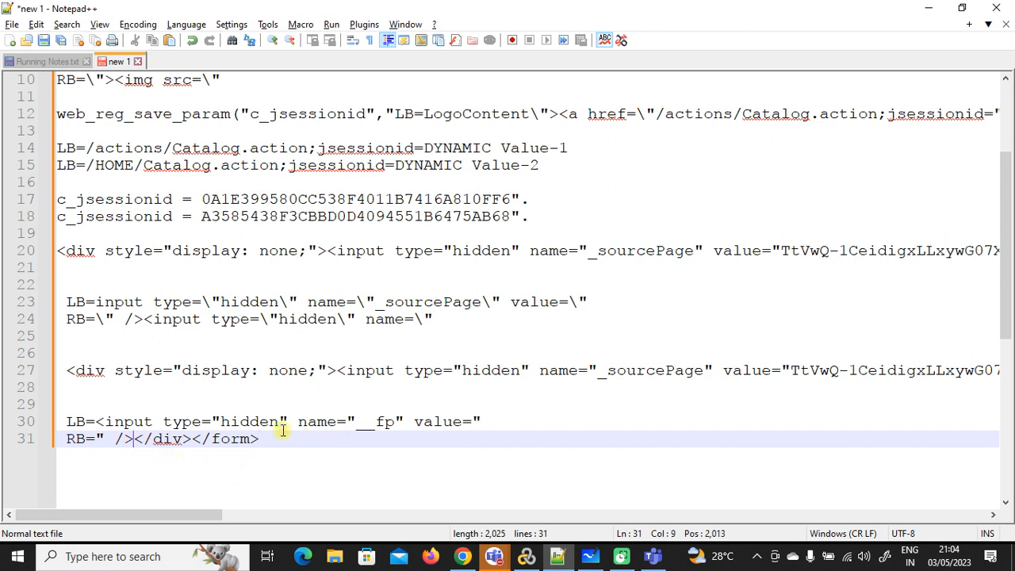
click(213, 421)
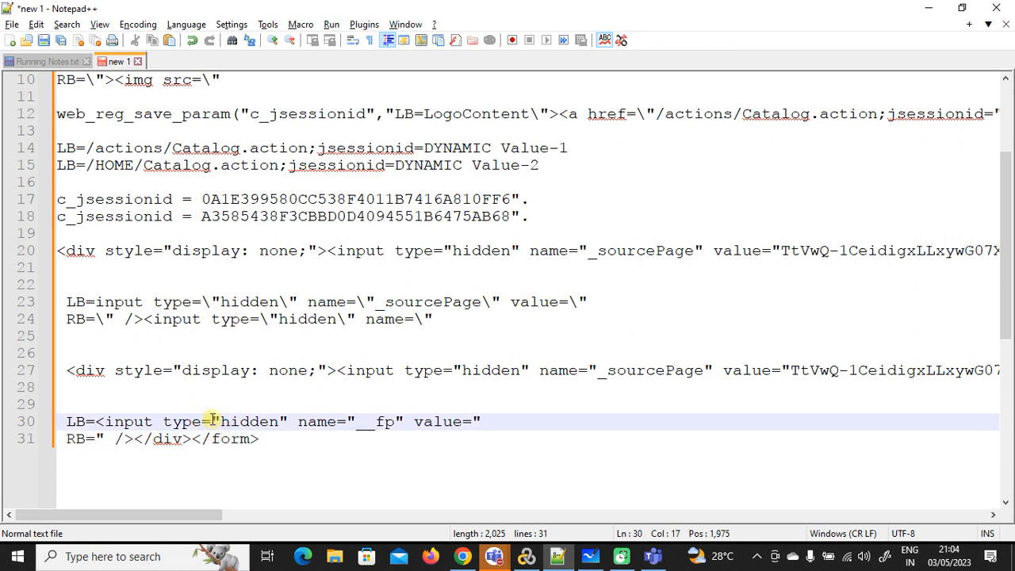
text(\)
click(297, 421)
text(\)
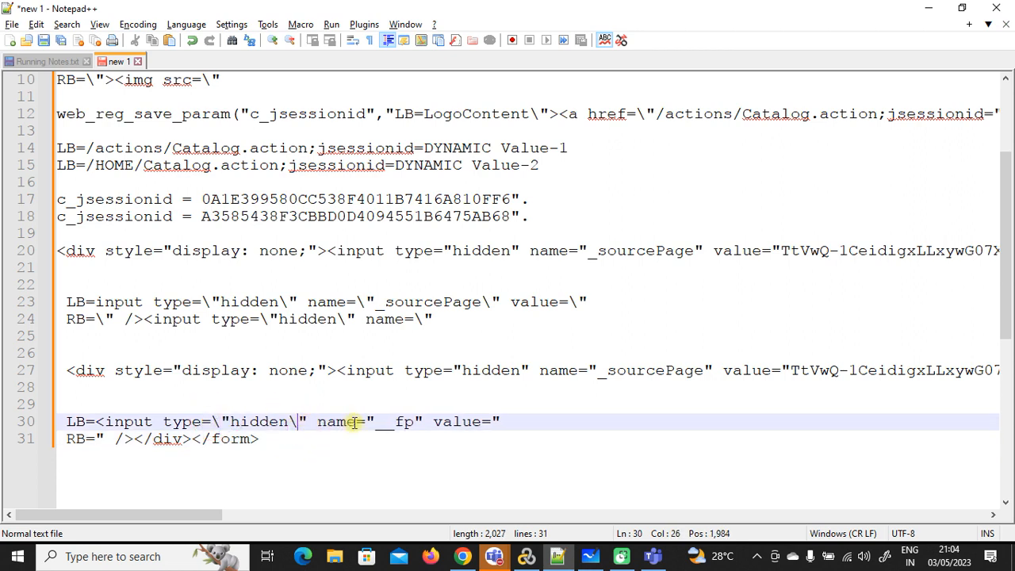
text(\)
click(424, 421)
text(\)
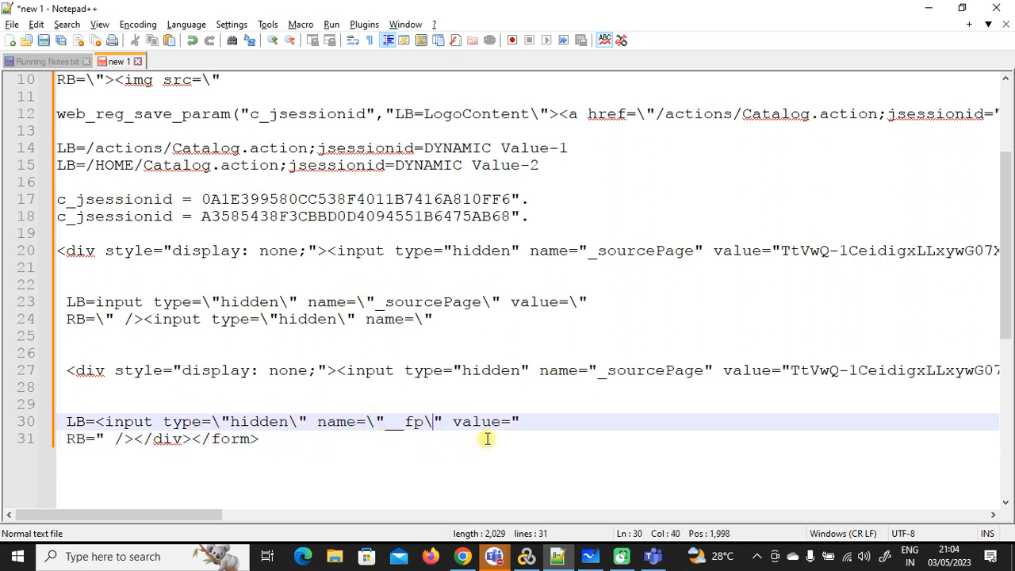
click(510, 421)
text(\)
click(98, 439)
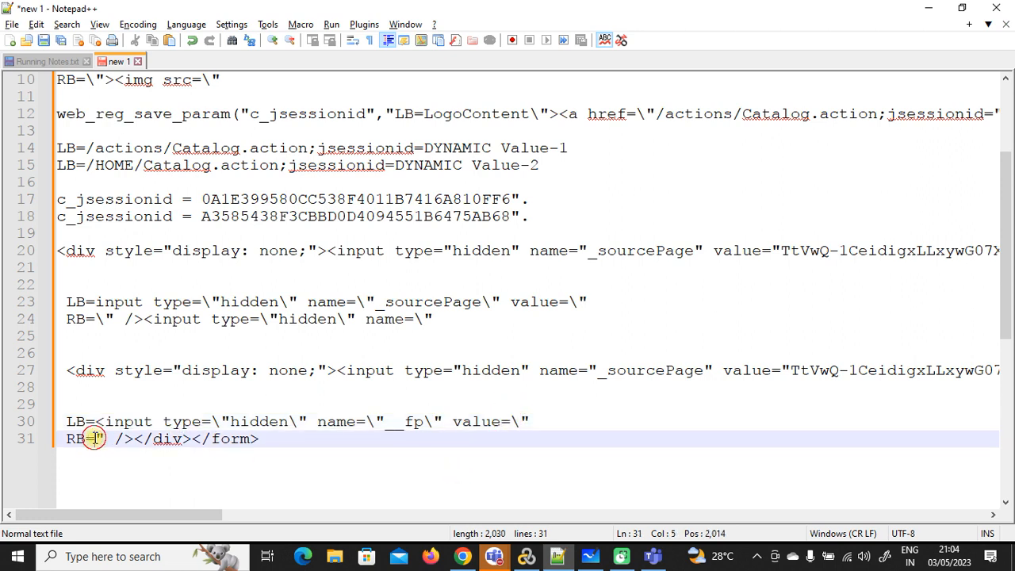
text(\)
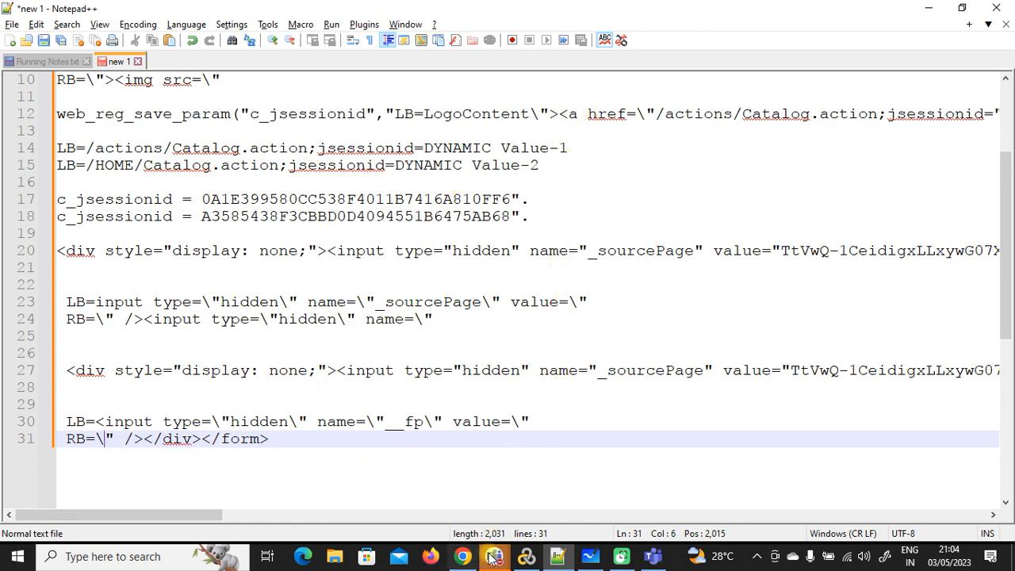
click(526, 555)
Step: Insert a new web_reg_save_param step on empty line 35 above the Account.action request
click(509, 507)
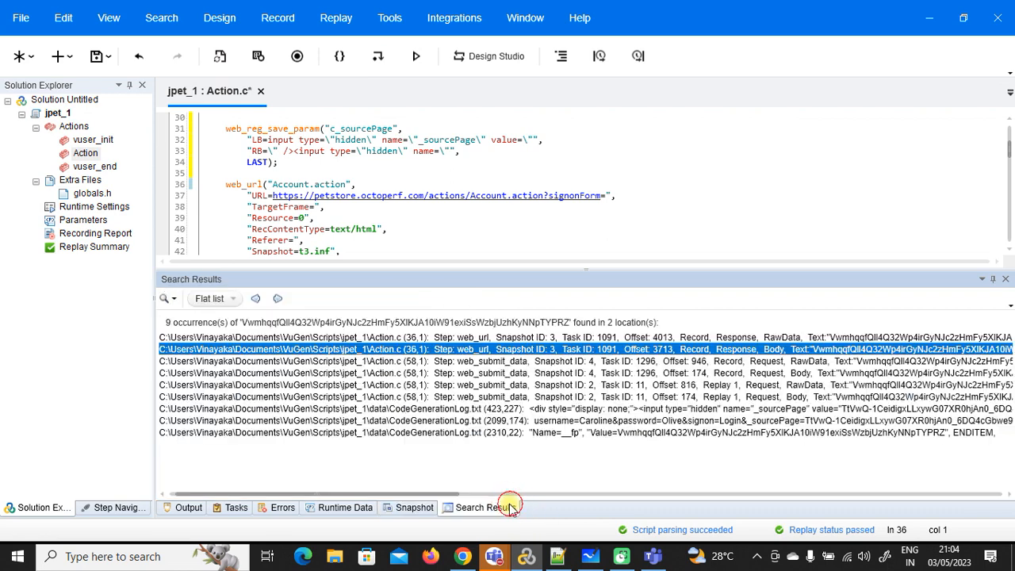
double_click(596, 349)
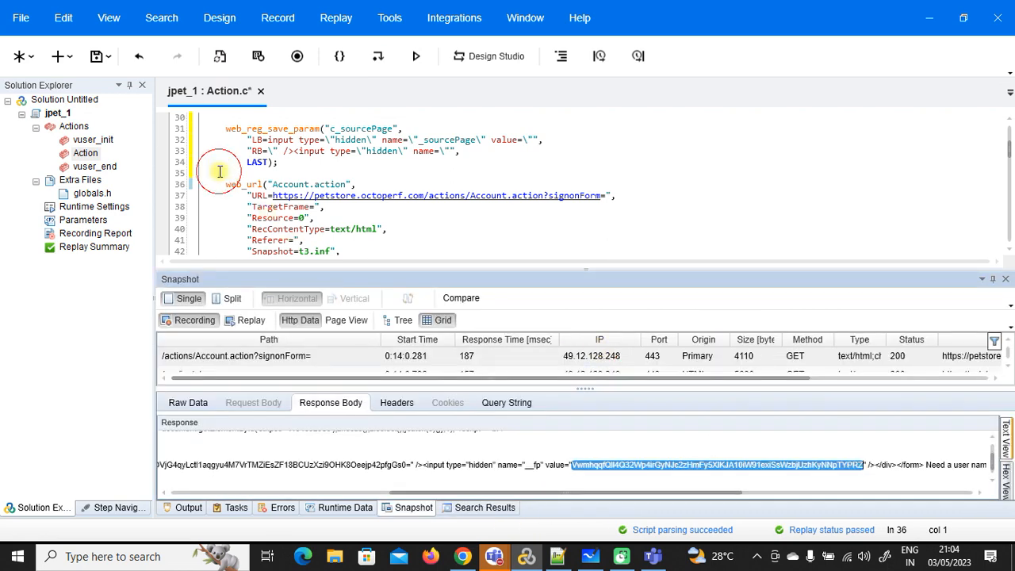
click(220, 171)
right_click(210, 172)
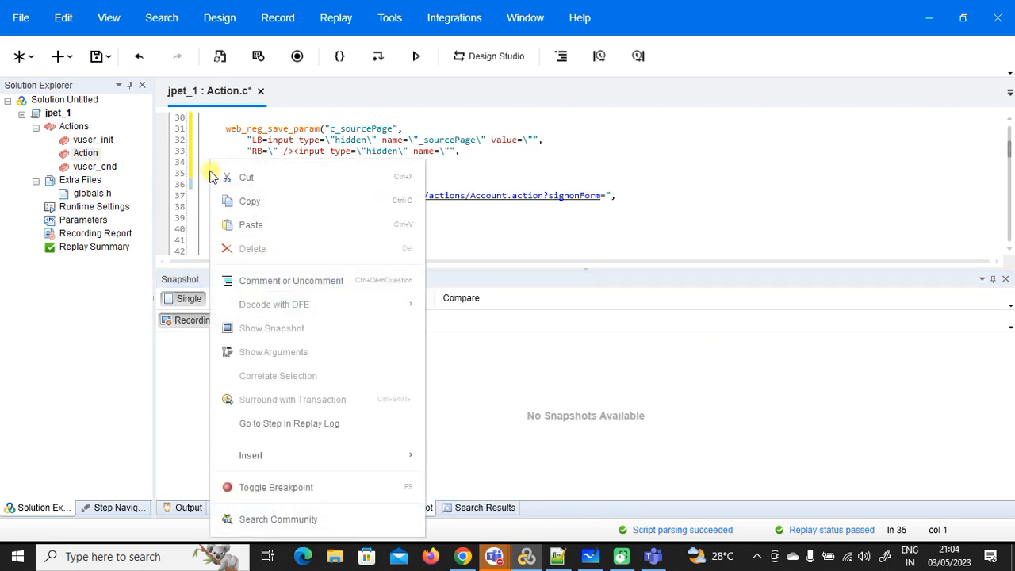
mouse_move(344, 455)
click(521, 277)
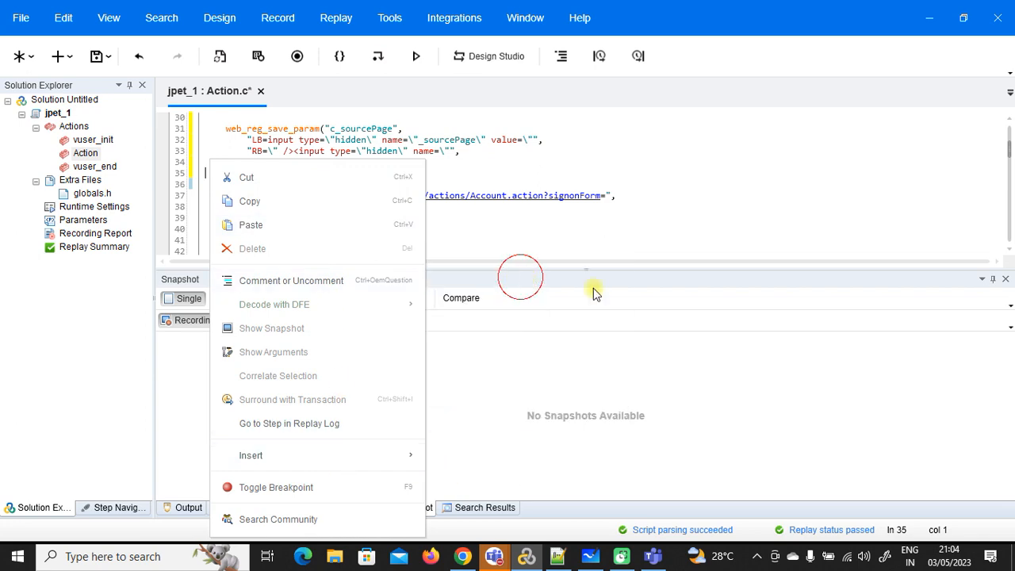
double_click(910, 190)
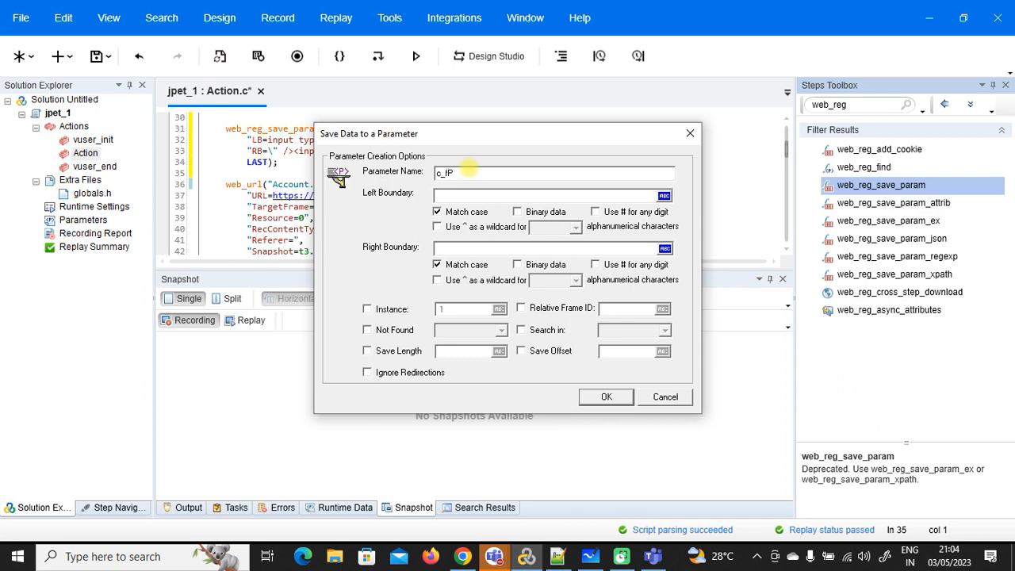
Step: Fill the c_fp parameter's Left and Right Boundary with the escaped __fp boundaries from the notes, then confirm
click(558, 556)
click(531, 421)
drag(526, 421, 101, 426)
key(ctrl+c)
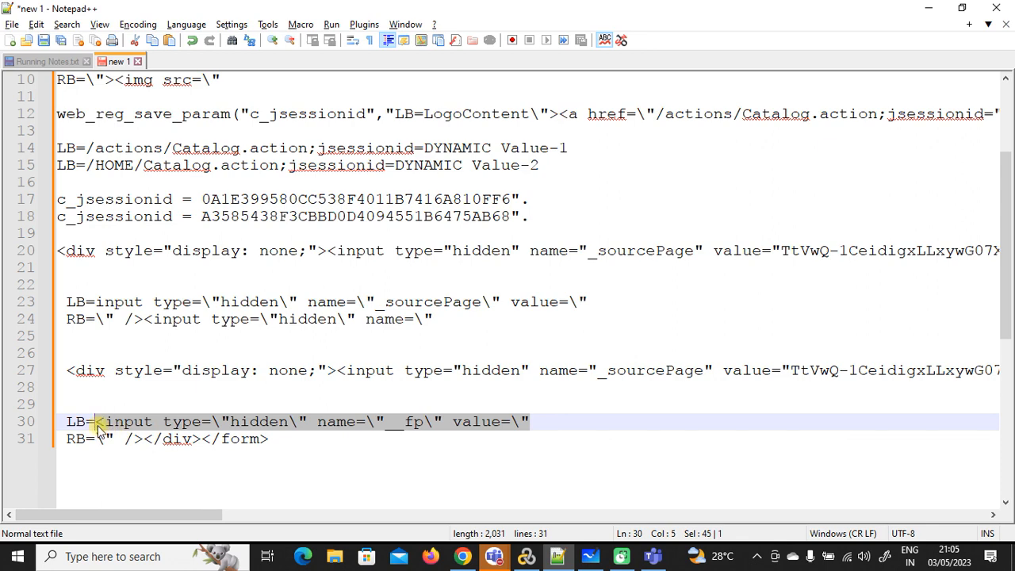
key(alt+Tab)
click(468, 196)
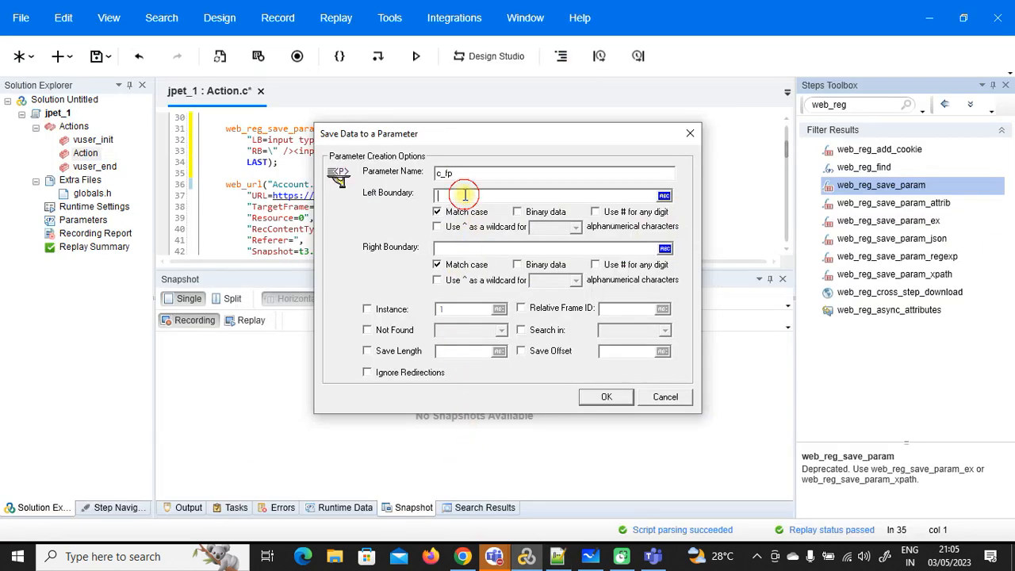
key(ctrl+v)
key(alt+Tab)
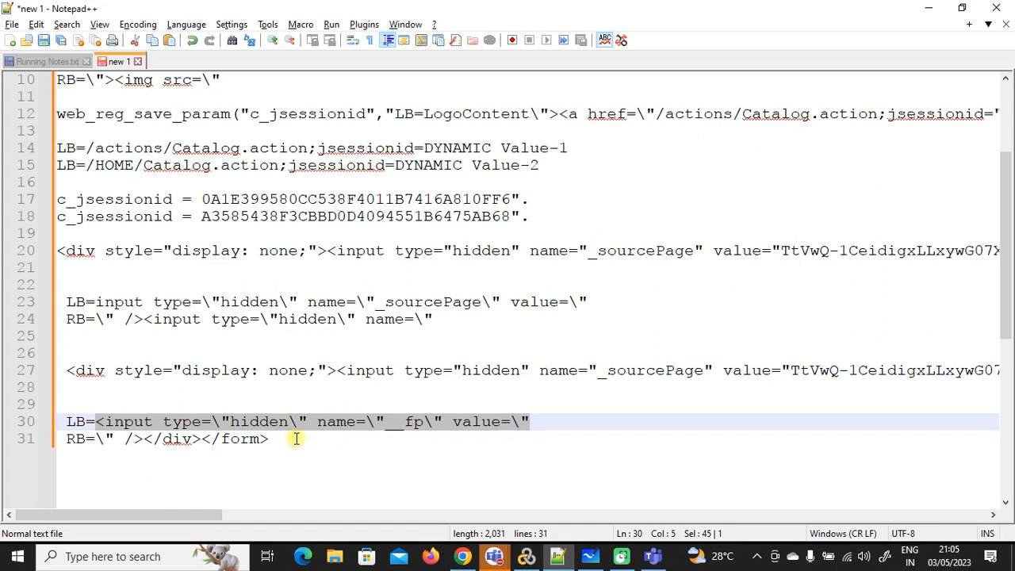
drag(269, 438, 101, 439)
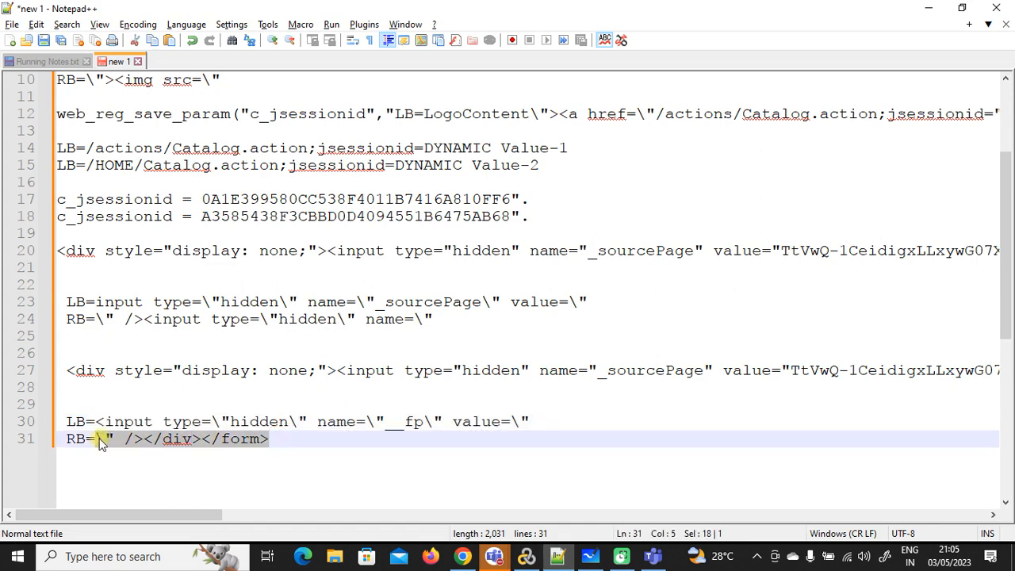
key(alt+Tab)
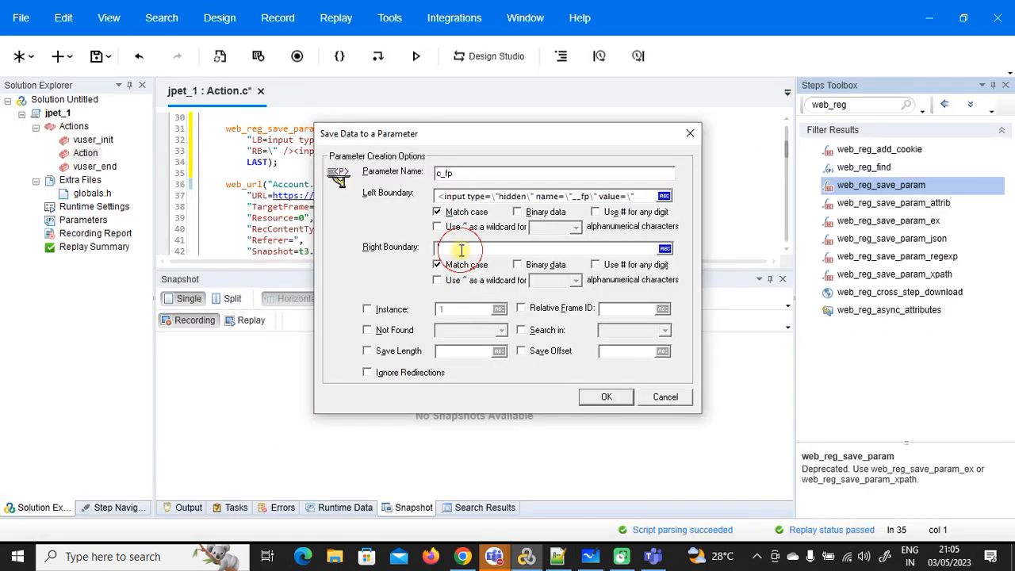
click(617, 394)
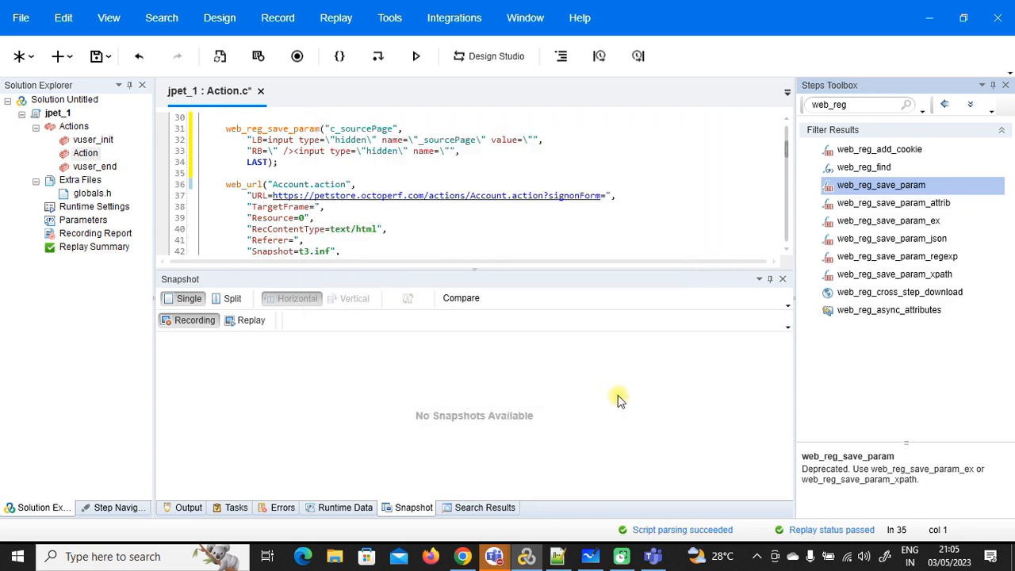
Step: Close the Steps Toolbox, enlarge the editor, and select the hard-coded __fp value on line 76
click(1006, 87)
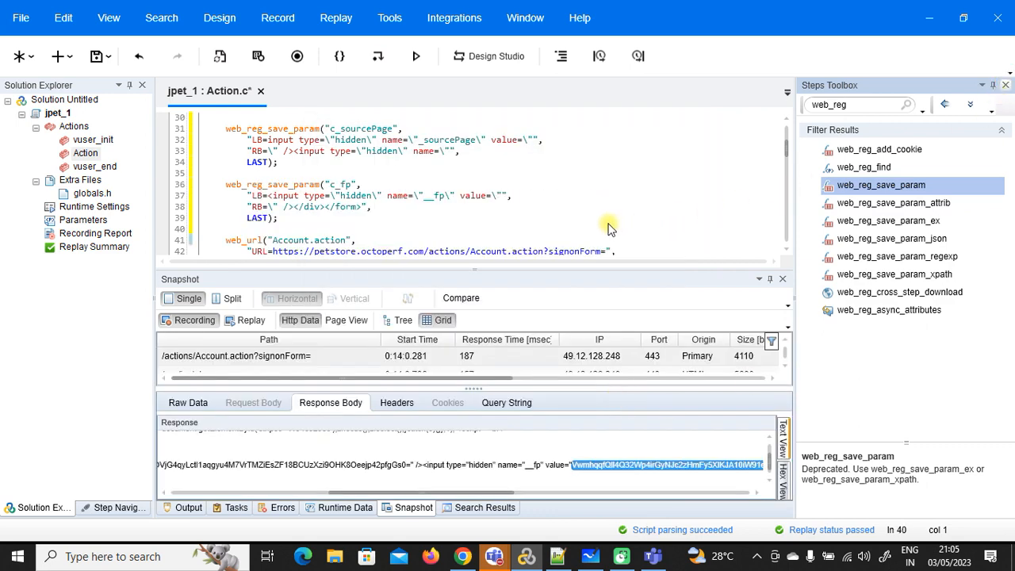
drag(568, 270, 560, 396)
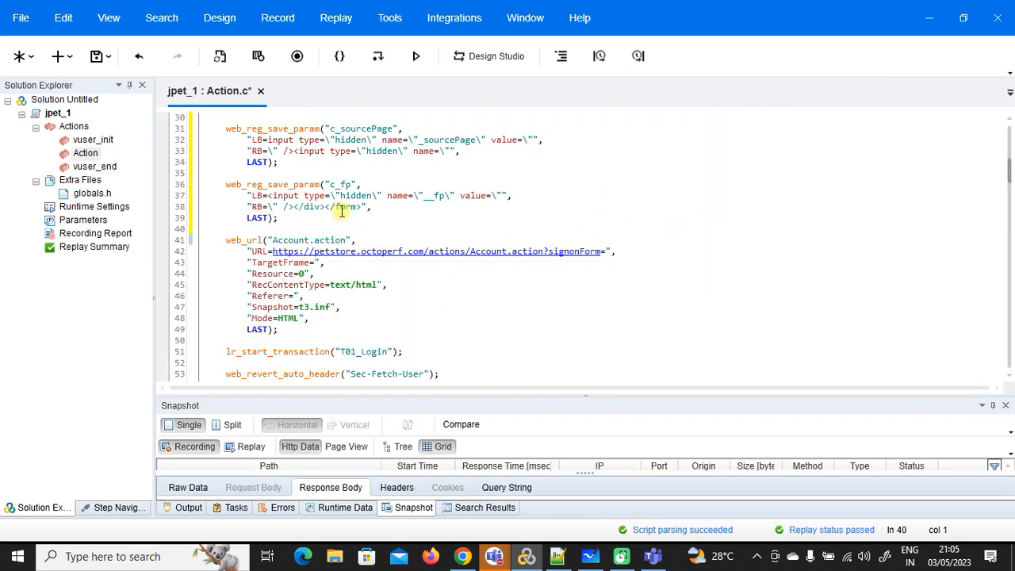
drag(349, 186, 331, 185)
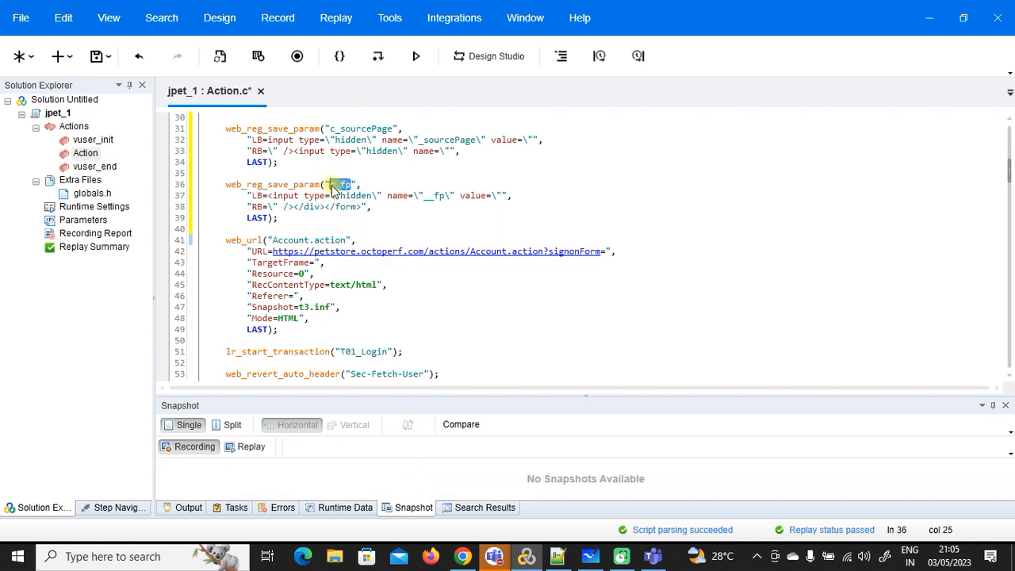
scroll(616, 251, down, 9)
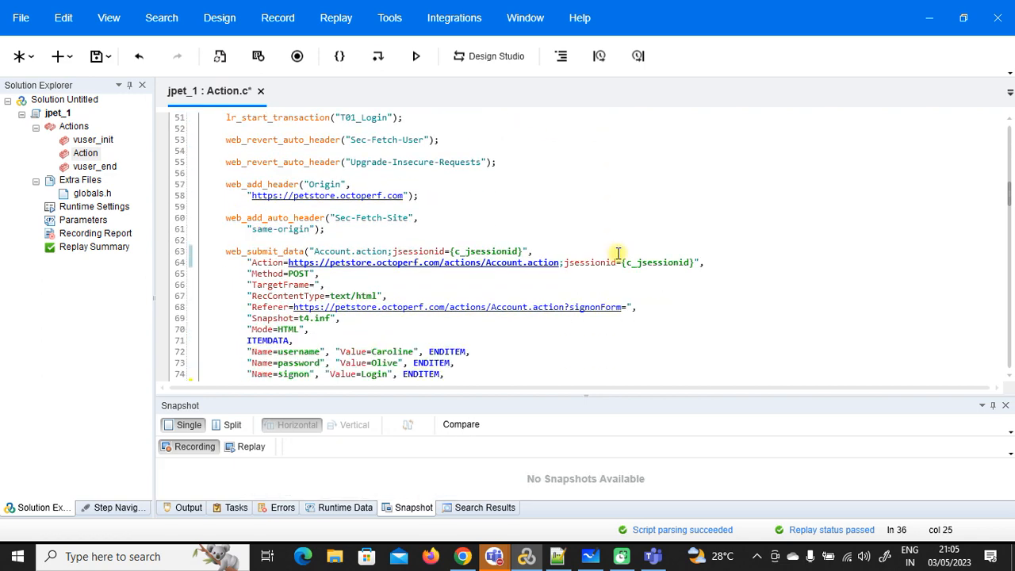
scroll(618, 253, down, 2)
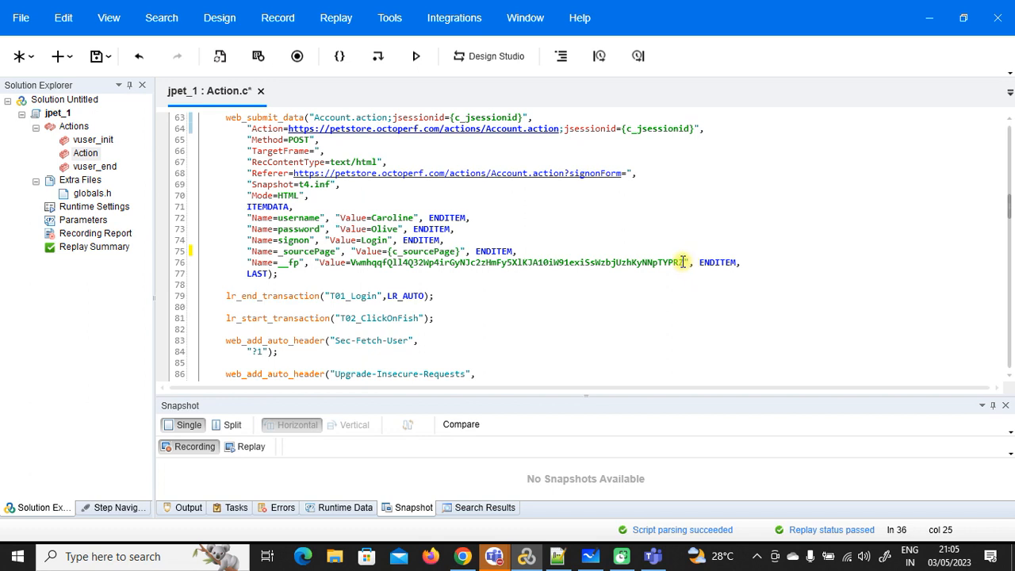
drag(682, 262, 358, 264)
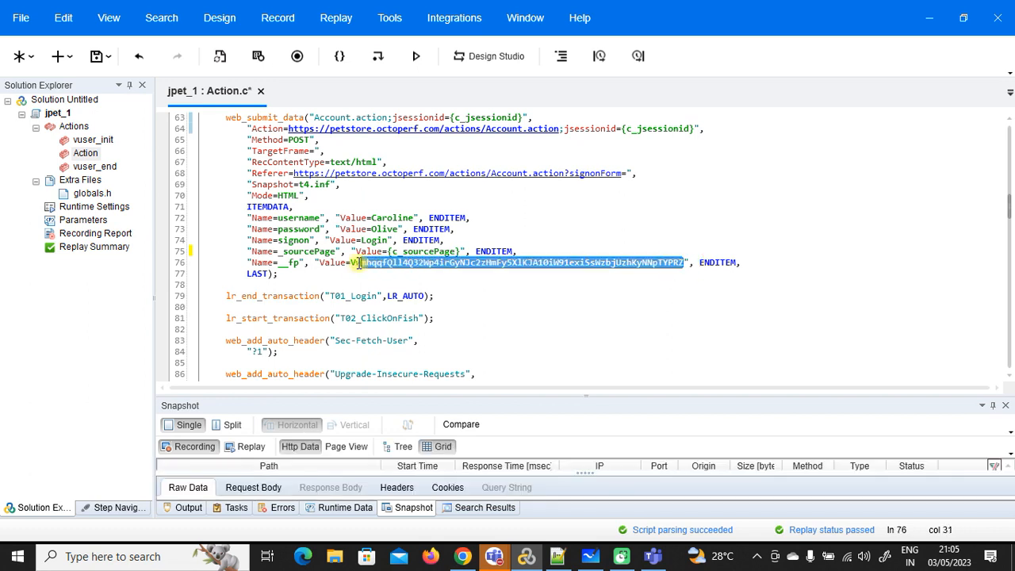
Step: Replace the hard-coded __fp value on line 76 with {c_fp} using Replace All
key(ctrl+h)
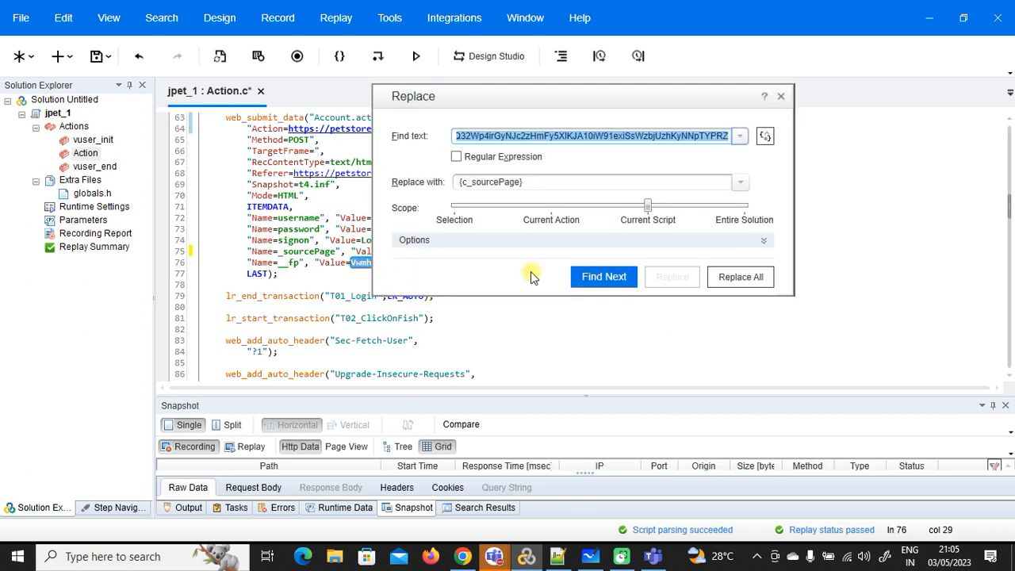
click(538, 182)
text({})
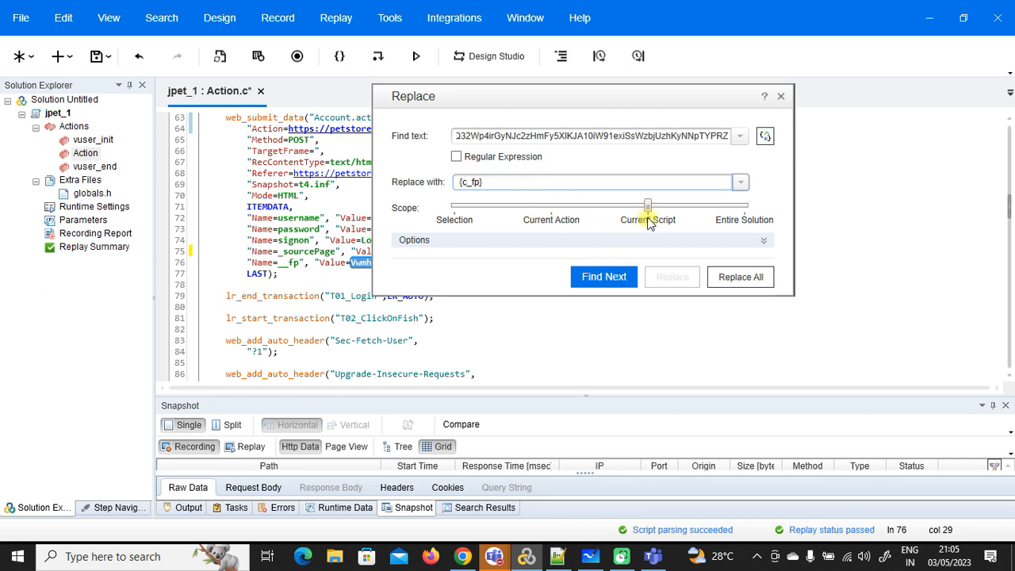
click(741, 276)
click(744, 231)
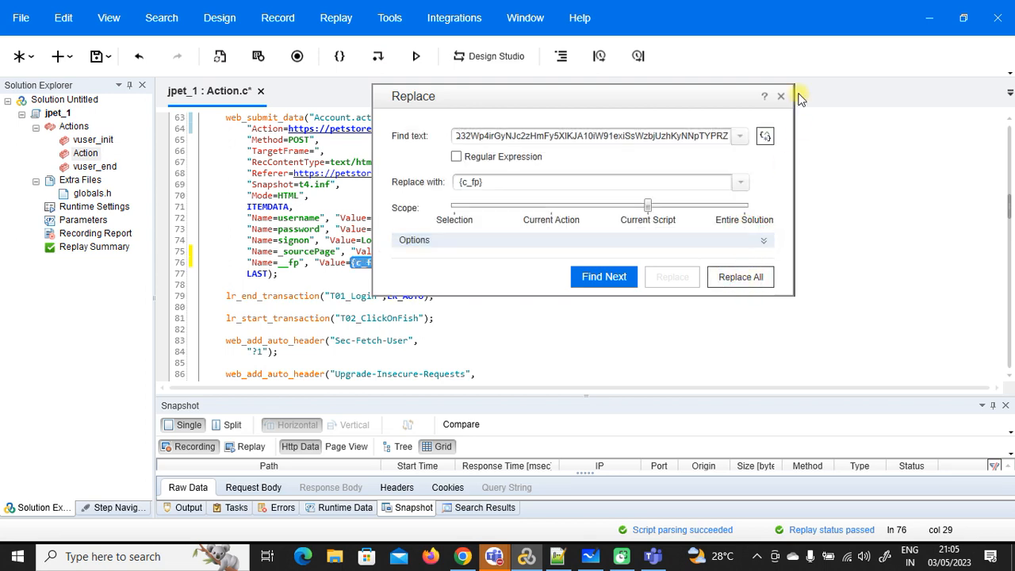
click(780, 96)
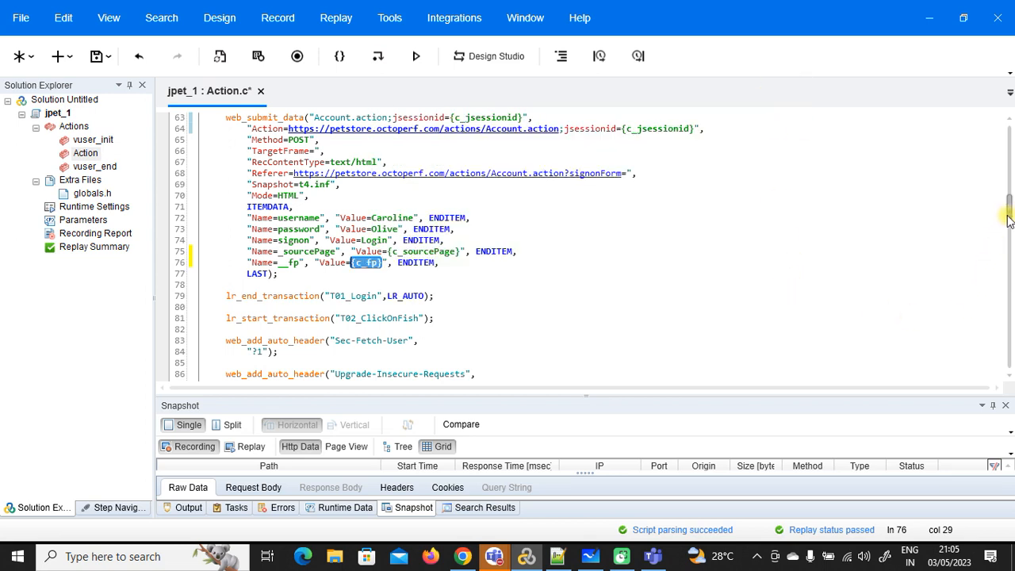
drag(1009, 220, 1009, 337)
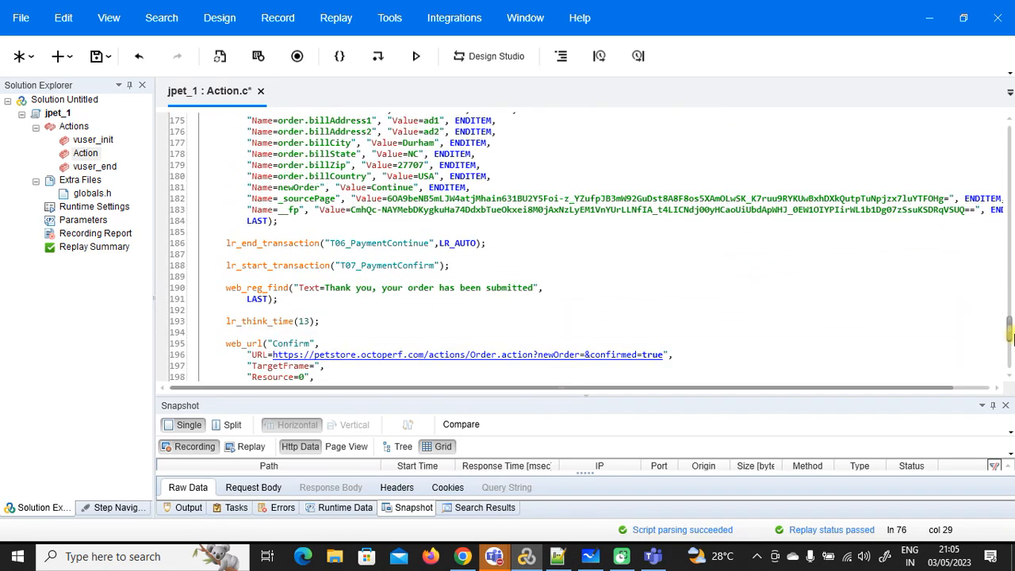
scroll(855, 274, down, 14)
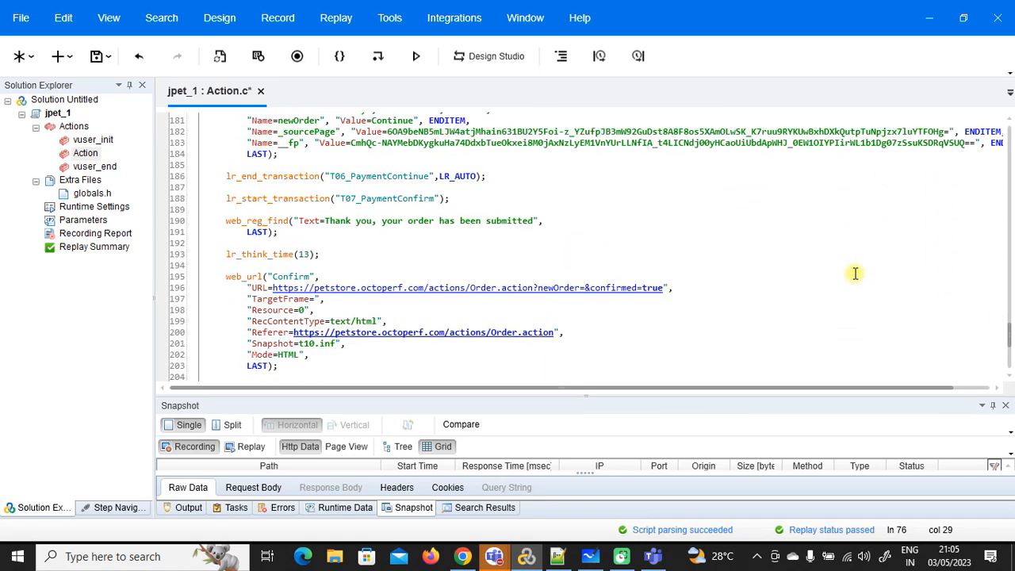
Step: Select the whole hard-coded __fp value on line 183 of the payment-continue request
scroll(854, 274, up, 6)
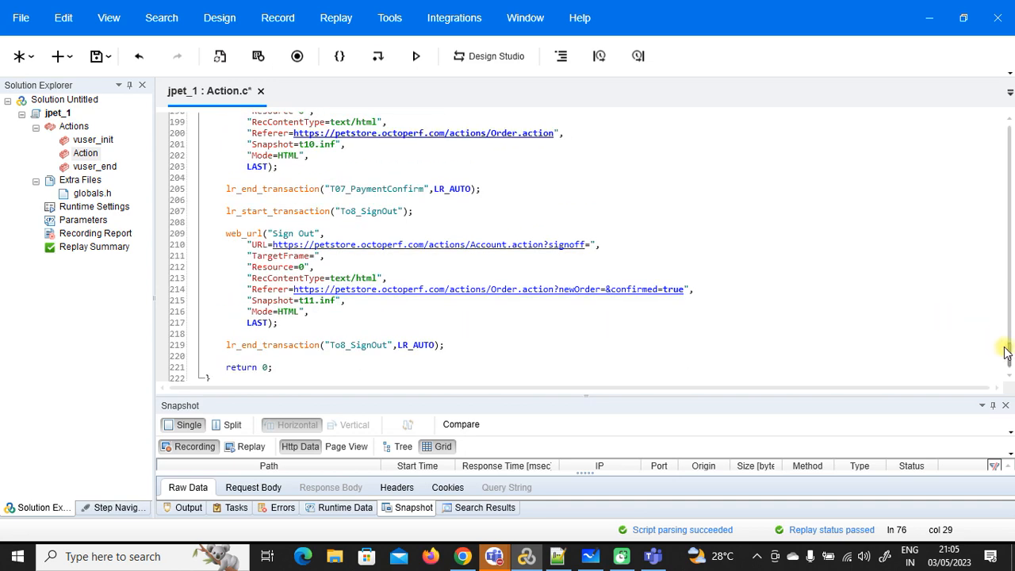
drag(1006, 350, 1011, 317)
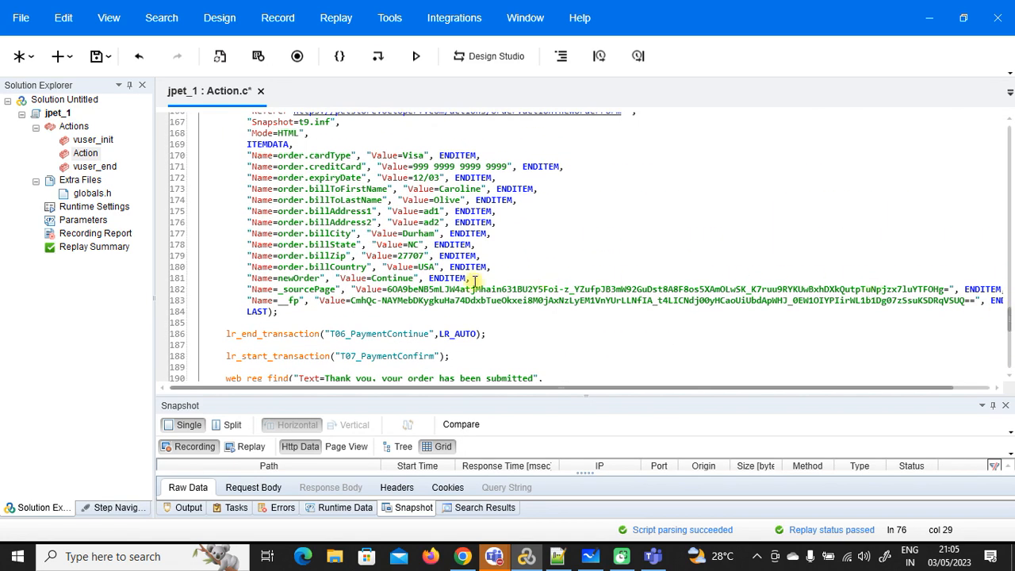
double_click(419, 302)
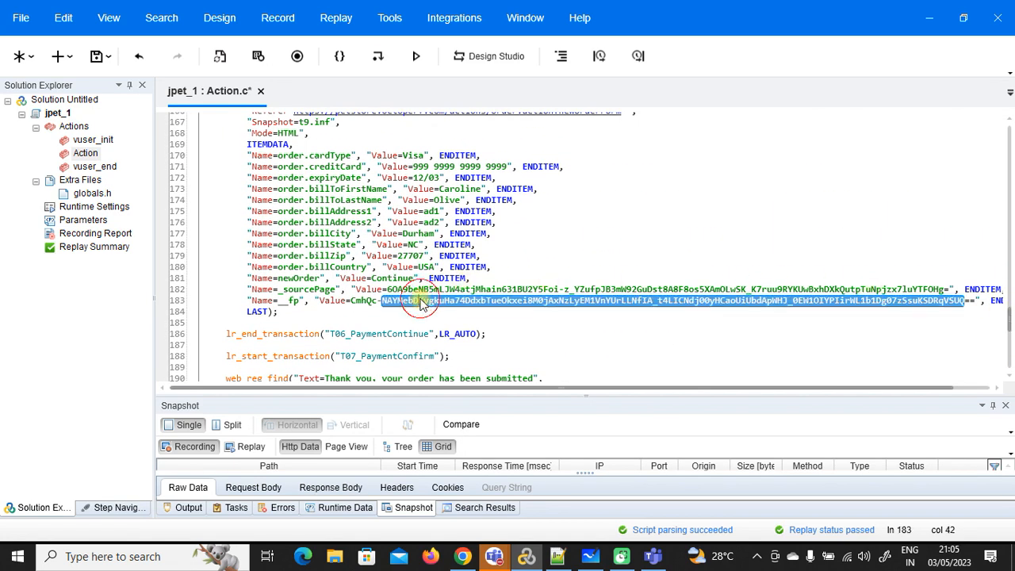
double_click(926, 290)
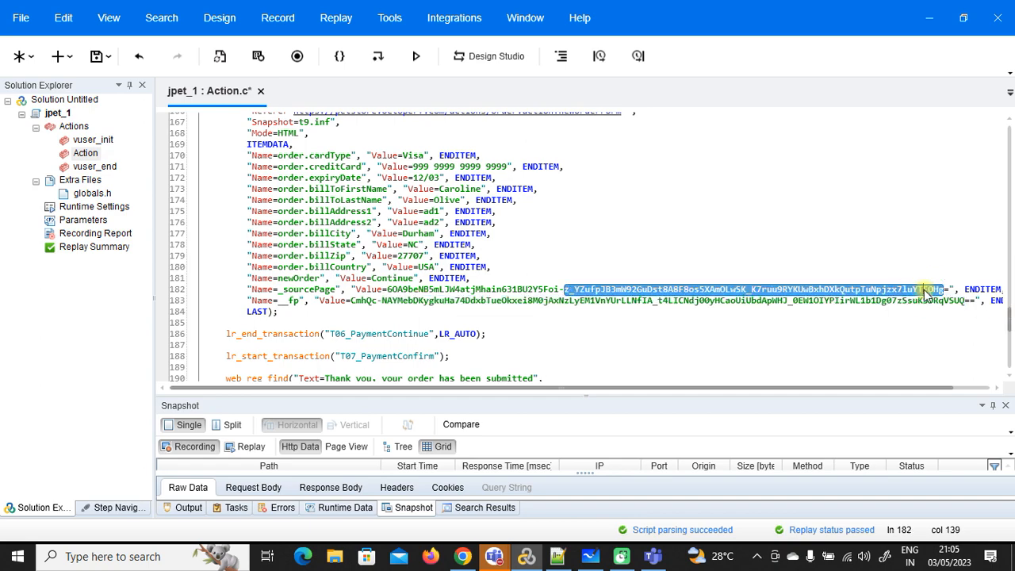
mouse_move(1010, 319)
mouse_down()
mouse_move(1005, 188)
mouse_move(1010, 326)
mouse_up()
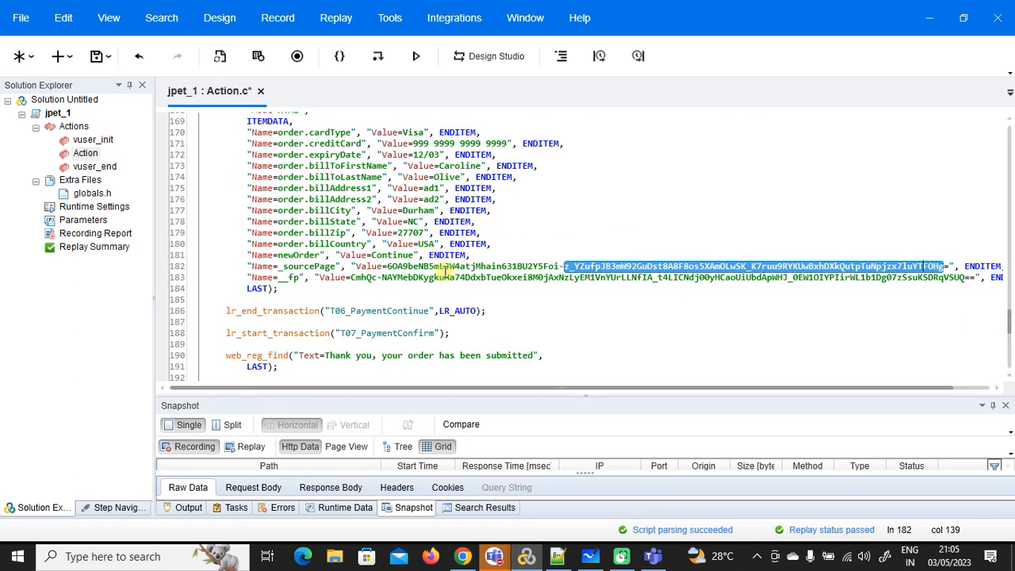
click(442, 268)
drag(389, 266, 950, 270)
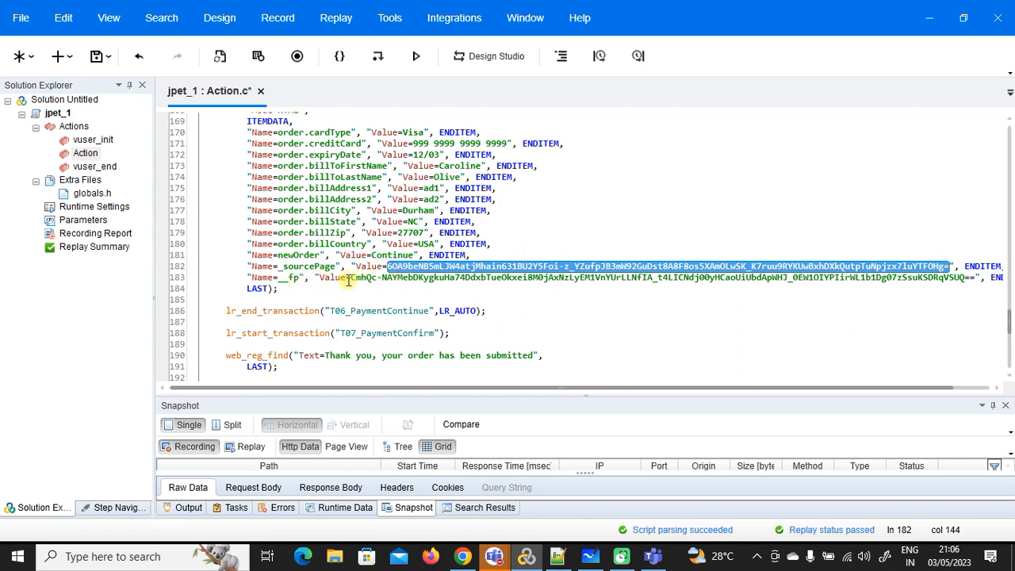
drag(352, 278, 389, 274)
drag(486, 286, 962, 282)
click(969, 279)
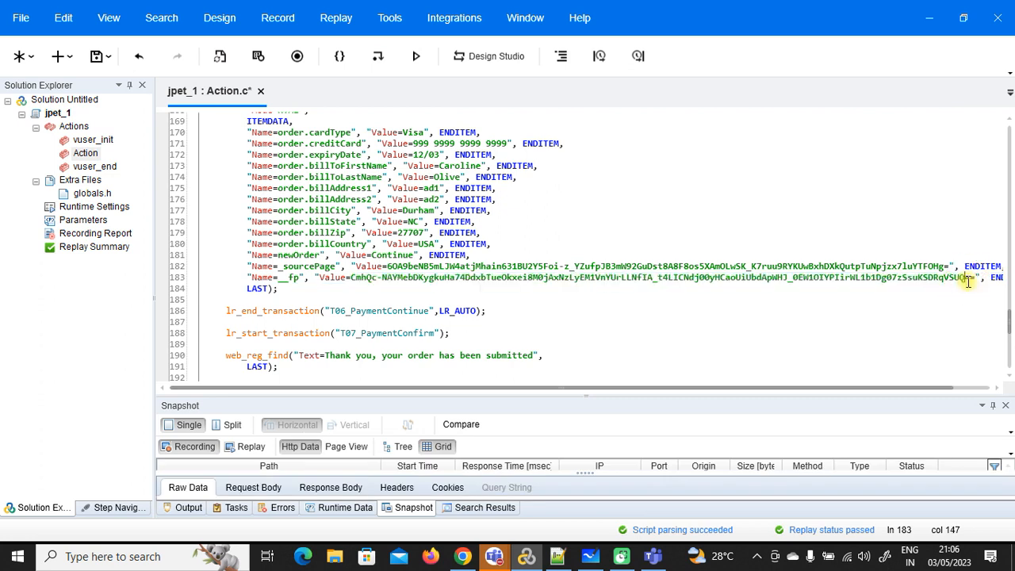
double_click(351, 279)
drag(401, 277, 975, 279)
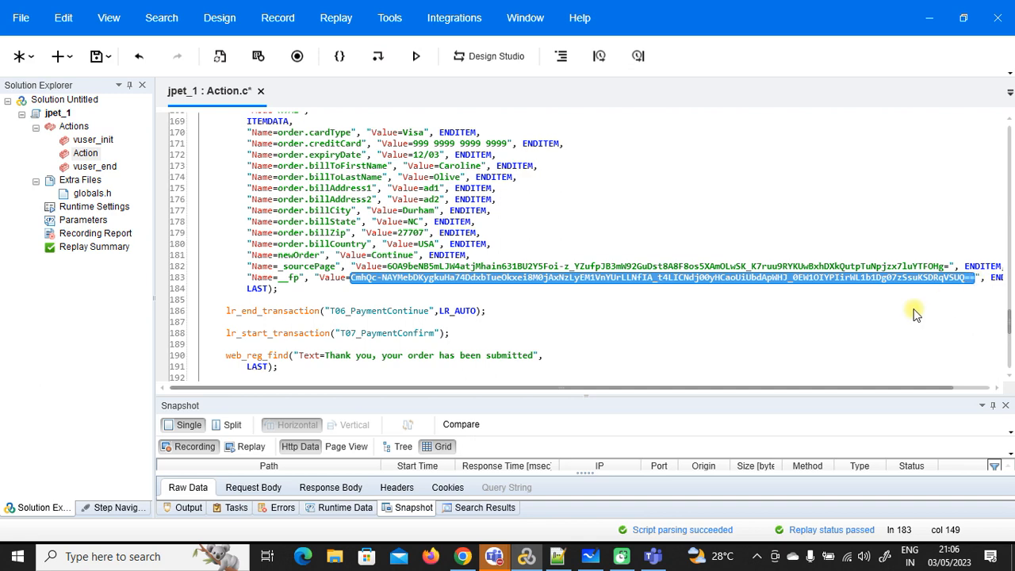
Step: Paste the copied __fp value onto empty line 29 of the notes
click(558, 556)
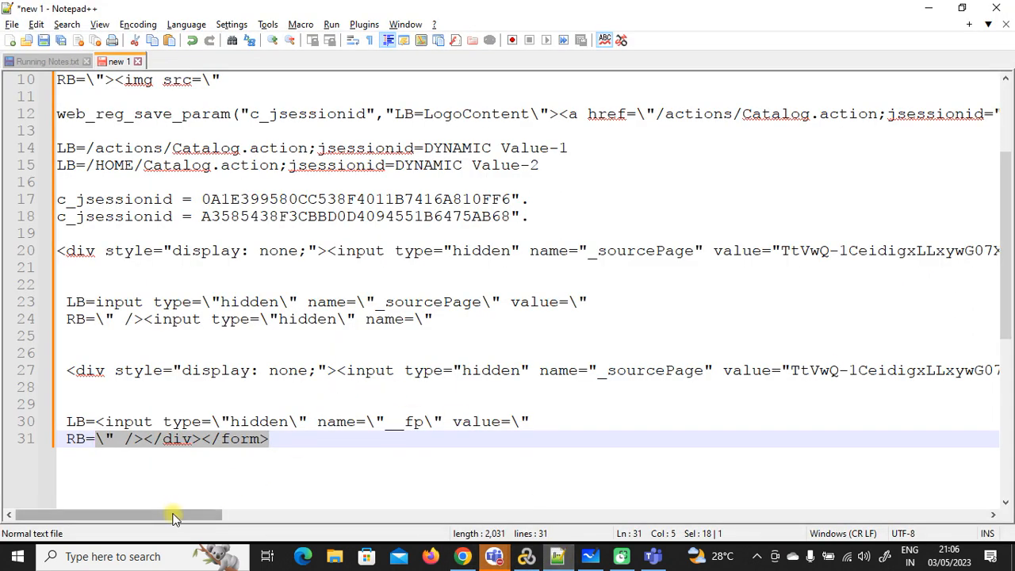
drag(173, 516, 235, 525)
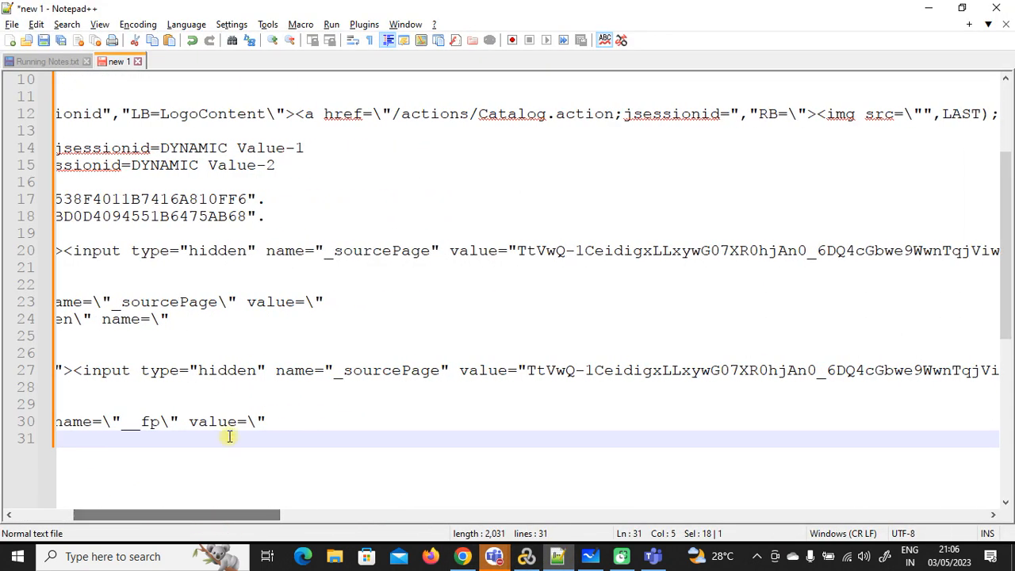
click(211, 401)
key(ctrl+v)
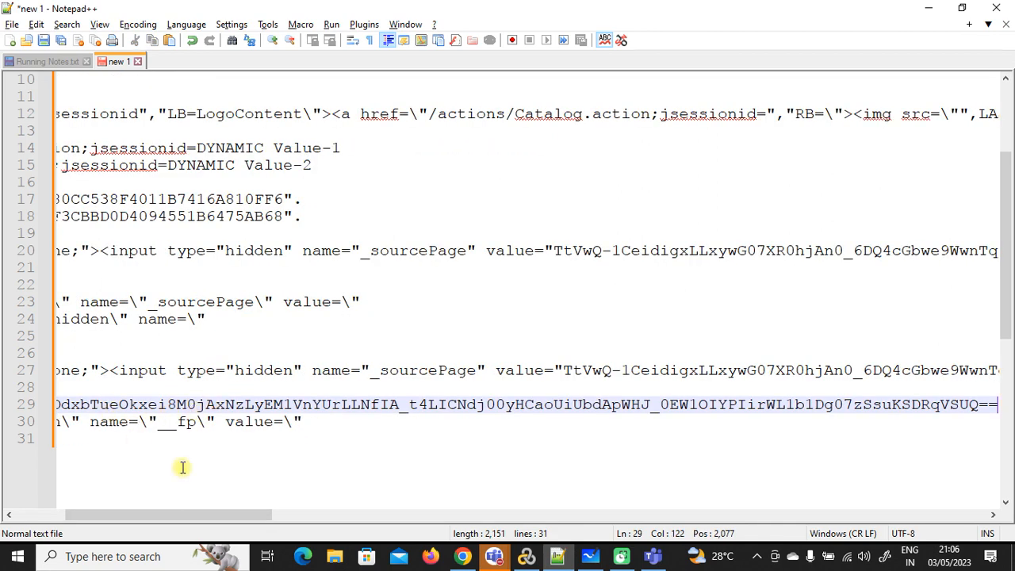
Step: Indent the line 29 token beneath the response text above it, then return to VuGen
drag(233, 516, 184, 516)
click(67, 405)
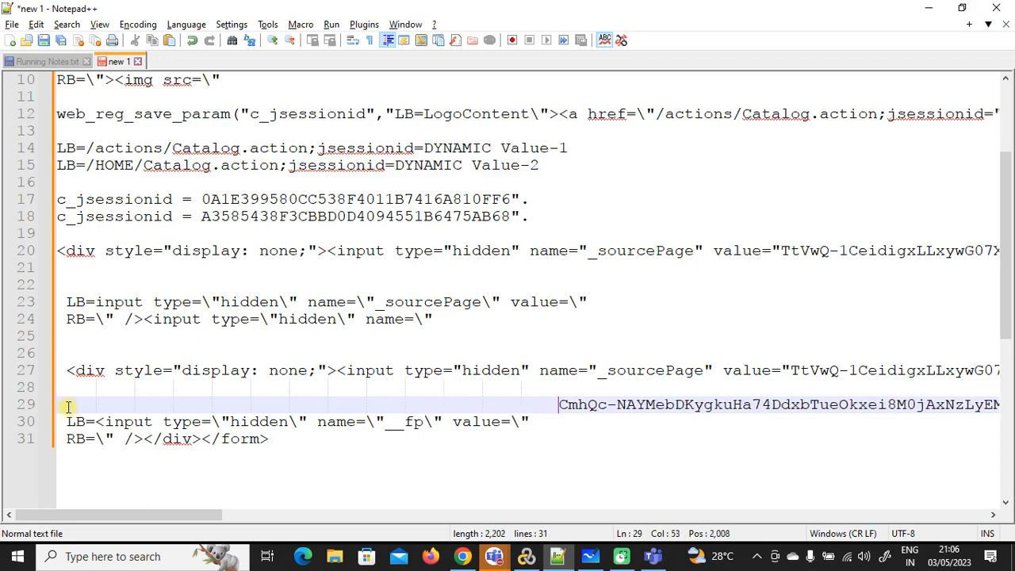
drag(79, 516, 456, 508)
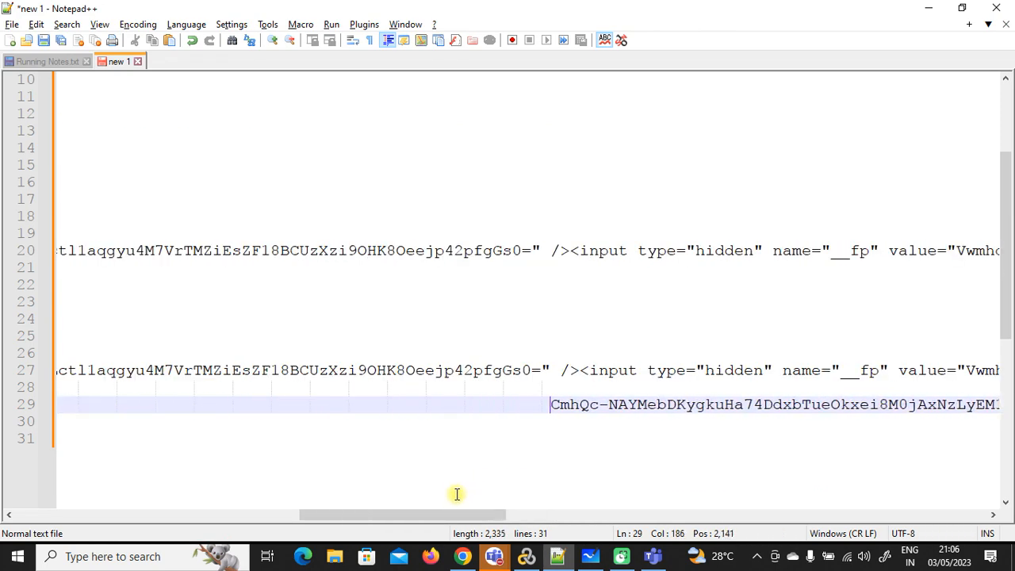
drag(465, 515, 497, 516)
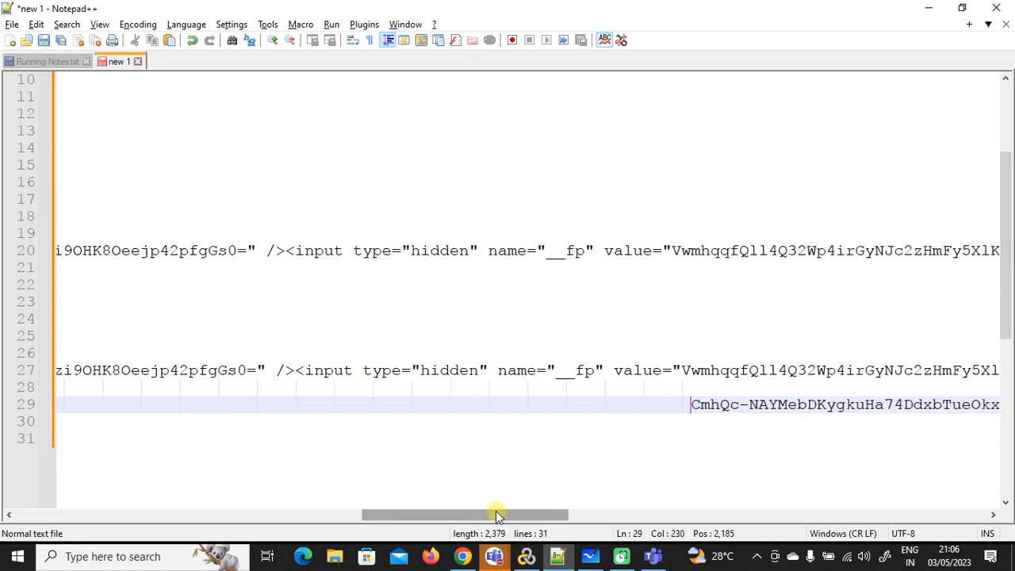
key(BackSpace)
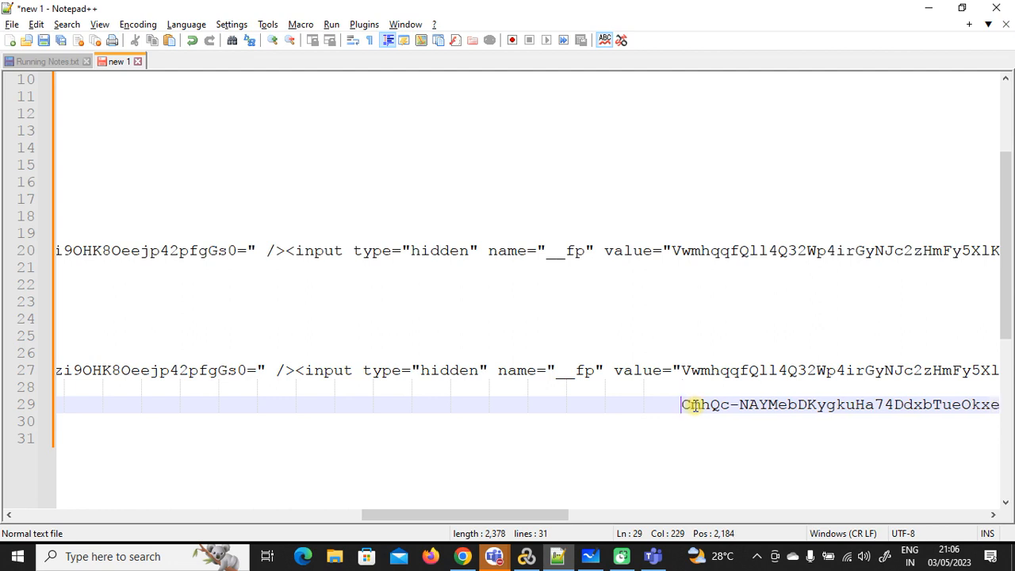
drag(518, 517, 632, 523)
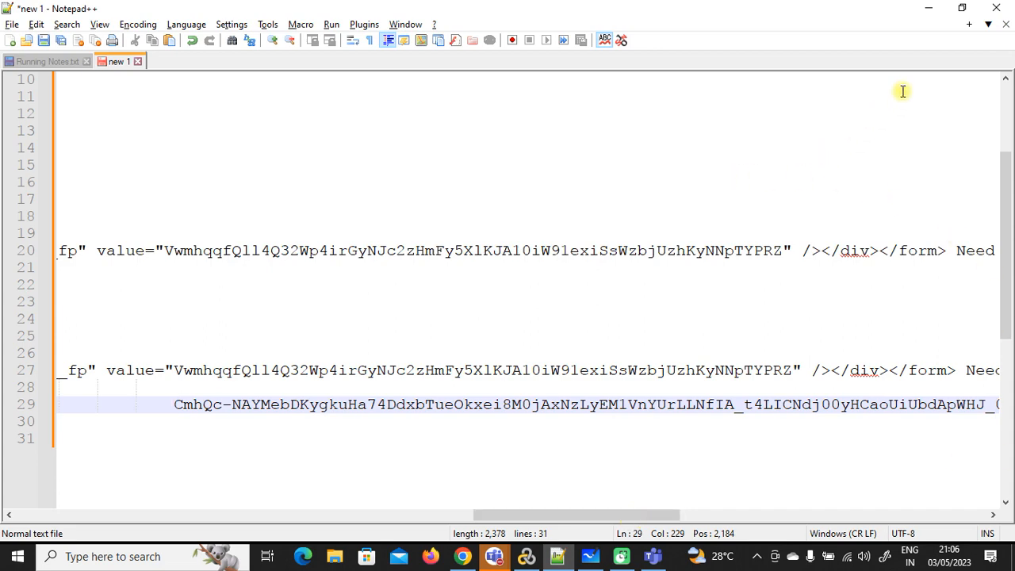
click(928, 8)
click(500, 267)
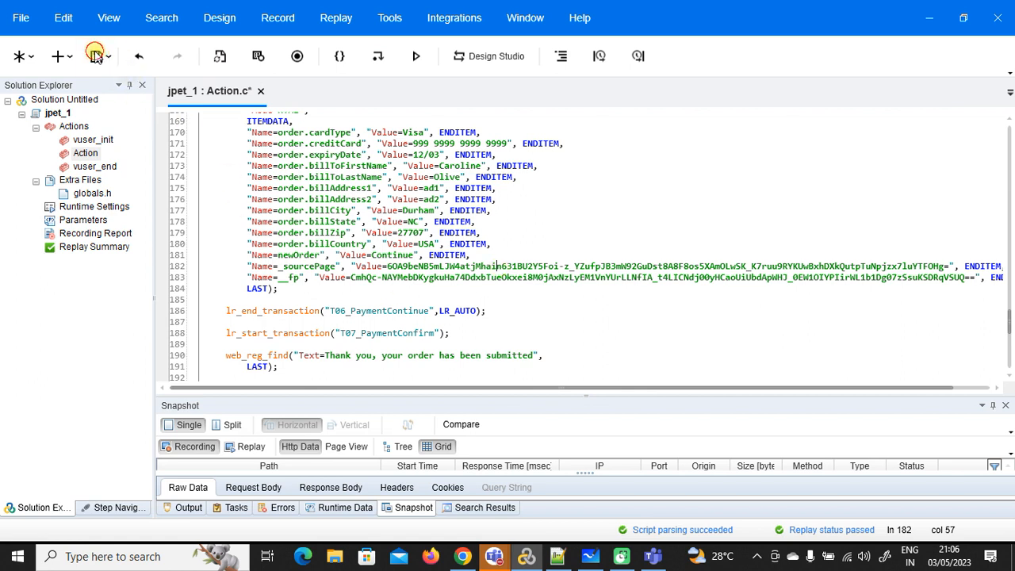
Step: Save the jpet_1 Action.c script and minimize VuGen
click(96, 56)
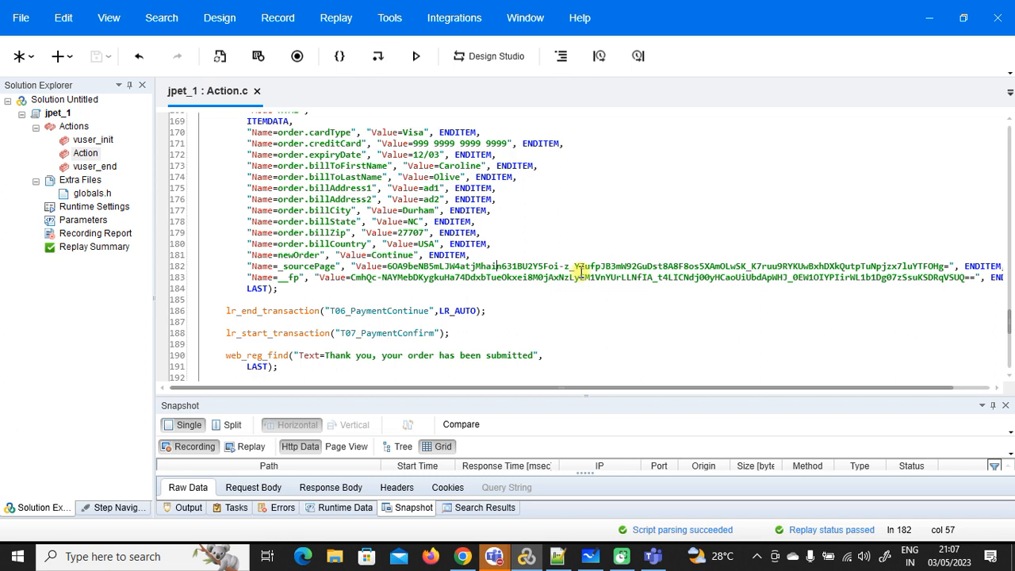
scroll(783, 355, up, 20)
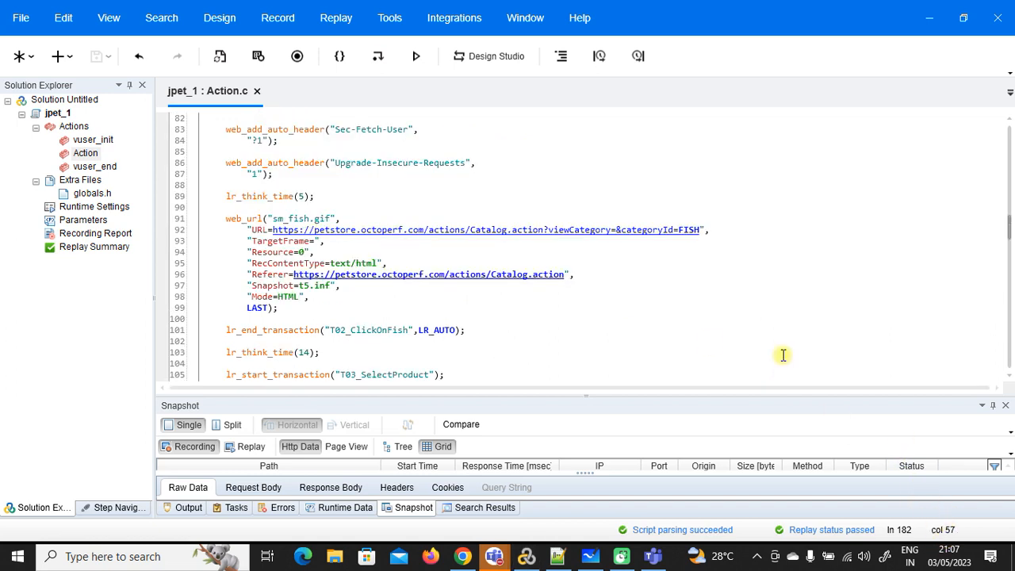
click(928, 17)
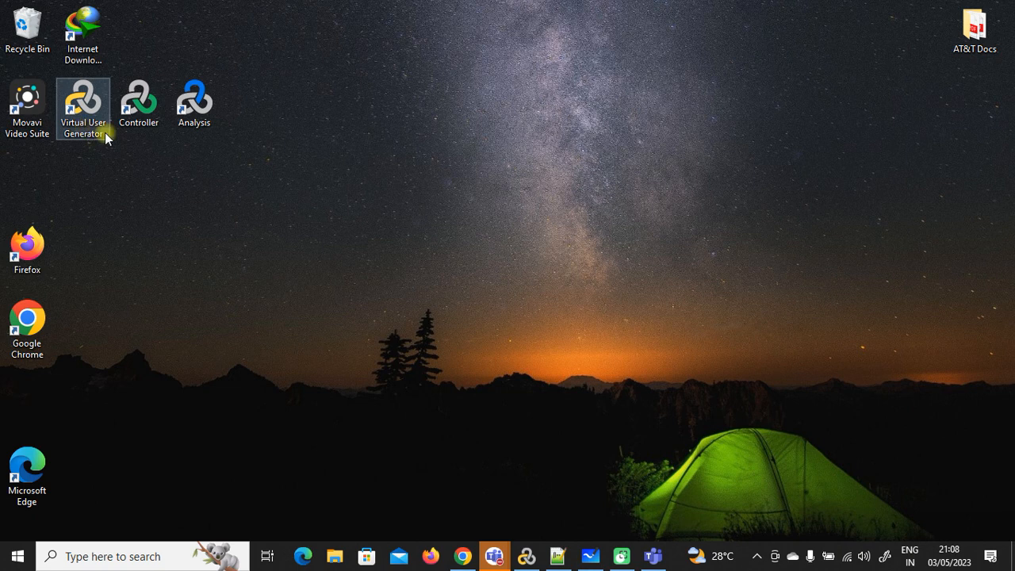
double_click(143, 106)
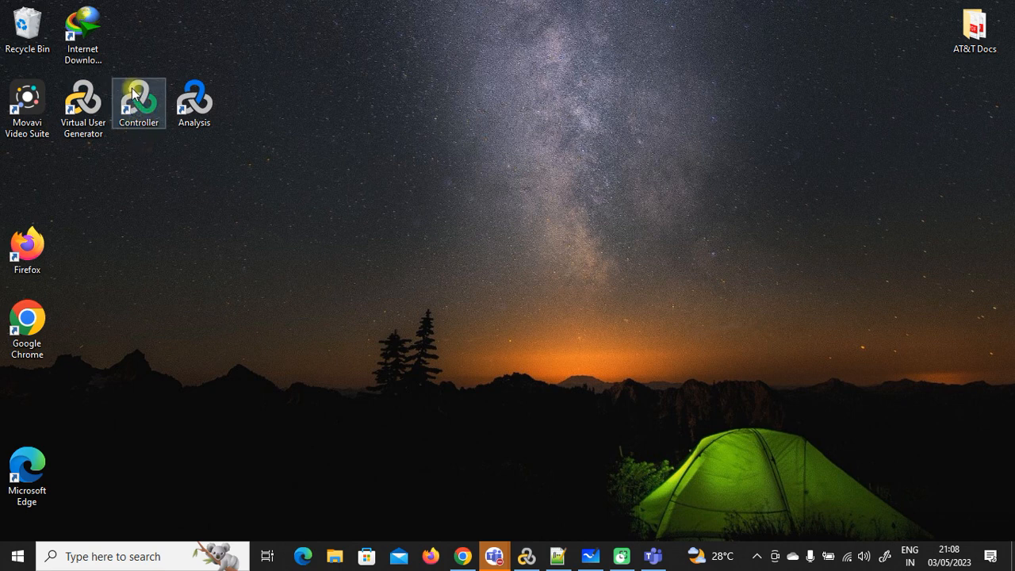
click(208, 123)
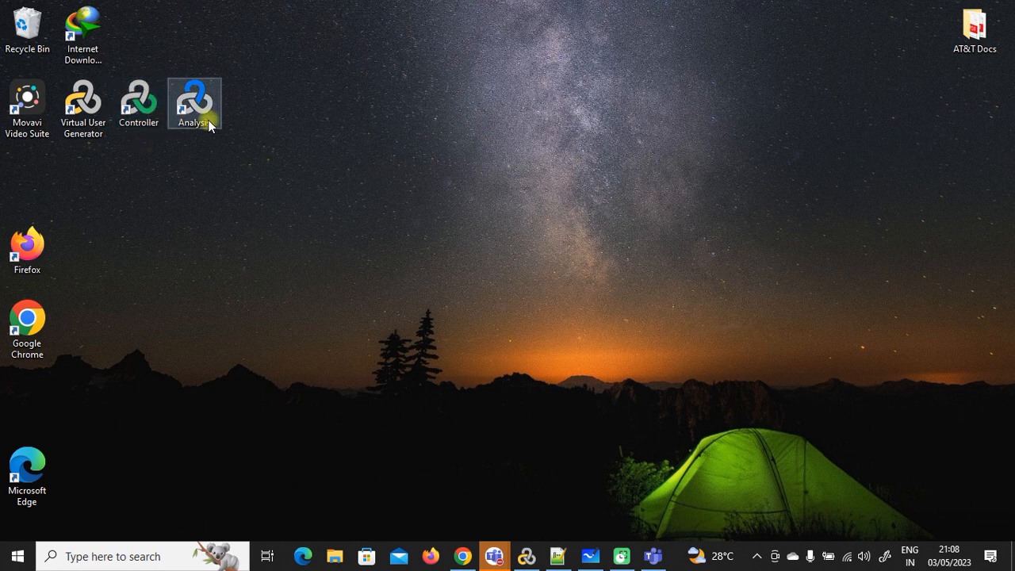
click(146, 110)
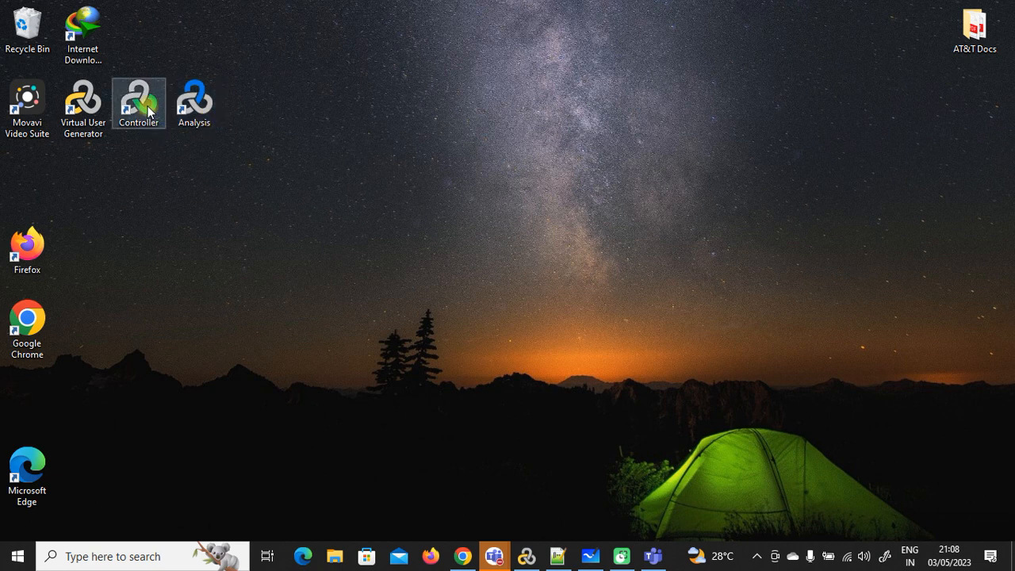
click(194, 99)
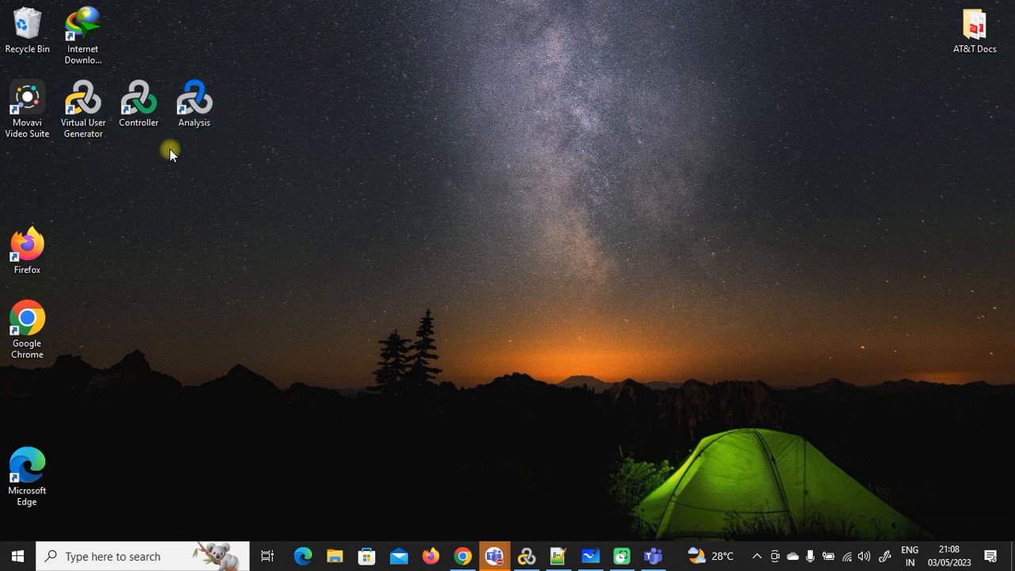
Step: Create a new Web - HTTP/HTML script named E2E via File > New Script and Solution
click(525, 556)
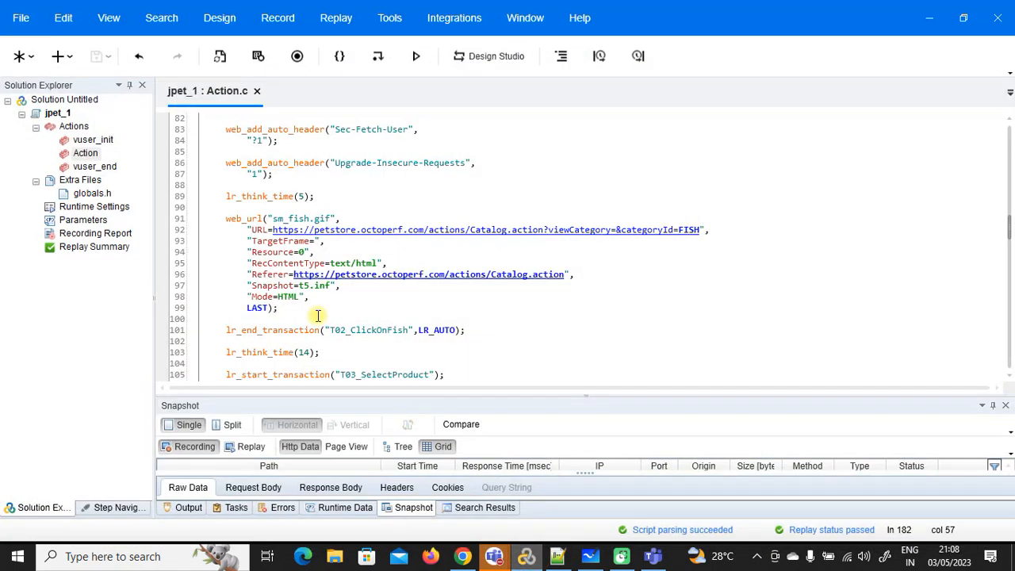
click(22, 20)
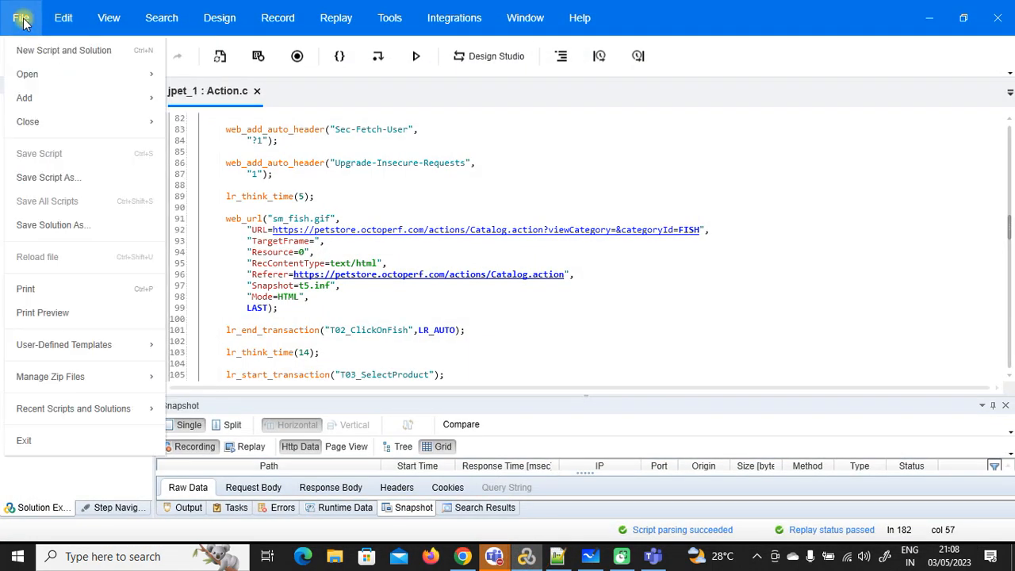
click(28, 54)
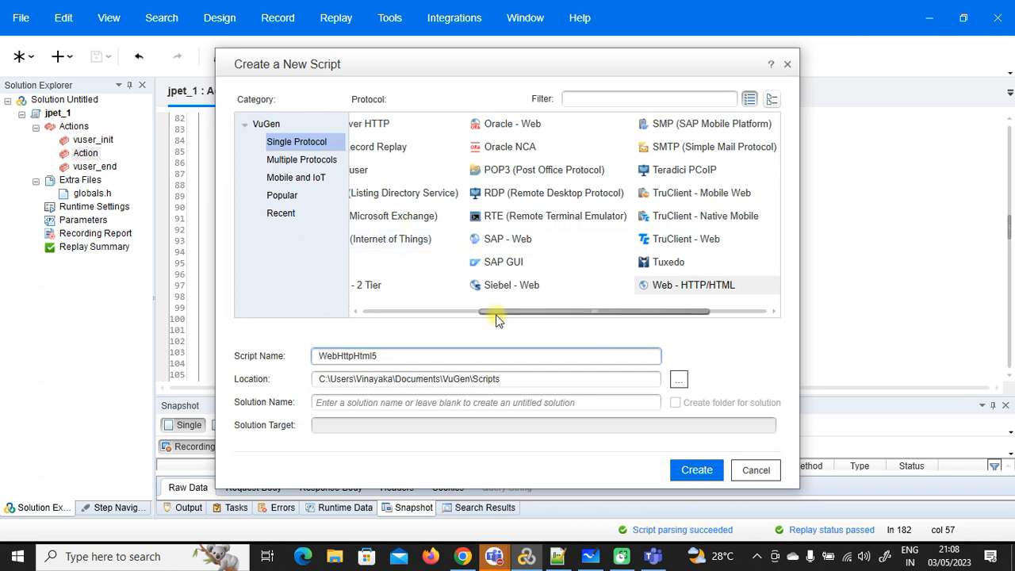
click(406, 361)
drag(373, 365, 314, 368)
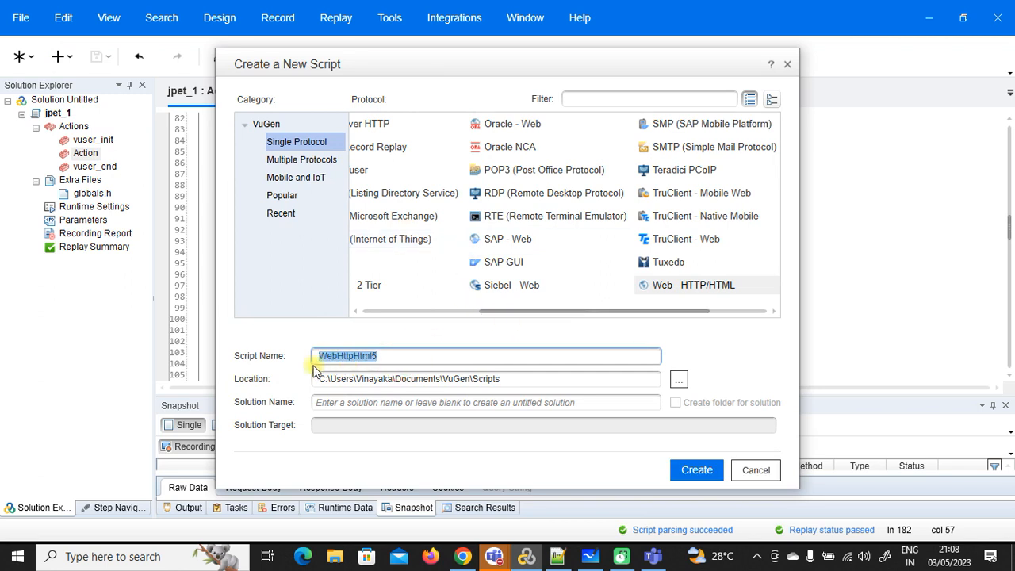
text(E2E)
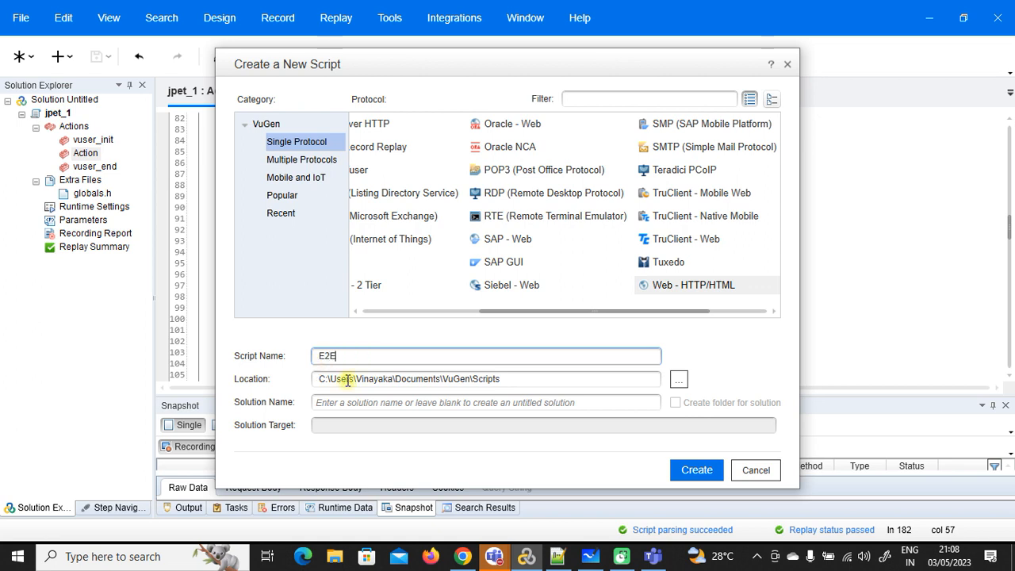
click(684, 469)
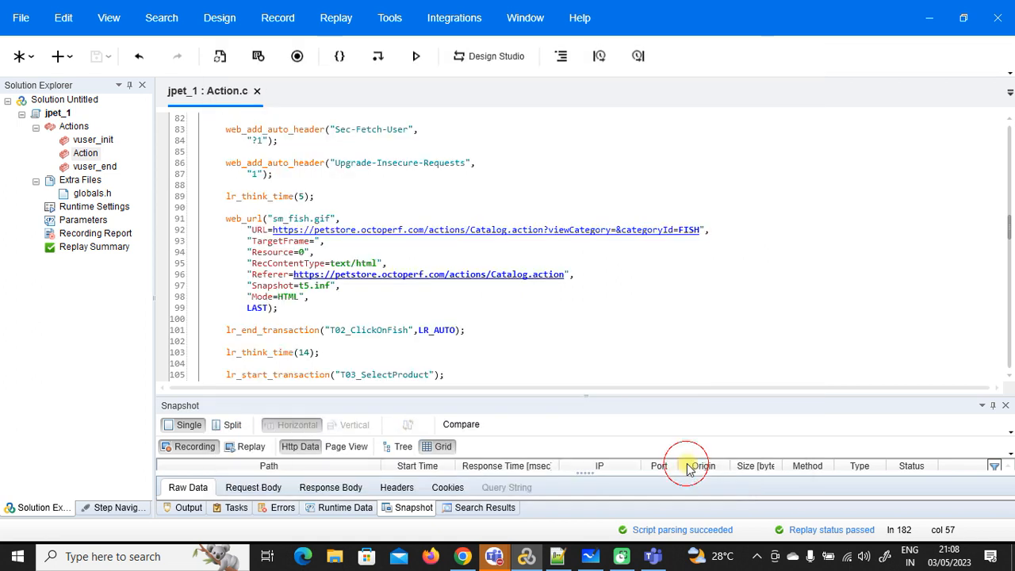
click(334, 555)
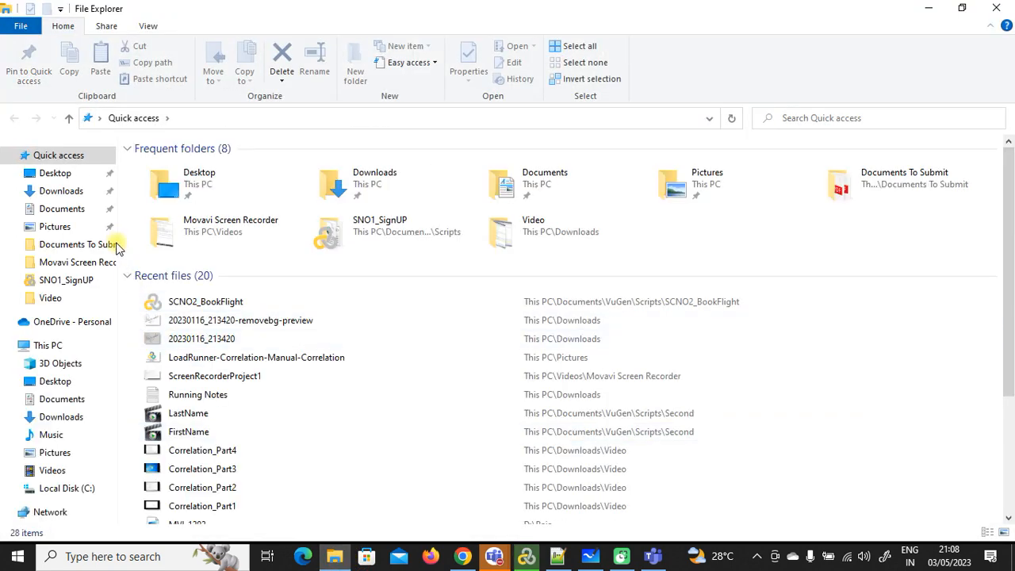
Step: Run StartServer from Downloads > Web Tours 1.0 > WebTours and minimize its console
click(61, 190)
scroll(227, 317, down, 1)
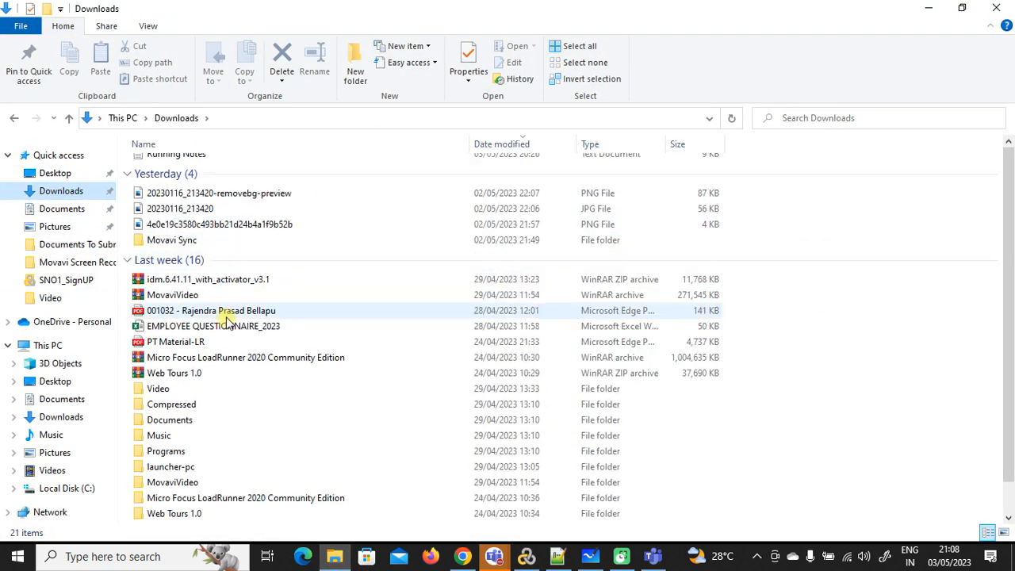
double_click(191, 512)
click(176, 166)
double_click(176, 166)
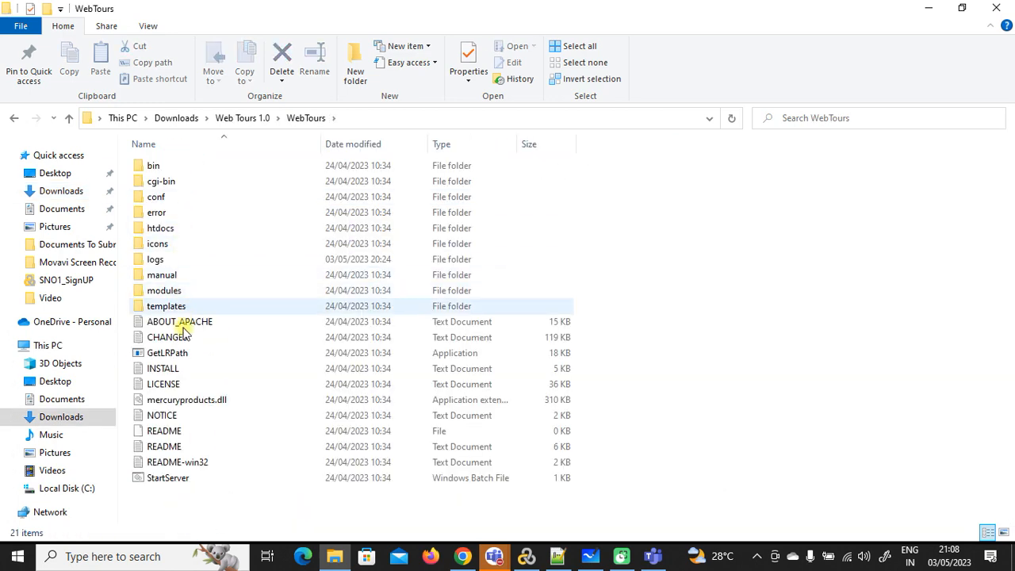
double_click(180, 481)
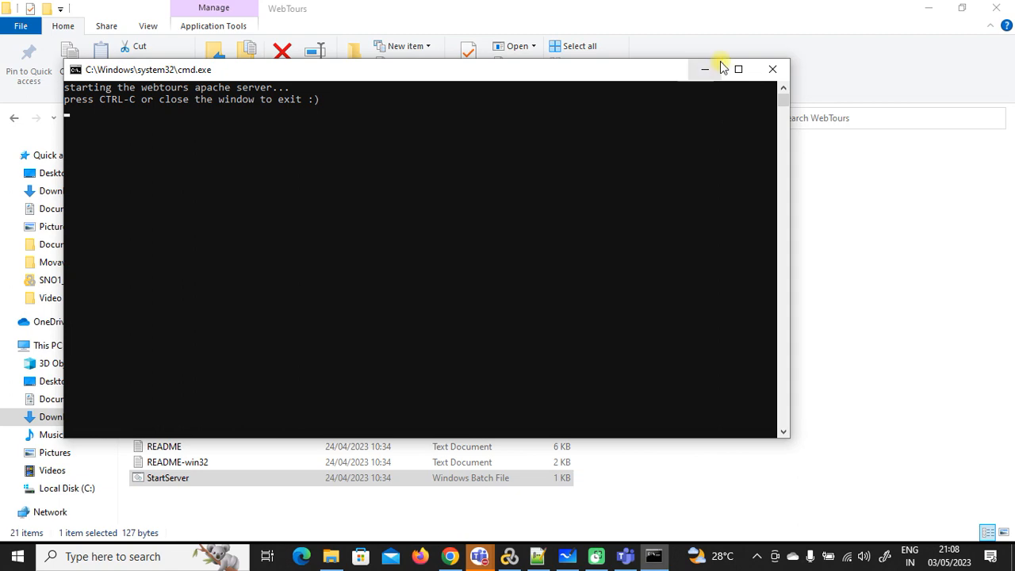
click(719, 68)
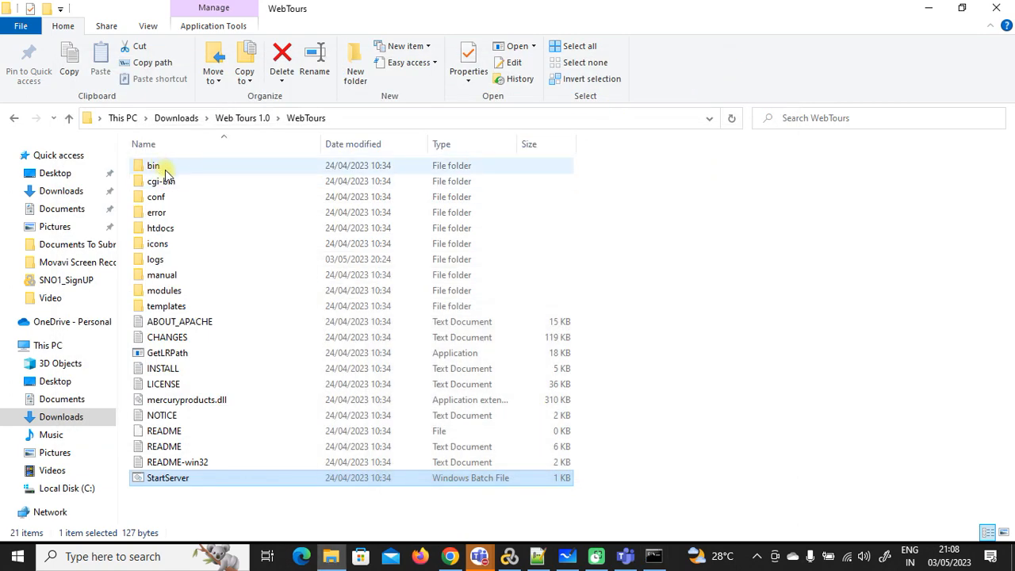
Step: Open the cgi-bin users folder and check the two registered user files
double_click(163, 178)
double_click(166, 181)
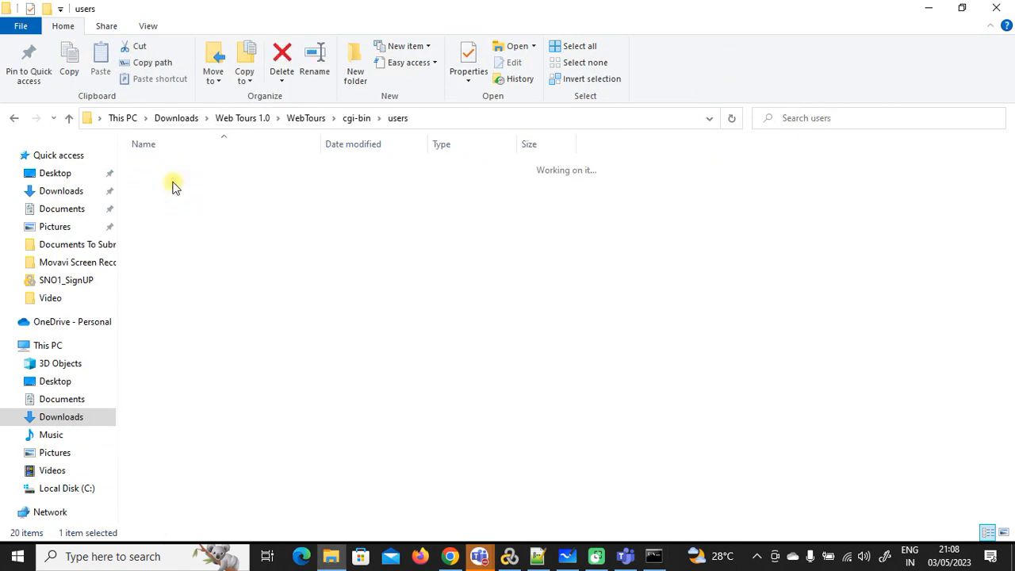
click(173, 182)
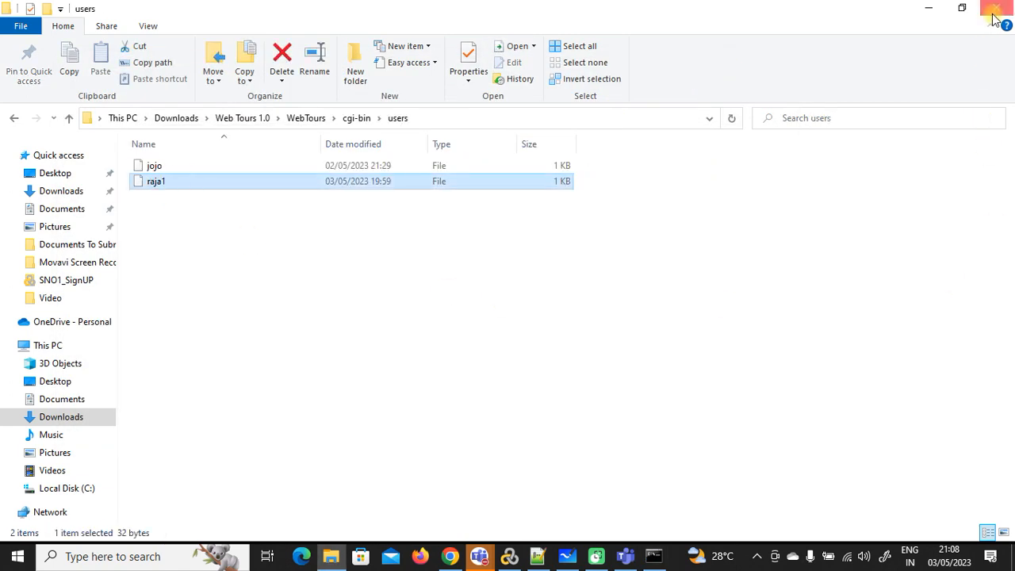
click(995, 18)
click(297, 55)
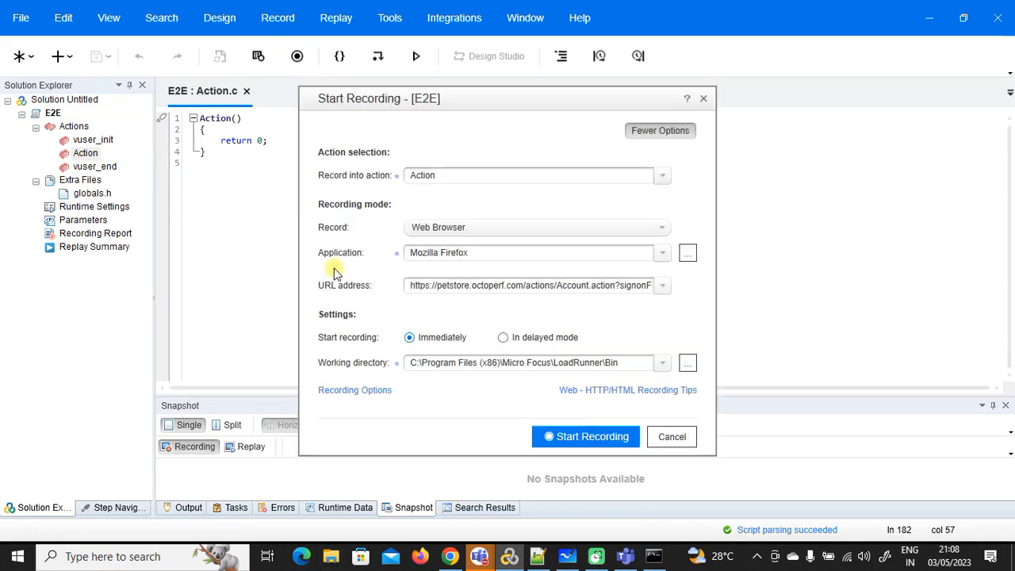
click(661, 285)
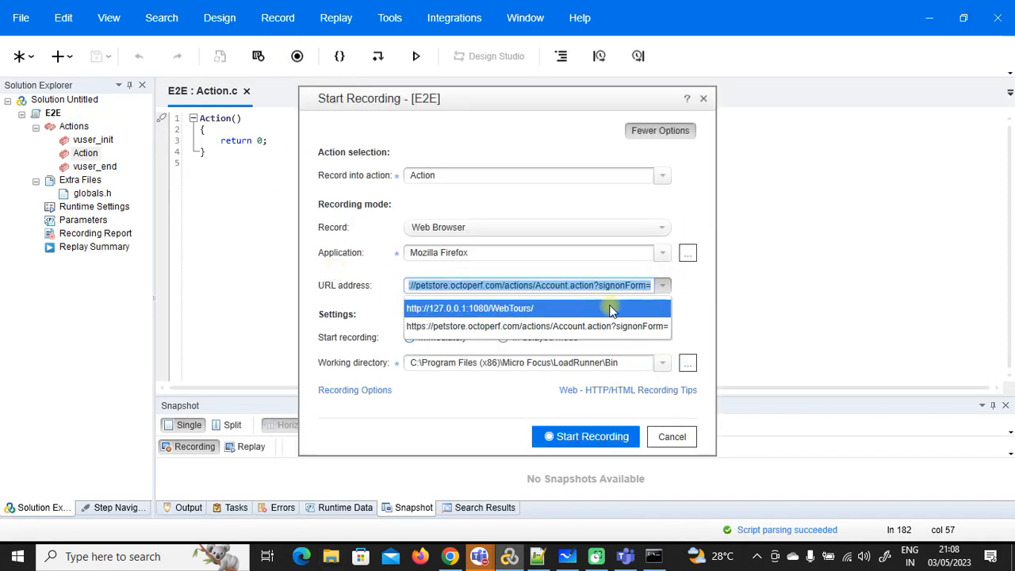
click(611, 310)
click(600, 439)
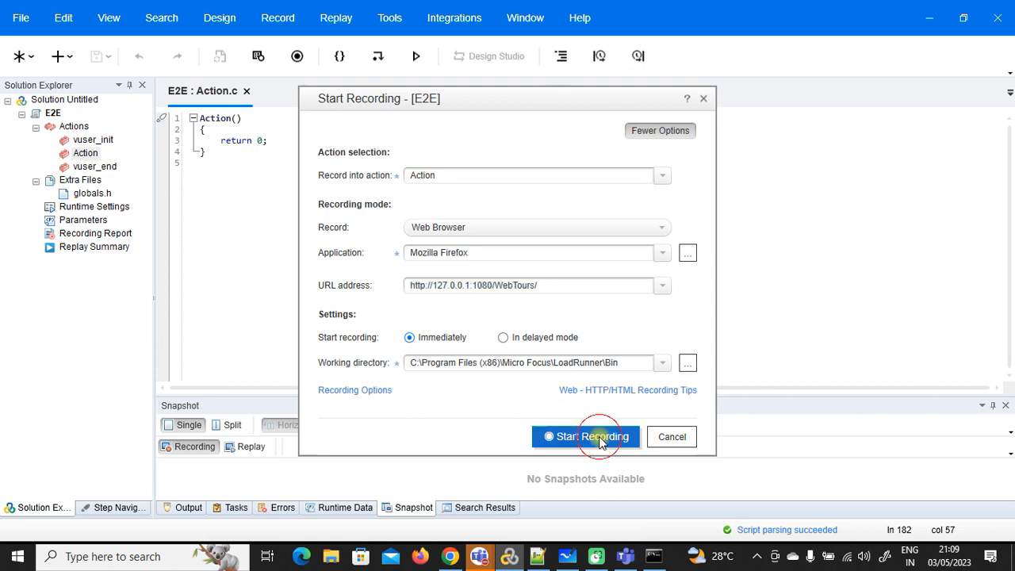
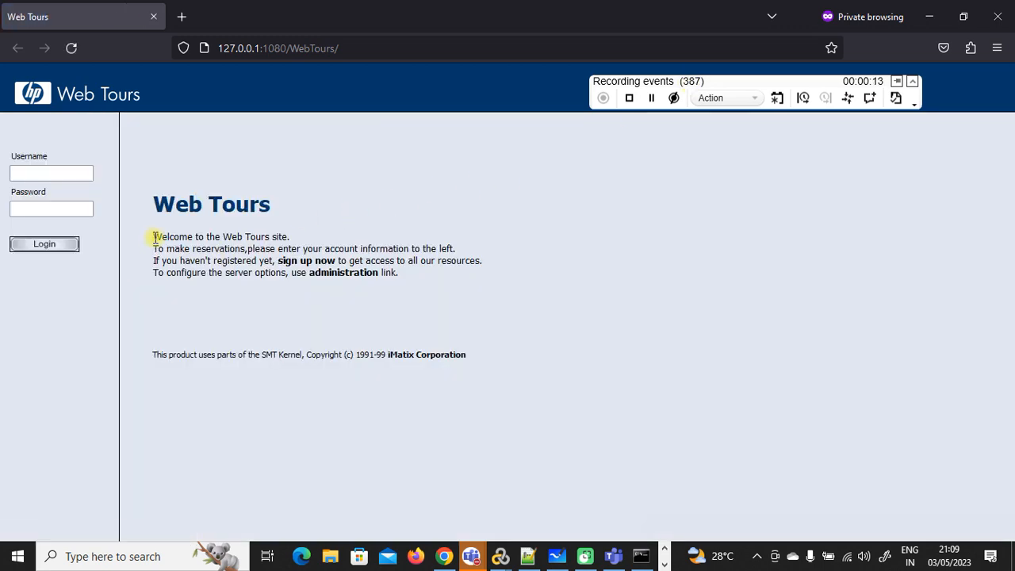
Step: Add a text check on the welcome sentence and enter the username and password
drag(152, 236, 294, 241)
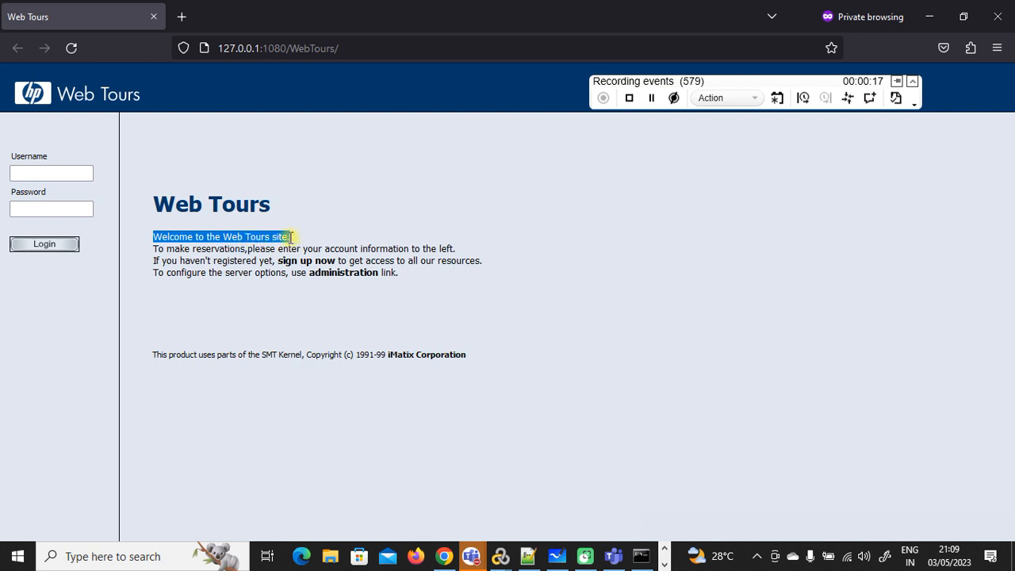
click(897, 100)
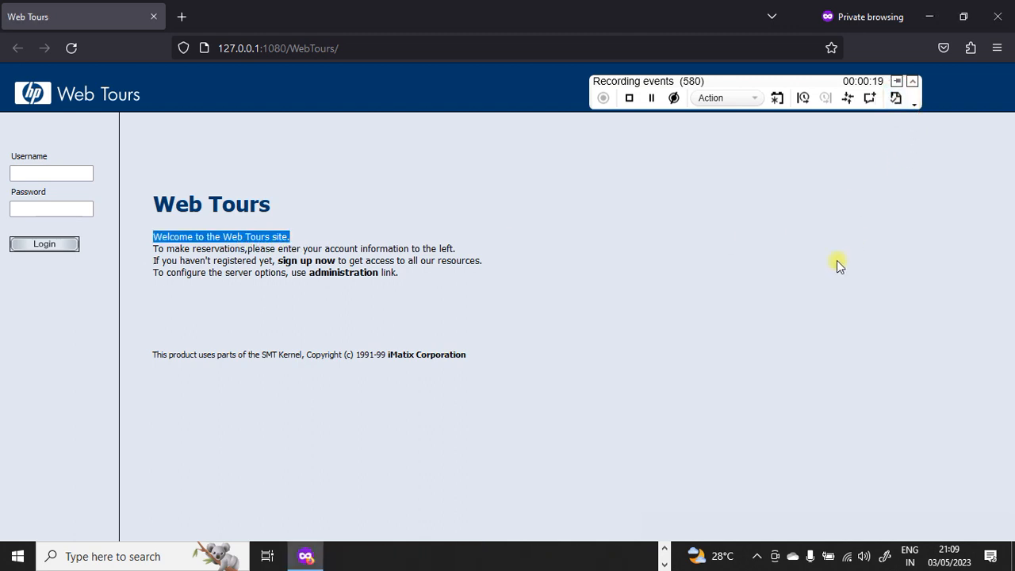
click(24, 173)
text(raja)
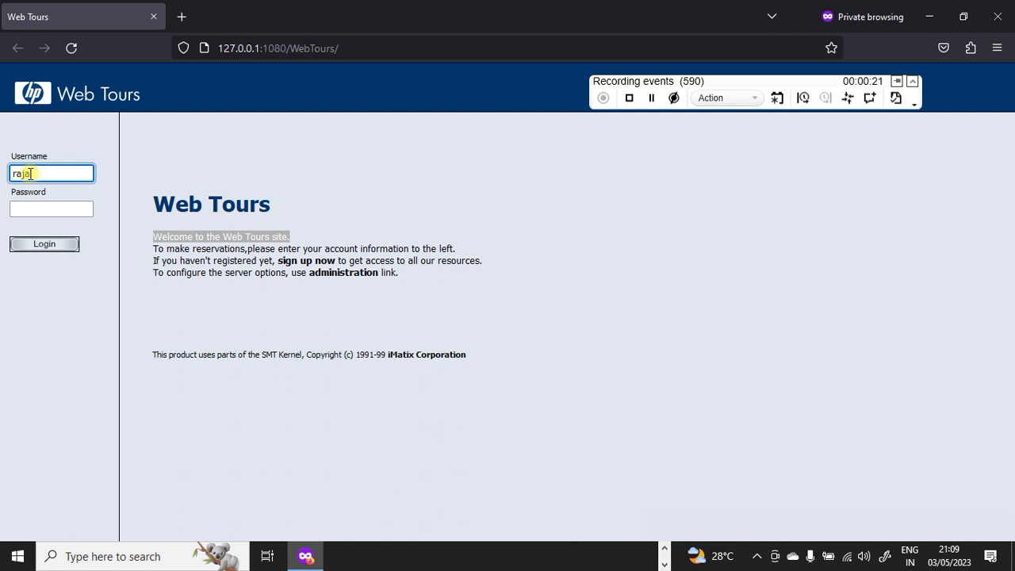
key(Tab)
text(•••)
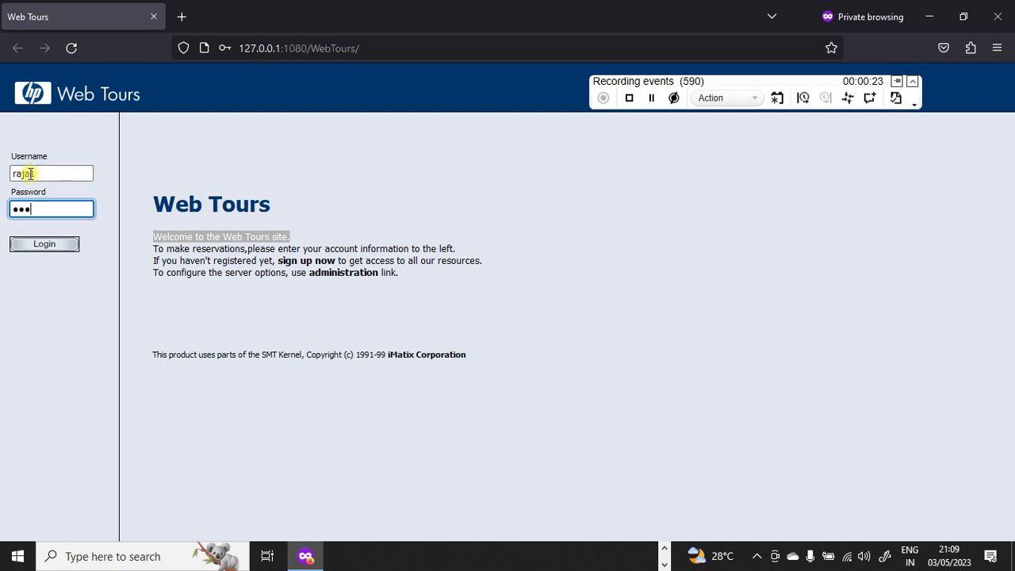
text(••)
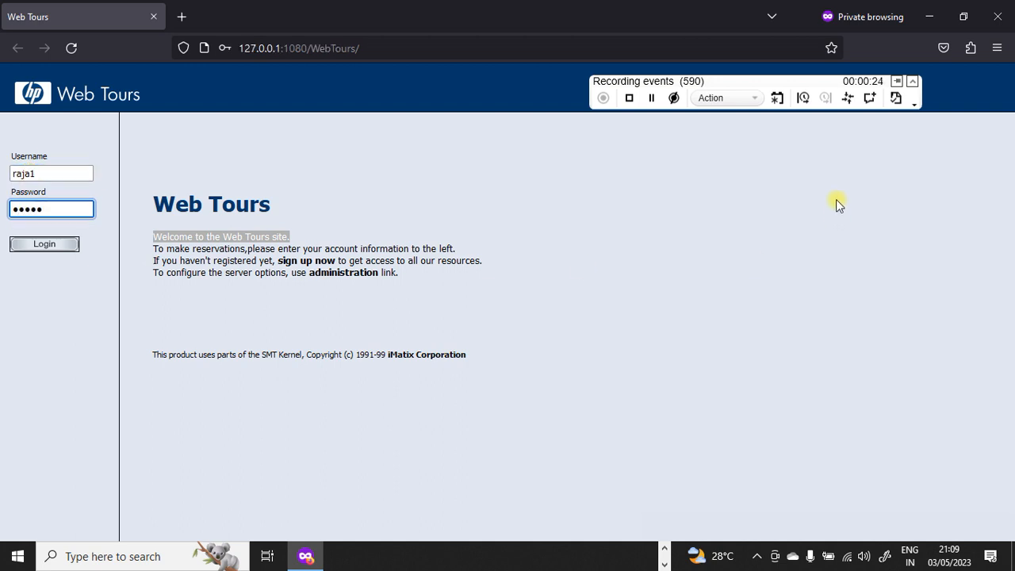
Step: Record the login submission inside a transaction named Login
click(804, 98)
text(Login)
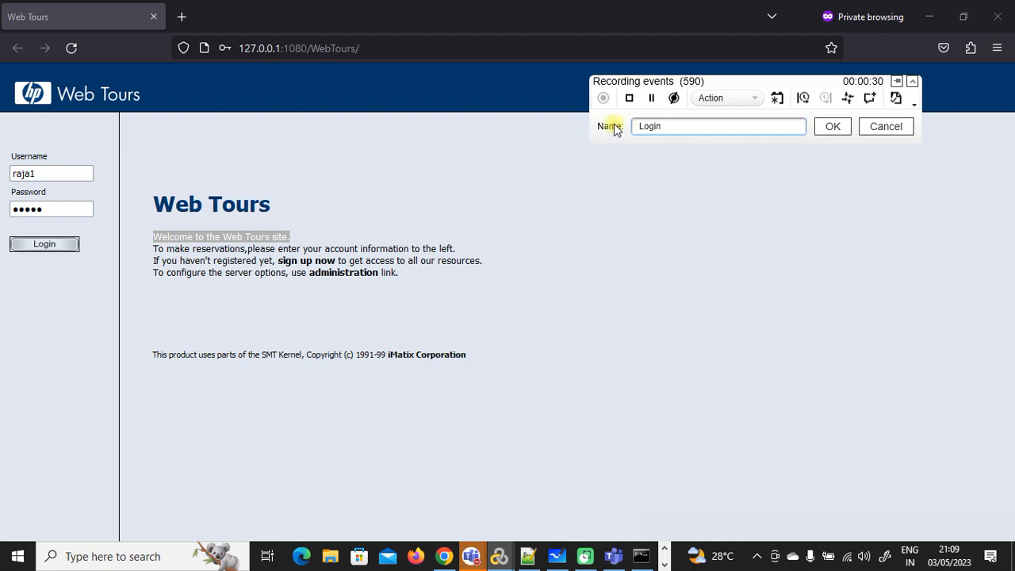
click(829, 127)
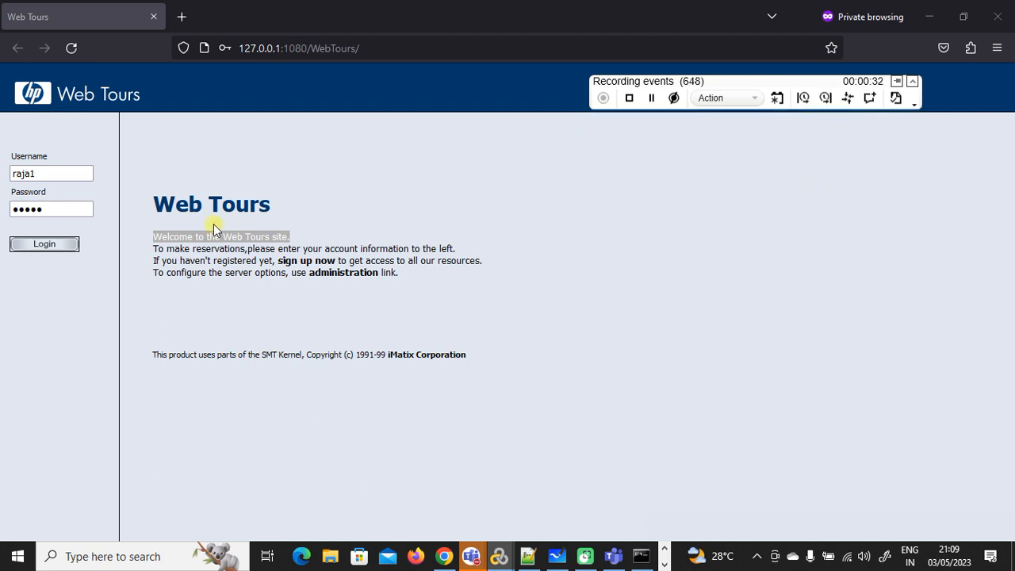
click(60, 248)
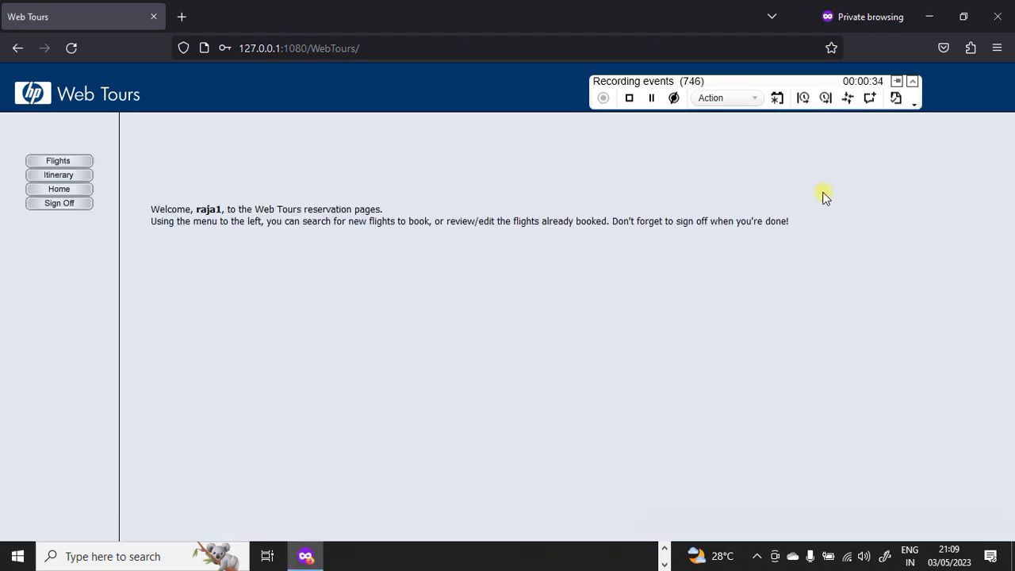
click(828, 98)
click(846, 129)
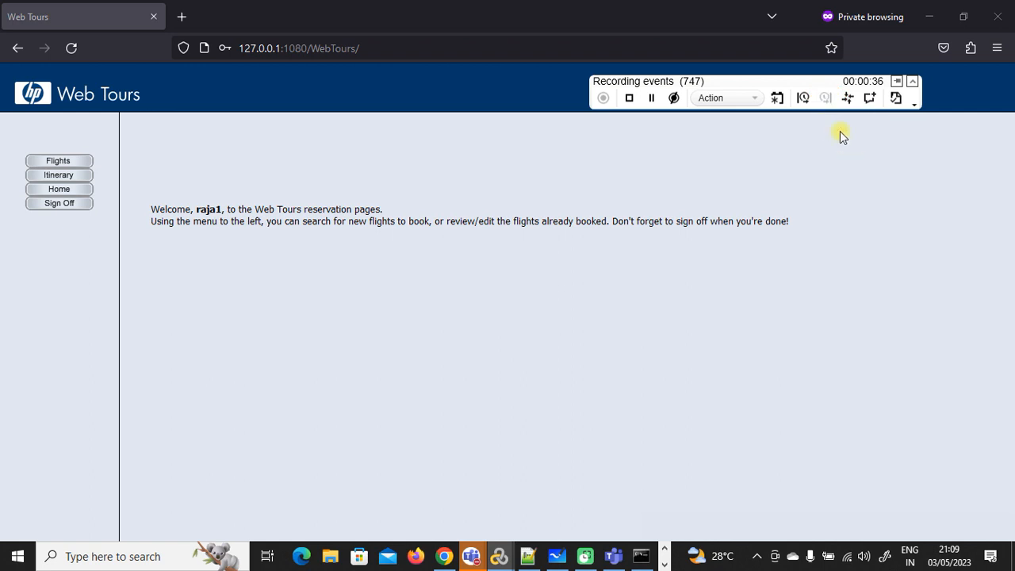
Step: Start a new transaction named ClickOnFlightsButton
click(803, 98)
text(ClickOnFlightsButton)
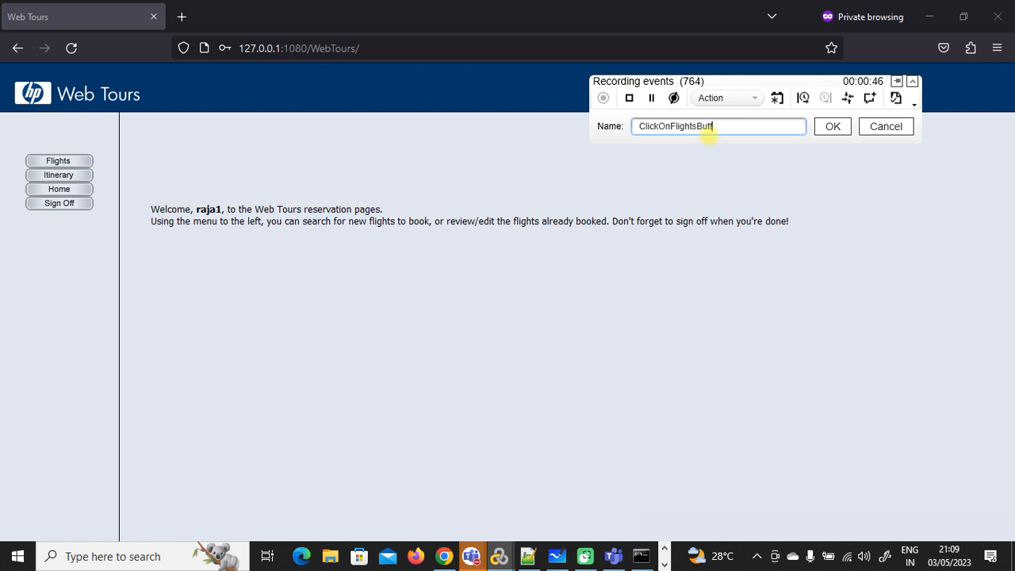
click(830, 125)
Step: Open the Flights page, end ClickOnFlightsButton, and set the arrival city to Frankfurt
click(79, 161)
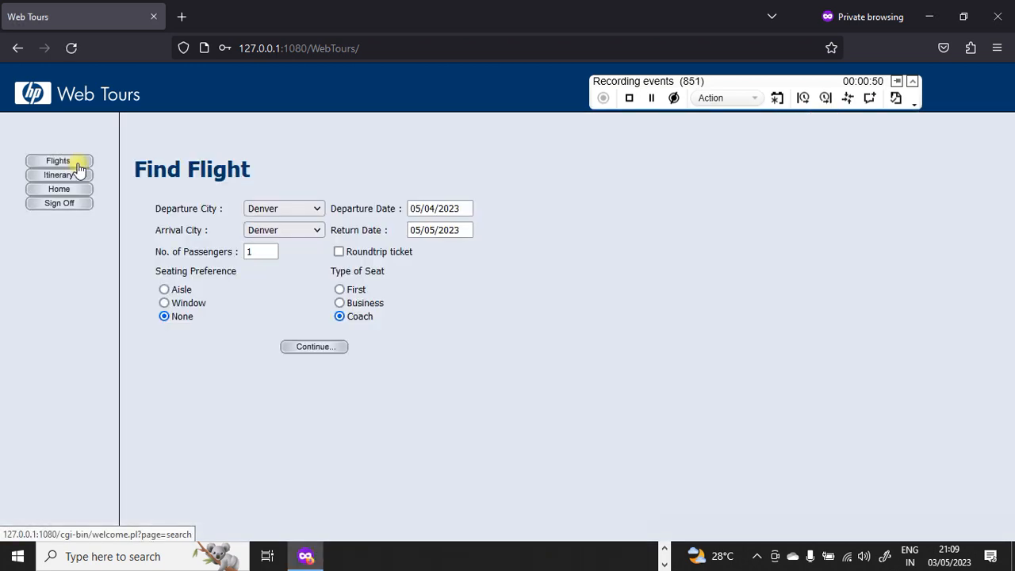
click(315, 230)
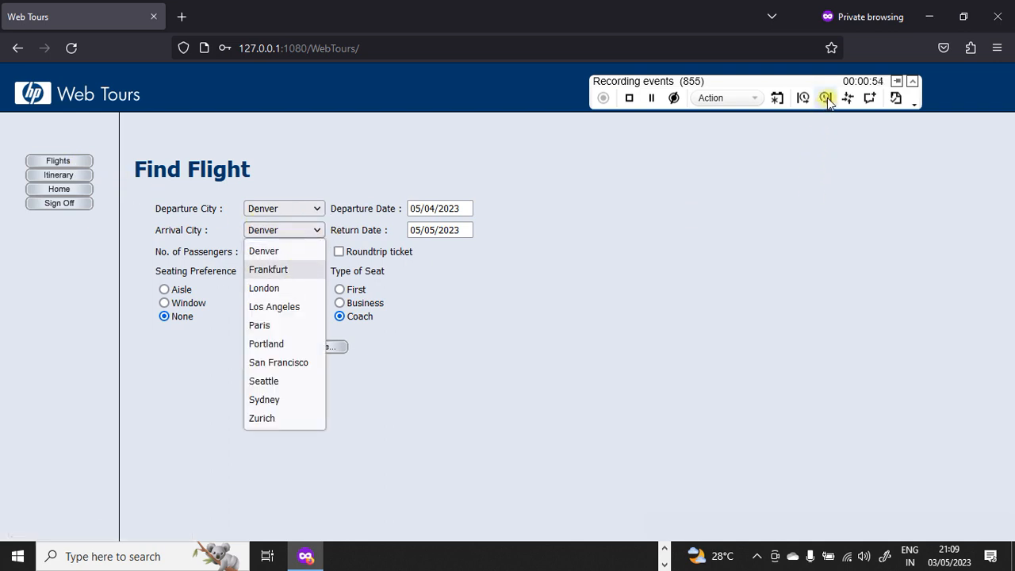
click(827, 101)
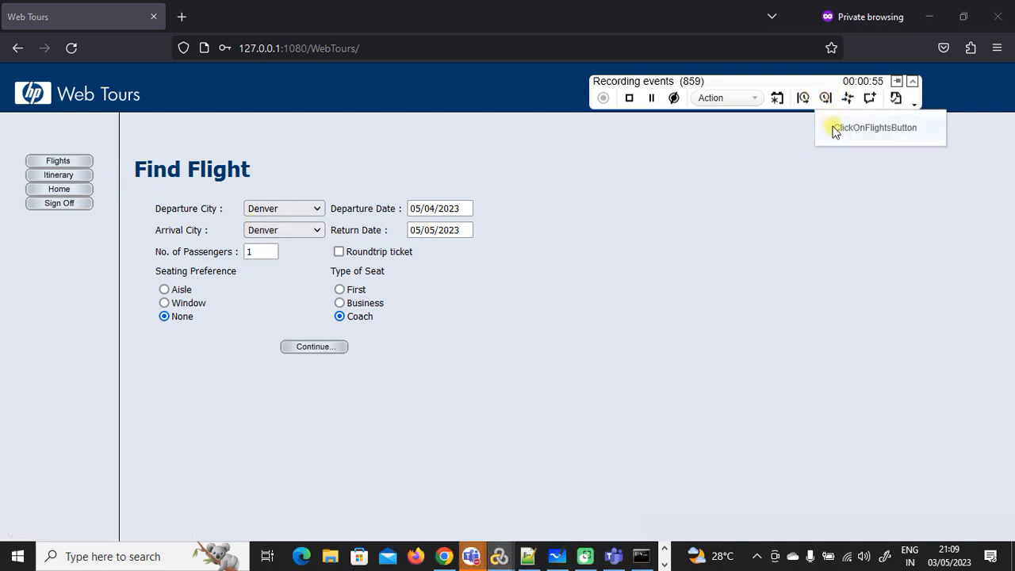
click(311, 230)
click(292, 270)
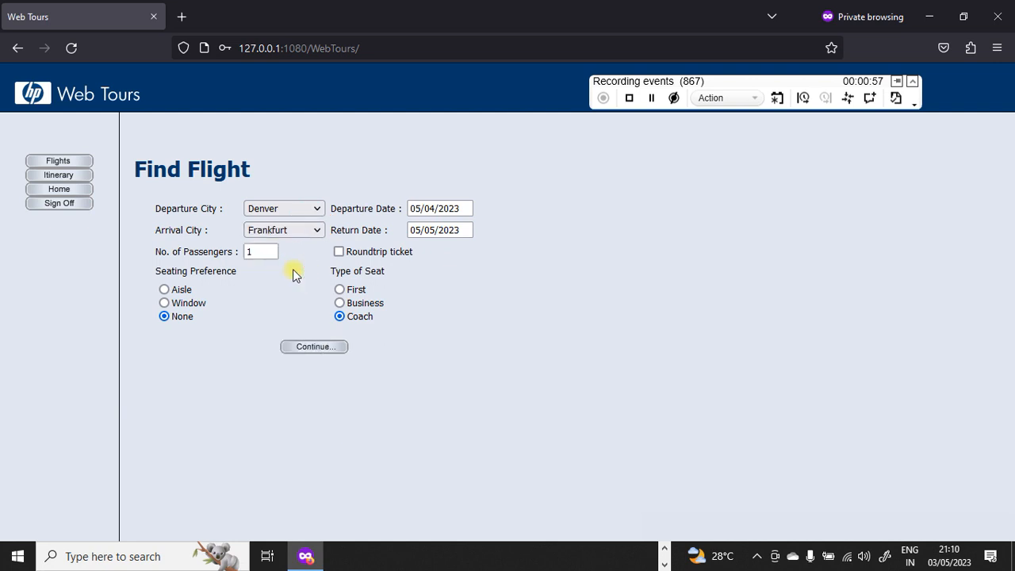
Step: Run the Denver-to-Frankfurt flight search inside a new transaction
click(802, 98)
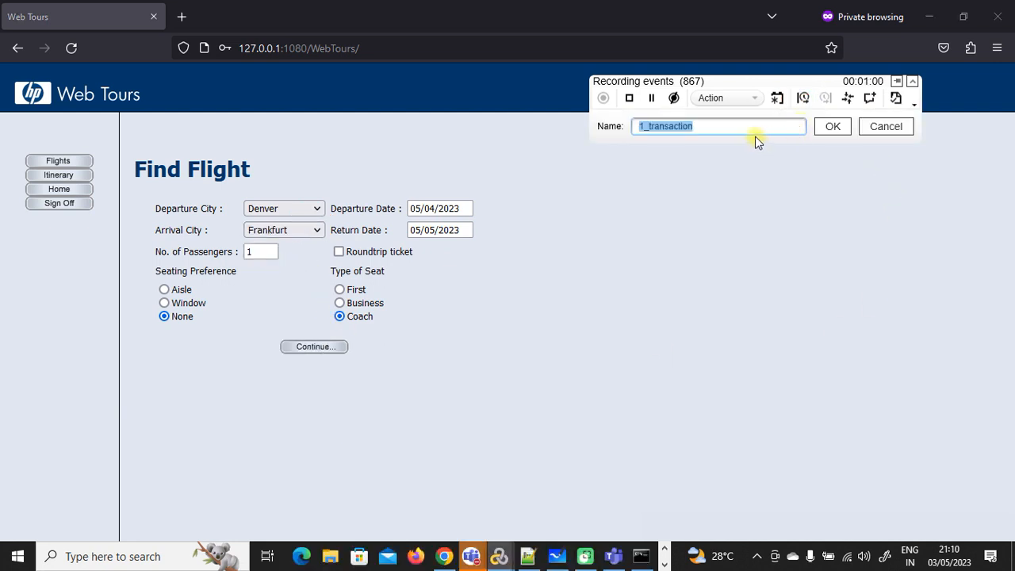
text(Cl)
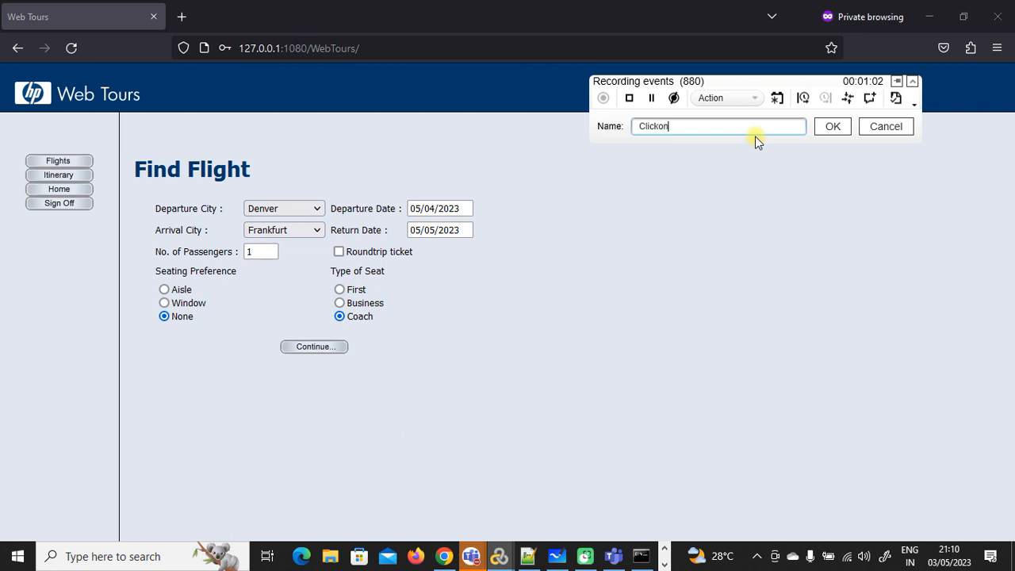
text(ickon)
key(BackSpace)
click(816, 131)
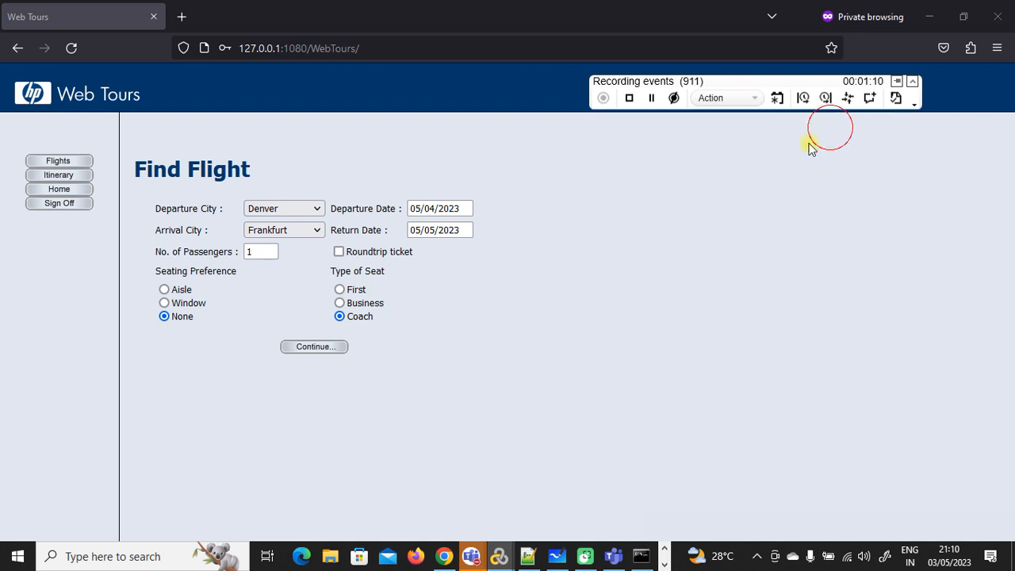
click(323, 349)
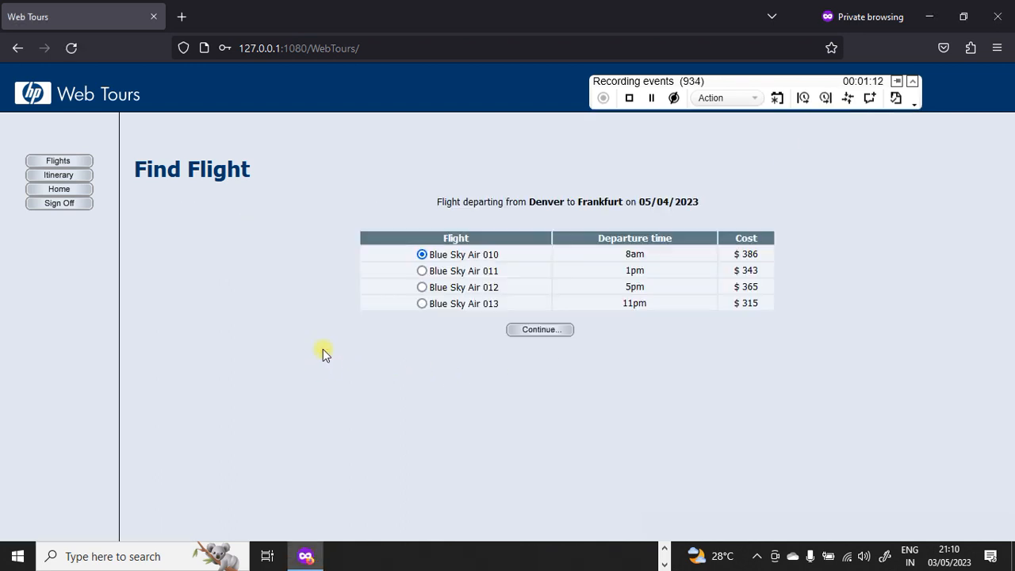
Step: Choose Blue Sky Air 011, text-check the 'Flight departing from' line, and end the search transaction
click(422, 271)
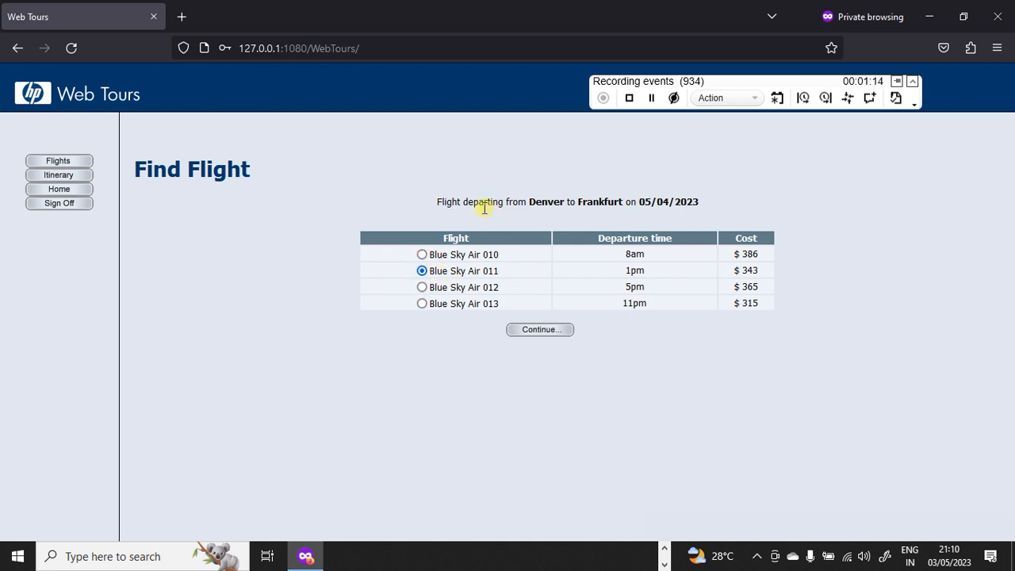
drag(437, 203, 529, 203)
click(896, 98)
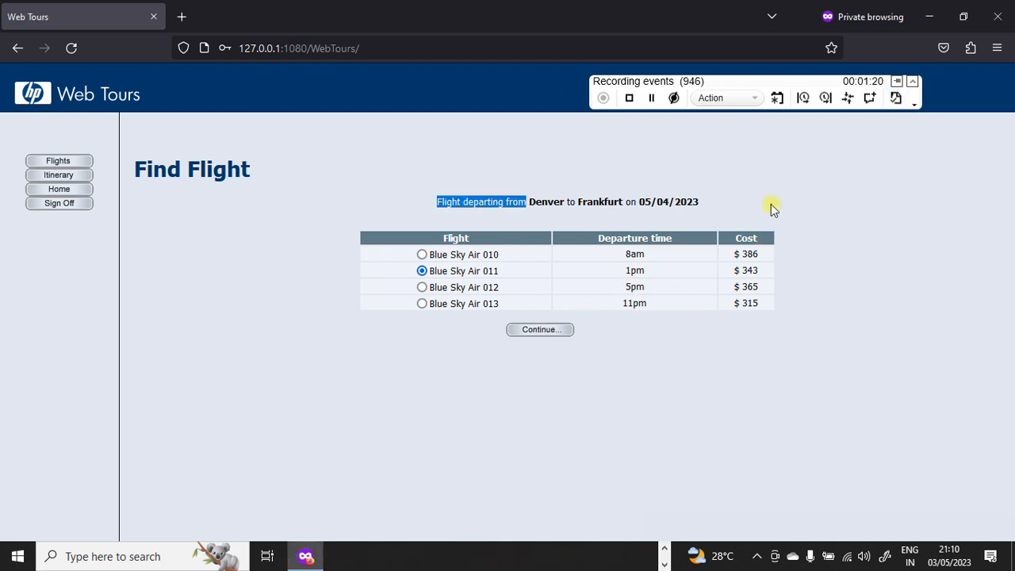
click(825, 97)
click(834, 132)
Step: Start a ClickOnContinue transaction and continue to the Payment Details page
click(804, 97)
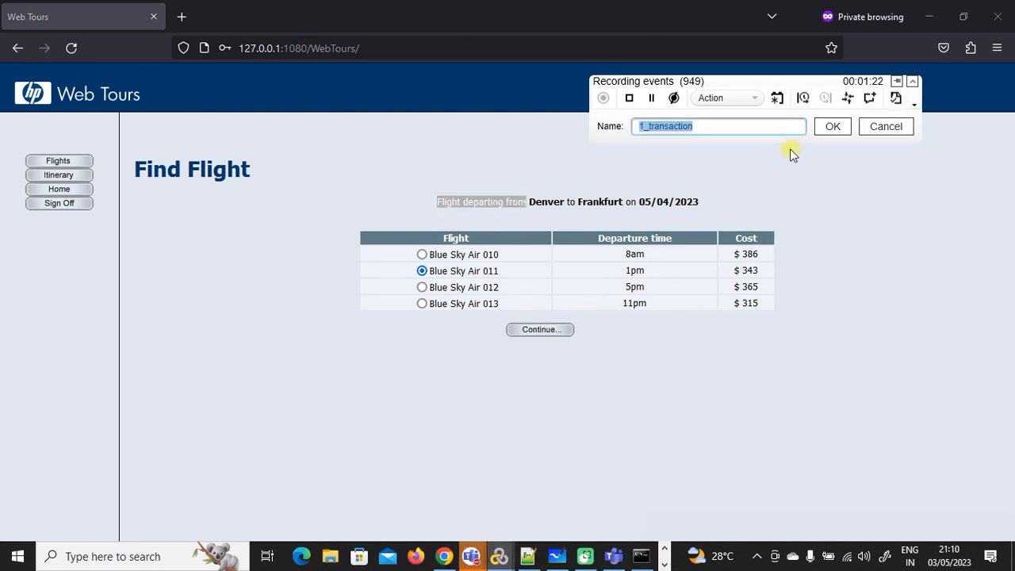
text(ClickOnContinue2)
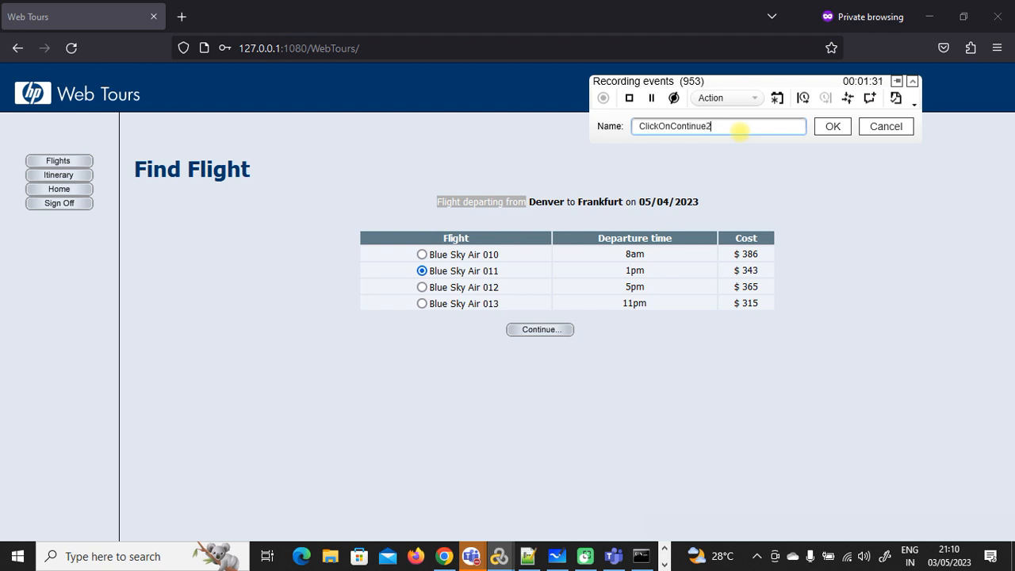
click(838, 130)
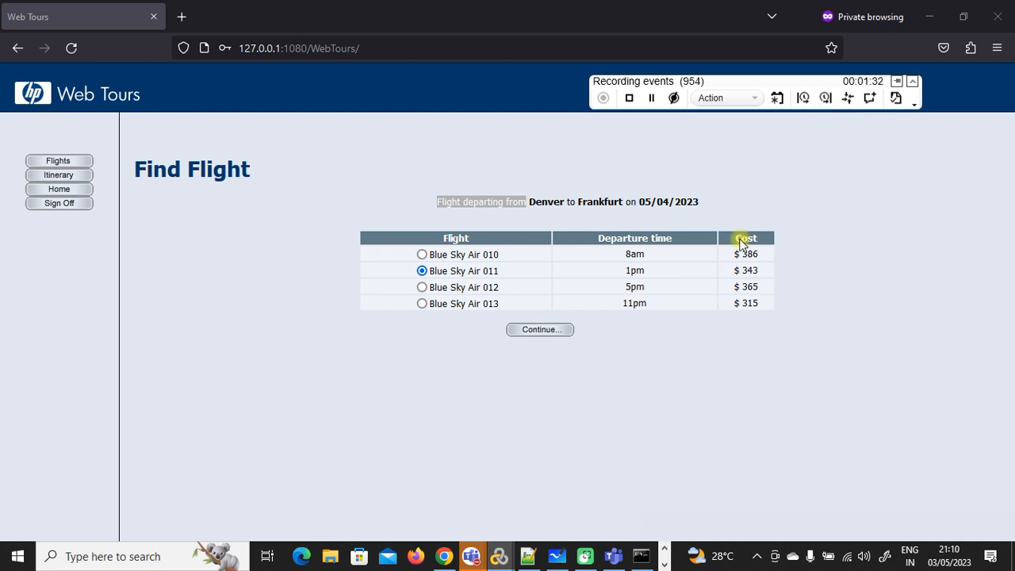
click(555, 331)
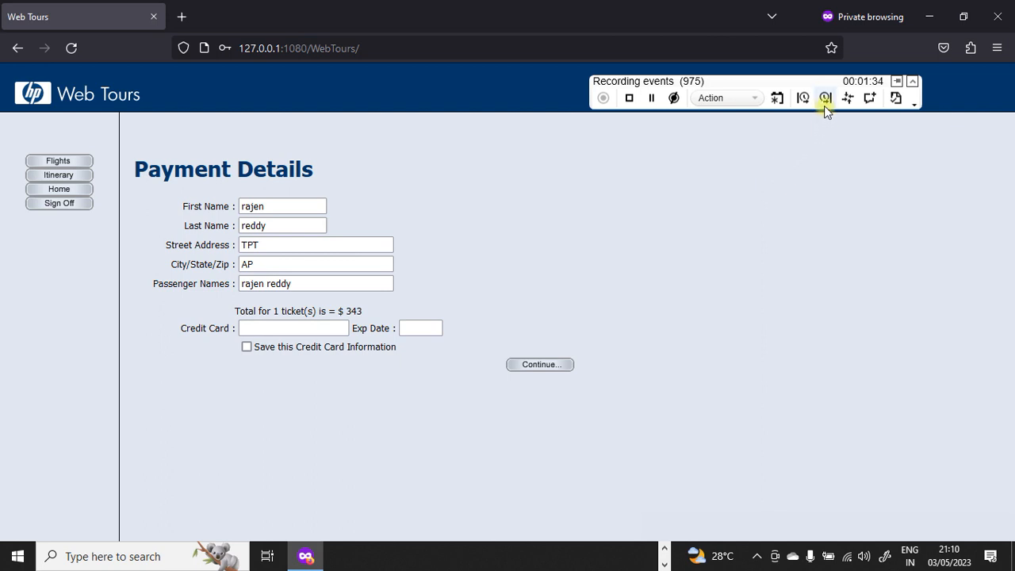
Step: End ClickOnContinue and add a text check on the Payment Details heading
click(824, 99)
click(831, 129)
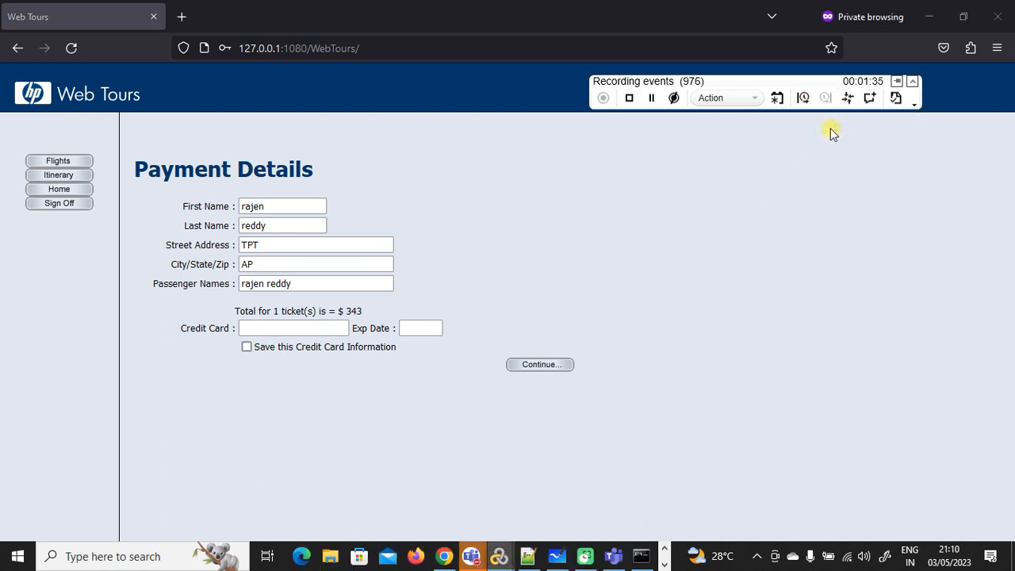
click(871, 97)
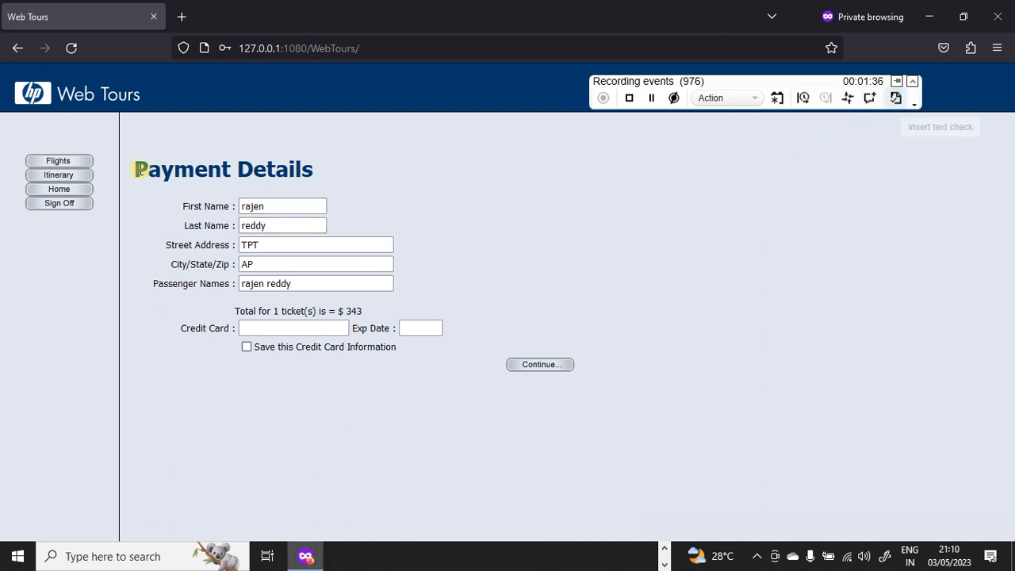
drag(137, 169, 314, 168)
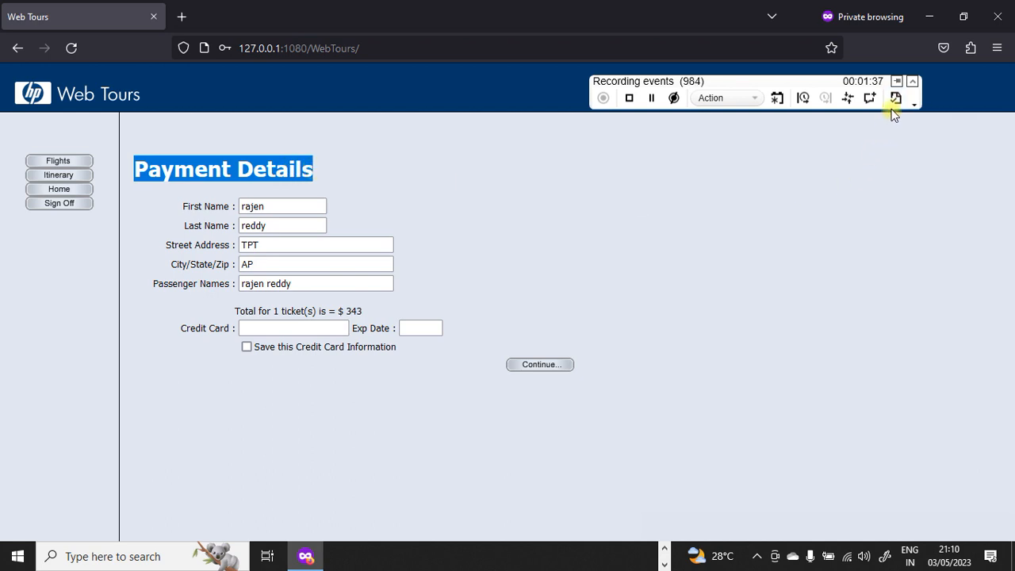
Step: Record submitting payment to the Invoice in ClickOnContinue2, then start naming ClickOnItinearyButton
click(803, 98)
text(ClickOnContinue2)
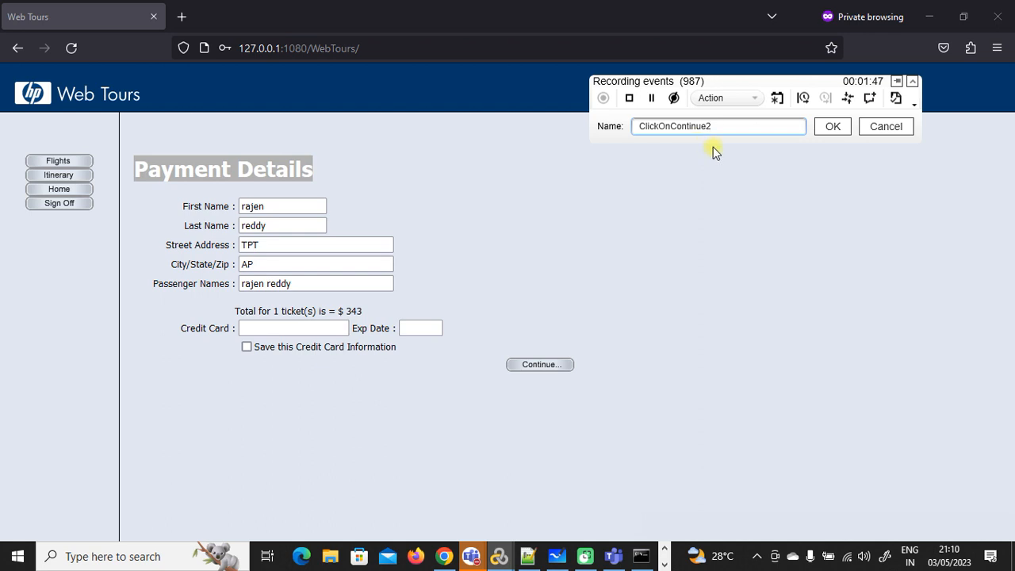
click(832, 127)
click(540, 365)
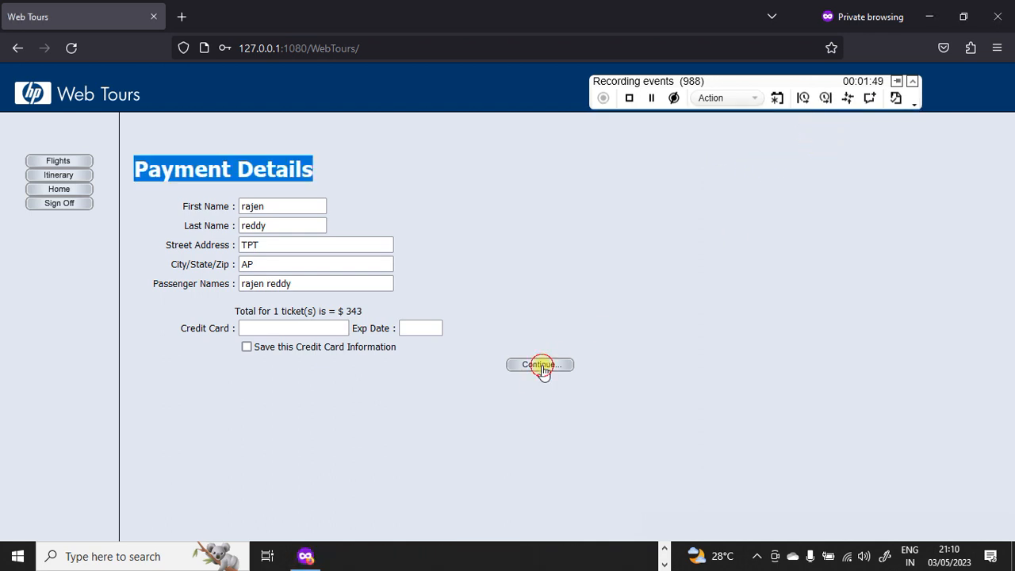
click(824, 97)
click(835, 129)
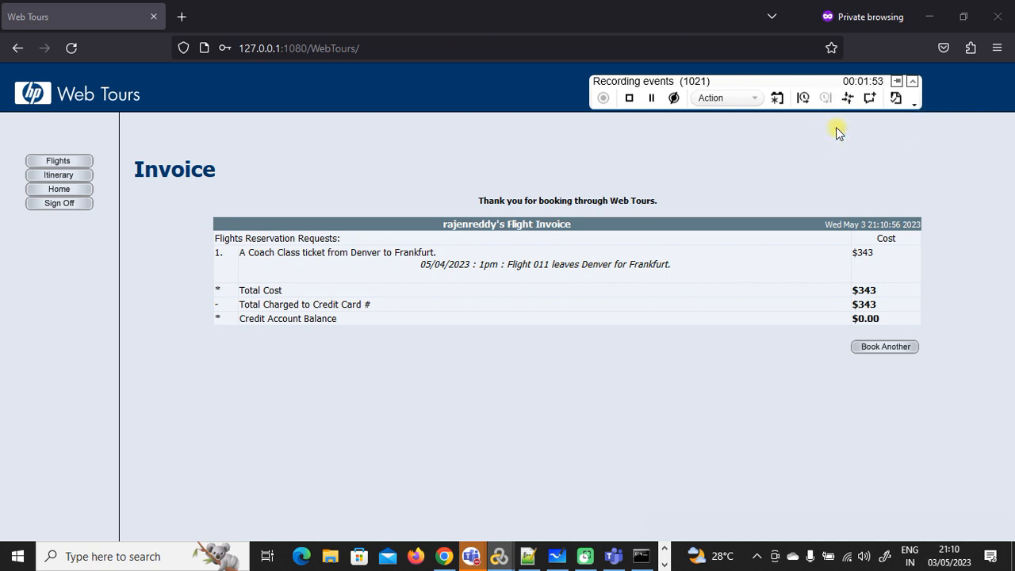
click(802, 99)
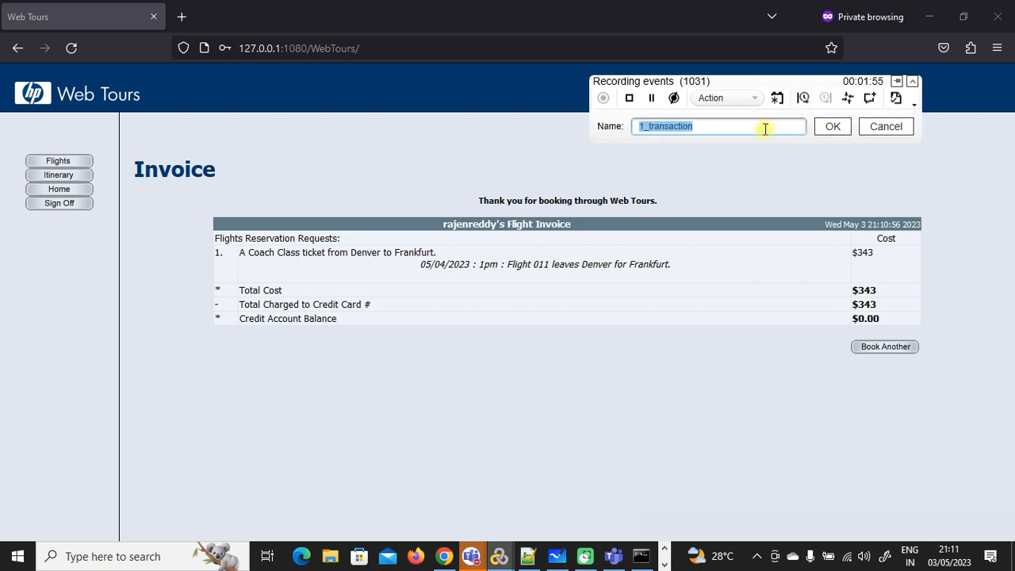
text(ClickOnItinearyButton)
Step: Record opening the Itinerary page inside the ClickOnItinearyButton transaction
click(828, 128)
click(61, 175)
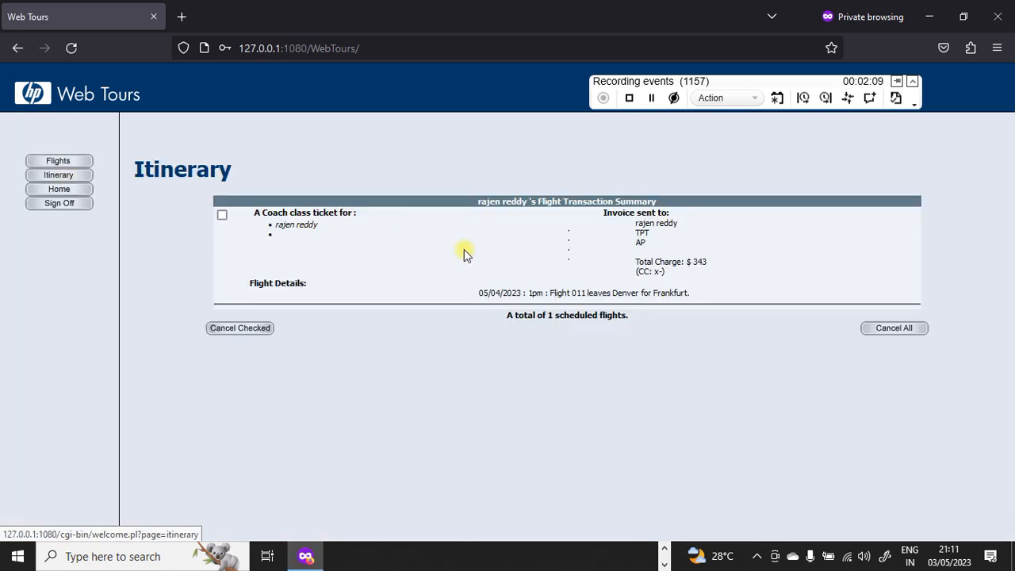
click(825, 100)
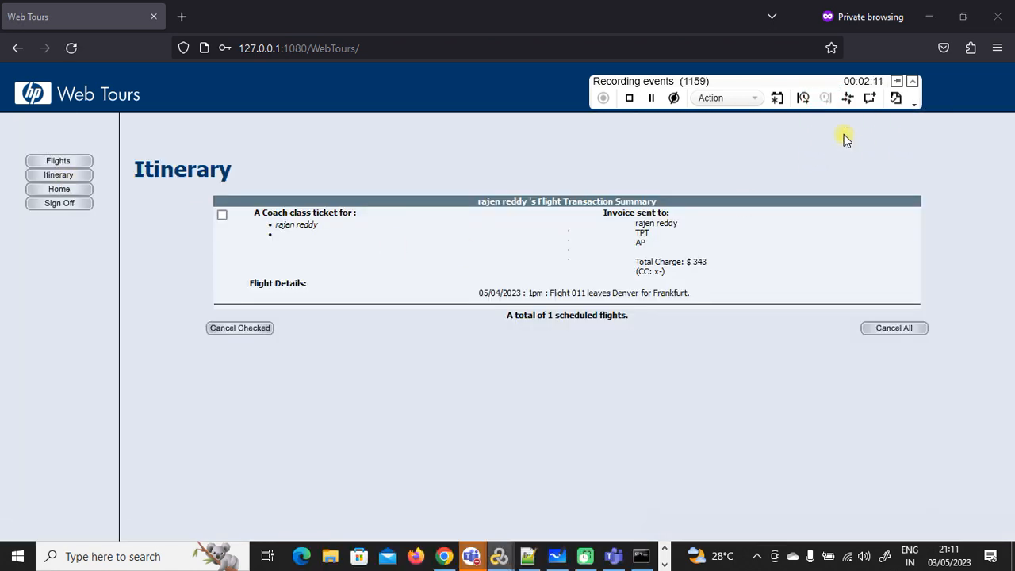
Step: Record signing off inside a ClickOnSighOff transaction, then stop recording
click(802, 98)
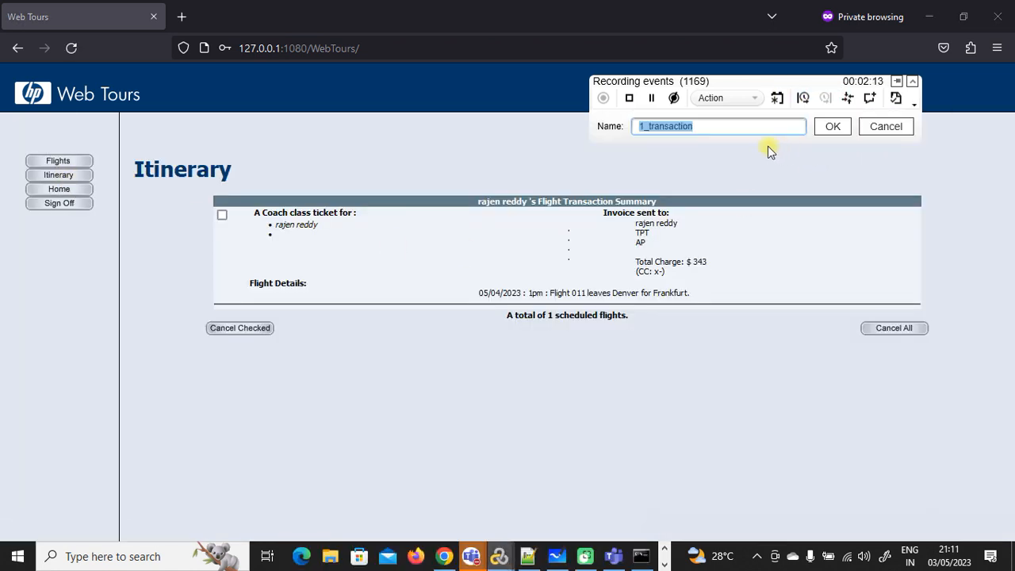
text(Click)
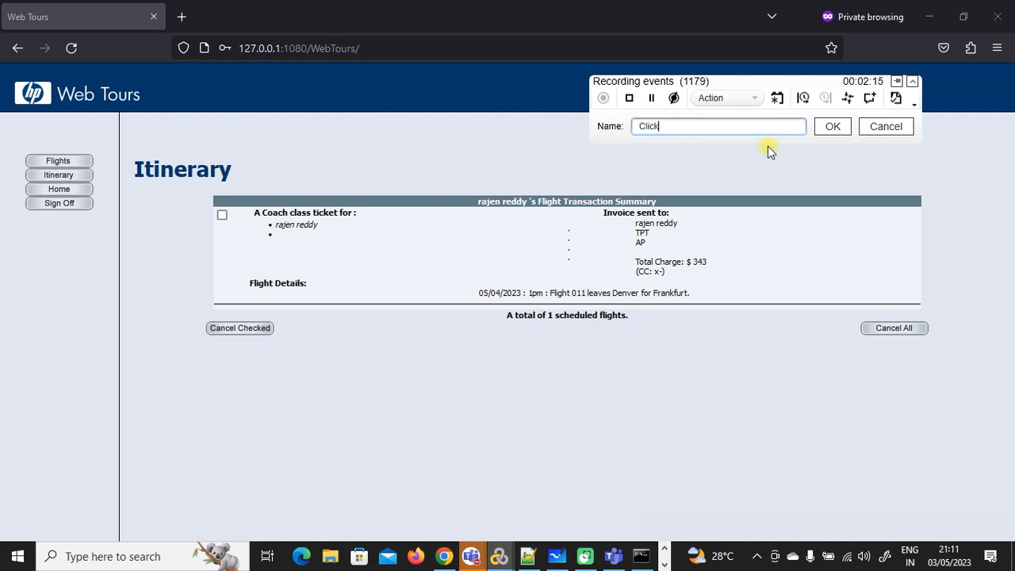
text(OnSighOff)
click(829, 128)
click(80, 208)
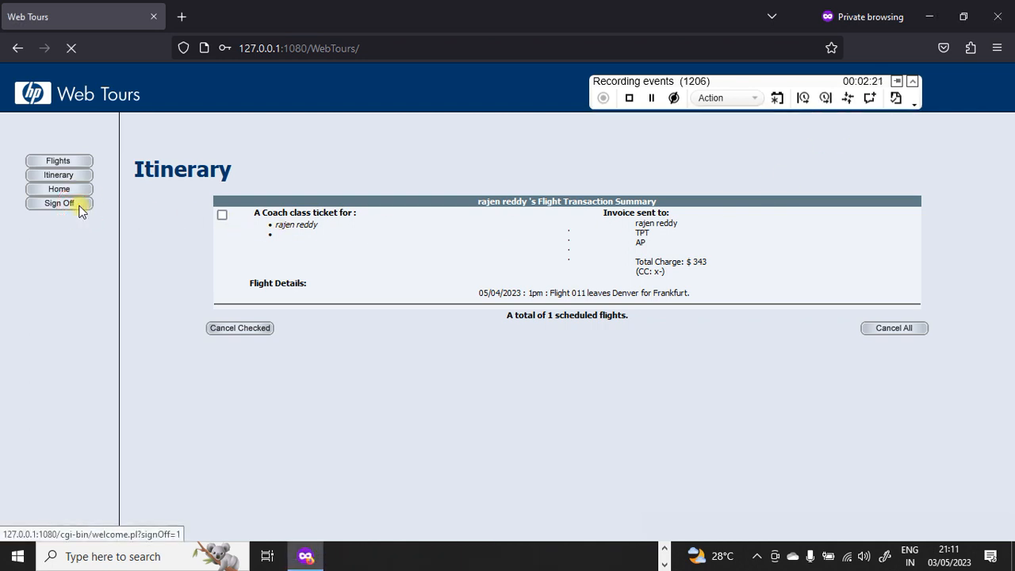
click(825, 97)
click(849, 131)
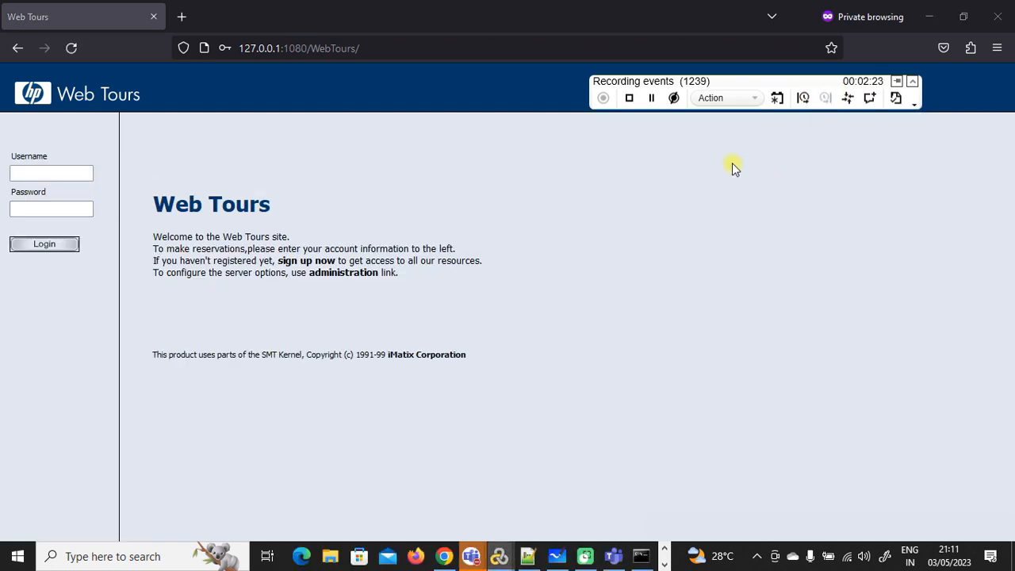
click(629, 98)
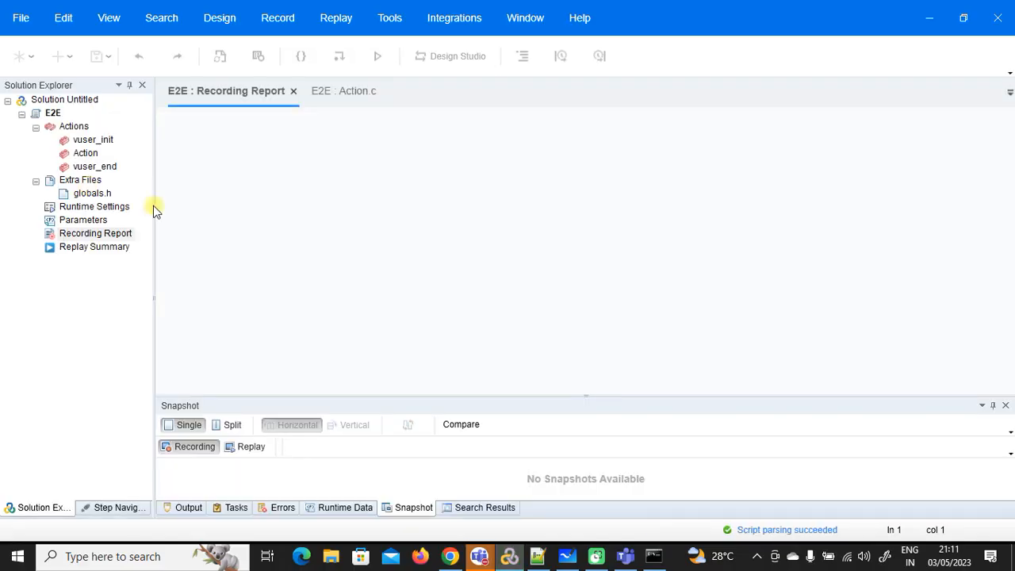
Step: Close the Recording Report, then compile and replay the E2E script
scroll(487, 237, down, 5)
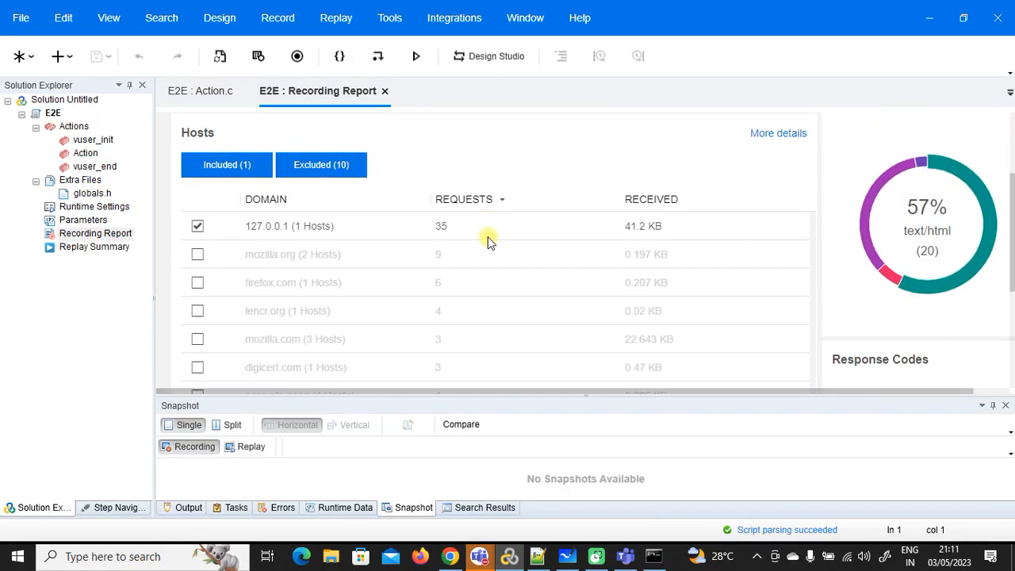
right_click(368, 92)
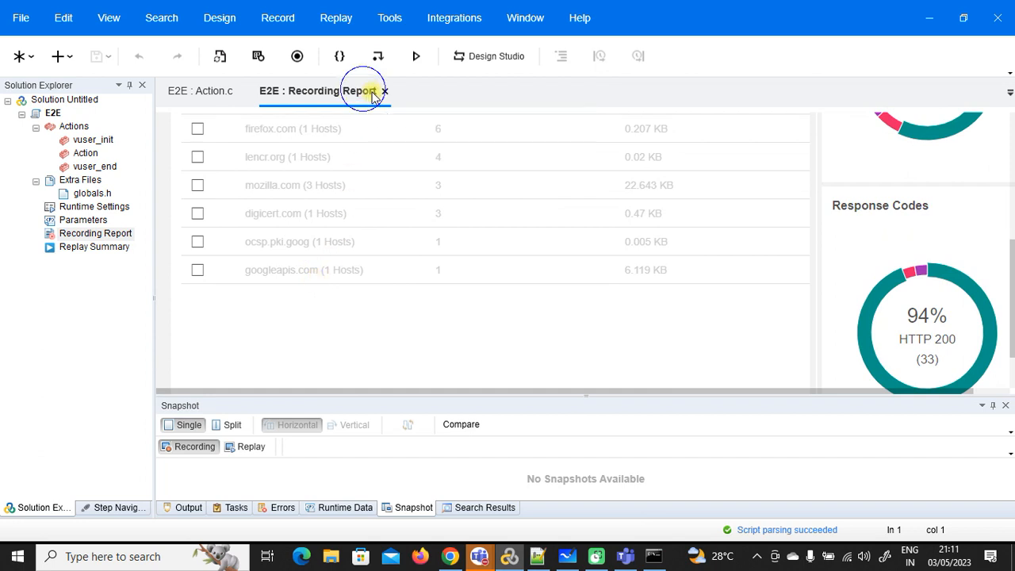
click(379, 104)
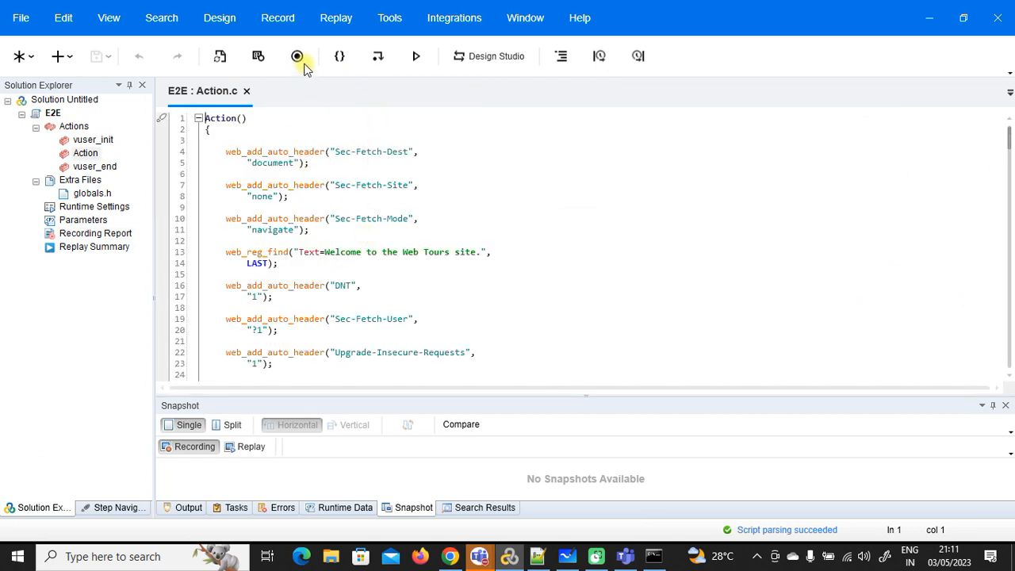
click(339, 55)
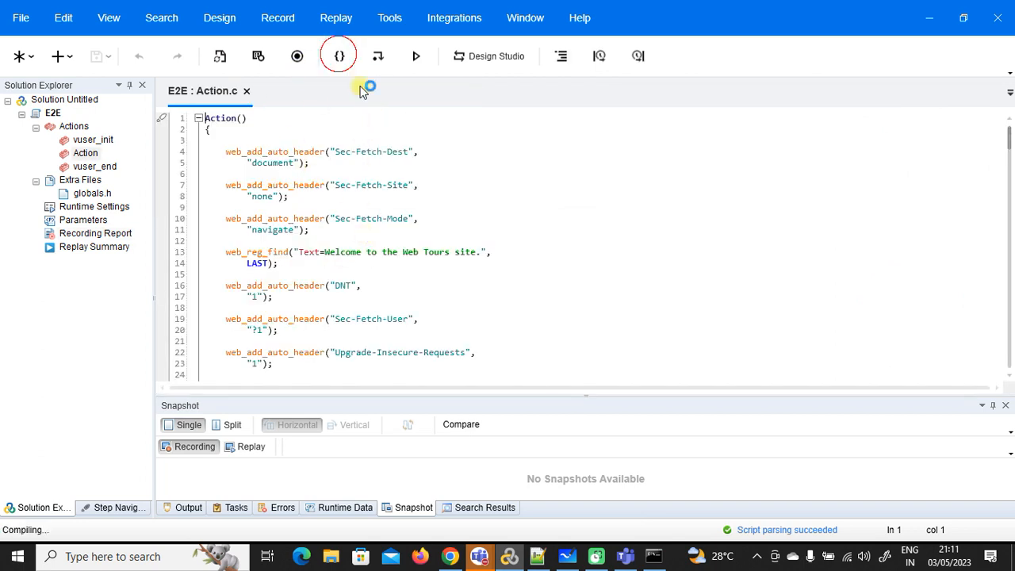
click(416, 56)
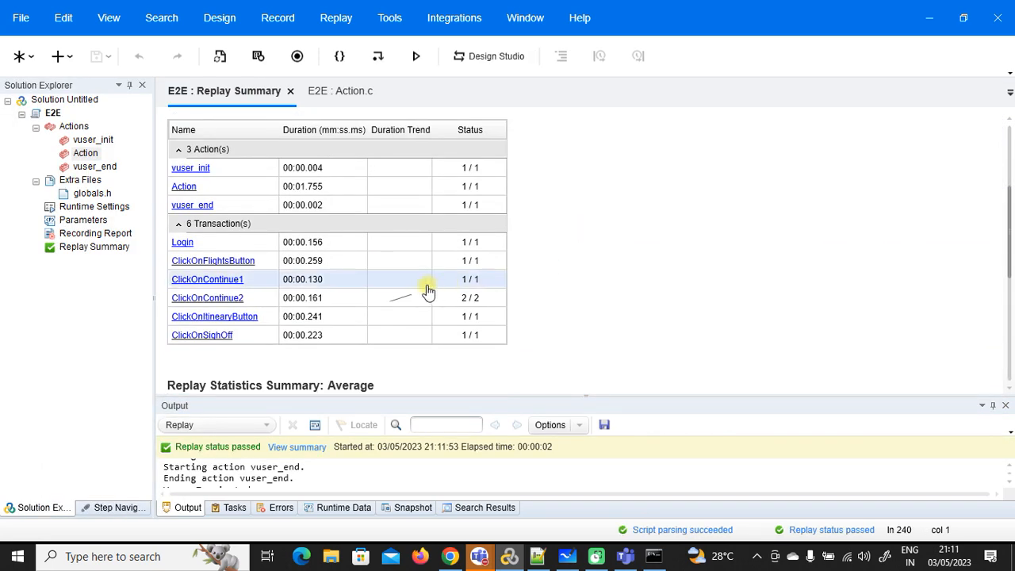
Step: Close the Replay Summary and scroll through Action.c
right_click(264, 93)
click(274, 109)
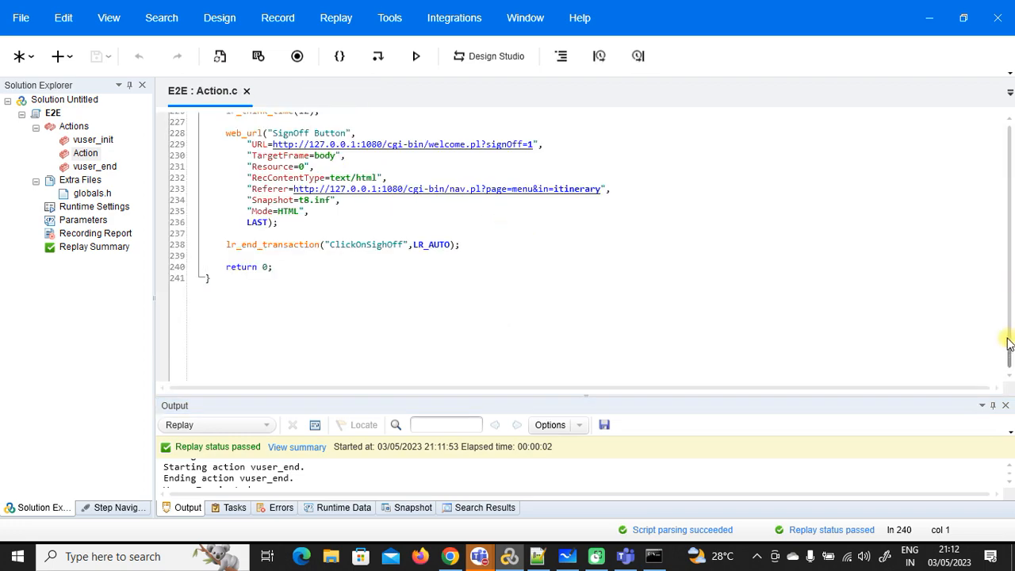
drag(1007, 356, 1010, 163)
scroll(366, 222, up, 2)
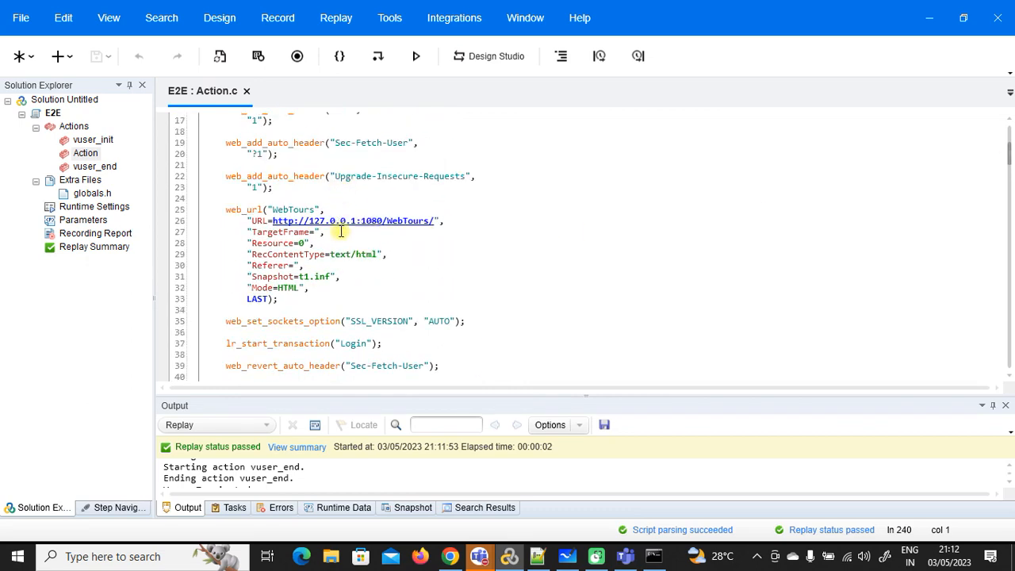
scroll(341, 231, down, 8)
scroll(341, 233, down, 5)
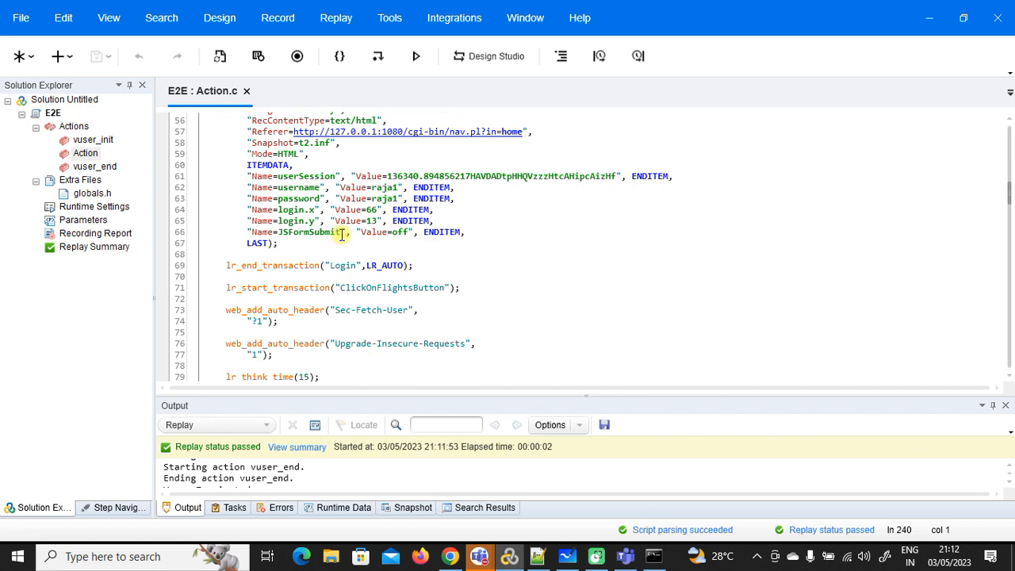
scroll(341, 234, down, 5)
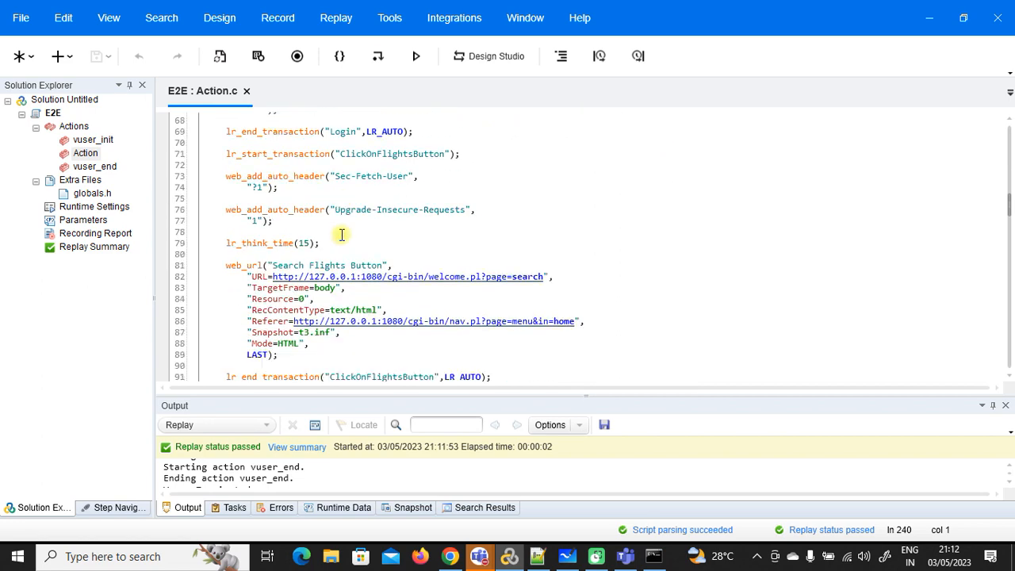
Step: Copy the web_reg_find check from lines 13–14 and paste it after line 50
scroll(341, 234, down, 2)
scroll(341, 234, down, 1)
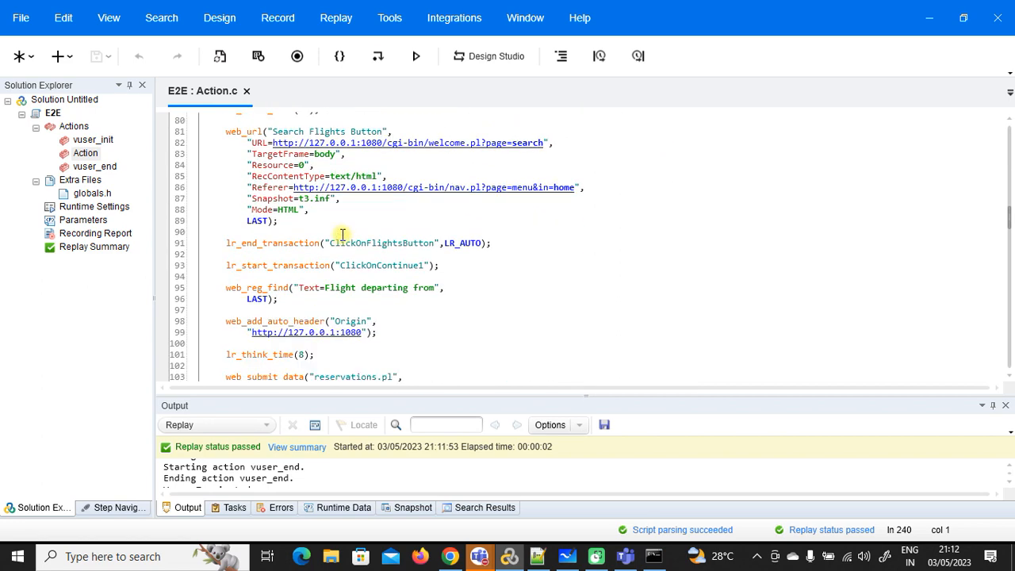
scroll(415, 289, up, 6)
scroll(414, 288, up, 1)
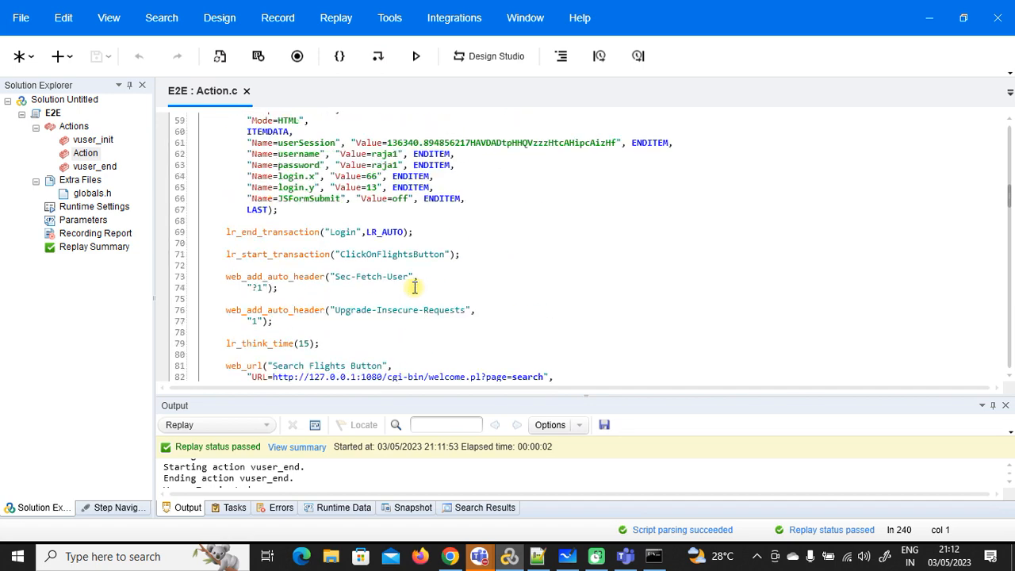
scroll(414, 287, up, 1)
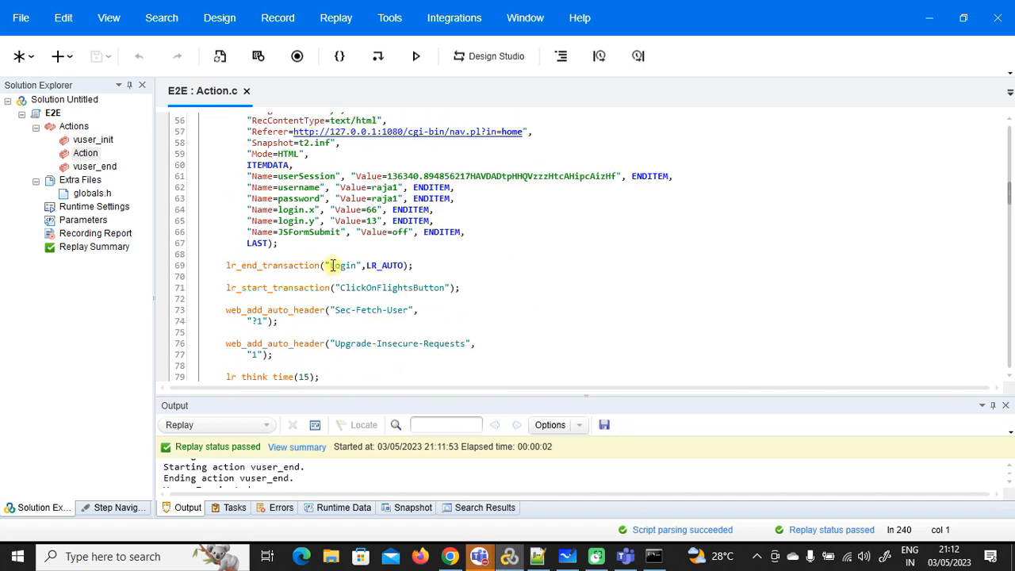
scroll(333, 265, up, 6)
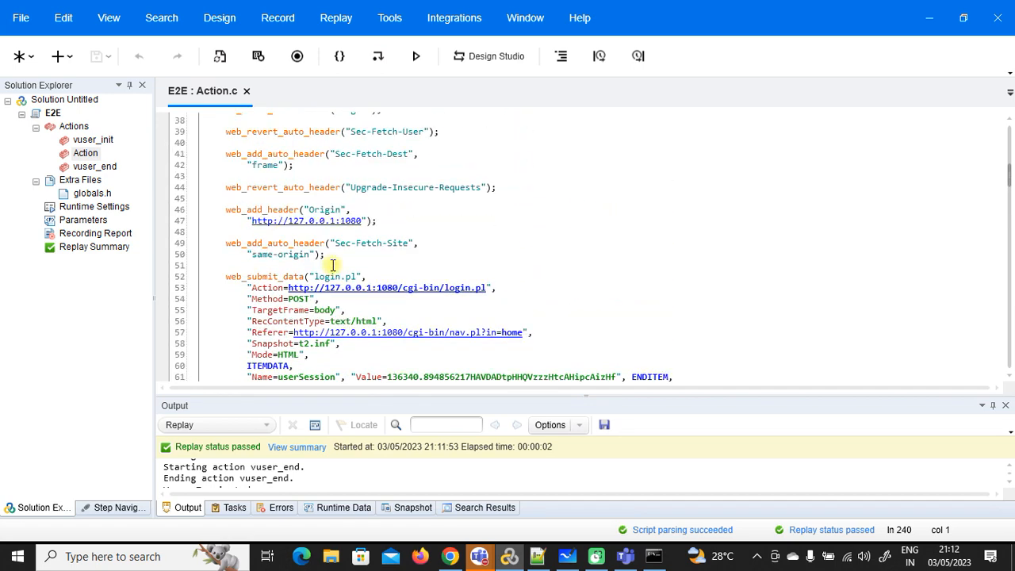
scroll(333, 264, up, 10)
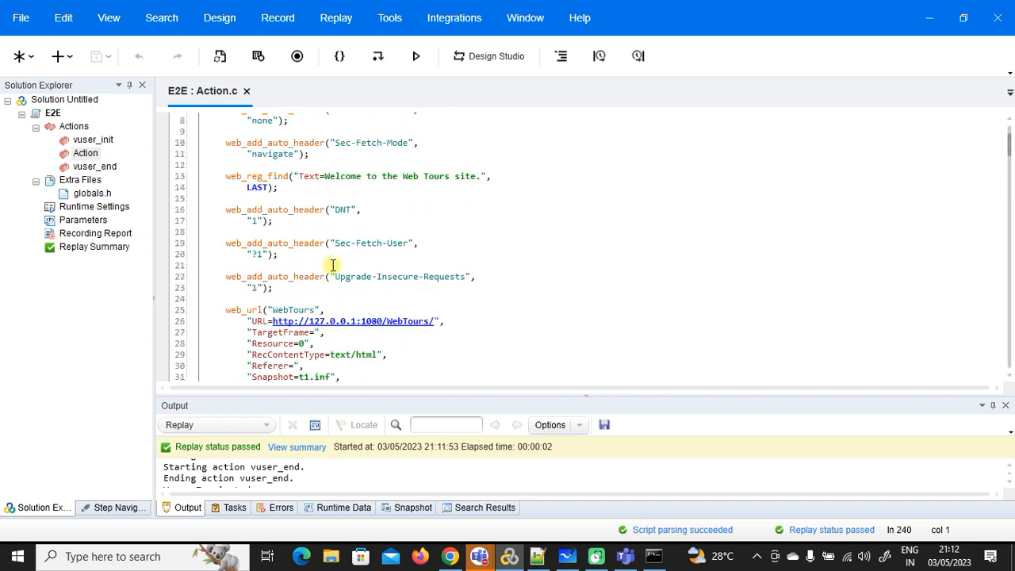
drag(279, 187, 227, 178)
key(ctrl+c)
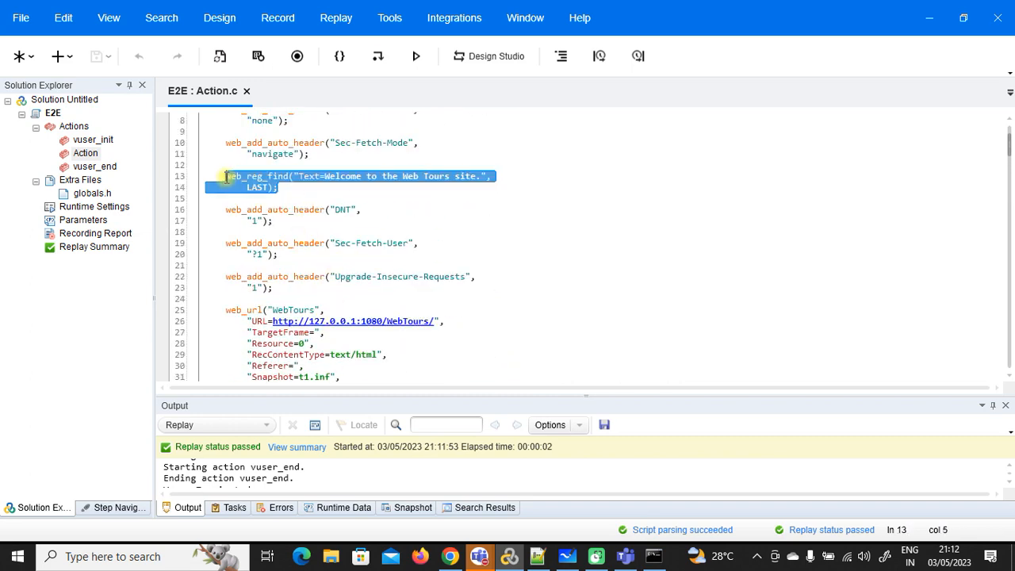
scroll(267, 204, down, 7)
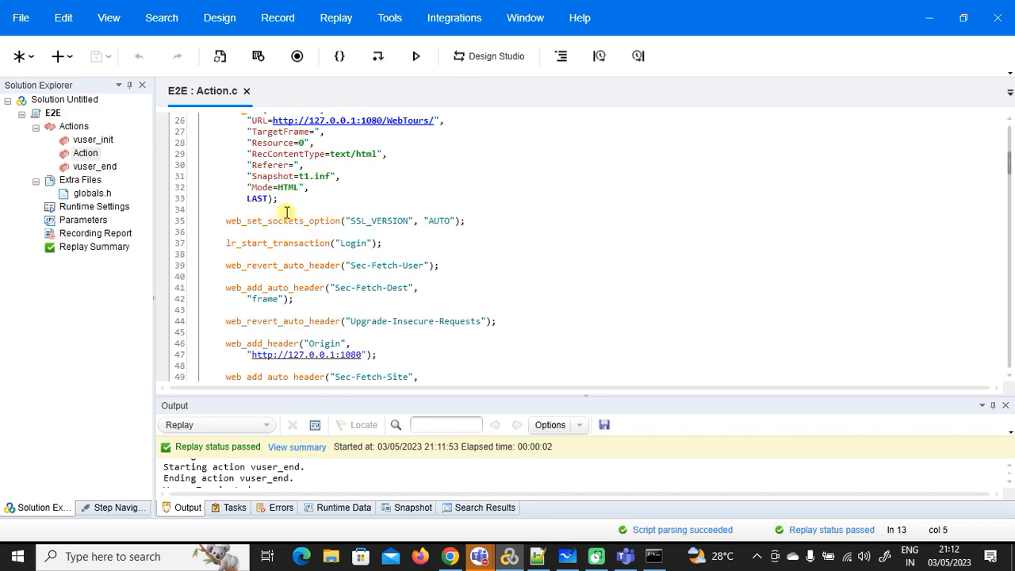
scroll(287, 212, down, 4)
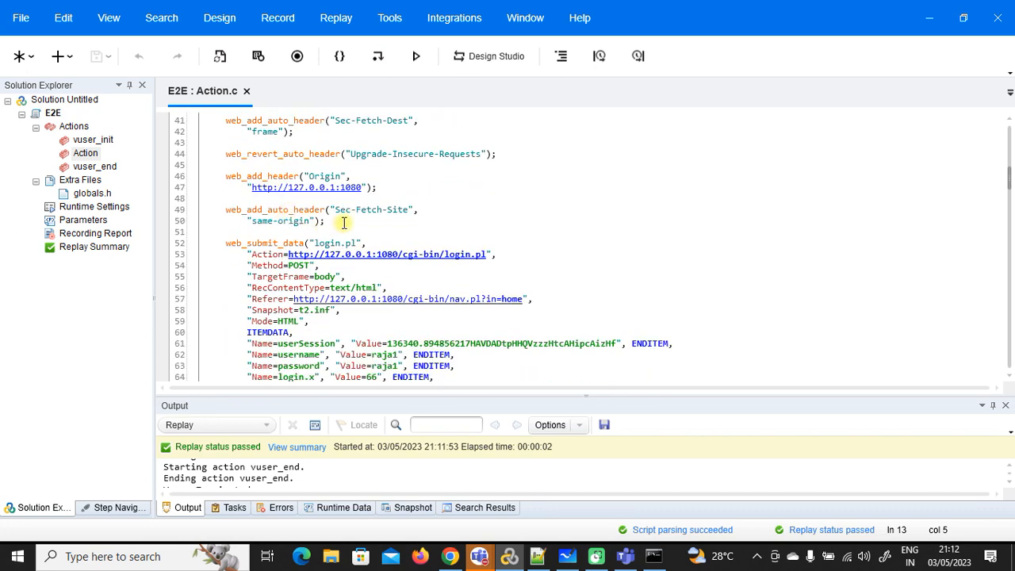
scroll(343, 222, down, 3)
scroll(345, 226, up, 15)
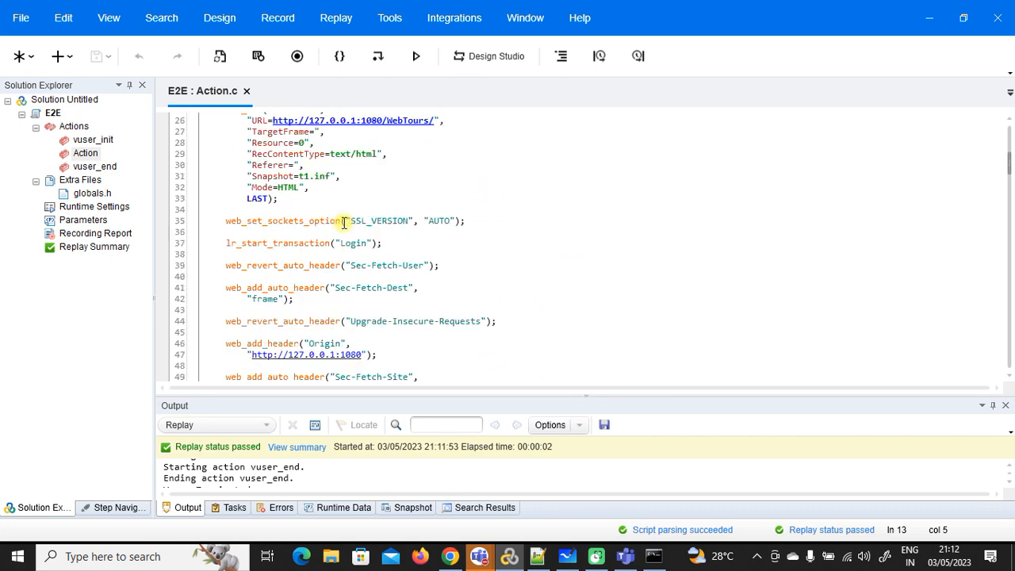
scroll(343, 227, down, 13)
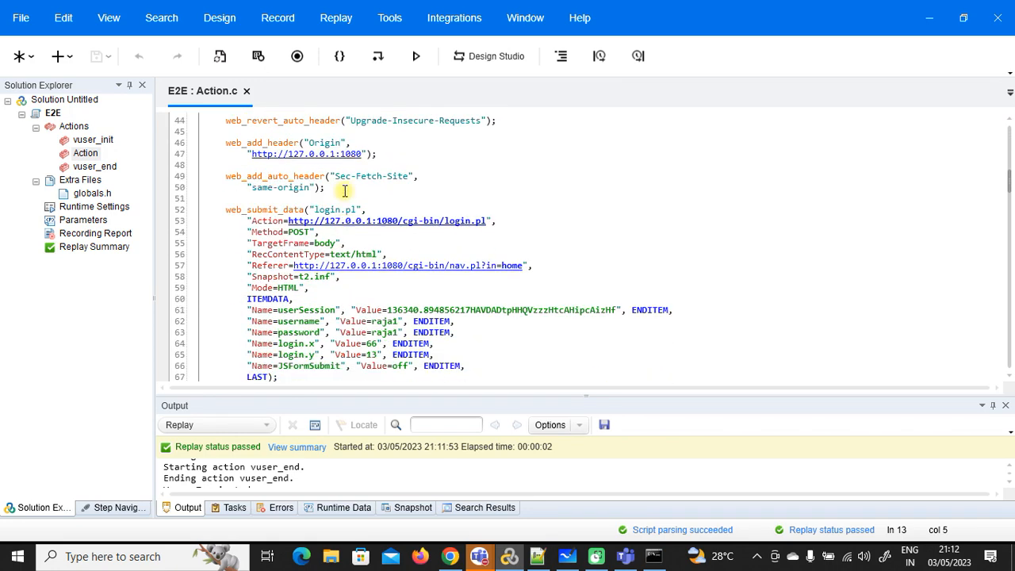
click(345, 190)
key(ctrl+v)
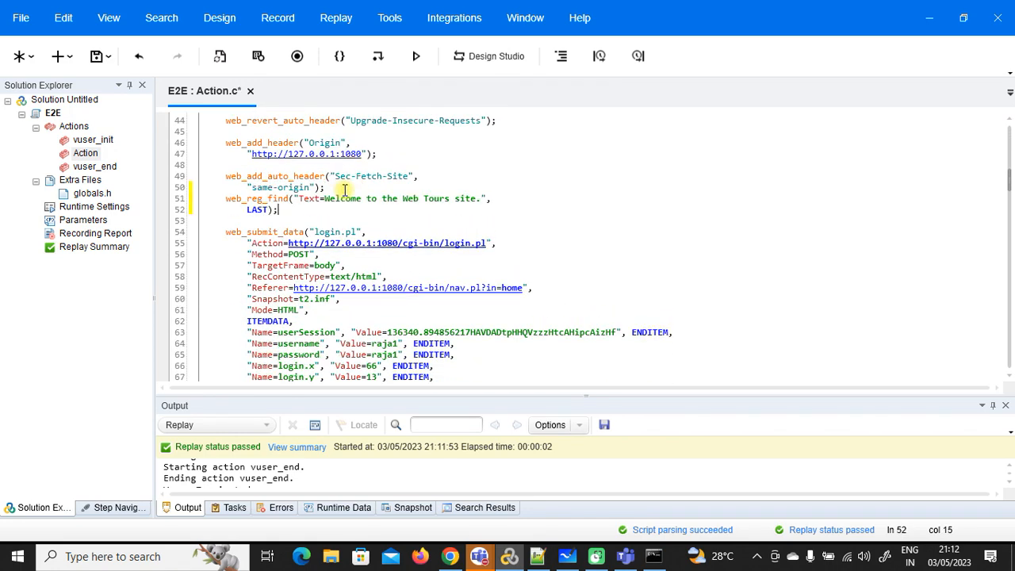
Step: Trim the pasted check's text to just "Welcome", save, and replay the script
click(345, 190)
key(Return)
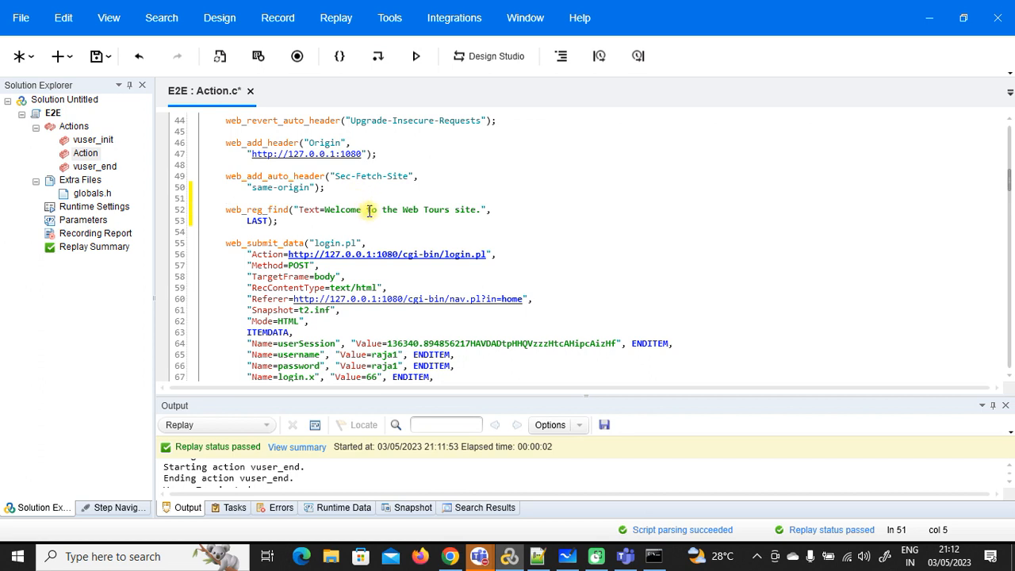
drag(362, 211, 480, 211)
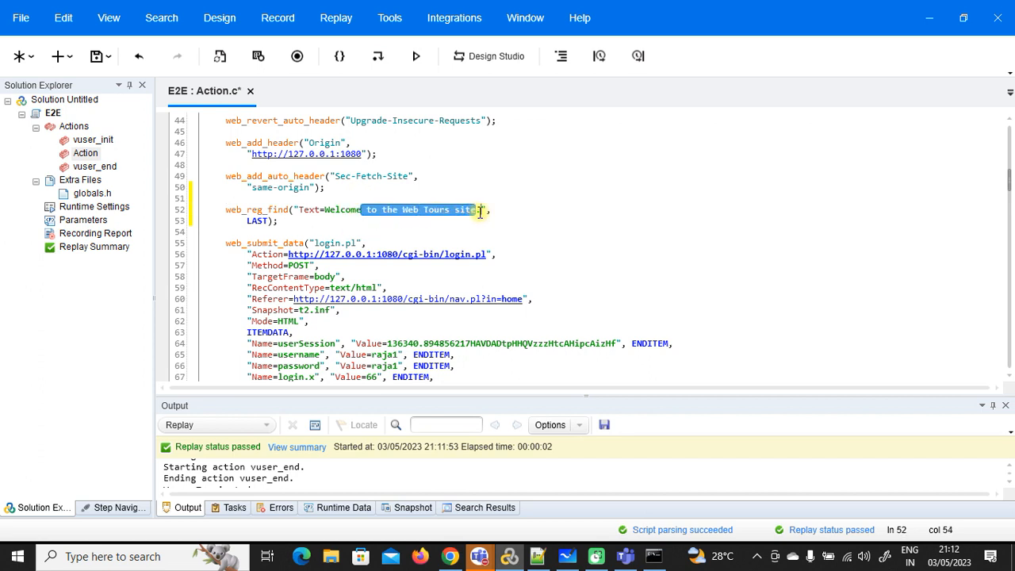
key(BackSpace)
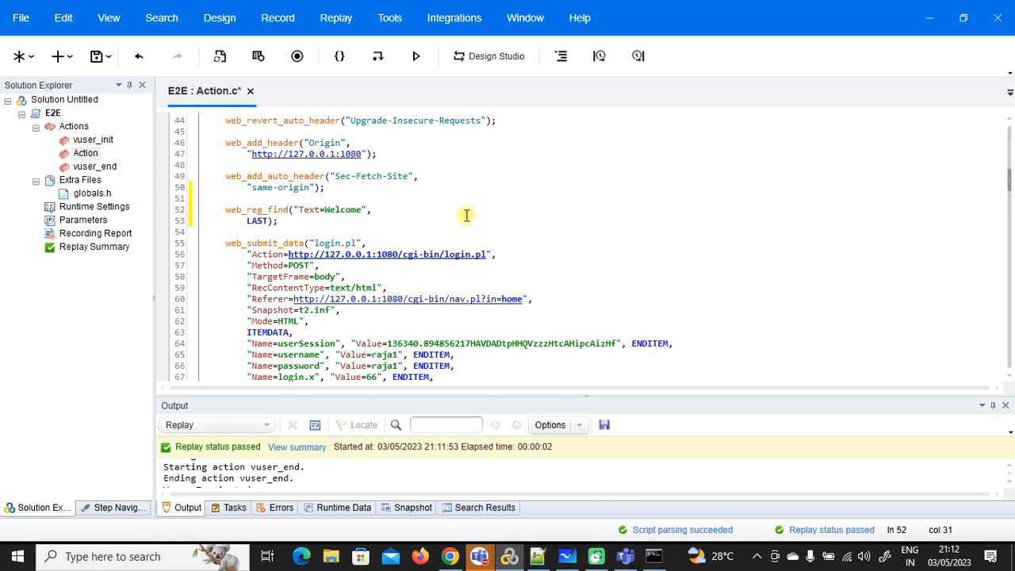
click(96, 56)
click(415, 55)
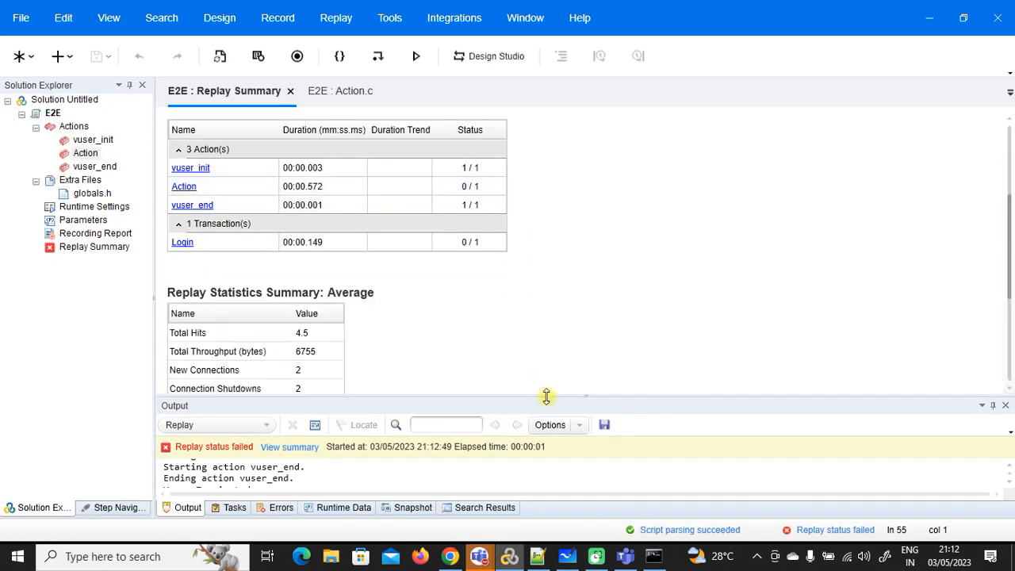
Step: Trace the Text=Welcome error to Action.c line 55 and select the hard-coded userSession value
drag(549, 396, 555, 218)
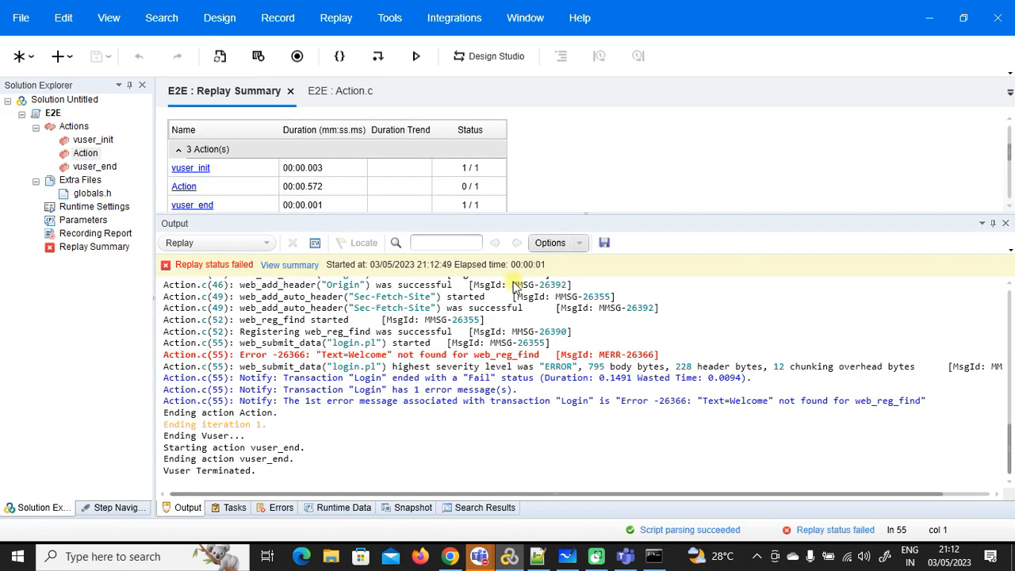
double_click(362, 356)
double_click(363, 356)
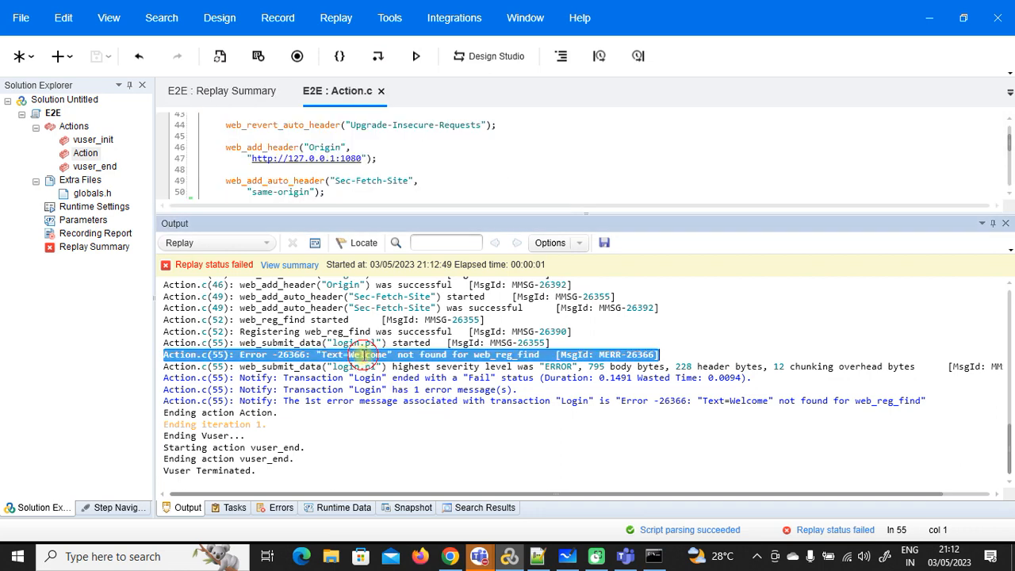
drag(593, 214, 594, 378)
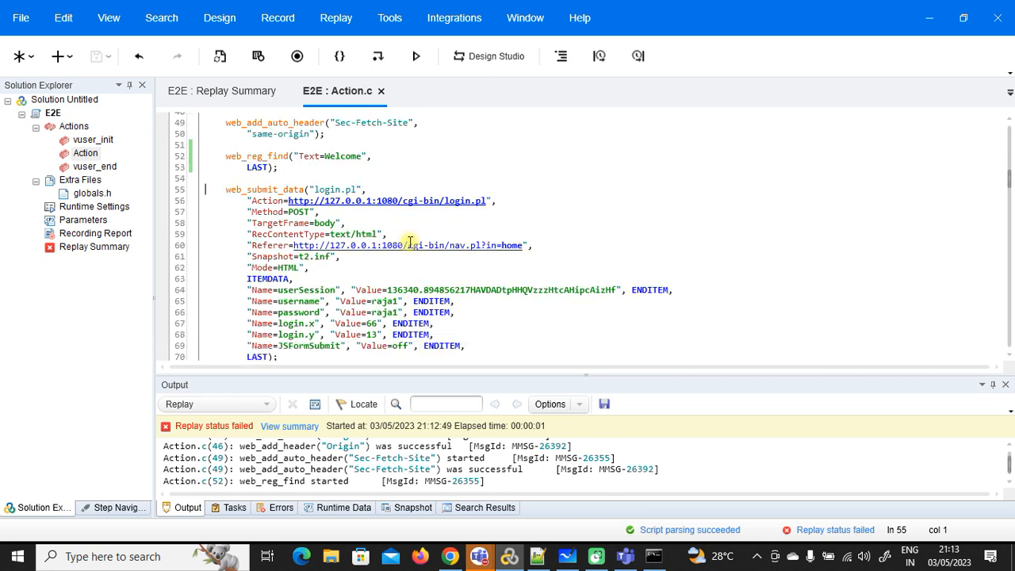
scroll(408, 285, up, 1)
drag(616, 289, 390, 287)
click(406, 508)
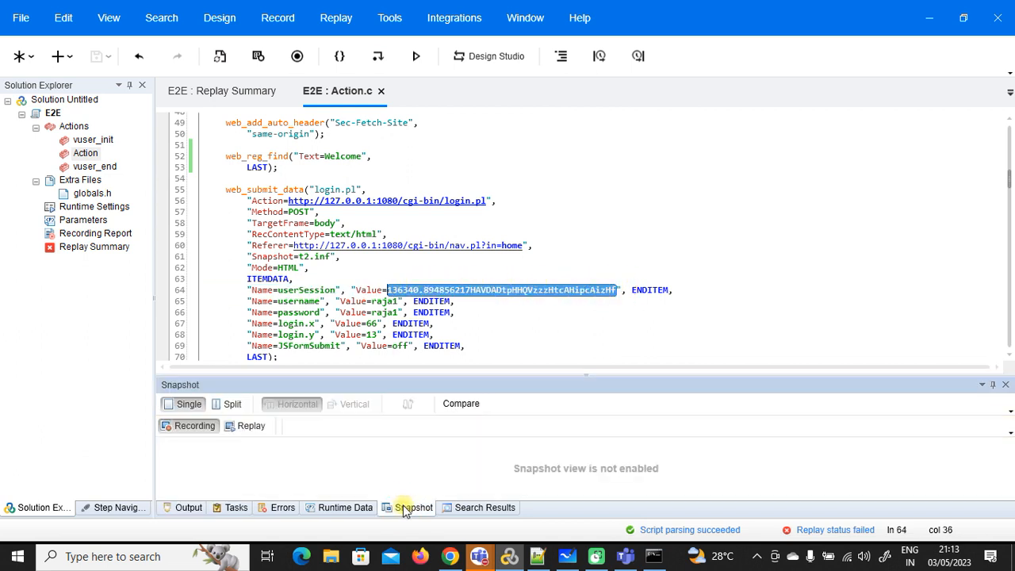
click(232, 403)
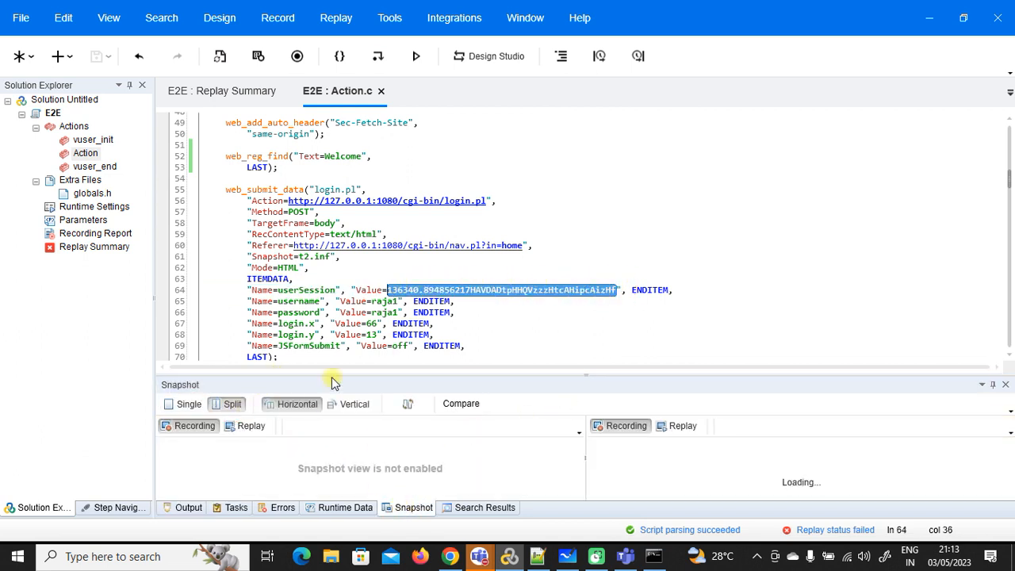
click(281, 190)
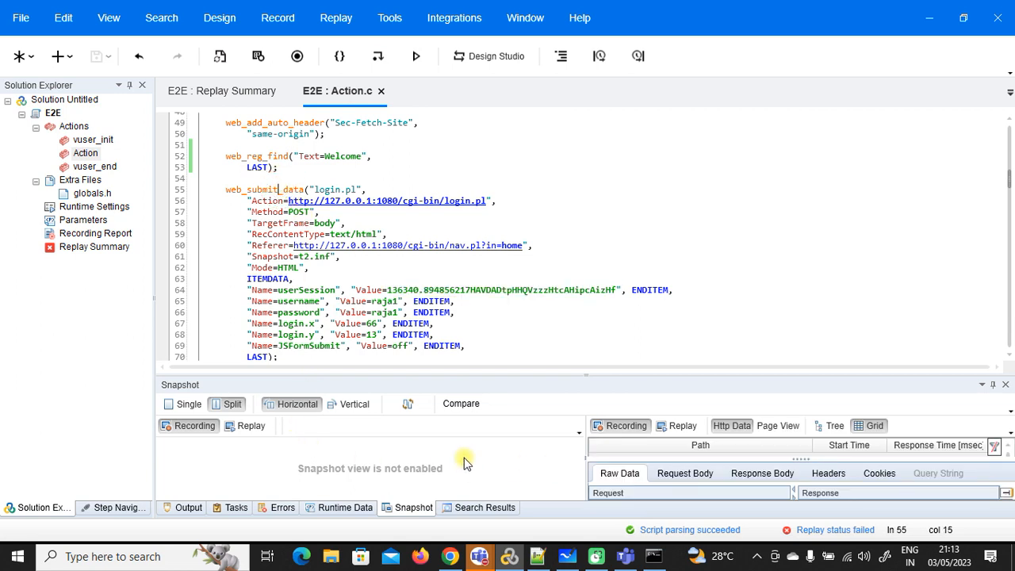
click(185, 429)
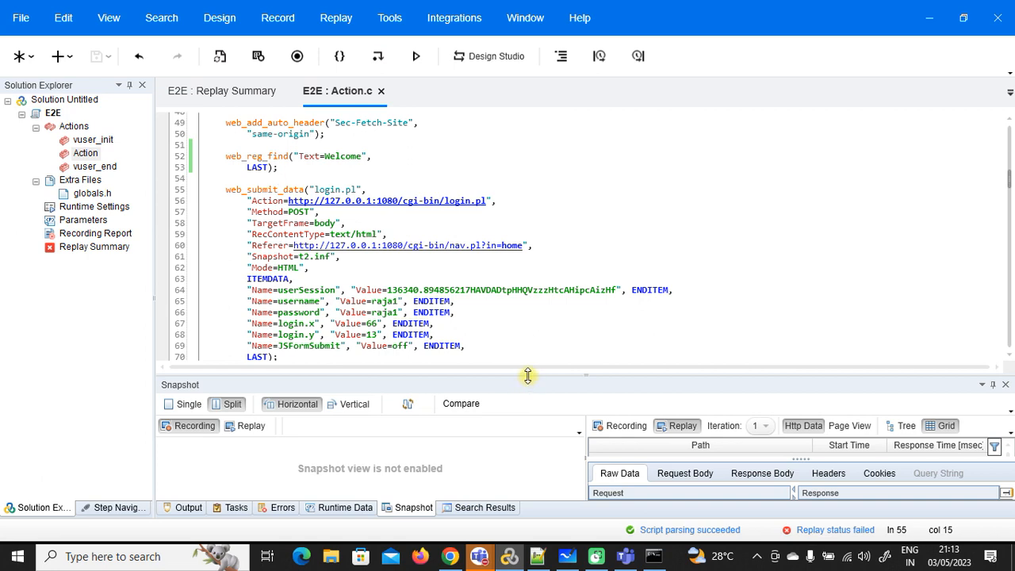
drag(527, 375, 528, 221)
scroll(257, 132, down, 2)
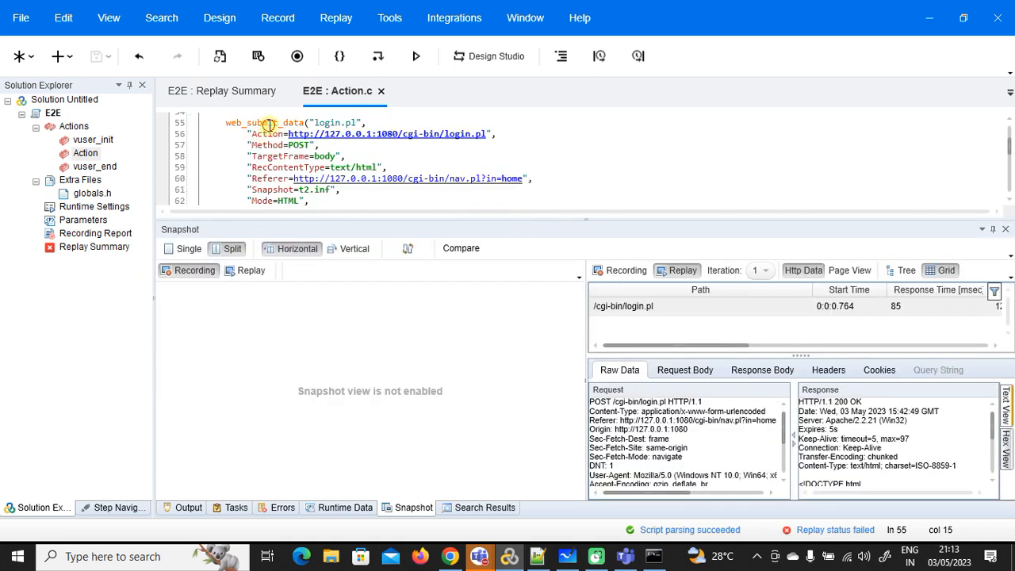
click(270, 124)
click(246, 270)
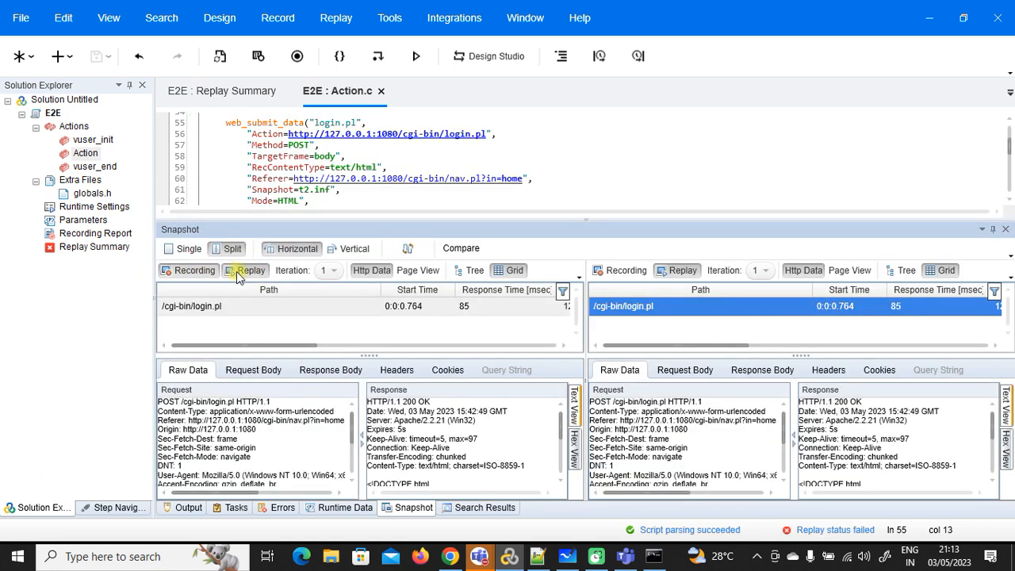
click(346, 271)
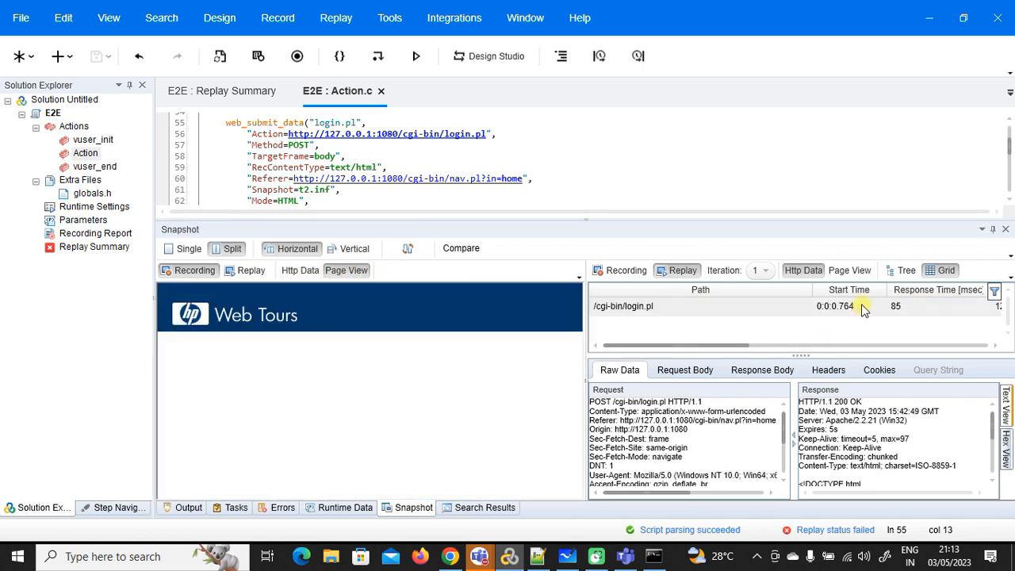
click(847, 270)
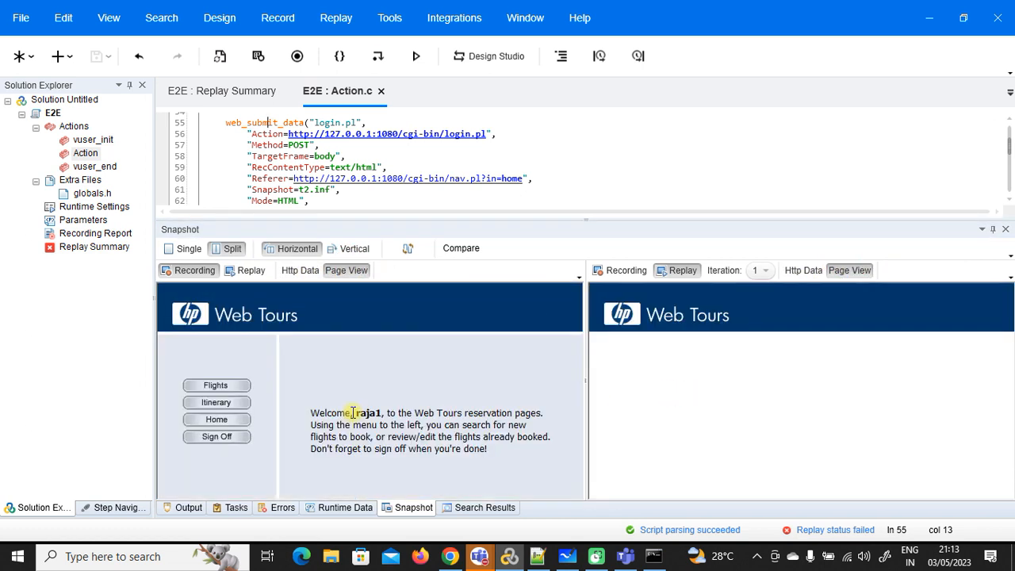
drag(311, 413, 383, 413)
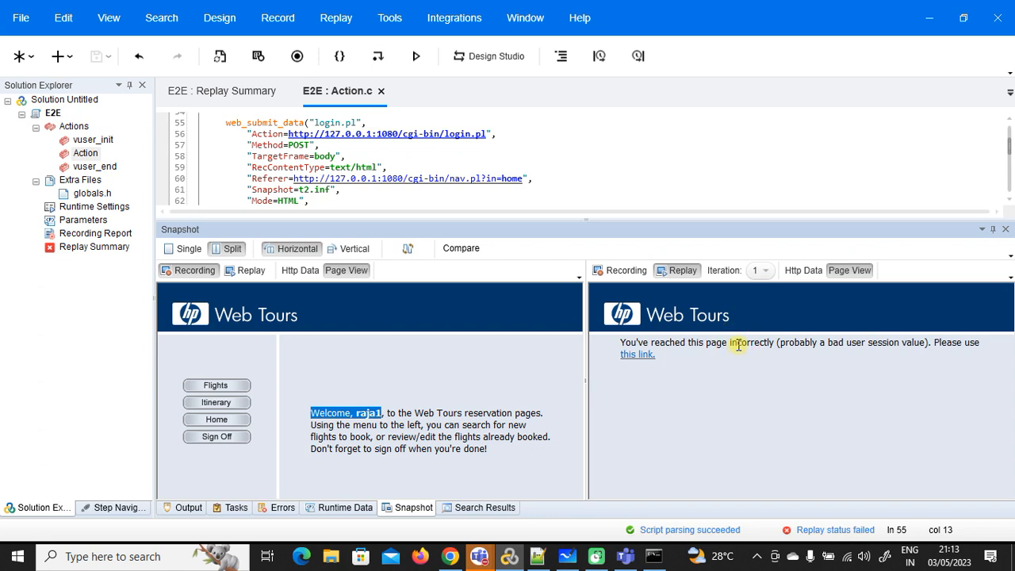
click(180, 508)
drag(595, 220, 608, 415)
drag(618, 222, 392, 223)
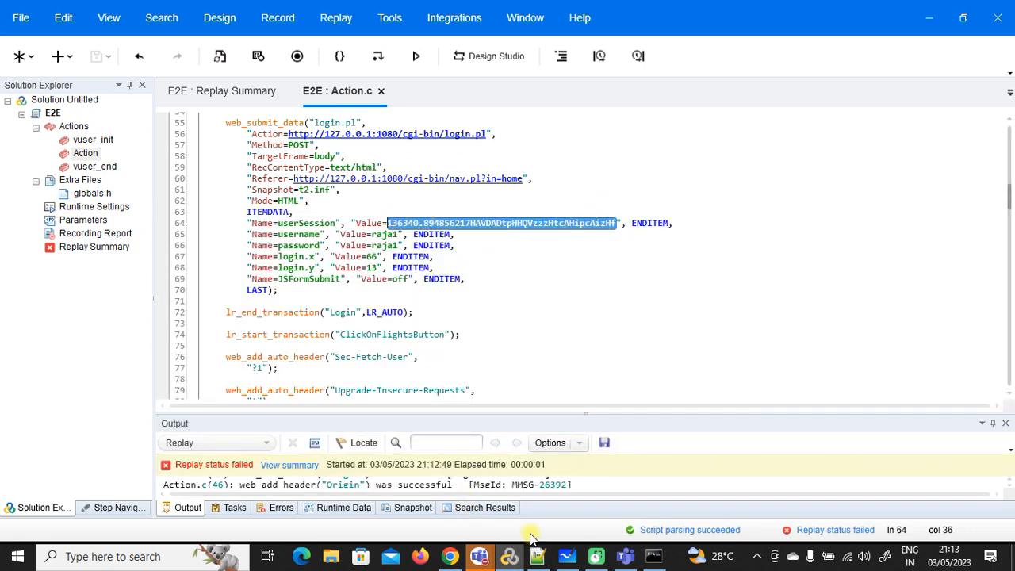
Step: Copy the c_userSession web_reg_save_param line from the Notepad++ notes, then return to Action.c
click(538, 556)
scroll(381, 186, up, 3)
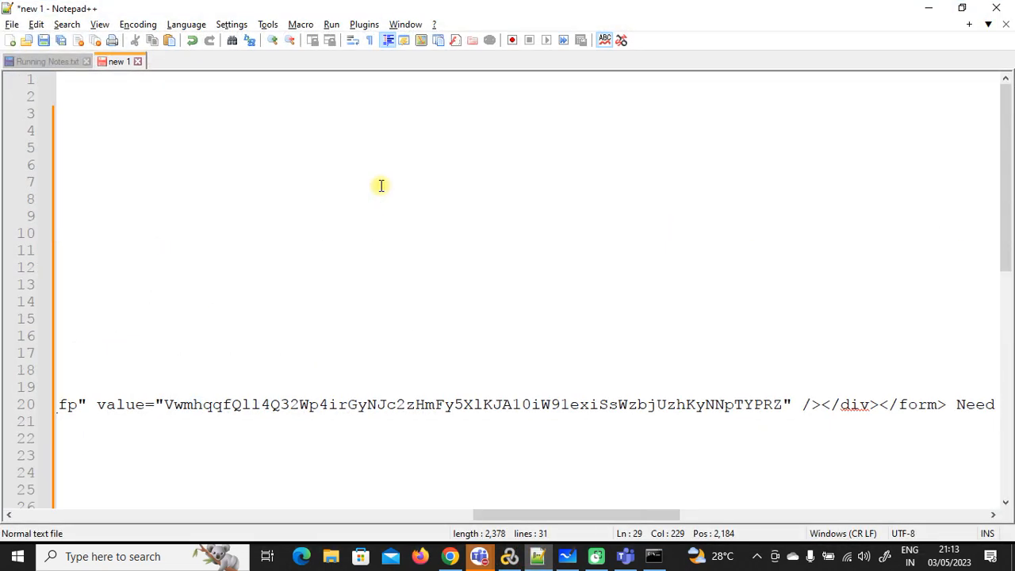
drag(503, 513, 44, 487)
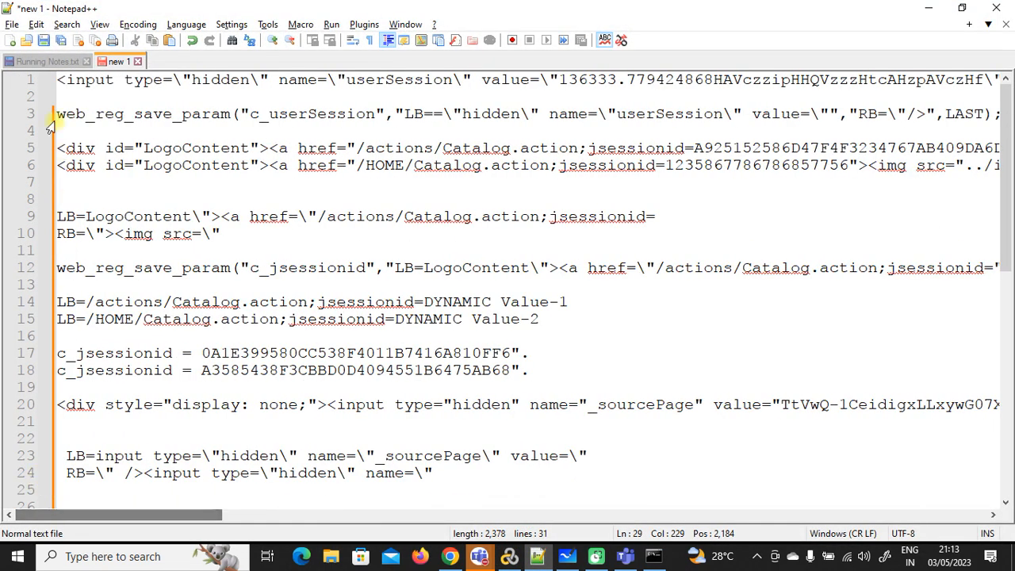
drag(56, 114, 61, 123)
key(ctrl+c)
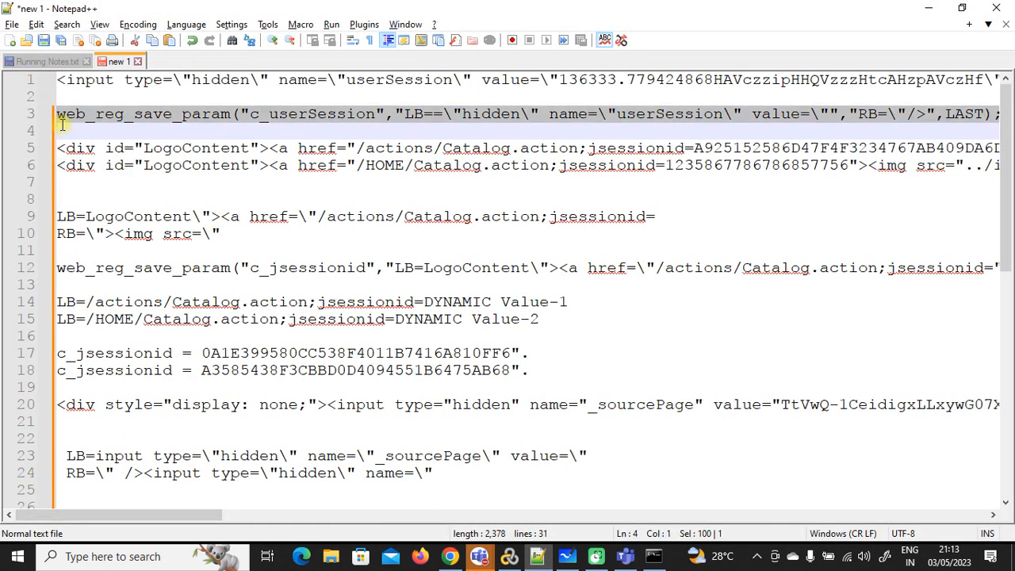
click(509, 556)
scroll(659, 255, up, 7)
scroll(660, 254, up, 6)
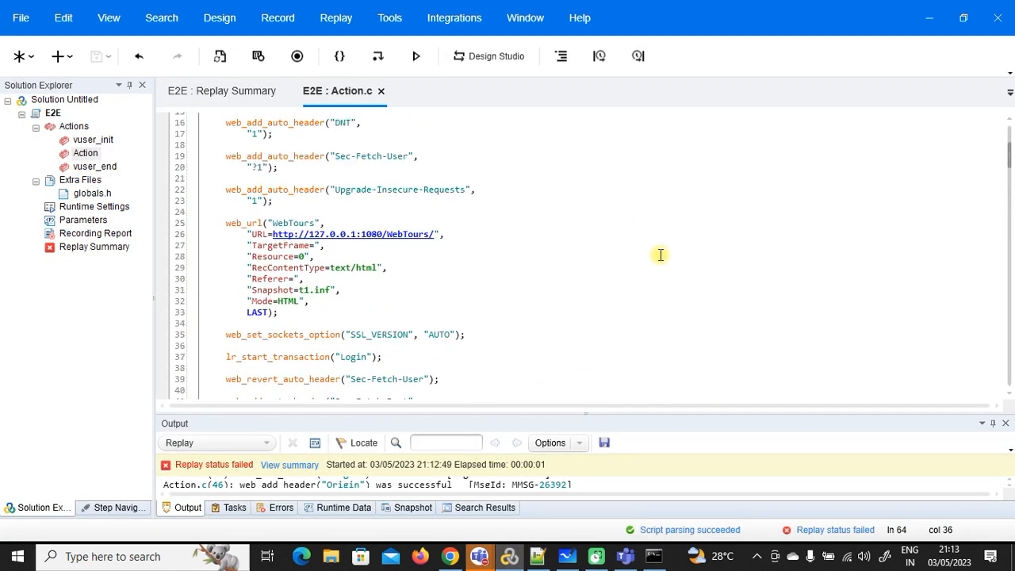
Step: Paste the c_userSession web_reg_save_param after line 23 and save
click(295, 202)
key(Return)
key(Return)
key(ctrl+v)
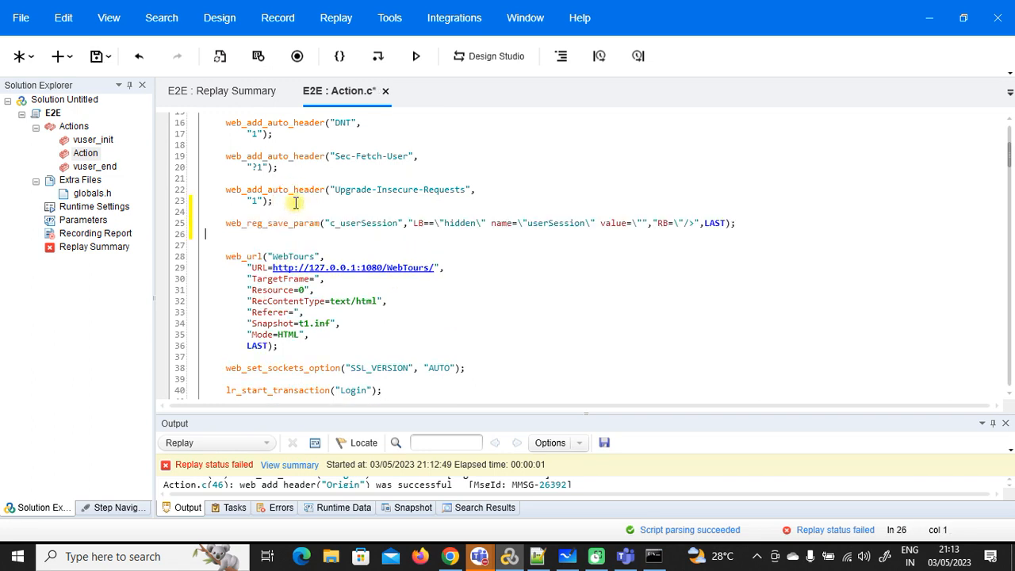
click(96, 56)
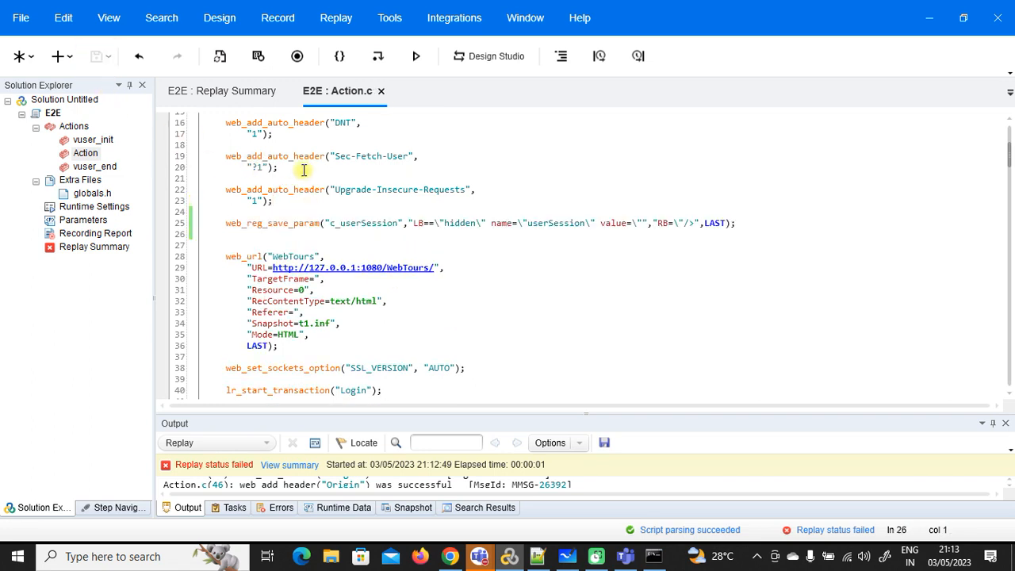
Step: Replace the hard-coded userSession value with {c_userSession}, save, and replay
double_click(364, 223)
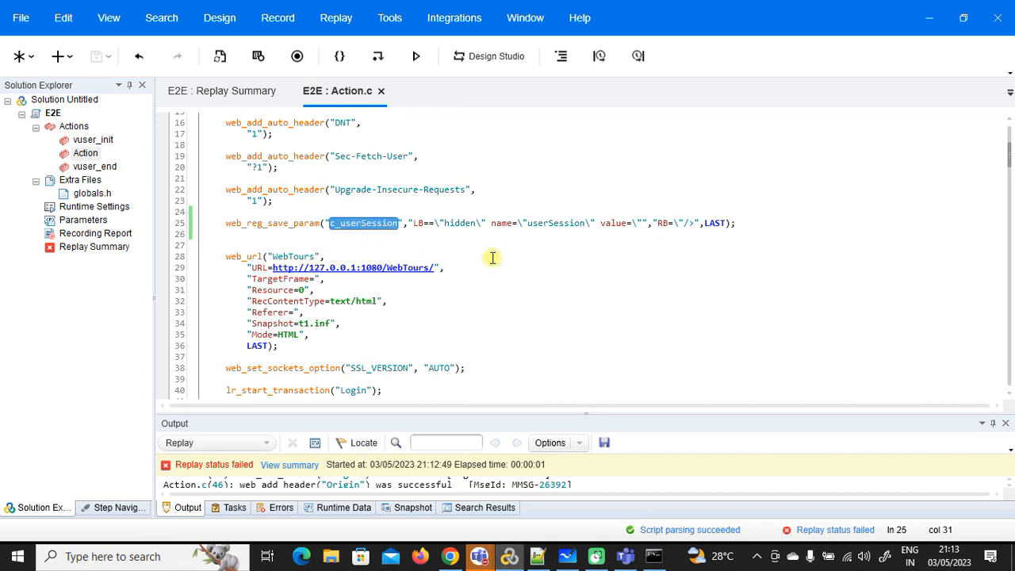
scroll(491, 258, down, 13)
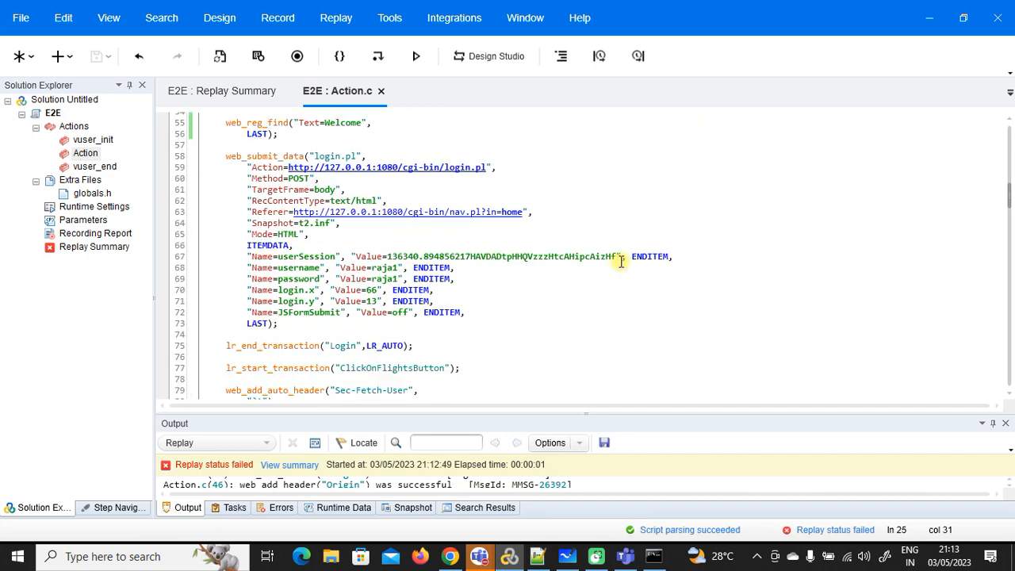
drag(617, 257, 390, 255)
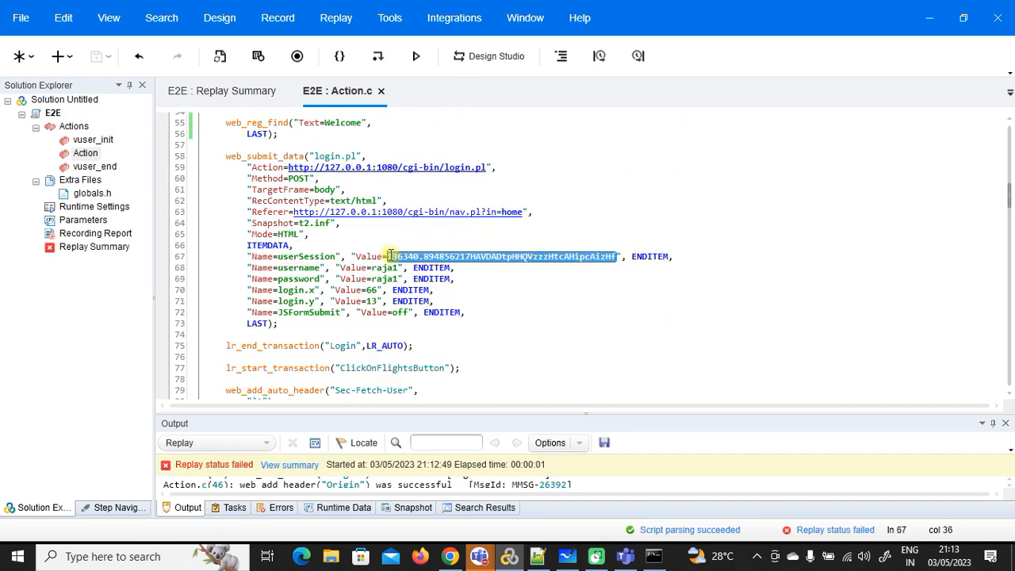
text({})
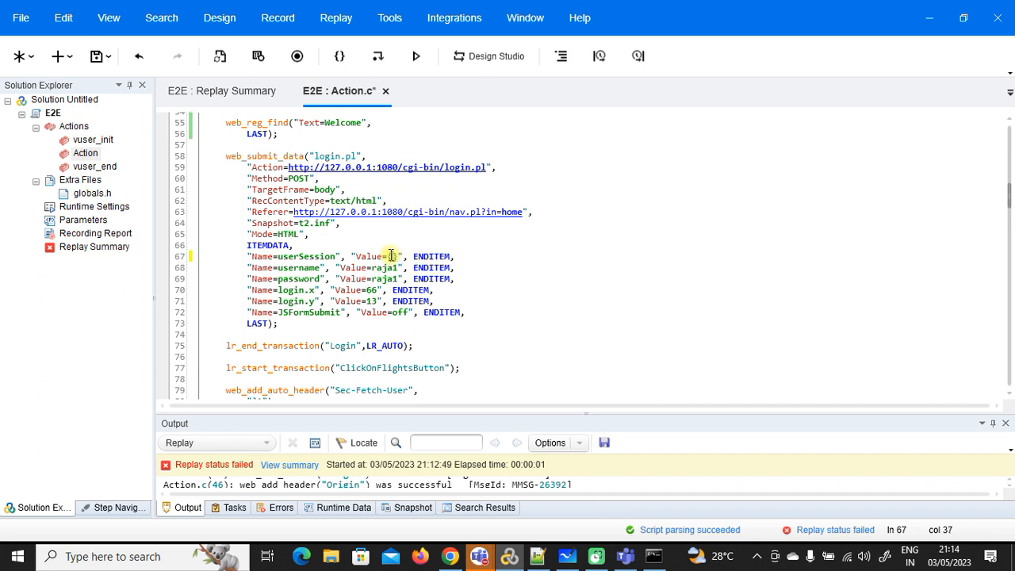
text(c_userSession)
click(96, 56)
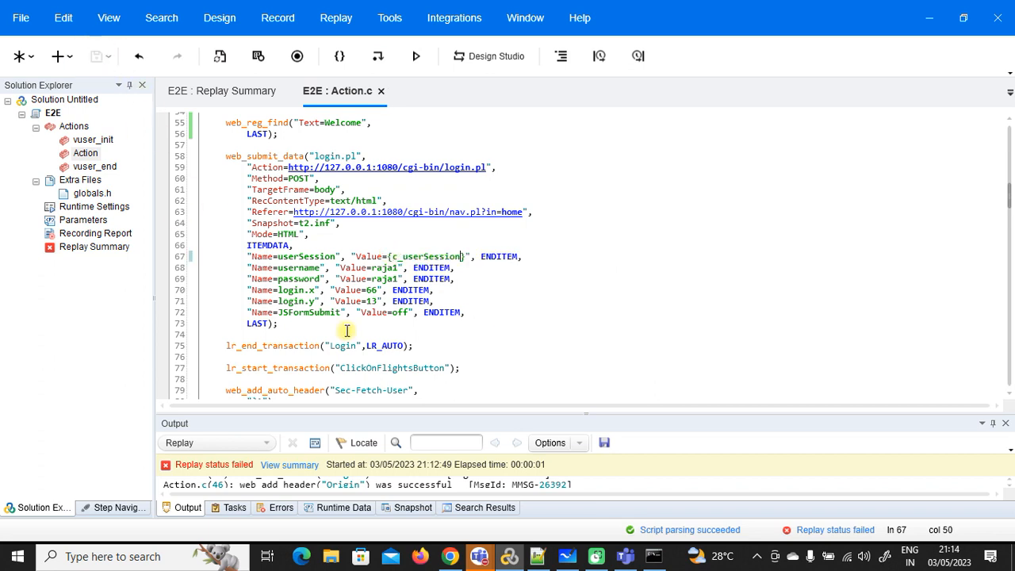
click(416, 56)
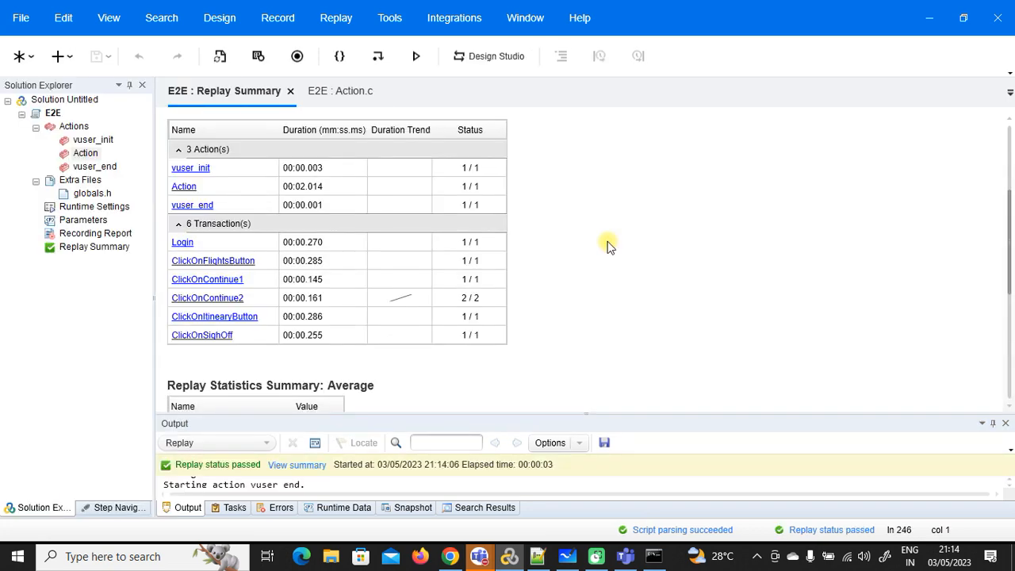
Step: Review the passing results (16.5 average hits, 26347 bytes throughput), then close the Replay Summary
scroll(606, 246, down, 3)
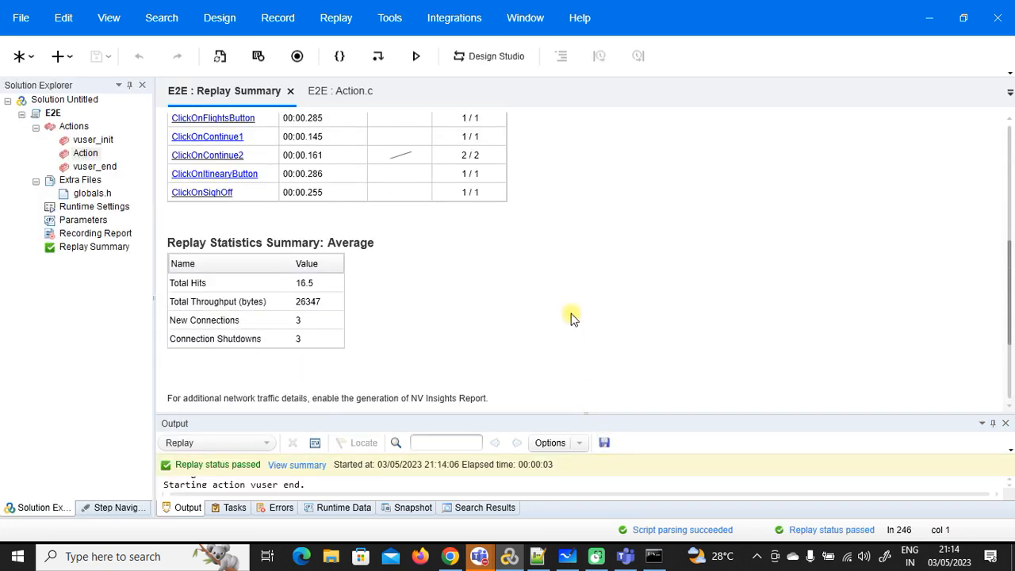
scroll(571, 318, up, 5)
scroll(536, 286, down, 1)
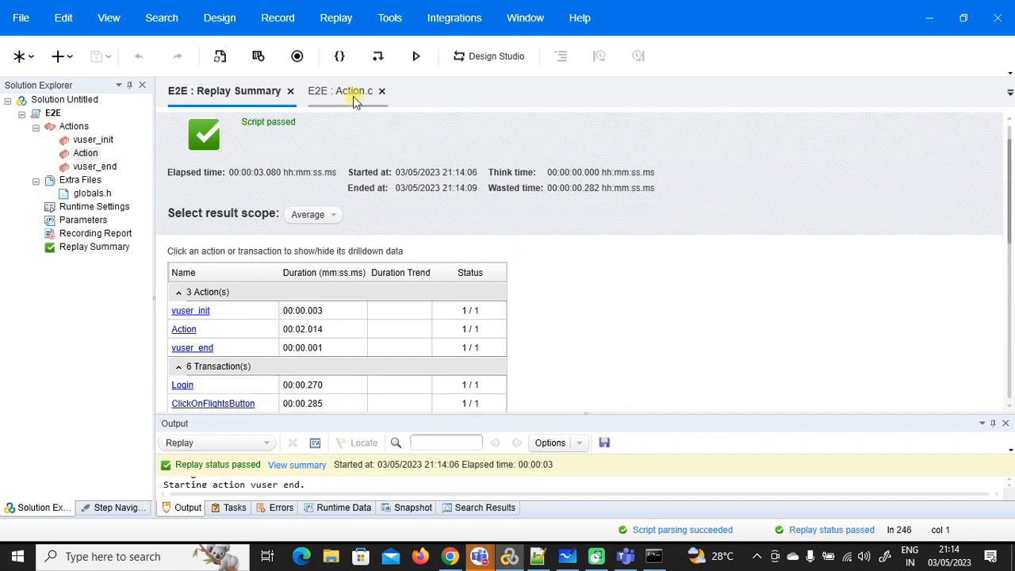
right_click(257, 94)
click(275, 106)
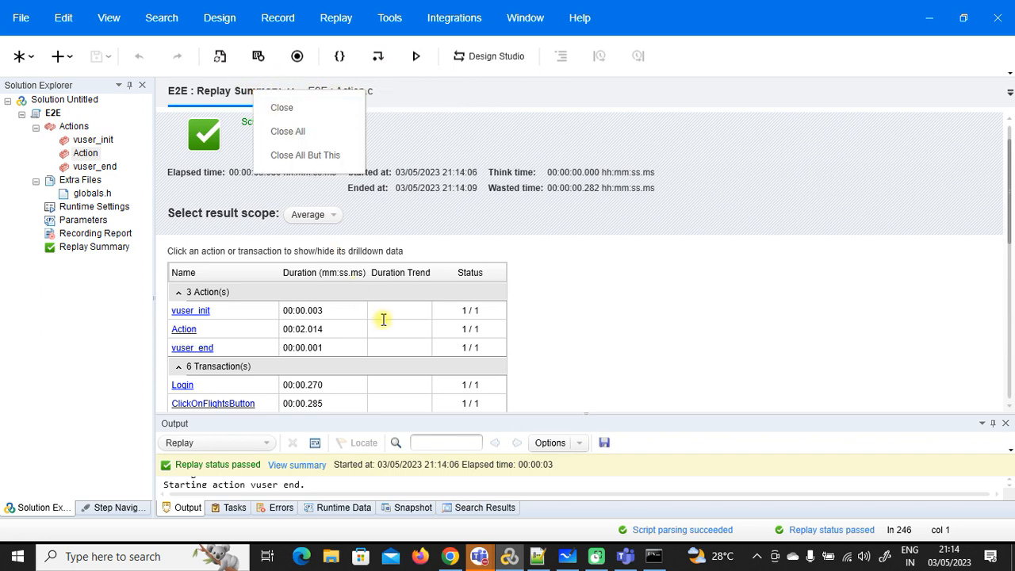
Step: Cancel all booked flights in the Web Tours itinerary, then replay the VuGen script
click(450, 556)
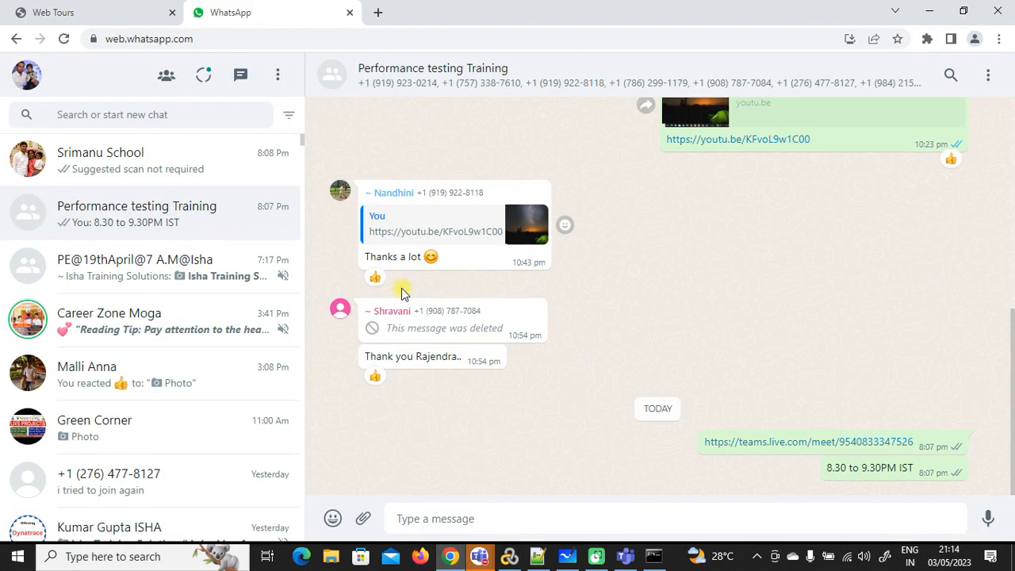
click(109, 9)
click(65, 165)
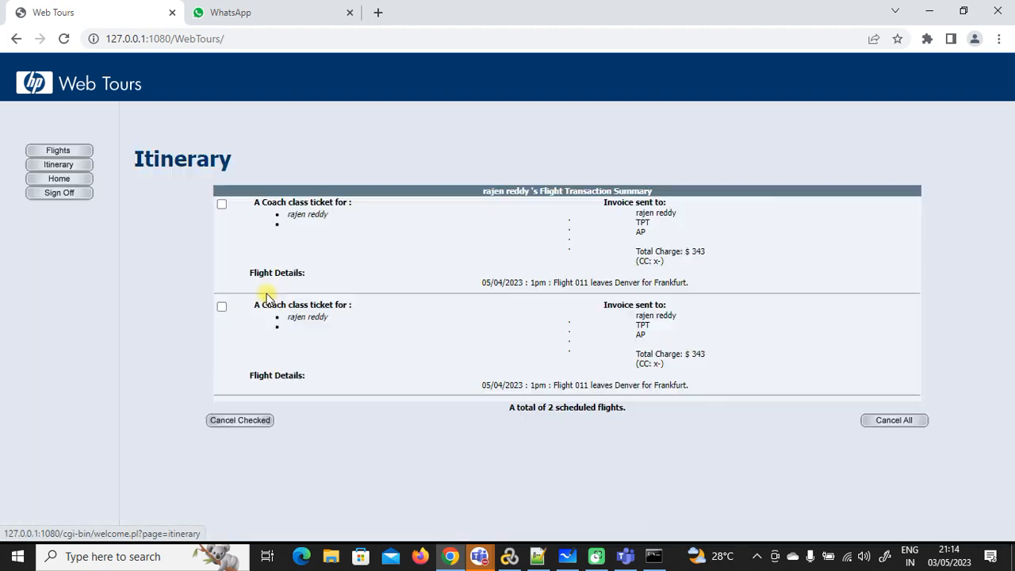
click(910, 421)
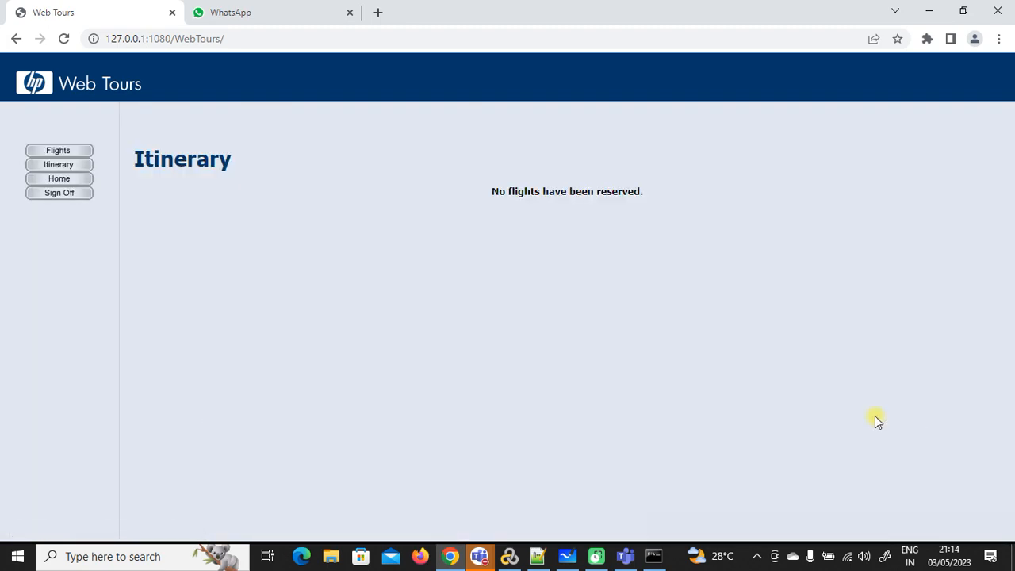
click(510, 555)
click(416, 56)
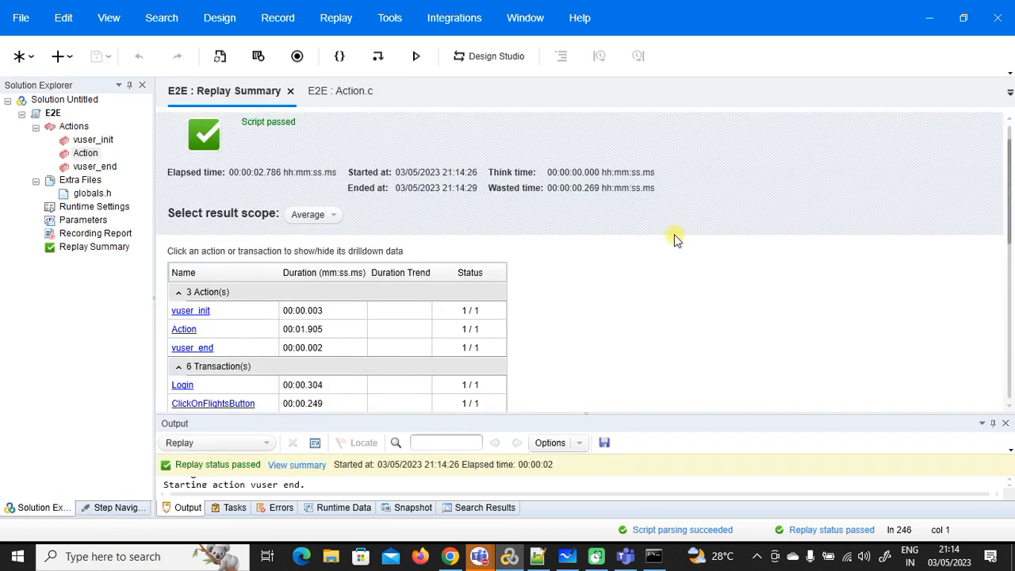
Step: Cancel all newly reserved flights in the Web Tours itinerary and minimize Chrome
scroll(674, 234, down, 1)
scroll(521, 285, up, 2)
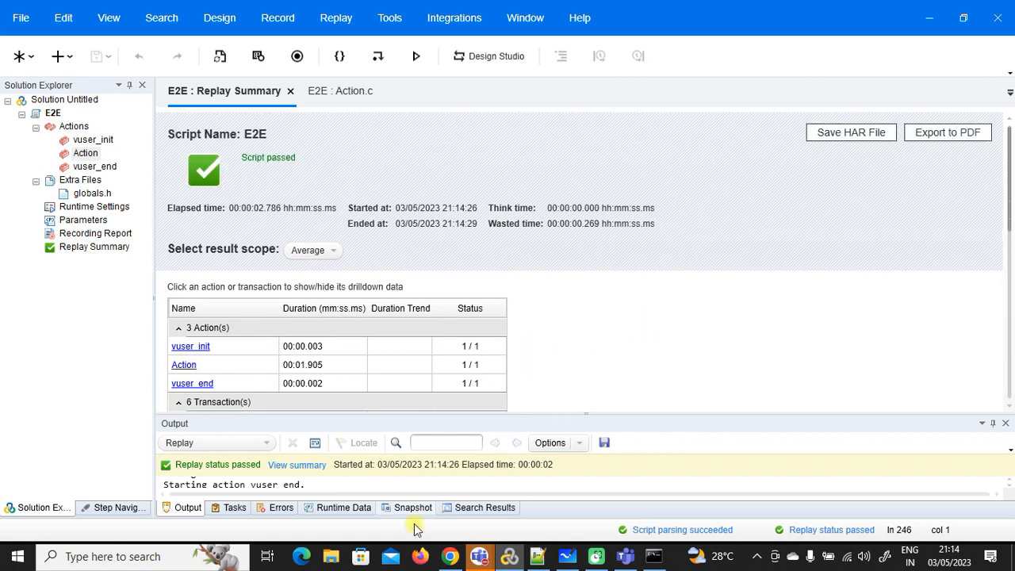
click(450, 556)
click(79, 165)
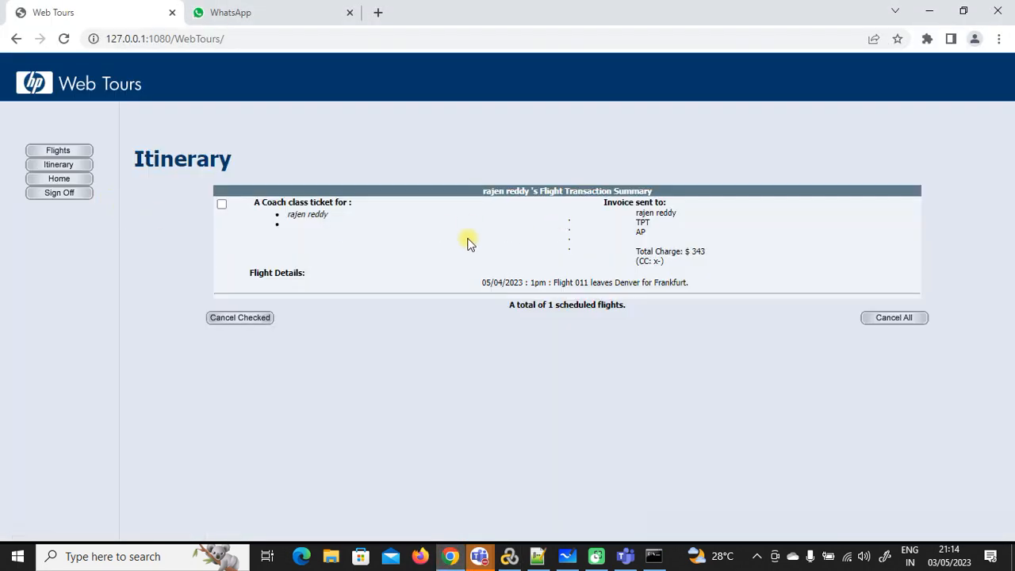
click(888, 318)
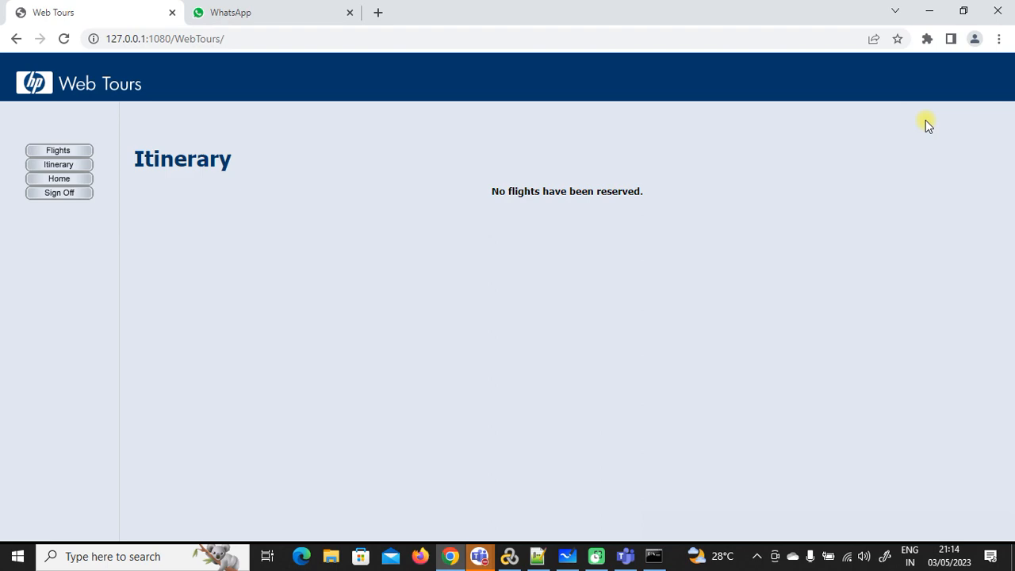
click(929, 11)
Step: Close the Replay Summary tab in VuGen
scroll(332, 260, down, 2)
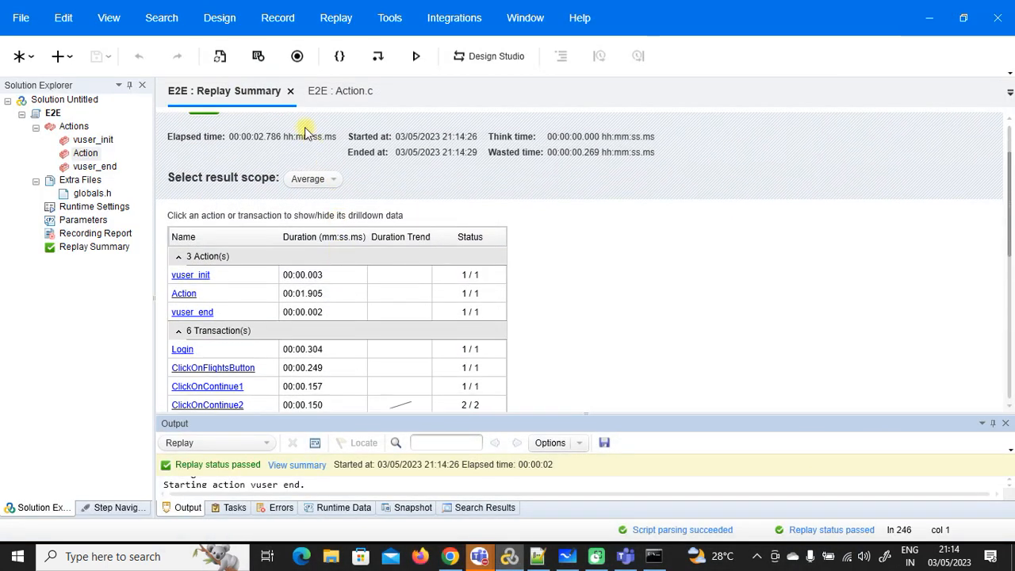
right_click(262, 95)
click(268, 103)
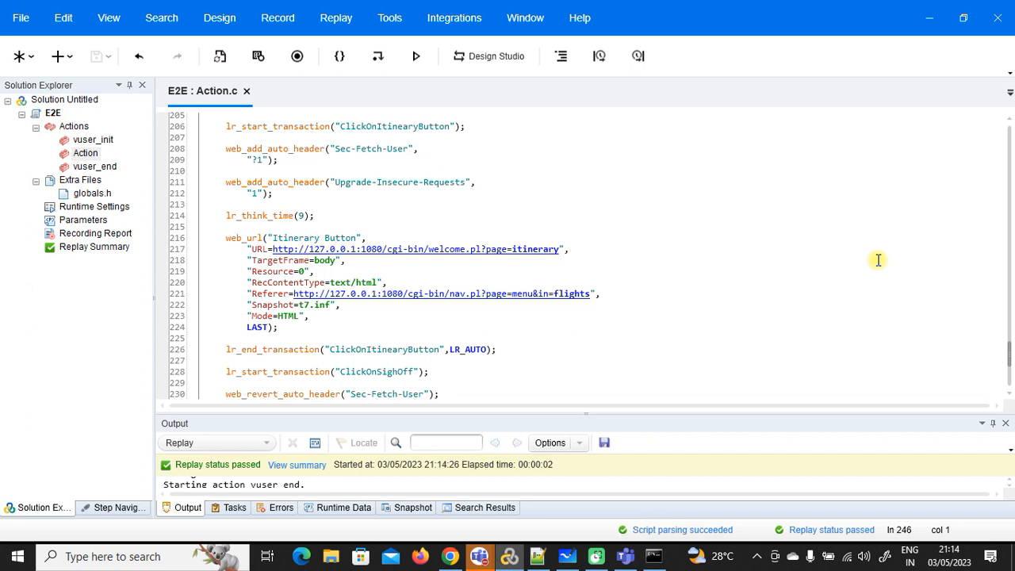
Step: Set pacing to start each new iteration at fixed 10-second intervals and save
double_click(113, 209)
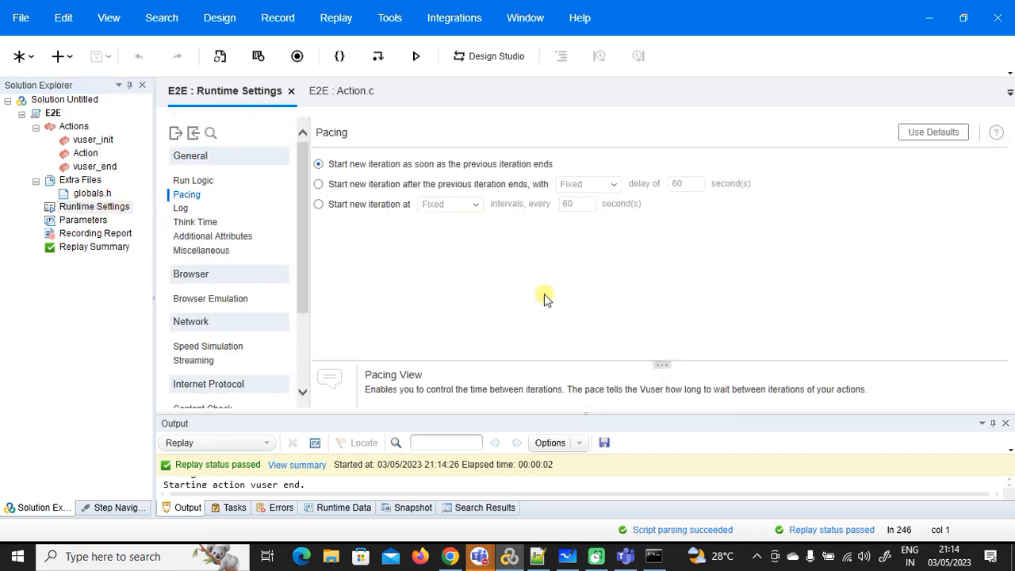
click(197, 182)
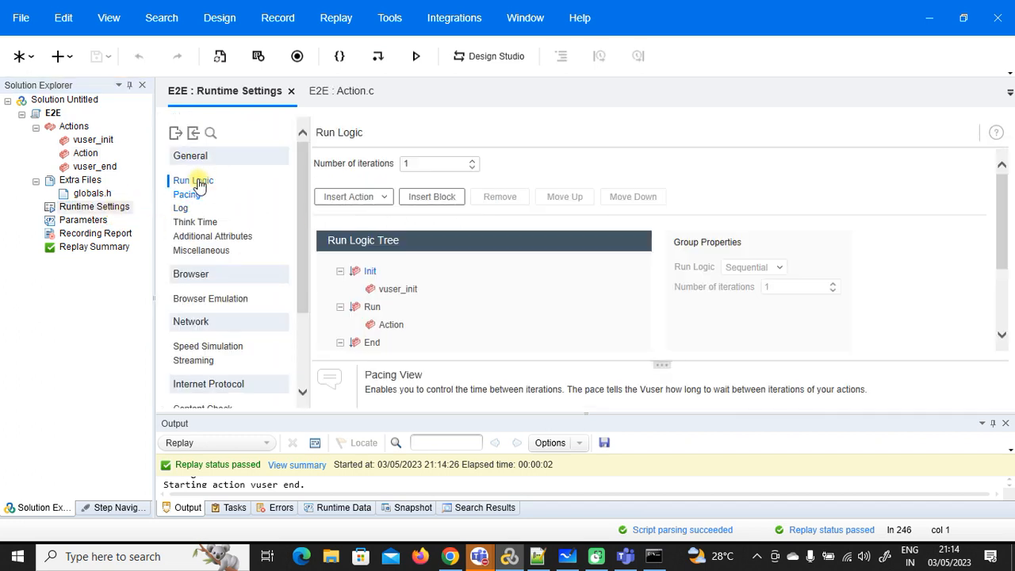
scroll(447, 249, down, 2)
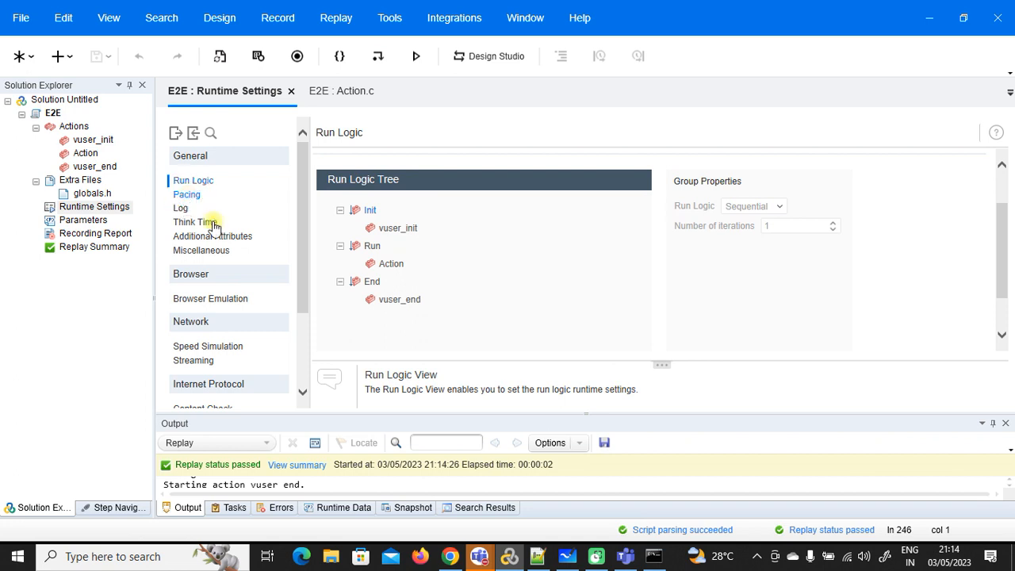
click(189, 196)
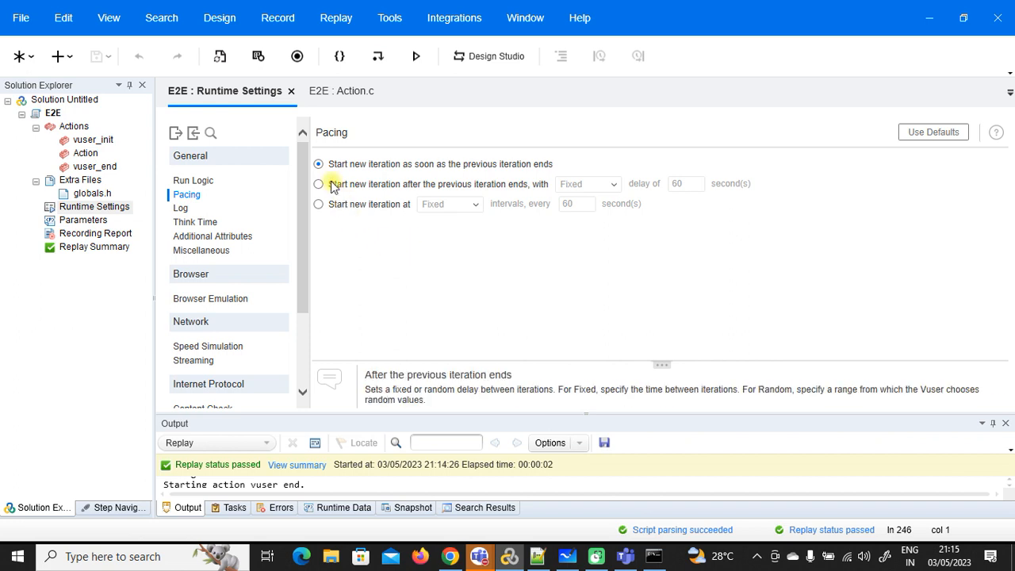
click(318, 204)
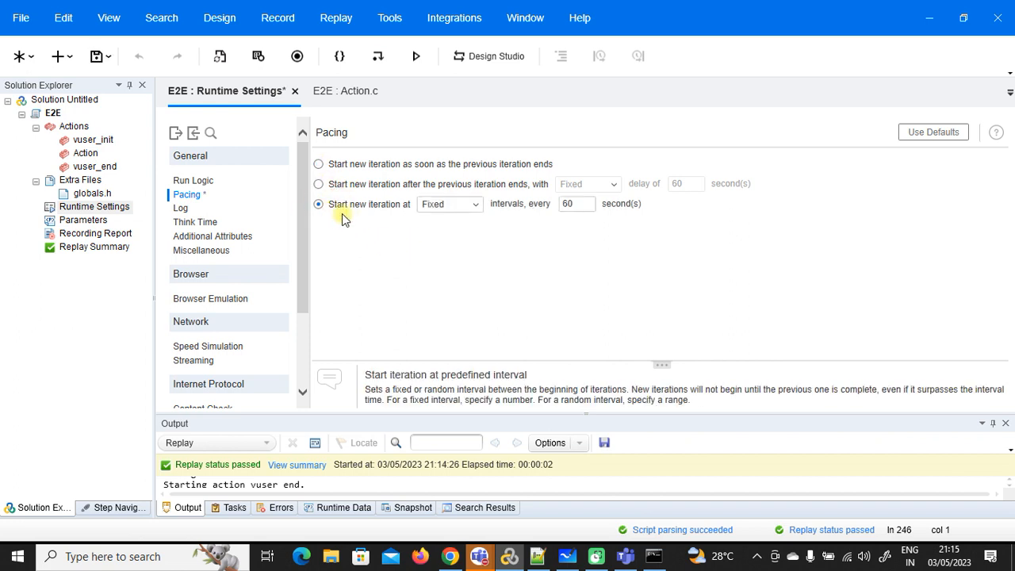
click(465, 203)
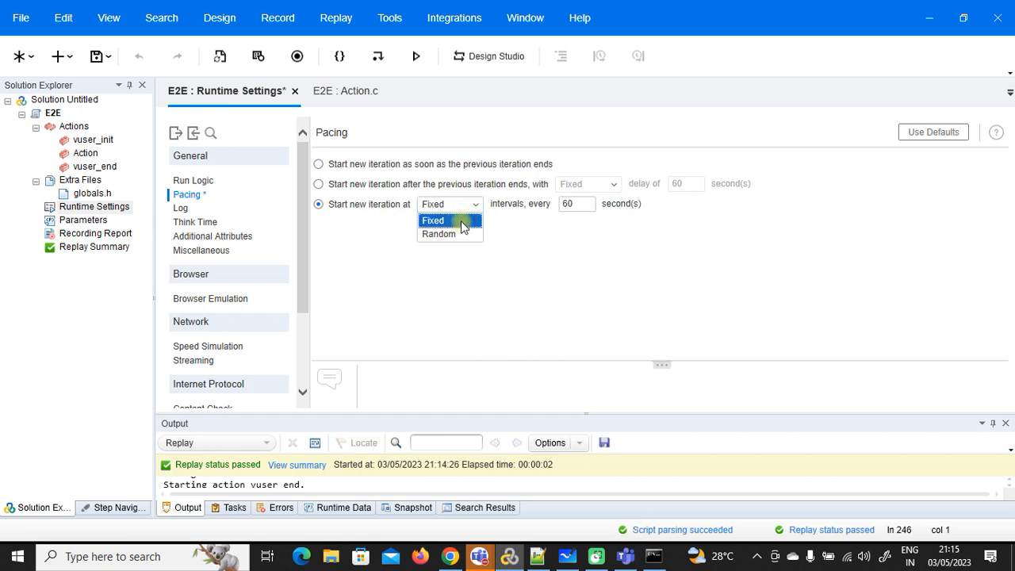
click(463, 222)
double_click(574, 204)
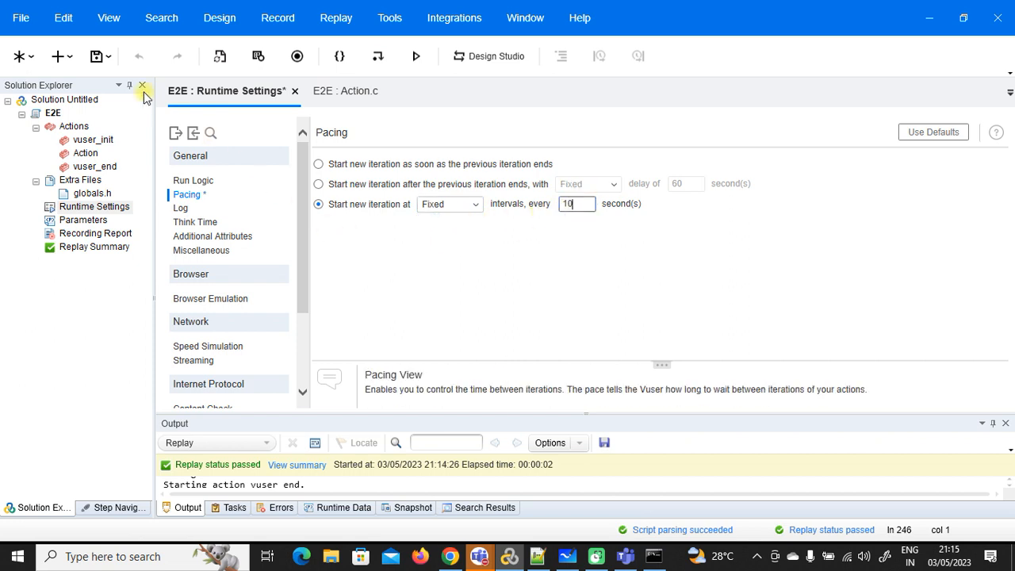
click(96, 56)
Step: Review the Log settings, keeping the standard log detail level
click(182, 208)
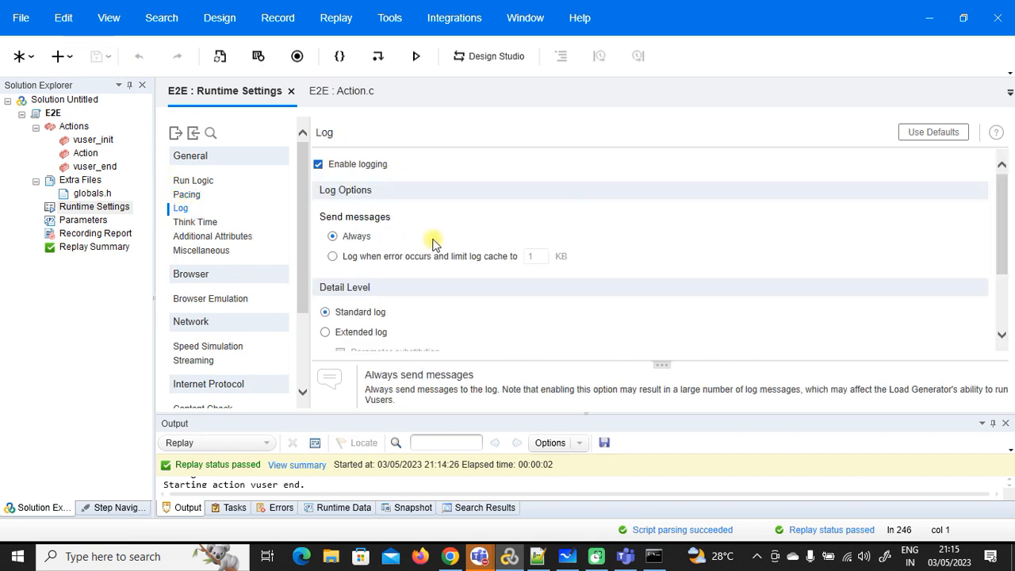
scroll(570, 239, down, 1)
click(338, 253)
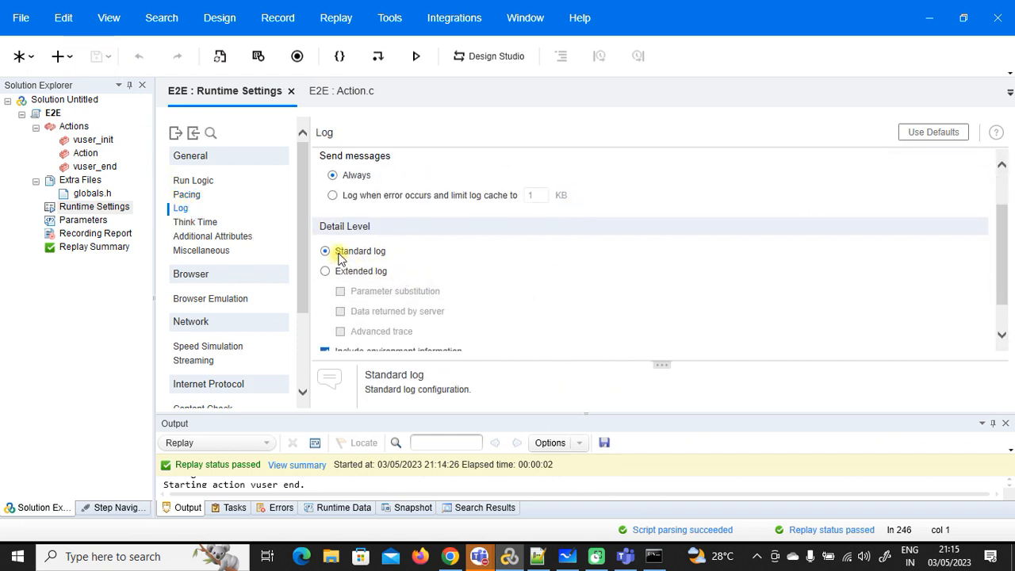
scroll(373, 258, down, 1)
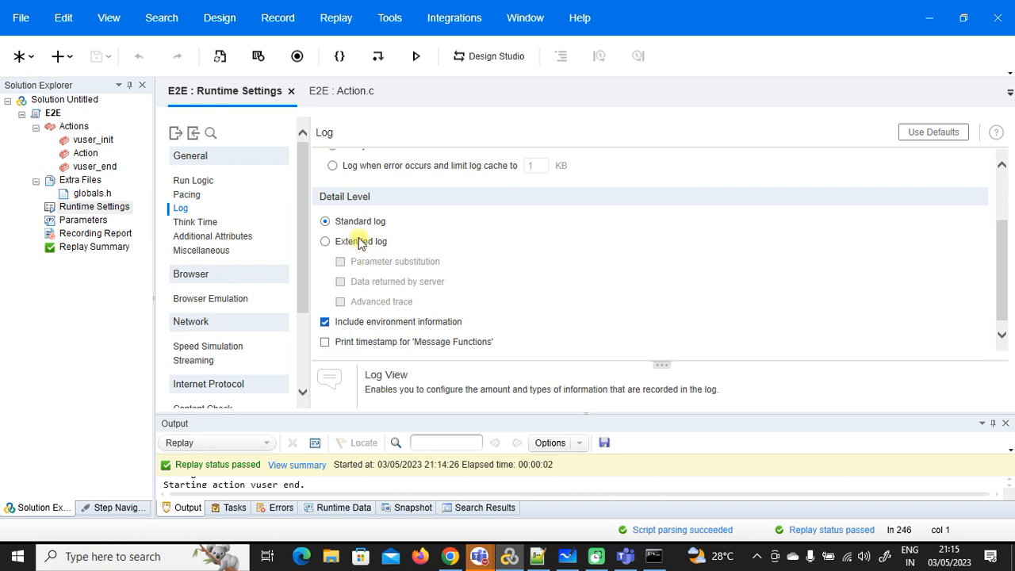
click(207, 221)
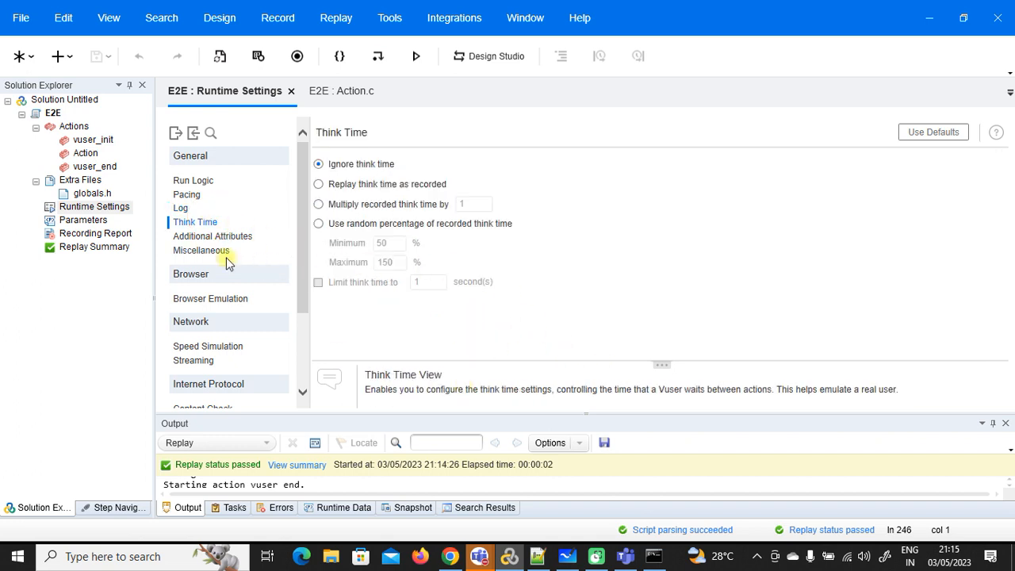
Step: Inspect the lr_think_time call on line 214 of Action.c
click(353, 93)
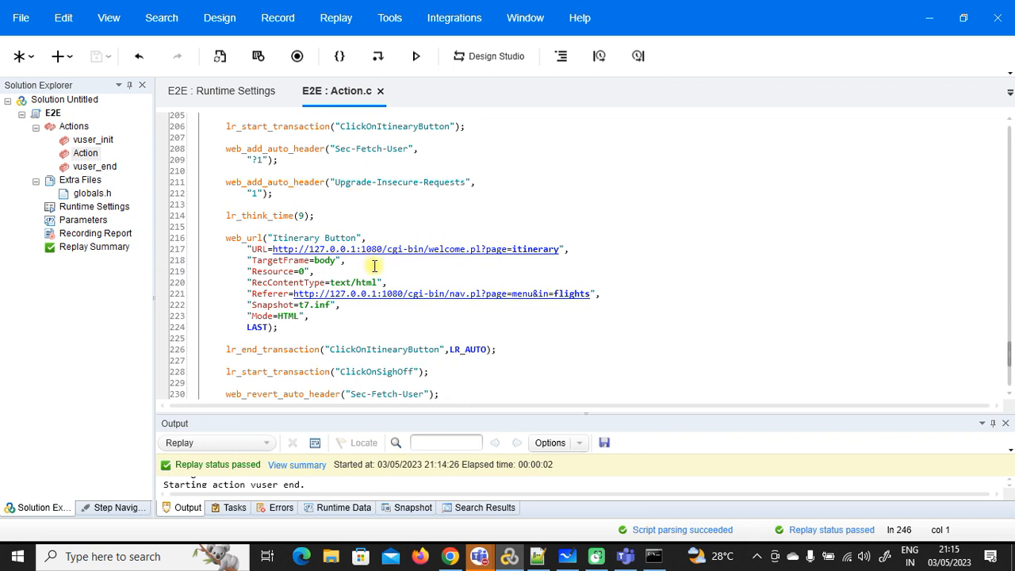
click(226, 217)
drag(226, 218, 292, 216)
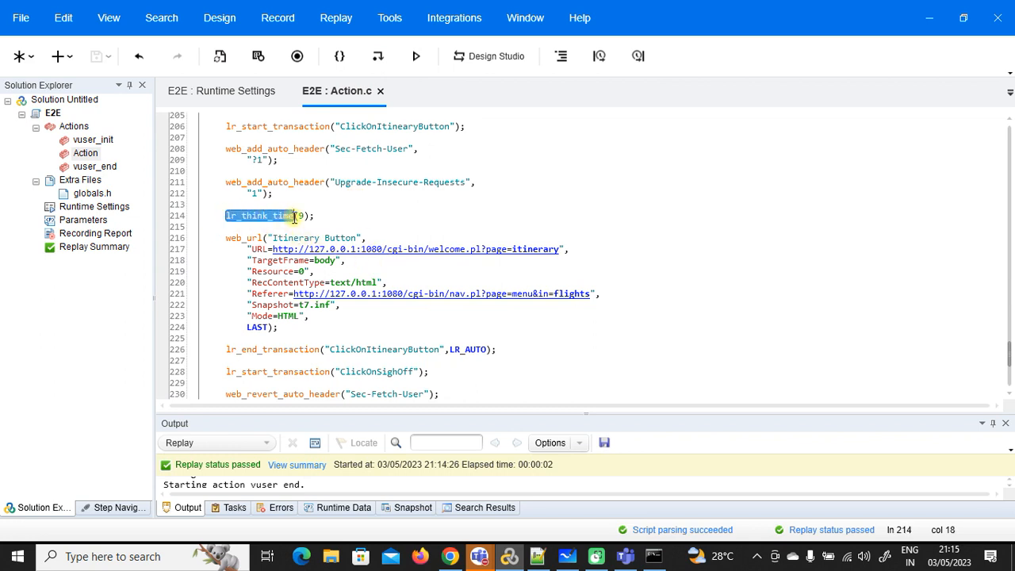
click(294, 217)
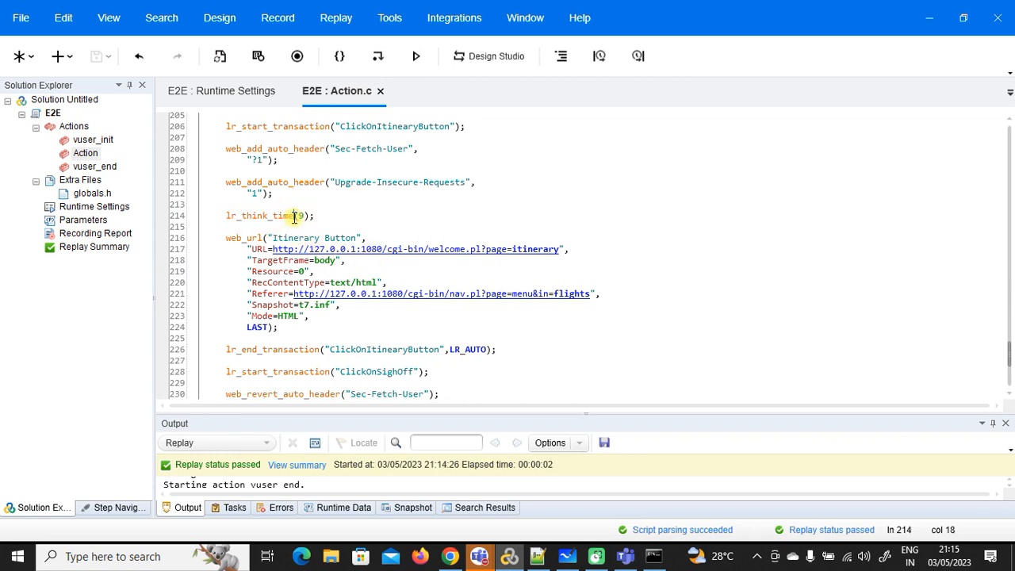
click(229, 93)
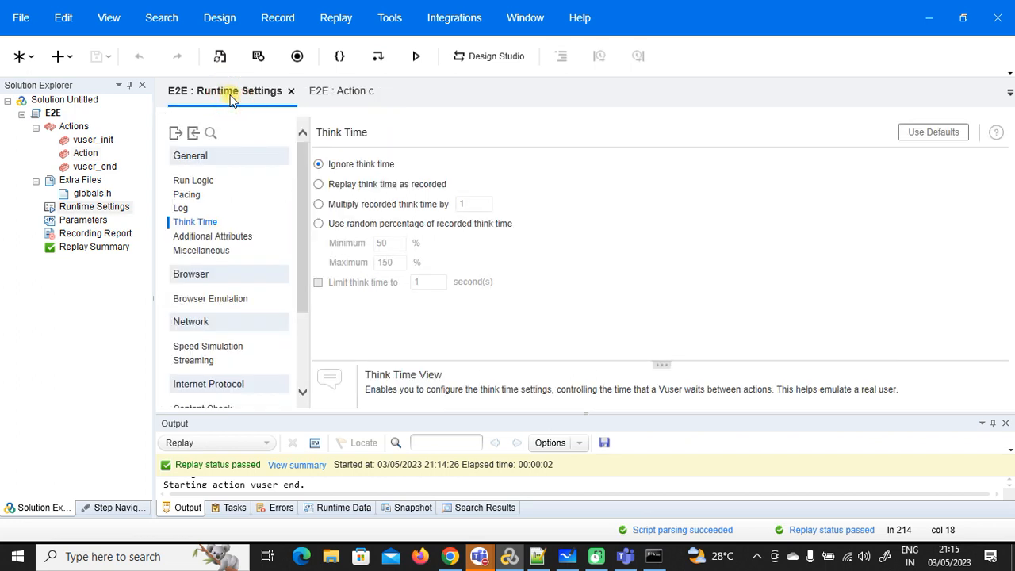
Step: Use a random percentage of recorded think time, limited to 5 seconds, and save
click(317, 283)
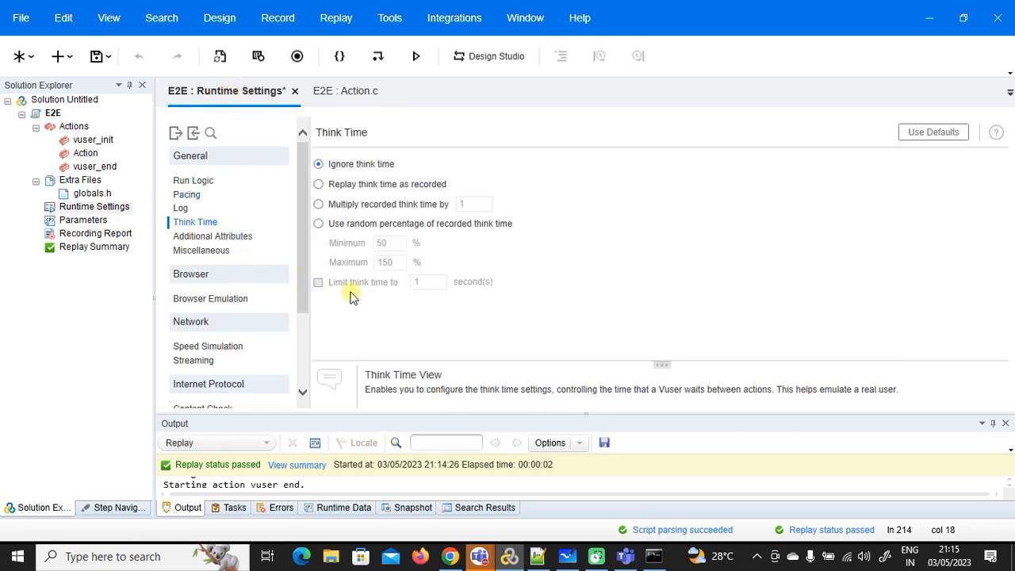
click(319, 224)
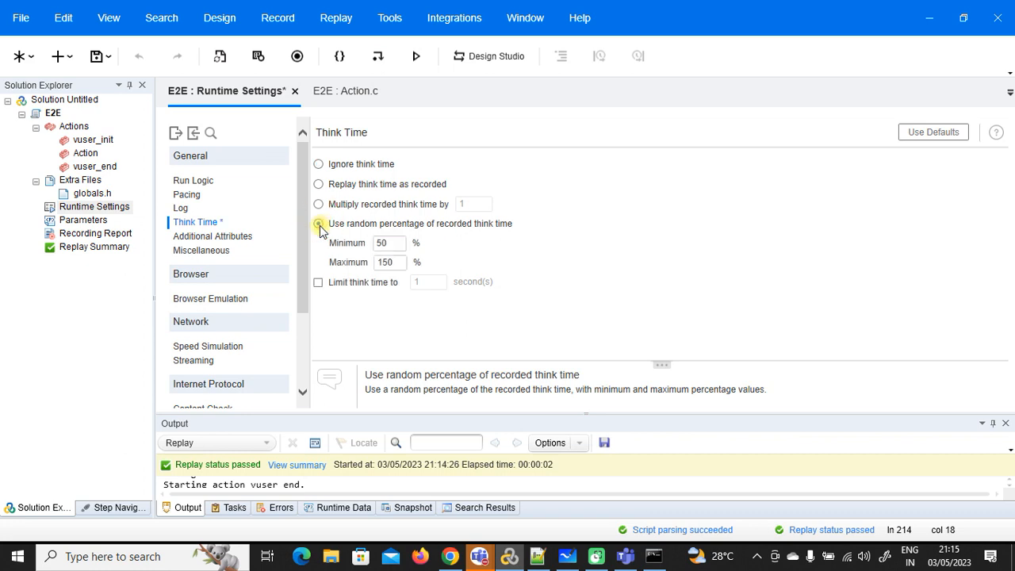
click(318, 283)
click(424, 282)
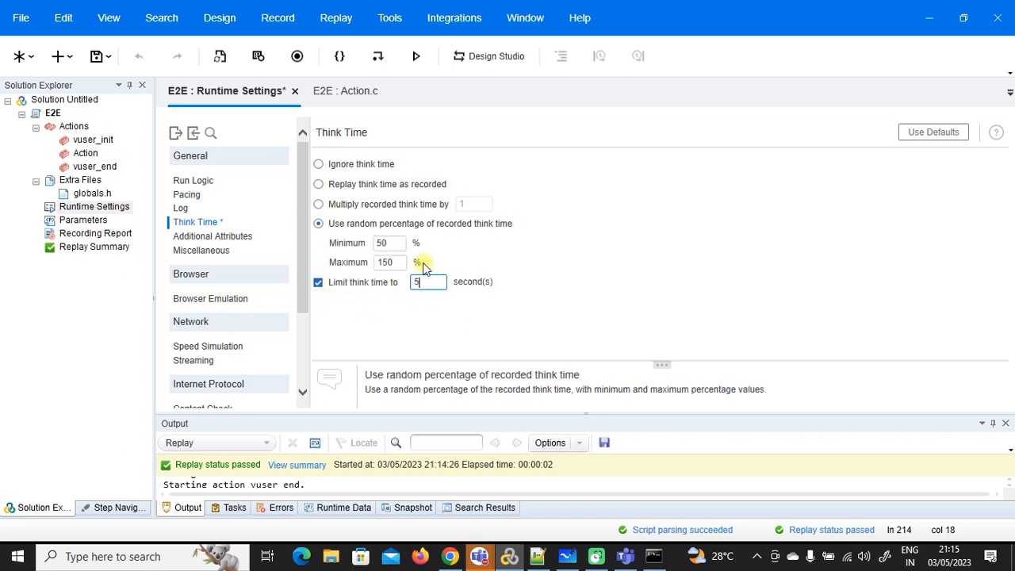
click(96, 56)
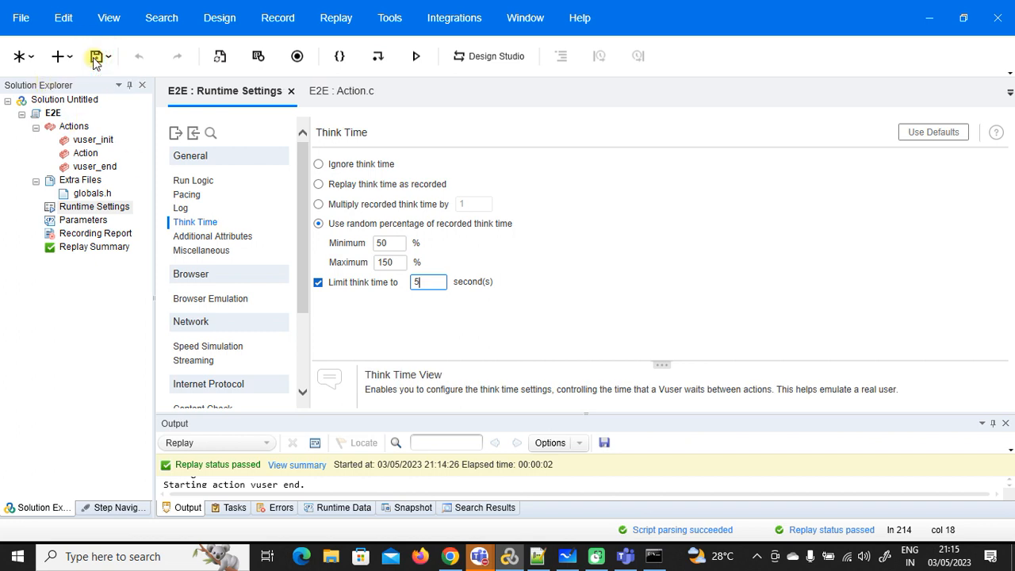
click(206, 236)
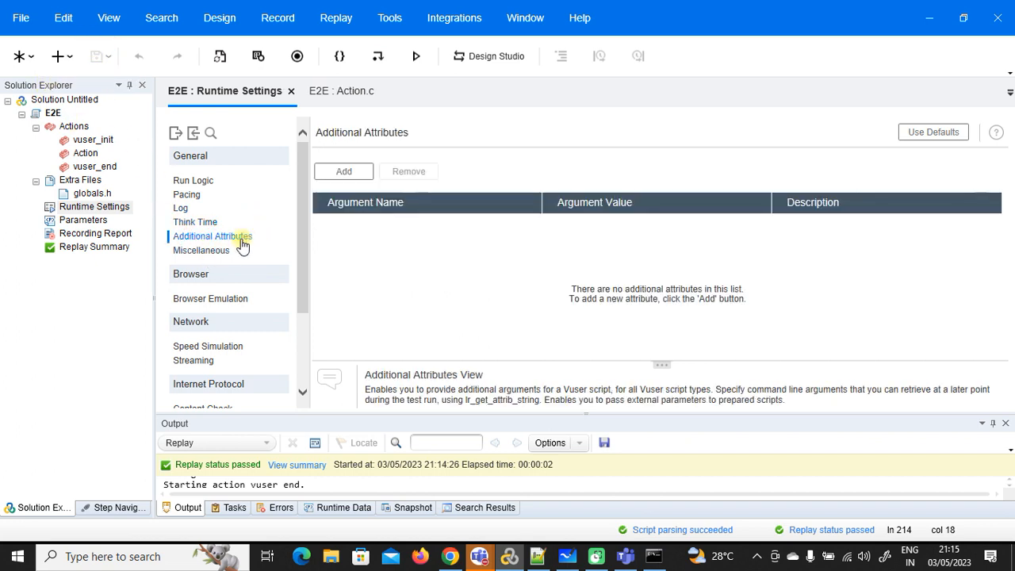
Step: Turn off 'Define each action as a transaction' in Miscellaneous settings and save
click(216, 251)
scroll(249, 256, down, 2)
scroll(396, 263, down, 1)
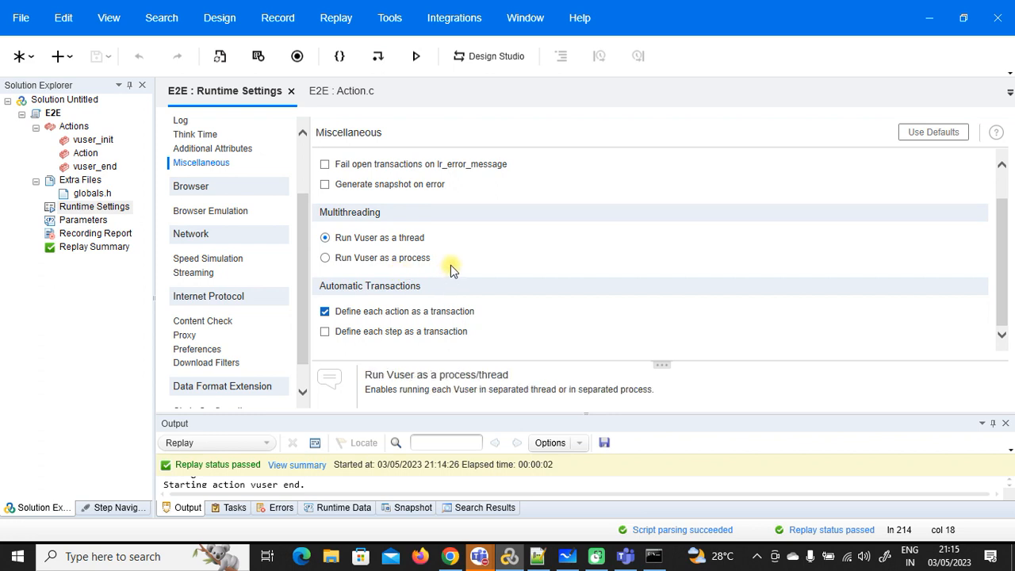
click(324, 311)
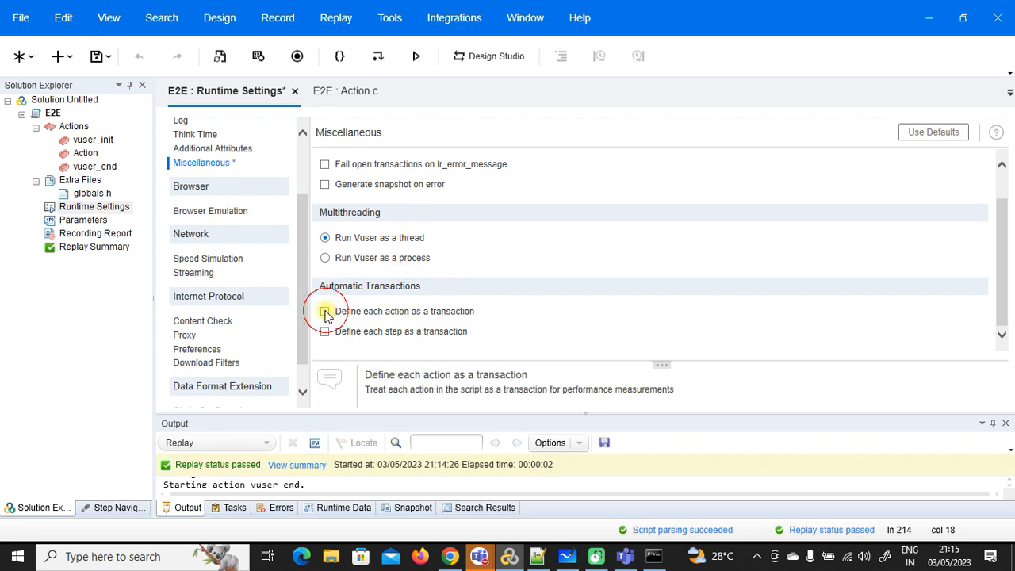
click(97, 56)
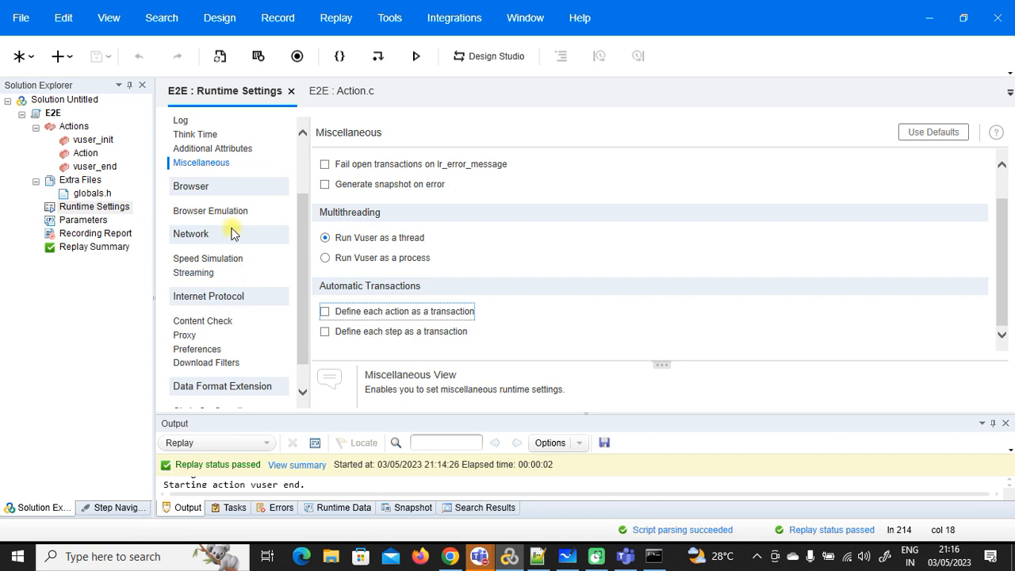
Step: Close the Runtime Settings view and scroll Action.c back to the top
scroll(231, 222, up, 2)
scroll(230, 220, down, 3)
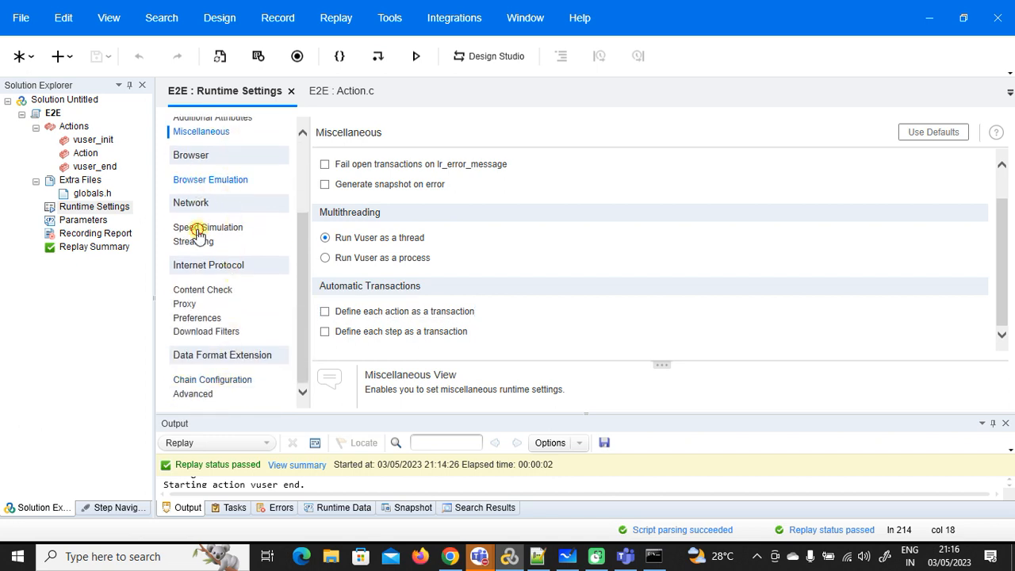
click(199, 230)
click(199, 245)
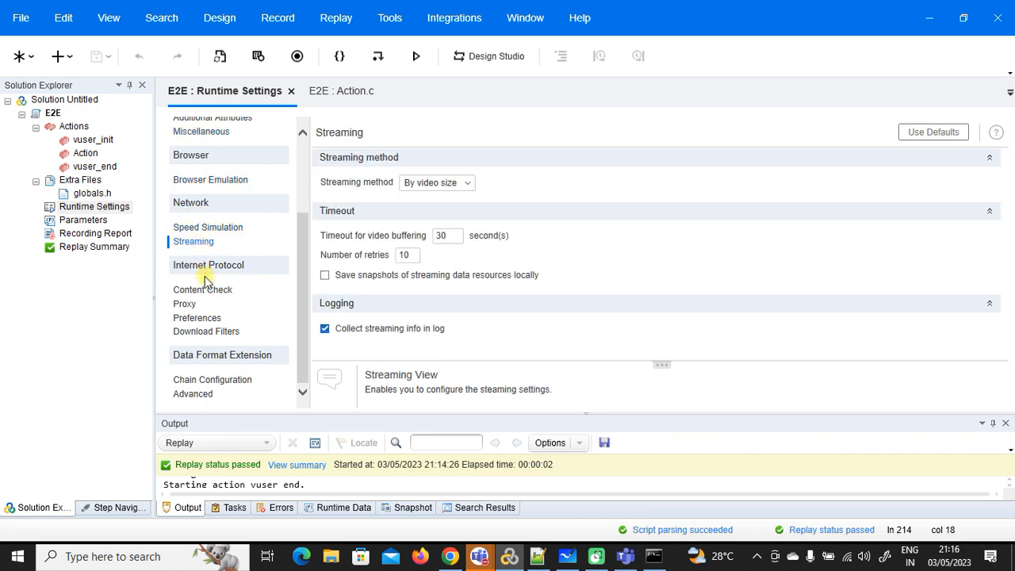
right_click(269, 91)
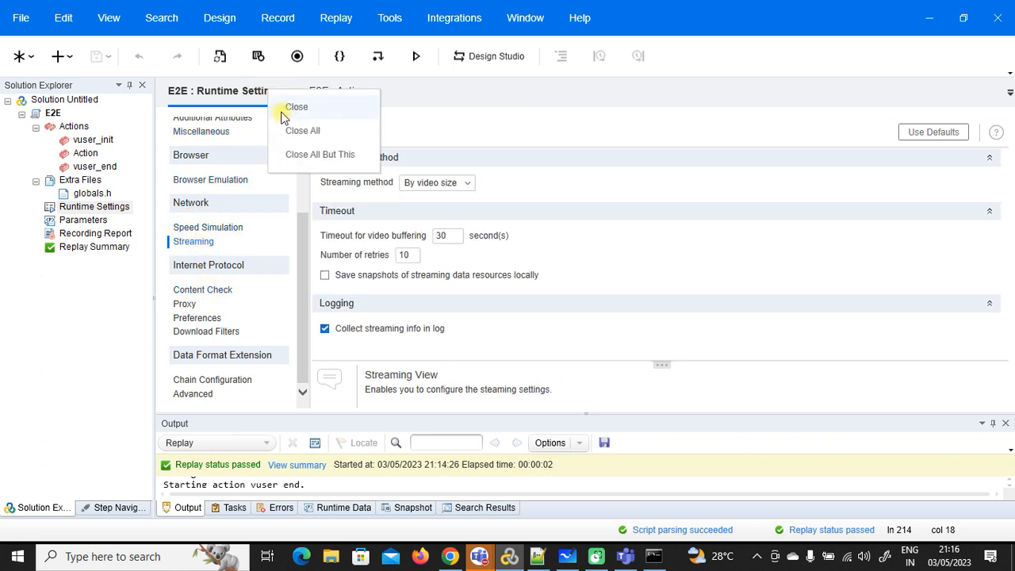
click(287, 105)
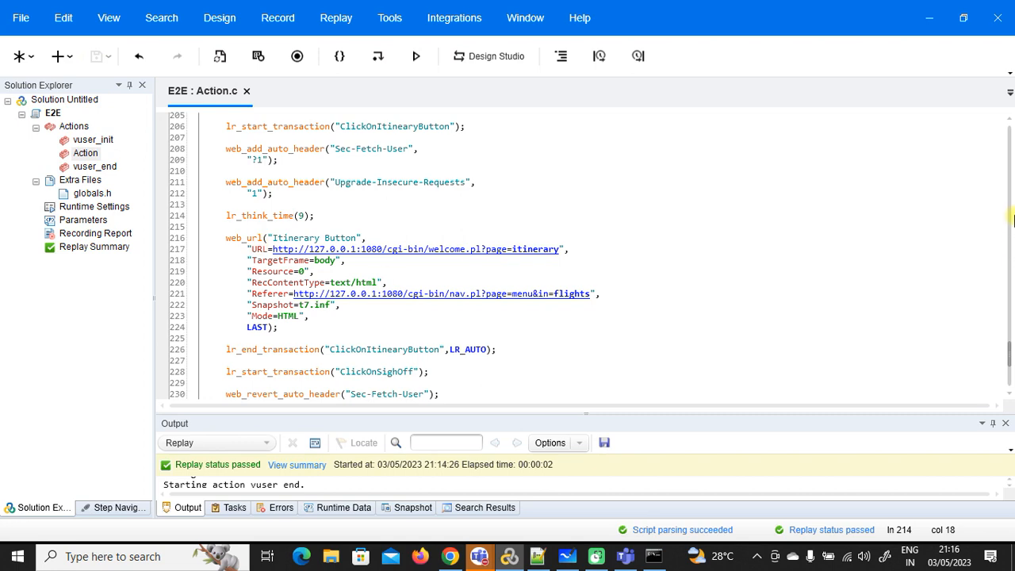
drag(1010, 353, 1008, 150)
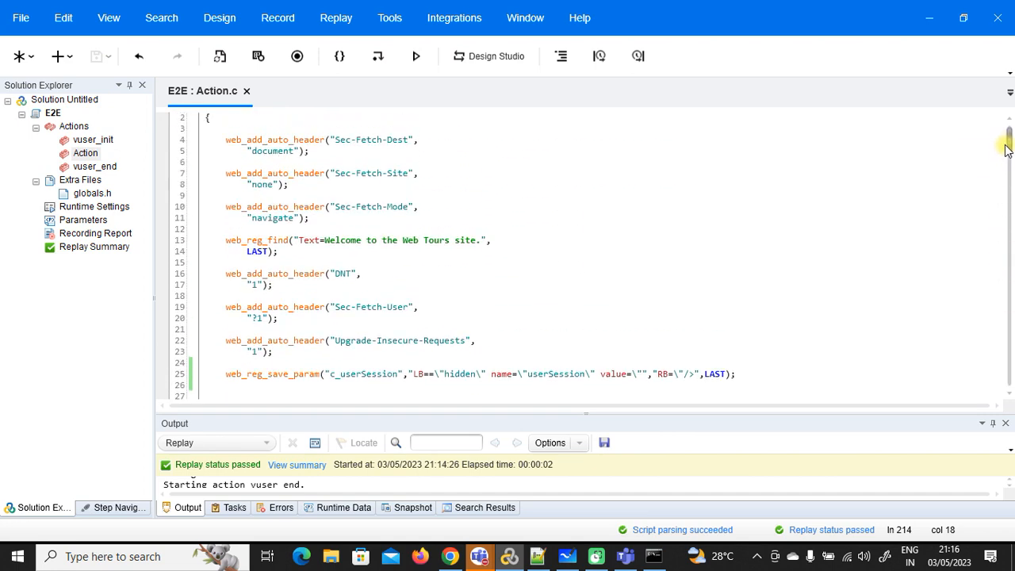
Step: Use Integrations > Create Controller Scenario to make a manual scenario with 10 Vusers
click(444, 20)
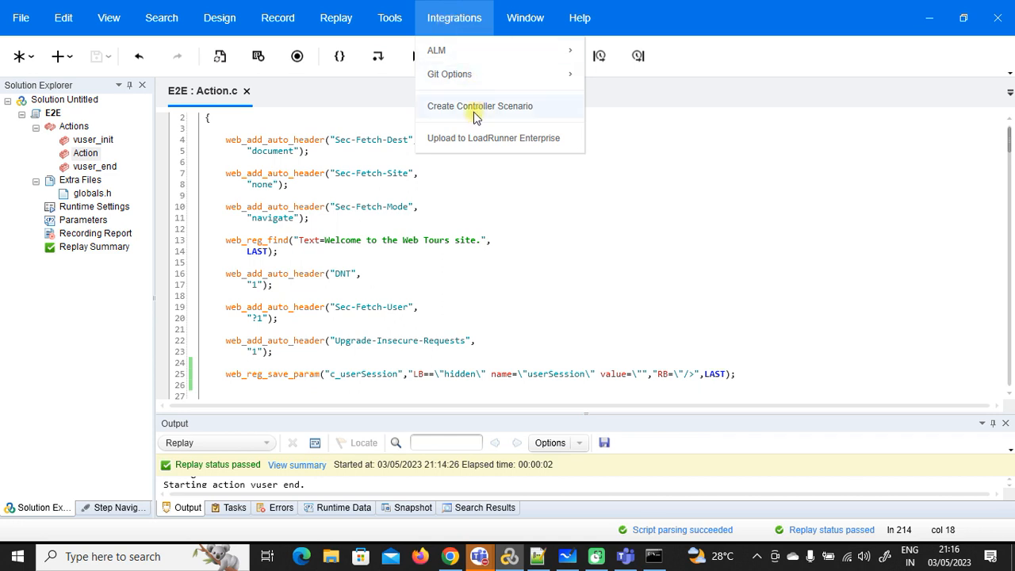
click(500, 115)
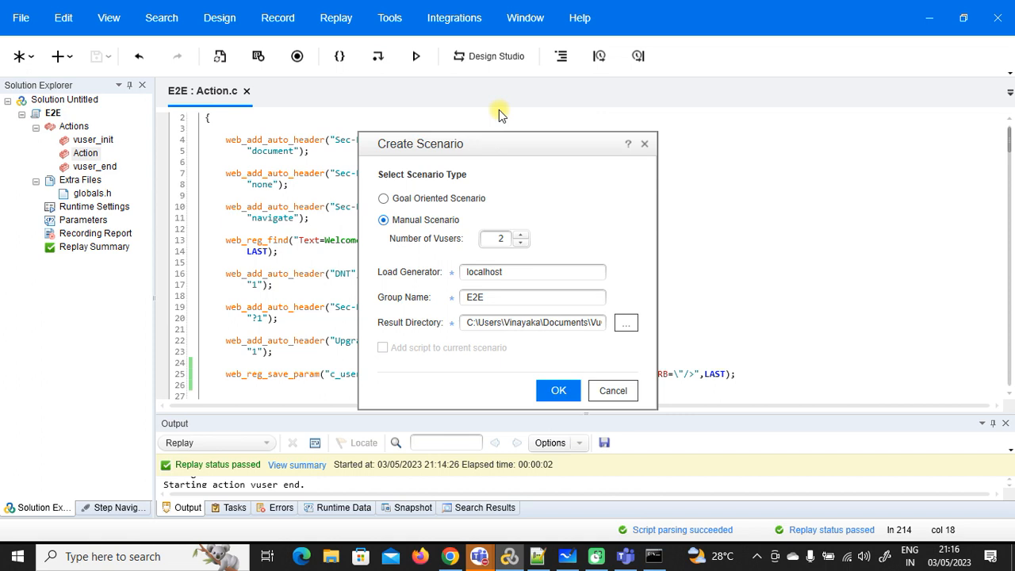
click(612, 390)
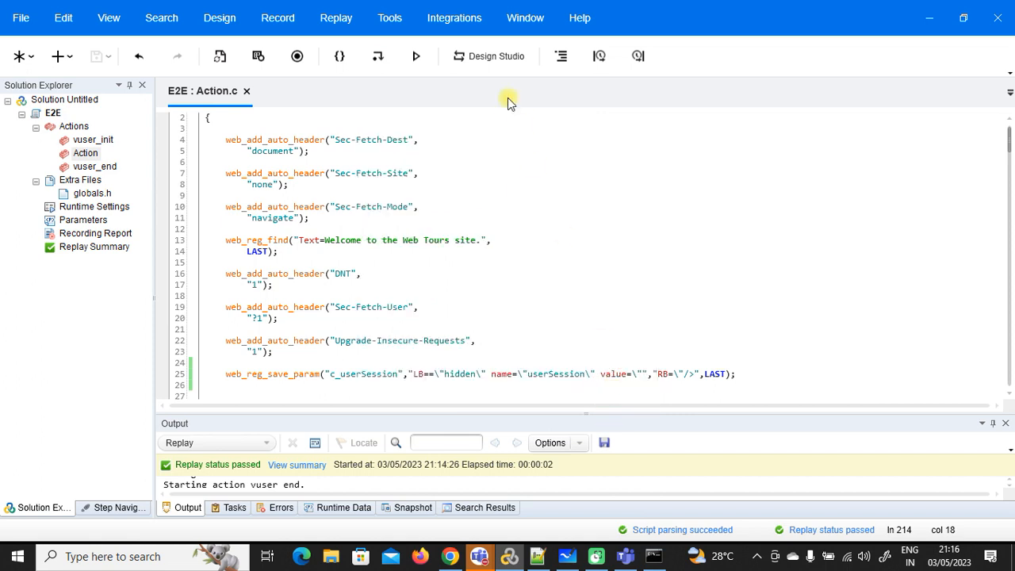
click(457, 19)
click(481, 106)
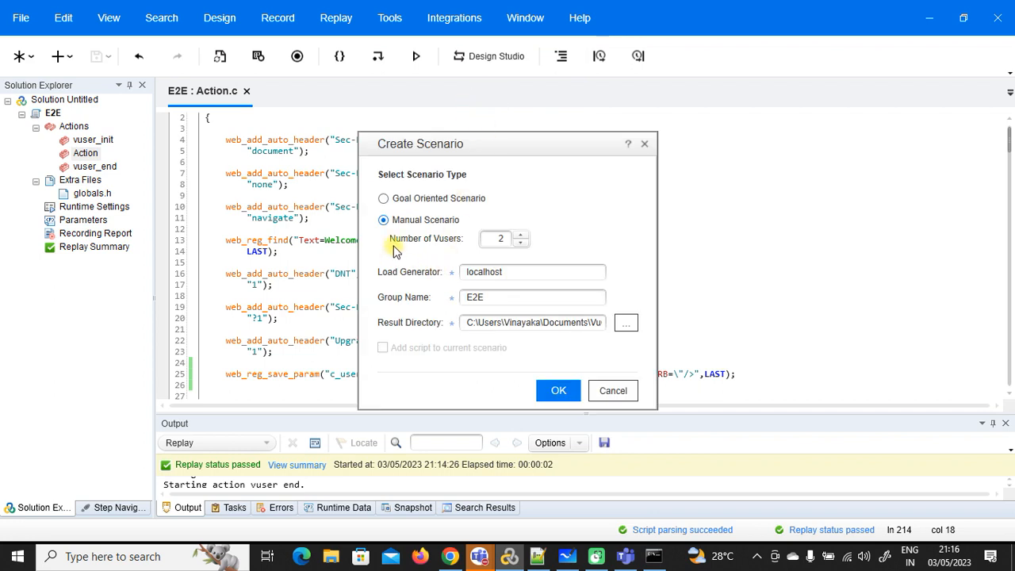
double_click(502, 240)
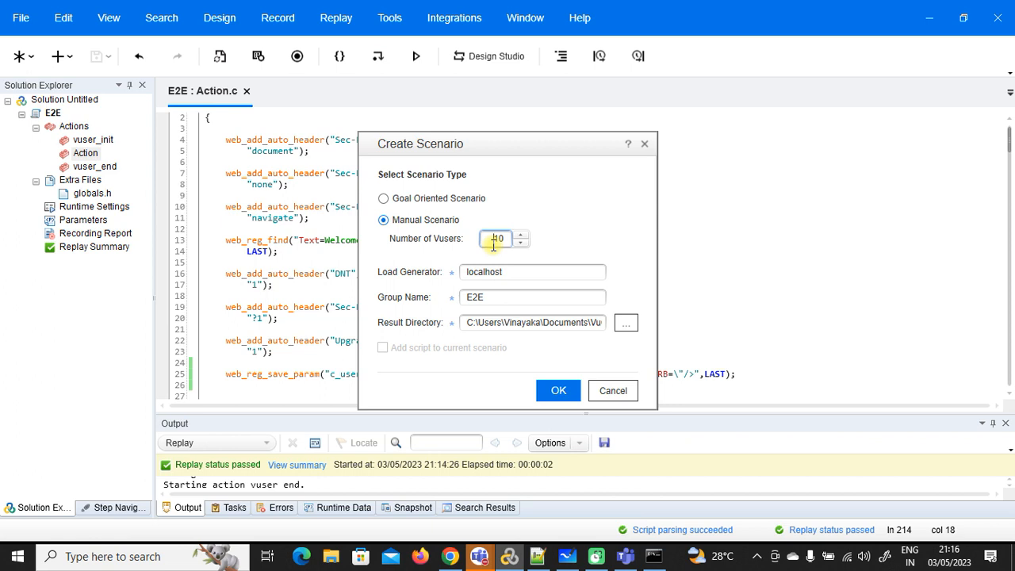
click(558, 394)
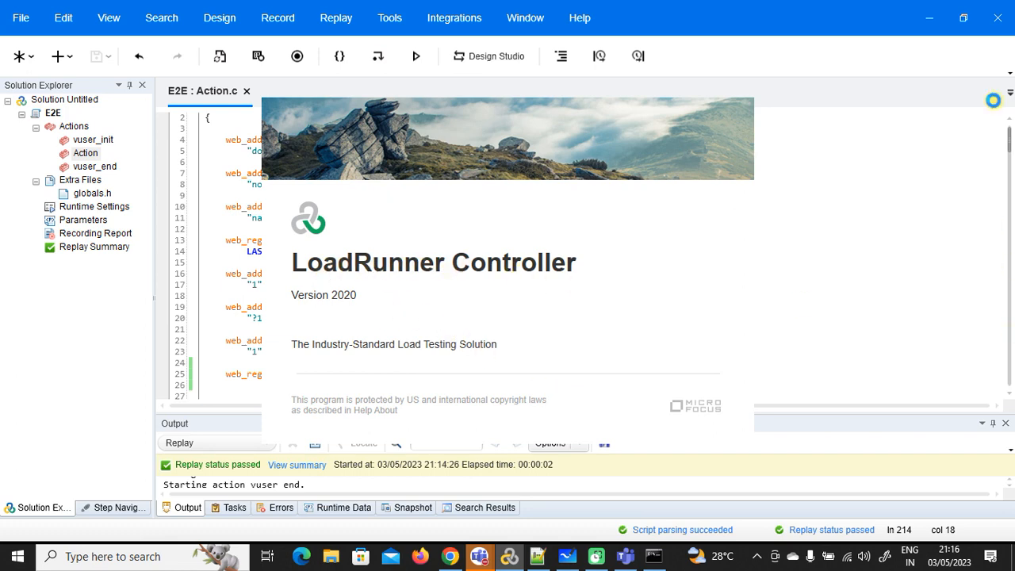
Step: Bring up Controller and check the e2e group's name, script path, 10 Vusers and localhost generator
click(1010, 560)
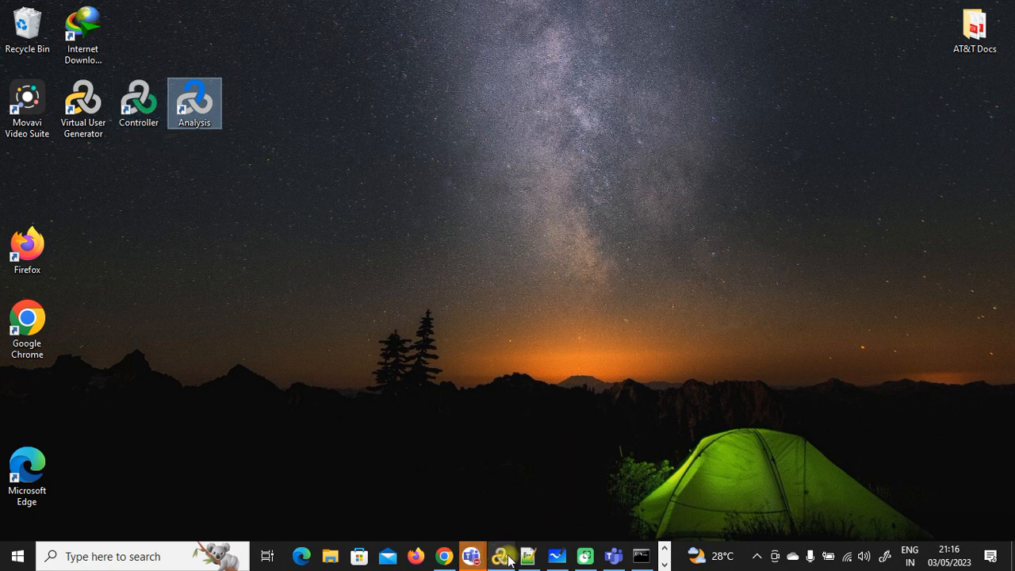
click(665, 564)
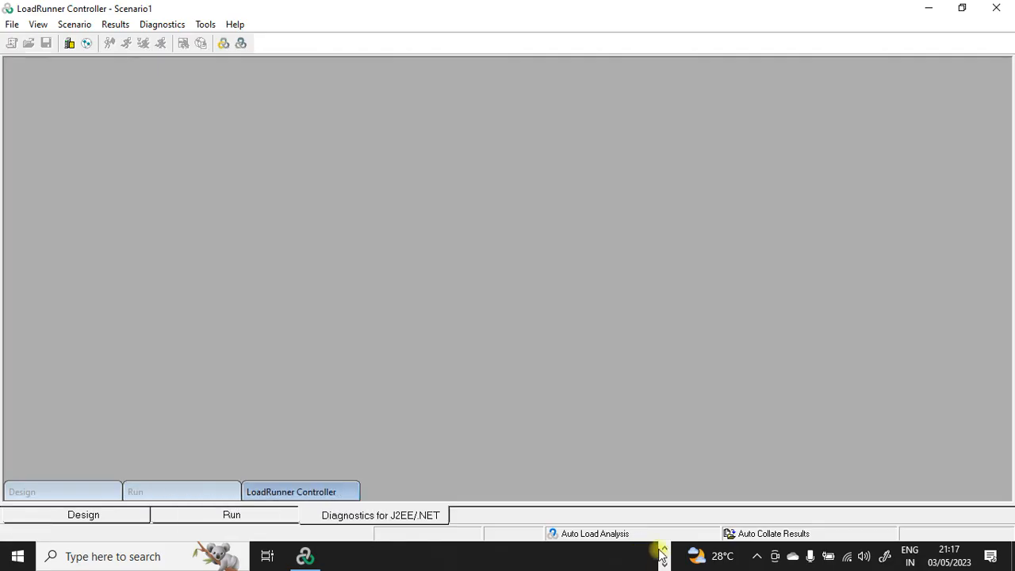
click(662, 549)
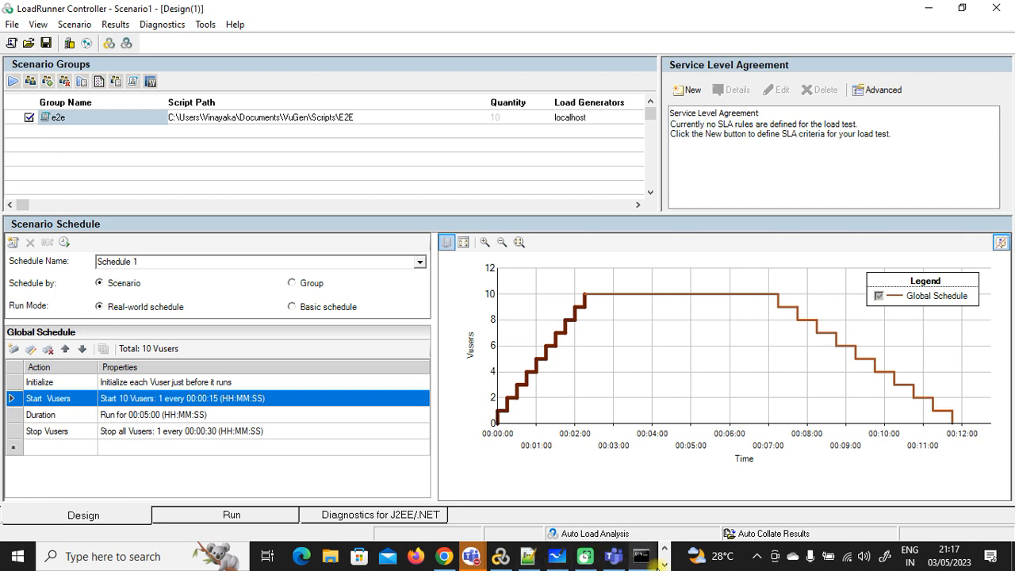
click(70, 121)
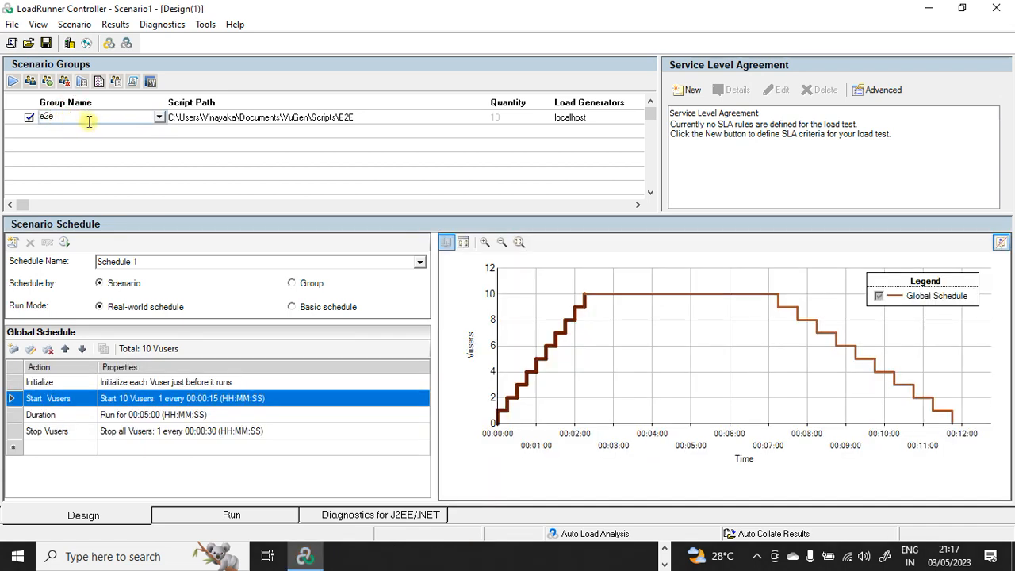
click(241, 117)
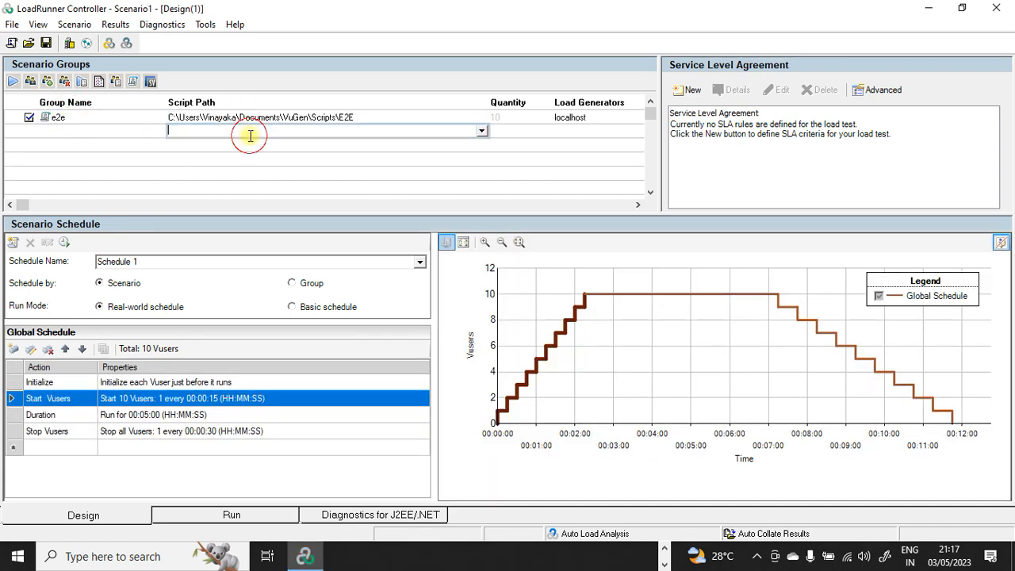
click(512, 118)
click(568, 118)
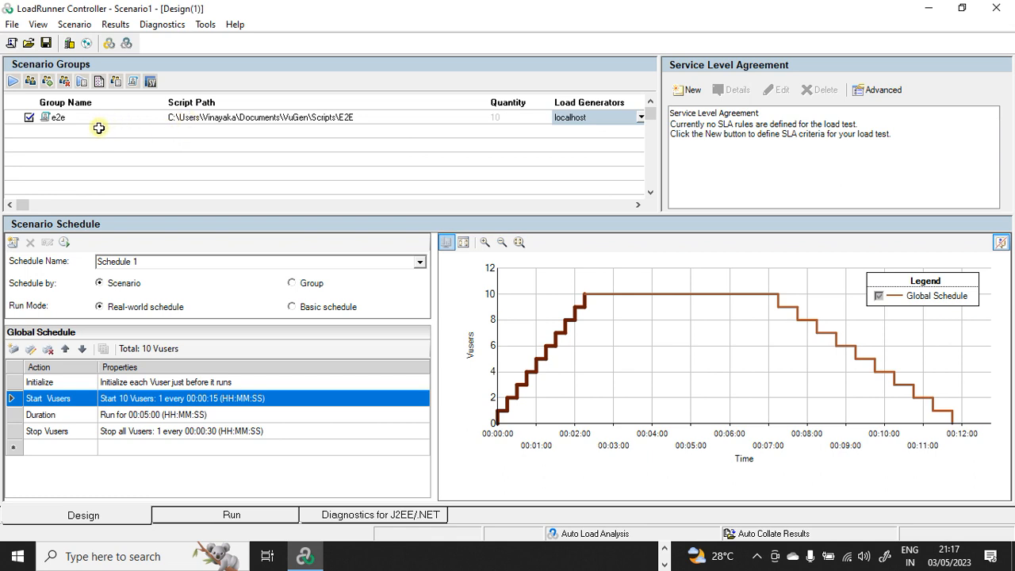
click(54, 133)
click(160, 131)
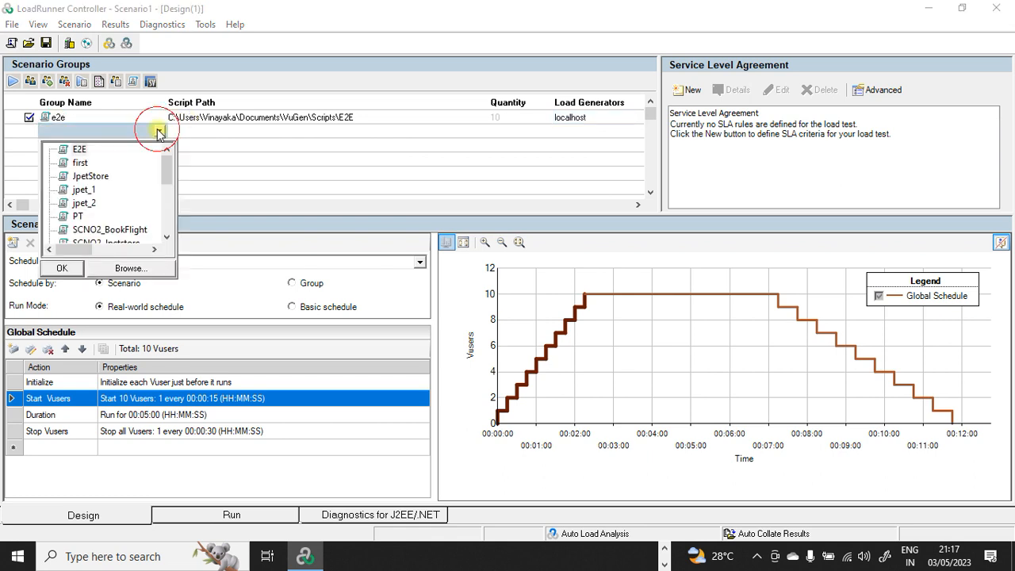
click(166, 165)
drag(166, 164, 163, 174)
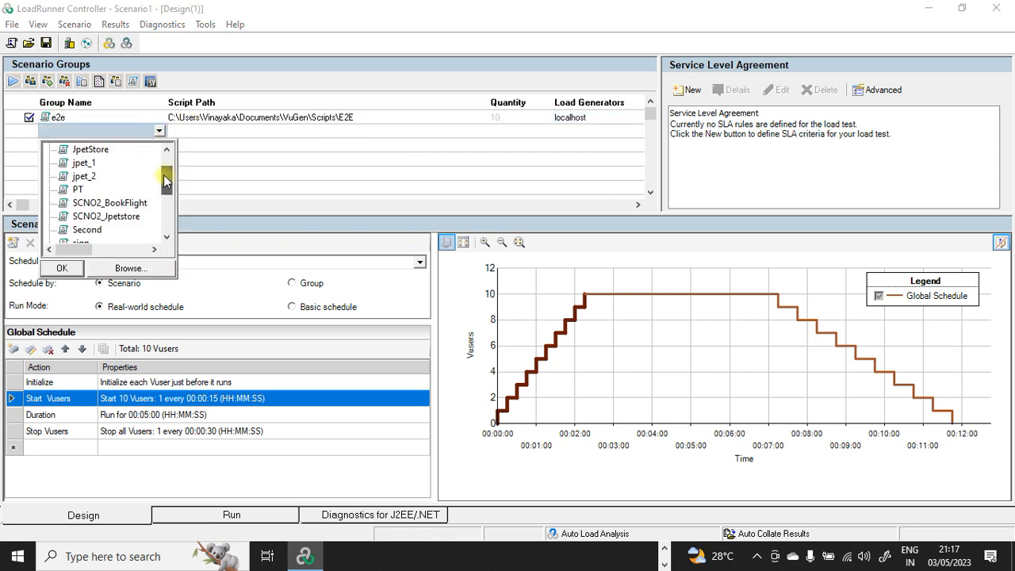
click(85, 178)
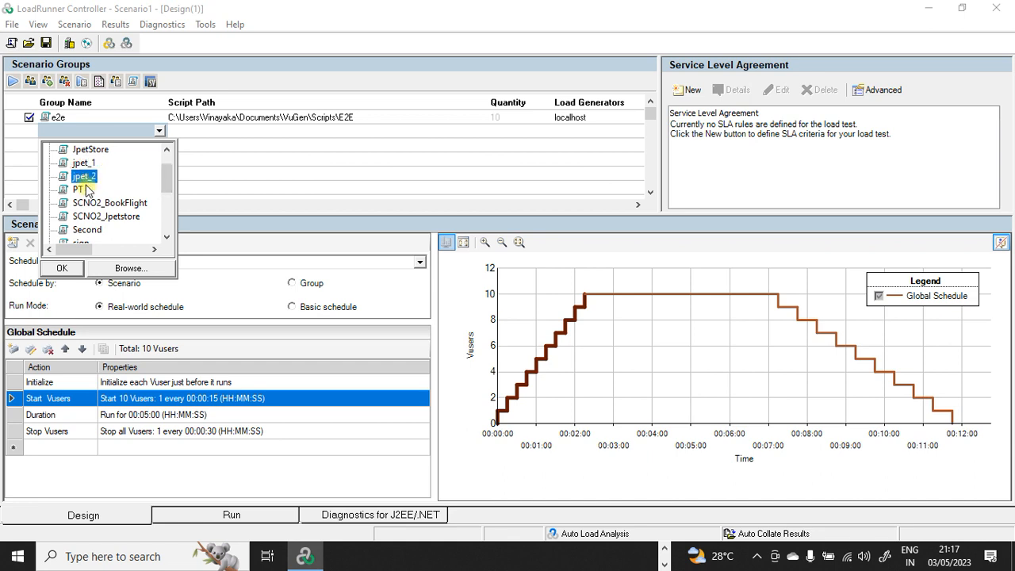
click(64, 268)
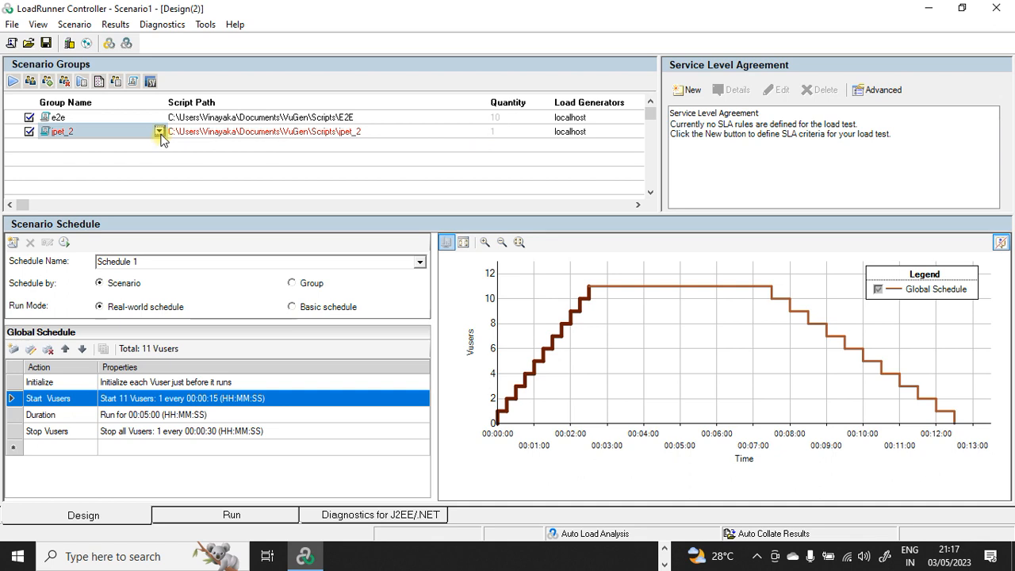
click(29, 132)
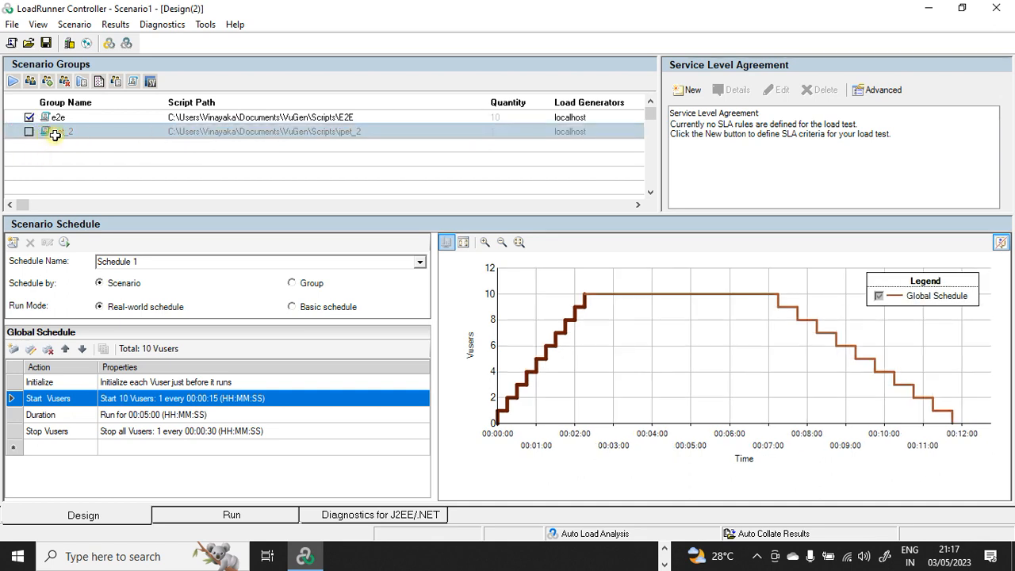
click(29, 132)
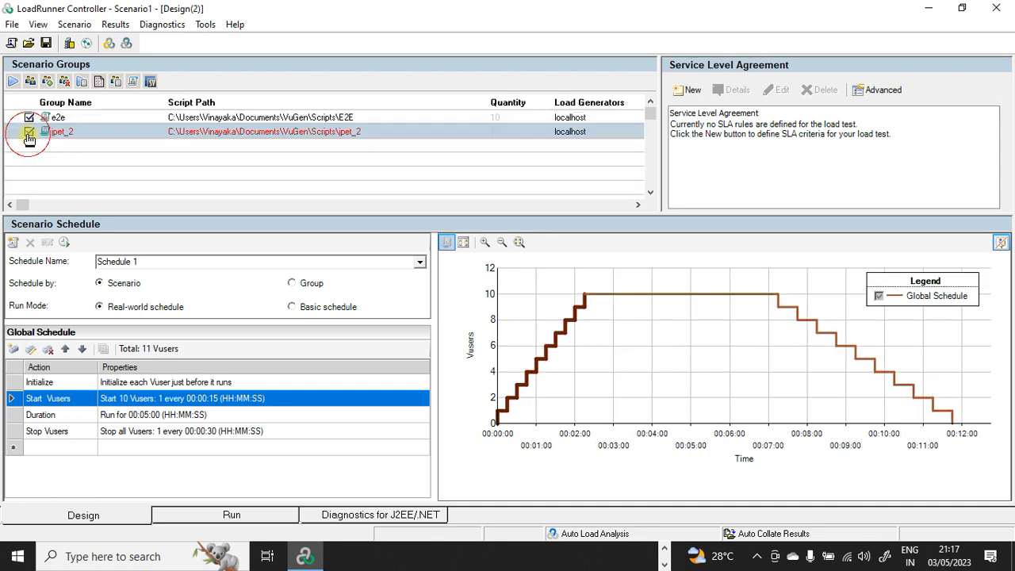
click(65, 82)
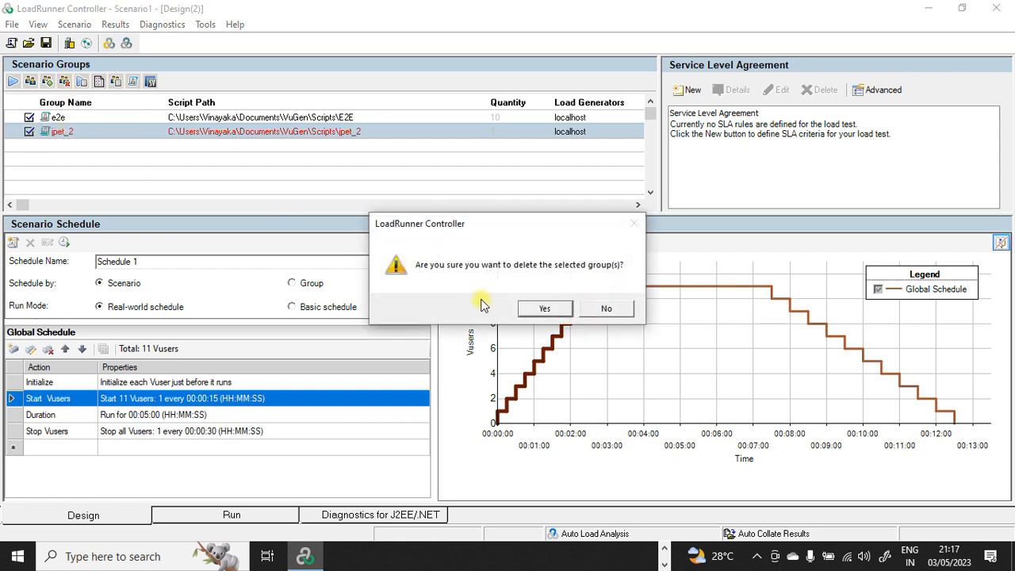
key(Return)
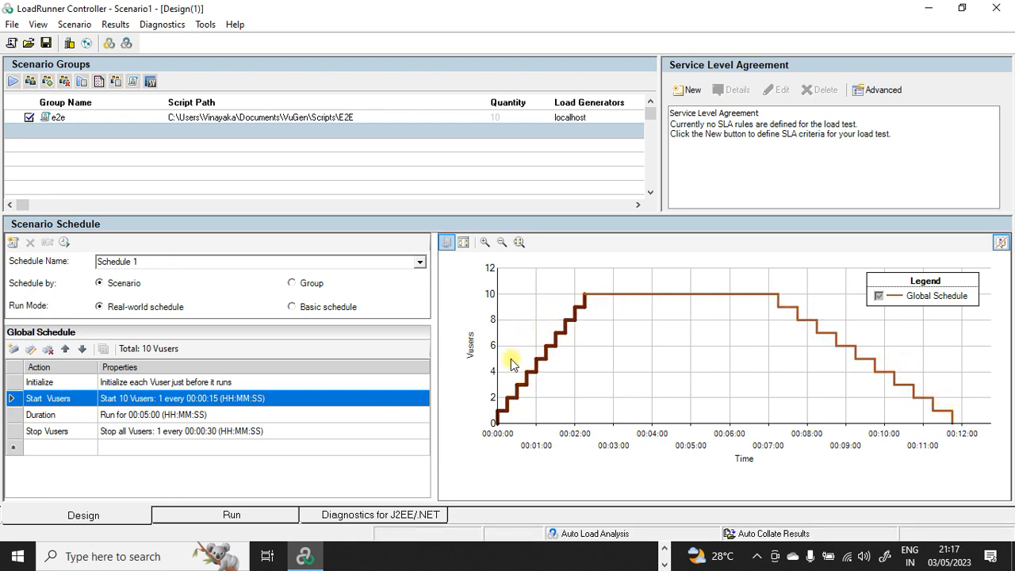
Step: Switch Run Mode to Basic schedule, accept the warning, and bring up Microsoft Whiteboard
click(291, 307)
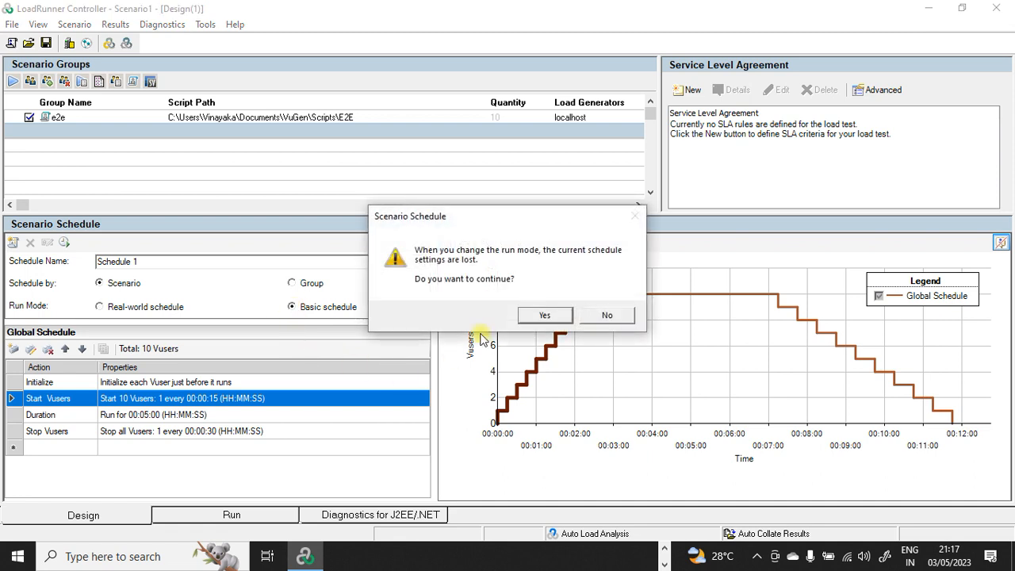
click(544, 315)
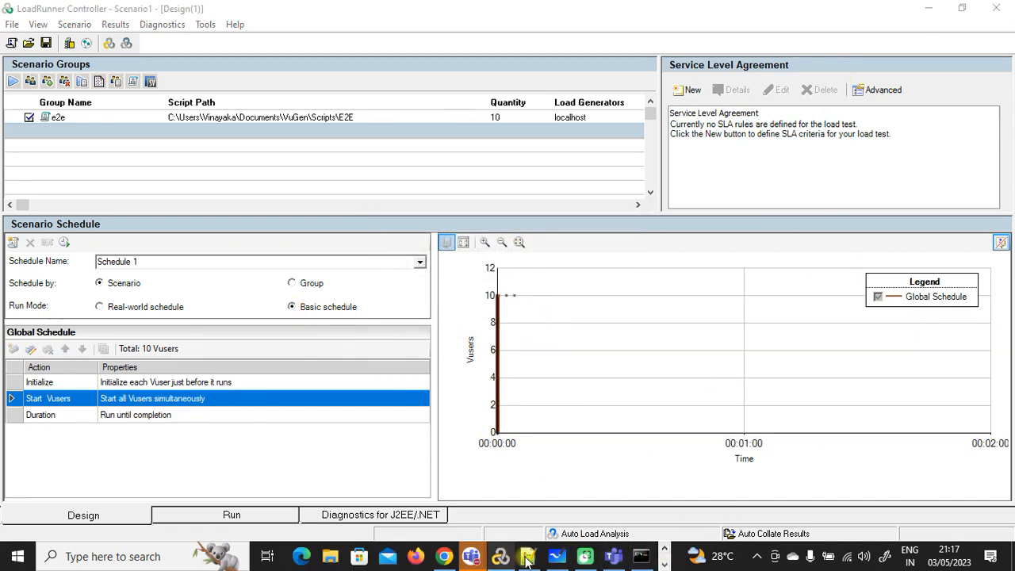
click(557, 556)
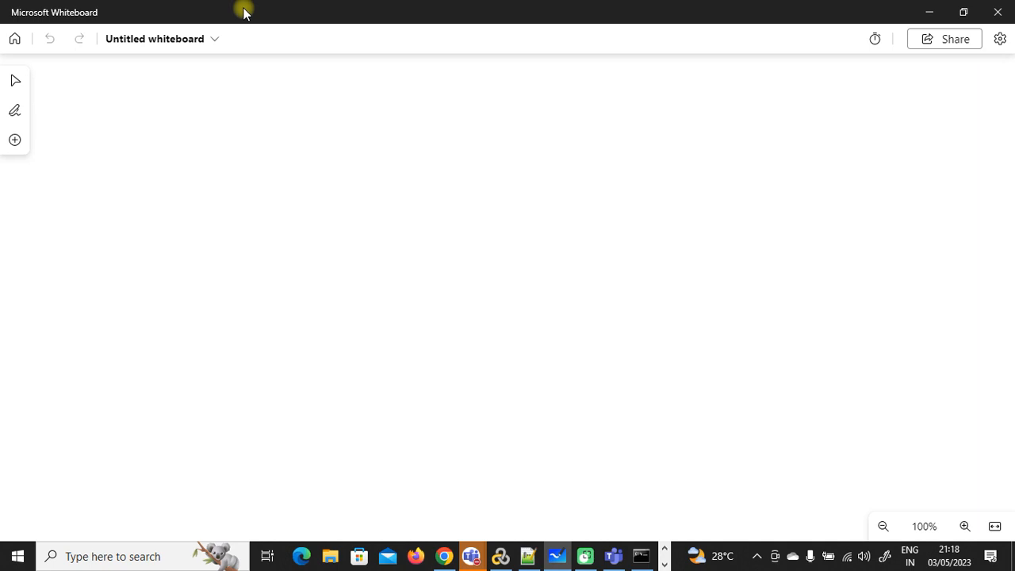
Step: Draw graph axes and, in black pen, a ramp-up, steady and ramp-down trapezoid
drag(292, 135, 308, 468)
drag(185, 403, 884, 404)
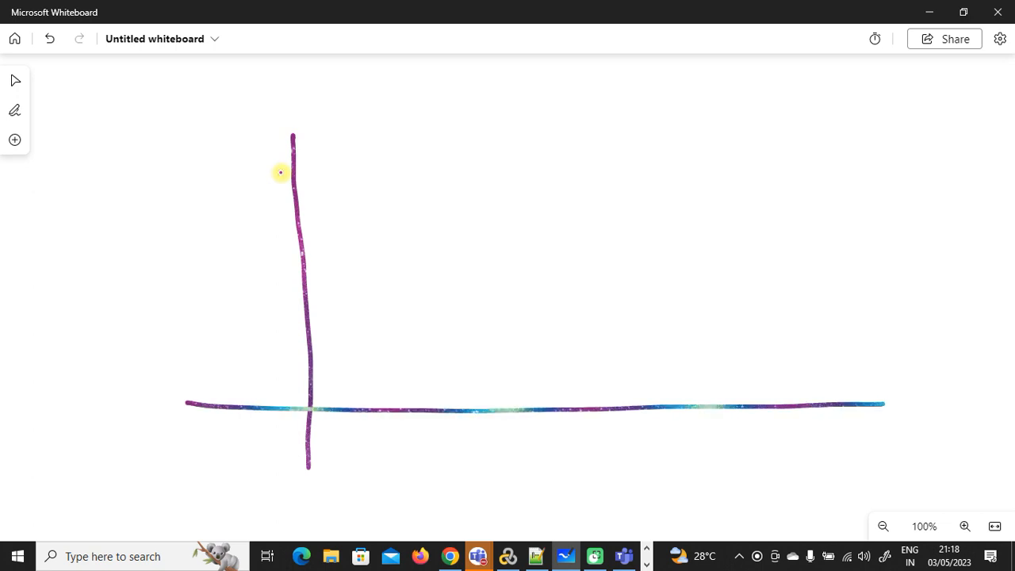
drag(94, 153, 88, 150)
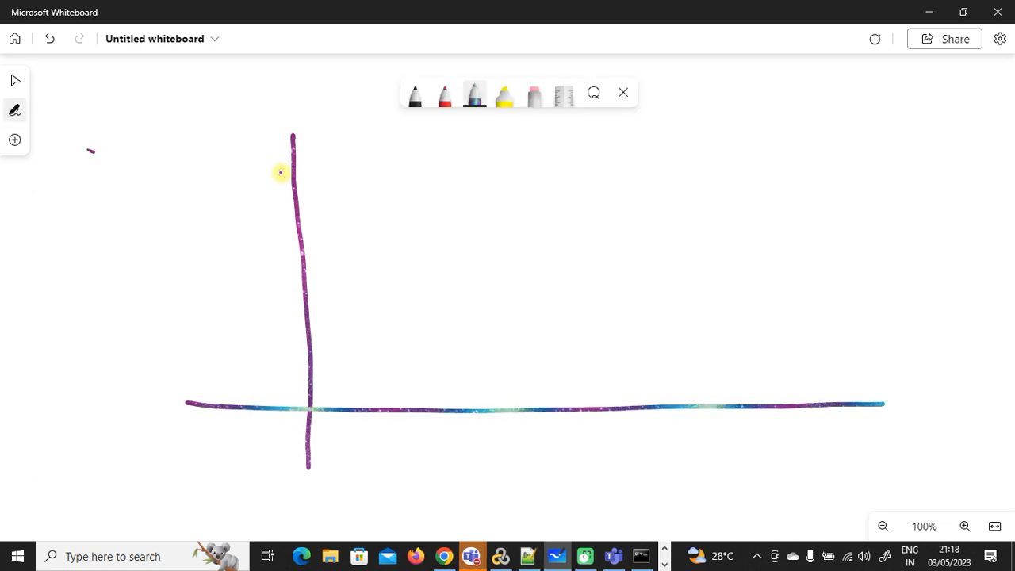
click(415, 95)
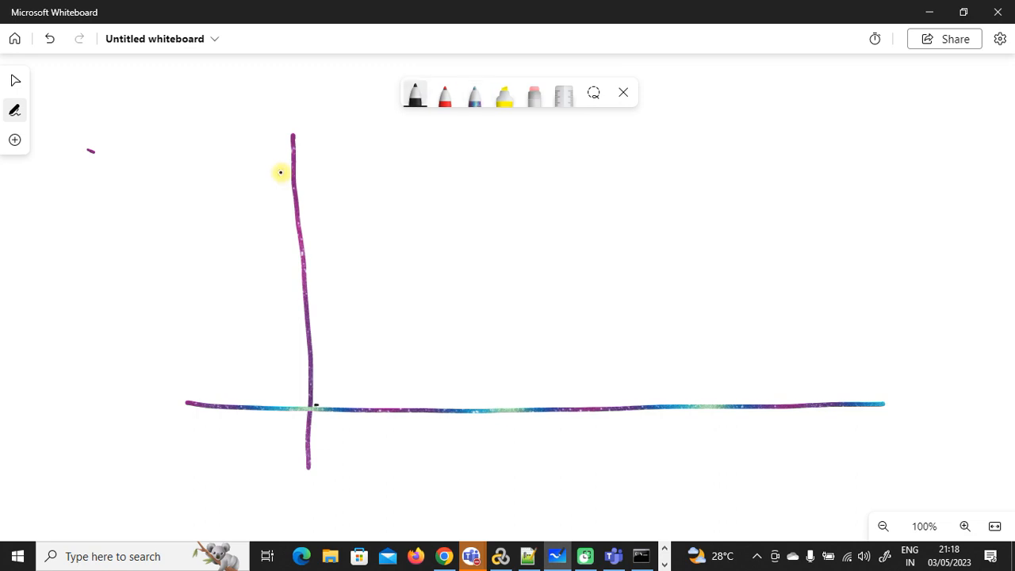
drag(313, 406, 412, 230)
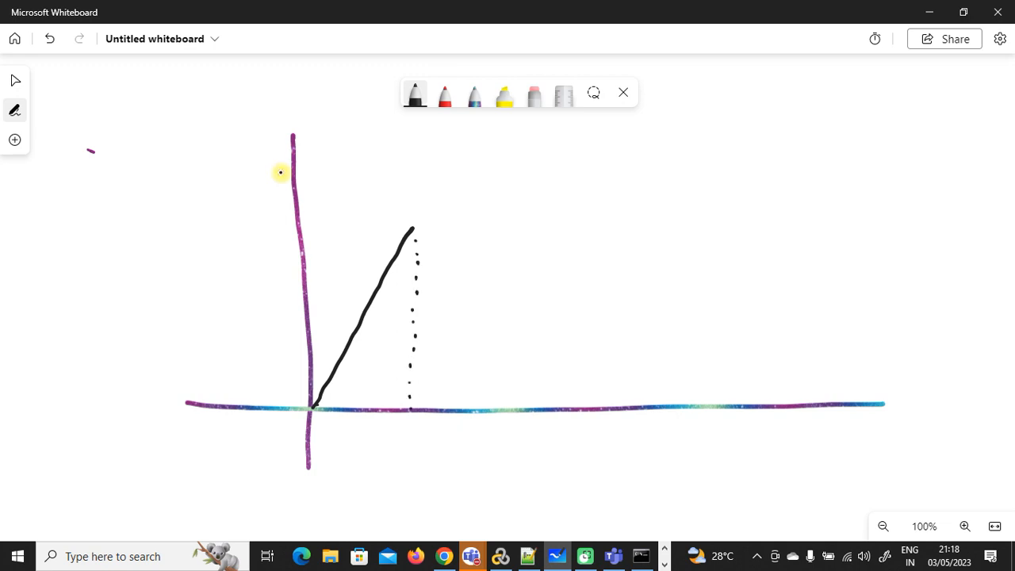
drag(412, 229, 716, 218)
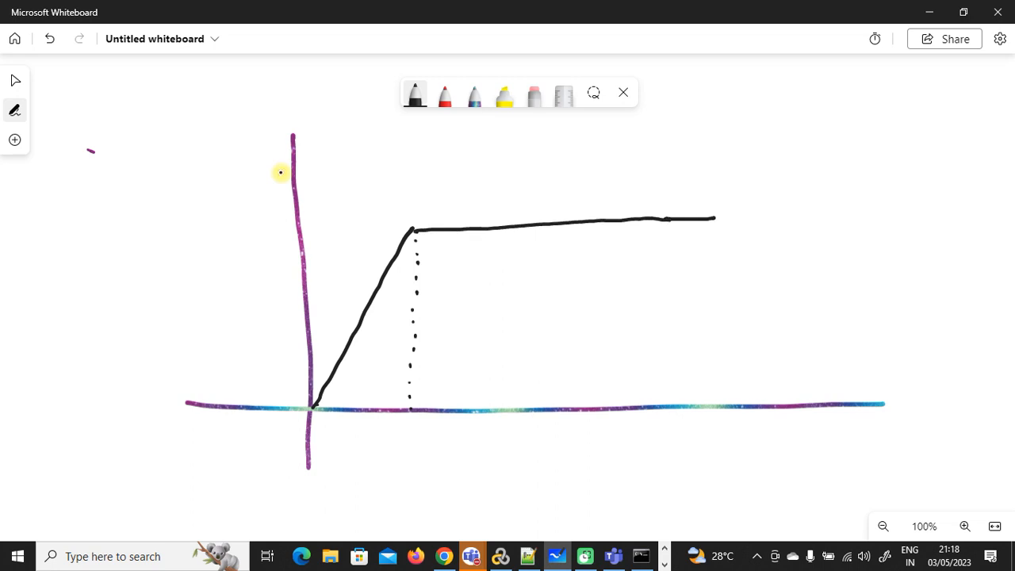
drag(743, 264, 809, 403)
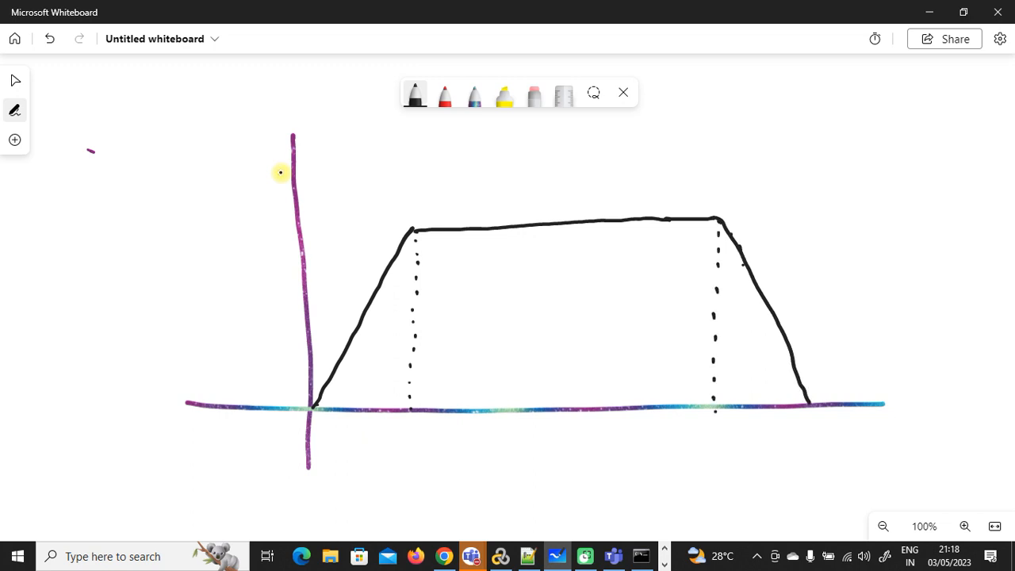
Step: Label the top edge 'Steady Dur' and the slopes 'Ramp up' and 'Ramp down'
mouse_move(489, 188)
mouse_down()
mouse_move(471, 207)
mouse_move(560, 173)
mouse_move(576, 190)
mouse_move(568, 211)
mouse_up()
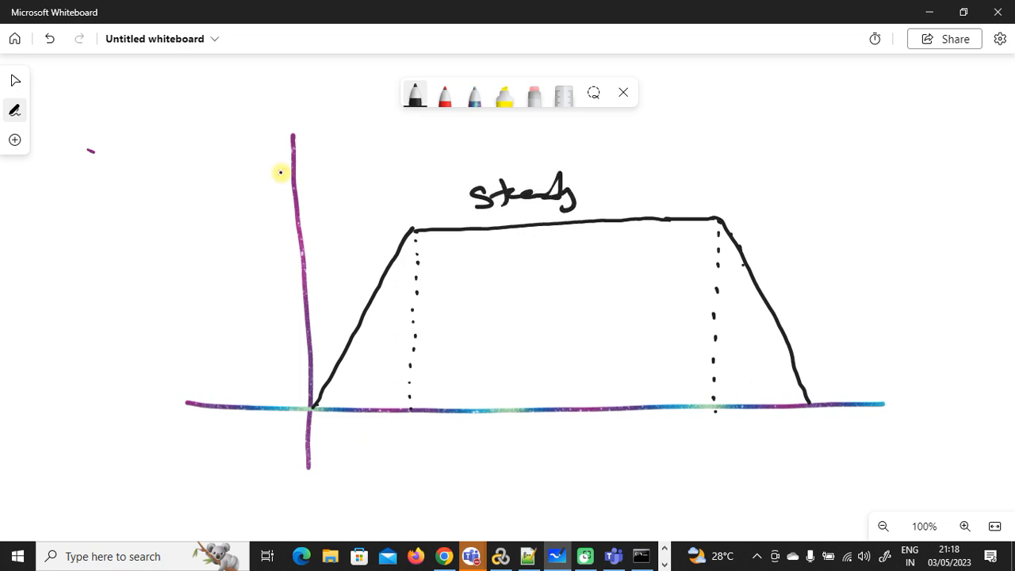
mouse_move(600, 179)
mouse_down()
mouse_move(607, 195)
mouse_move(660, 181)
mouse_up()
mouse_move(315, 271)
mouse_down()
mouse_move(319, 293)
mouse_move(325, 282)
mouse_up()
drag(325, 278, 369, 243)
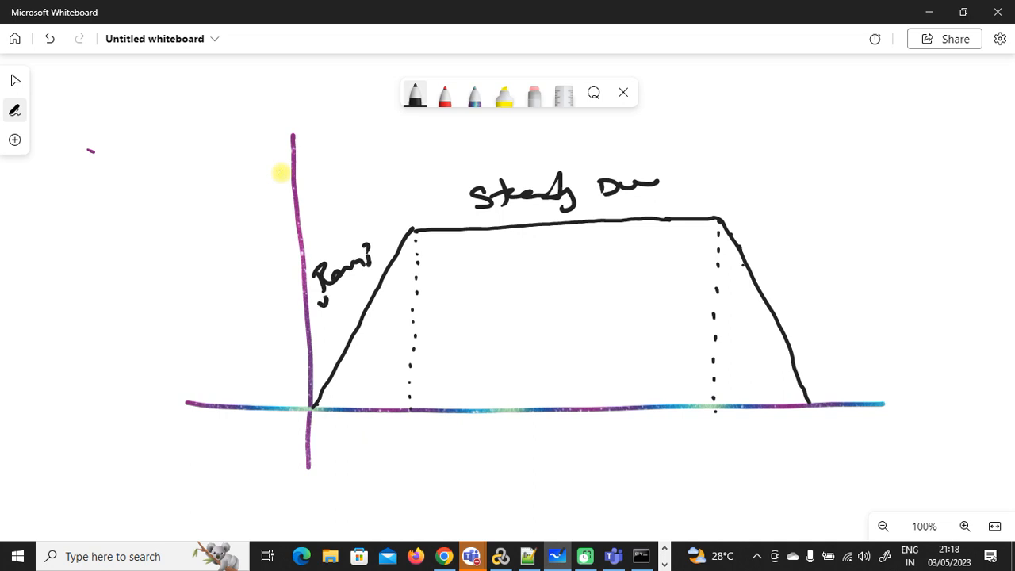
drag(319, 295, 326, 293)
drag(331, 287, 339, 294)
mouse_move(783, 271)
mouse_down()
mouse_move(802, 287)
mouse_move(847, 278)
mouse_up()
drag(813, 311, 862, 311)
Step: Draw a double arrow marked '1 hr' across the steady section, plus ticks and an arrow above
mouse_move(428, 329)
mouse_down()
mouse_move(708, 337)
mouse_move(677, 345)
mouse_up()
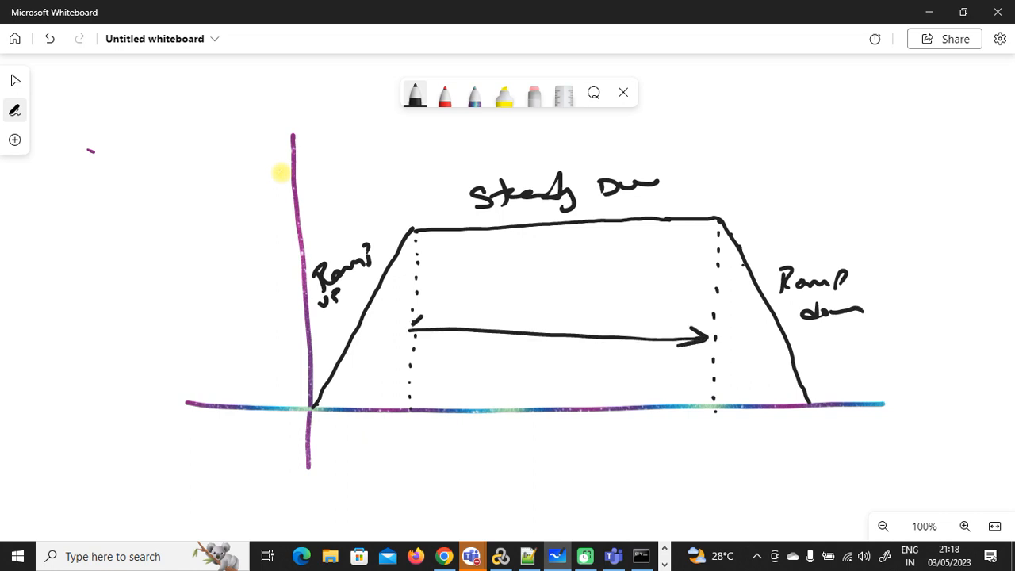
drag(420, 318, 435, 340)
mouse_move(510, 255)
mouse_down()
mouse_move(509, 281)
mouse_move(542, 265)
mouse_move(549, 278)
mouse_up()
drag(551, 276, 564, 267)
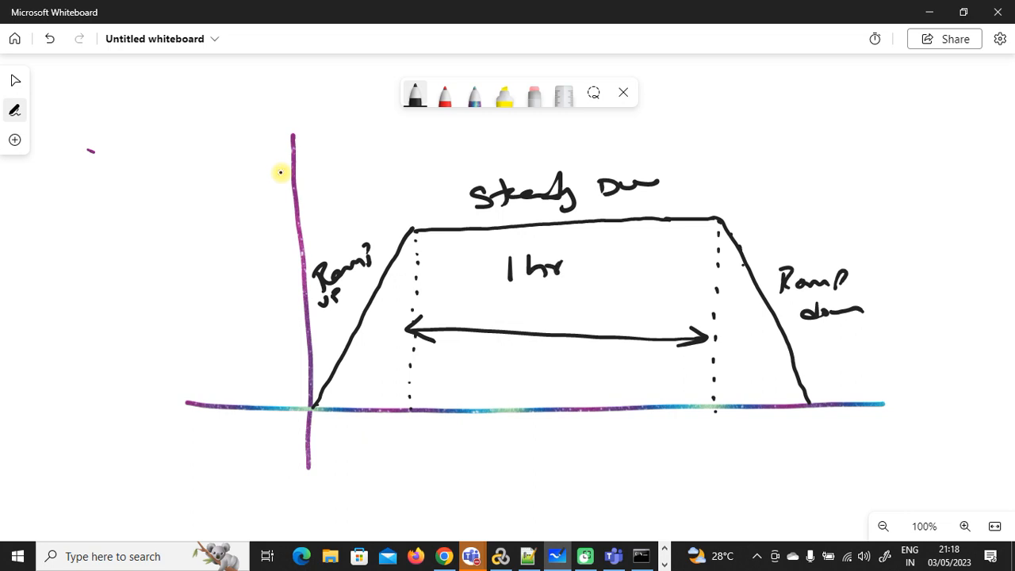
drag(410, 147, 411, 169)
drag(715, 116, 711, 158)
mouse_move(412, 147)
mouse_down()
mouse_move(696, 141)
mouse_move(678, 154)
mouse_up()
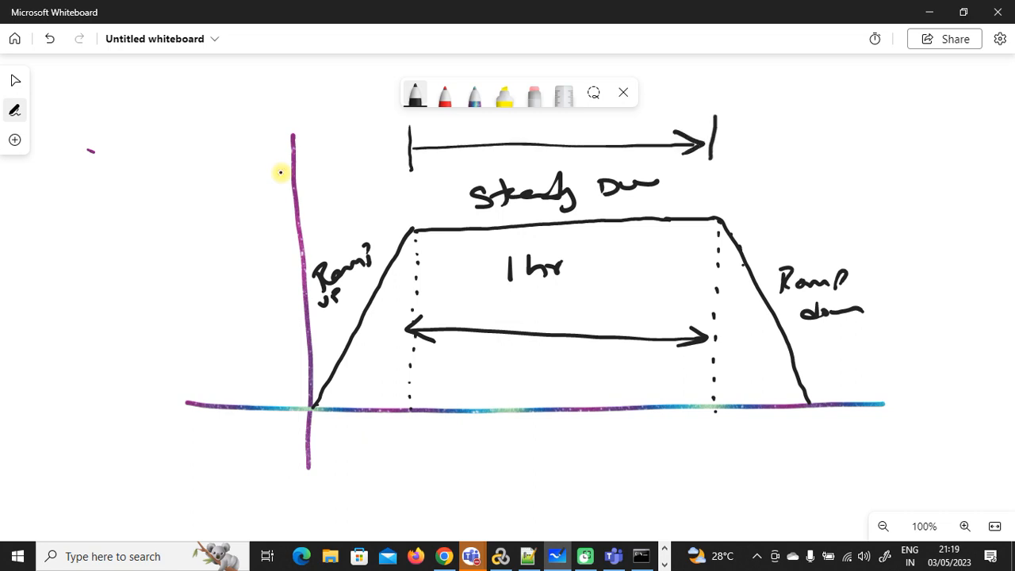
Step: Finish the top double arrow, mark X over both ramps, and add an arrow at Ramp up
drag(429, 132, 410, 146)
drag(411, 146, 433, 156)
mouse_move(344, 207)
mouse_down()
mouse_move(332, 230)
mouse_move(355, 223)
mouse_up()
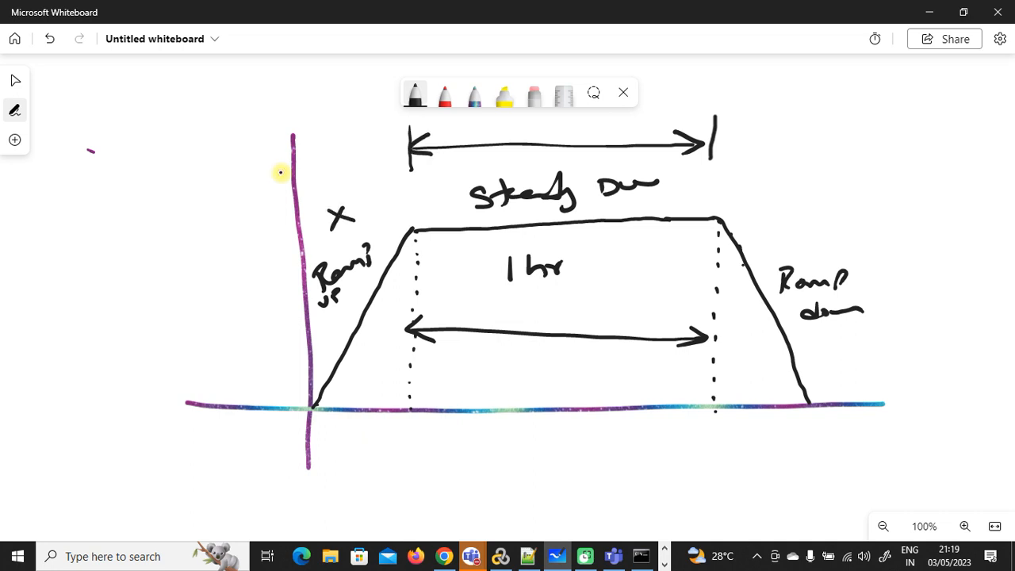
mouse_move(825, 220)
mouse_down()
mouse_move(812, 240)
mouse_move(837, 237)
mouse_up()
mouse_move(179, 295)
mouse_down()
mouse_move(297, 276)
mouse_move(286, 295)
mouse_up()
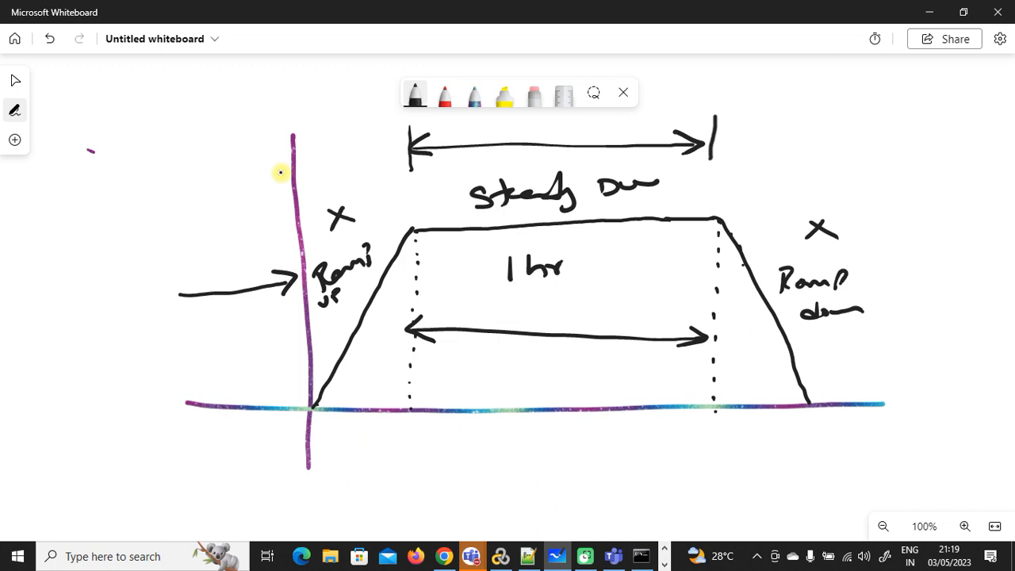
Step: Write a 'Warm up for x' note left of the axis with another arrow below
mouse_move(119, 208)
mouse_down()
mouse_move(208, 166)
mouse_move(207, 182)
mouse_up()
mouse_move(227, 129)
mouse_down()
mouse_move(238, 169)
mouse_move(250, 142)
mouse_move(295, 121)
mouse_move(284, 135)
mouse_up()
drag(305, 116, 357, 92)
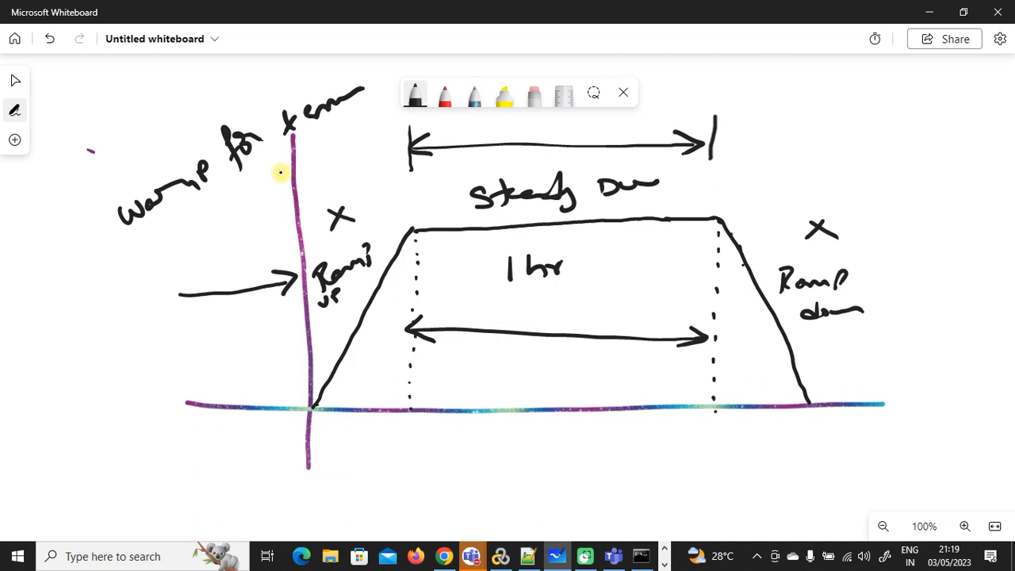
mouse_move(57, 395)
mouse_down()
mouse_move(135, 356)
mouse_move(139, 372)
mouse_up()
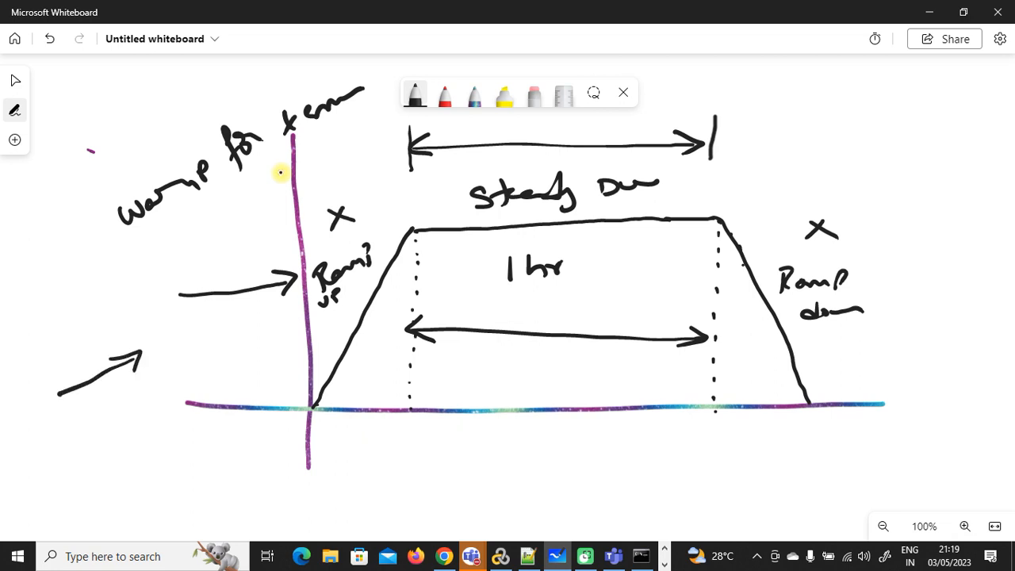
Step: Write and circle 1000 left of the vertical axis, connecting the arrow to it
drag(225, 350, 223, 372)
mouse_move(240, 351)
mouse_down()
mouse_move(235, 365)
mouse_move(241, 351)
mouse_up()
drag(259, 339, 276, 332)
mouse_move(203, 361)
mouse_down()
mouse_move(228, 332)
mouse_move(285, 374)
mouse_move(279, 314)
mouse_move(230, 333)
mouse_up()
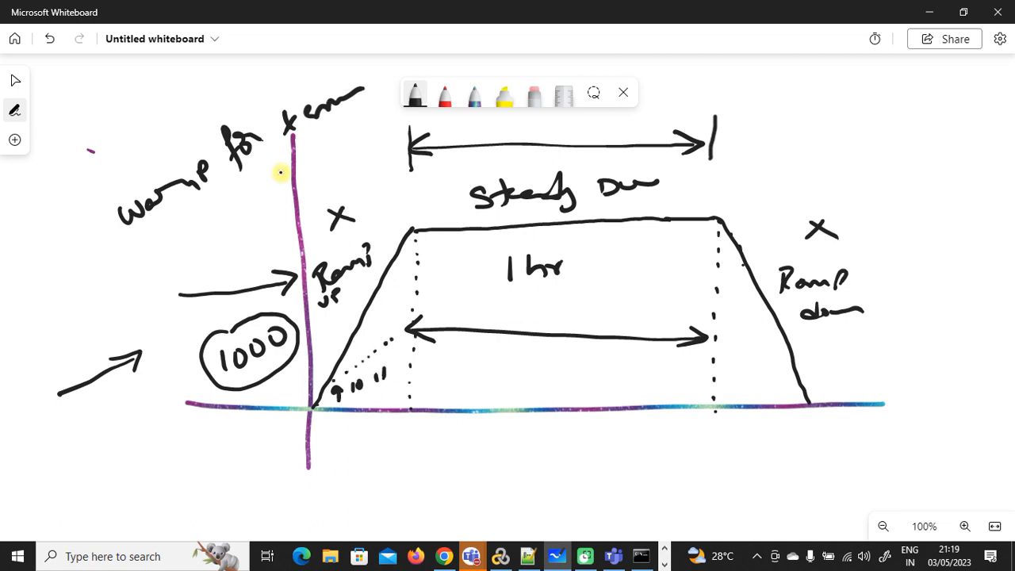
drag(210, 302, 222, 321)
drag(208, 327, 235, 316)
Step: Draw steeper lines along both ramps and underline the steady duration label
mouse_move(318, 391)
mouse_down()
mouse_move(348, 305)
mouse_move(392, 237)
mouse_move(512, 223)
mouse_up()
drag(572, 214, 620, 206)
drag(691, 222, 808, 378)
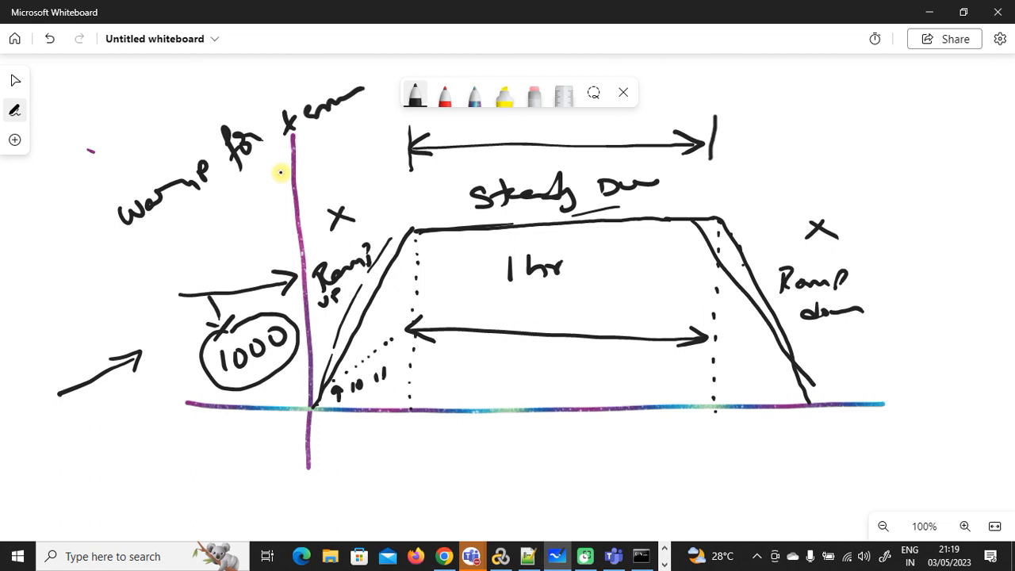
drag(841, 343, 925, 310)
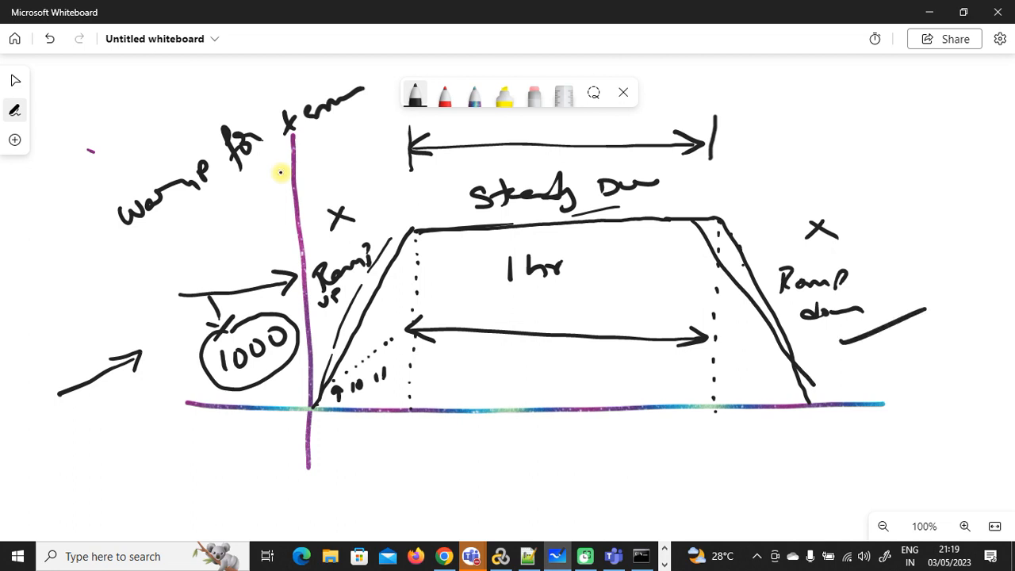
click(665, 565)
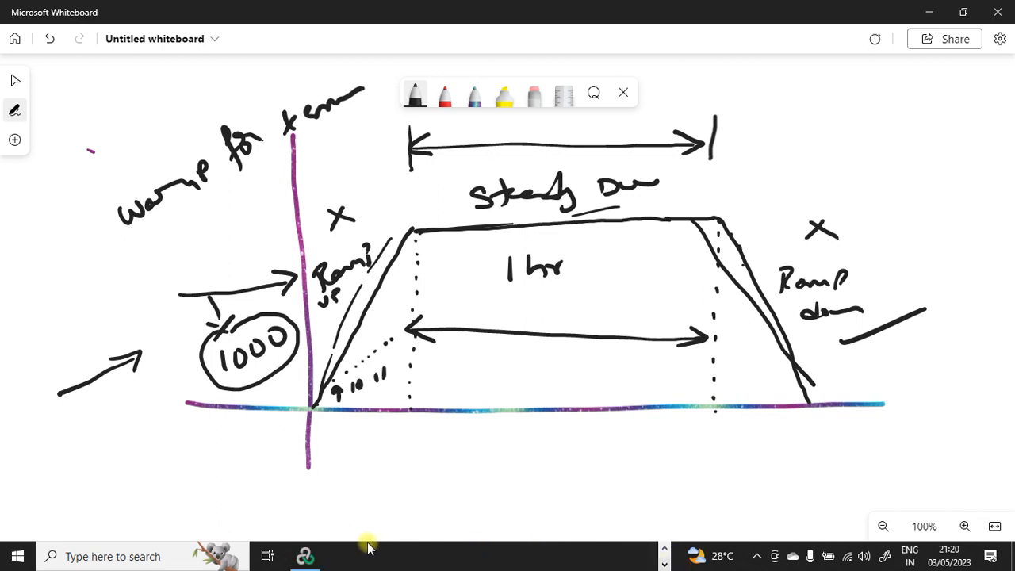
Step: Switch to LoadRunner Controller and browse the Design, Run and Diagnostics views, ending on Design
click(295, 564)
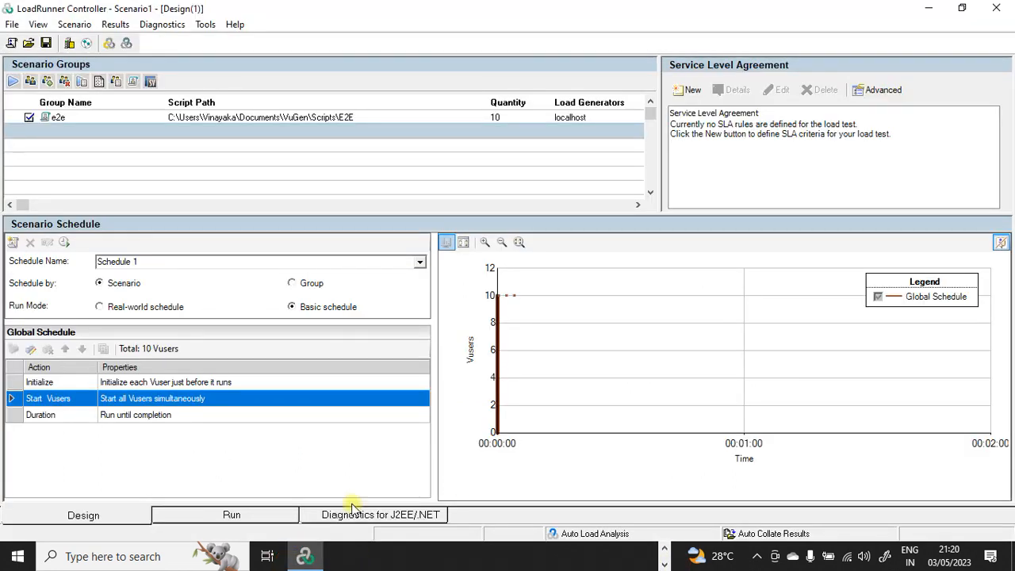
click(98, 515)
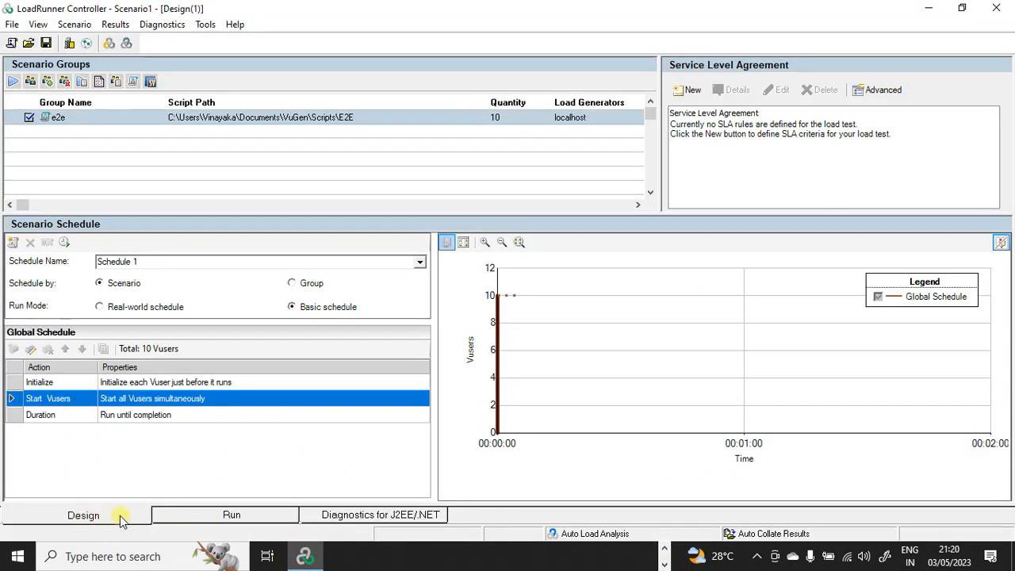
click(203, 517)
click(341, 517)
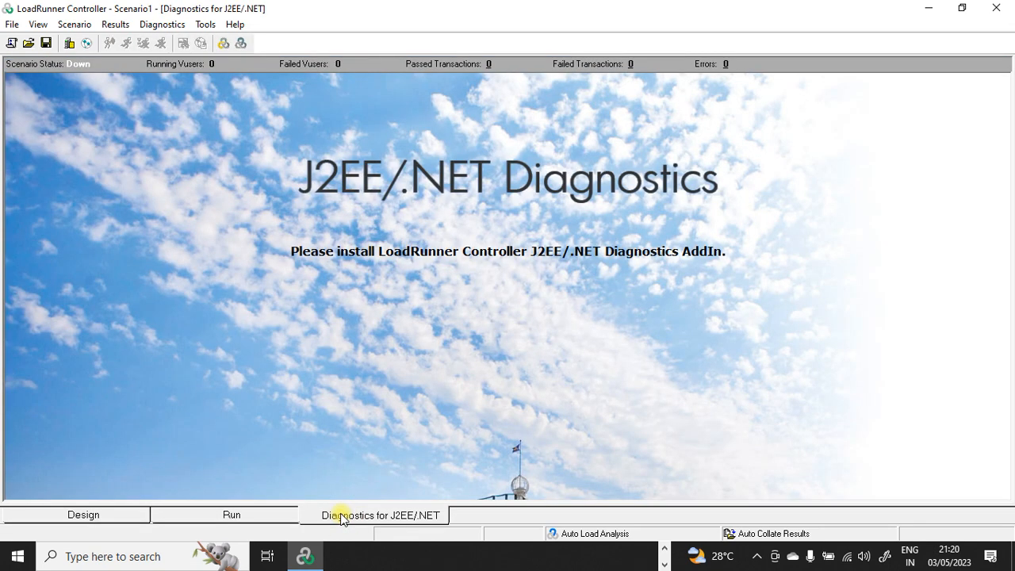
click(126, 512)
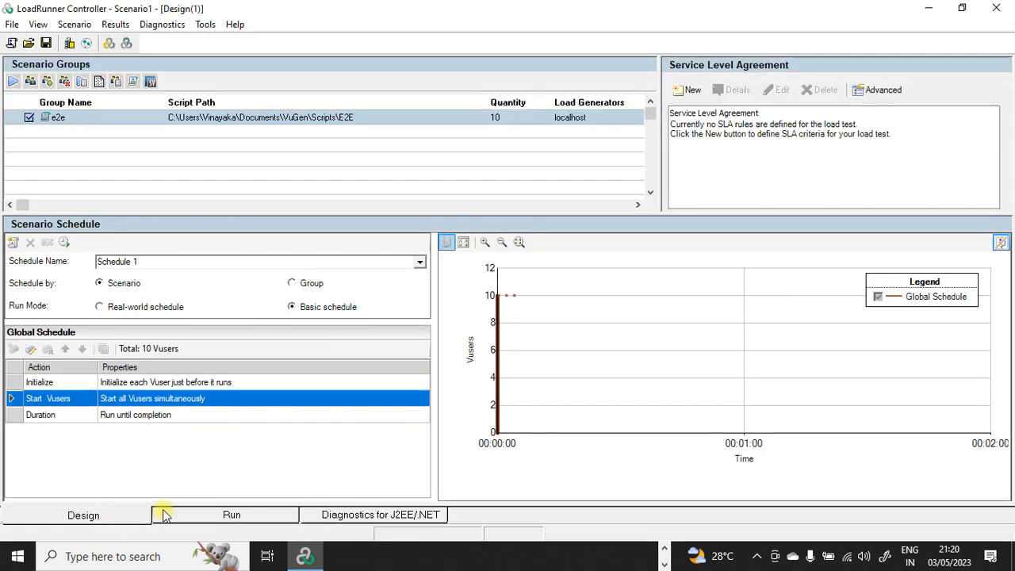
click(180, 517)
click(83, 515)
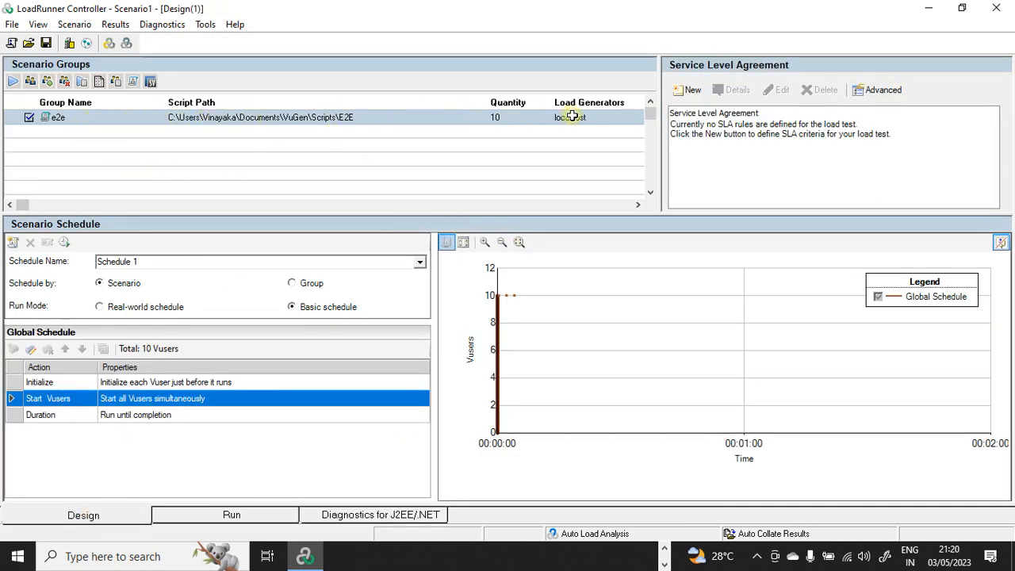
Step: Set the e2e group's quantity to 10 Vusers and open the Start Vusers schedule action
click(497, 117)
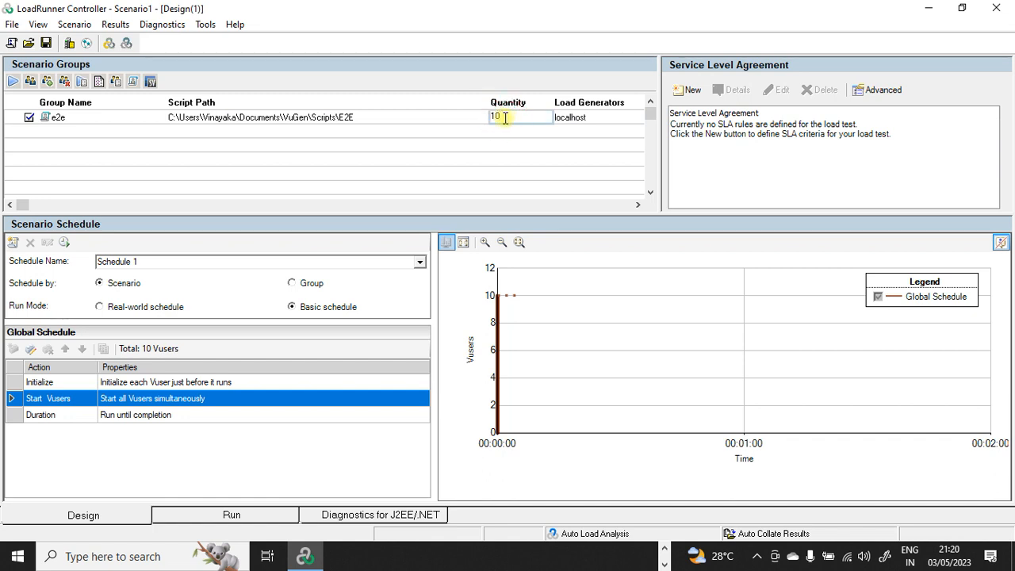
key(BackSpace)
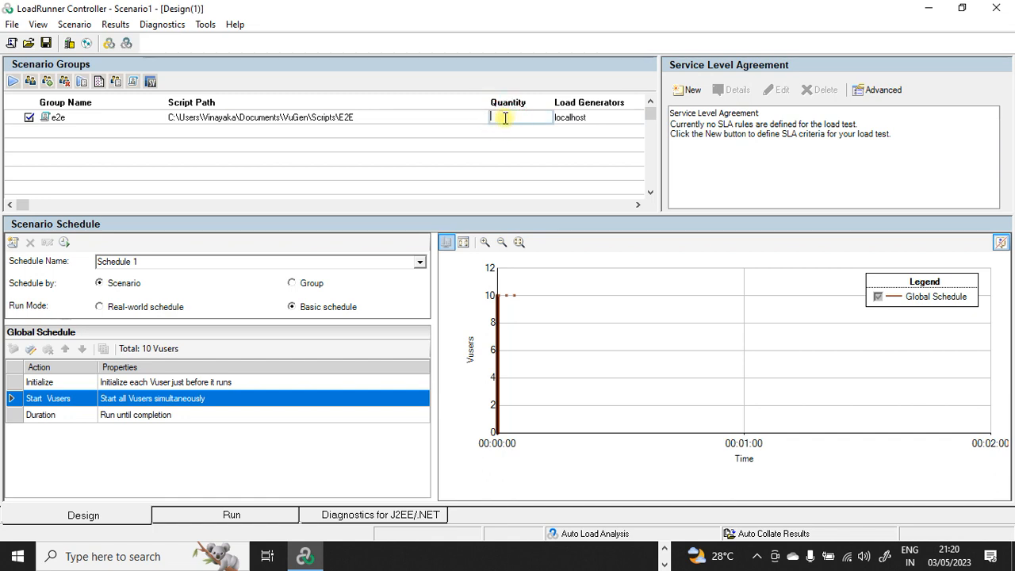
text(9)
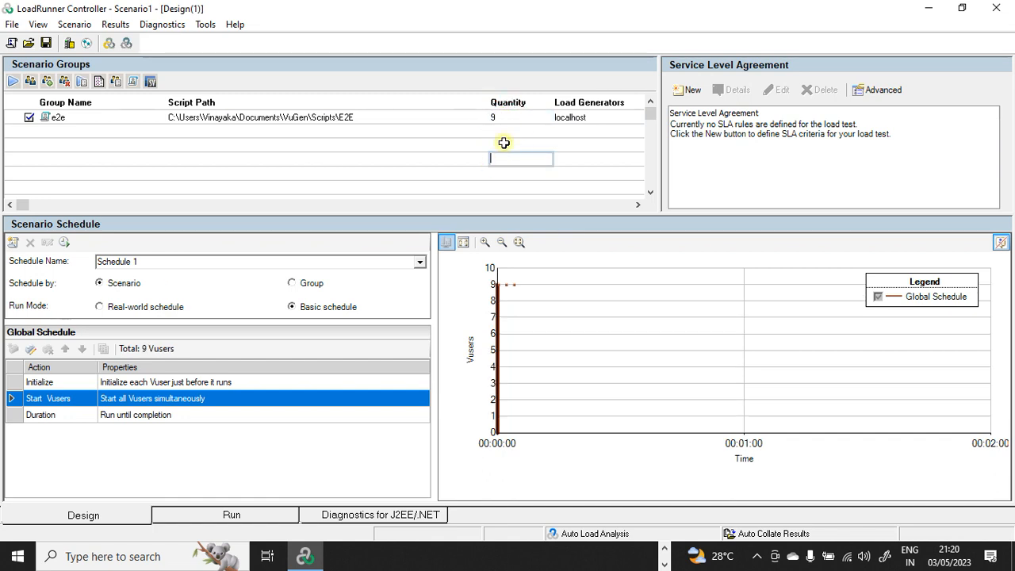
key(BackSpace)
text(1)
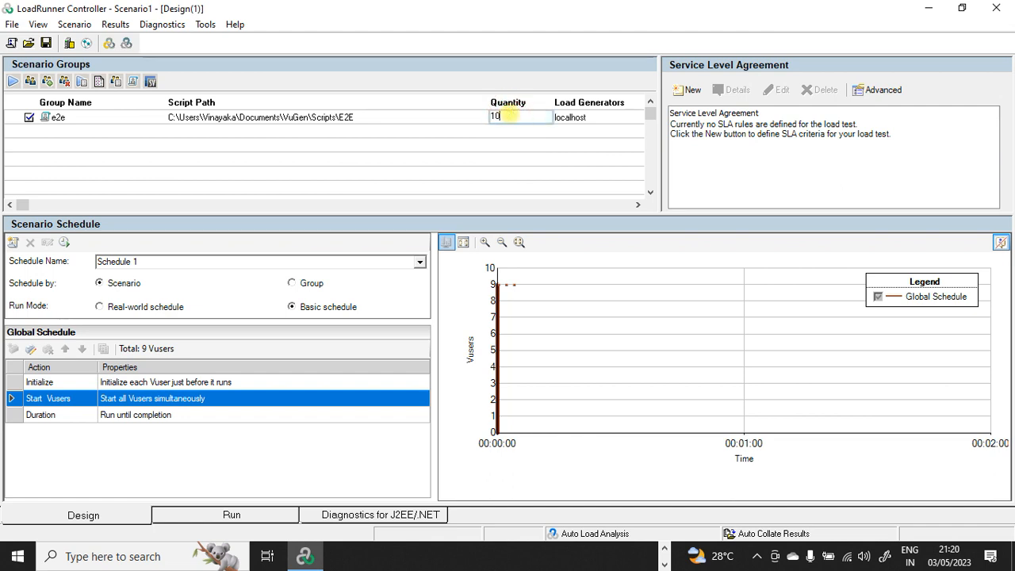
text(0)
click(496, 149)
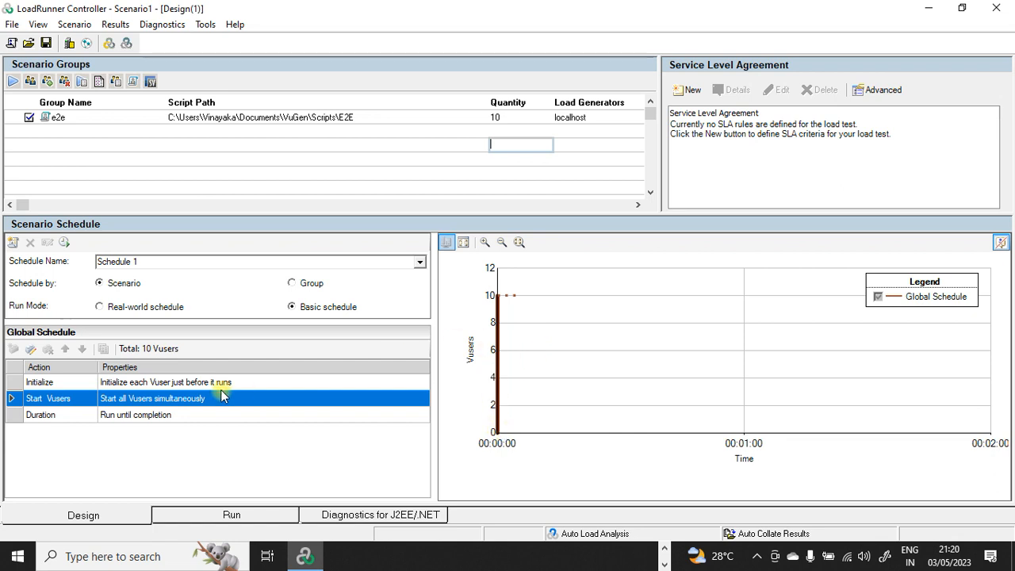
click(184, 405)
Step: Change the Start Vusers action to start 1 Vuser every 00:00:05 instead of all at once
double_click(183, 404)
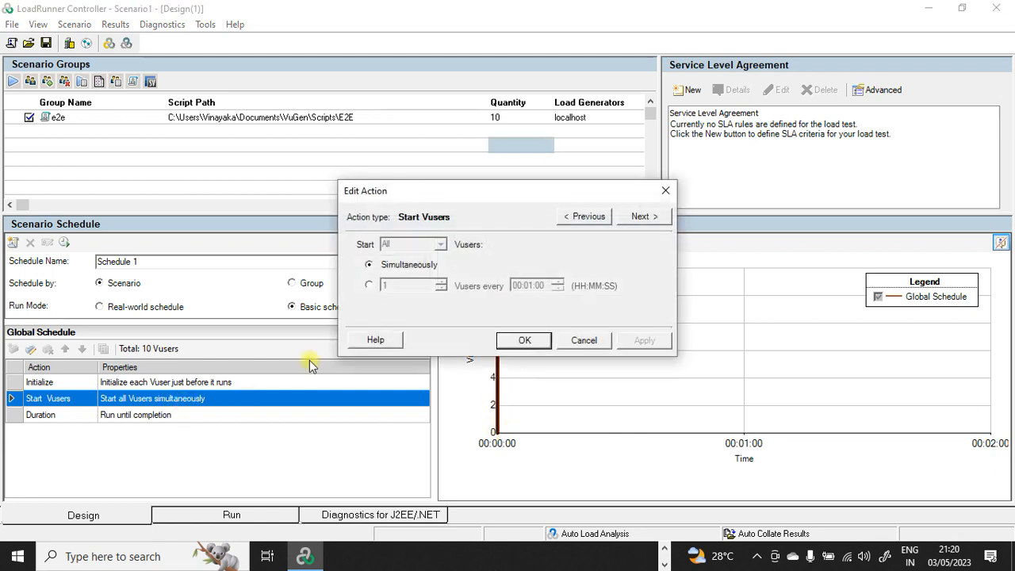
drag(509, 201, 254, 69)
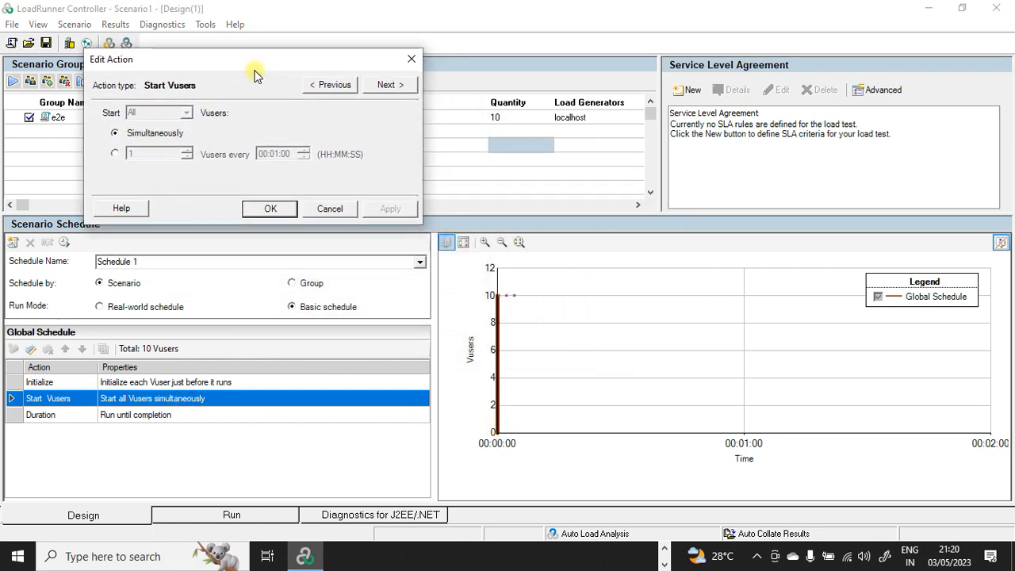
click(116, 155)
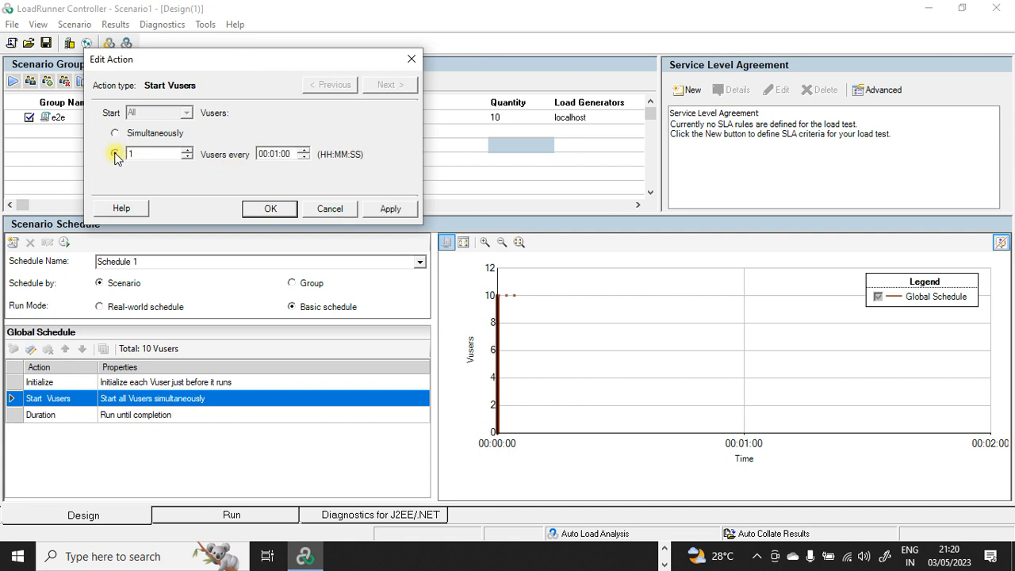
click(277, 157)
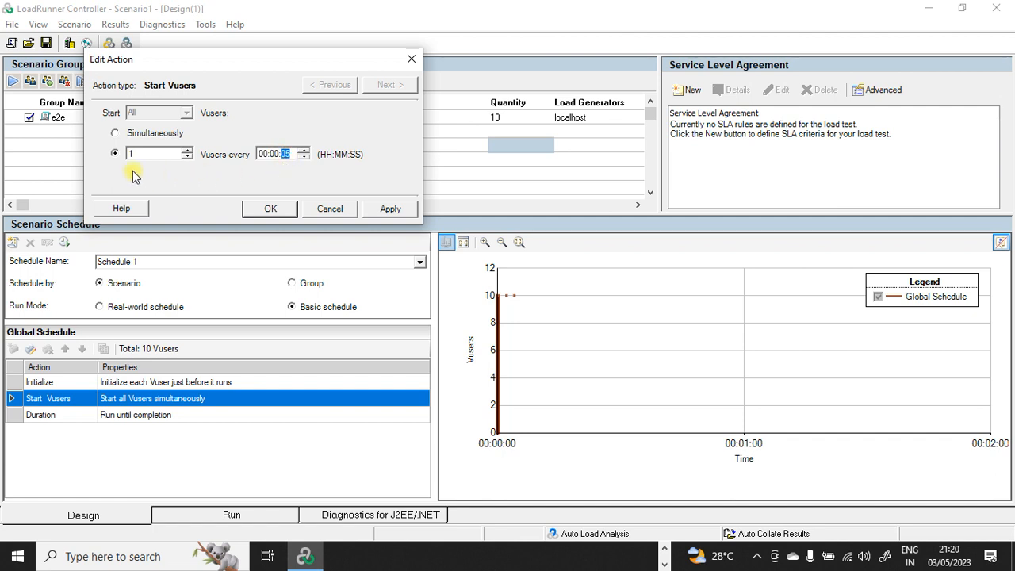
click(392, 216)
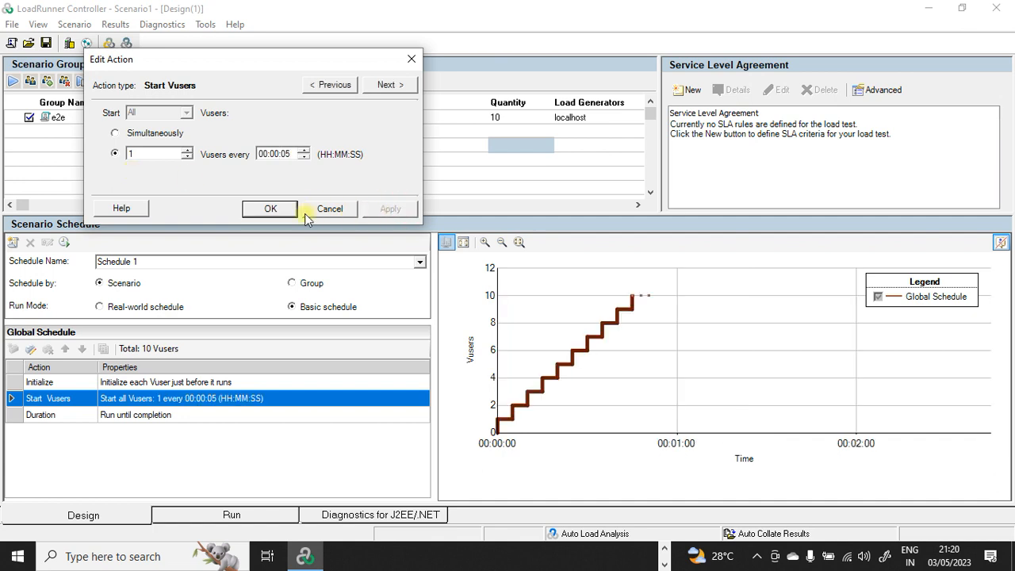
click(270, 208)
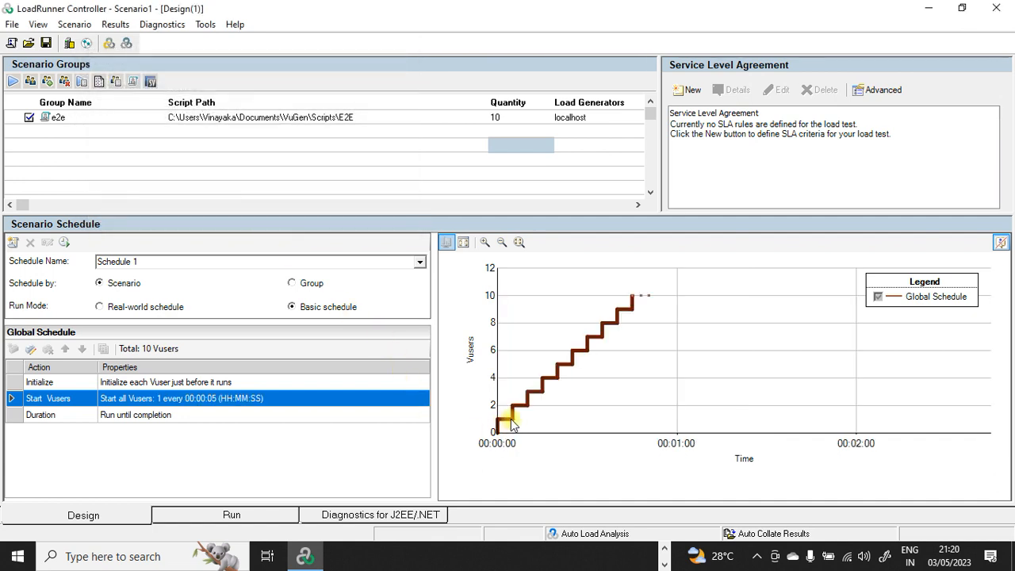
Step: Set the Duration action to run for 00:05:00, then review the new Stop Vusers action unchanged
mouse_move(517, 406)
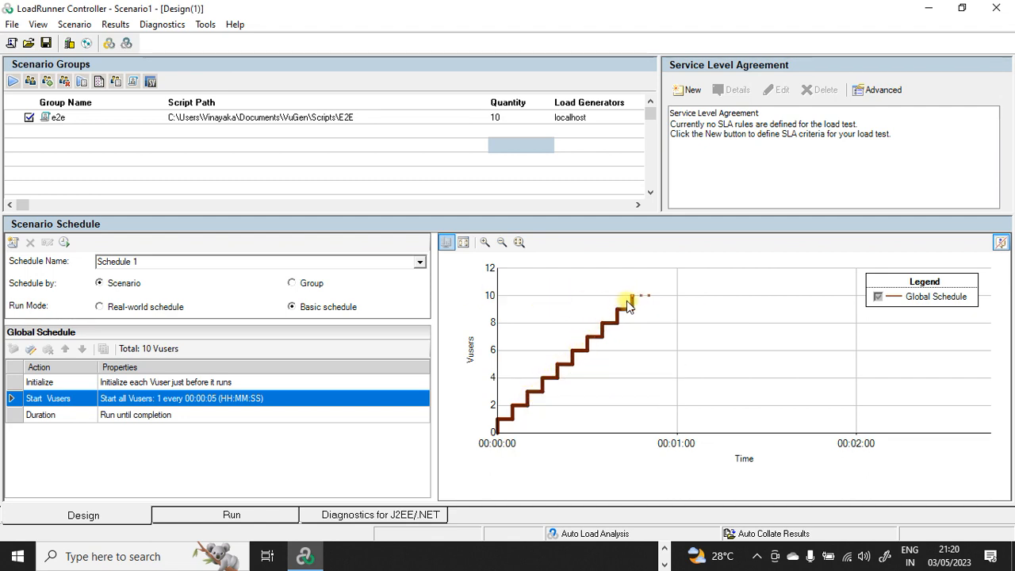
mouse_move(631, 303)
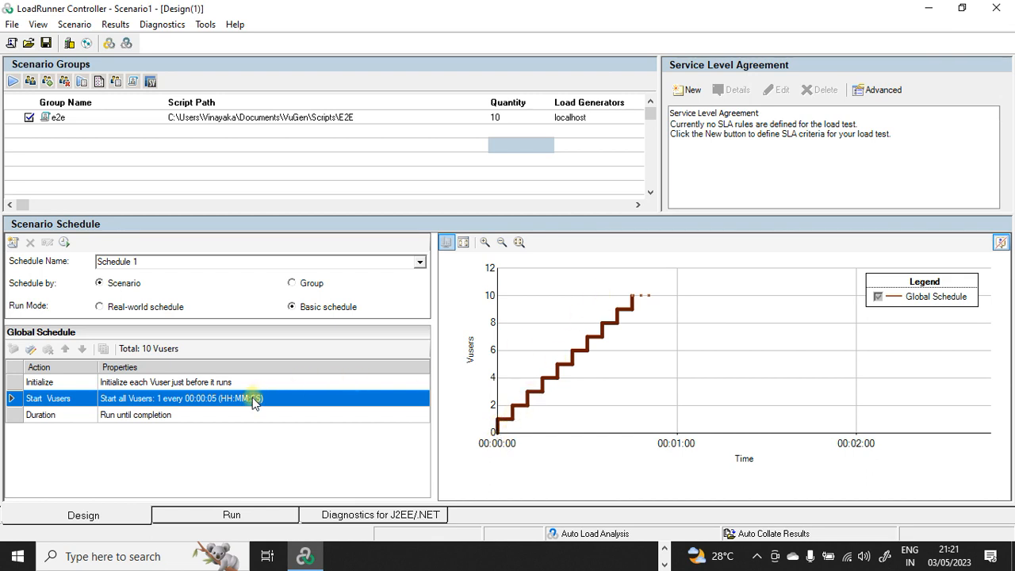
double_click(155, 415)
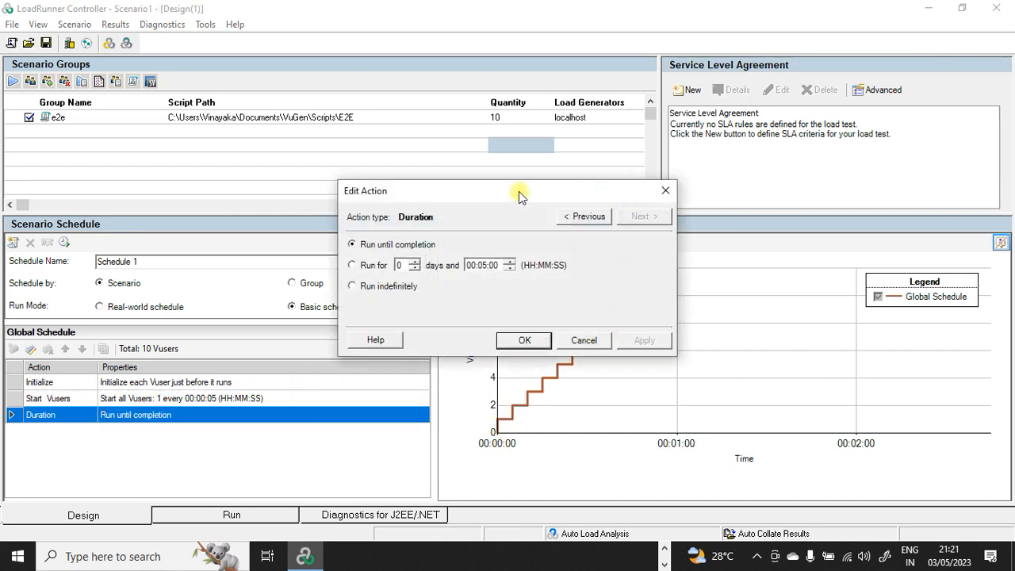
drag(513, 187, 200, 111)
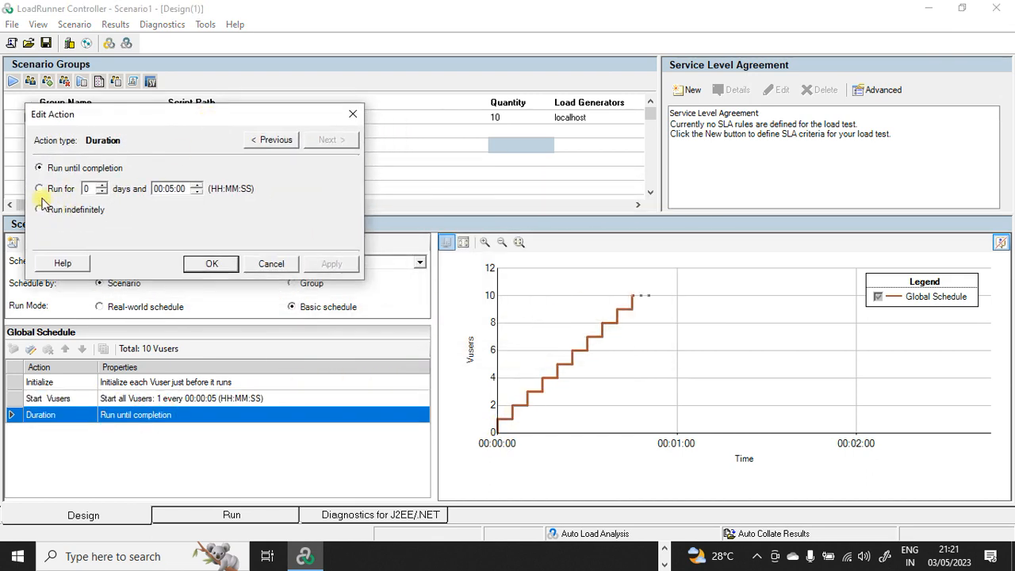
click(38, 189)
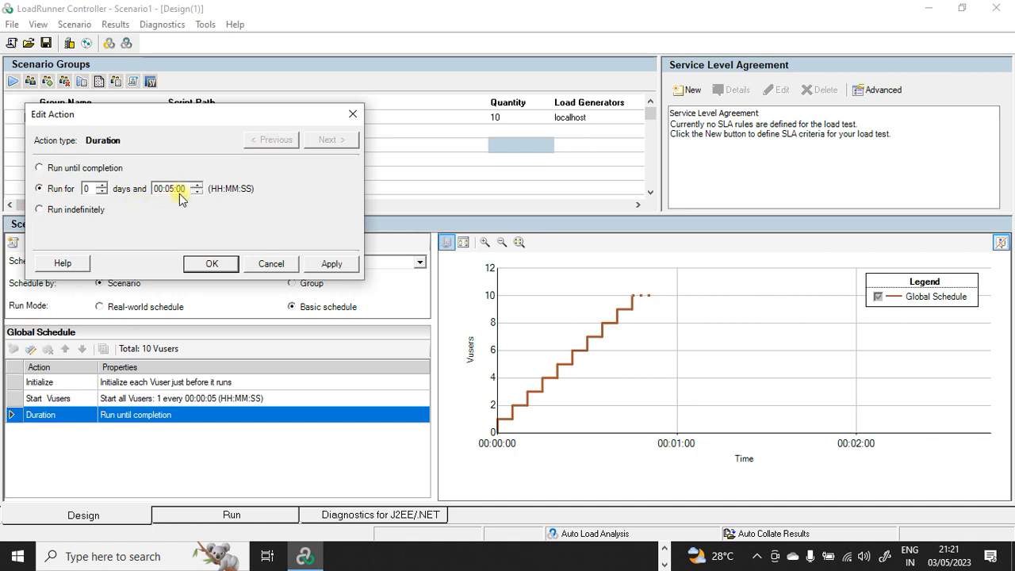
click(337, 267)
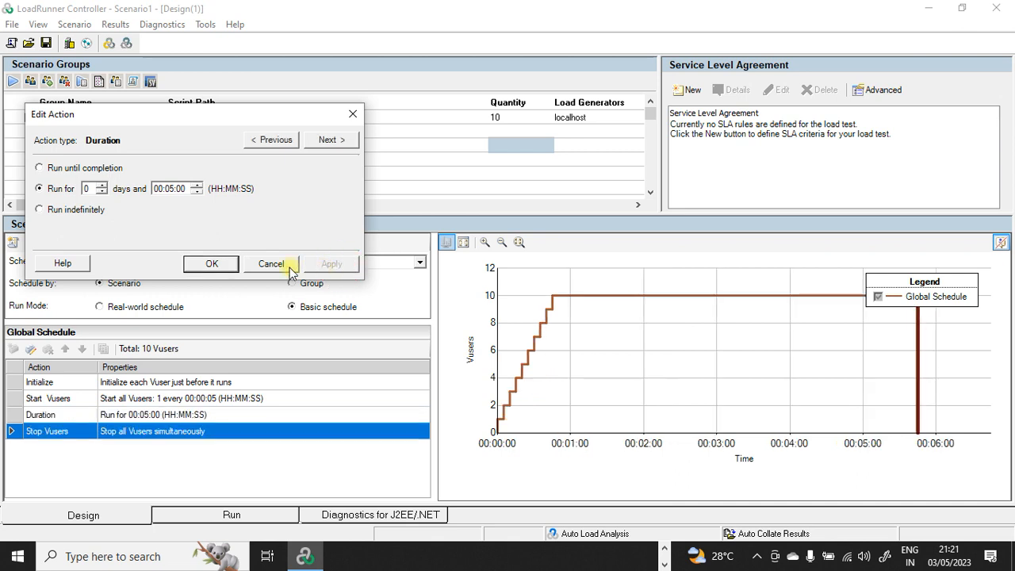
click(220, 264)
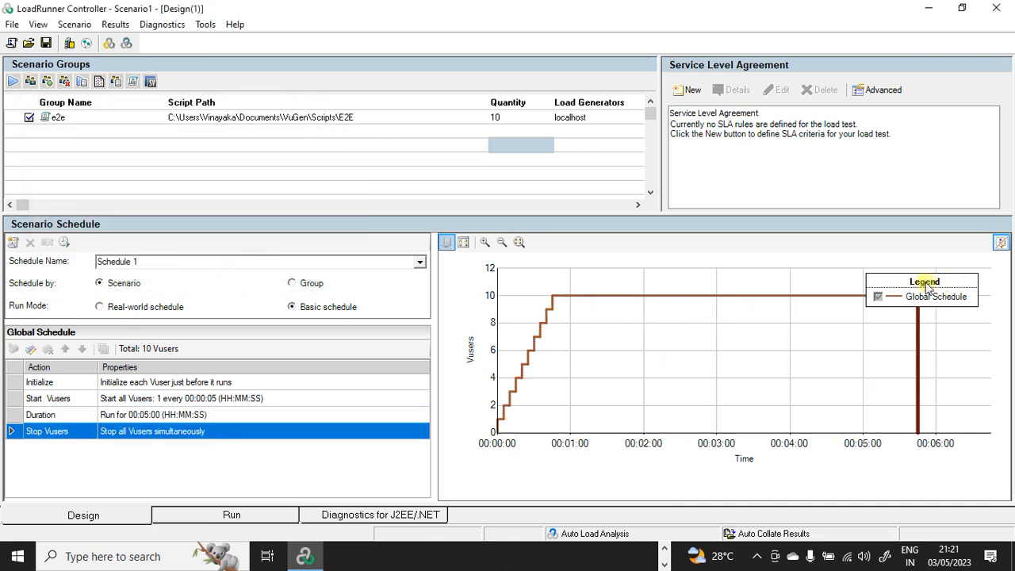
double_click(127, 439)
click(523, 340)
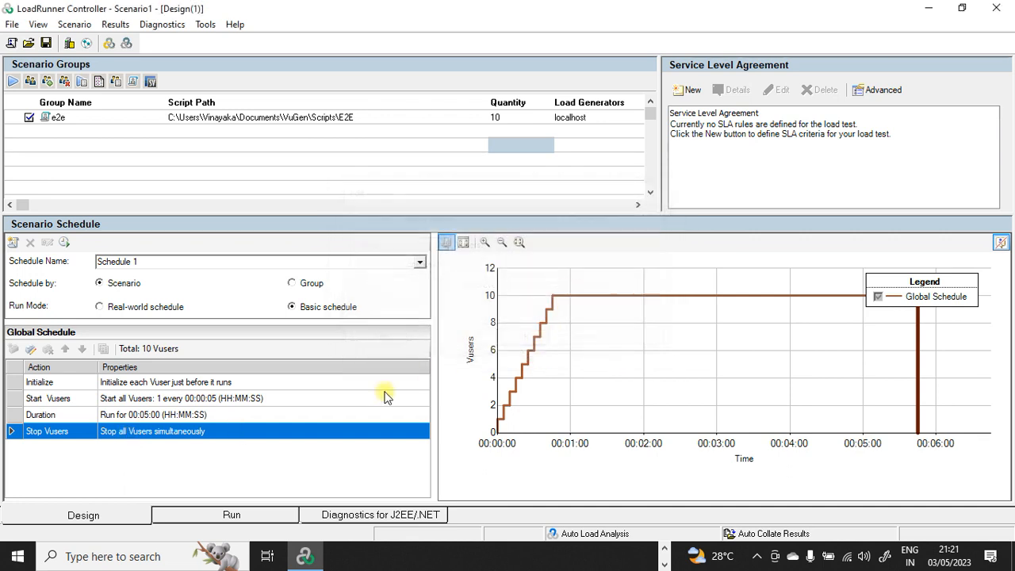
Step: Change the Stop Vusers action to stop 1 Vuser every 00:00:05 instead of simultaneously
double_click(156, 435)
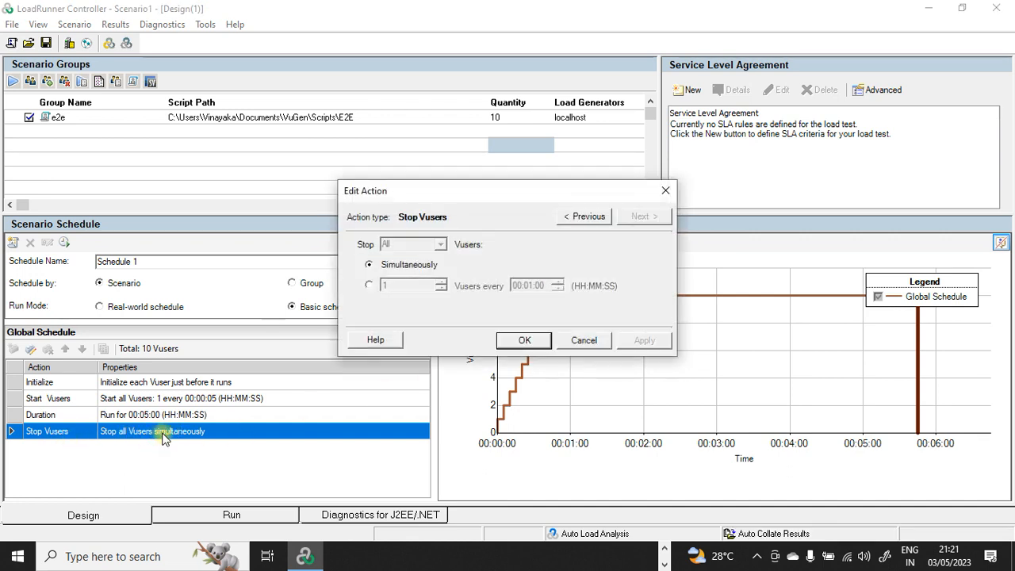
click(371, 287)
click(530, 286)
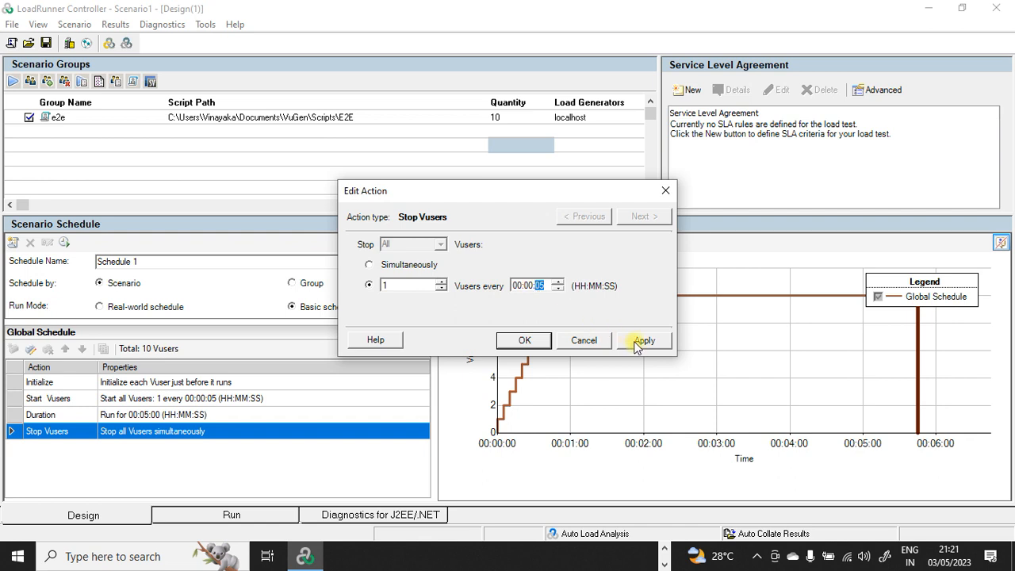
click(639, 345)
click(524, 340)
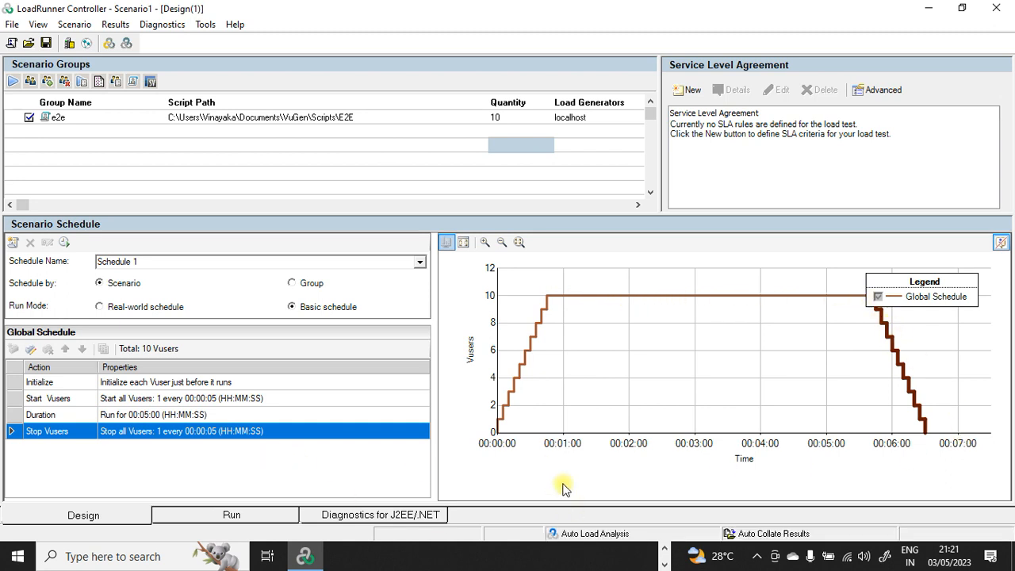
click(184, 415)
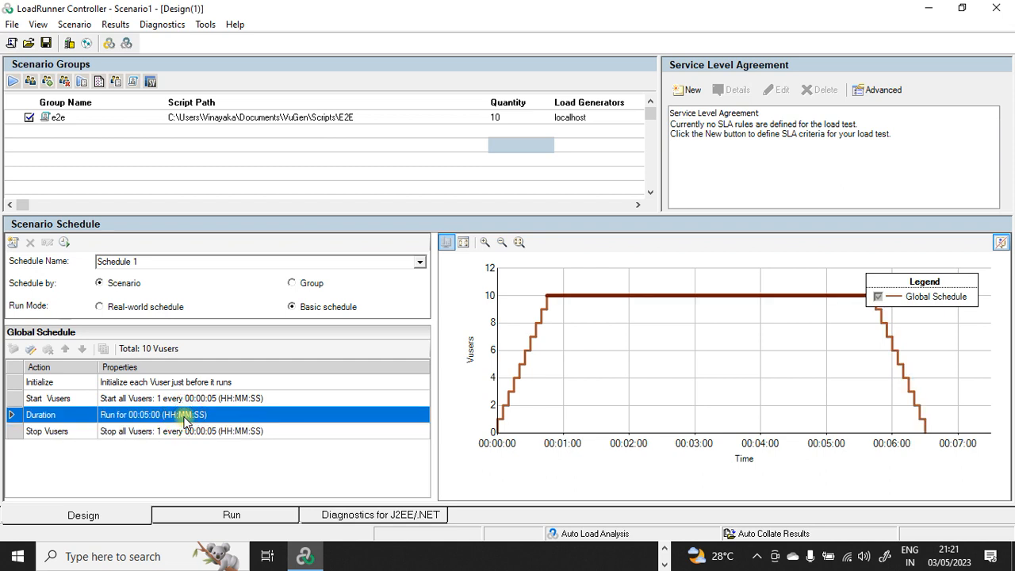
double_click(181, 415)
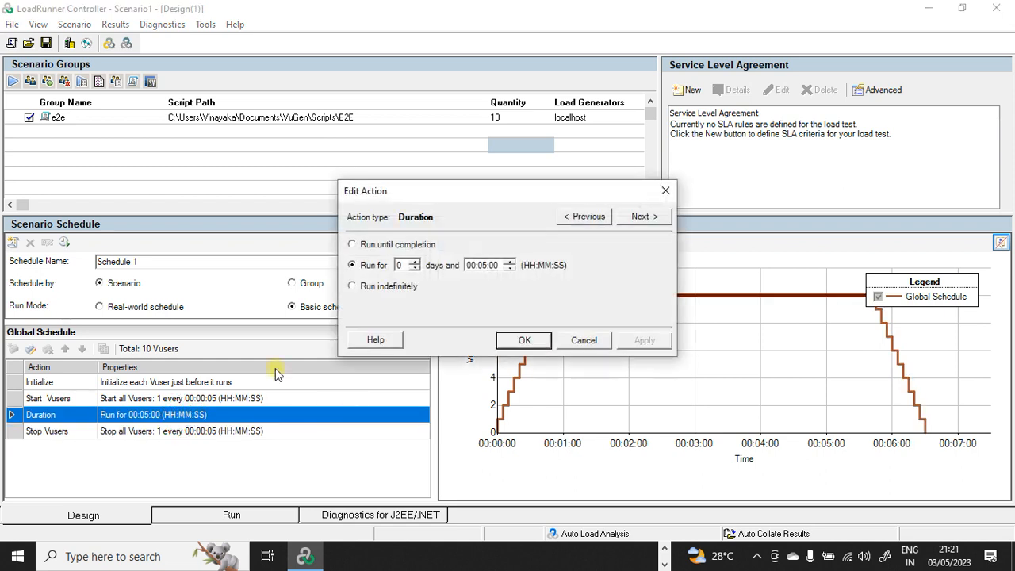
click(481, 266)
click(471, 267)
text(0)
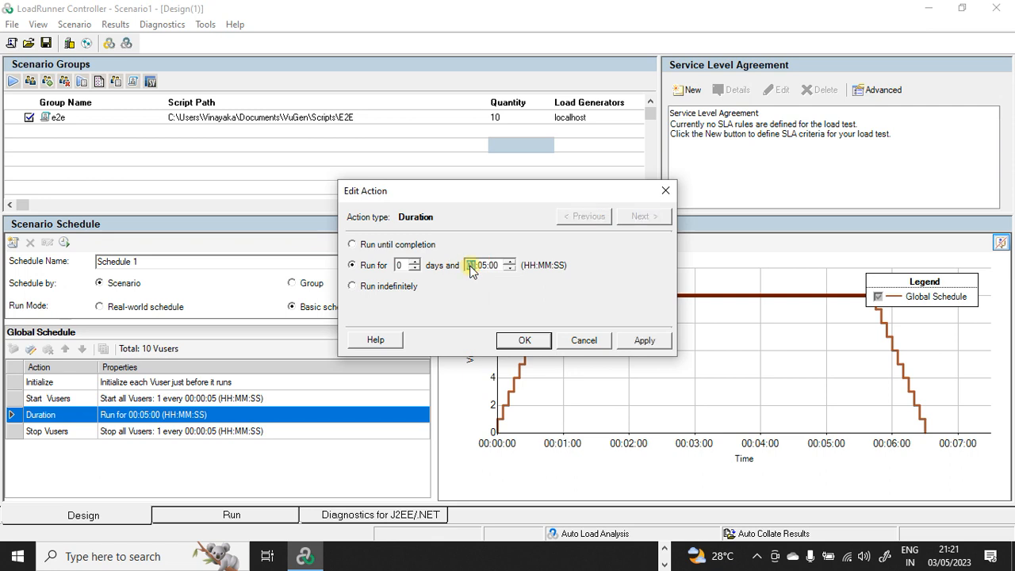
text(1)
click(481, 267)
click(642, 340)
click(525, 339)
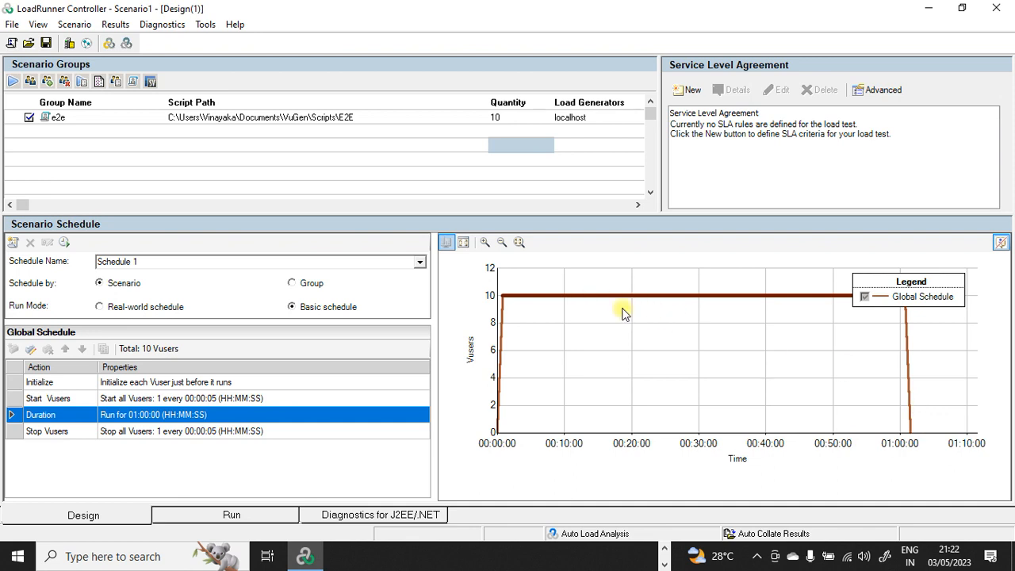
click(139, 415)
double_click(138, 415)
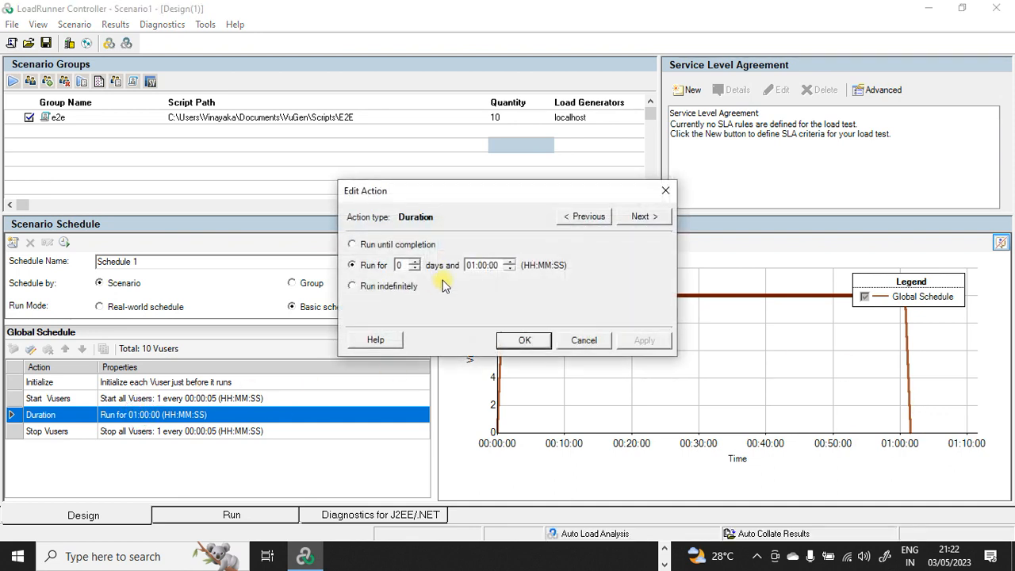
click(471, 268)
text(00)
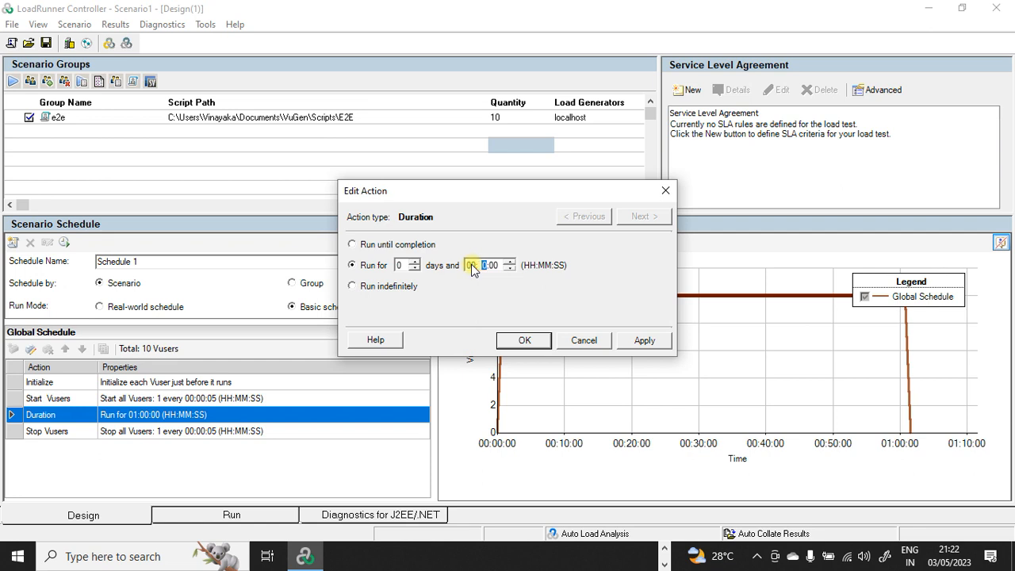
click(642, 340)
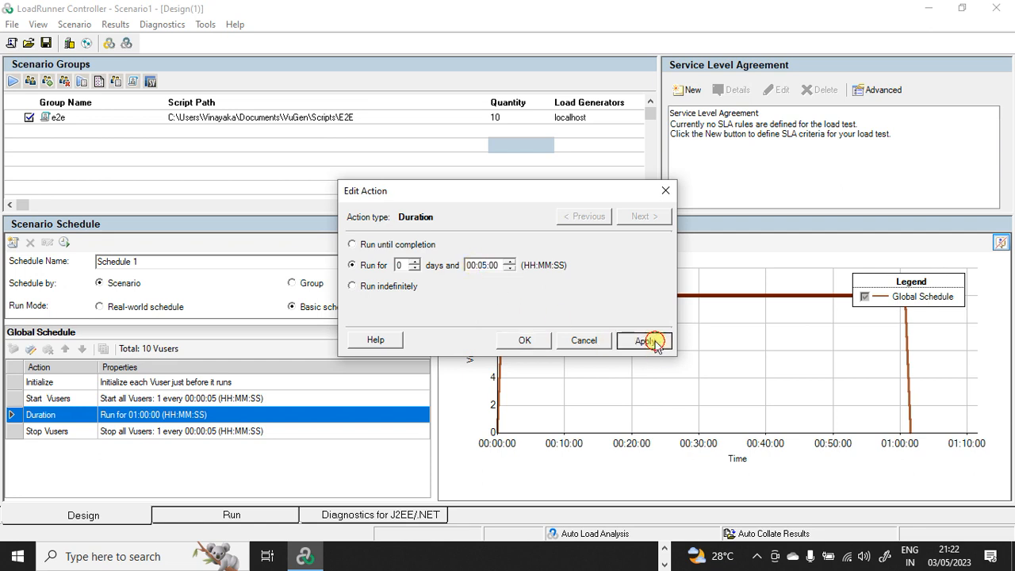
click(525, 342)
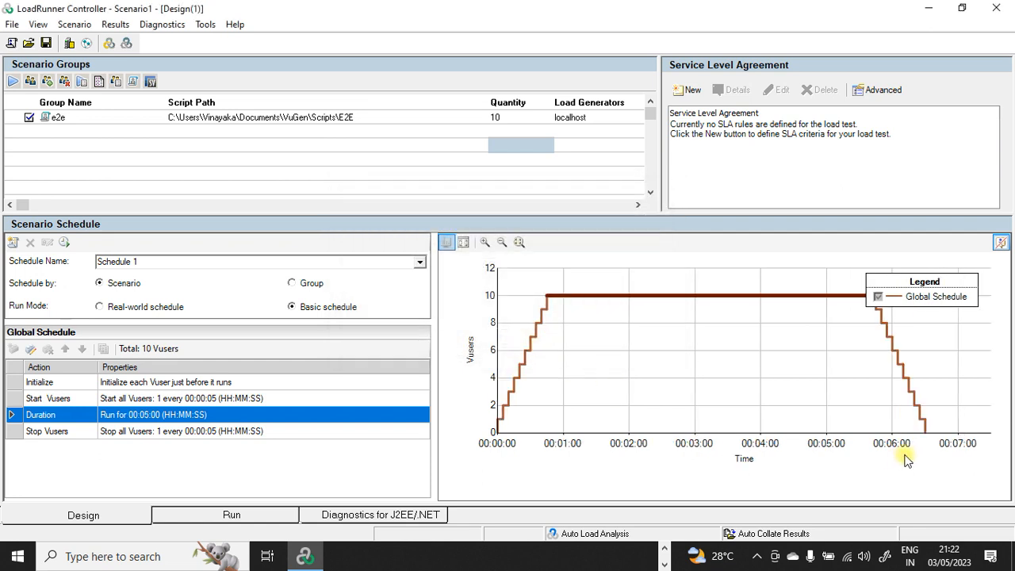
Step: Switch to the Run view and browse the available Graphs list
mouse_move(926, 432)
click(212, 518)
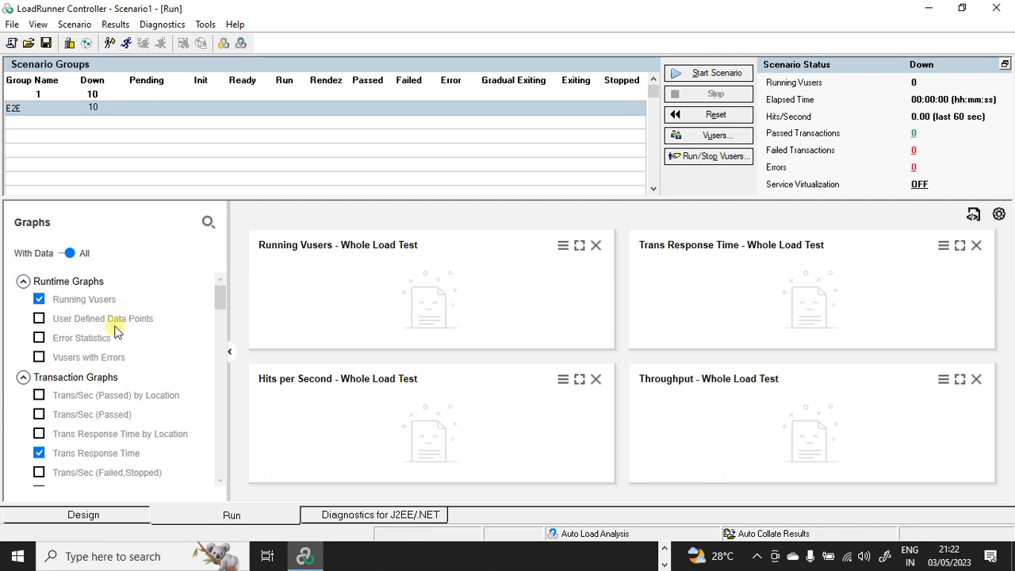
drag(220, 295, 198, 294)
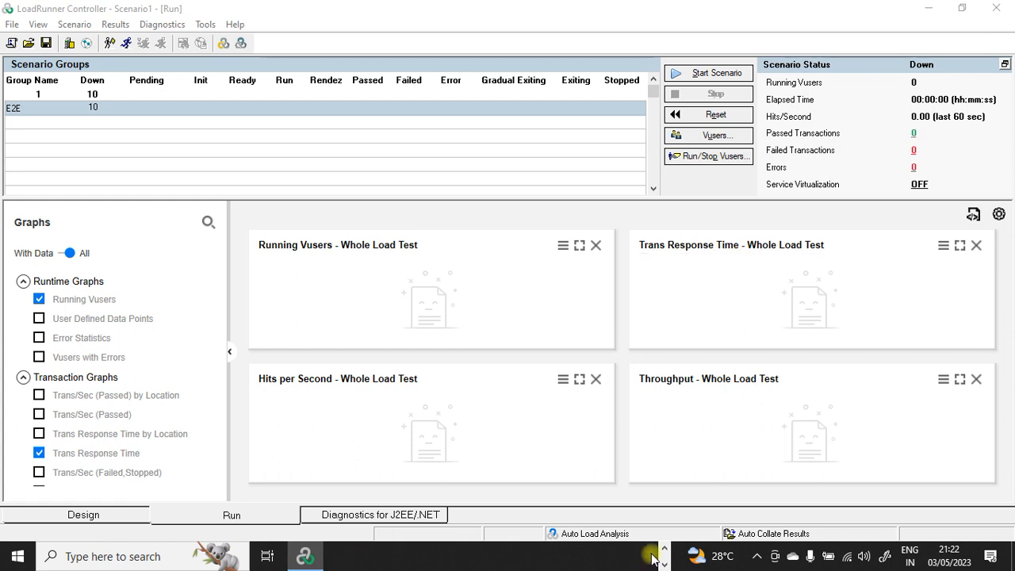
mouse_move(475, 558)
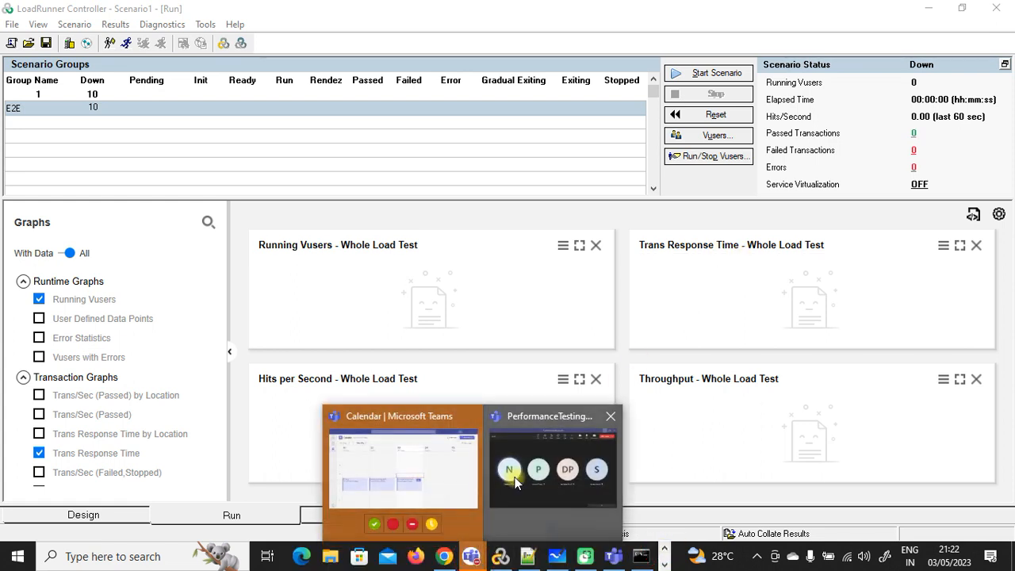
click(555, 476)
click(602, 112)
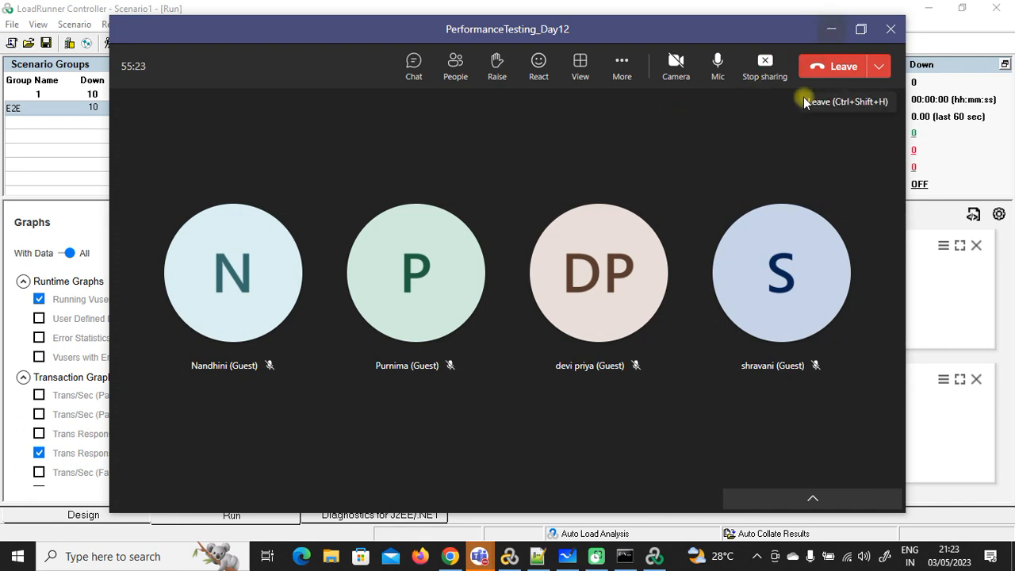
click(831, 29)
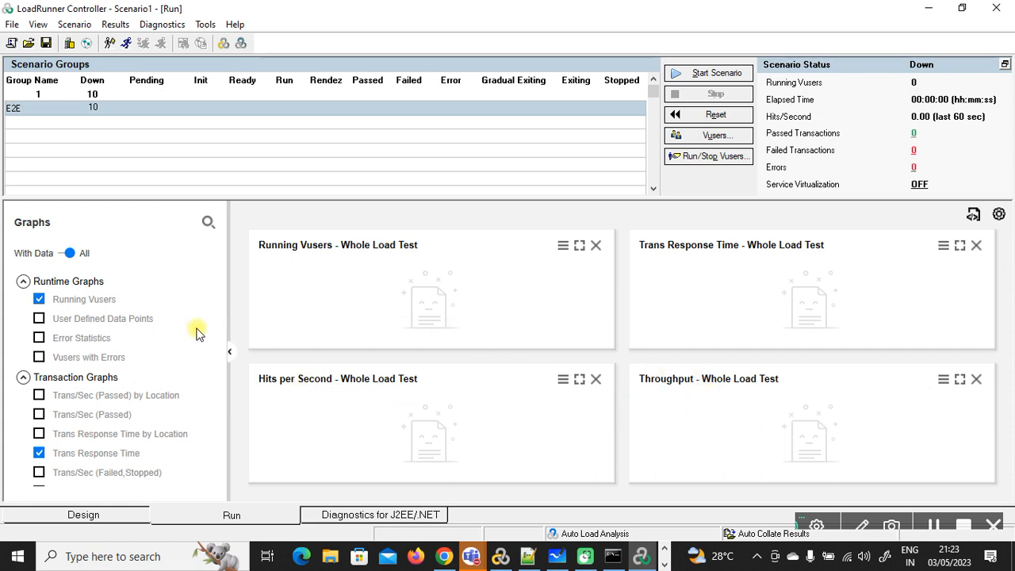
Step: Add the Error Statistics, Vusers with Errors, Trans/Sec (Passed) and Trans Response Time by Location graphs
click(38, 318)
click(39, 318)
click(40, 338)
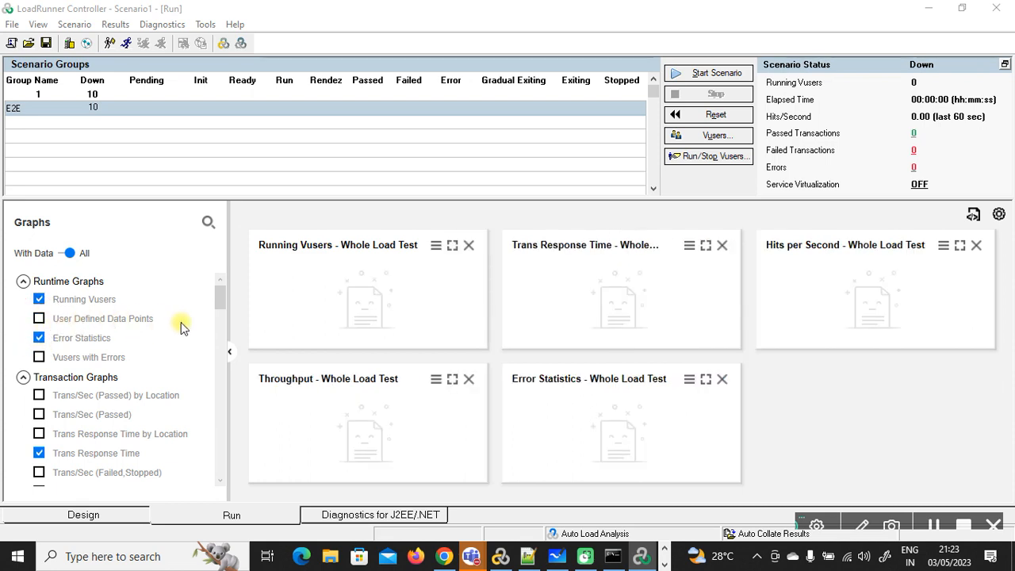
click(39, 358)
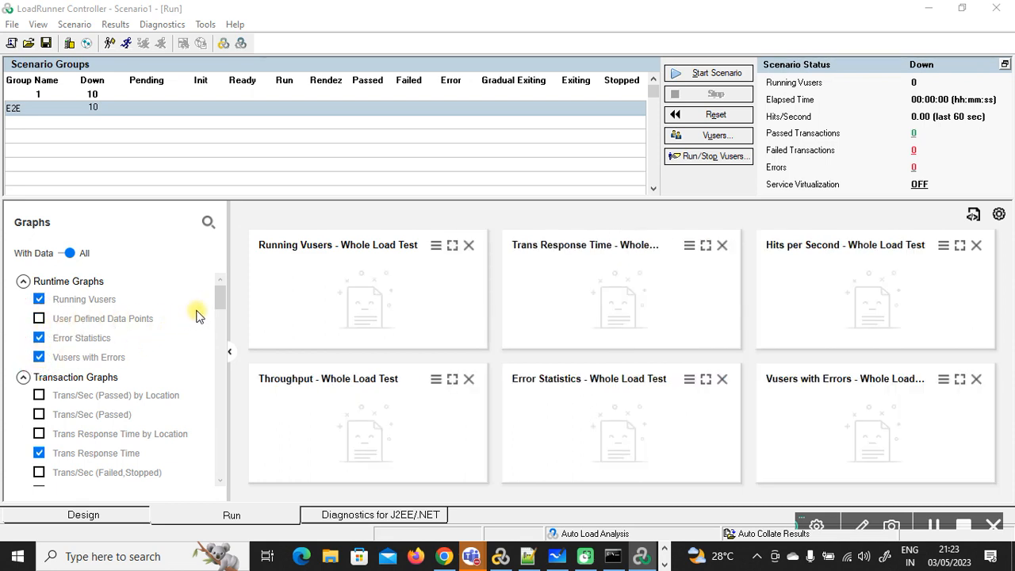
mouse_move(219, 292)
mouse_down()
mouse_move(220, 310)
mouse_move(225, 282)
mouse_move(225, 304)
mouse_up()
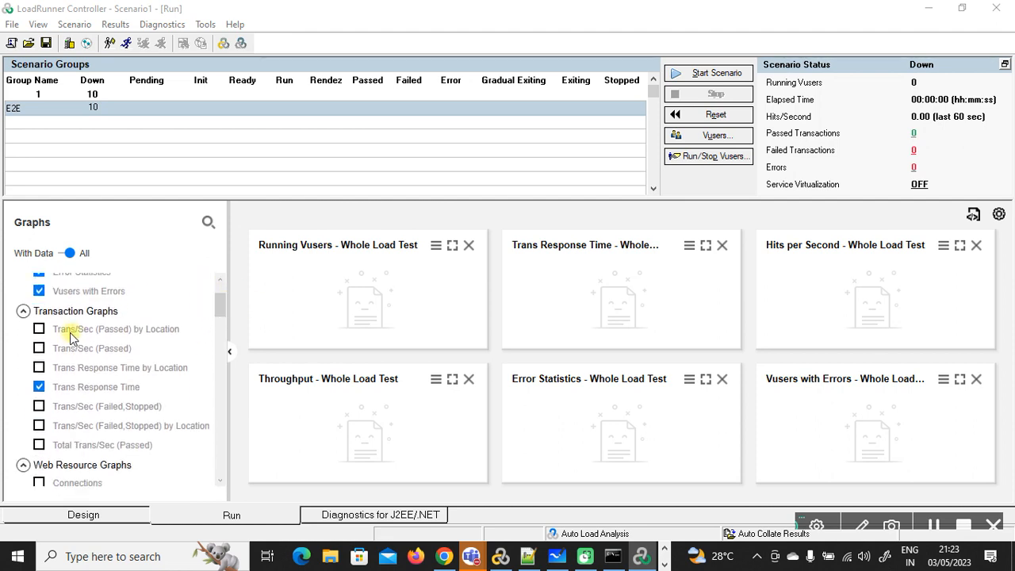
click(39, 348)
click(40, 367)
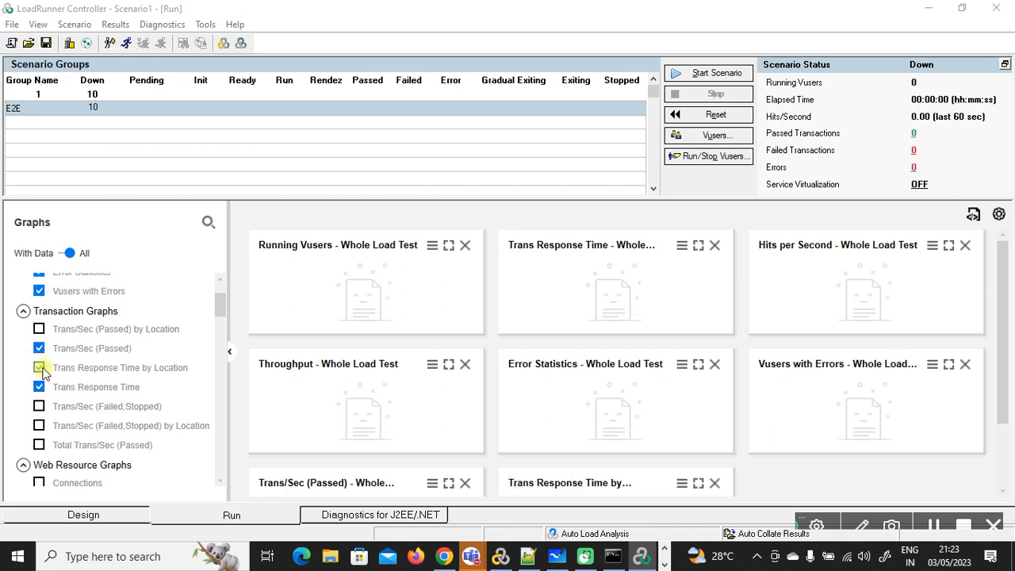
scroll(123, 391, down, 5)
scroll(123, 396, down, 8)
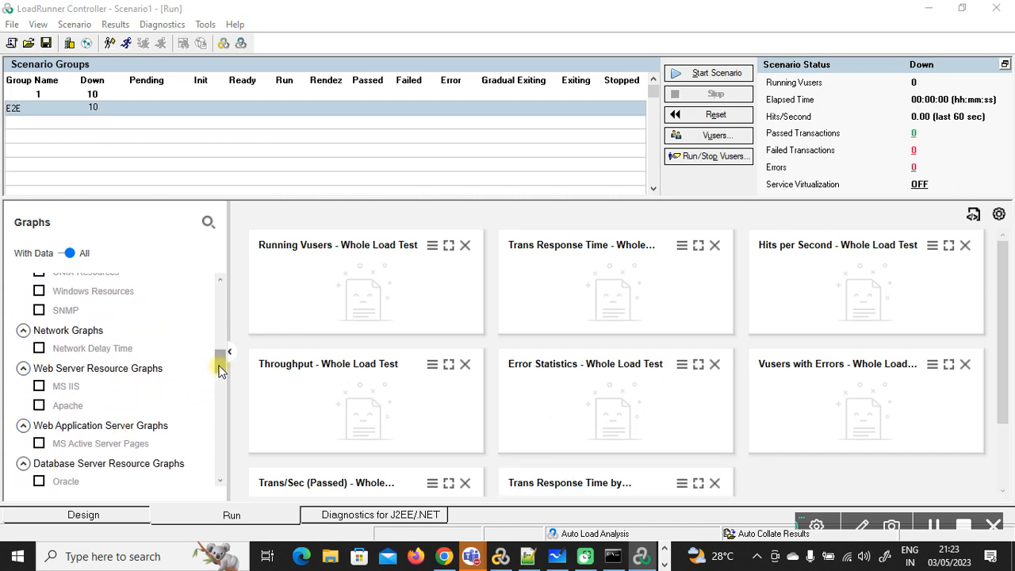
drag(220, 371, 222, 292)
Step: Add User Defined Data Points, Trans/Sec by Location and Failed/Stopped graphs until hitting the 12-graph limit
click(39, 318)
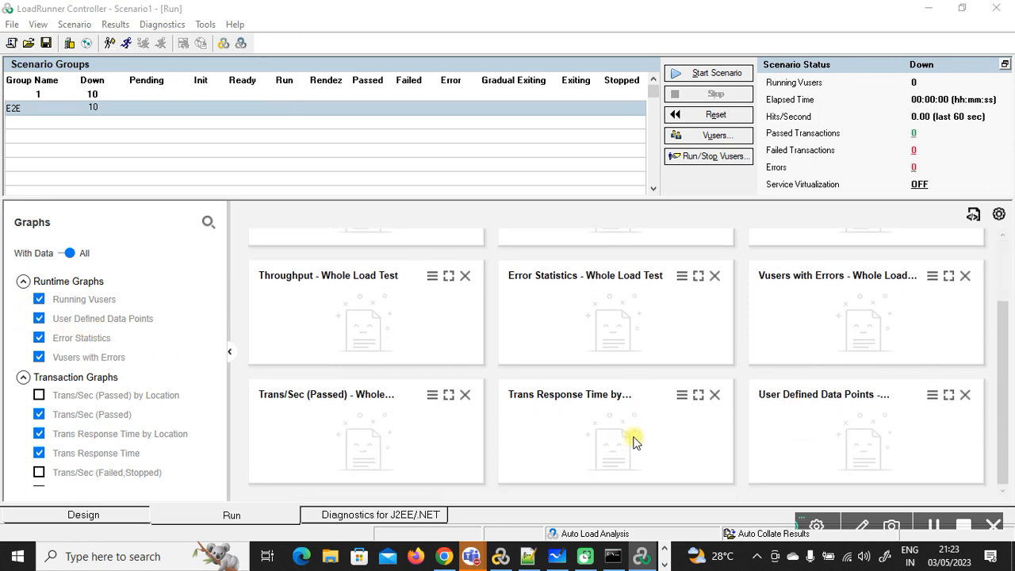
scroll(119, 353, down, 2)
click(39, 324)
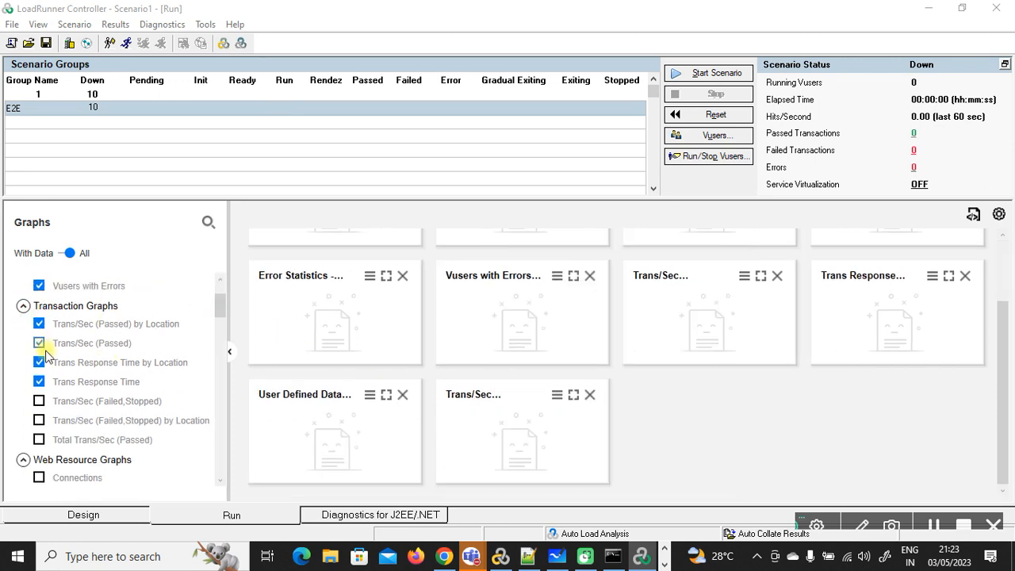
click(39, 400)
click(39, 420)
click(39, 439)
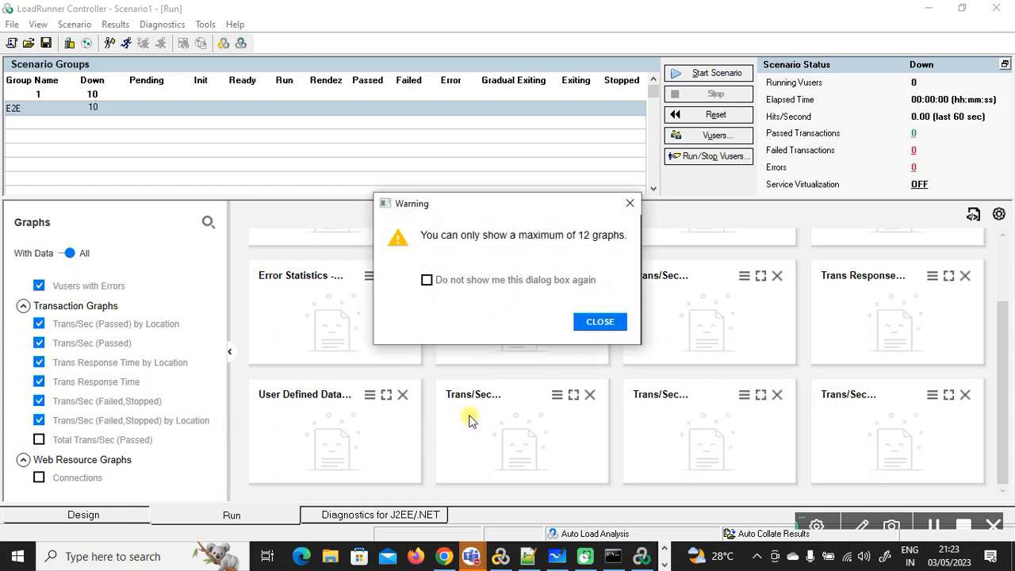
click(600, 321)
scroll(178, 352, up, 3)
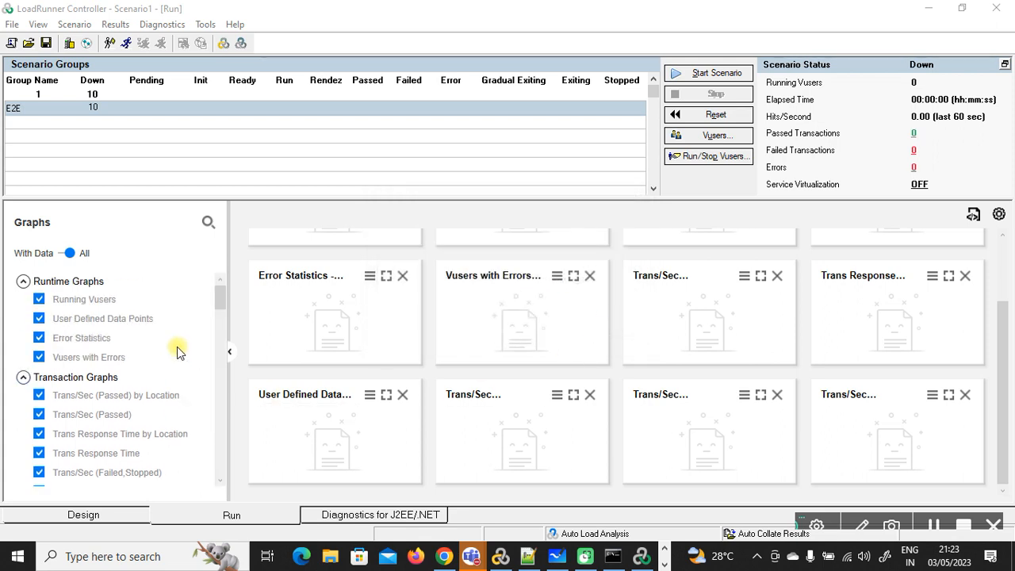
scroll(614, 330, up, 2)
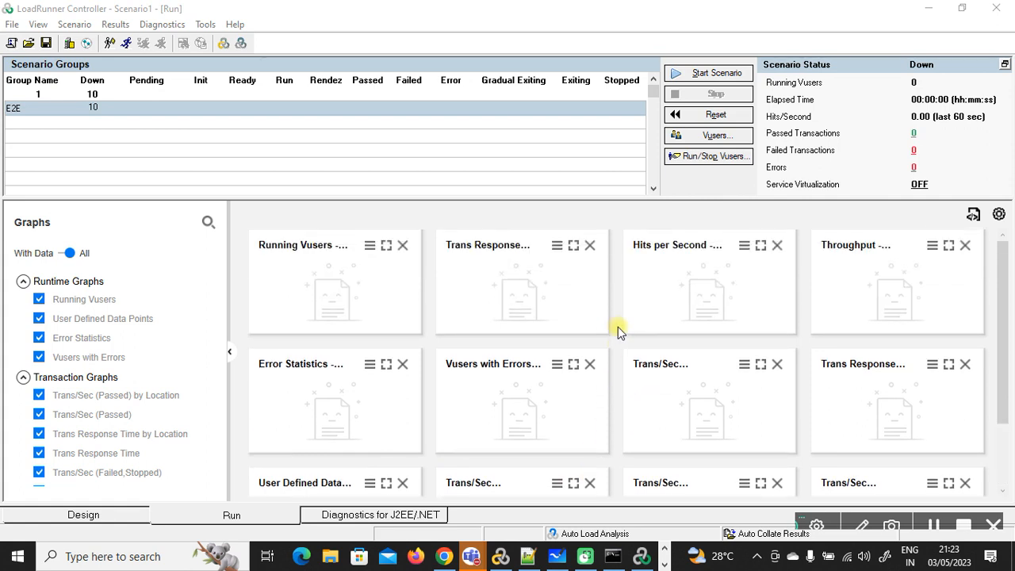
scroll(617, 327, down, 2)
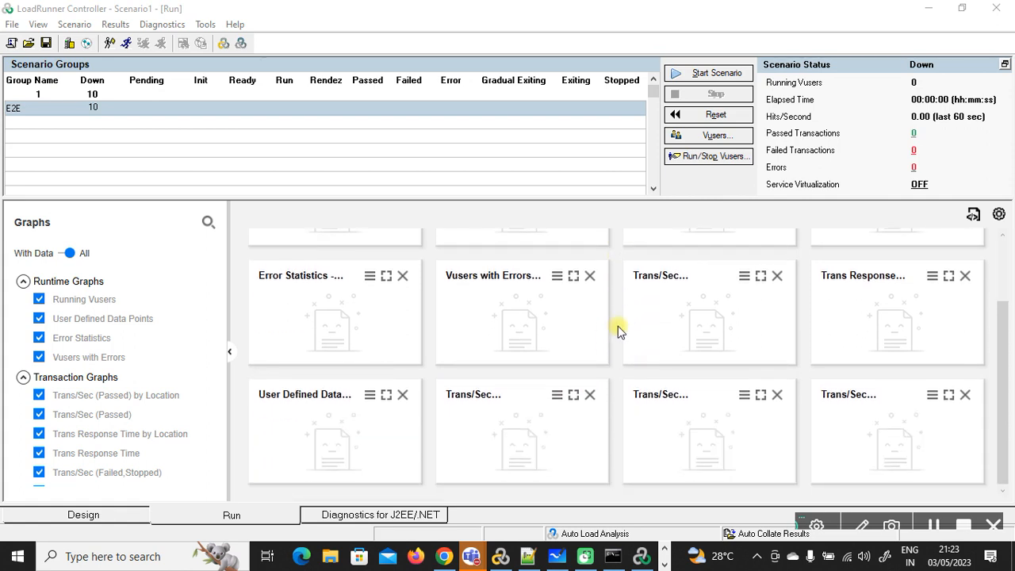
scroll(617, 326, up, 1)
scroll(618, 326, up, 1)
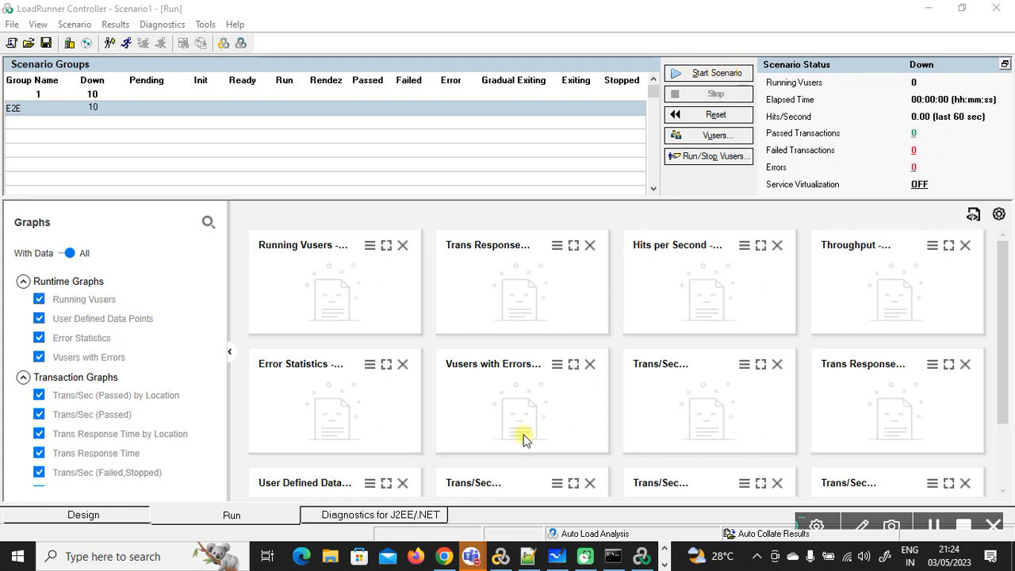
Step: Reload the Web Tours Itinerary page several times, confirming no flights are reserved, then minimize Chrome
click(444, 556)
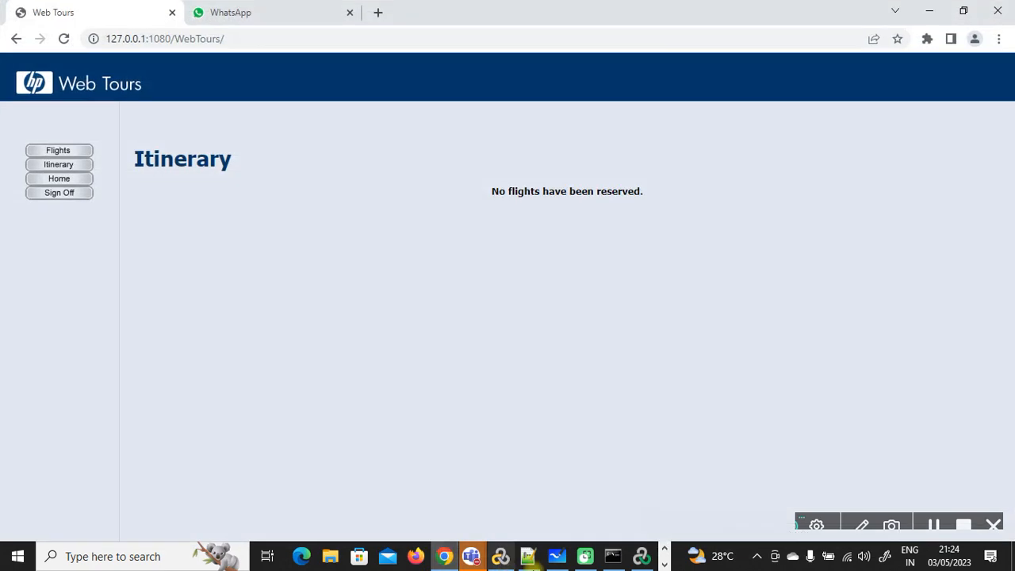
click(76, 166)
click(76, 166)
click(76, 166)
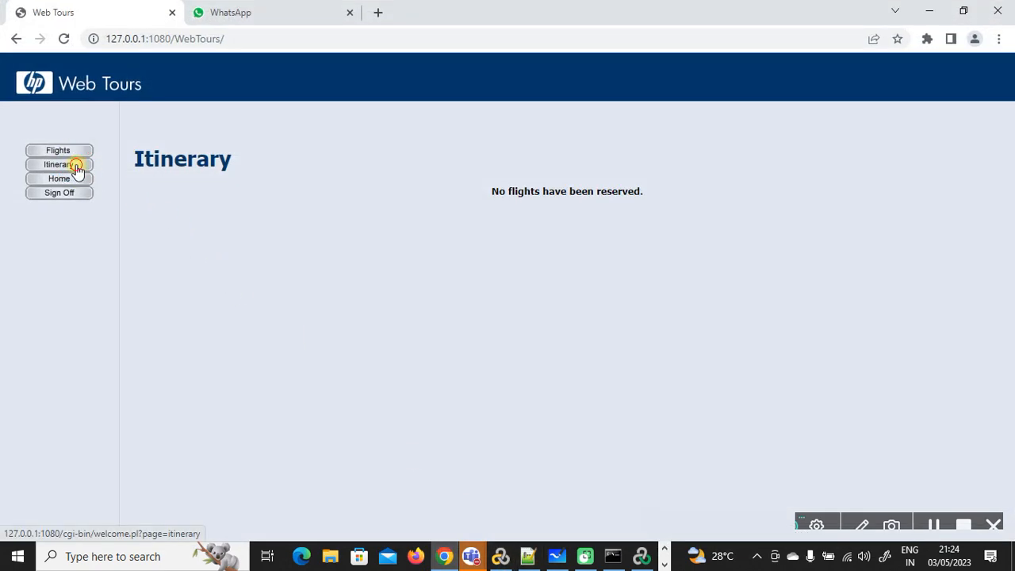
click(76, 166)
click(75, 166)
click(90, 168)
click(928, 10)
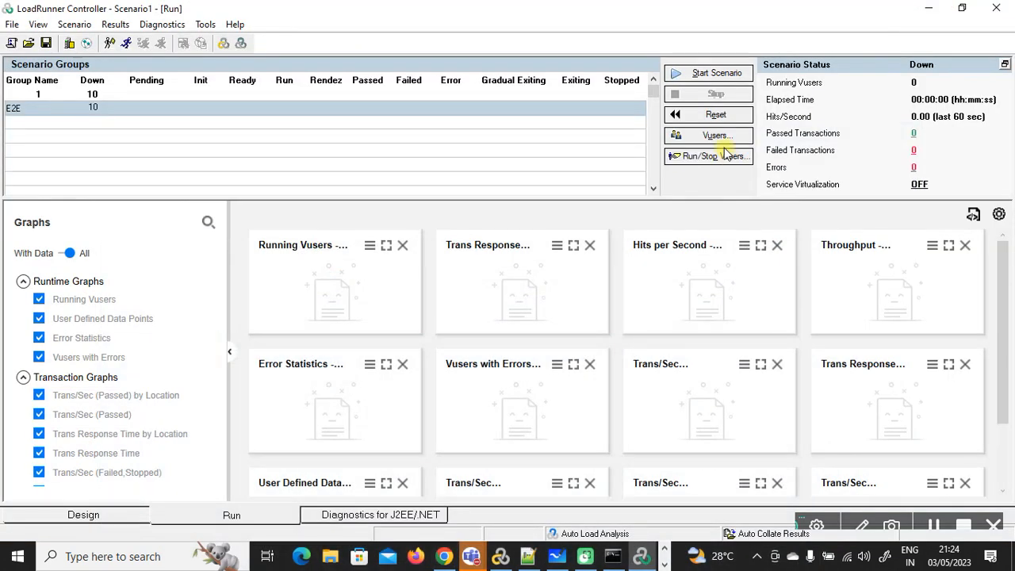
Step: Start the scenario and briefly enlarge the Running Vusers graph as the 10 Vusers ramp up
click(714, 73)
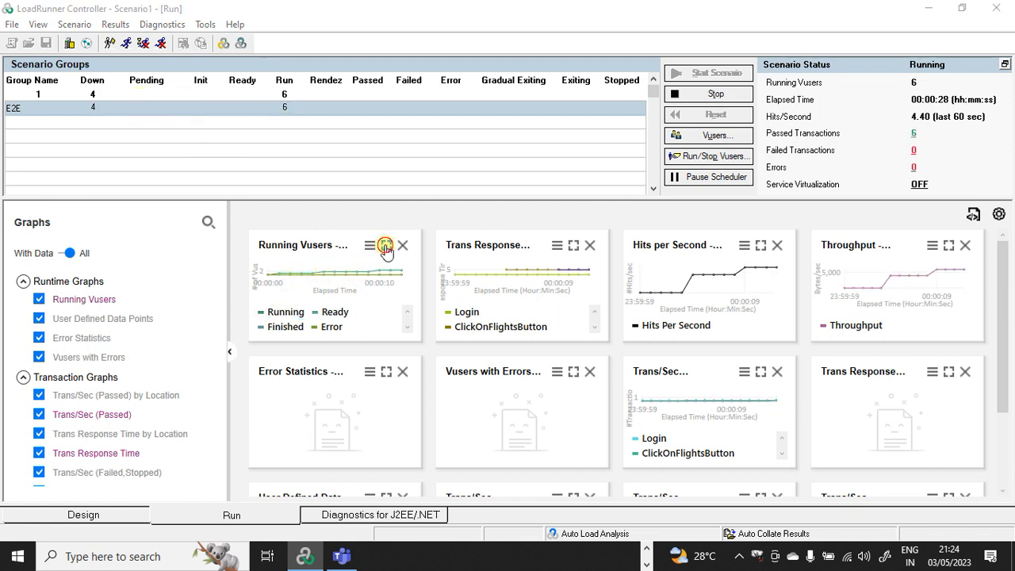
click(387, 245)
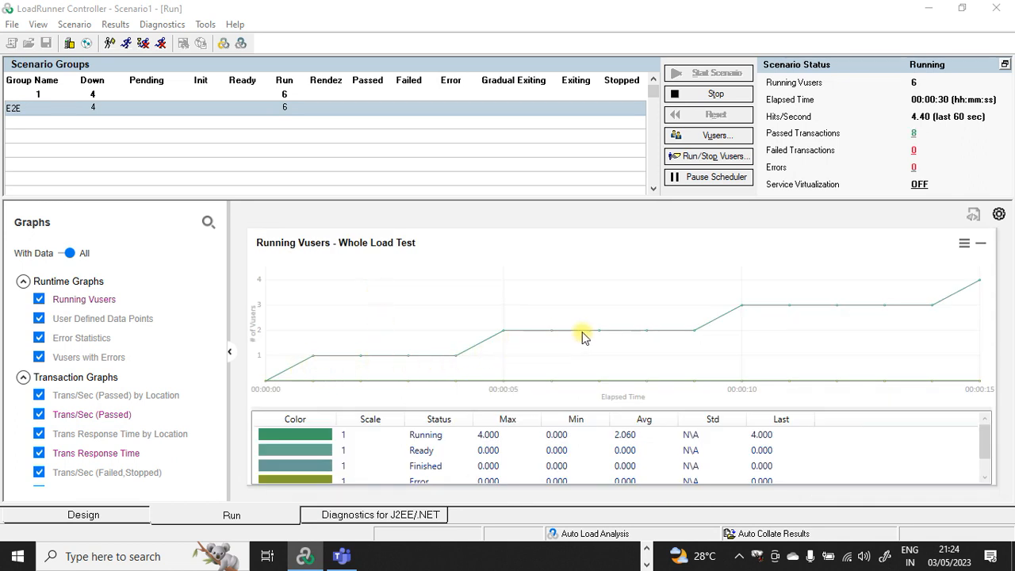
click(981, 243)
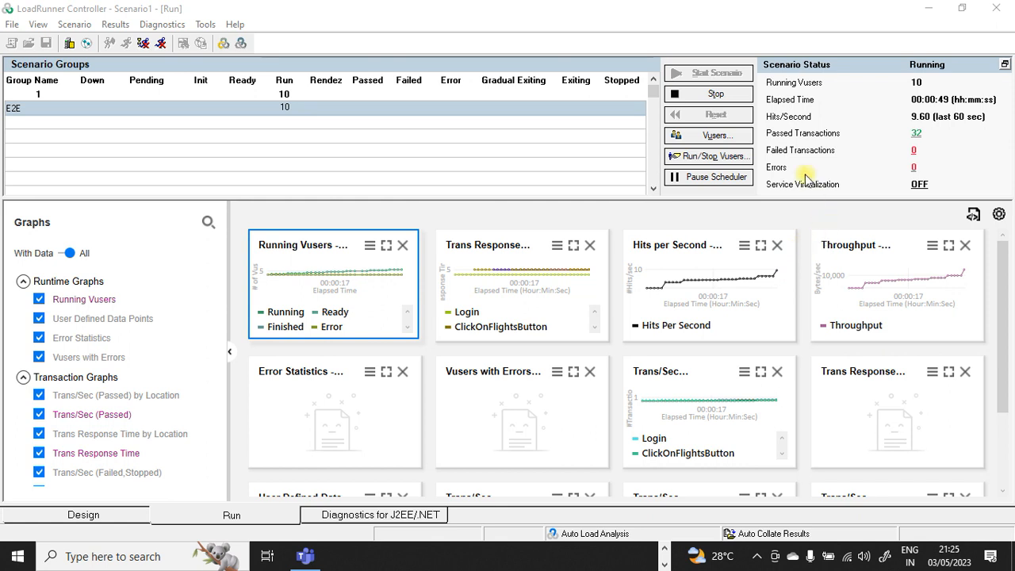
Step: Check the per-transaction breakdown of Passed Transactions, then bring the Web Tours browser forward
click(916, 137)
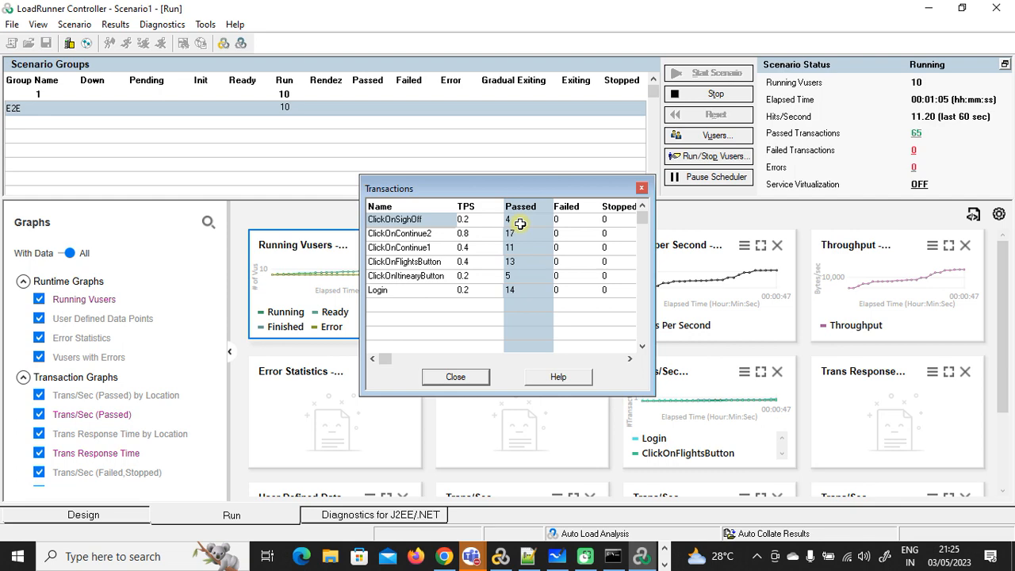
click(479, 377)
click(444, 556)
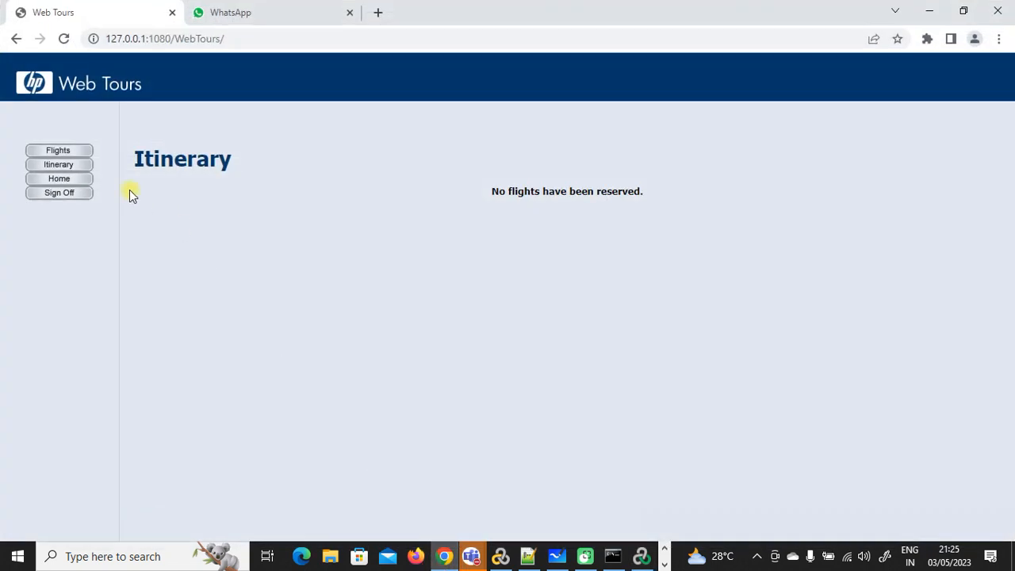
Step: Reload the Itinerary repeatedly and scroll down to read 15 scheduled flights, then minimize Chrome
click(77, 165)
scroll(544, 237, down, 1)
scroll(544, 238, down, 15)
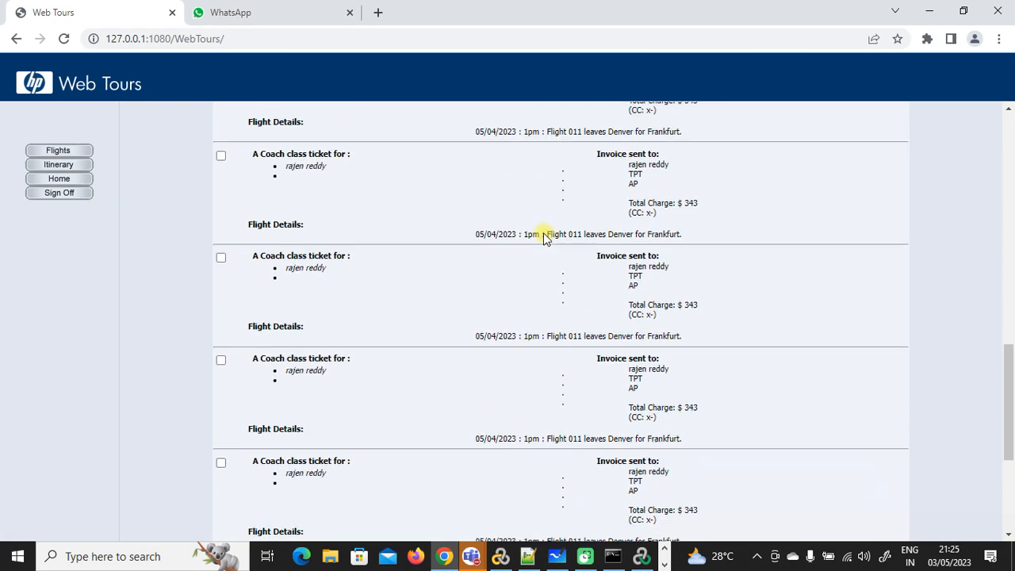
click(83, 166)
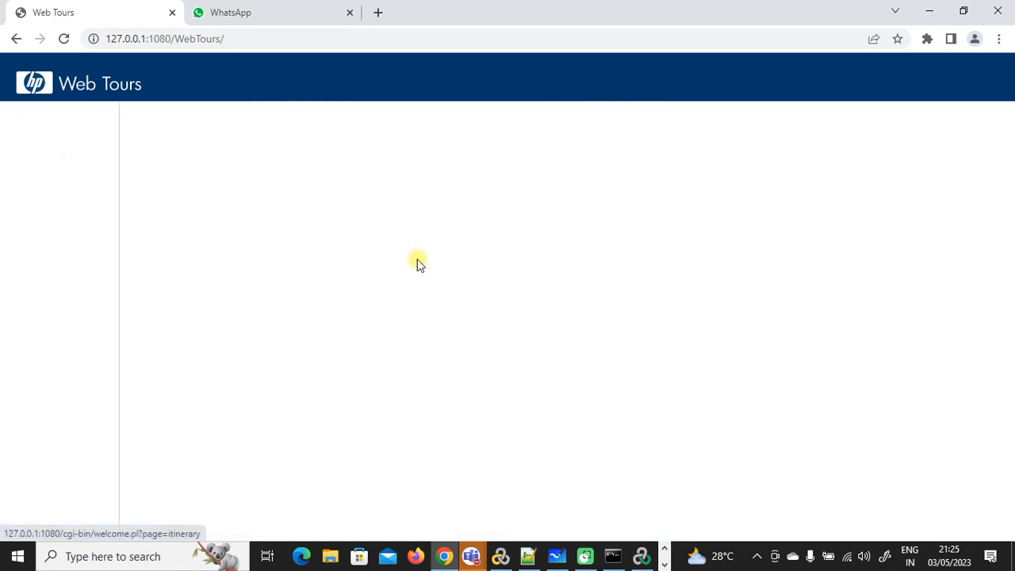
scroll(419, 262, down, 15)
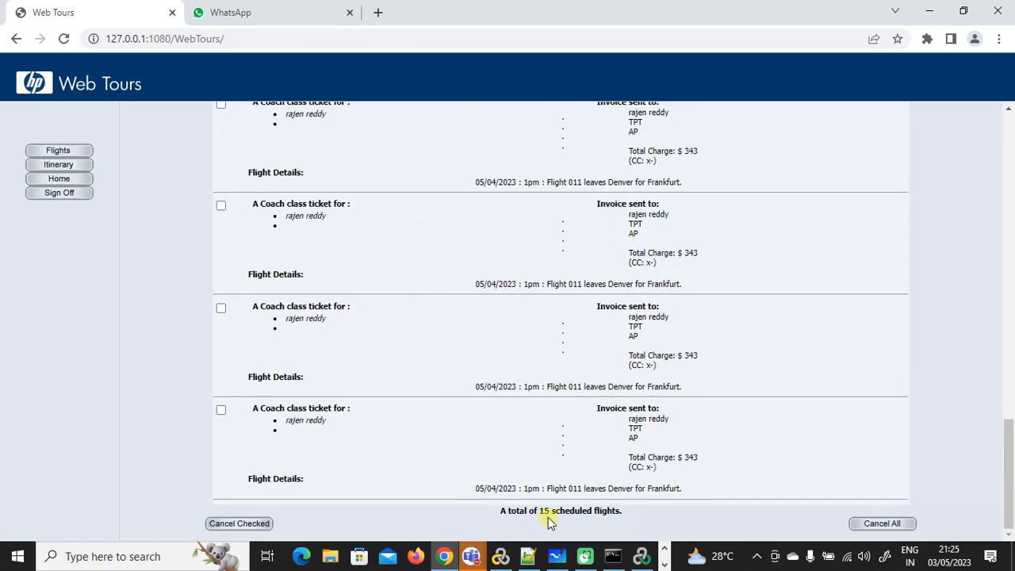
click(77, 166)
scroll(460, 306, down, 15)
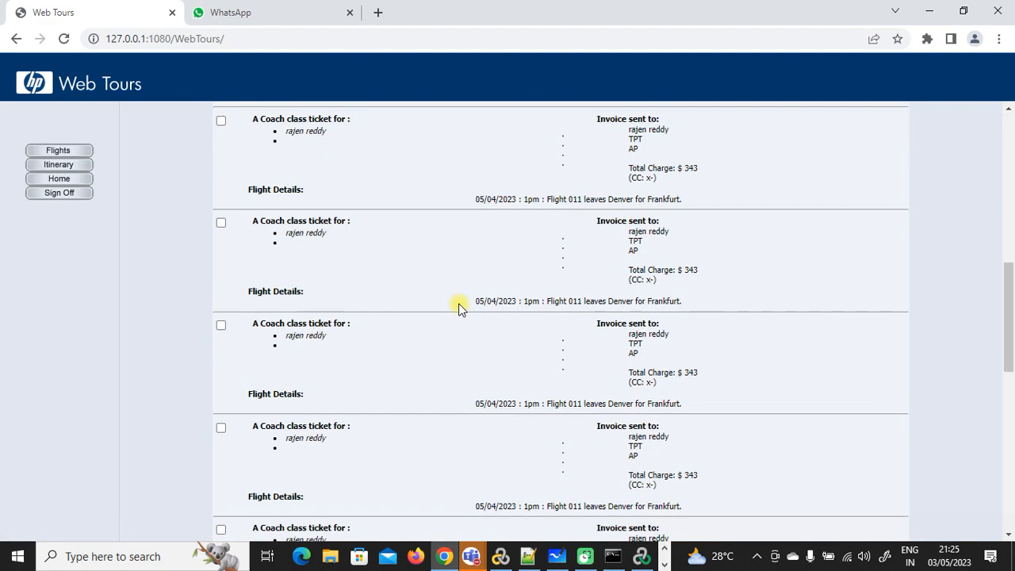
scroll(539, 373, up, 15)
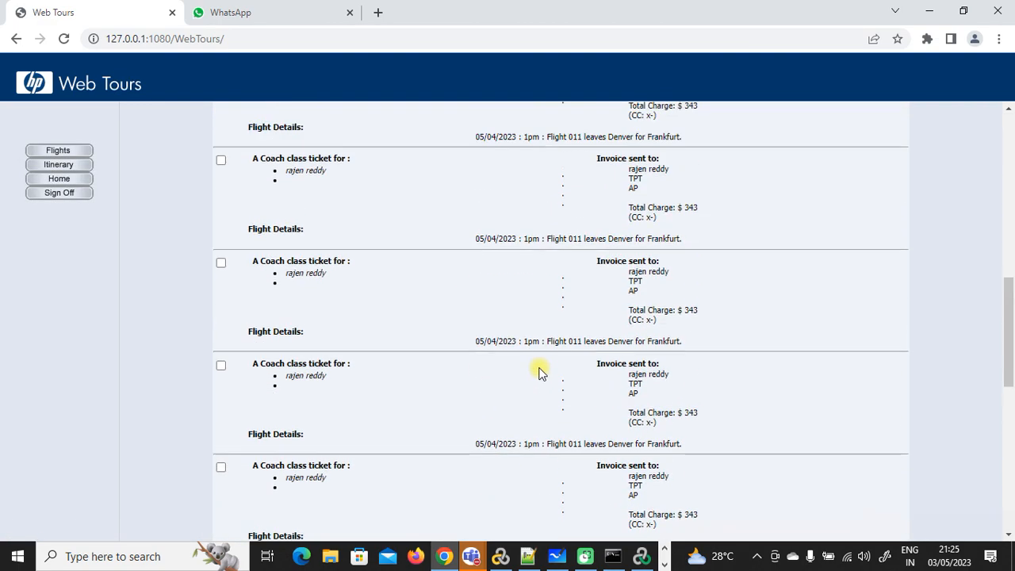
scroll(539, 373, down, 15)
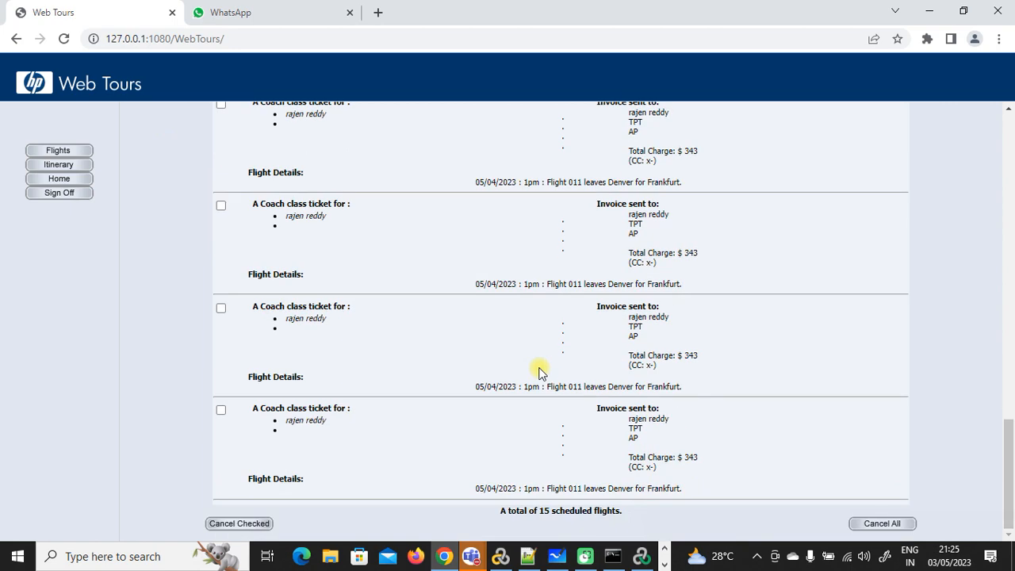
click(929, 11)
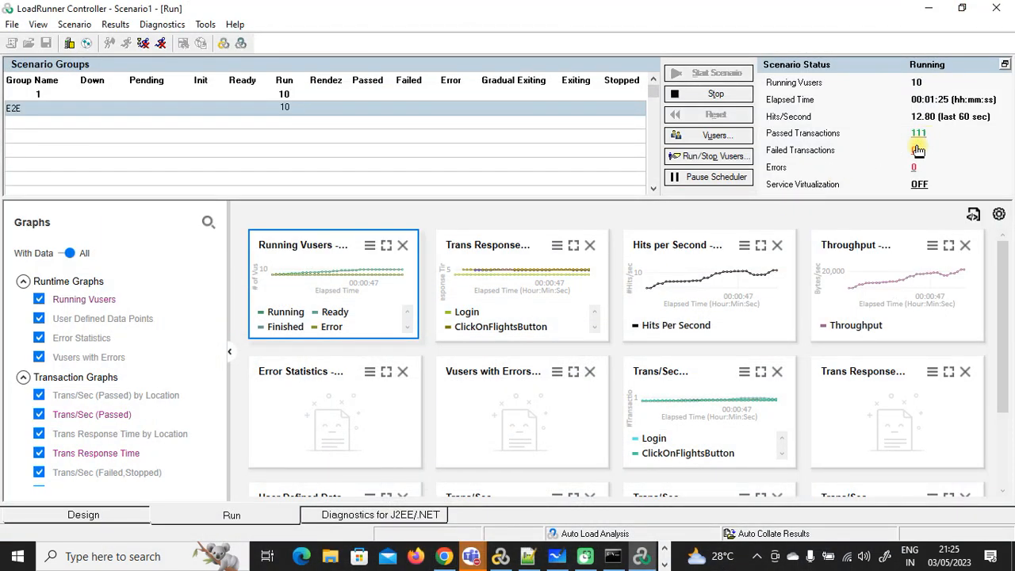
Step: Enlarge the Trans Response Time graph with all six transactions in its legend, then restore and minimize
click(574, 245)
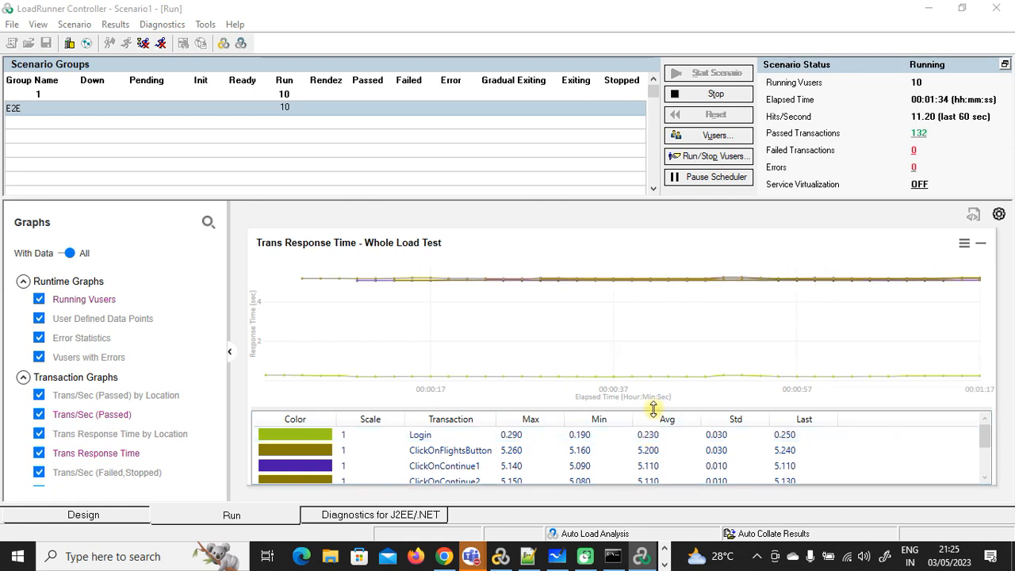
drag(654, 408, 652, 310)
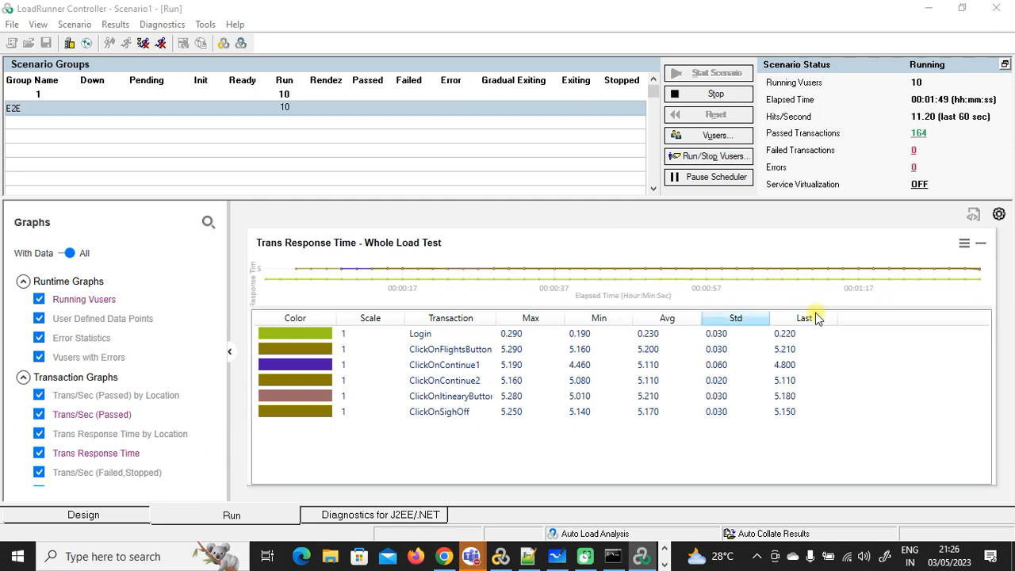
click(980, 245)
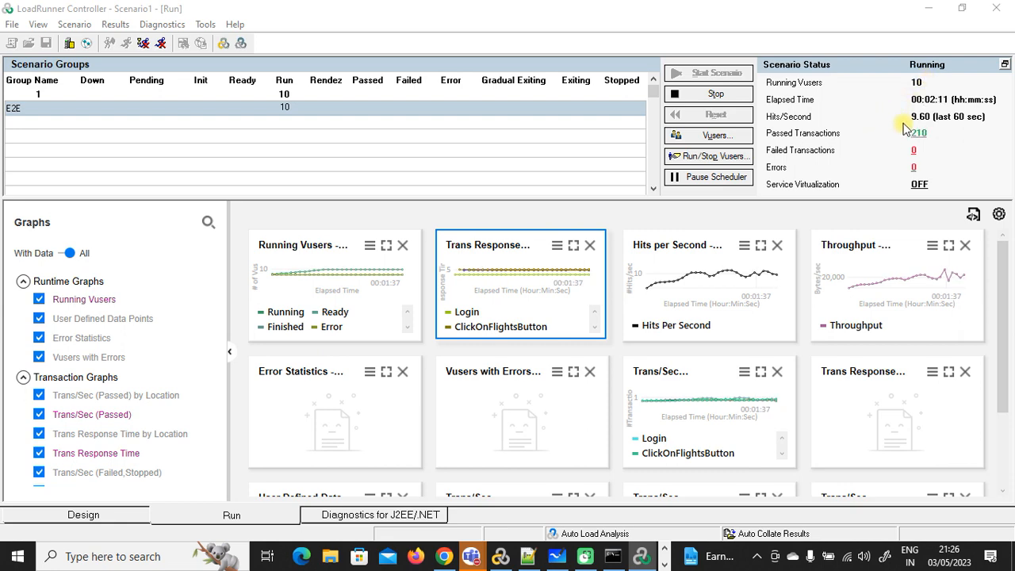
click(930, 12)
Step: Clear the desktop and launch Task Manager
click(931, 11)
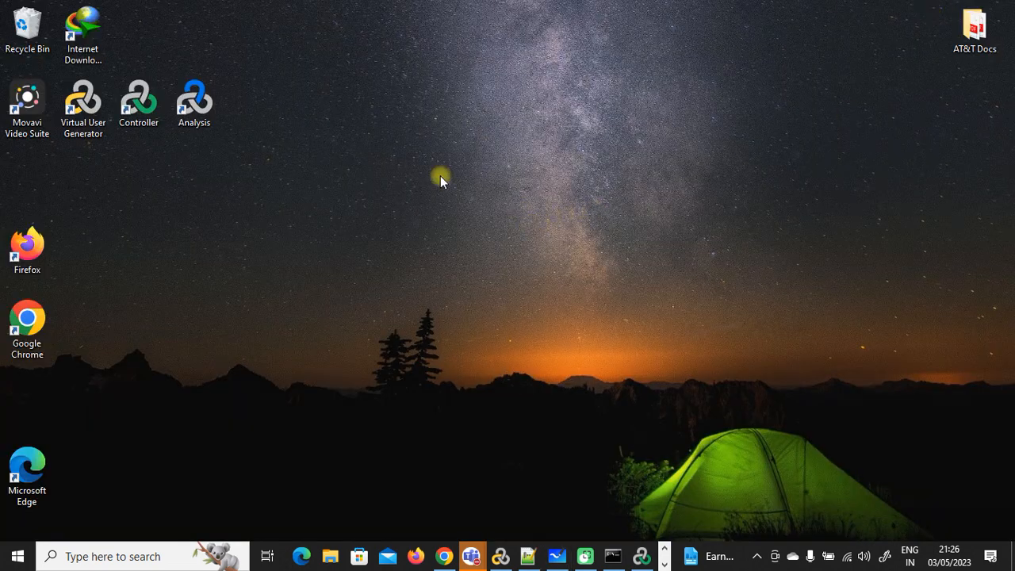
right_click(416, 163)
click(761, 182)
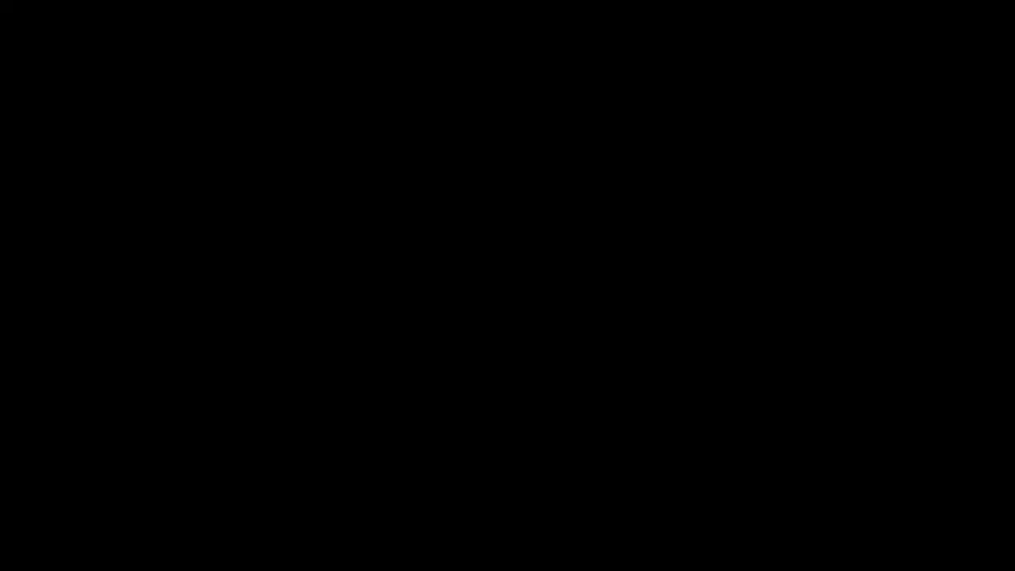
click(502, 295)
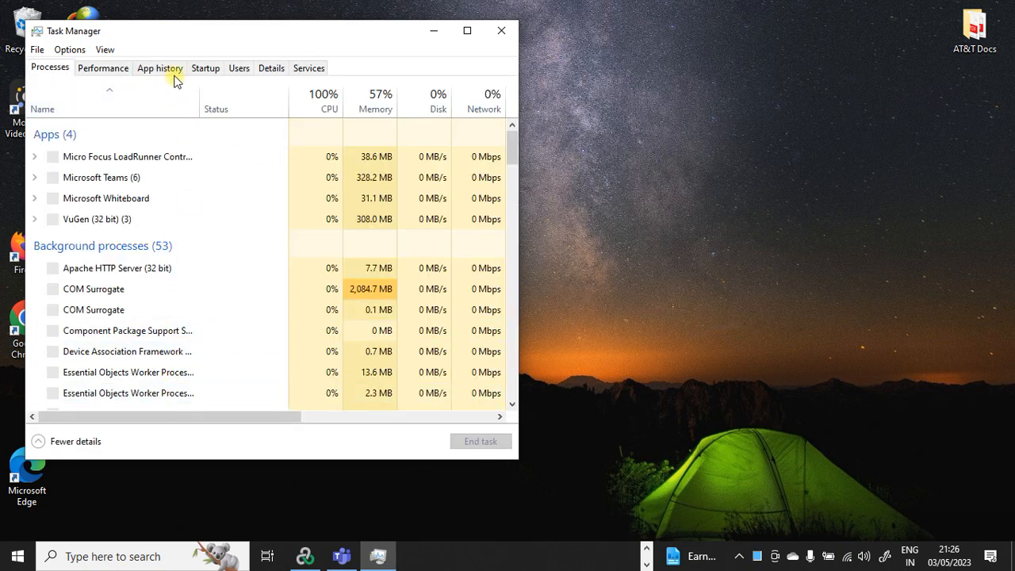
Step: Show the CPU Performance view in a widened window and open Resource Monitor
click(109, 70)
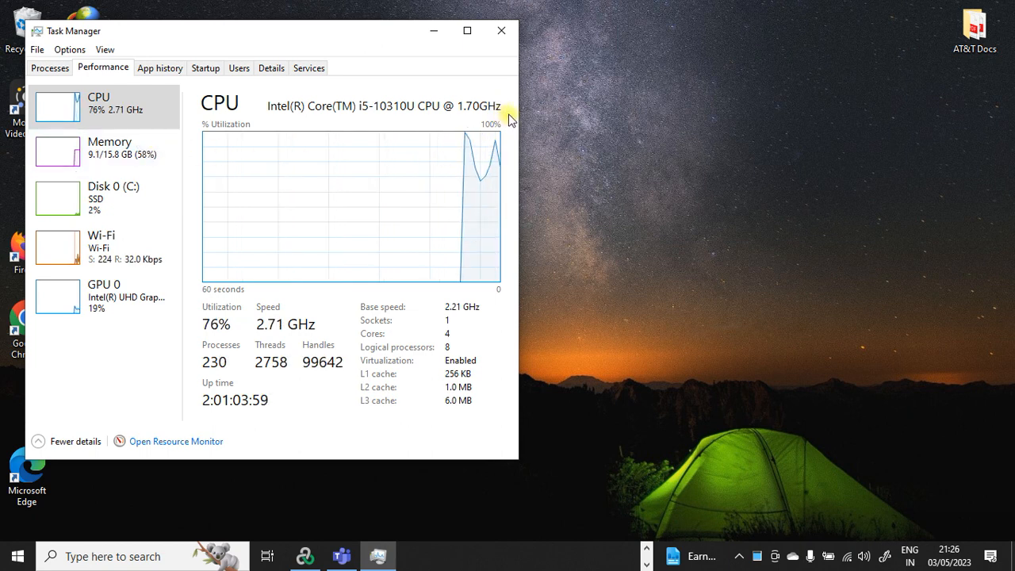
drag(517, 113, 757, 124)
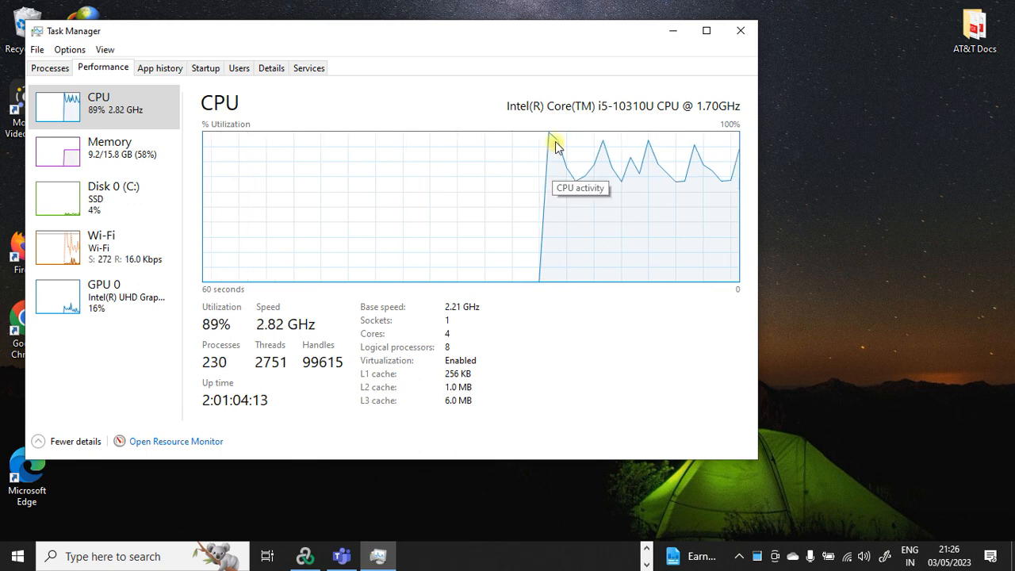
click(188, 442)
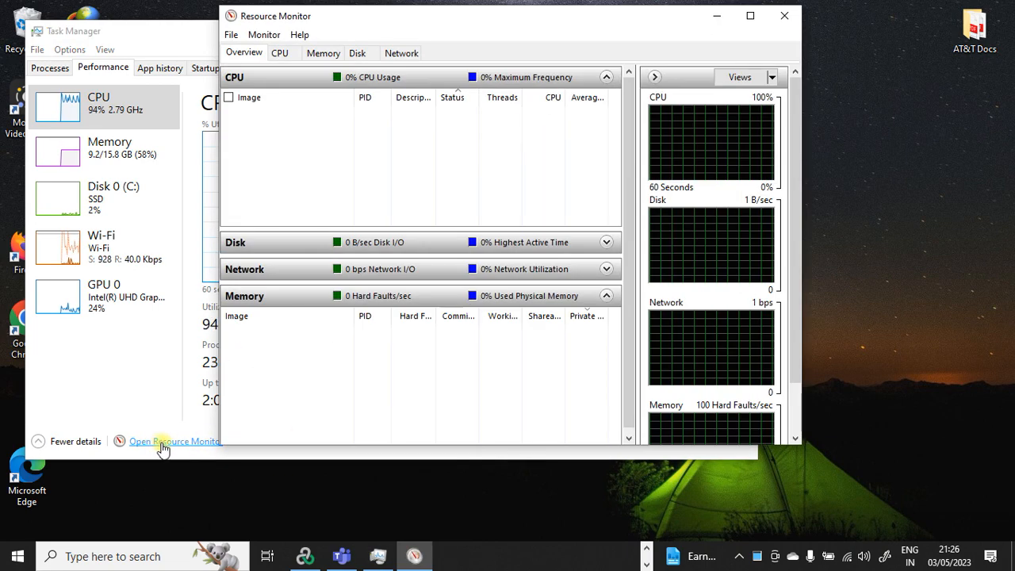
Step: Maximize Resource Monitor, check per-process CPU usage on the CPU tab (dllhost.exe highest), then close it
click(748, 17)
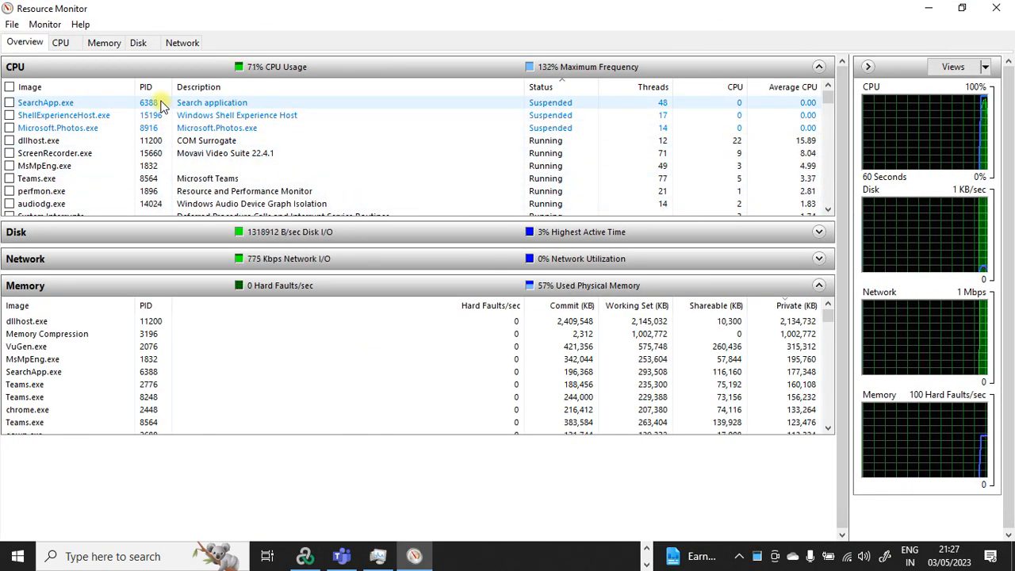
scroll(156, 154, down, 3)
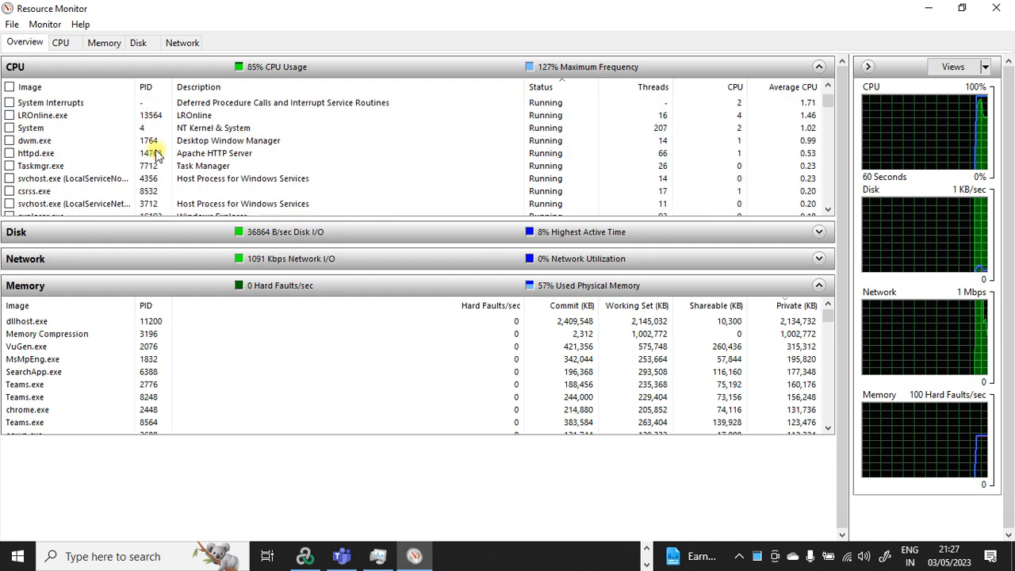
scroll(156, 155, up, 3)
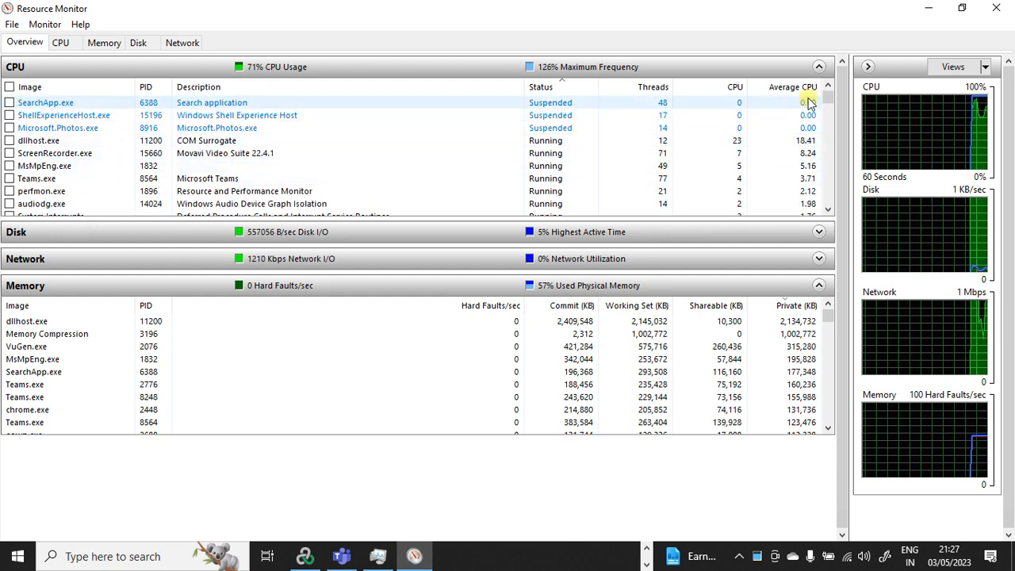
click(59, 42)
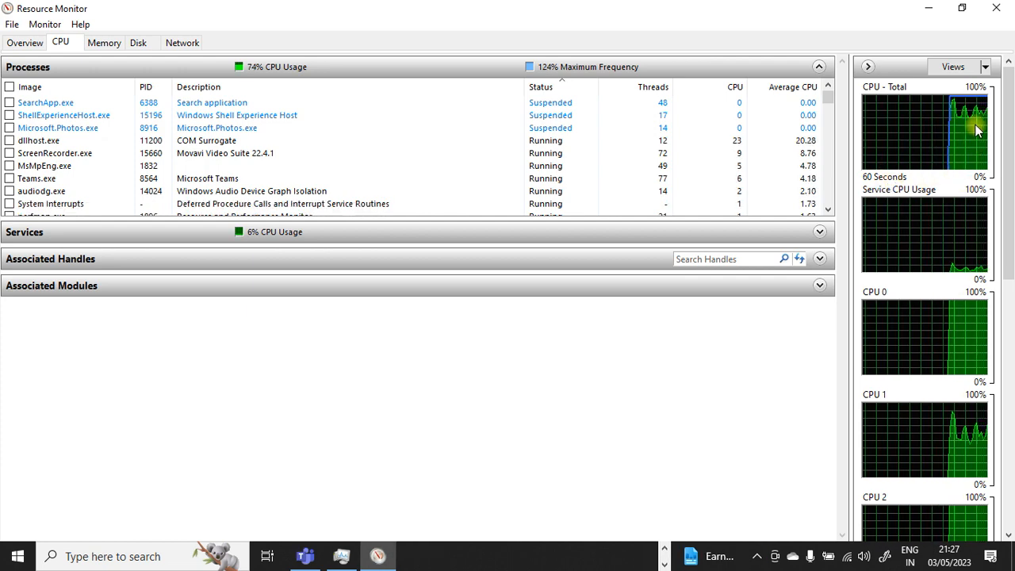
click(995, 8)
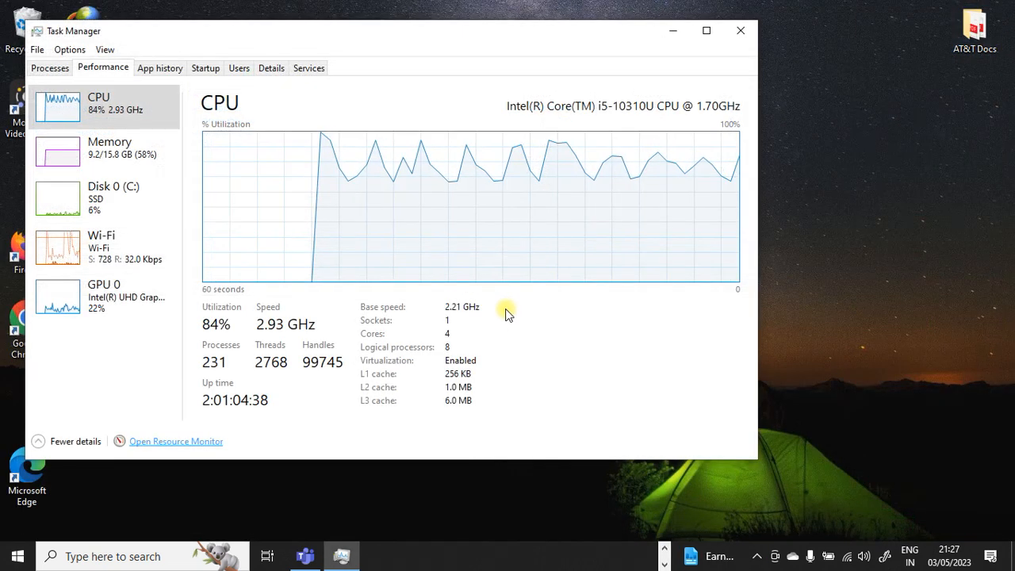
Step: Close Task Manager and bring the running 10-Vuser Controller scenario back to the front
click(738, 35)
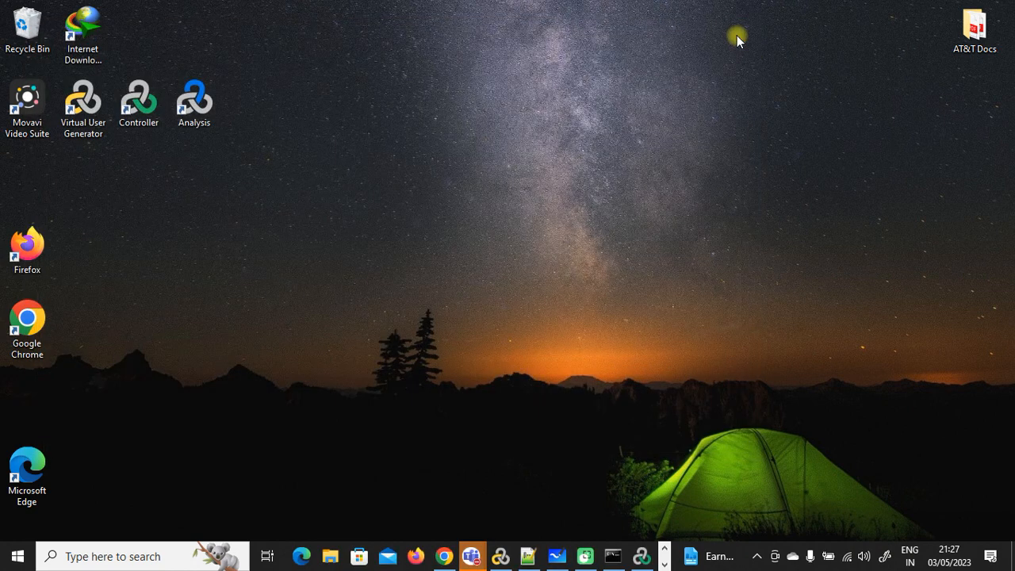
click(665, 563)
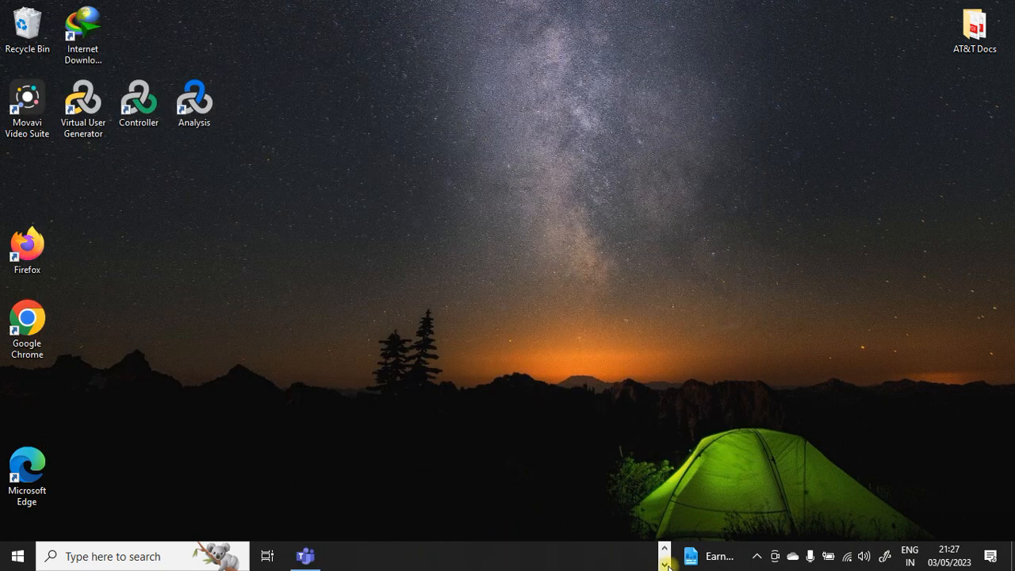
click(665, 549)
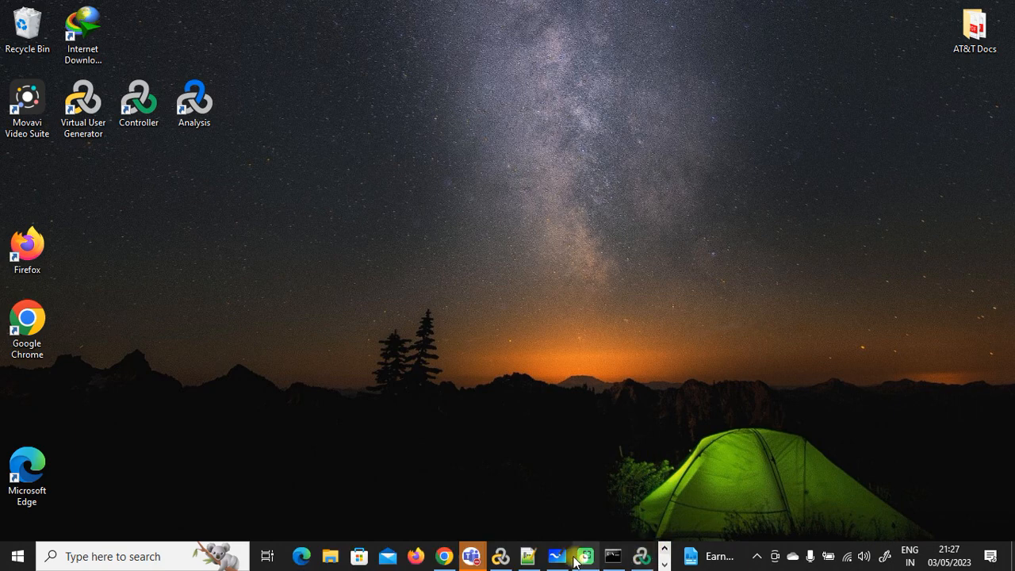
click(639, 558)
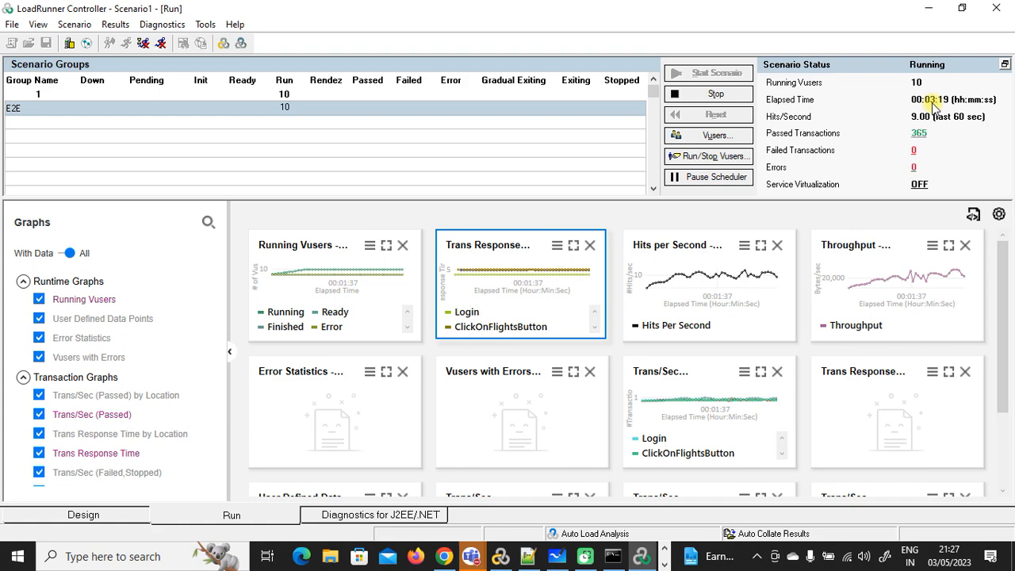
Step: Close the Web Tours server console window so the server stops mid-test
click(612, 556)
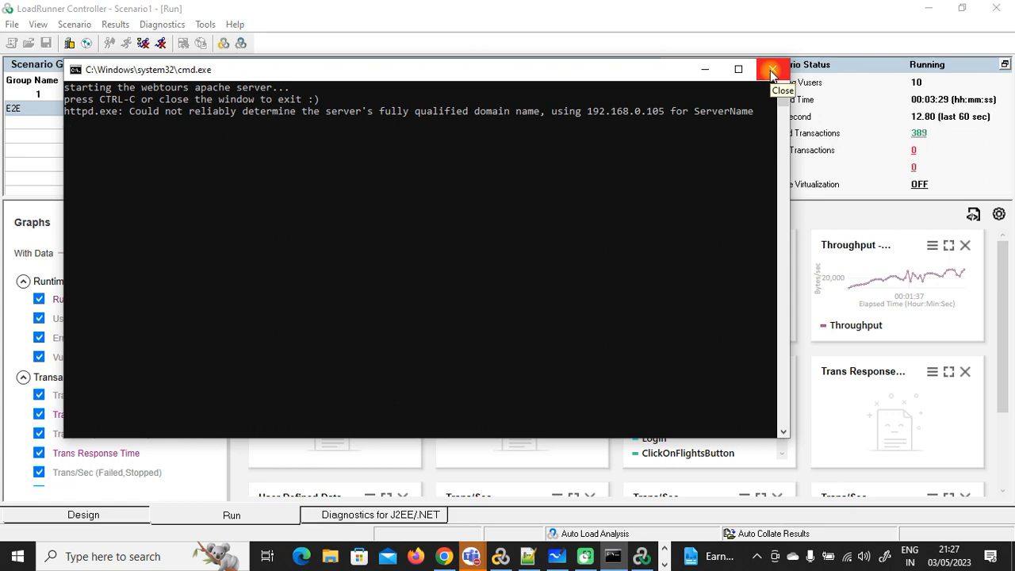
mouse_move(471, 556)
click(535, 484)
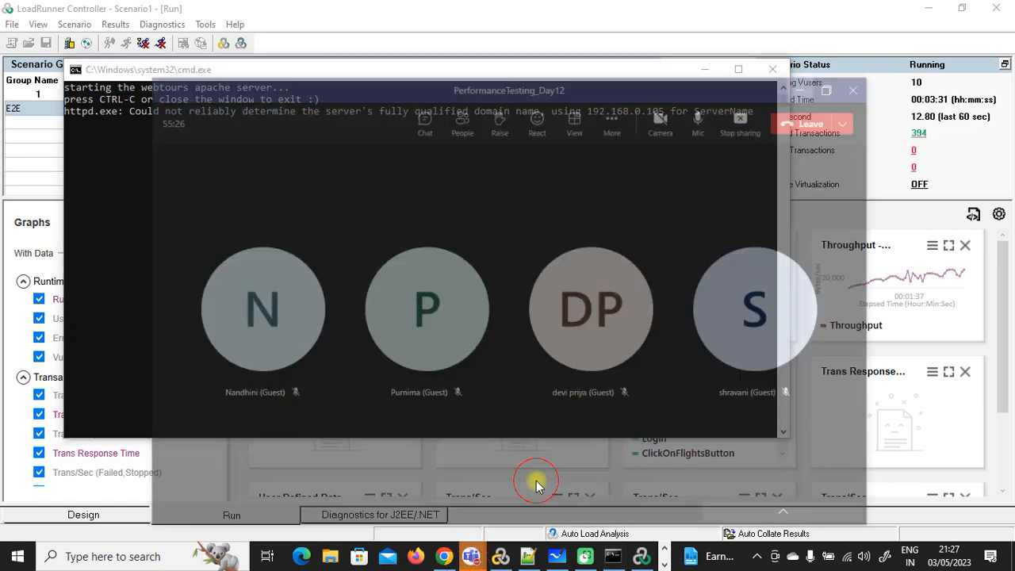
click(827, 36)
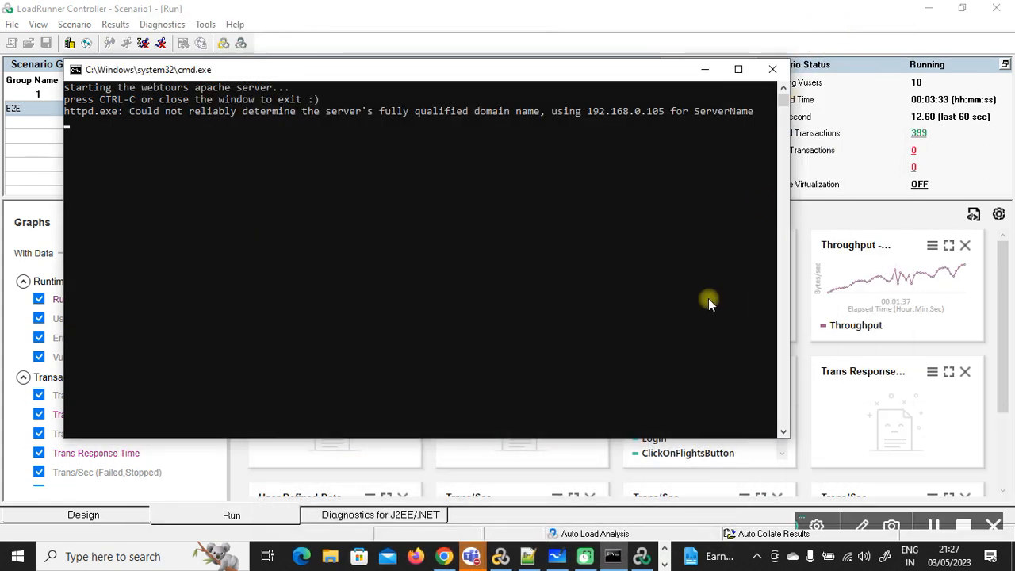
click(769, 72)
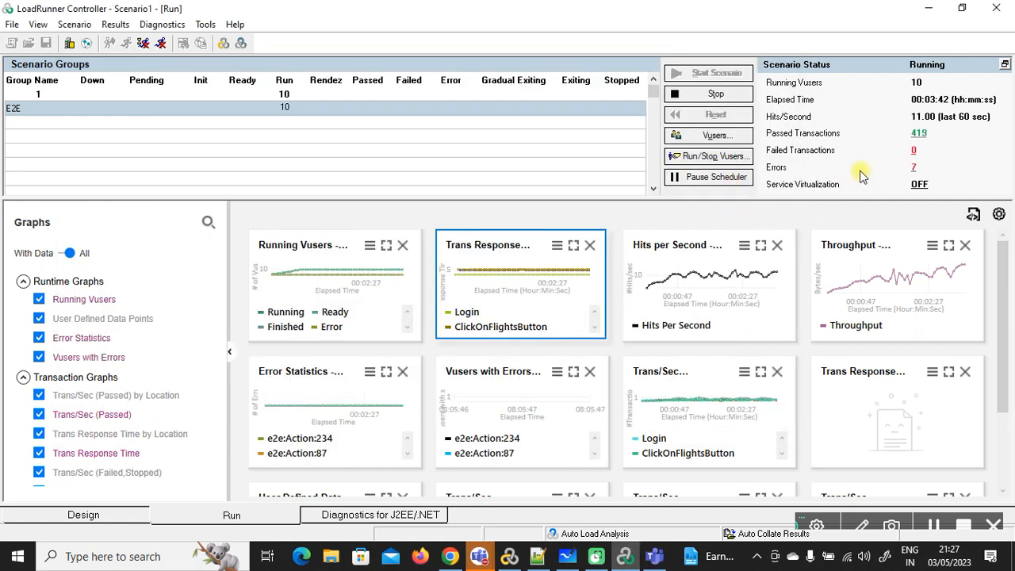
Step: Review the scenario's connection and transaction errors in the Output window, then open File Explorer
click(916, 168)
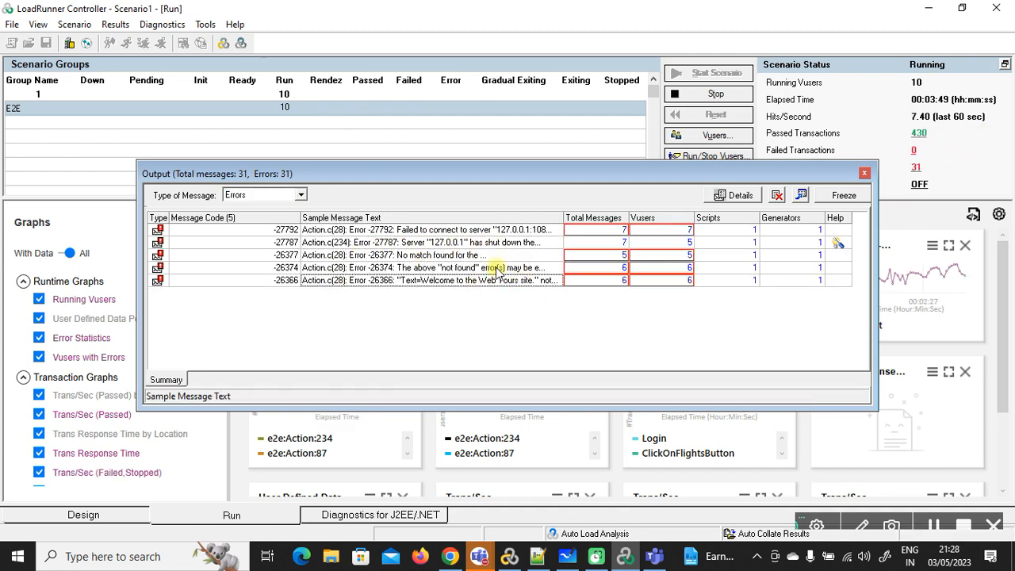
click(865, 173)
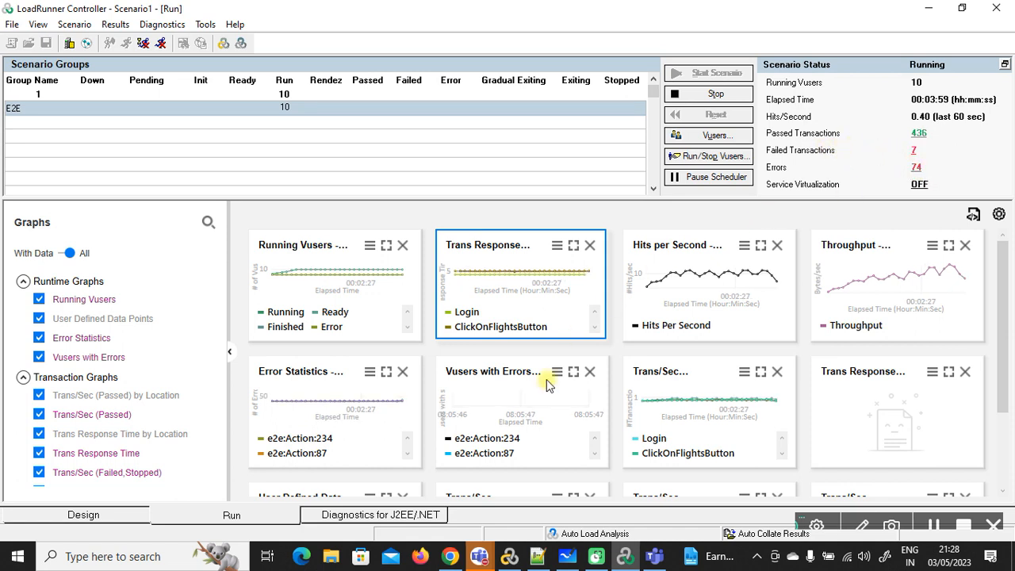
click(330, 558)
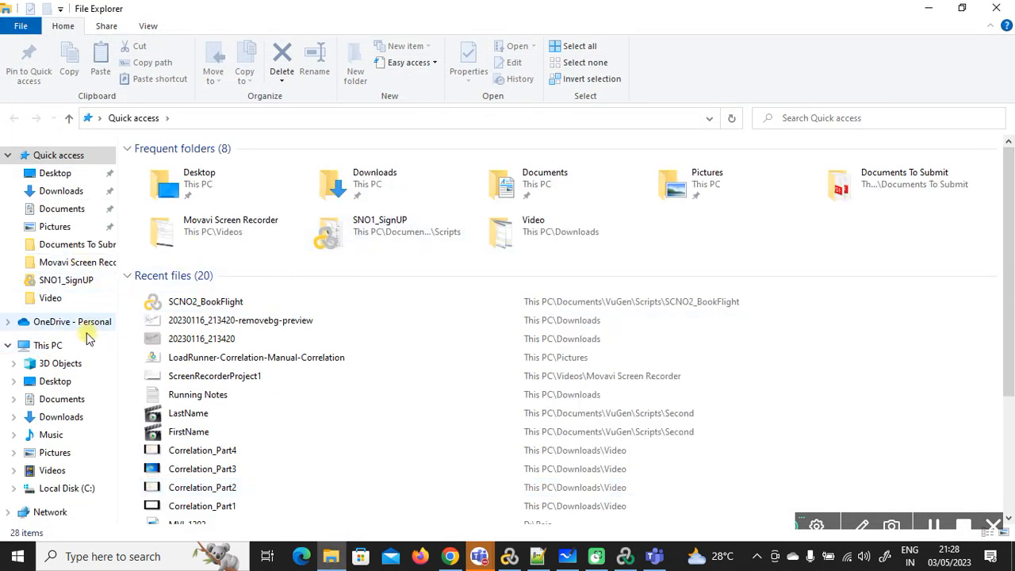
Step: Run StartServer from Downloads\Web Tours 1.0\WebTours, then minimize Explorer and the server console
click(70, 194)
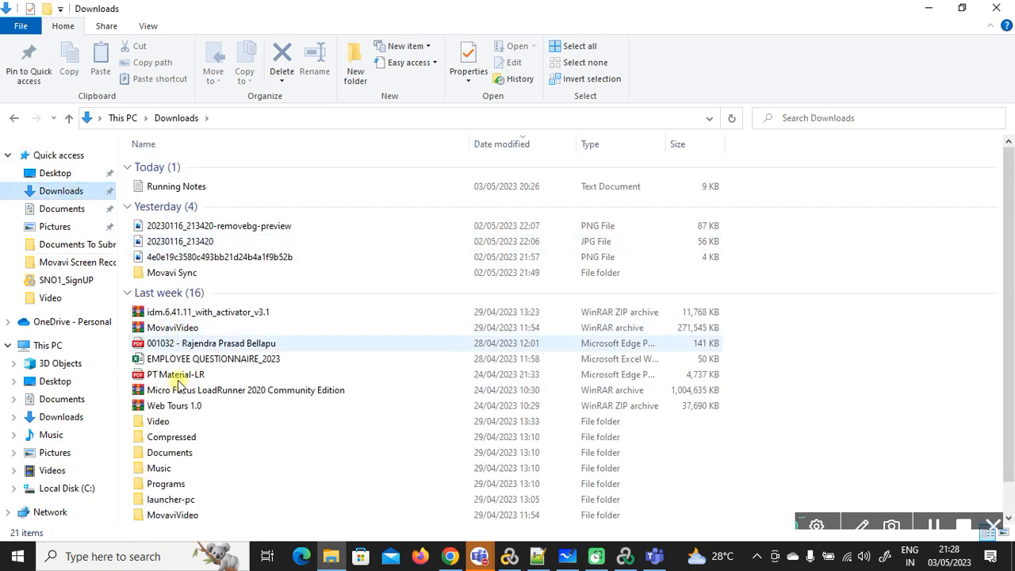
scroll(191, 460, down, 1)
click(181, 515)
double_click(180, 516)
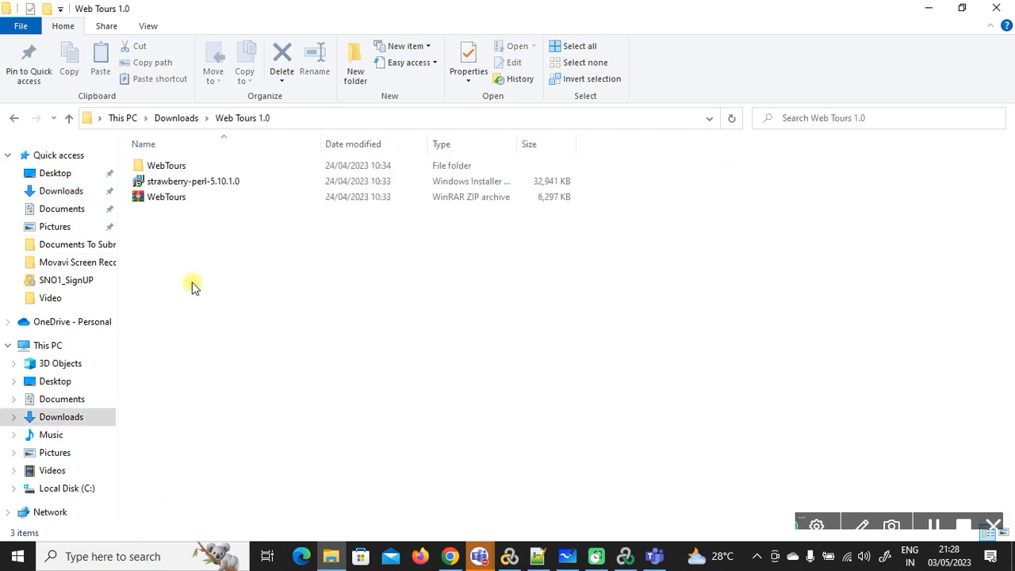
double_click(165, 166)
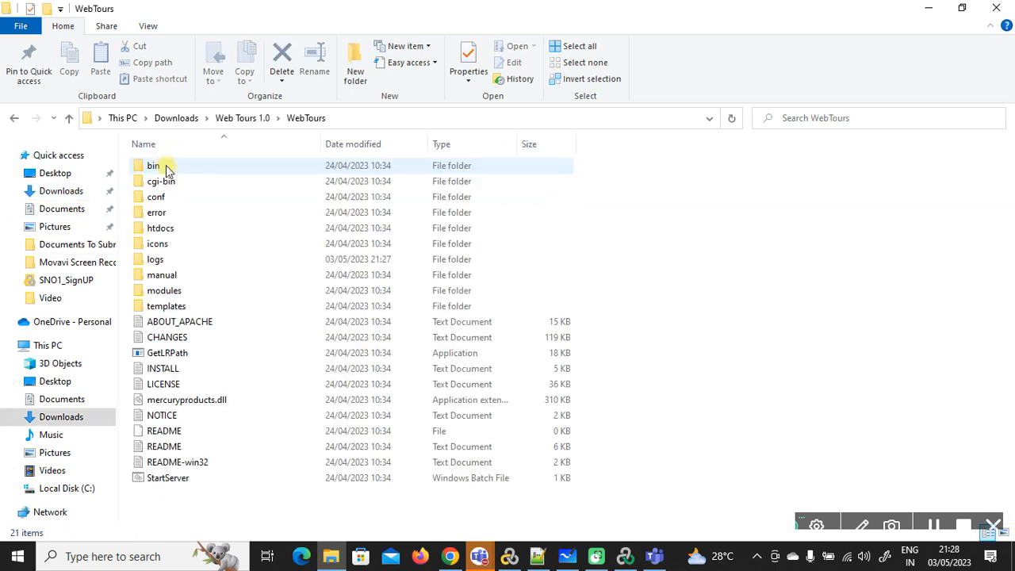
double_click(185, 480)
click(930, 8)
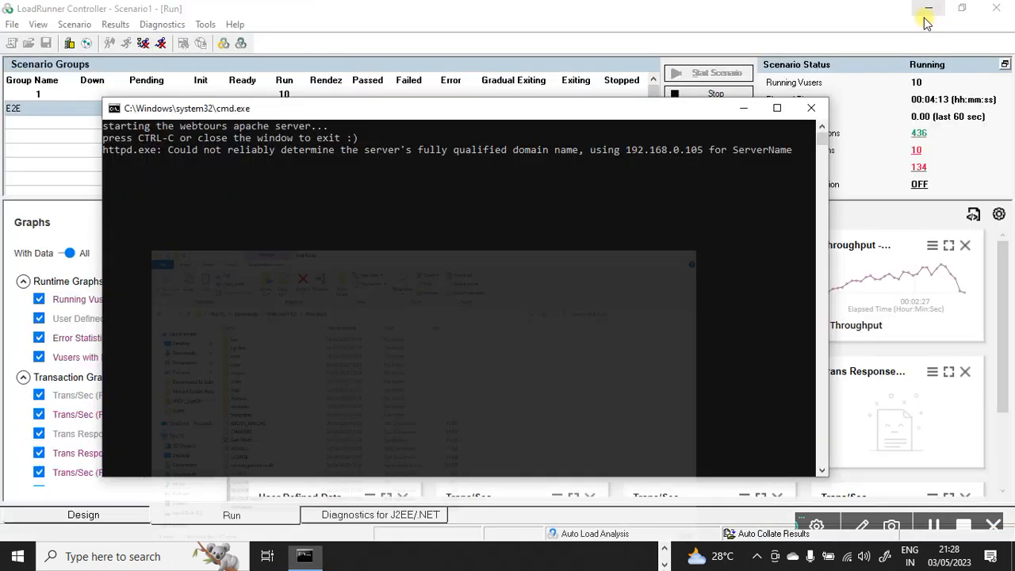
click(743, 108)
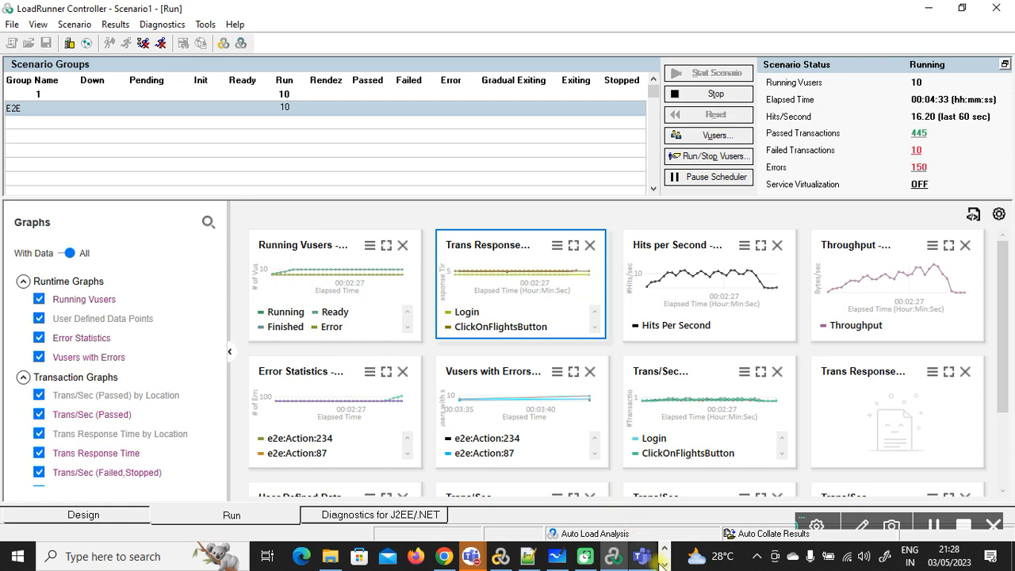
click(664, 563)
click(304, 556)
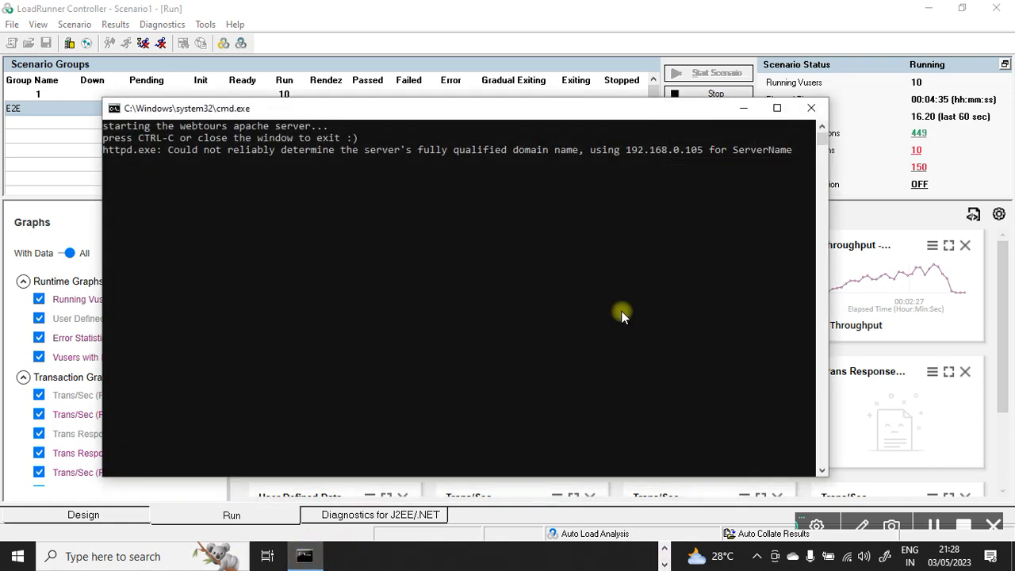
drag(675, 115, 516, 115)
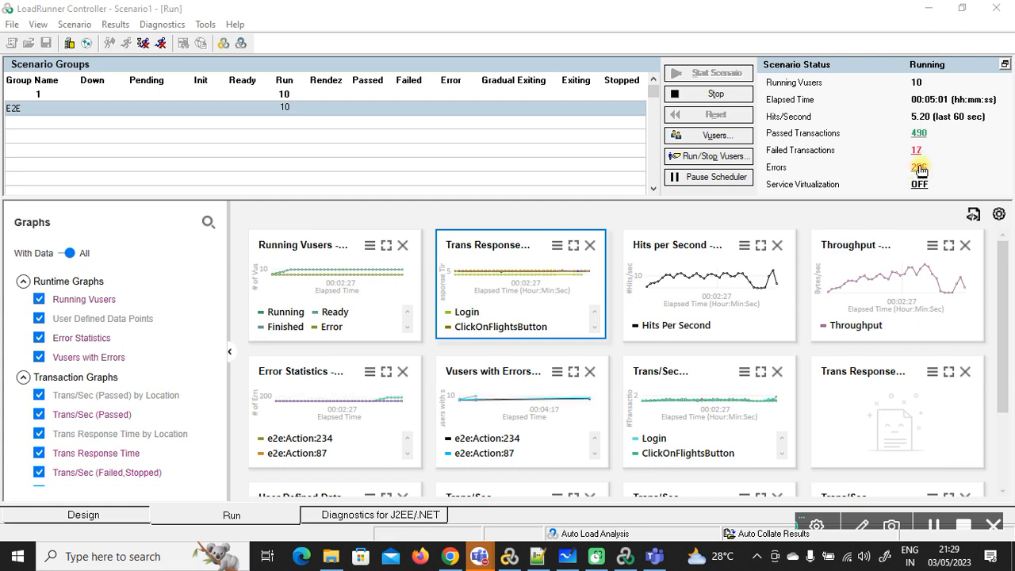
click(917, 168)
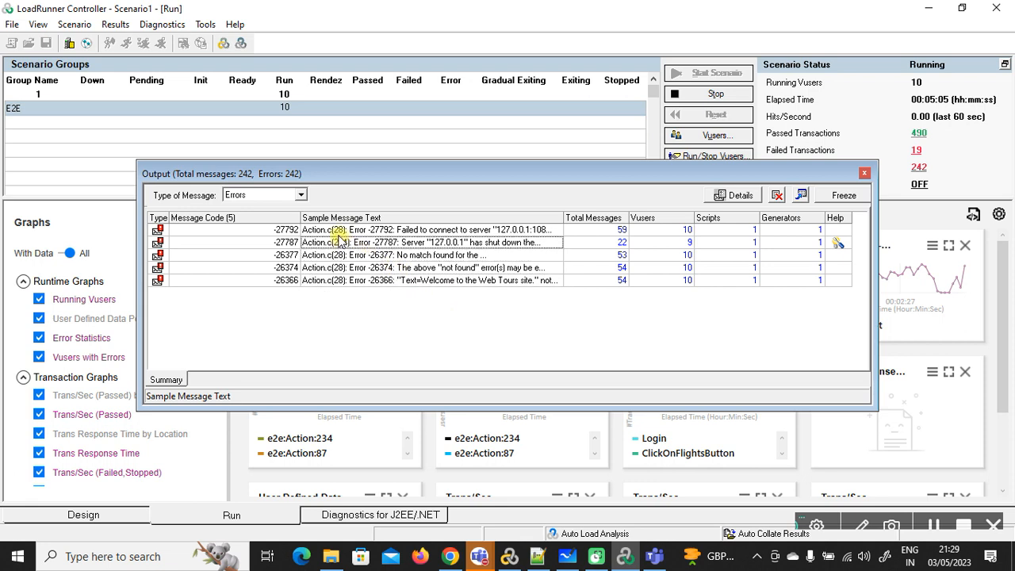
click(487, 253)
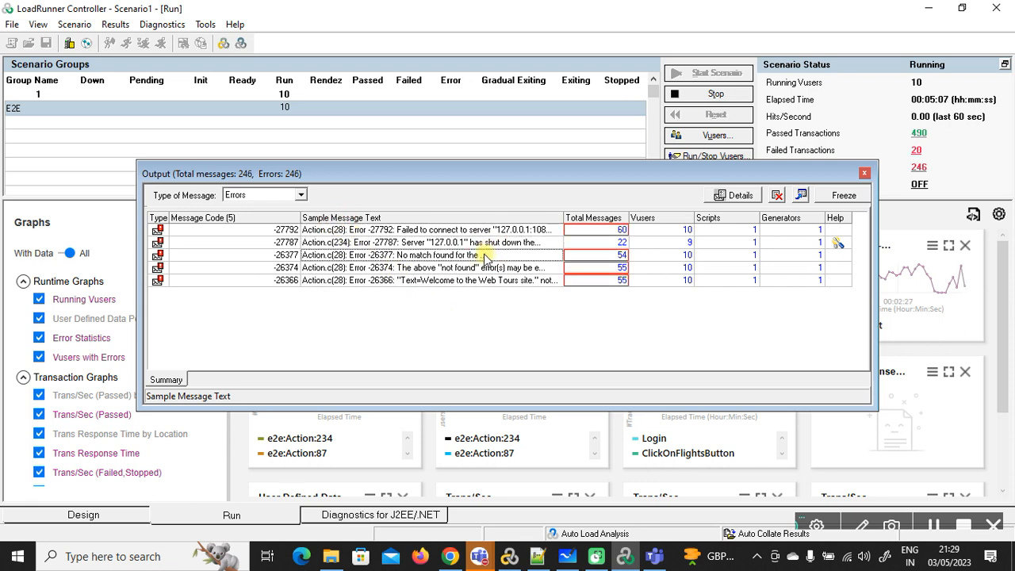
click(478, 267)
click(478, 282)
click(479, 237)
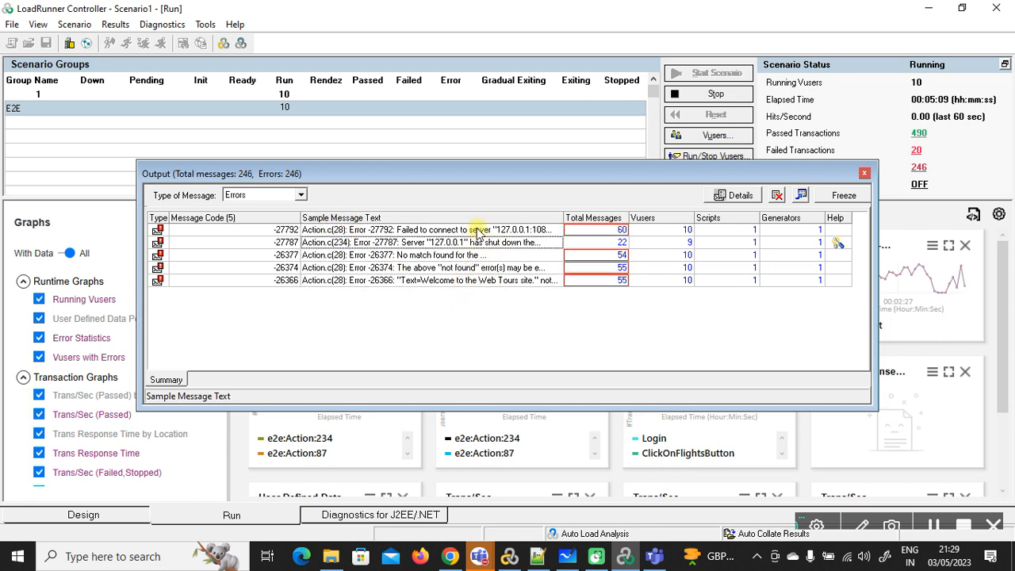
click(475, 228)
click(515, 240)
click(524, 232)
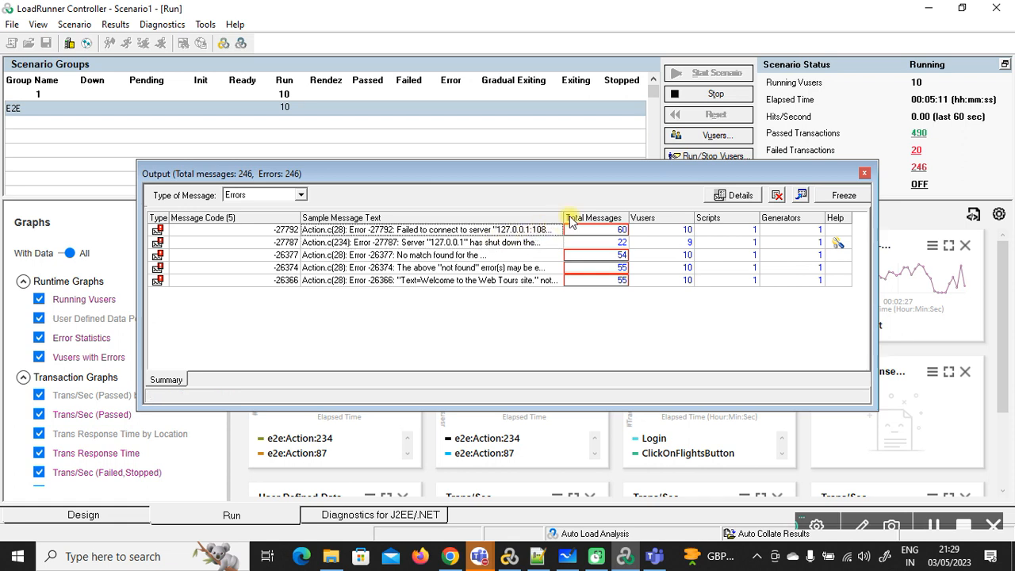
drag(564, 218, 632, 218)
double_click(569, 229)
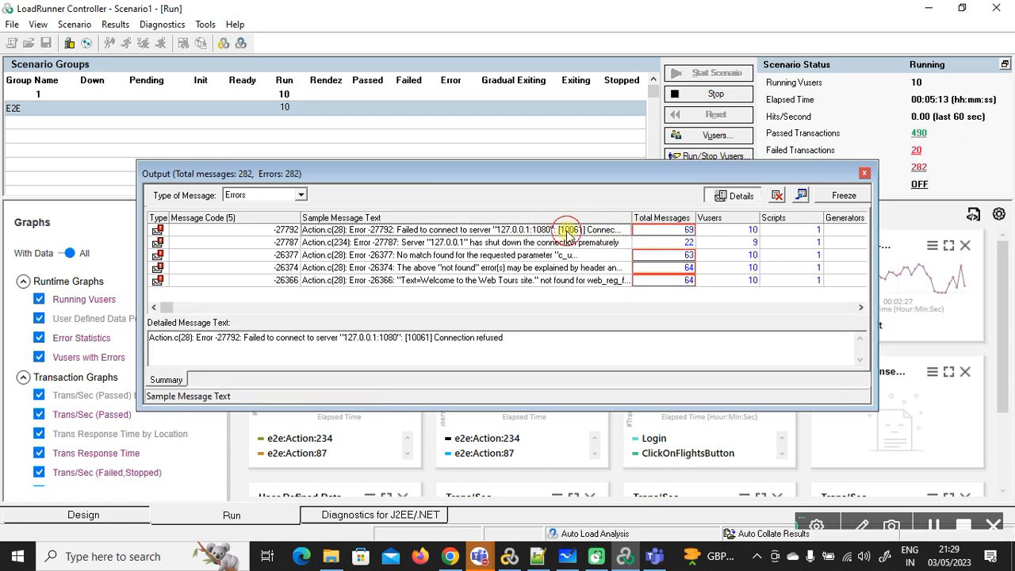
drag(516, 343, 168, 345)
click(168, 343)
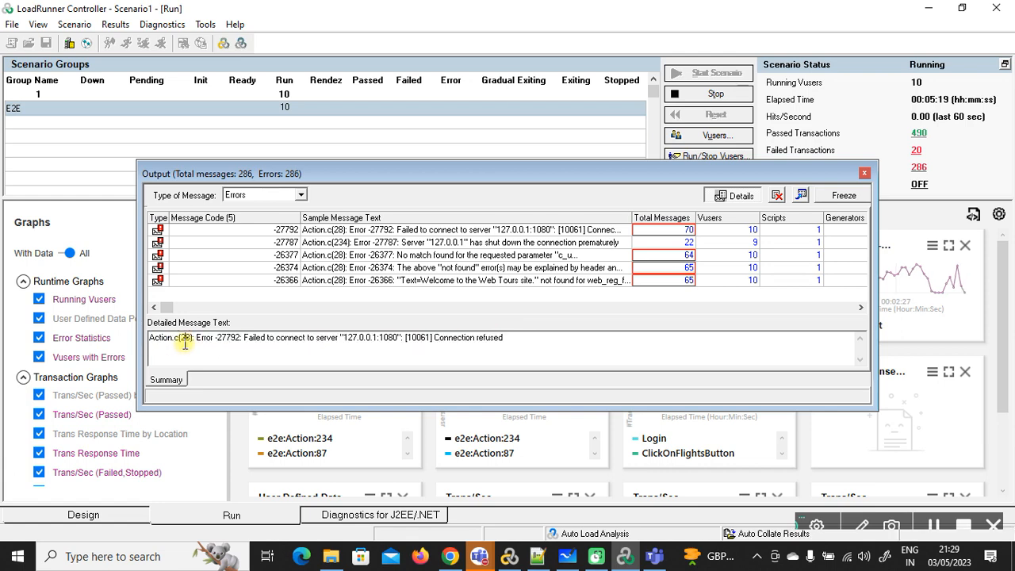
click(864, 173)
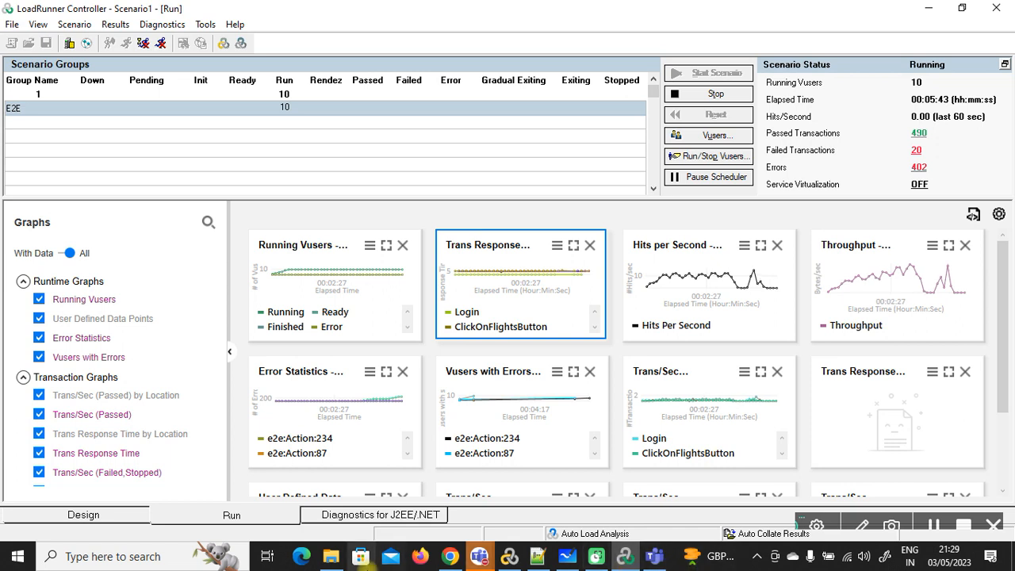
mouse_move(337, 562)
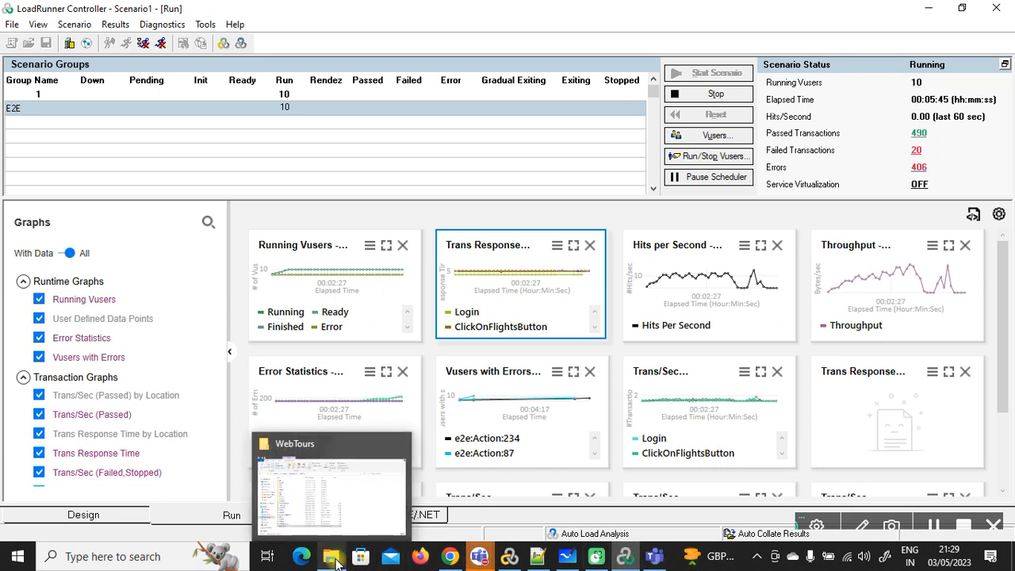
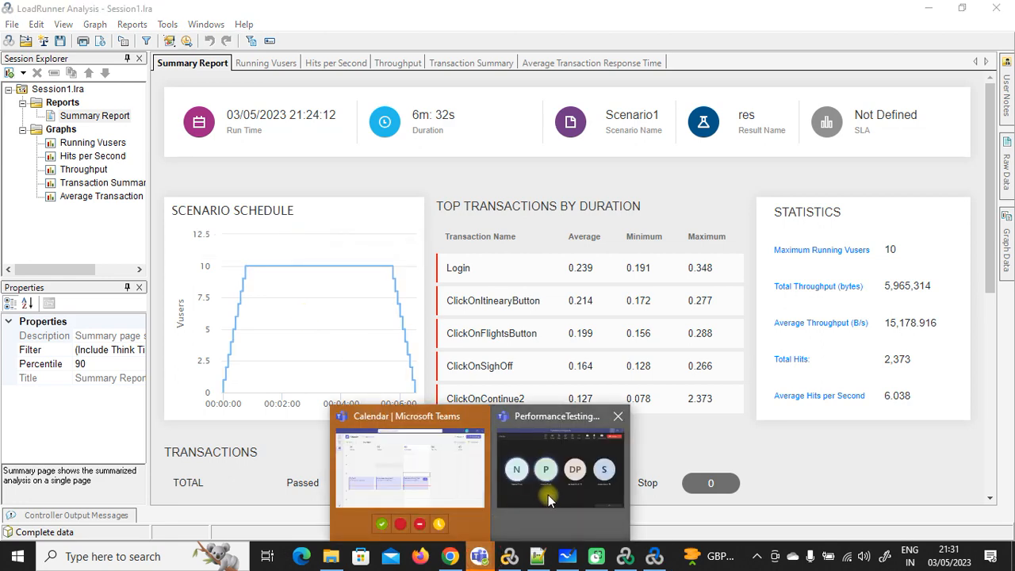
Step: Back in Analysis, scroll the Summary Report and highlight the Login and other transaction averages
click(548, 495)
click(932, 529)
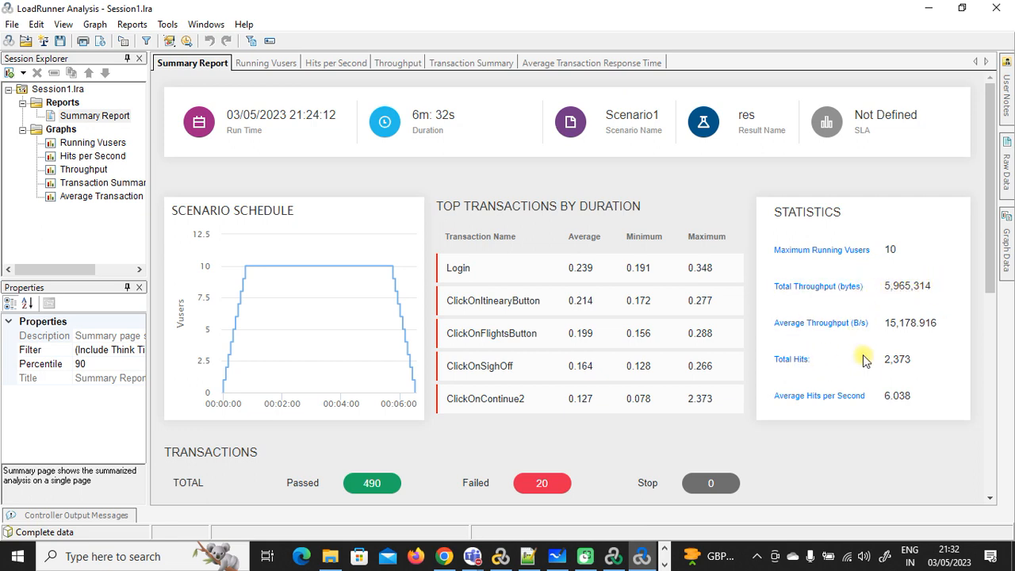
scroll(827, 388, down, 1)
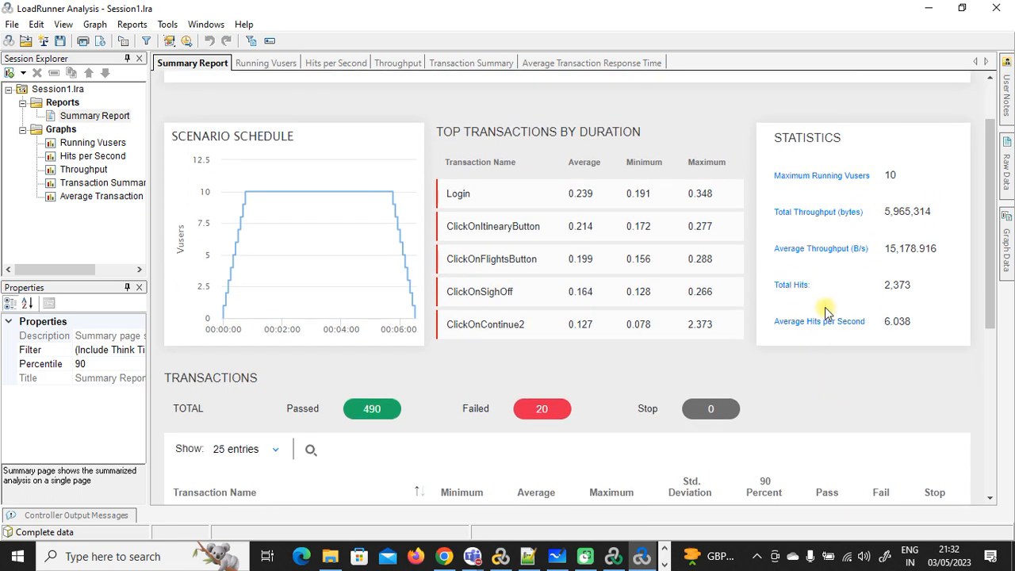
scroll(825, 313, down, 3)
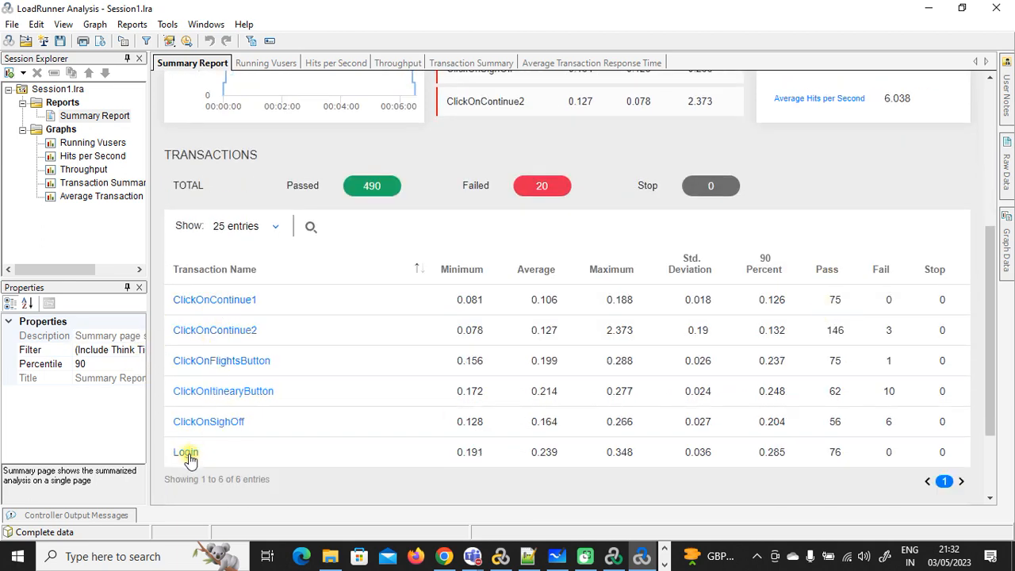
scroll(381, 424, down, 1)
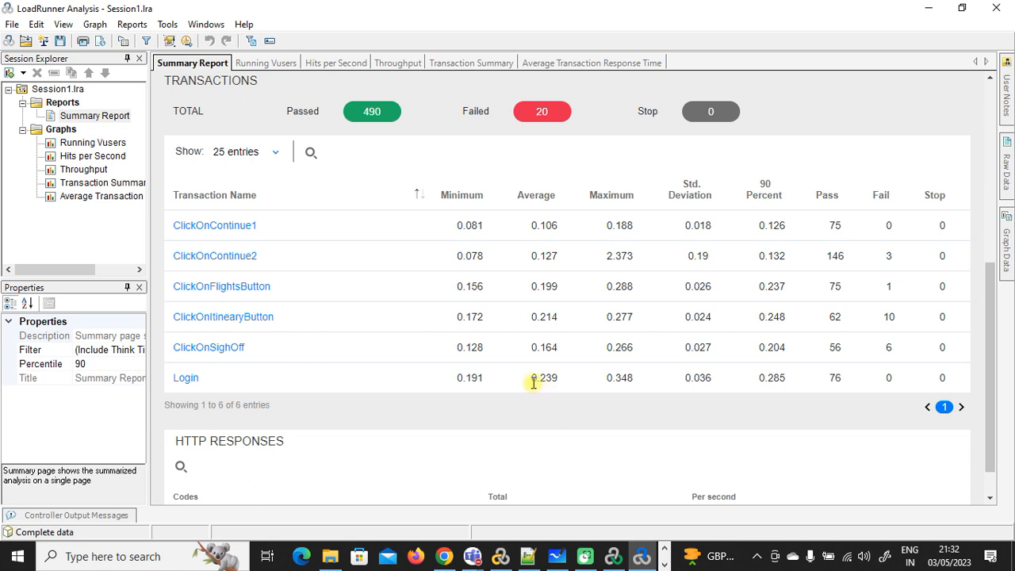
drag(531, 378, 548, 378)
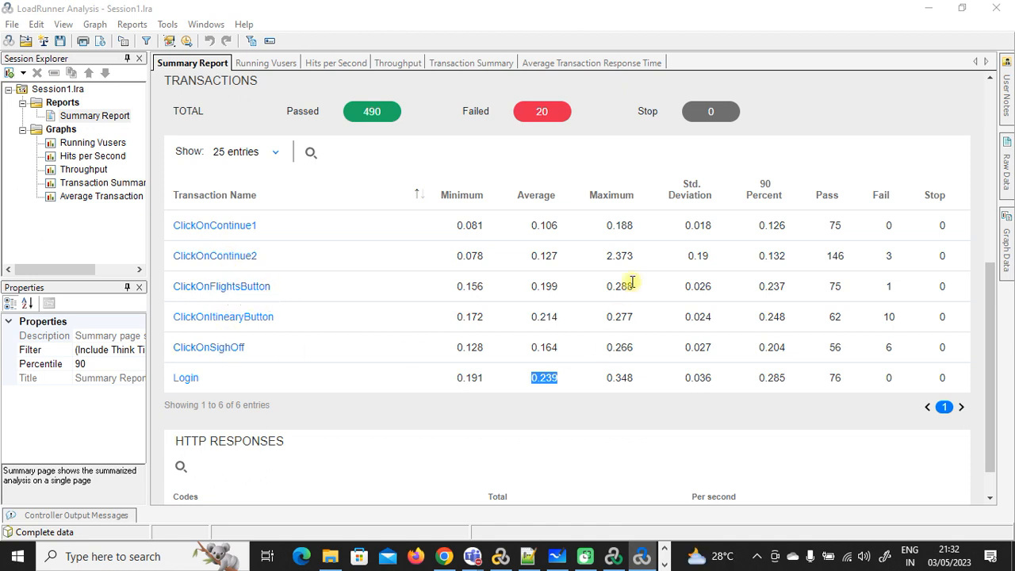
mouse_move(533, 227)
mouse_down()
mouse_move(558, 308)
mouse_move(563, 378)
mouse_move(543, 377)
mouse_move(534, 357)
mouse_move(529, 230)
mouse_up()
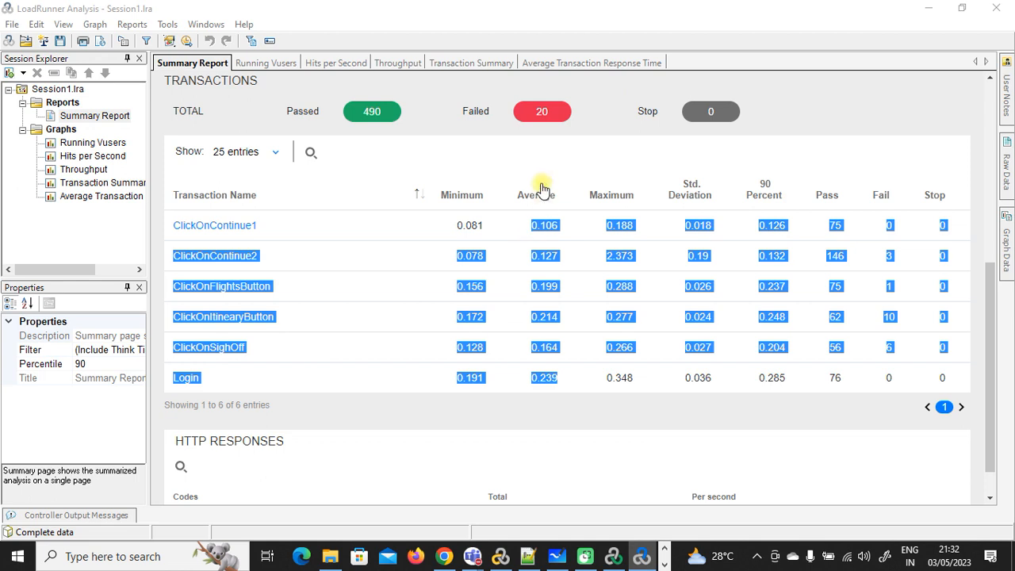
click(540, 189)
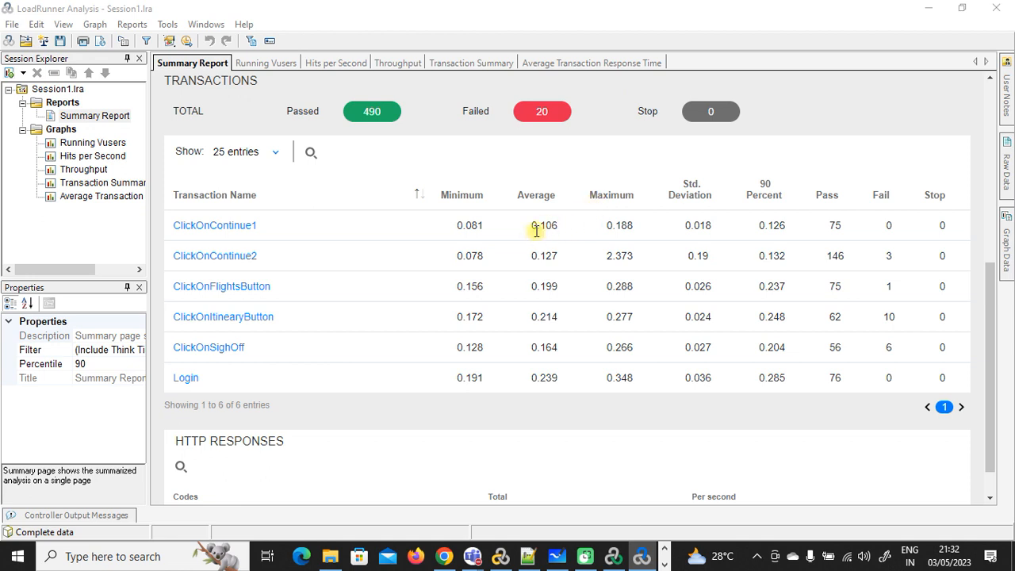
Step: Highlight the 490 passed and 20 failed transaction counts, then show the Running Vusers graph
scroll(547, 238, down, 1)
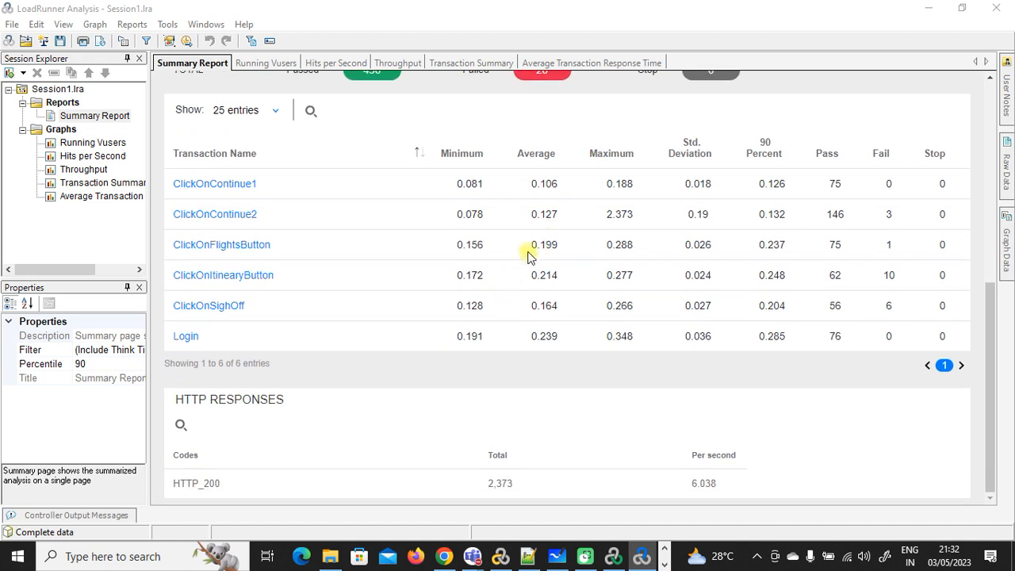
scroll(520, 254, up, 10)
scroll(512, 262, down, 2)
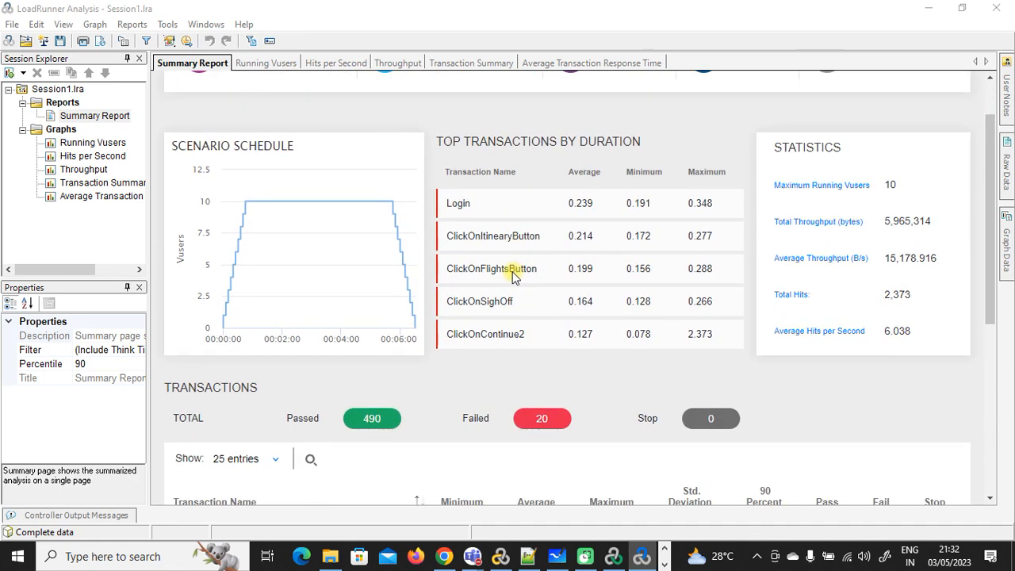
double_click(370, 410)
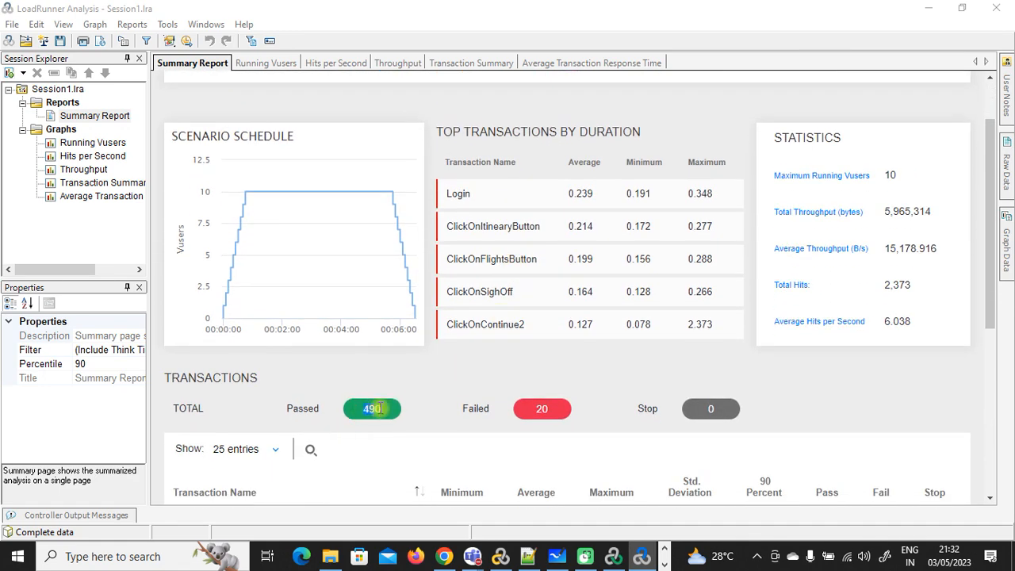
double_click(539, 410)
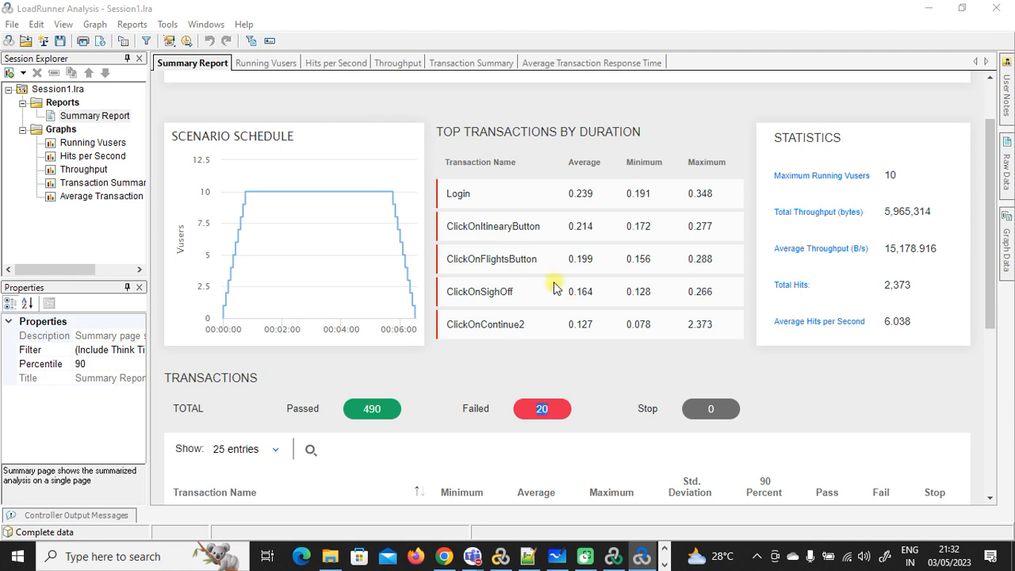
scroll(547, 287, up, 2)
click(264, 64)
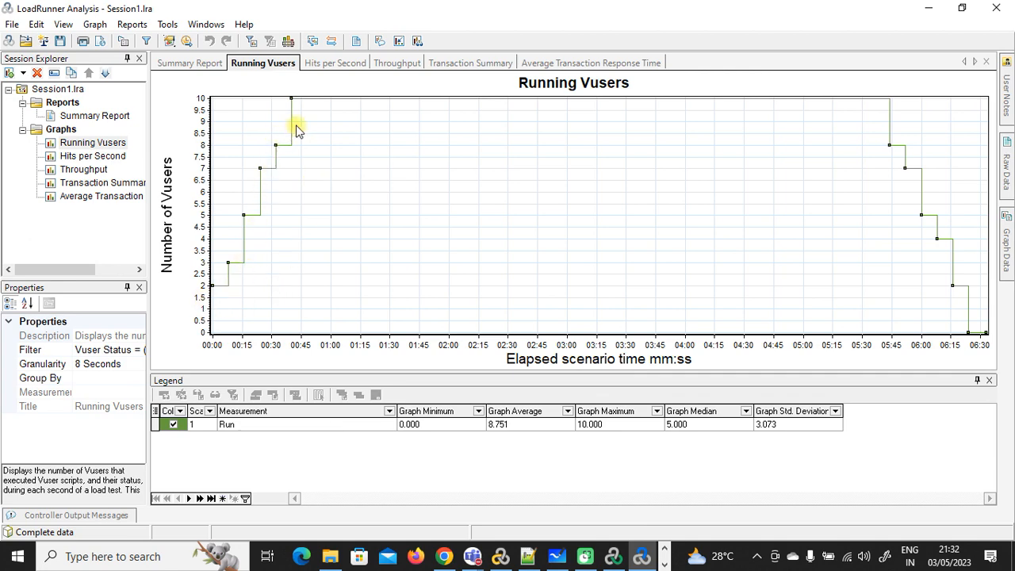
Step: Flip through the Hits per Second, Throughput, Transaction Summary and Average Transaction Response Time graphs
click(349, 63)
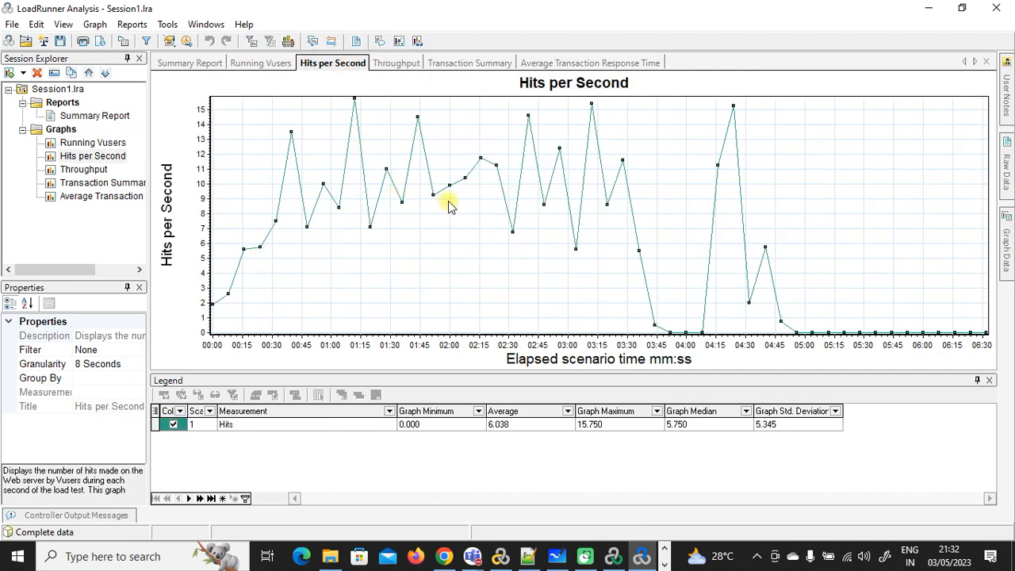
click(394, 67)
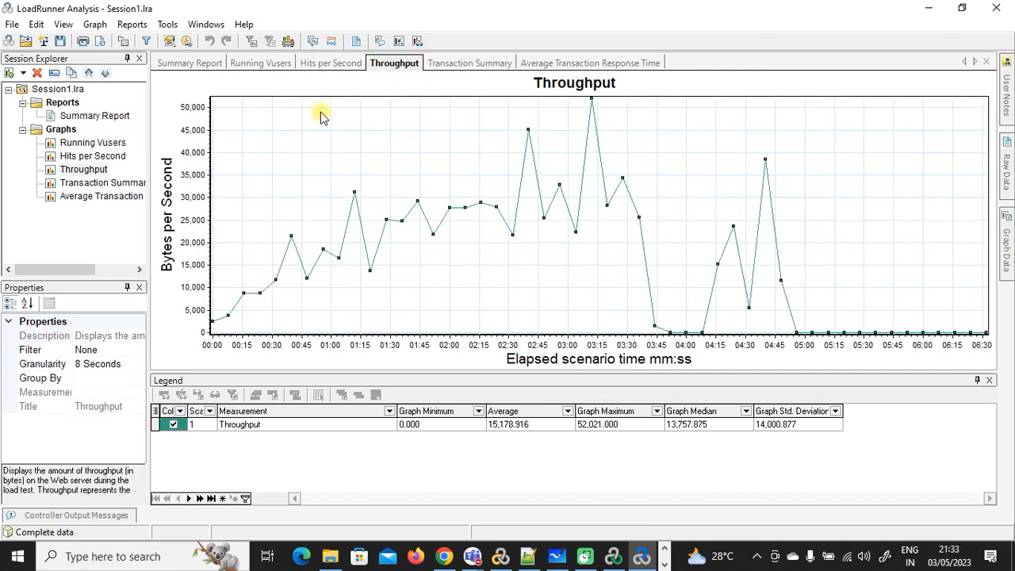
click(464, 65)
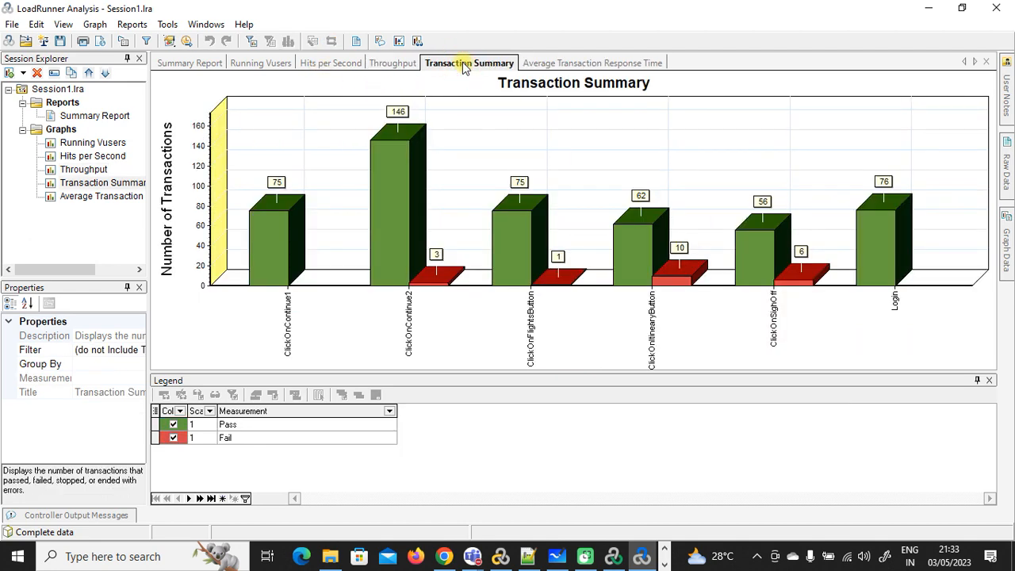
click(532, 65)
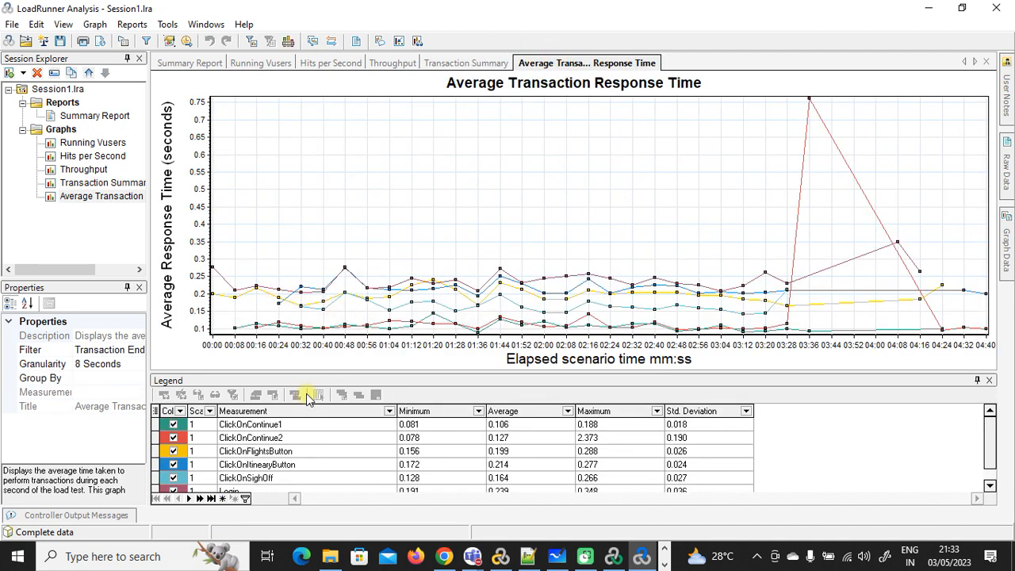
Step: Emphasise the ClickOnContinue2, ClickOnFlightsButton, ClickOnItinearyButton and Login lines, then return to the Summary Report
drag(990, 441, 990, 453)
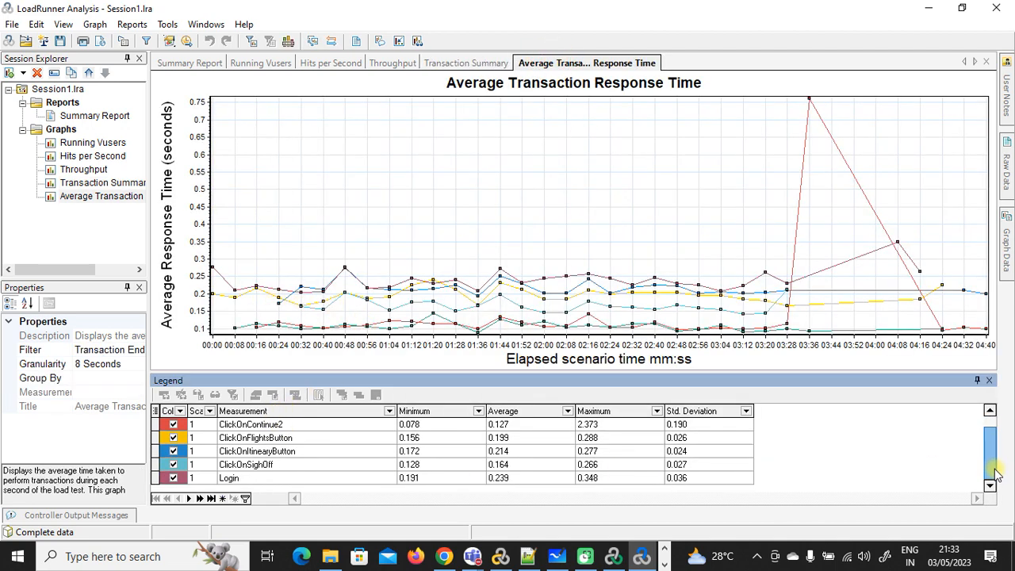
click(278, 427)
click(277, 438)
click(276, 451)
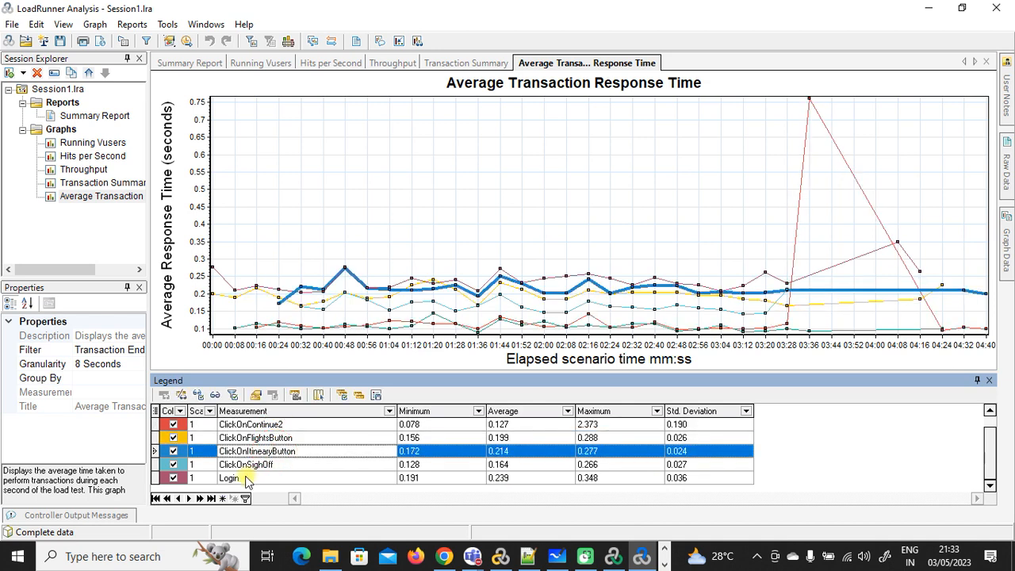
click(245, 478)
scroll(991, 476, up, 1)
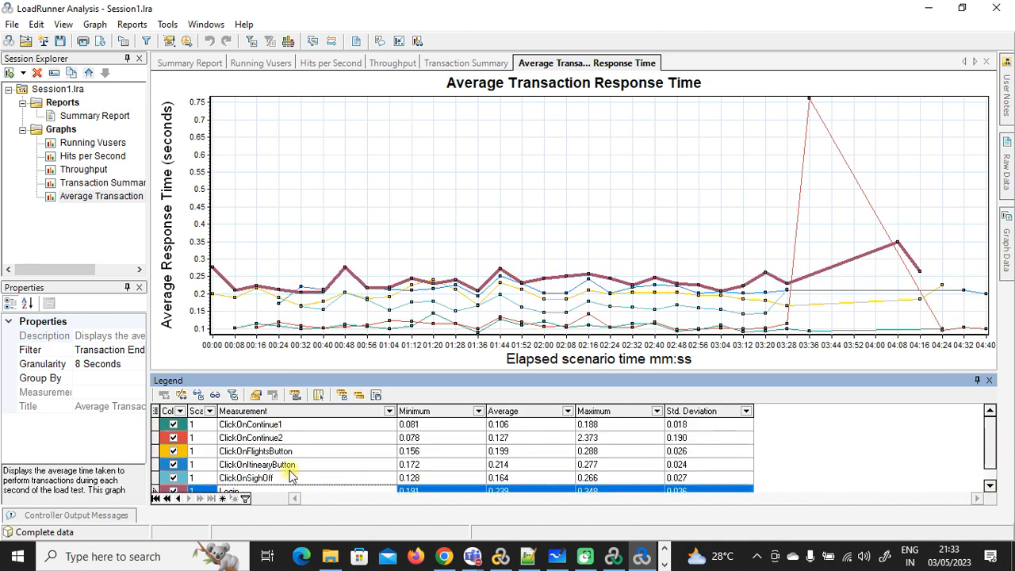
click(200, 63)
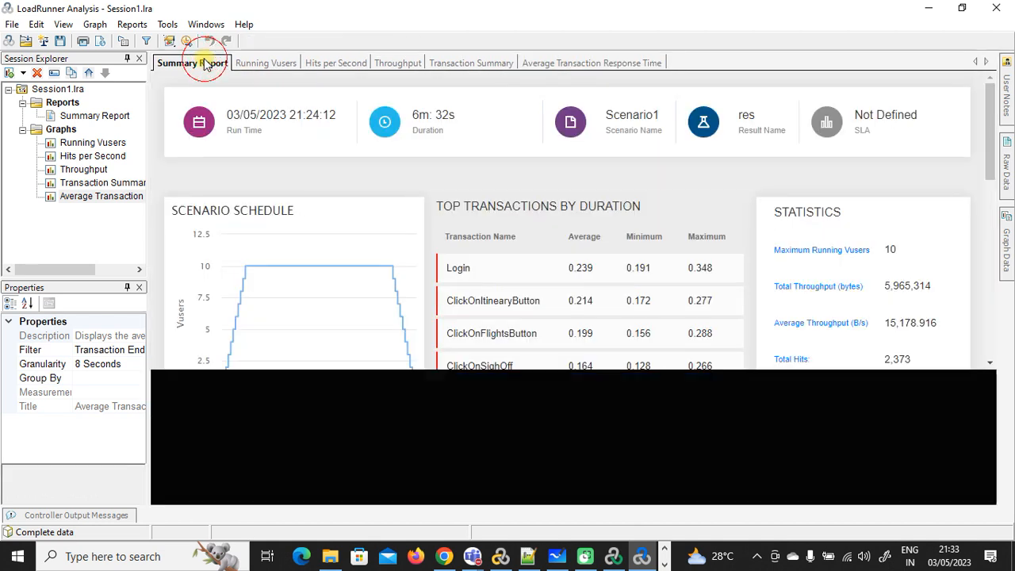
Step: Highlight the run duration and SLA label in the Summary Report, then open the Running Vusers graph
scroll(589, 265, down, 3)
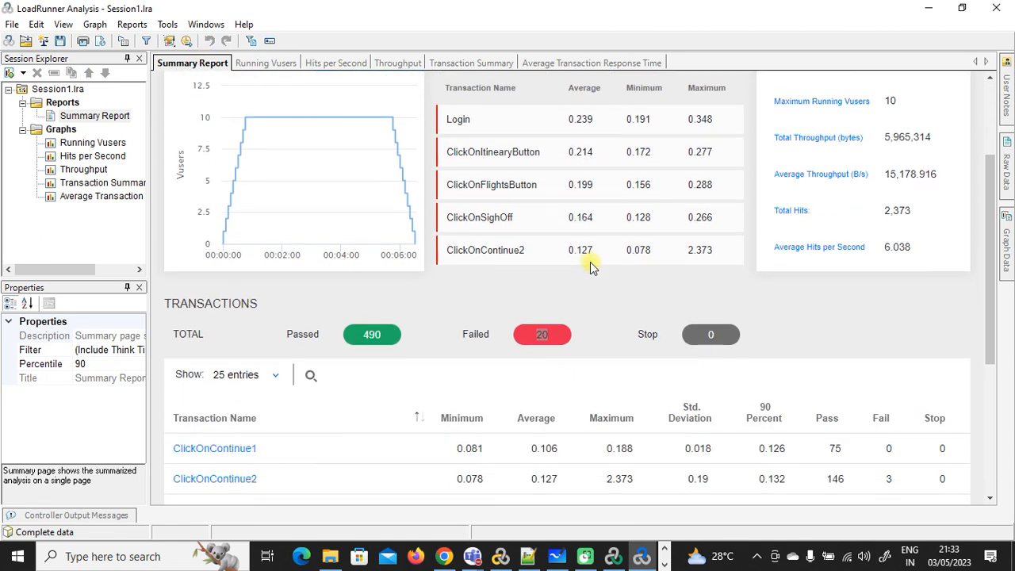
scroll(591, 267, up, 3)
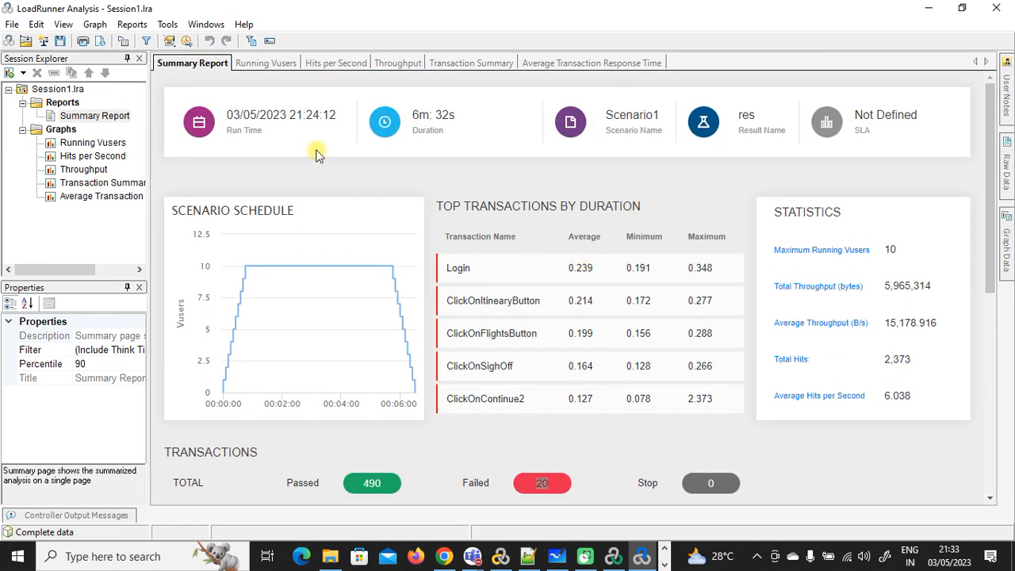
drag(416, 115, 454, 117)
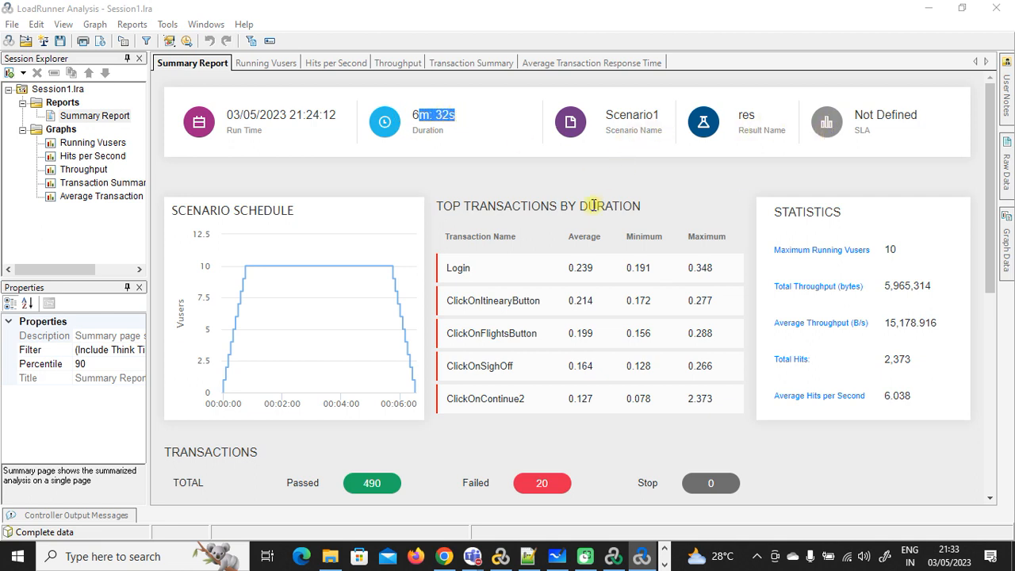
double_click(863, 128)
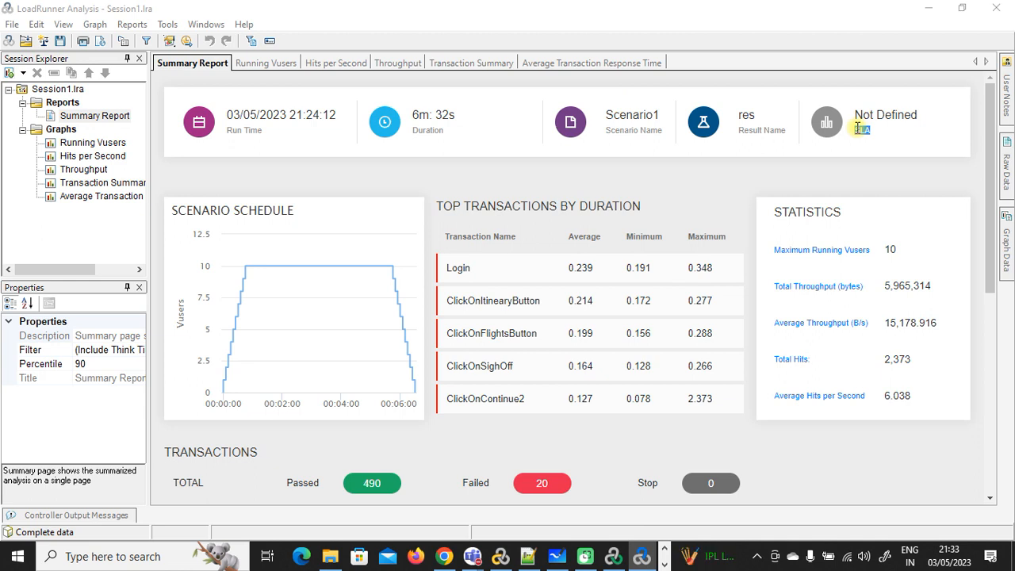
scroll(420, 284, down, 1)
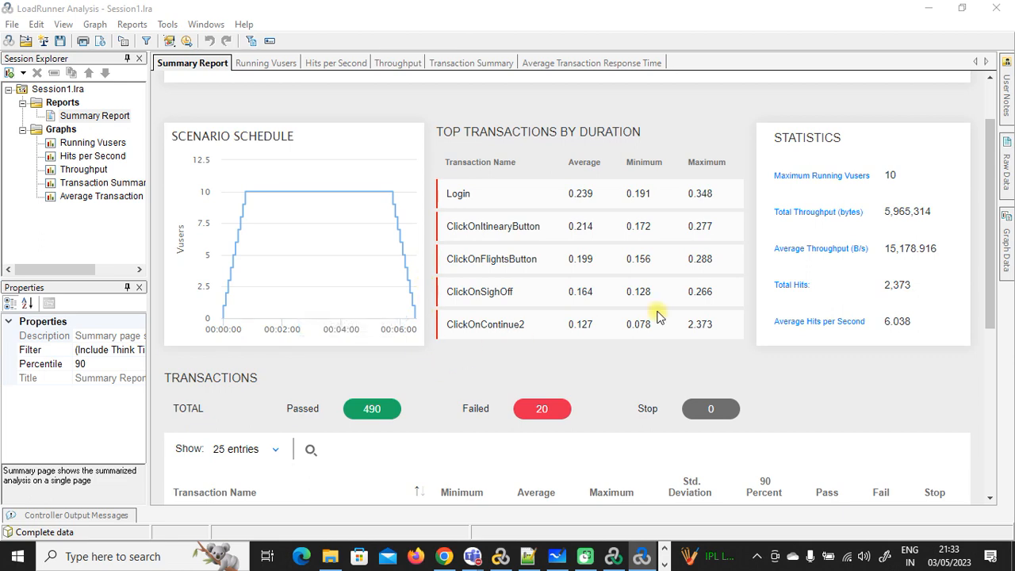
scroll(652, 319, down, 1)
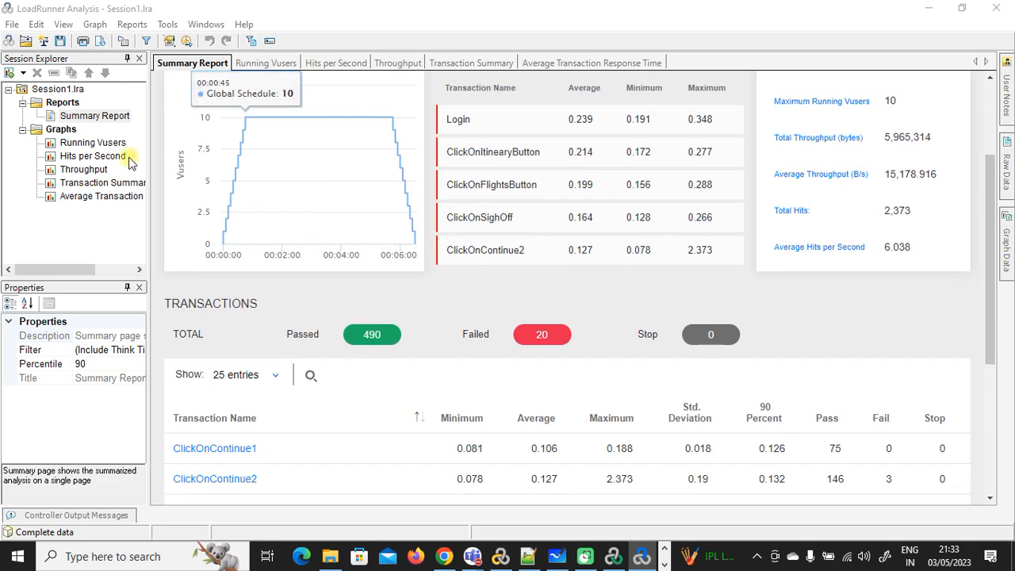
click(102, 141)
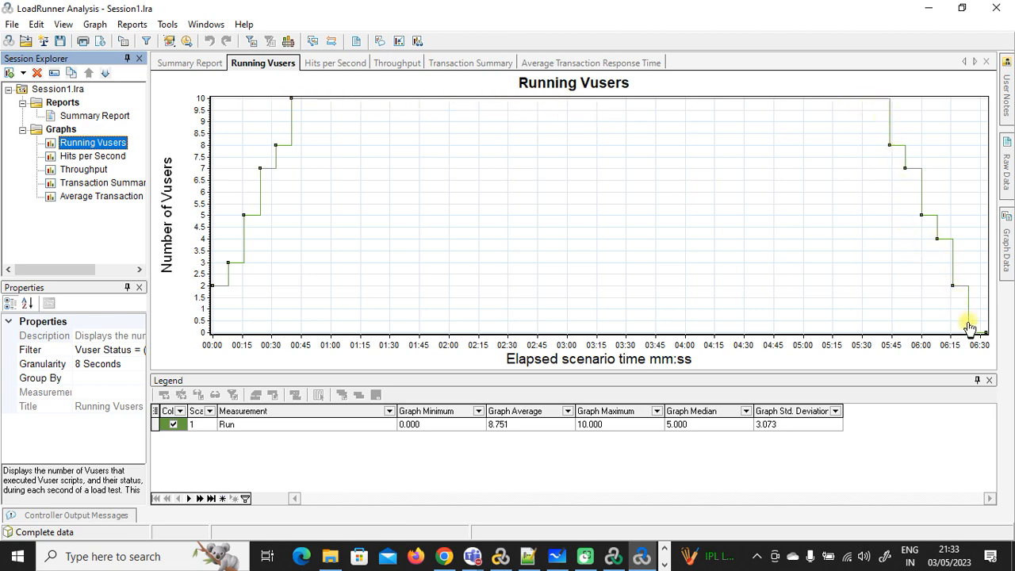
Step: View the Hits per Second, Throughput and Transaction Summary graphs, ending on Average Transaction Response Time
click(94, 155)
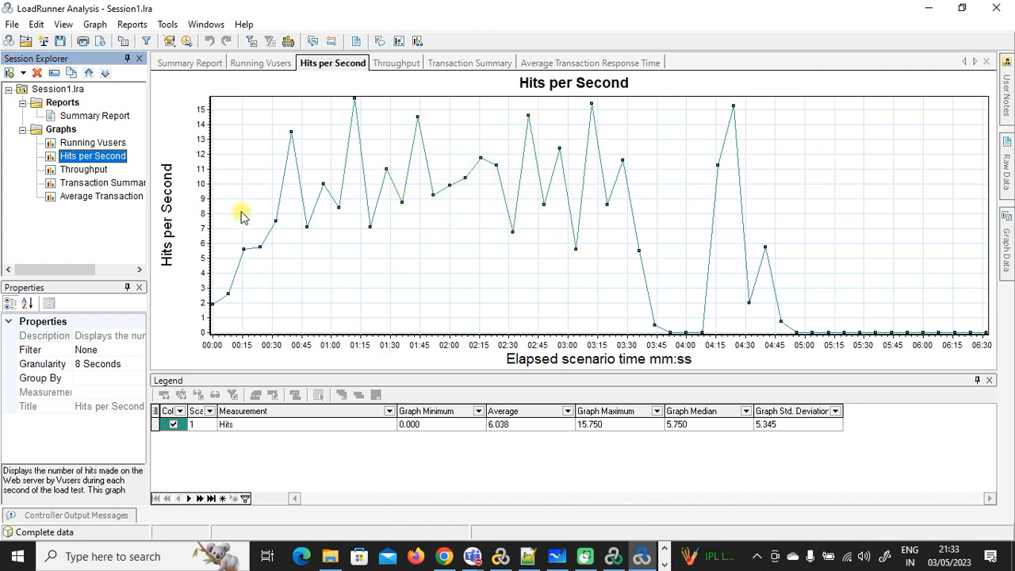
click(85, 169)
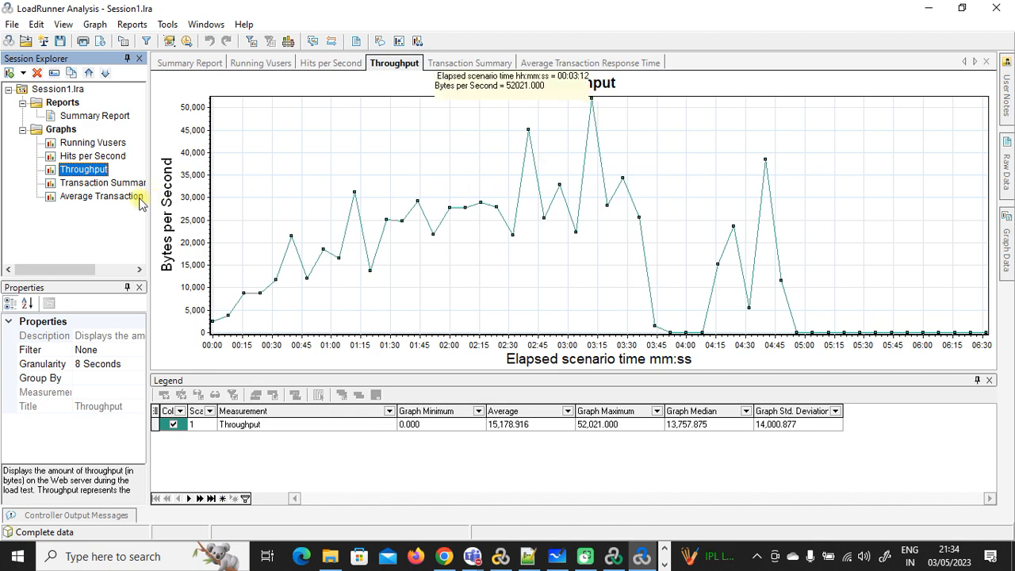
click(108, 184)
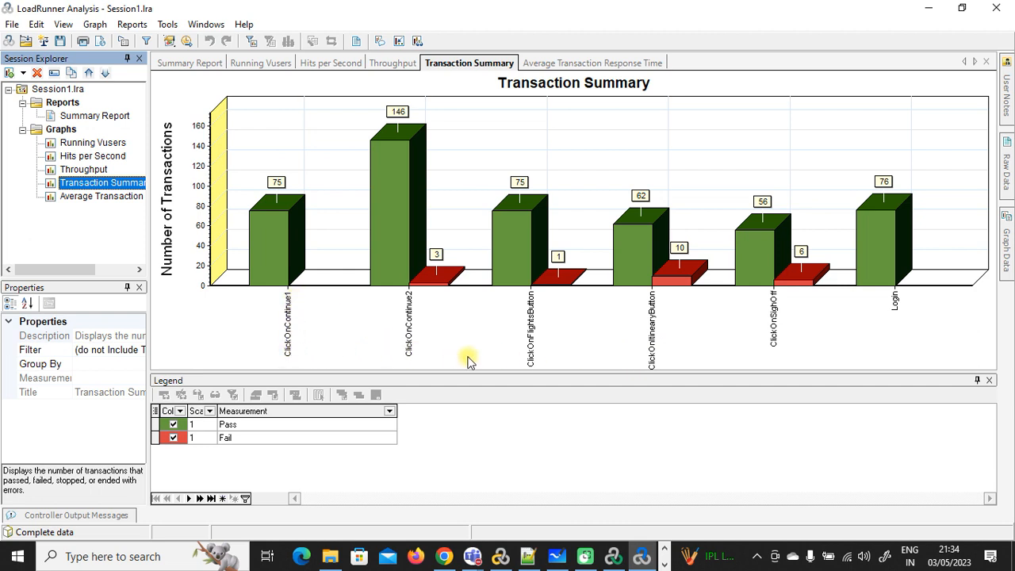
click(650, 344)
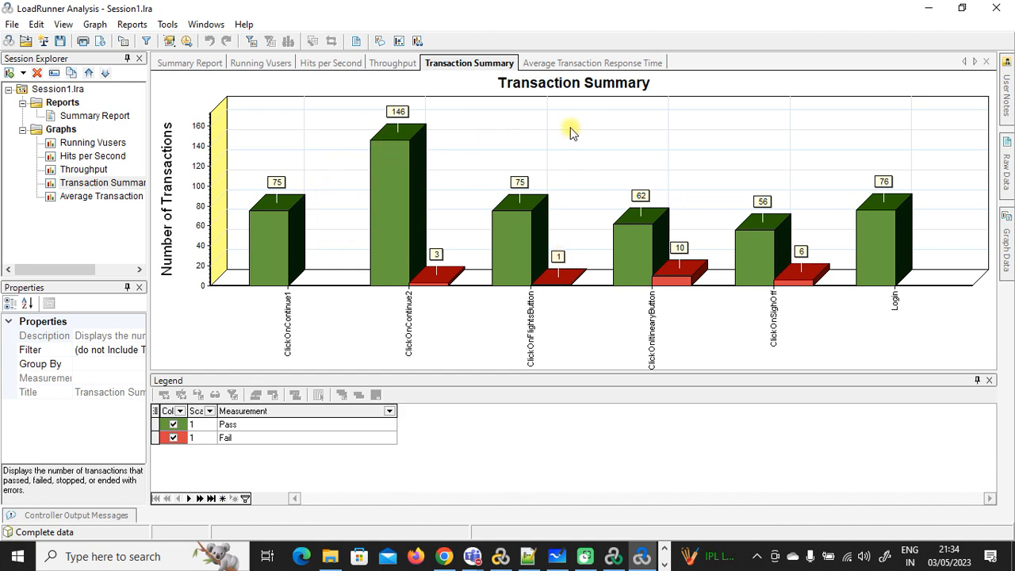
click(111, 196)
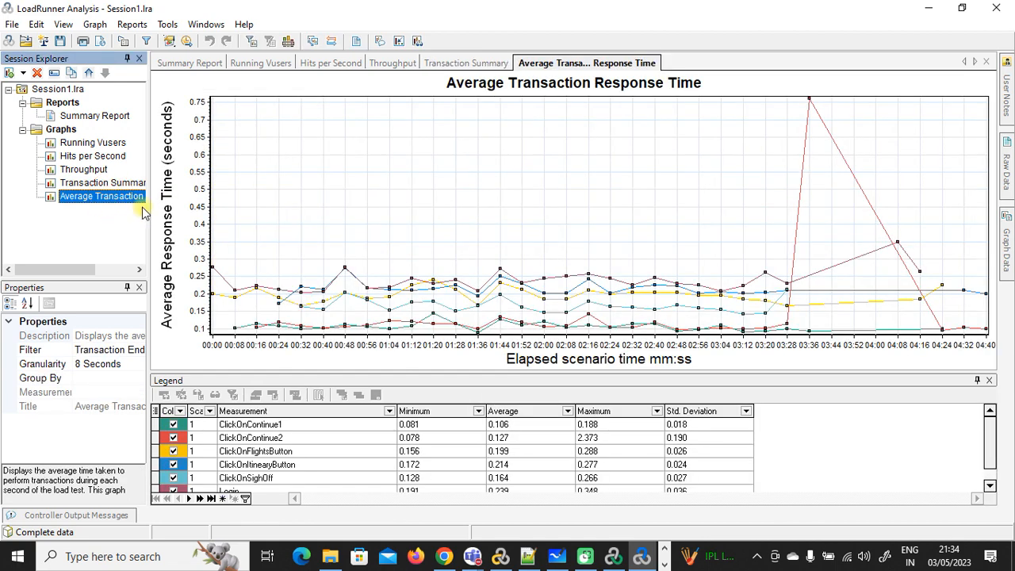
Step: Add the Errors per Second graph from the Errors category to the session
right_click(70, 130)
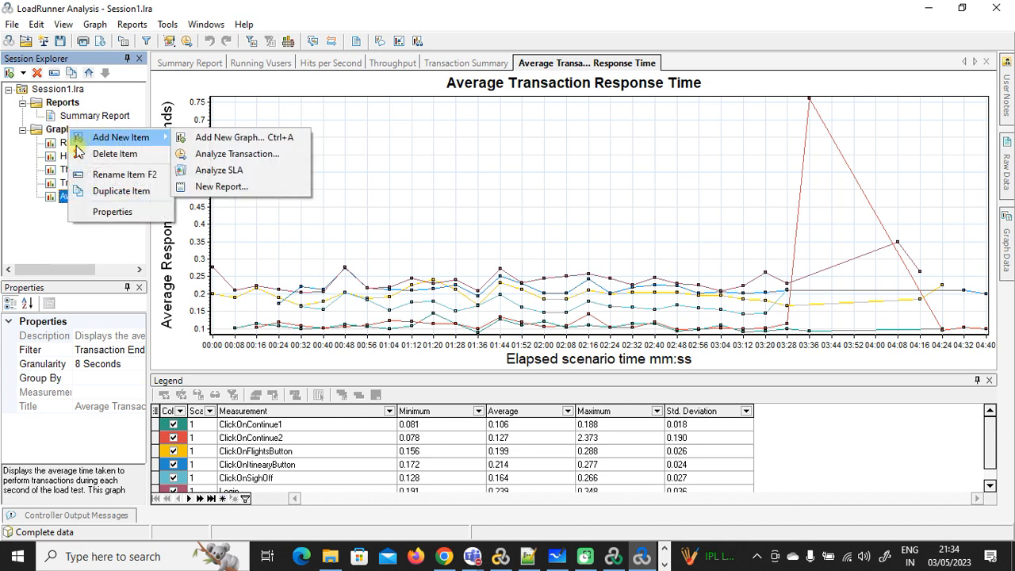
click(52, 236)
right_click(68, 129)
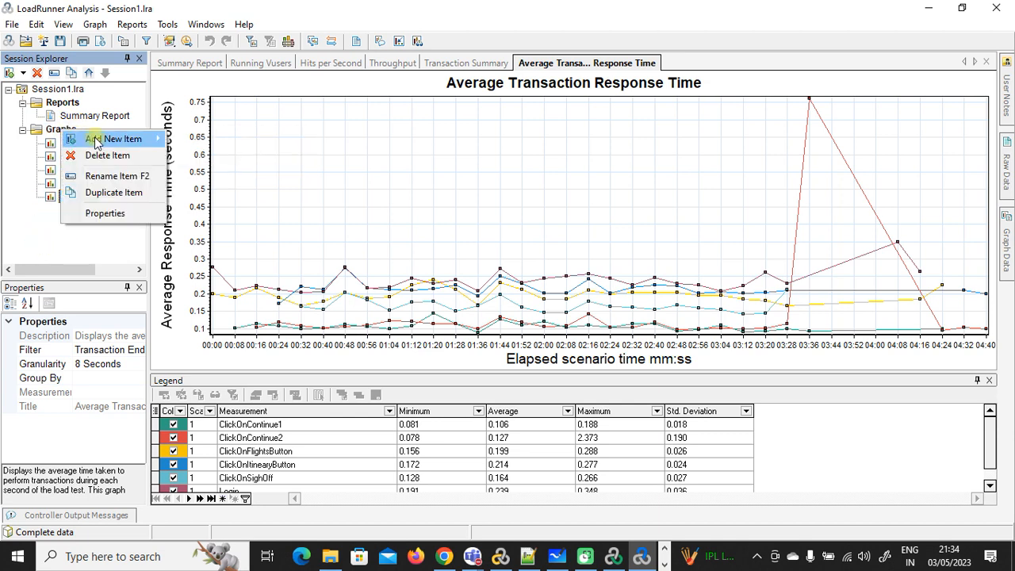
mouse_move(111, 141)
click(199, 139)
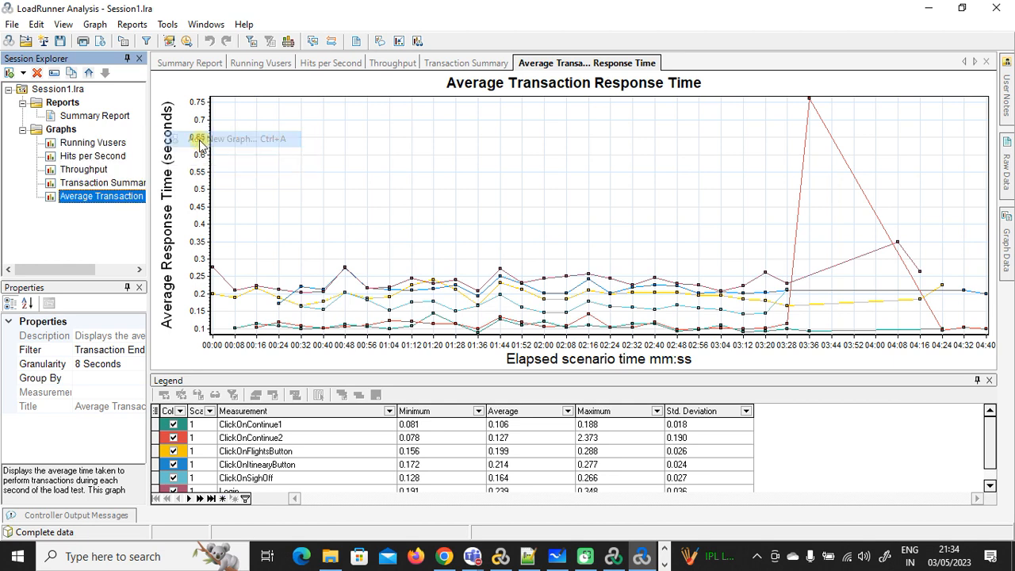
click(363, 136)
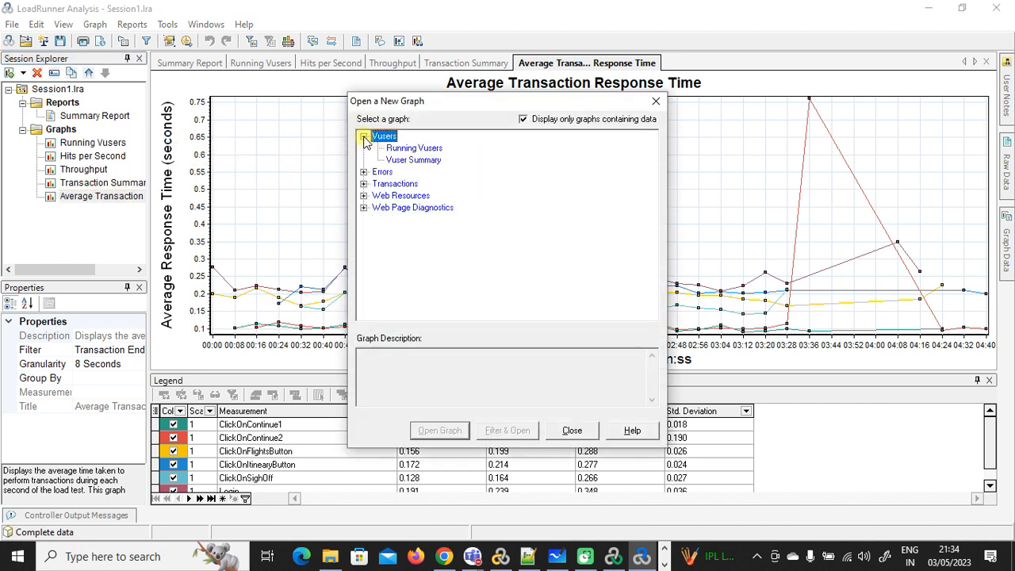
click(413, 149)
click(363, 171)
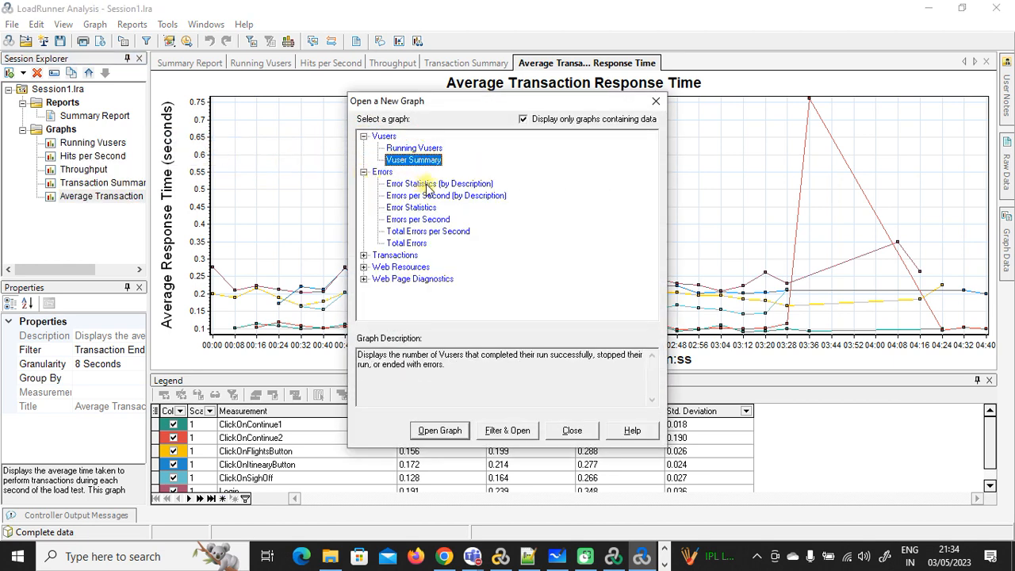
click(422, 184)
click(420, 208)
click(419, 220)
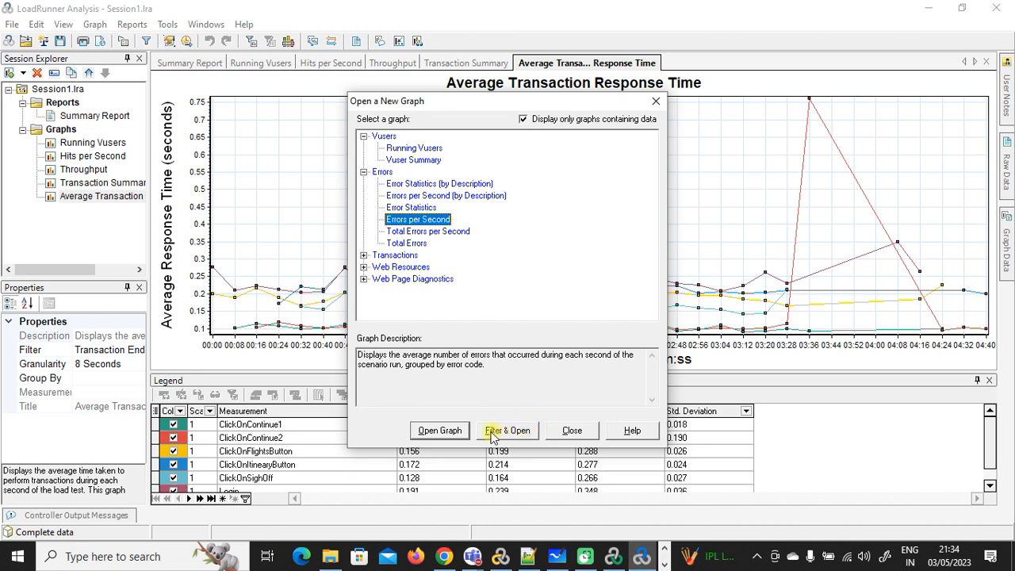
click(444, 430)
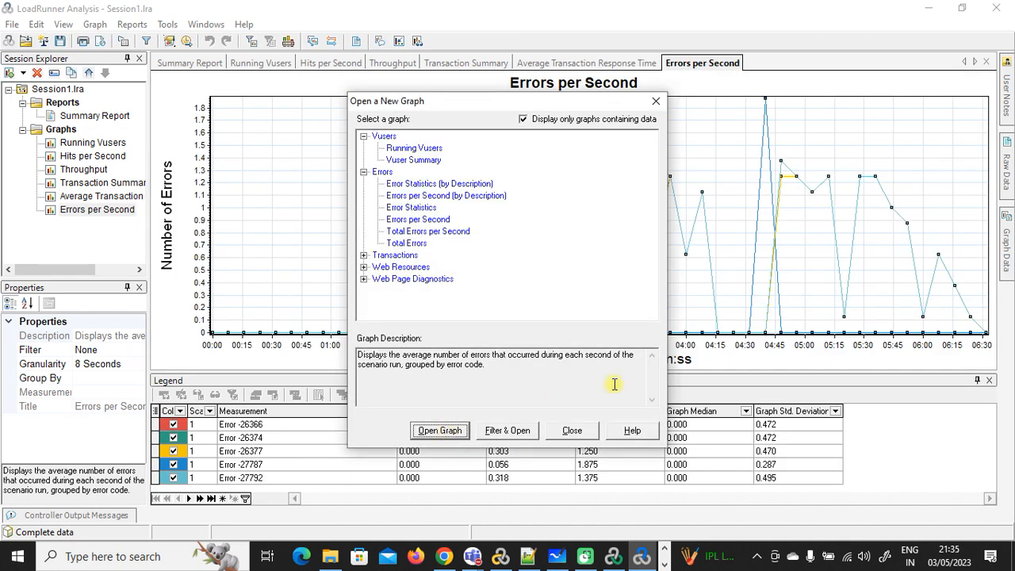
click(575, 431)
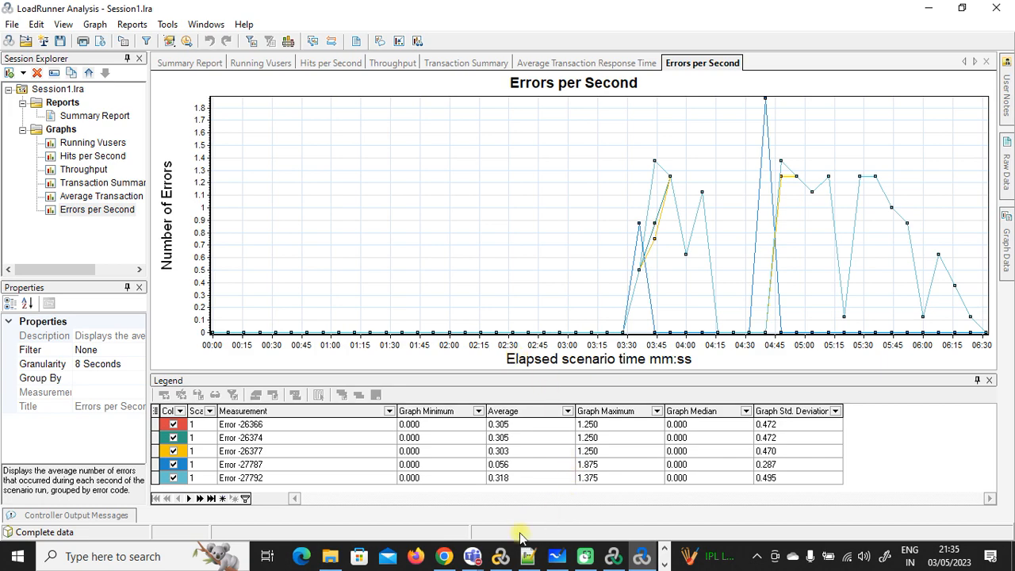
Step: Admit the waiting guest into the Teams meeting and minimise the meeting window
mouse_move(473, 556)
click(537, 405)
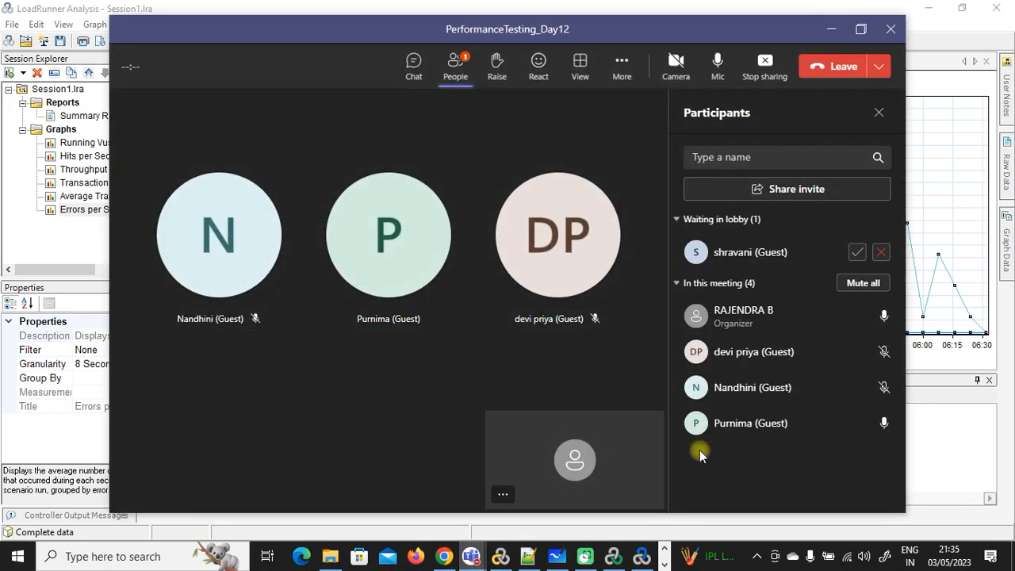
click(859, 254)
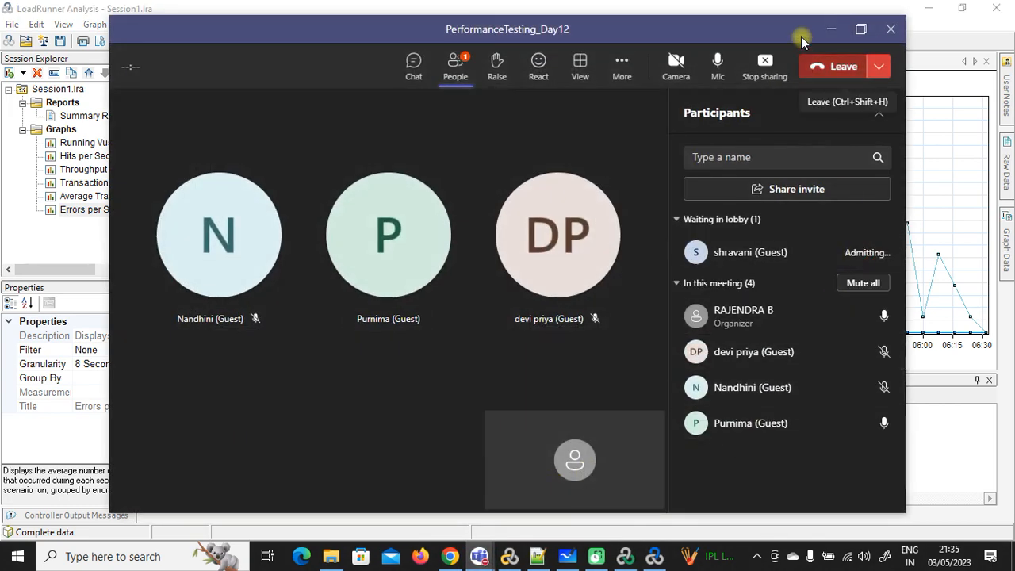
click(833, 30)
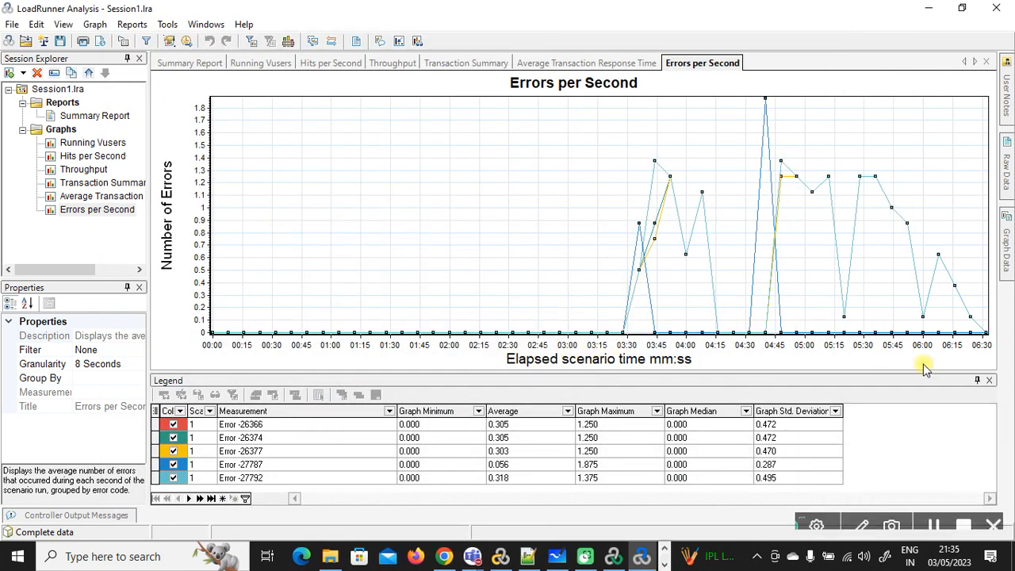
click(637, 284)
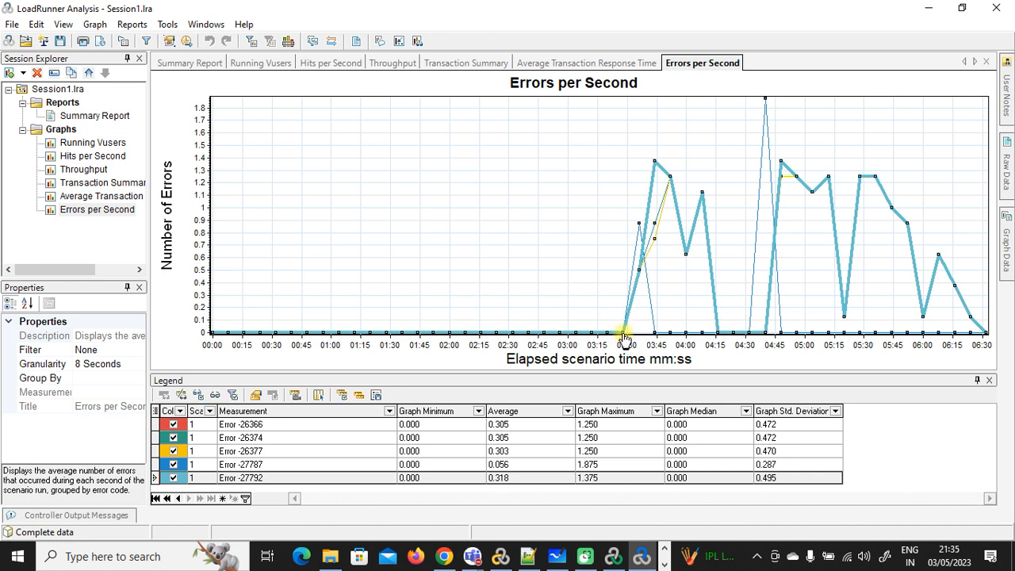
mouse_move(624, 338)
click(623, 337)
click(629, 289)
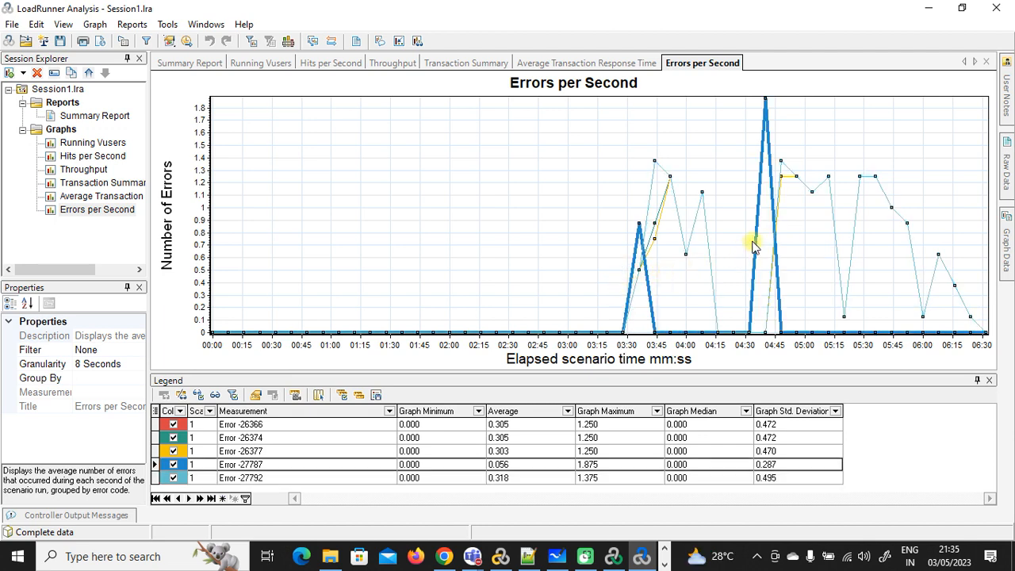
click(817, 193)
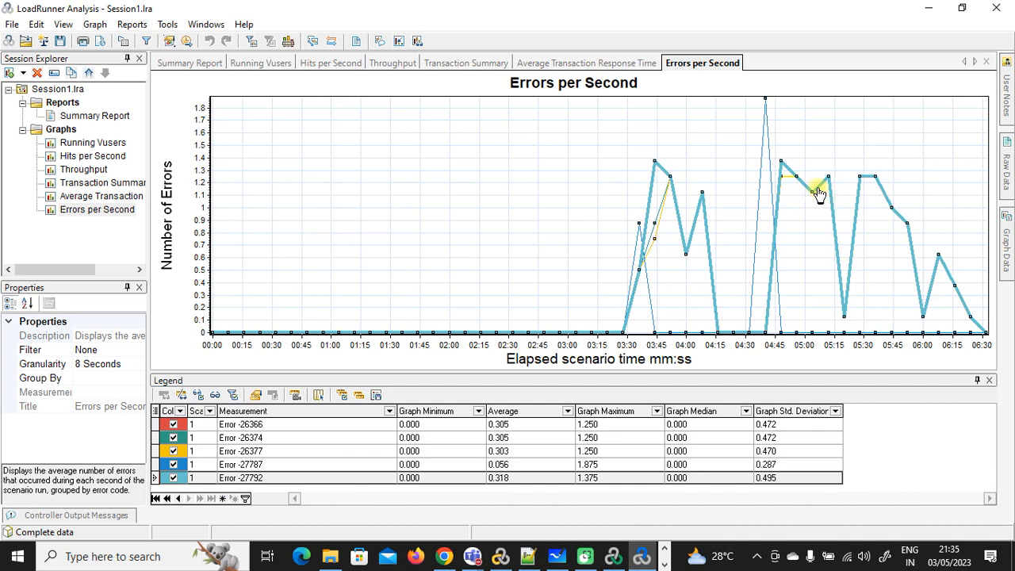
click(767, 168)
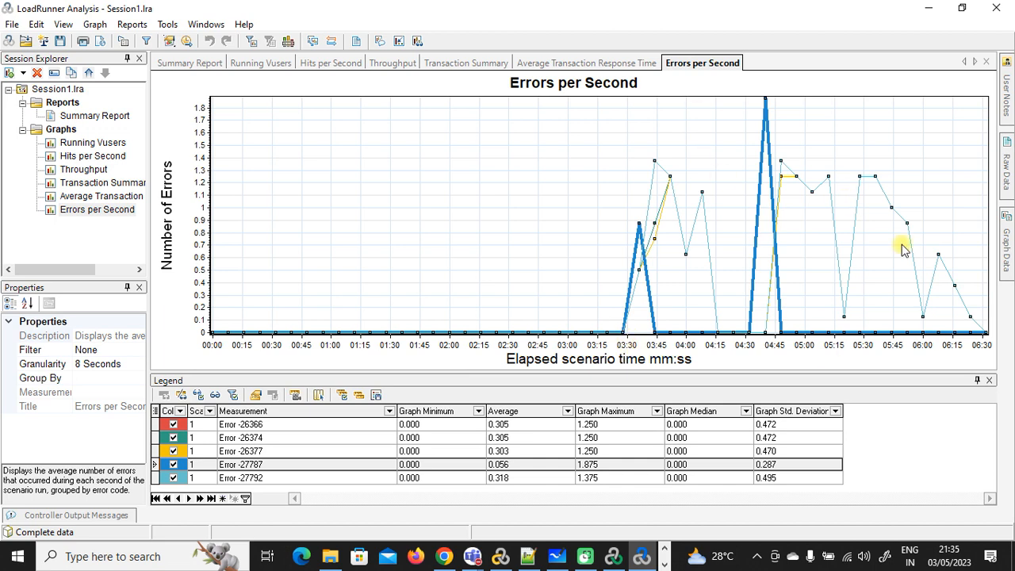
Step: Add a Throughput graph from the Web Resources category to the session
right_click(66, 132)
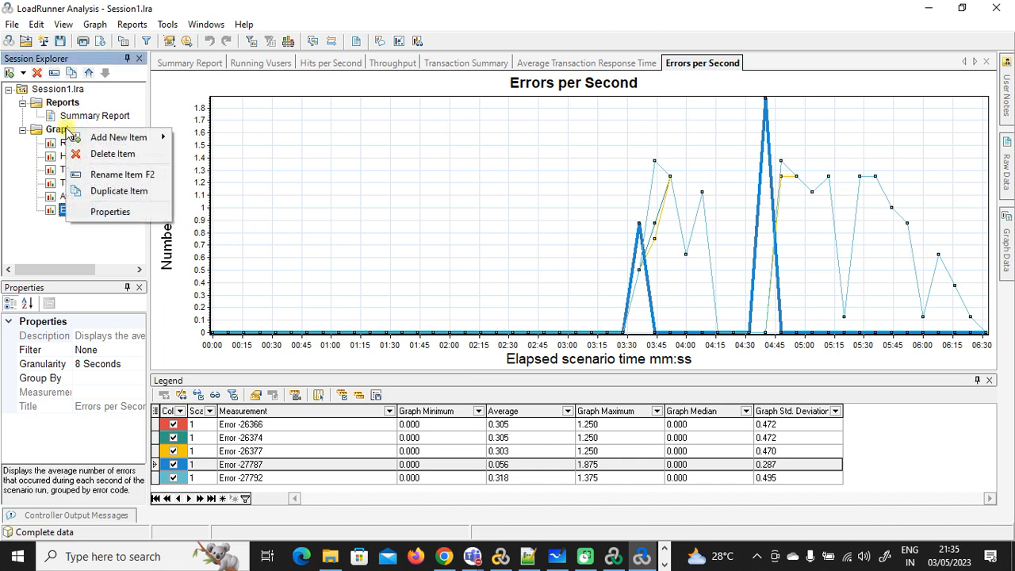
mouse_move(95, 137)
click(191, 138)
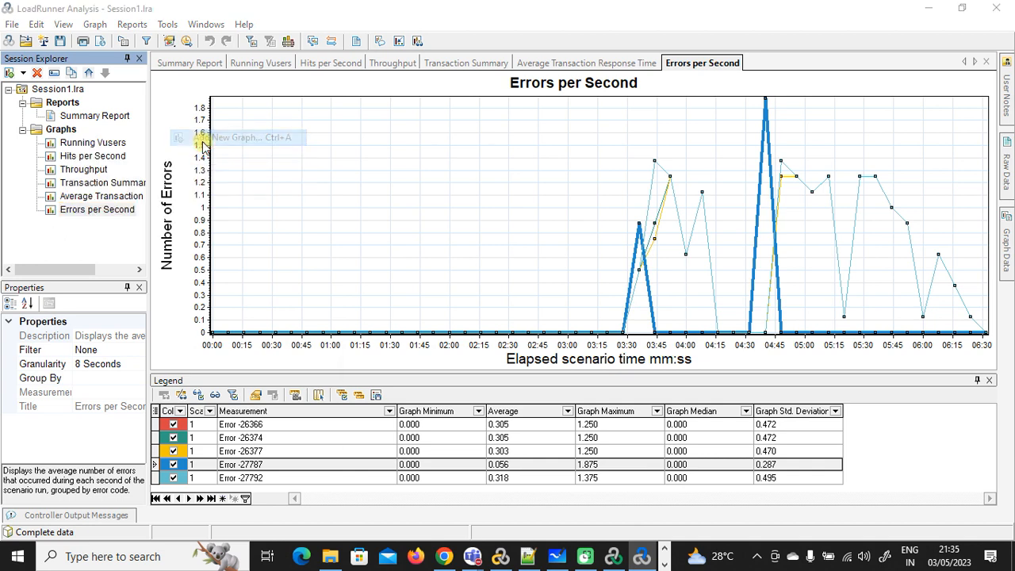
click(364, 147)
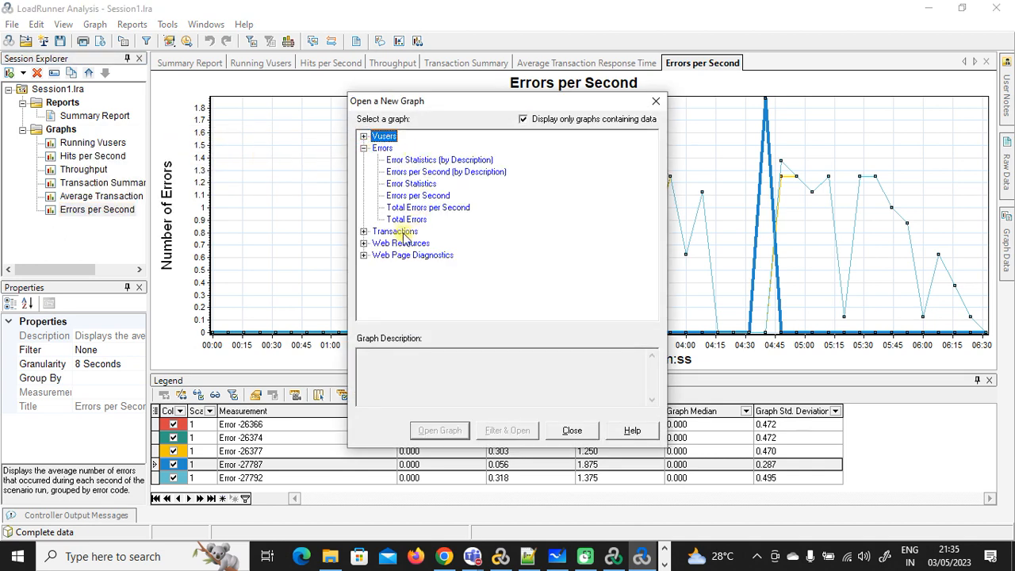
click(364, 231)
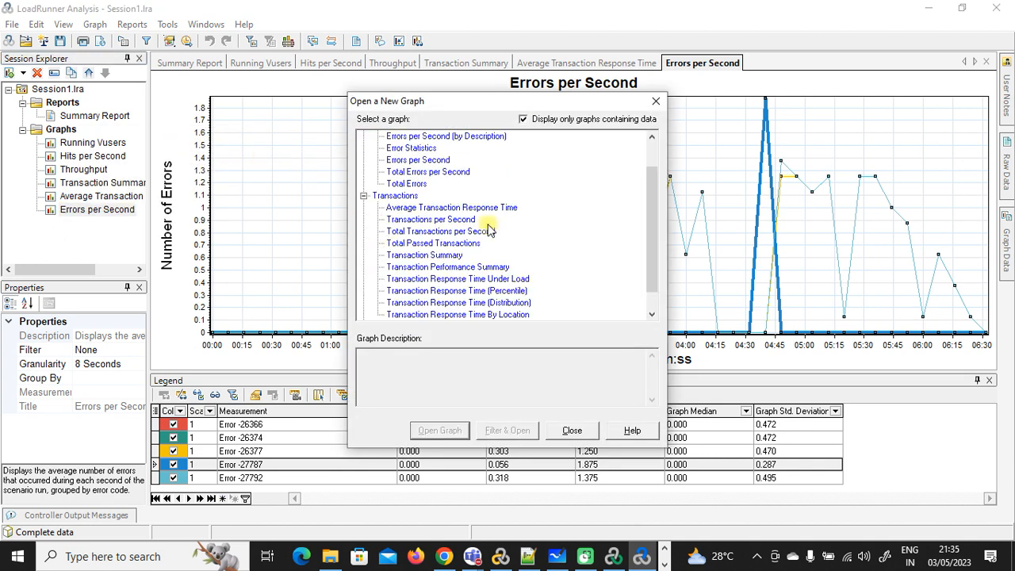
click(654, 226)
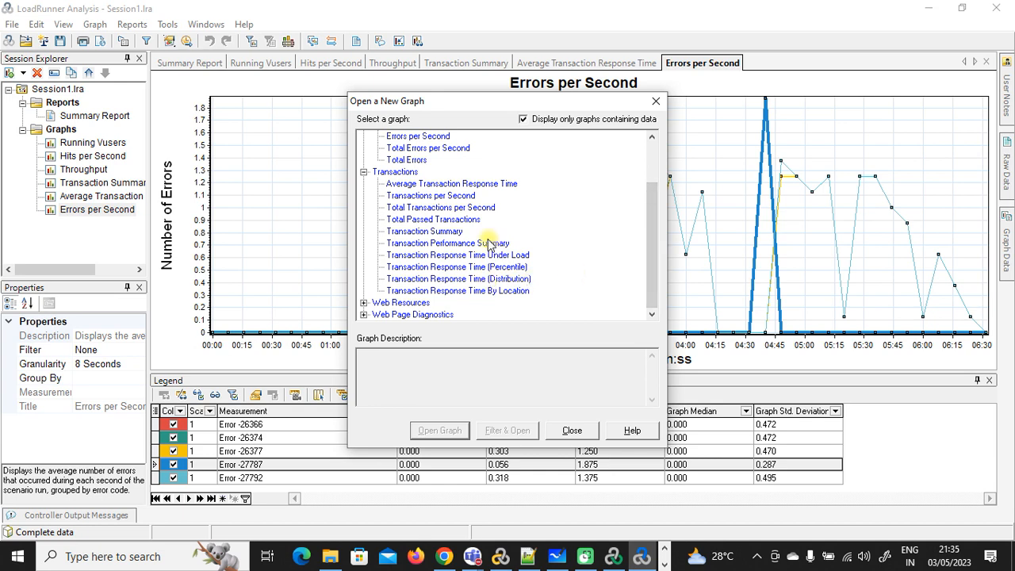
click(363, 303)
click(421, 208)
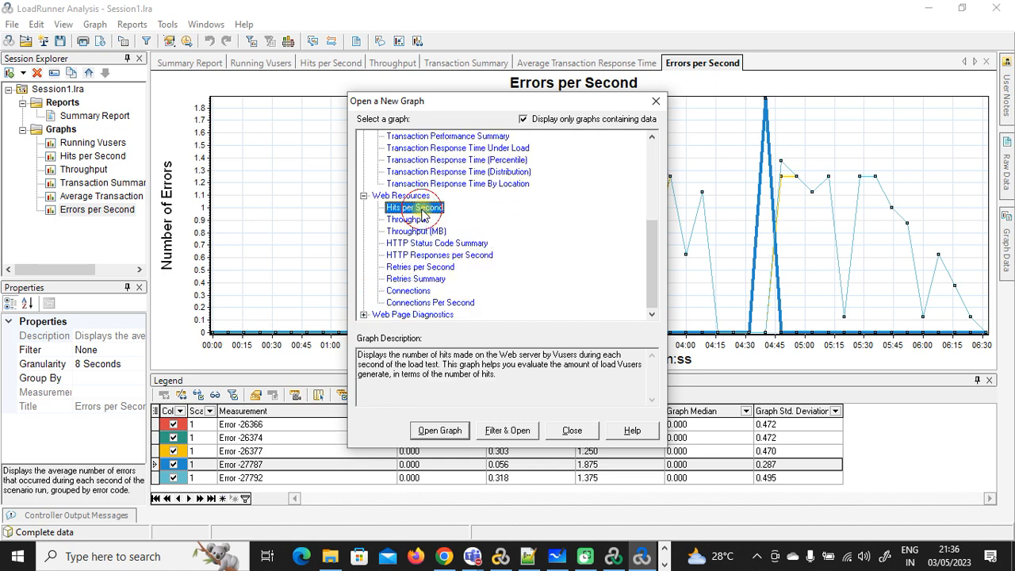
click(418, 219)
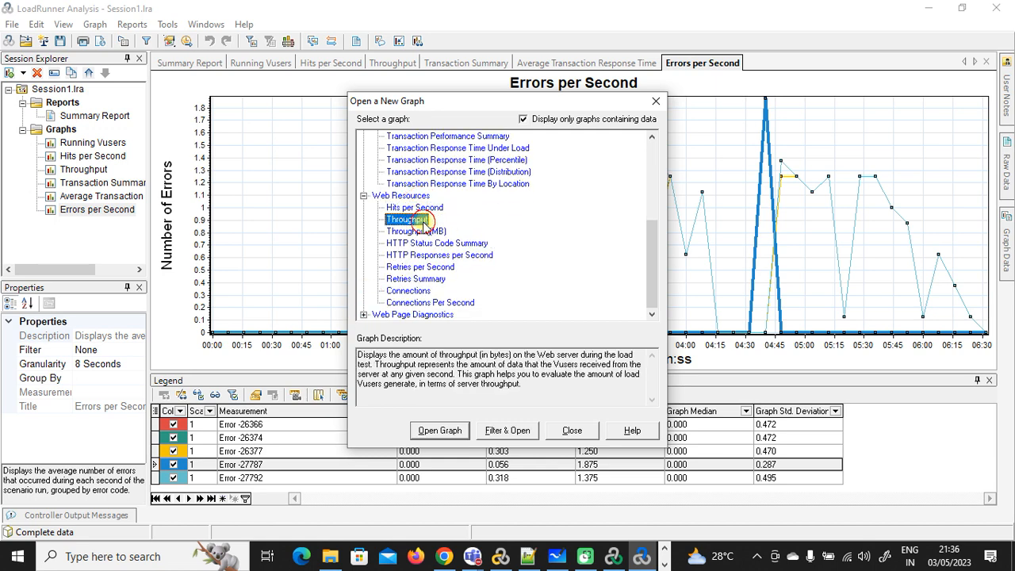
click(456, 433)
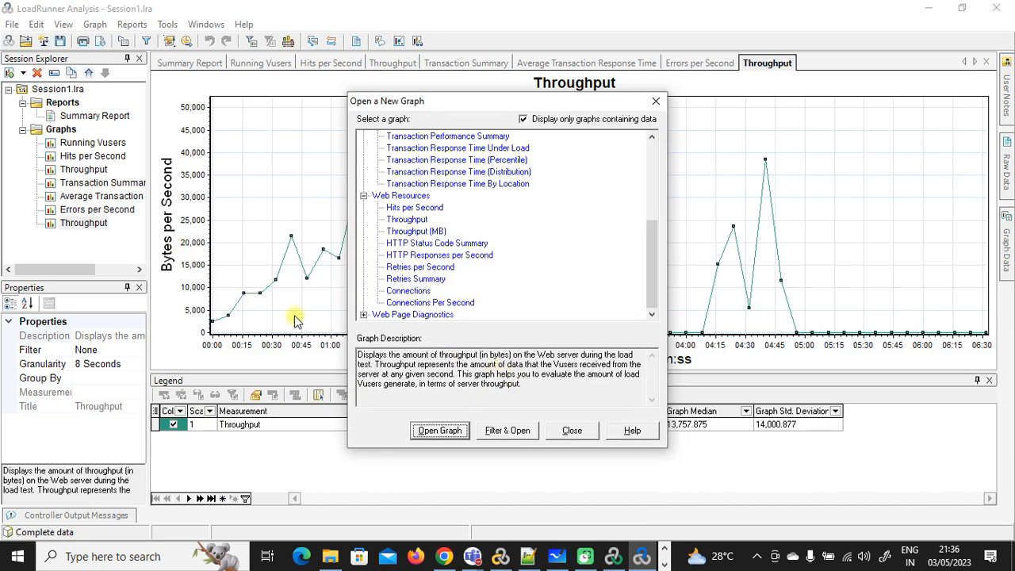
click(562, 432)
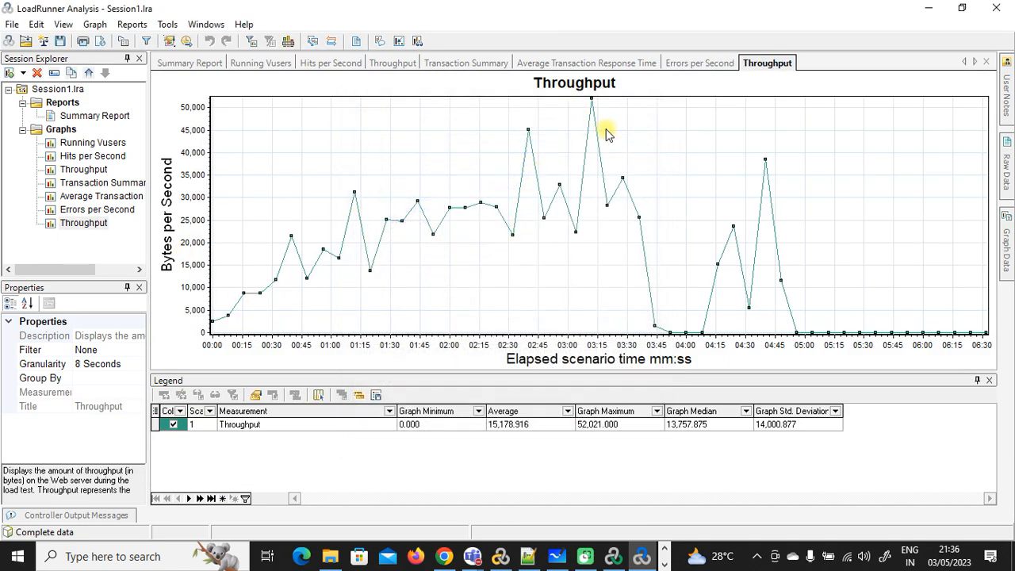
Step: Merge Hits per Second into the Running Vusers graph as an overlay
click(82, 143)
right_click(388, 142)
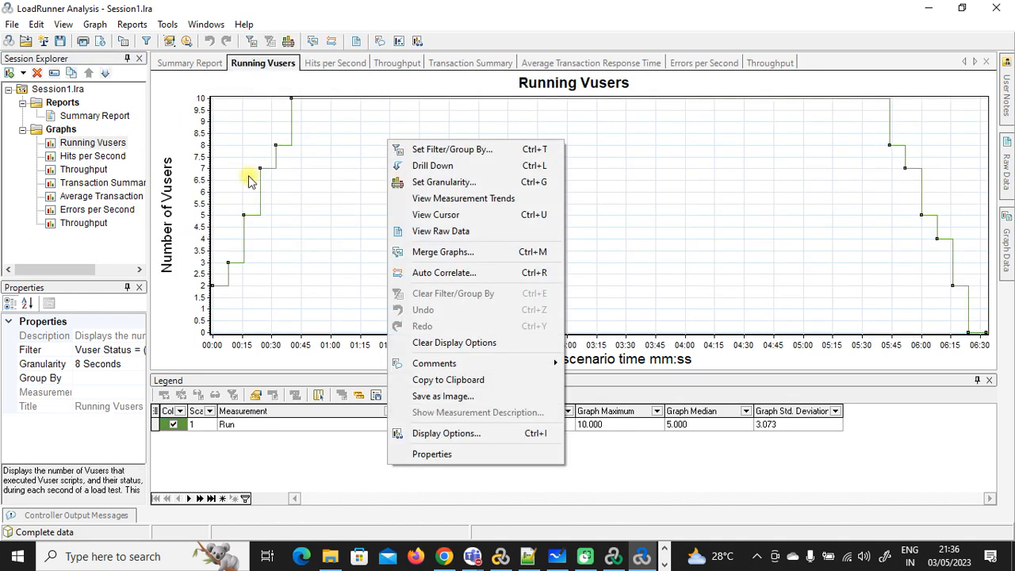
click(111, 155)
click(111, 144)
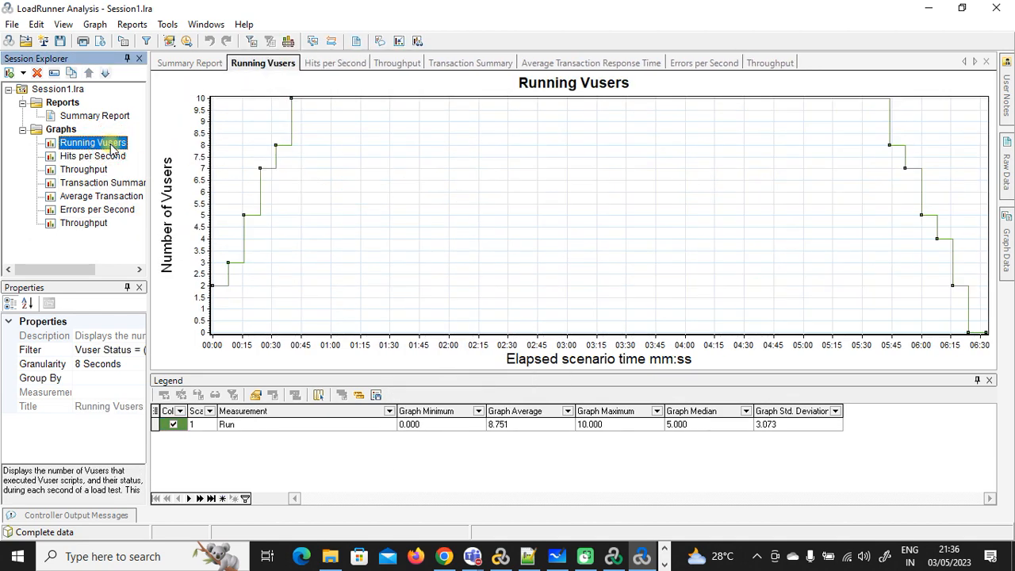
right_click(510, 136)
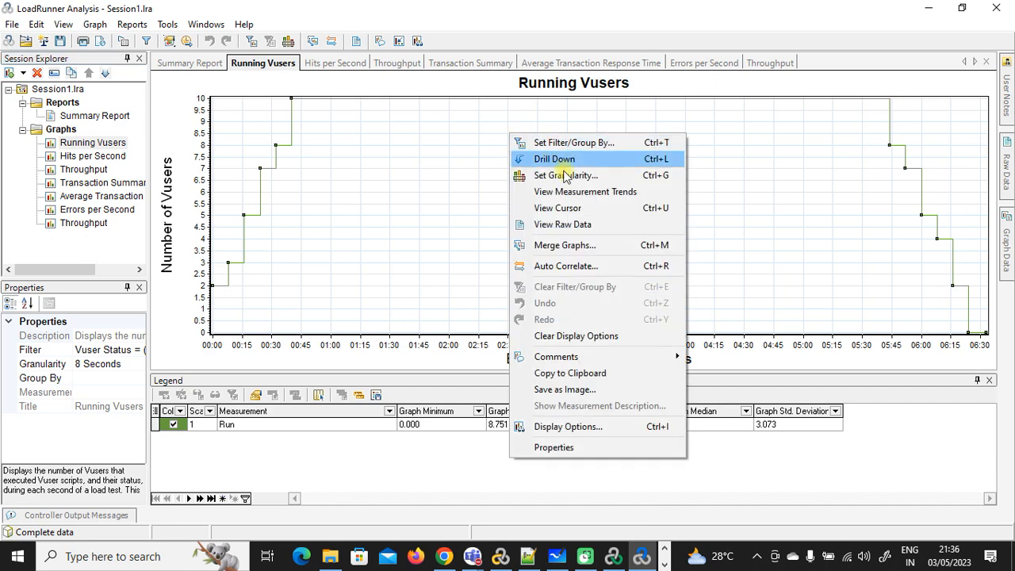
click(581, 246)
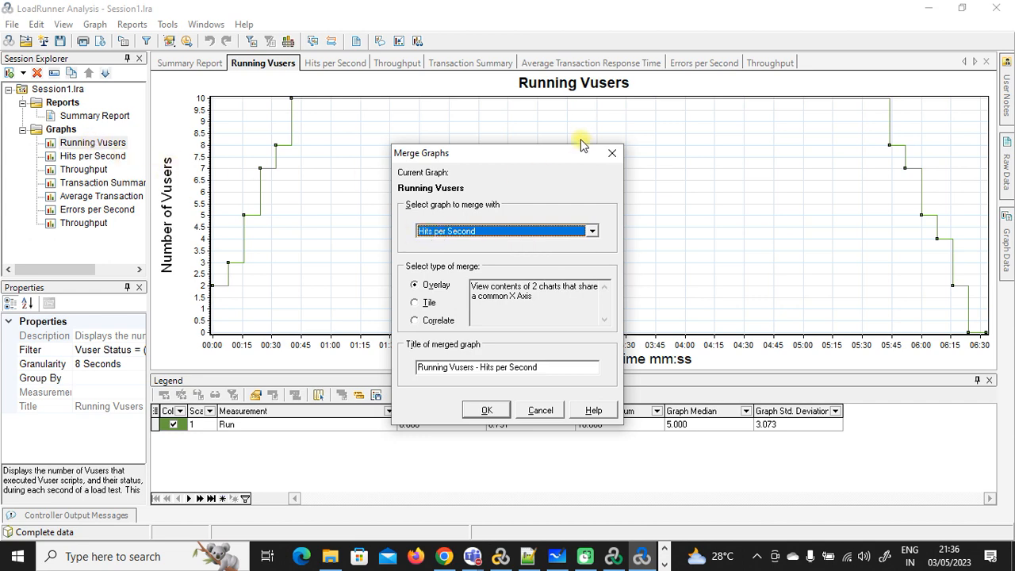
click(488, 410)
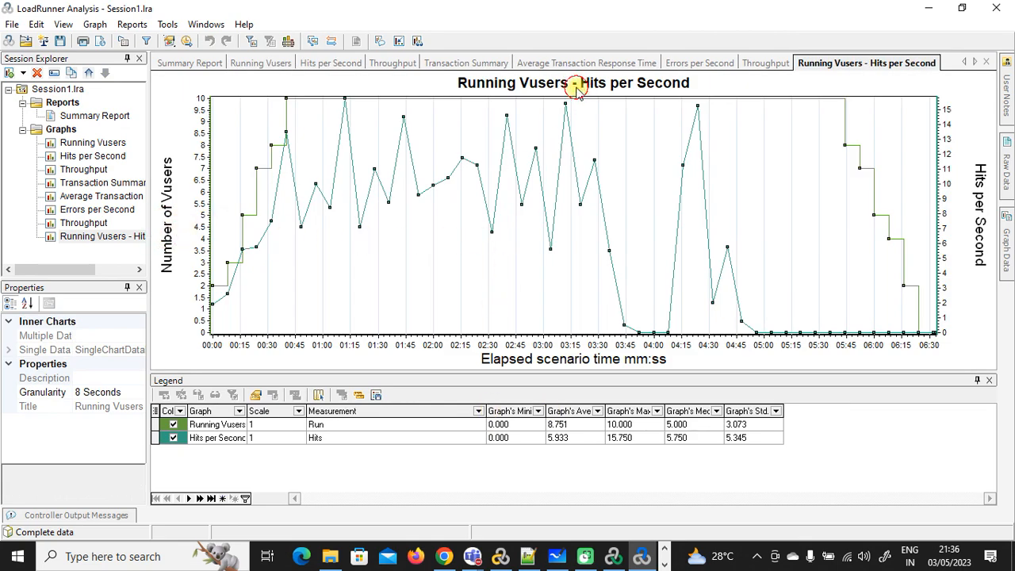
Step: Merge Running Vusers with Hits per Second again using Tile, then show the Summary Report
click(93, 143)
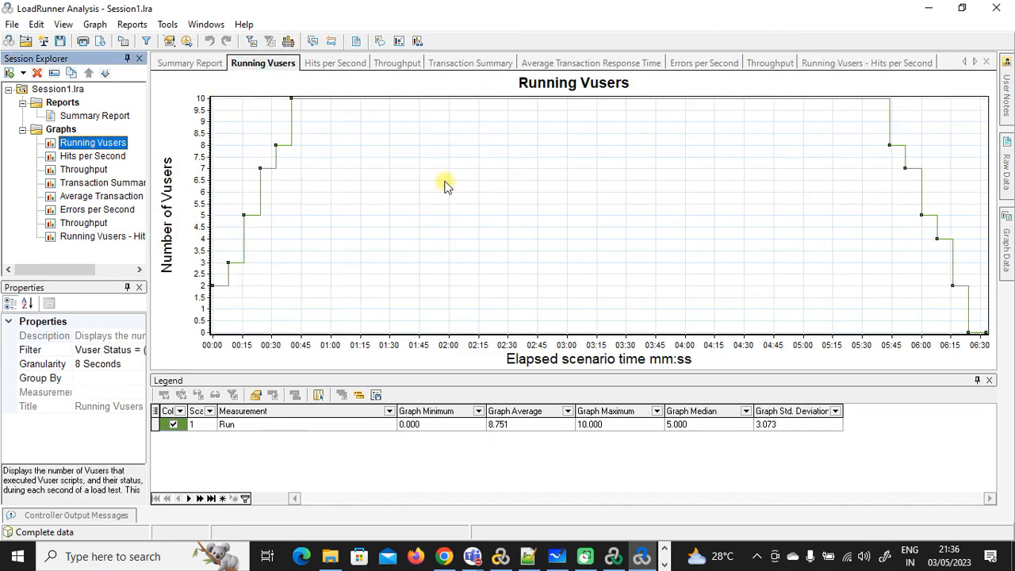
right_click(539, 171)
click(603, 281)
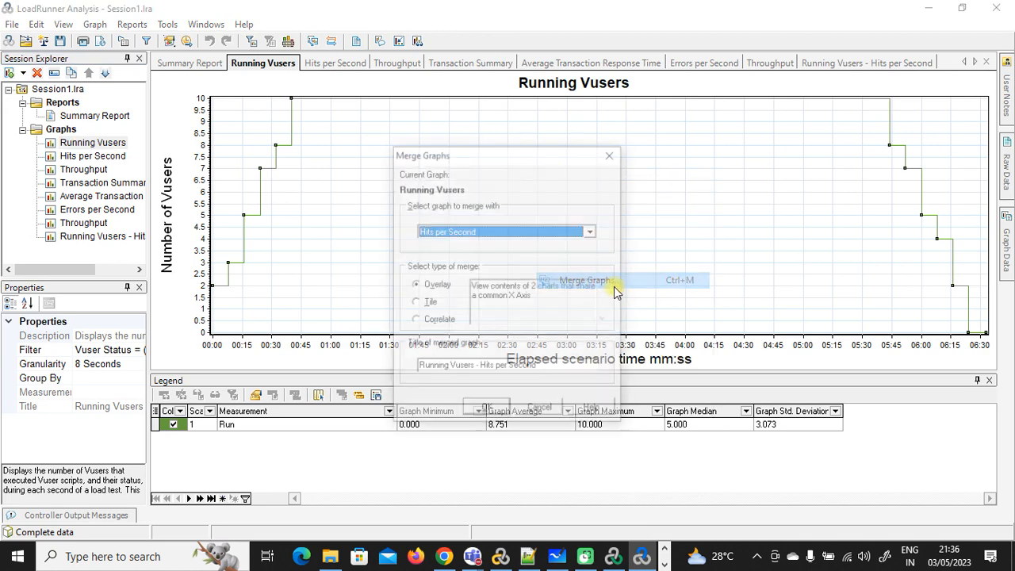
click(413, 303)
click(485, 410)
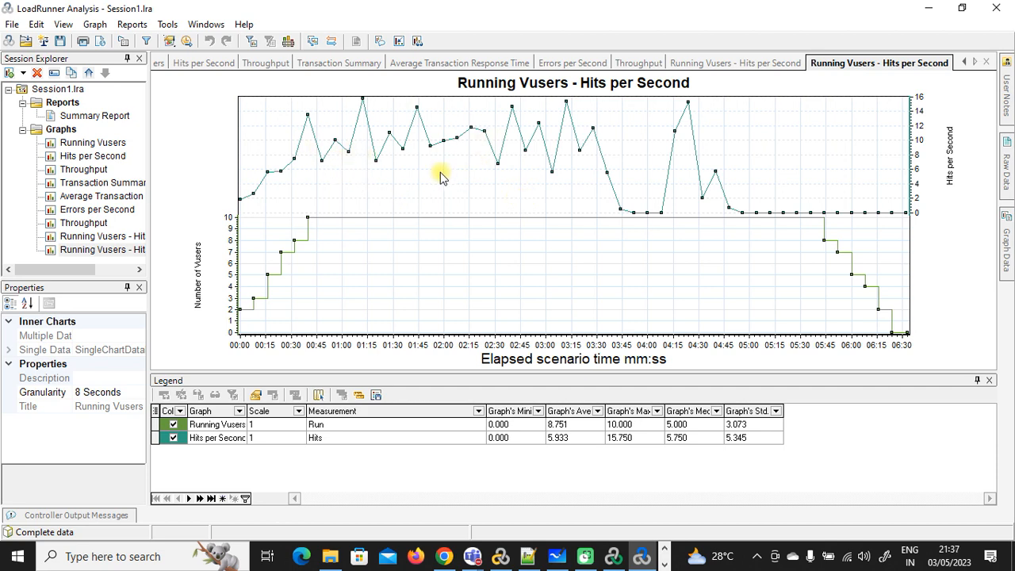
click(97, 115)
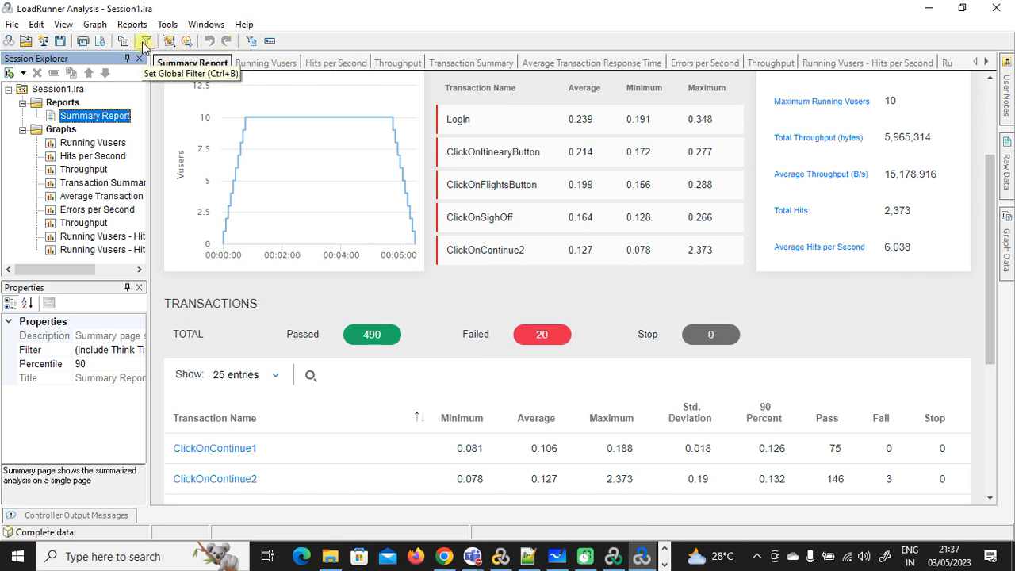
Step: Save the HTML report under the name Report in the Downloads folder
click(101, 43)
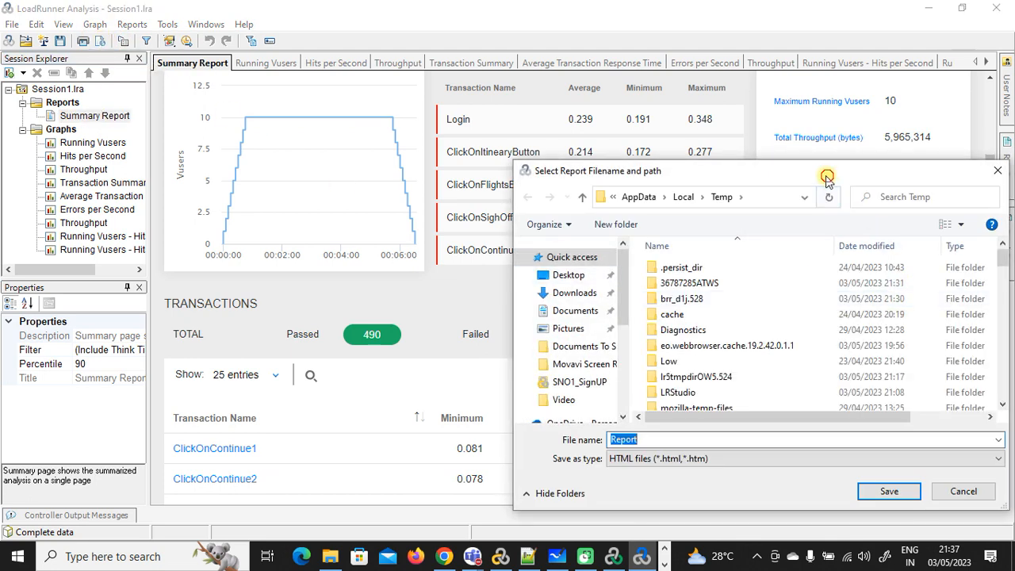
drag(826, 174, 652, 120)
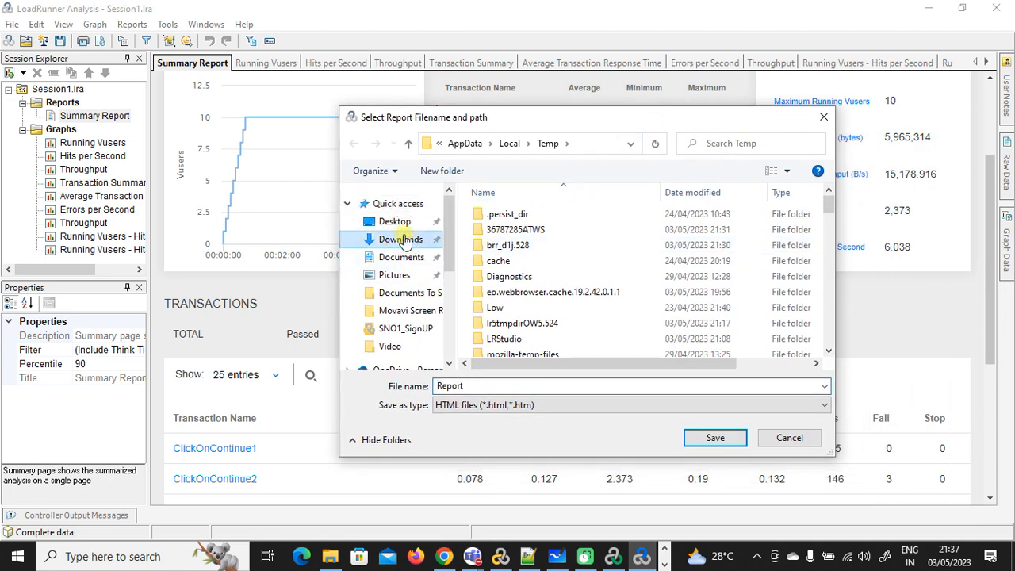
click(399, 237)
click(709, 435)
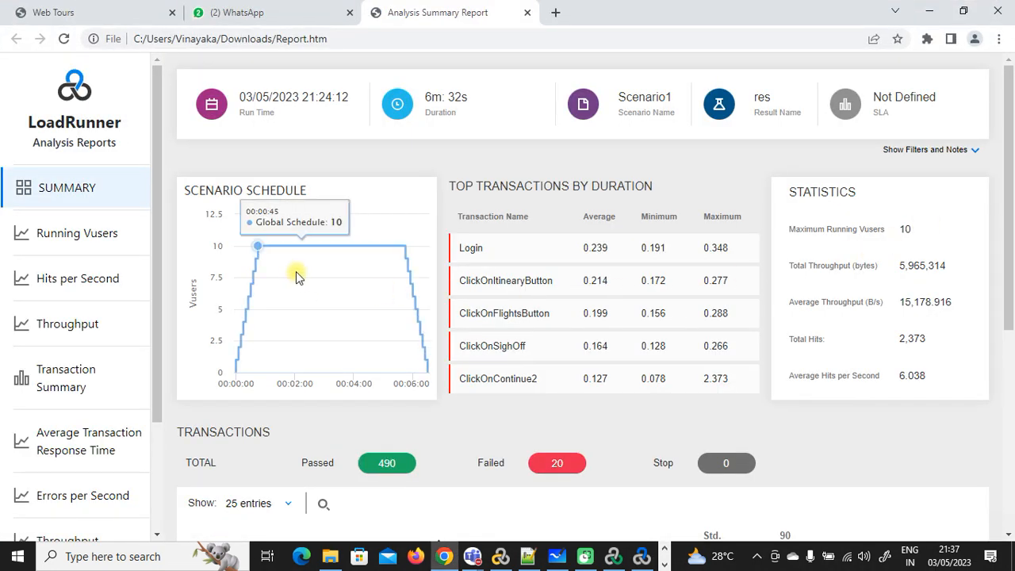
click(350, 38)
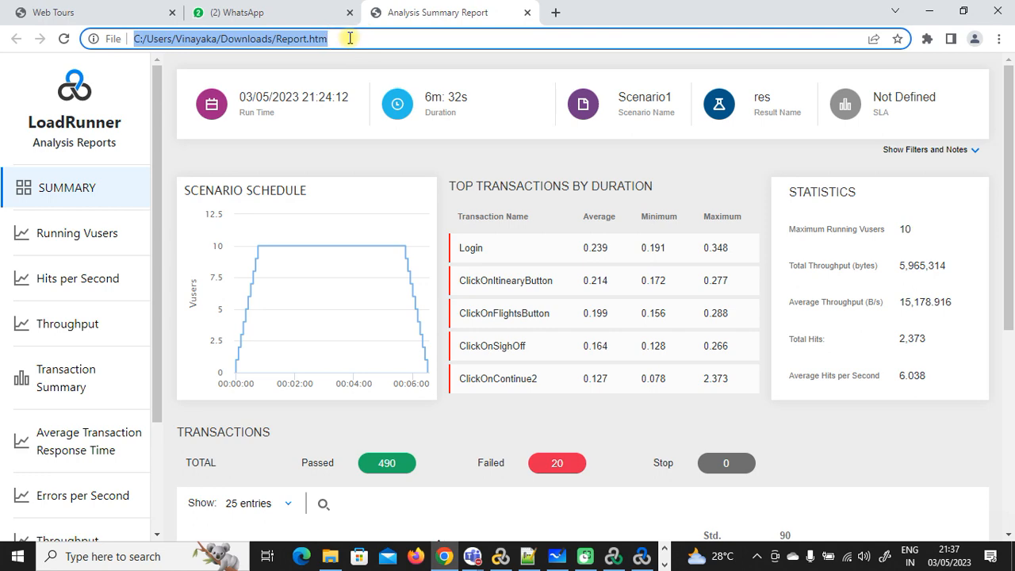
scroll(880, 352, down, 5)
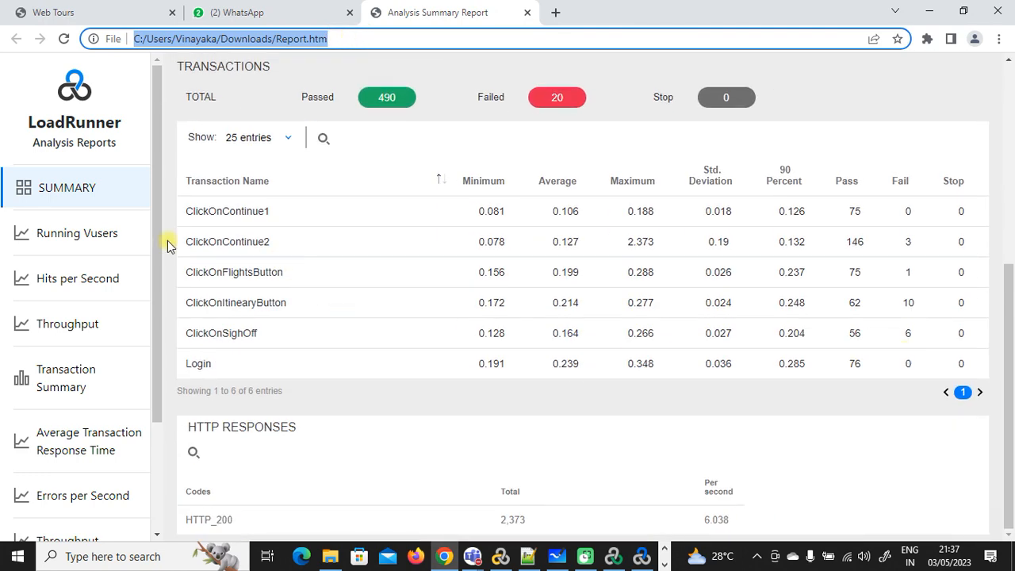
click(102, 232)
click(94, 281)
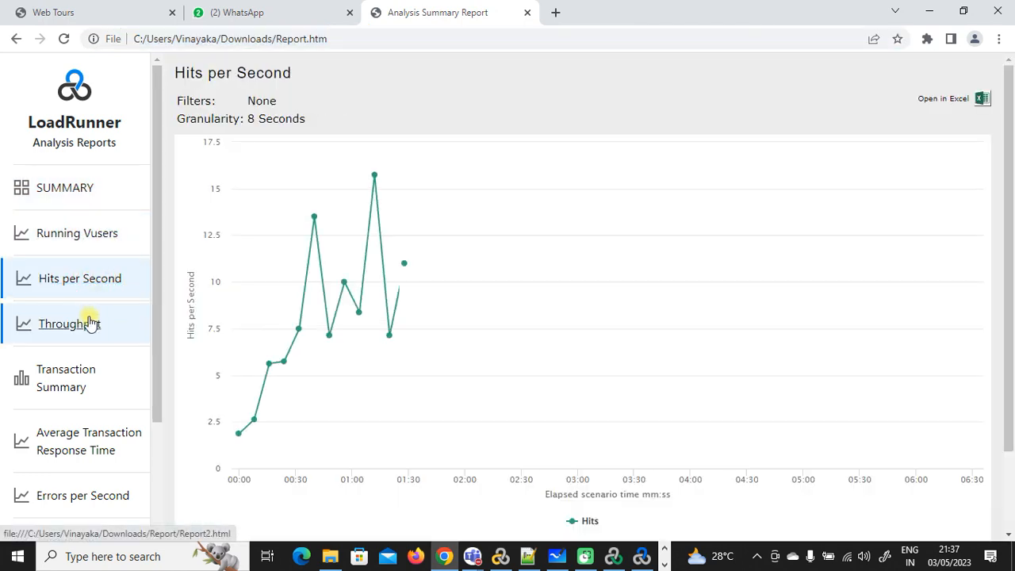
click(79, 324)
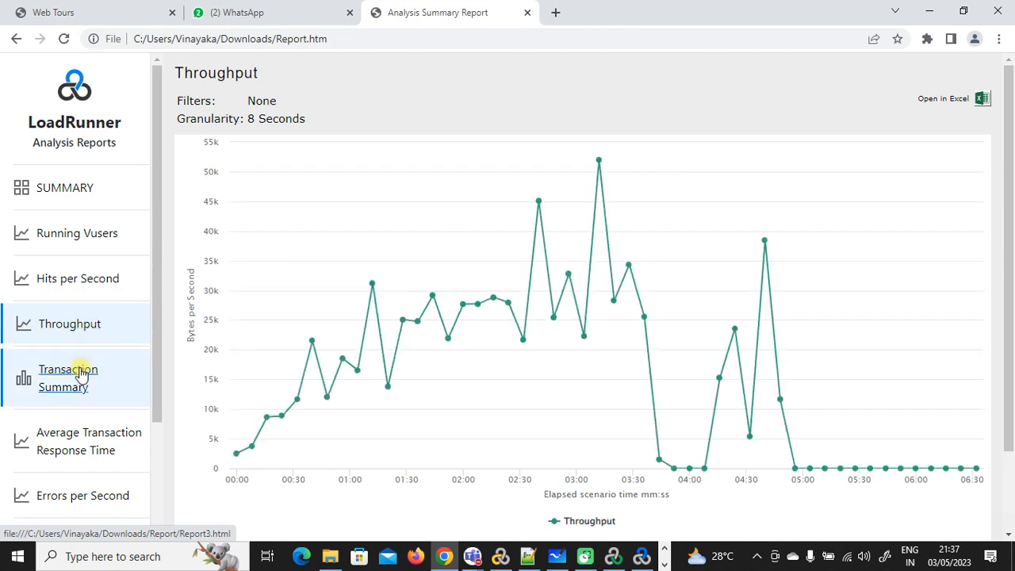
click(82, 371)
scroll(84, 317, down, 1)
scroll(87, 297, down, 2)
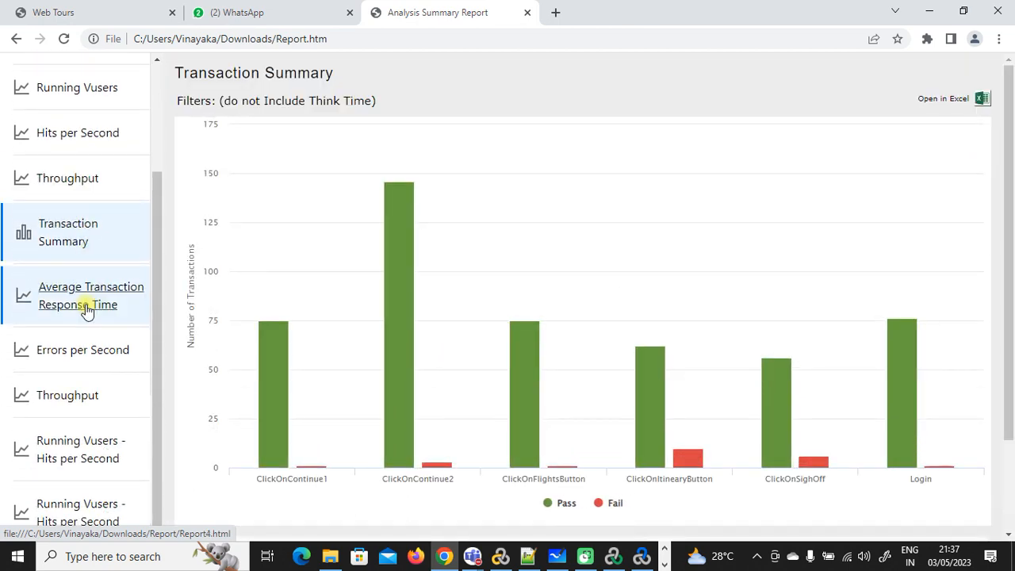
click(88, 310)
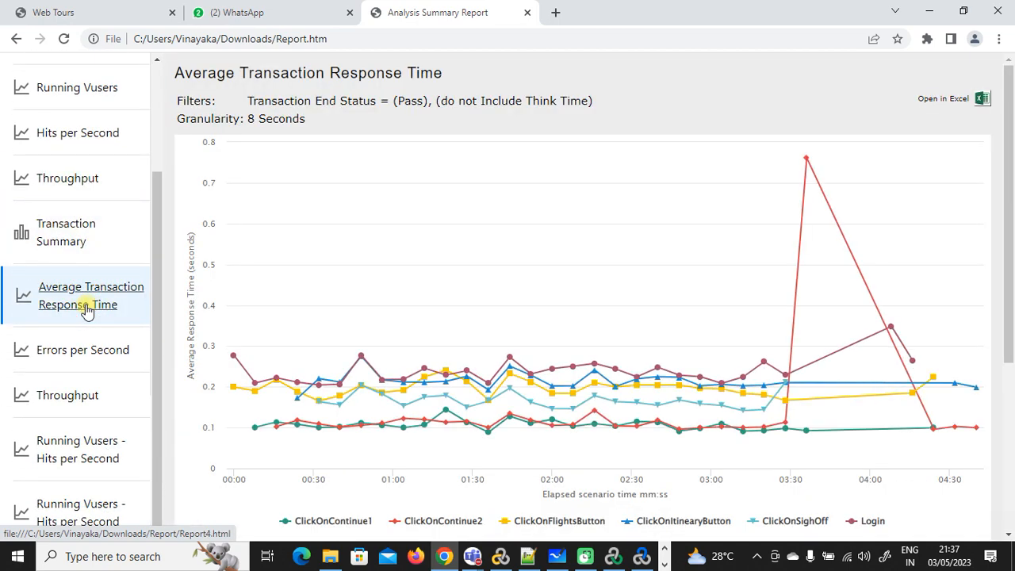
scroll(491, 389, down, 3)
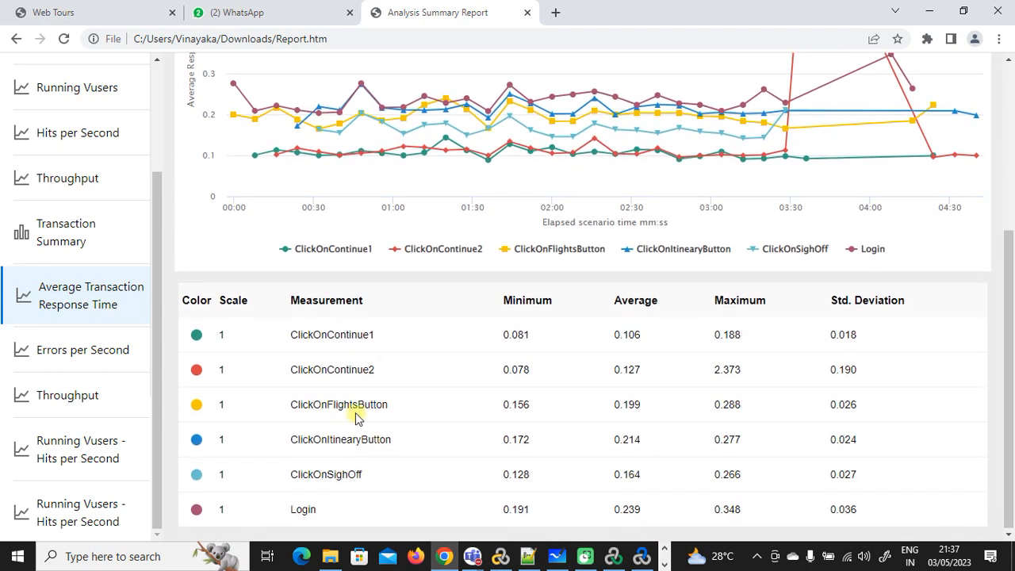
double_click(296, 508)
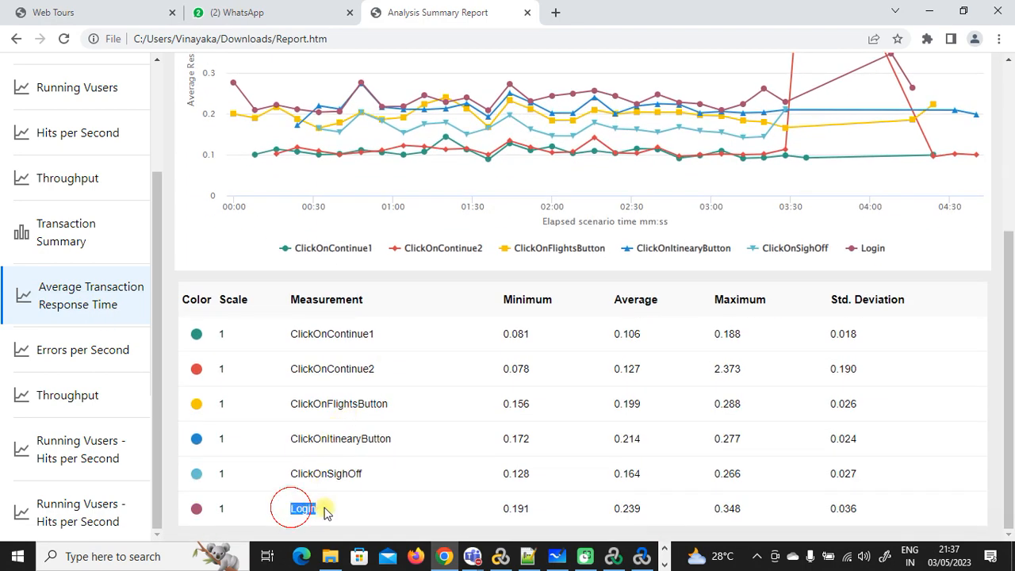
drag(382, 475, 287, 475)
click(93, 354)
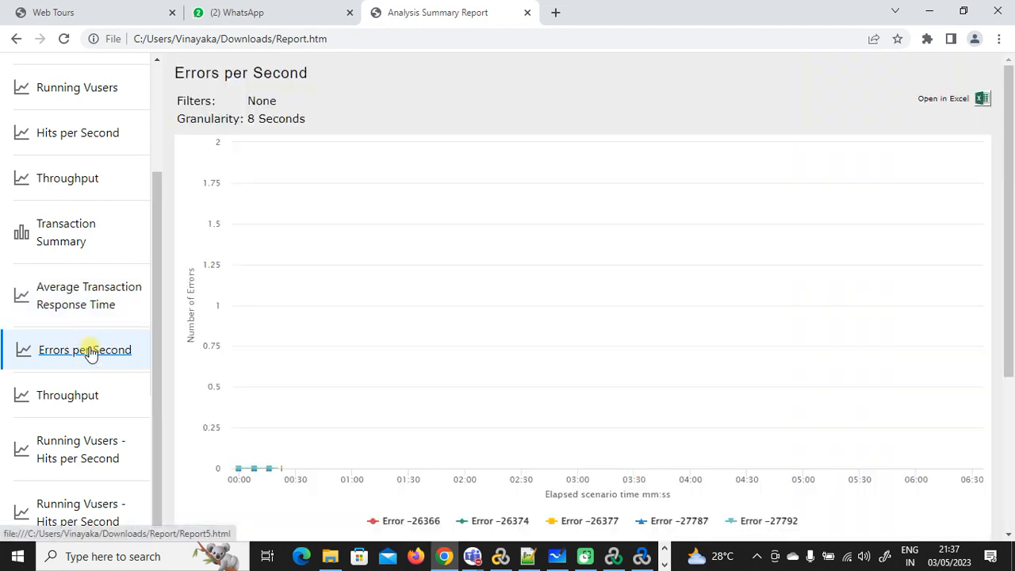
scroll(563, 364, down, 2)
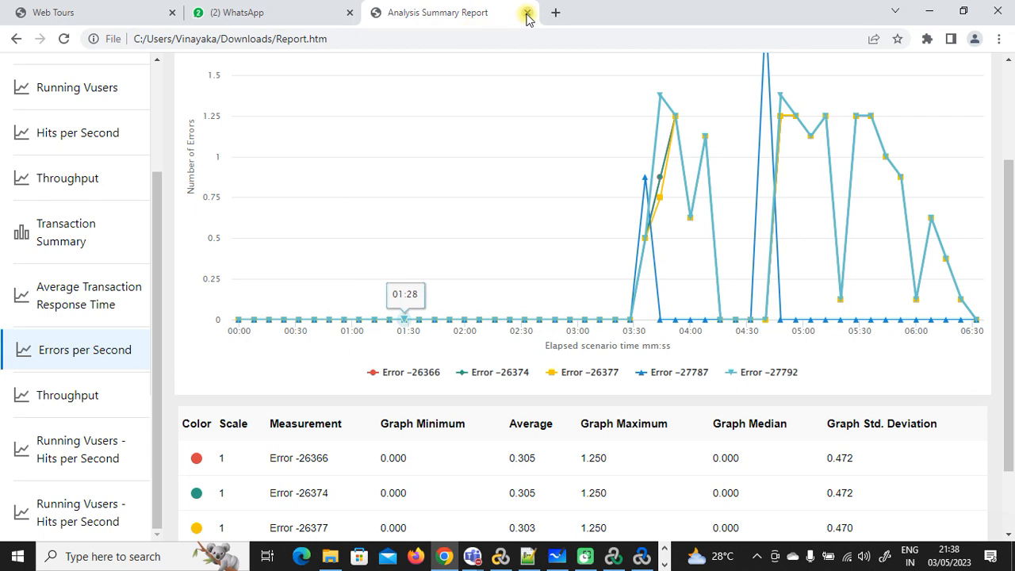
click(57, 391)
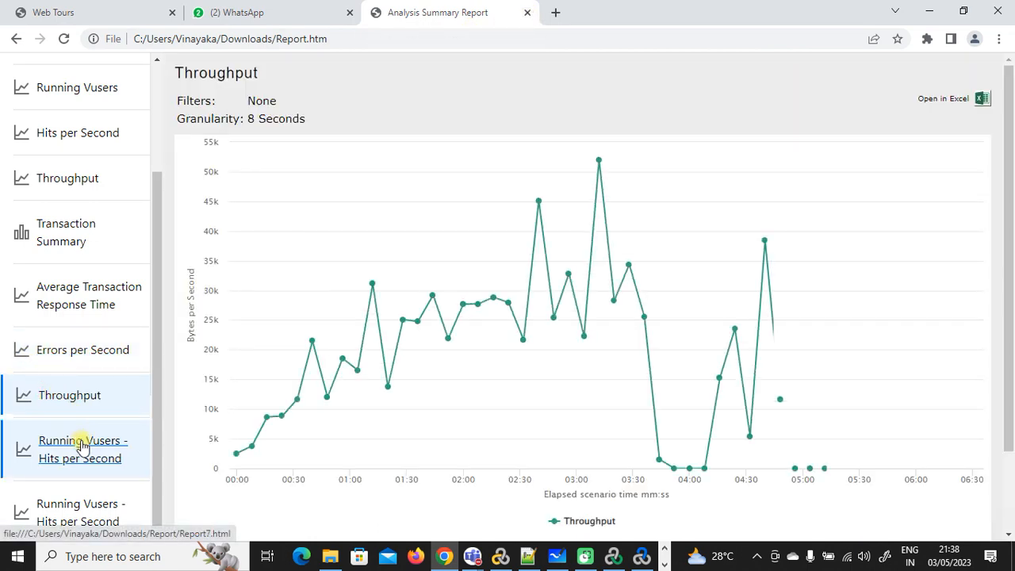
click(81, 445)
click(89, 490)
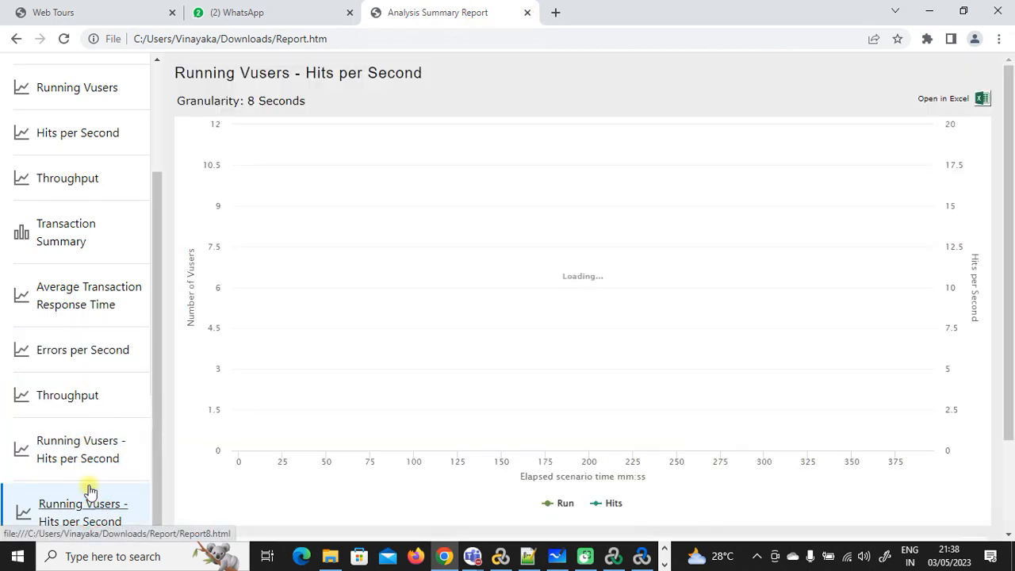
scroll(84, 338, up, 2)
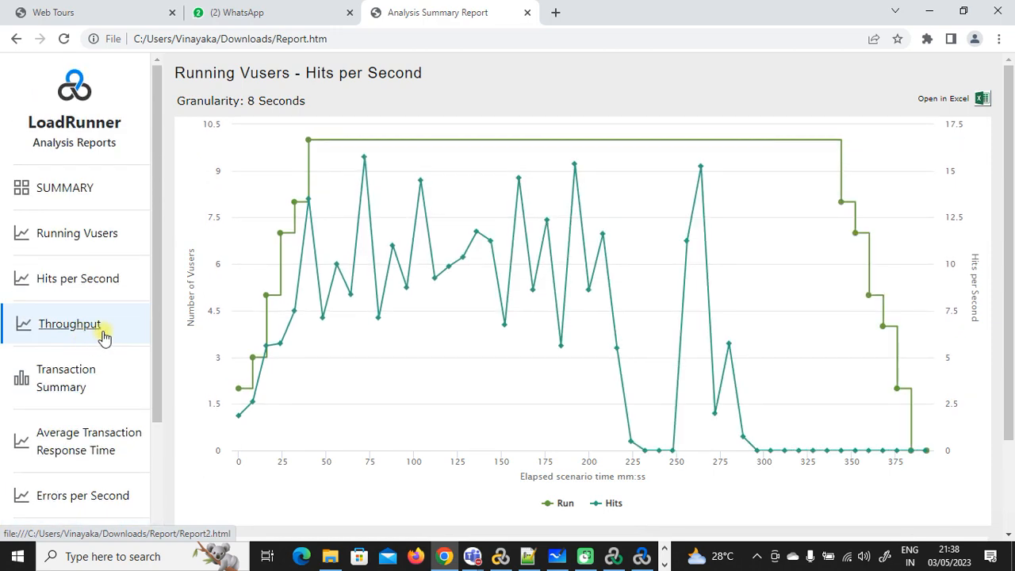
click(63, 185)
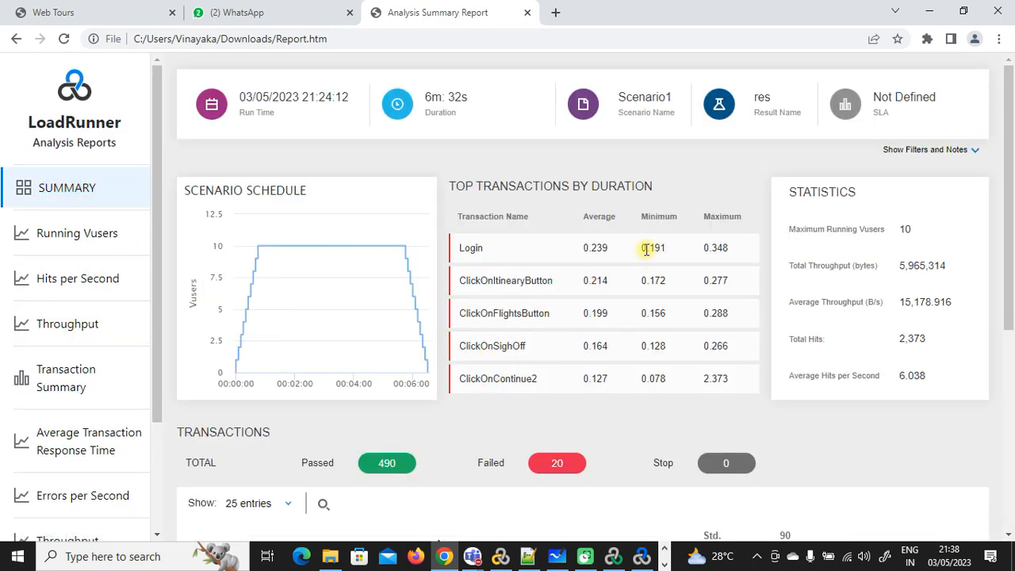
drag(584, 248, 623, 374)
click(622, 379)
click(642, 557)
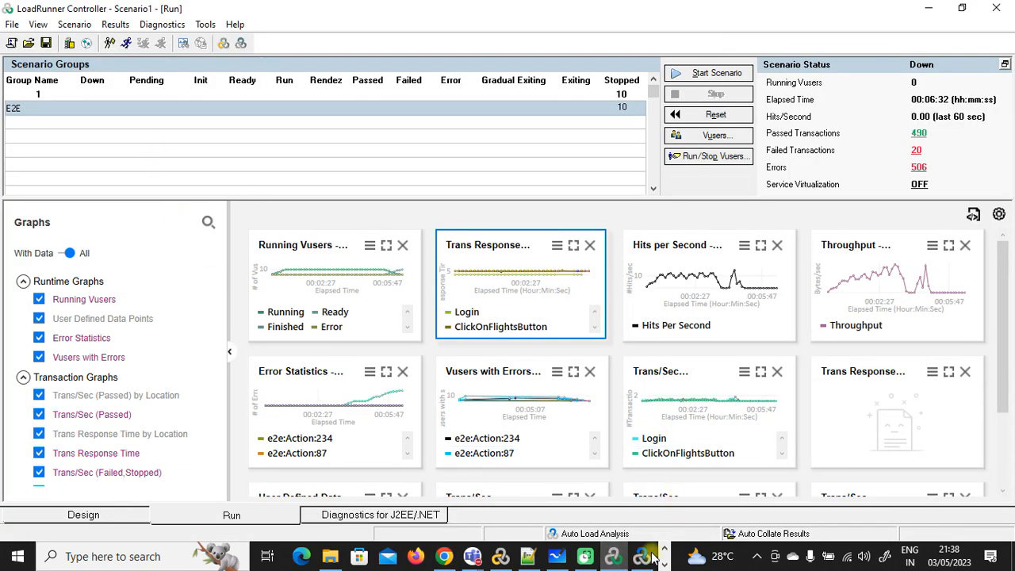
Step: Set the Analysis Summary Report to show all transaction entries
click(651, 557)
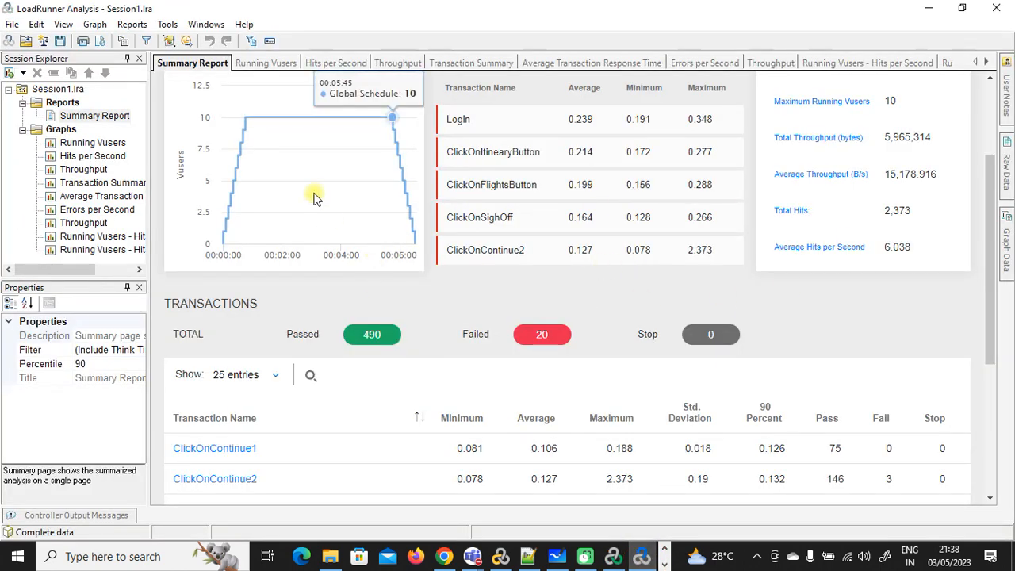
scroll(721, 235, down, 4)
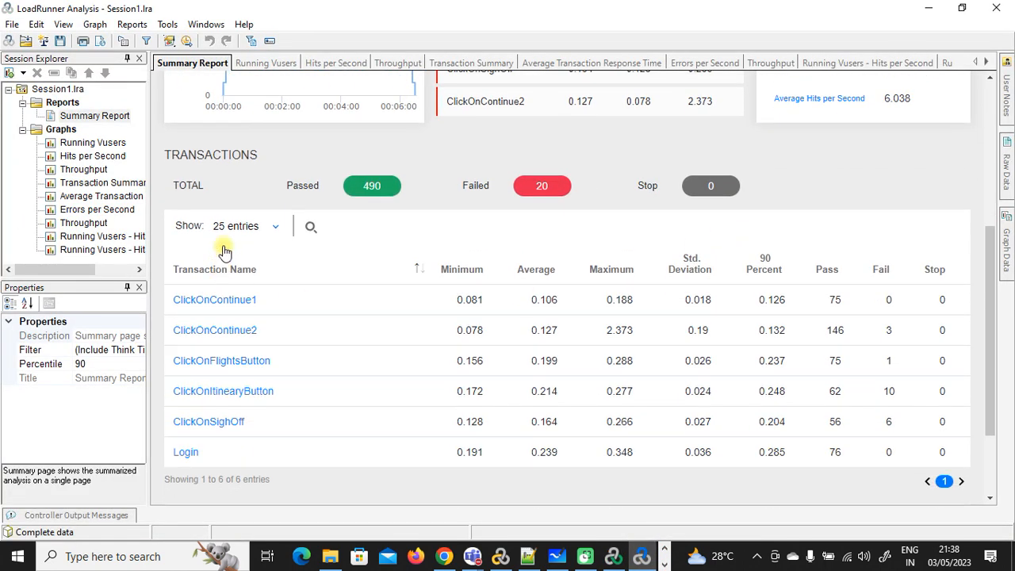
click(272, 227)
click(274, 286)
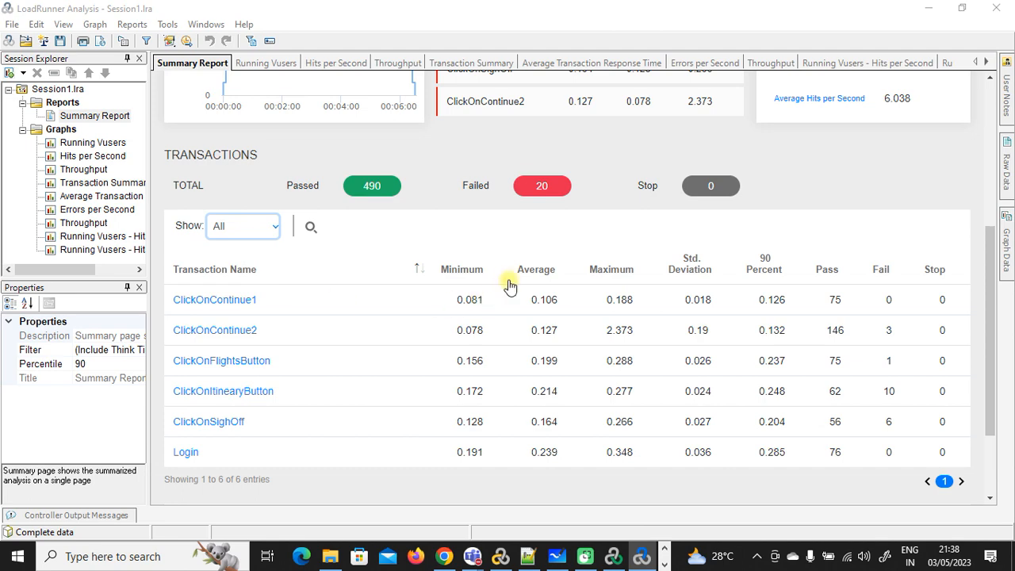
scroll(509, 286, down, 3)
scroll(509, 285, up, 10)
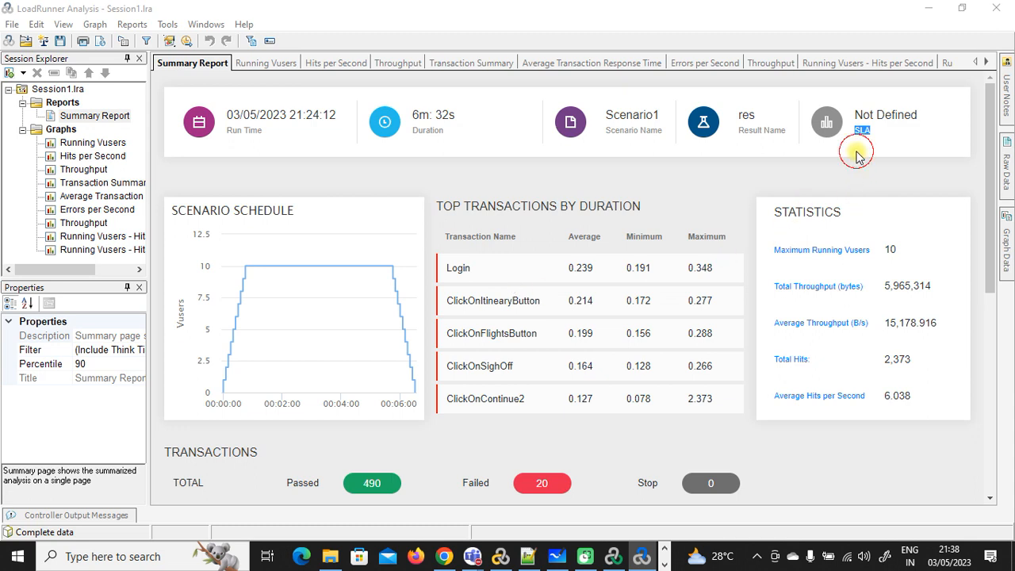
click(856, 156)
Step: Minimise Analysis, Controller and the browser, then restore the Controller run view
click(926, 10)
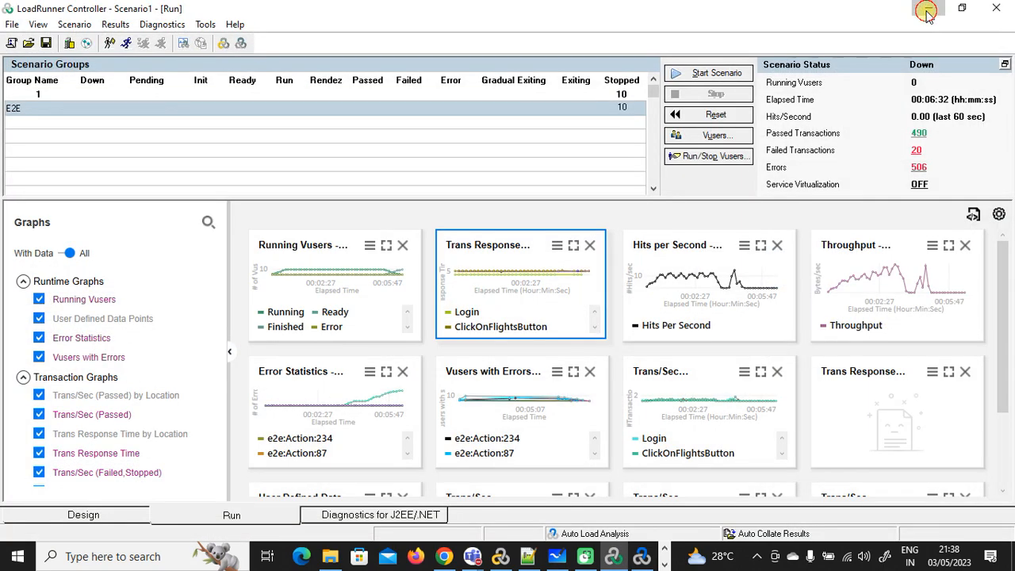
click(926, 10)
click(926, 11)
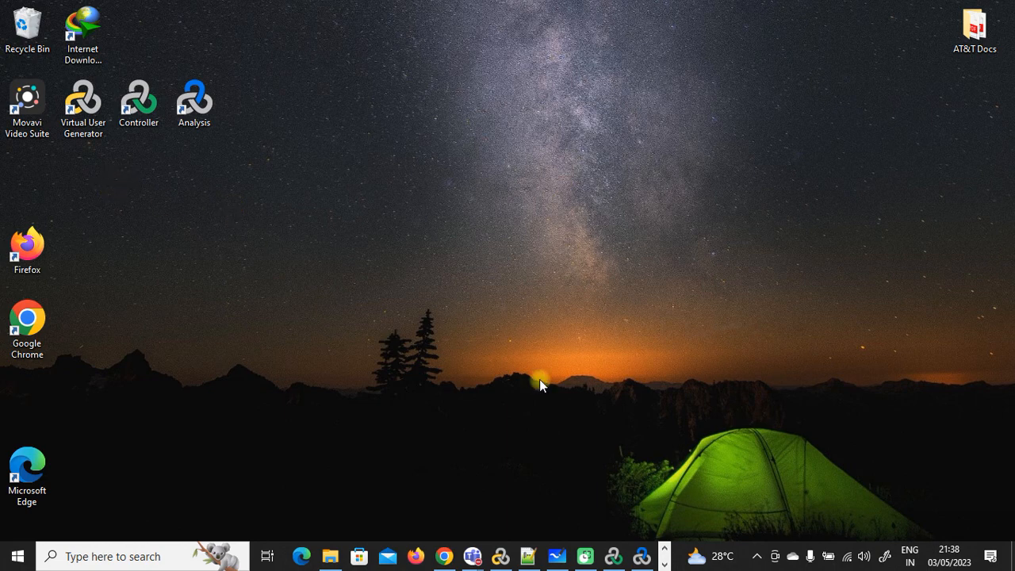
click(613, 555)
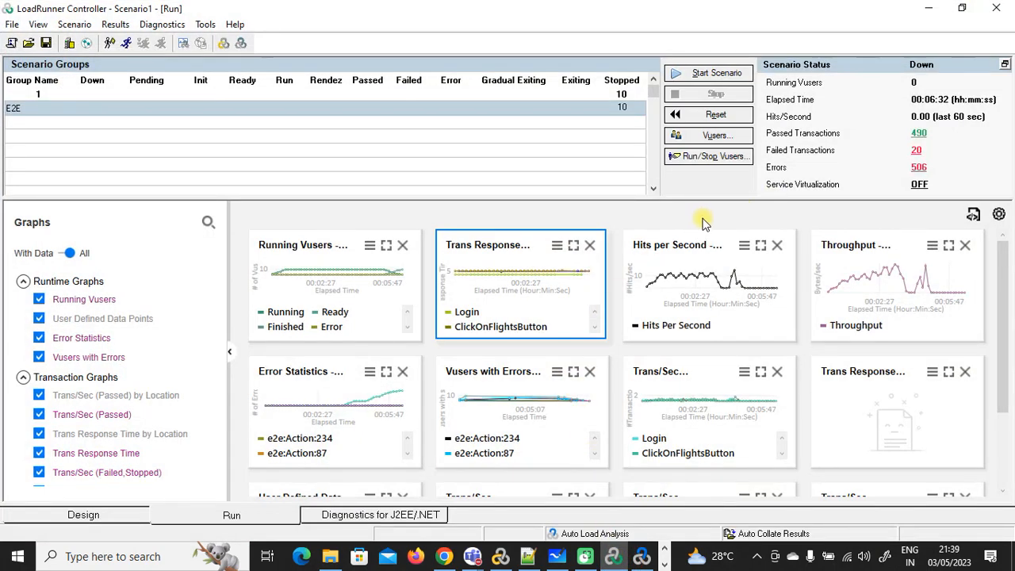